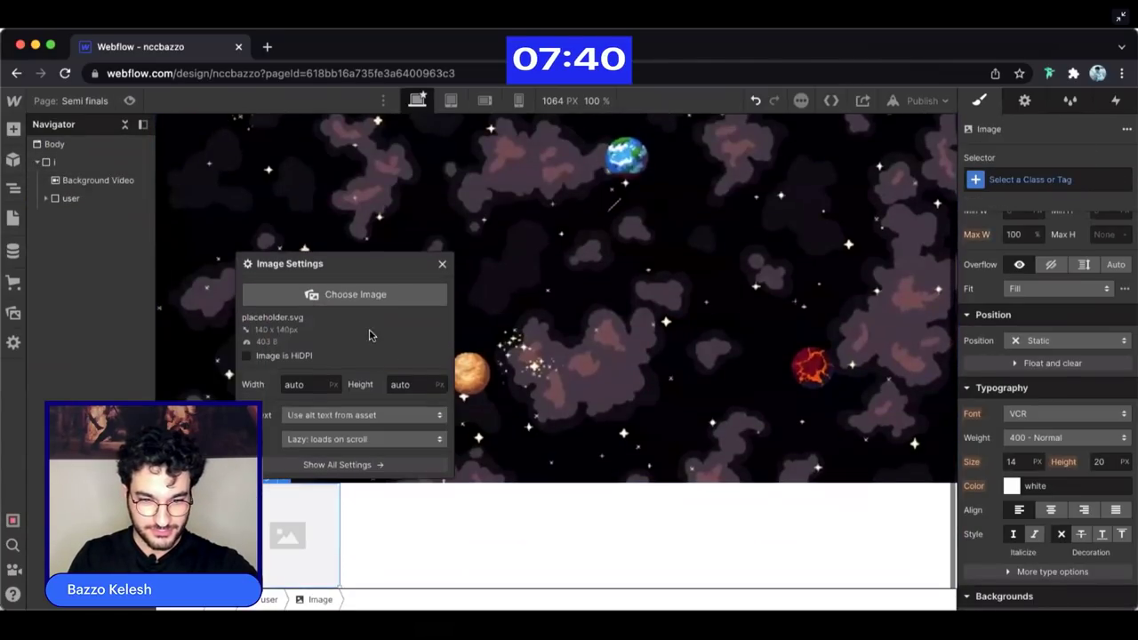
- Replace the placeholder image inside the user block with the asset s-user.png
{"action": "left_click", "coordinate": [354, 295]}
{"action": "left_click", "coordinate": [181, 338]}
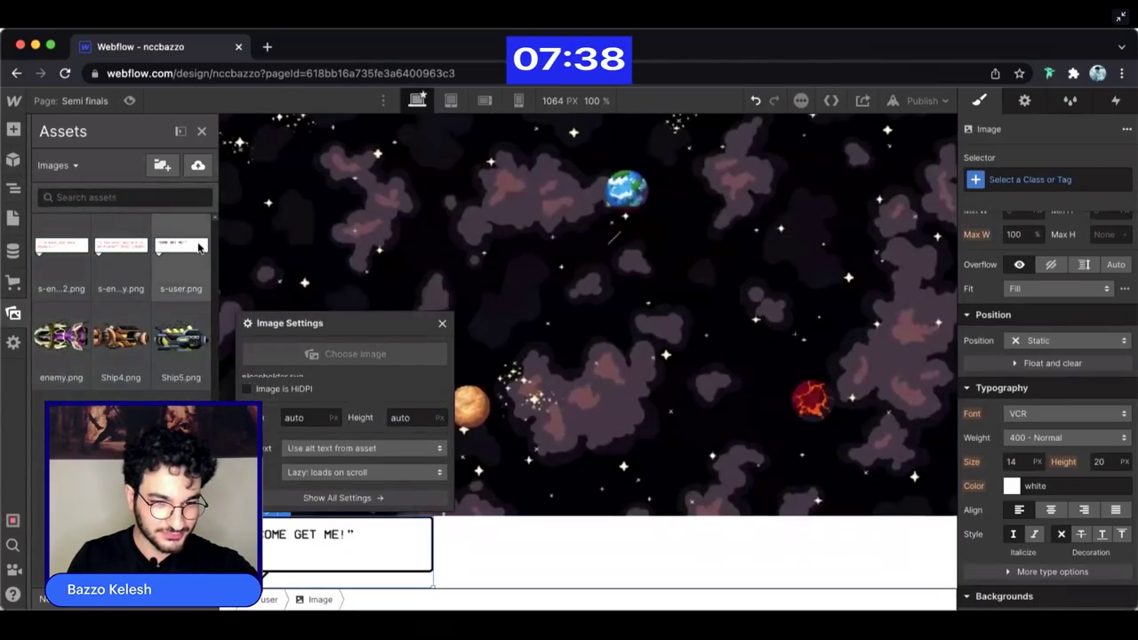
- Set the user block's position to Absolute and give it top and left offsets using the preset values
{"action": "left_click", "coordinate": [61, 200]}
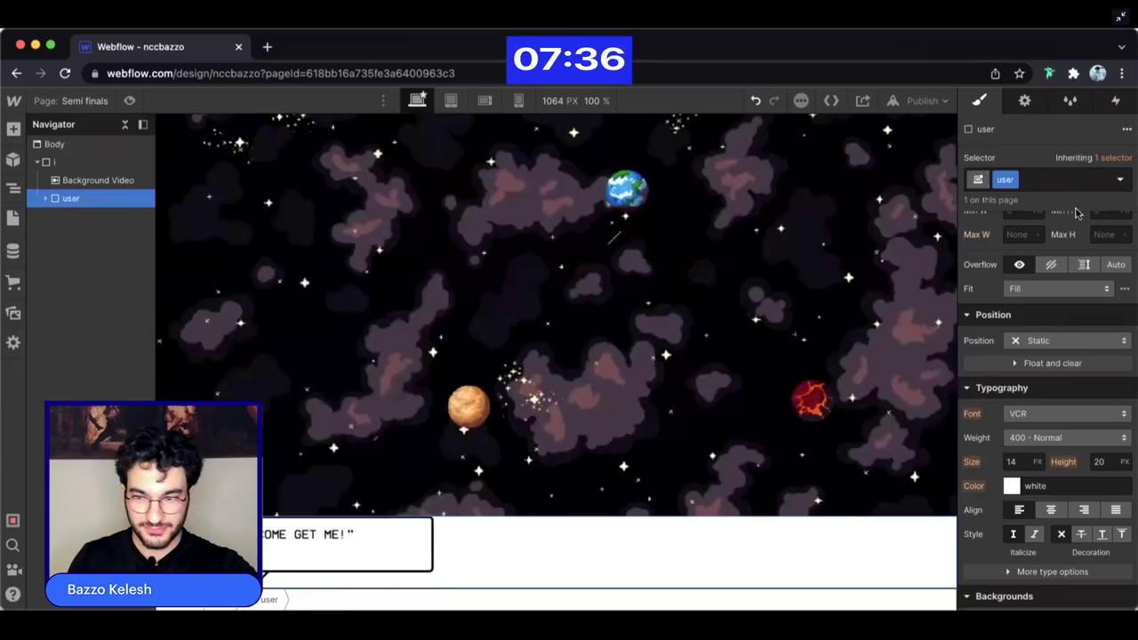
{"action": "left_click", "coordinate": [45, 198]}
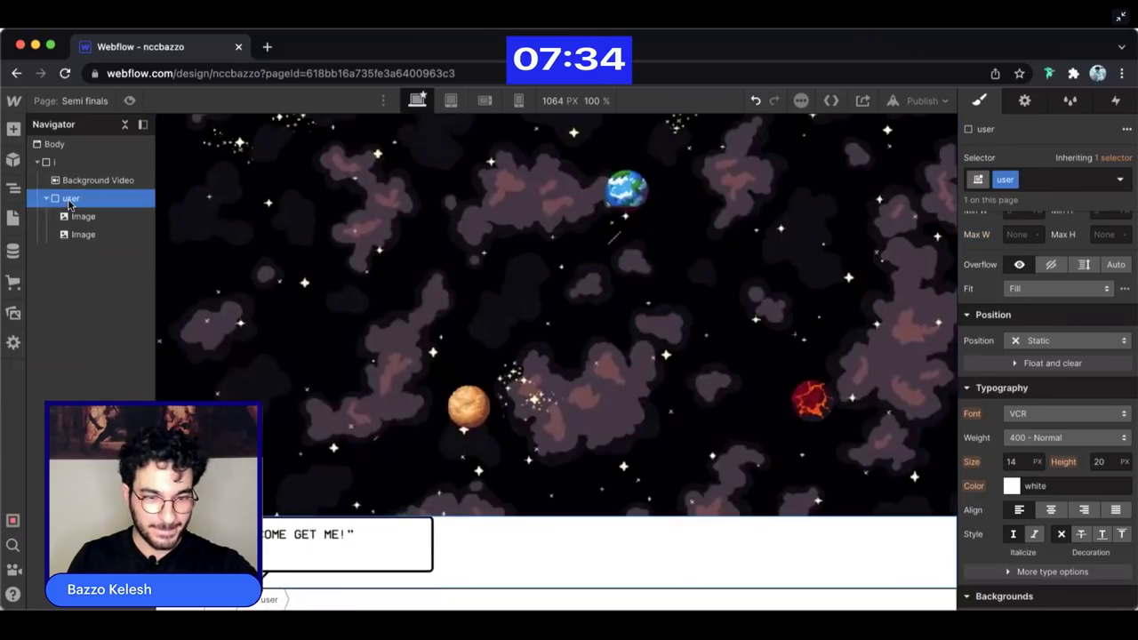
{"action": "left_click", "coordinate": [1033, 346]}
{"action": "left_click", "coordinate": [1033, 395]}
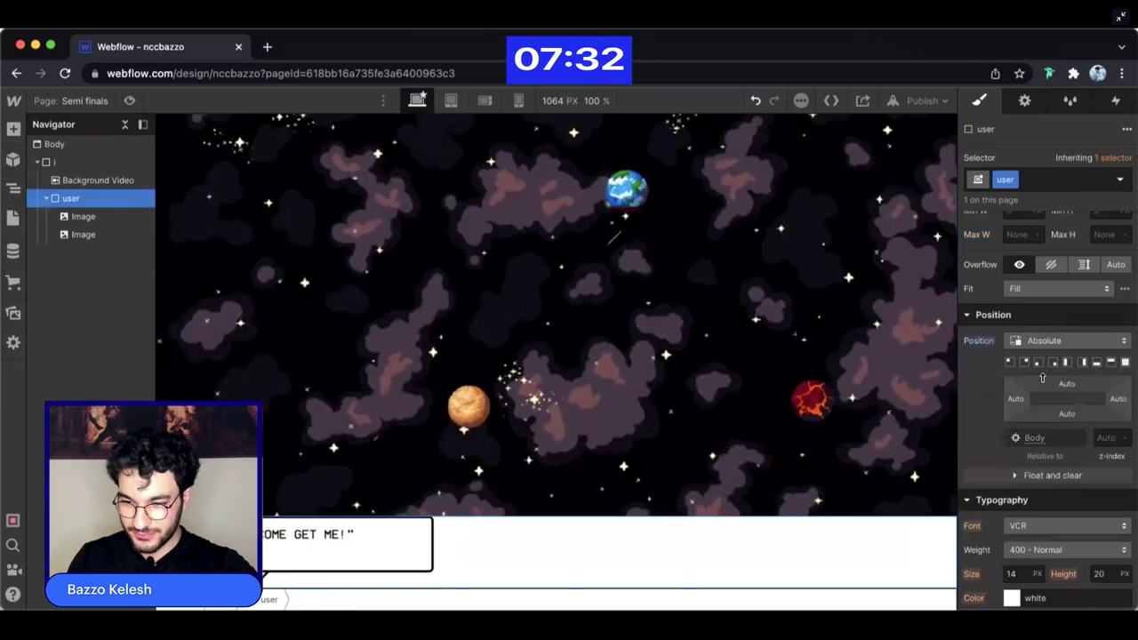
{"action": "left_click", "coordinate": [1067, 385]}
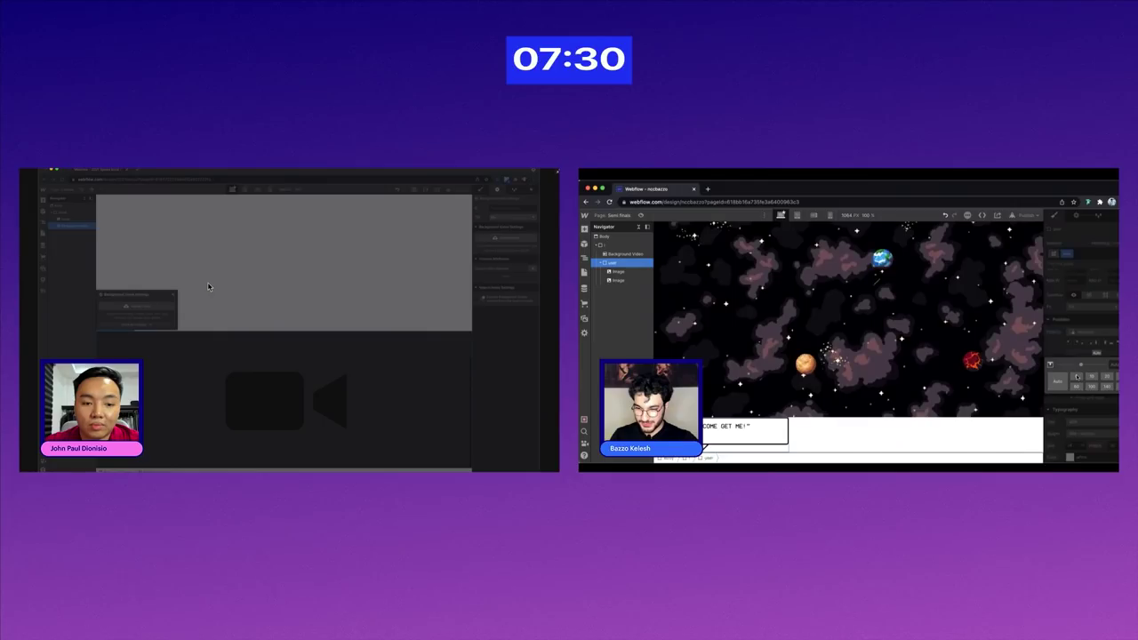
{"action": "left_click", "coordinate": [1025, 431]}
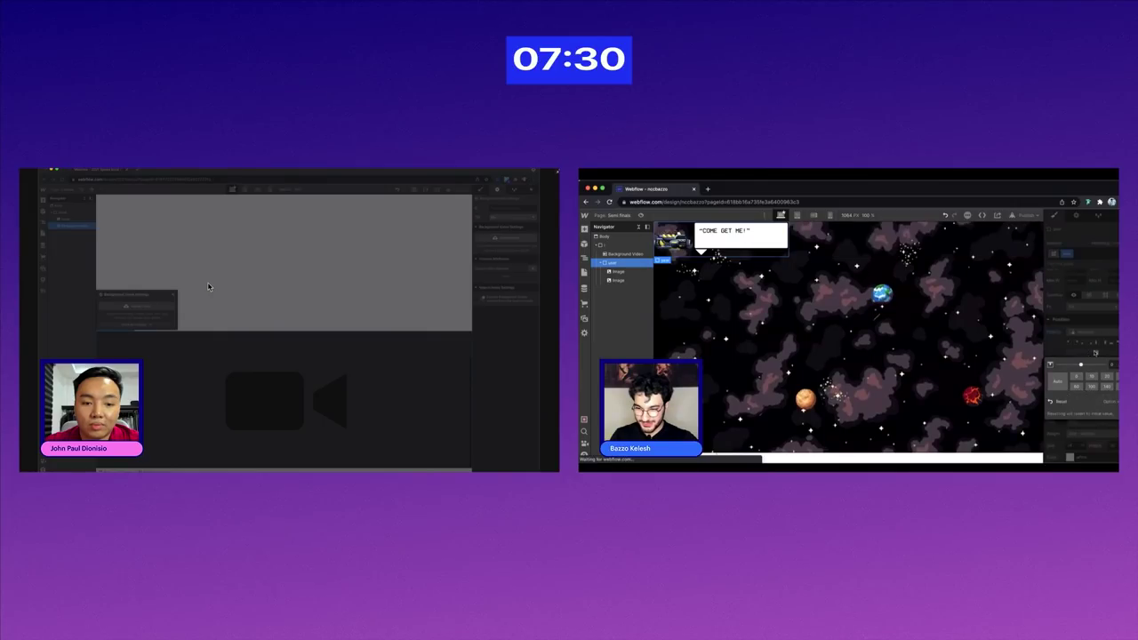
{"action": "left_click", "coordinate": [1015, 398]}
{"action": "left_click", "coordinate": [1074, 393]}
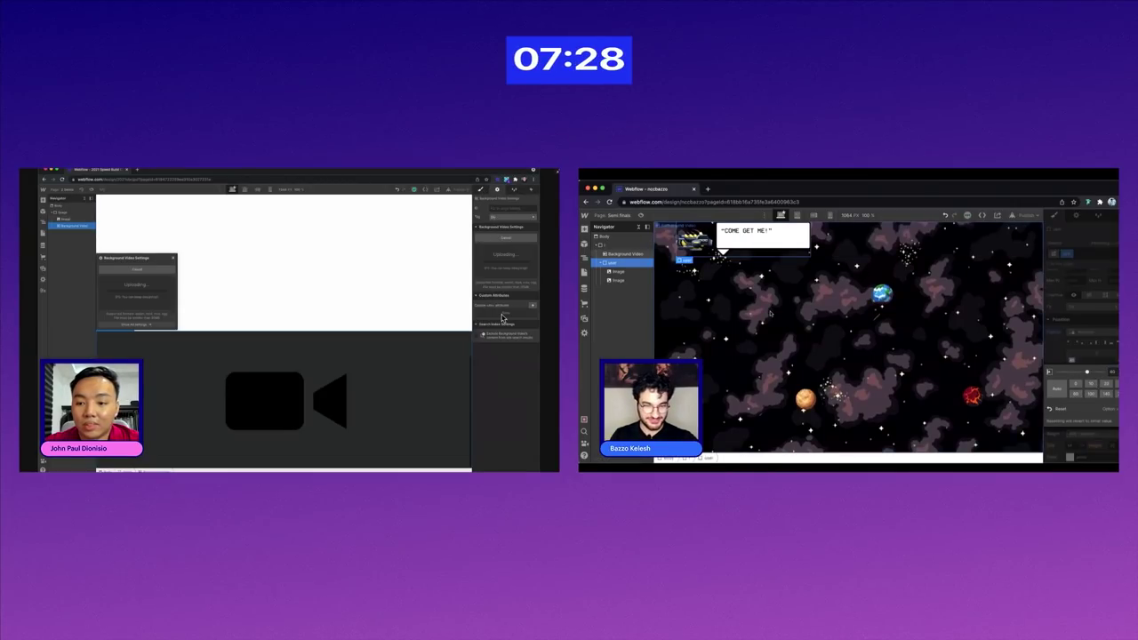
- Give the "COME GET ME!" speech bubble image a new class named s2
{"action": "left_click", "coordinate": [480, 190]}
{"action": "left_click", "coordinate": [747, 236]}
{"action": "left_click", "coordinate": [1084, 254]}
{"action": "type", "text": "s2"}
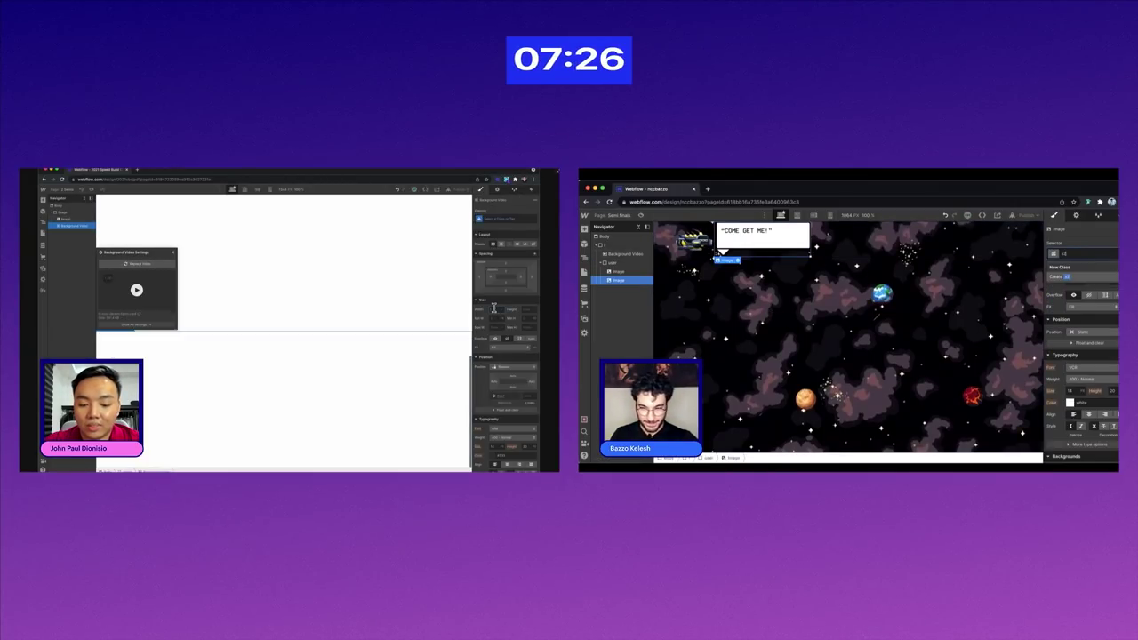
{"action": "key", "text": "Return"}
- Set the s2 bubble's max width to None and width to 220, and the background video's width and height to 100%
{"action": "scroll", "coordinate": [1105, 280], "scroll_direction": "up", "scroll_amount": 2}
{"action": "left_click", "coordinate": [1073, 395]}
{"action": "type", "text": "None"}
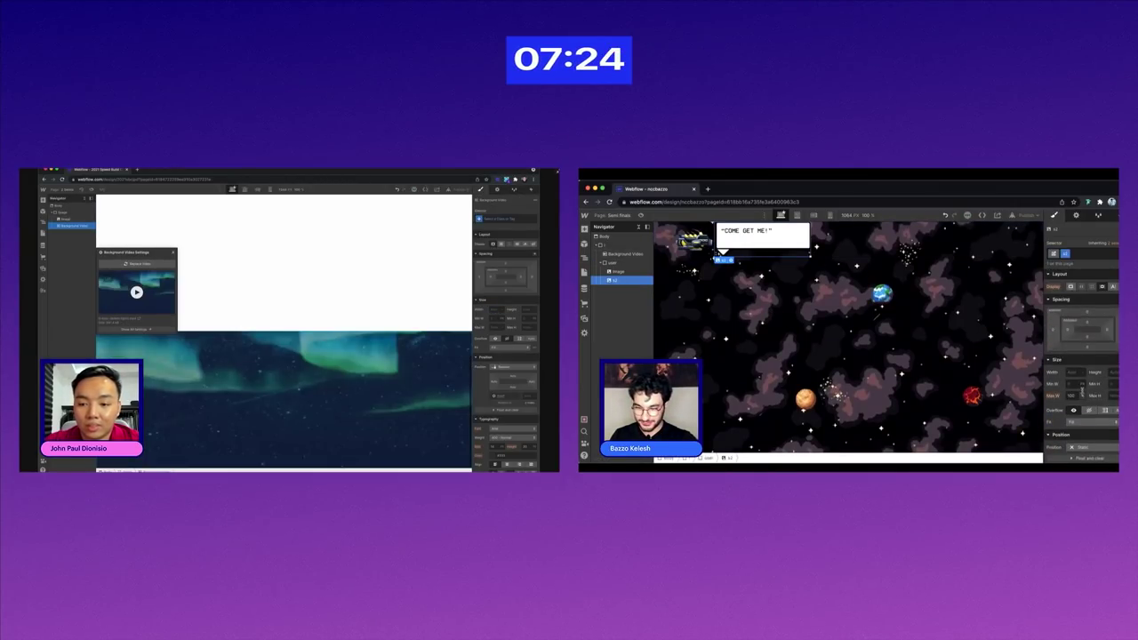
{"action": "type", "text": "100%"}
{"action": "key", "text": "Tab"}
{"action": "left_click", "coordinate": [1073, 371]}
{"action": "type", "text": "100%220"}
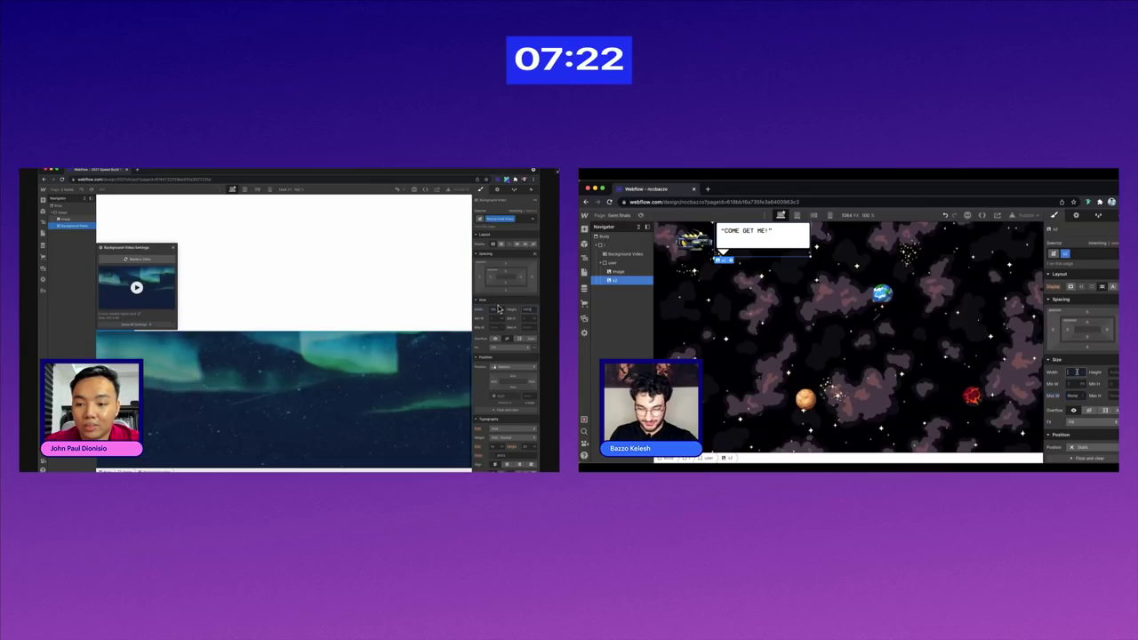
{"action": "key", "text": "Return"}
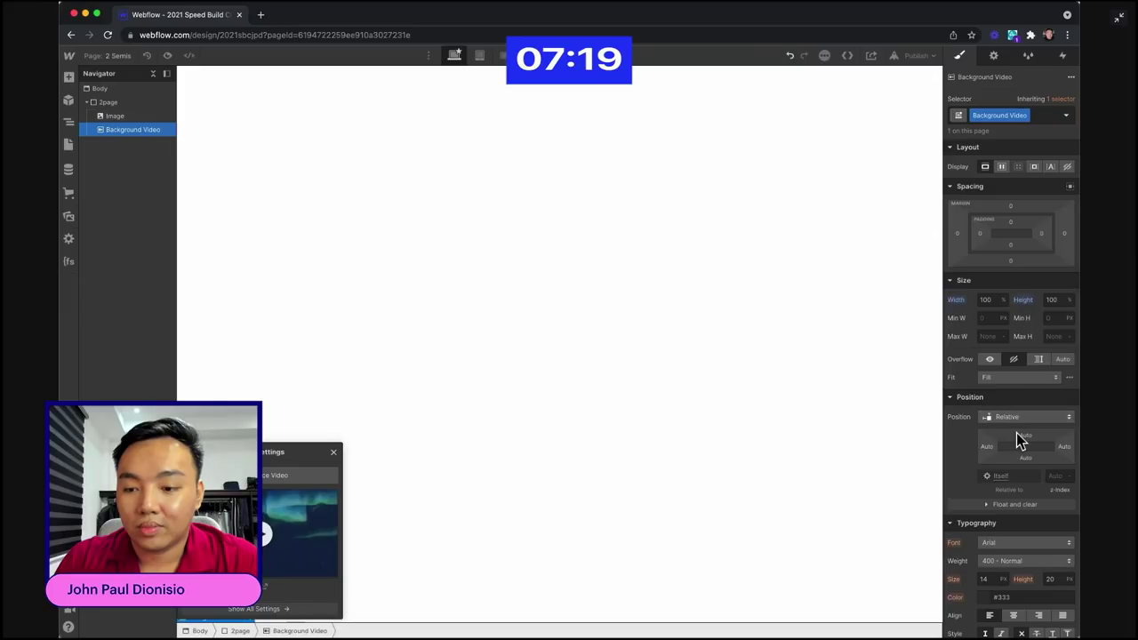
- Set the background video's position to Fixed with a z-index of -10
{"action": "left_click", "coordinate": [1022, 416]}
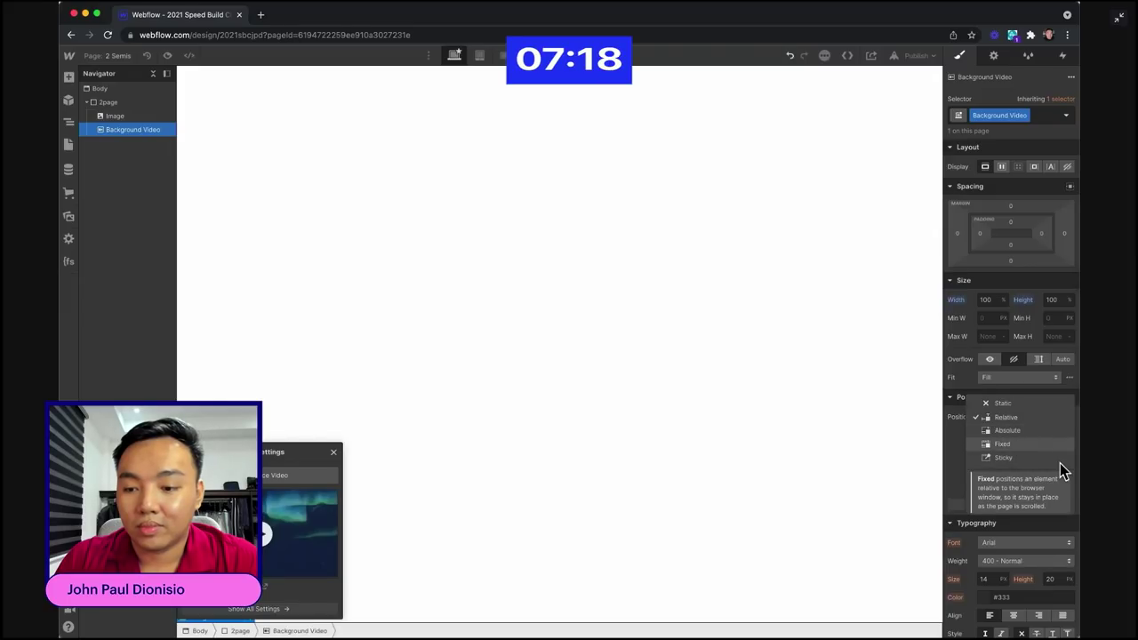
{"action": "left_click", "coordinate": [1015, 444]}
{"action": "type", "text": "-1"}
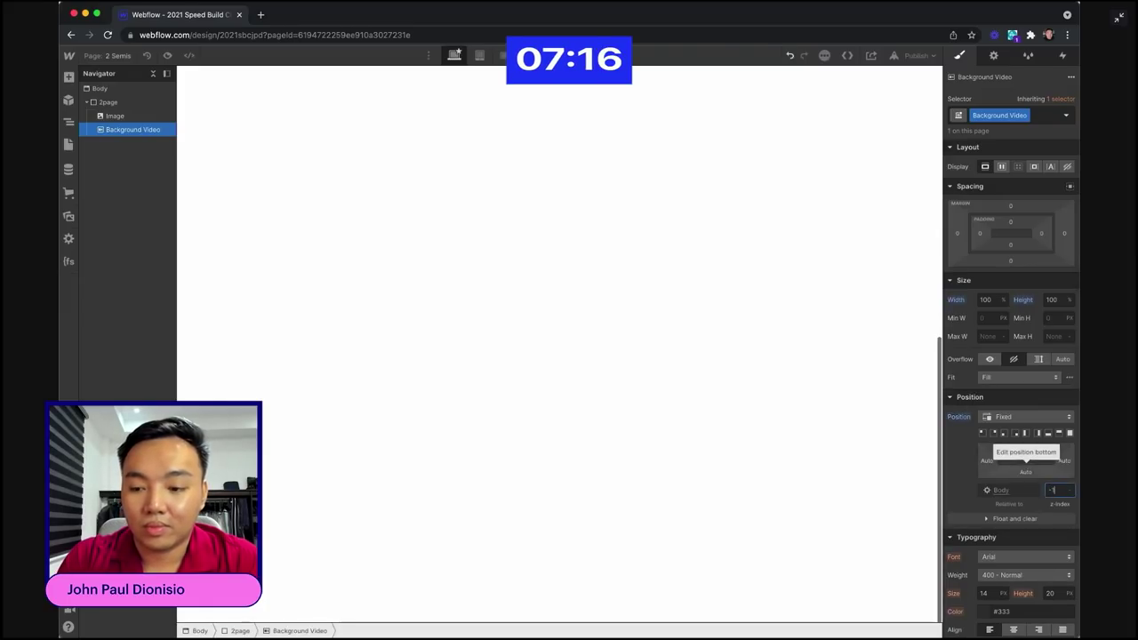
{"action": "type", "text": "0"}
{"action": "key", "text": "Return"}
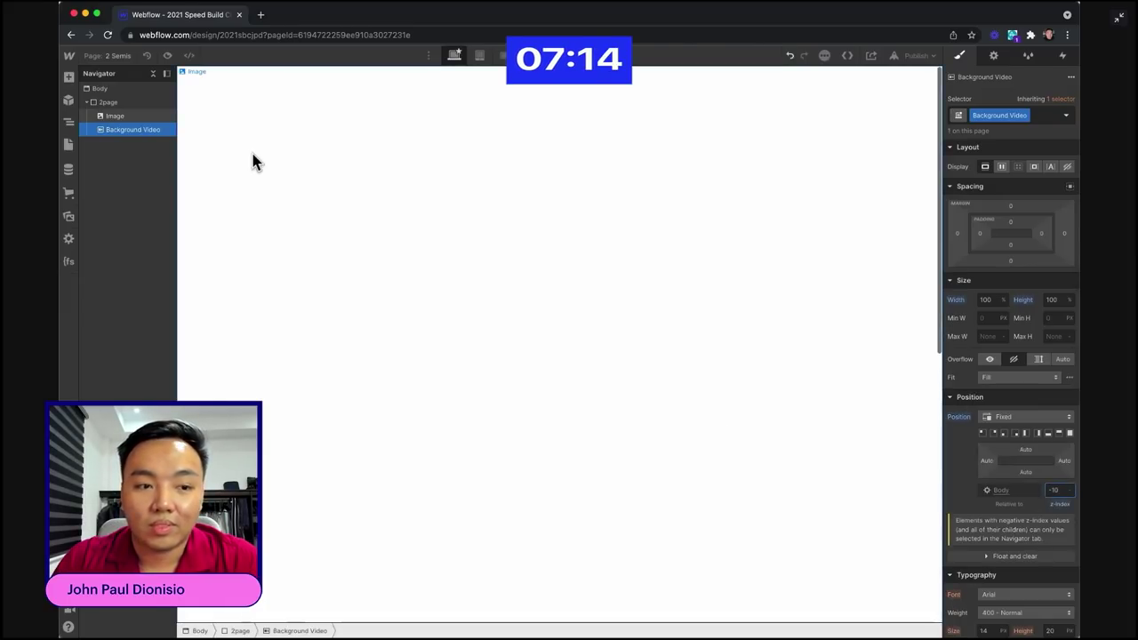
- Find the hand assets with "han", insert the hand SVG into the 2page block, and place it above the background video
{"action": "left_click", "coordinate": [123, 112]}
{"action": "left_click", "coordinate": [124, 103]}
{"action": "key", "text": "super+e"}
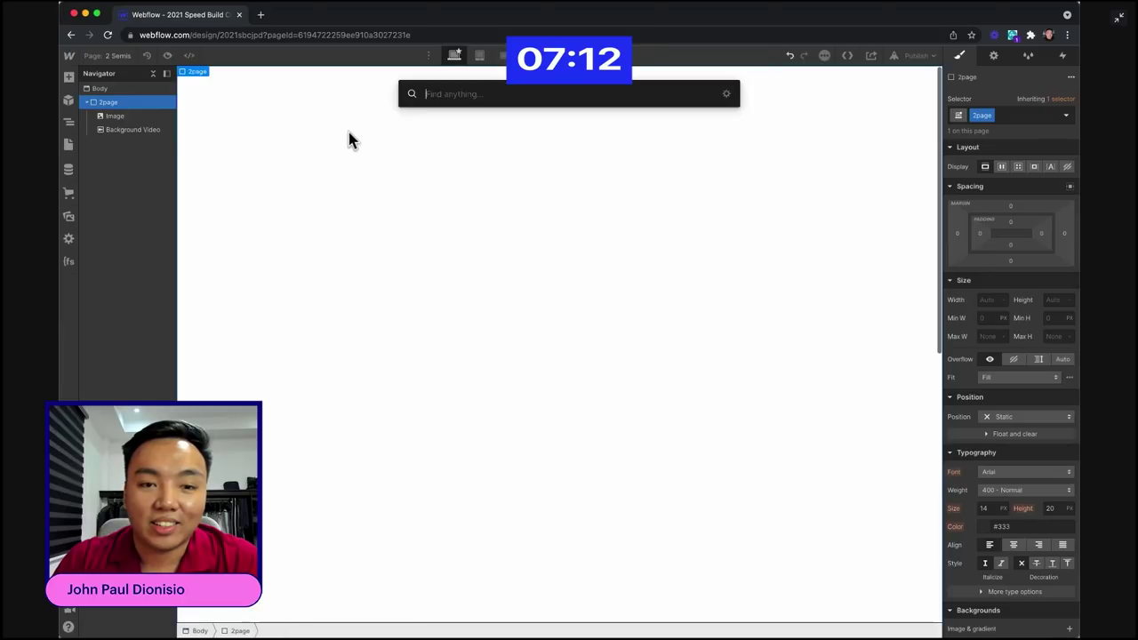
{"action": "type", "text": "han"}
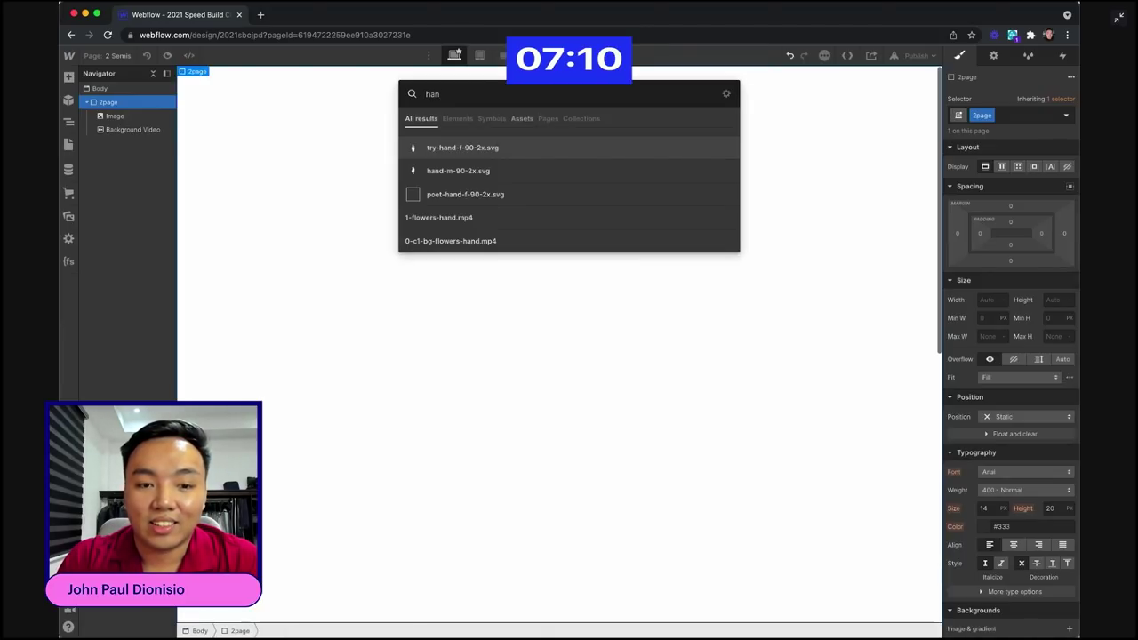
{"action": "key", "text": "Down"}
{"action": "key", "text": "Return"}
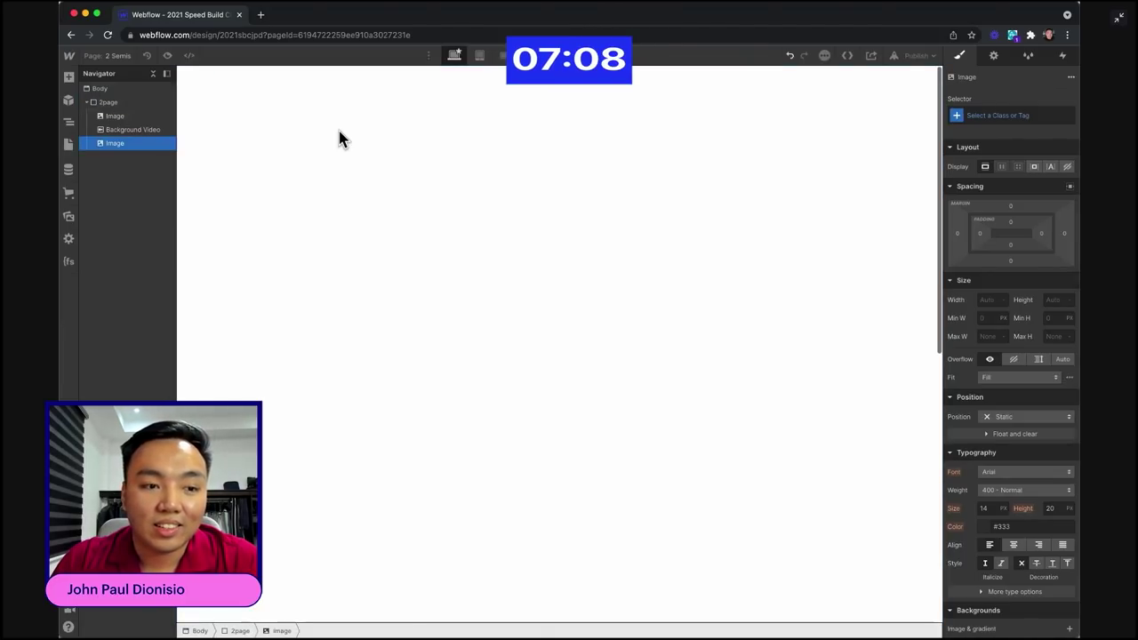
{"action": "left_click_drag", "start_coordinate": [145, 145], "coordinate": [157, 126]}
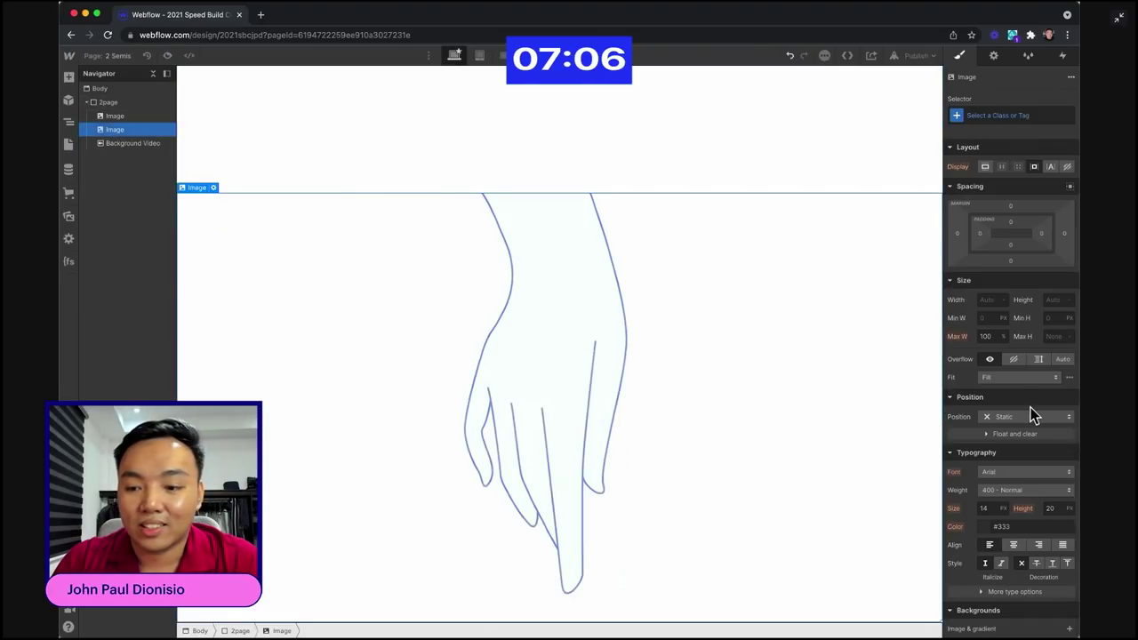
- Set the hand image's position to Absolute and anchor it along the top with 0% top, left and right offsets
{"action": "left_click", "coordinate": [1031, 416]}
{"action": "left_click", "coordinate": [1007, 443]}
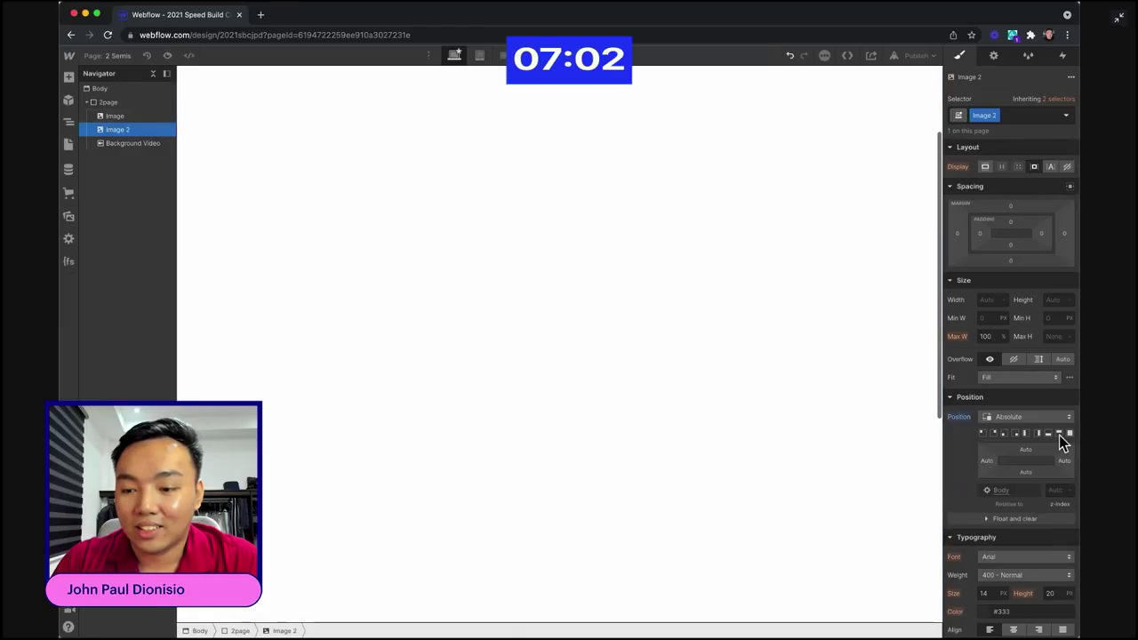
{"action": "left_click", "coordinate": [1058, 432]}
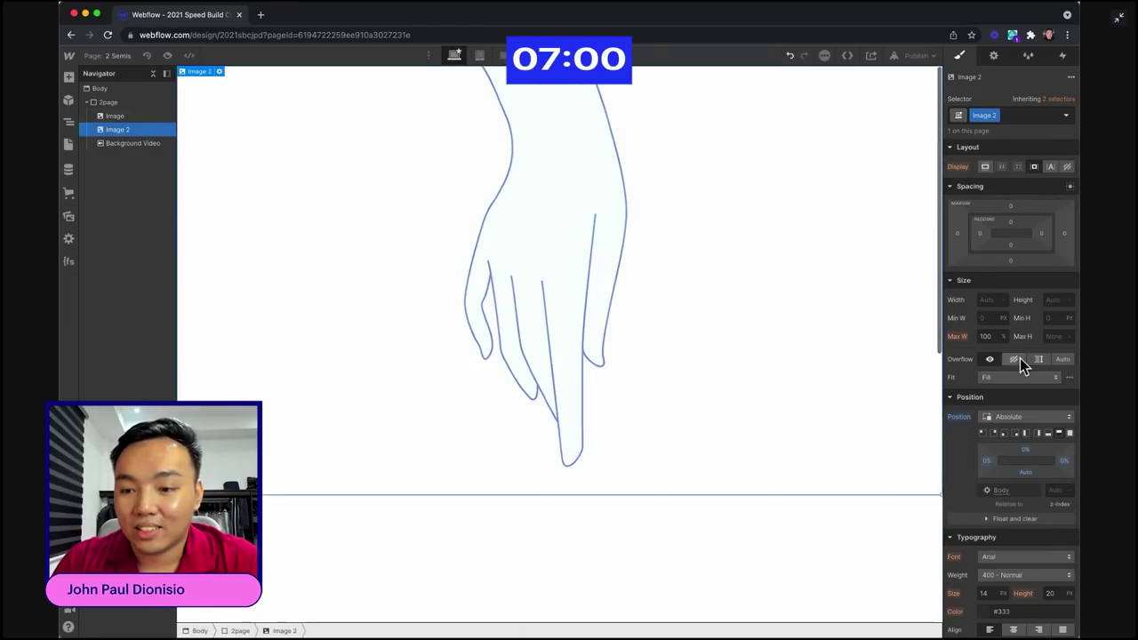
- Set the hand image's width and height to 100% and its minimum height to 100vh
{"action": "left_click", "coordinate": [988, 300]}
{"action": "type", "text": "100%"}
{"action": "key", "text": "Return"}
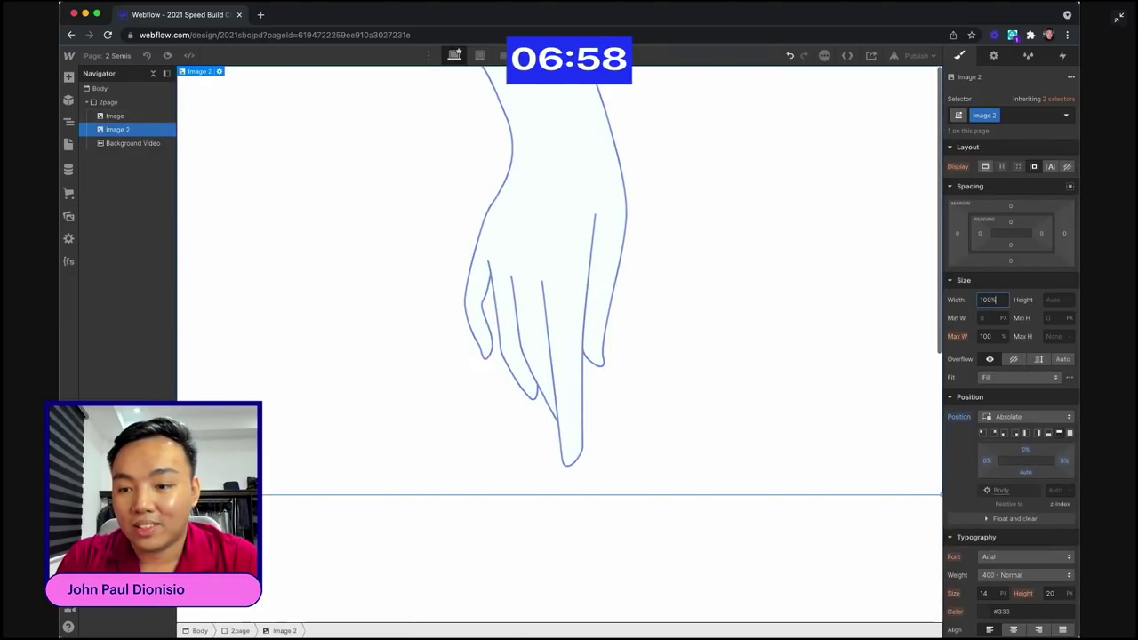
{"action": "key", "text": "Return"}
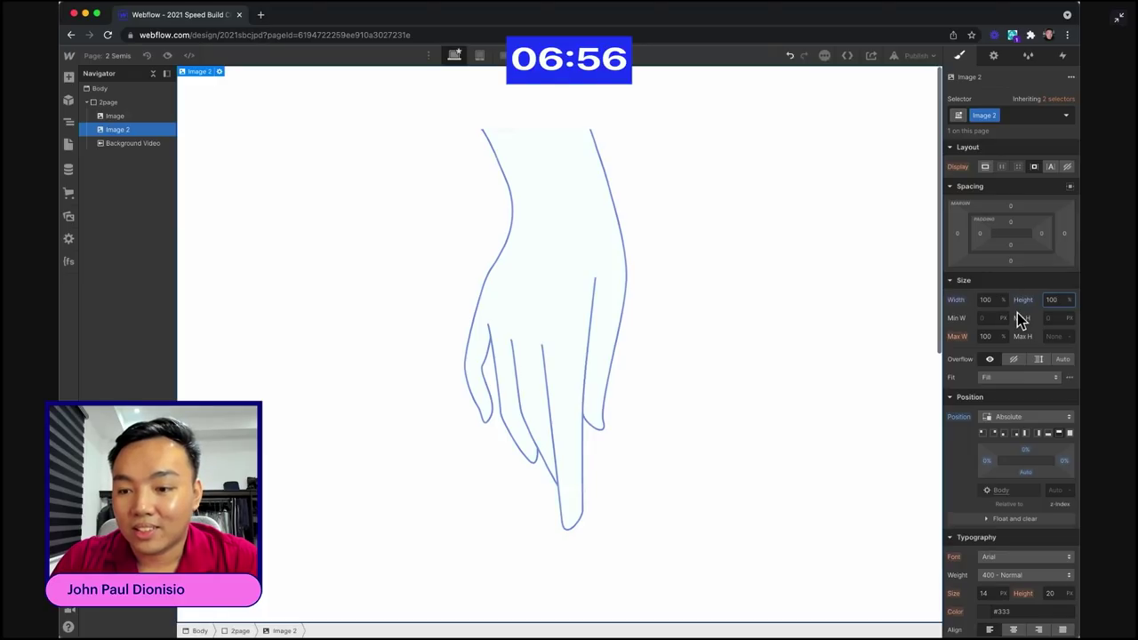
{"action": "type", "text": "1"}
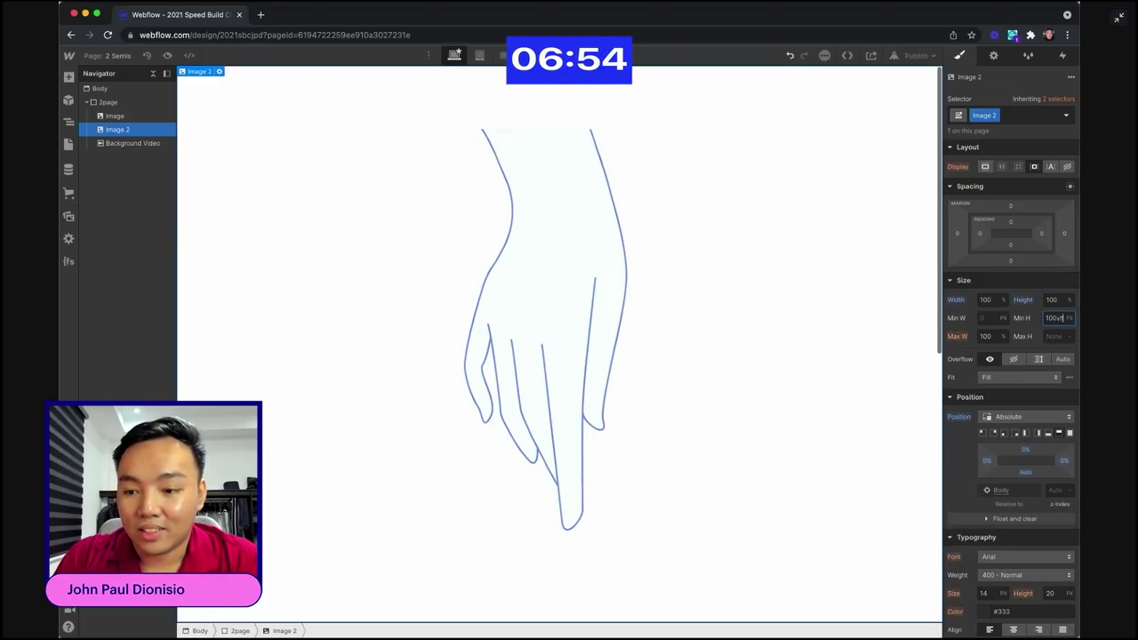
{"action": "type", "text": "00vh"}
{"action": "key", "text": "Return"}
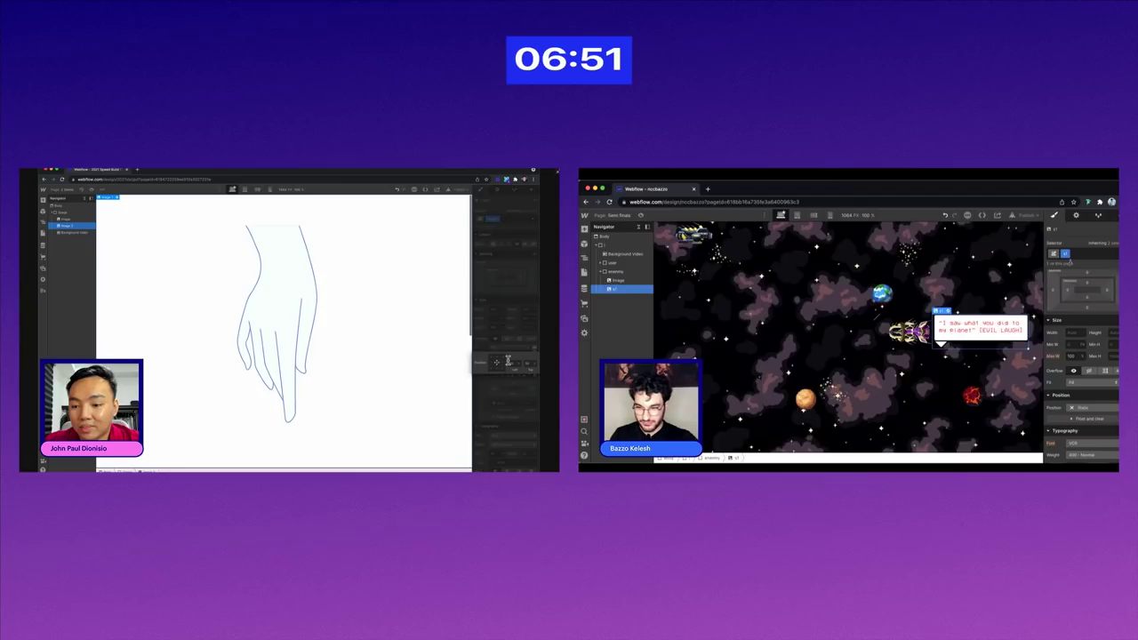
- Set the s1 enemy speech bubble's width to 200 and max width to none, and the hand image's fit to Contain
{"action": "left_click", "coordinate": [1074, 333]}
{"action": "type", "text": "200"}
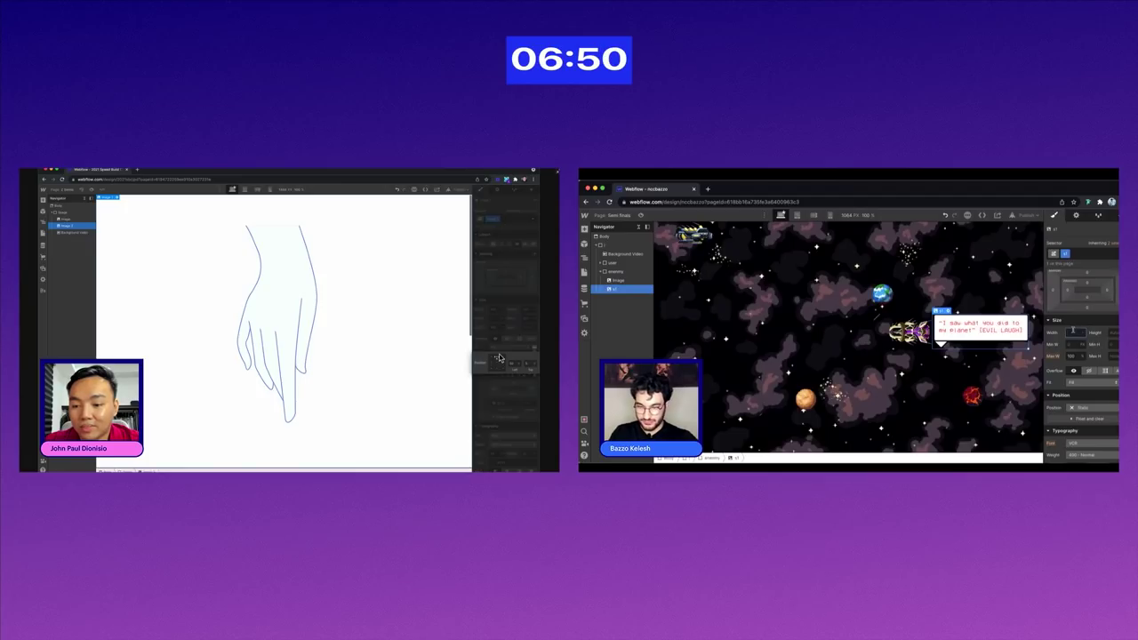
{"action": "left_click", "coordinate": [520, 346]}
{"action": "left_click", "coordinate": [1073, 356]}
{"action": "left_click", "coordinate": [522, 348]}
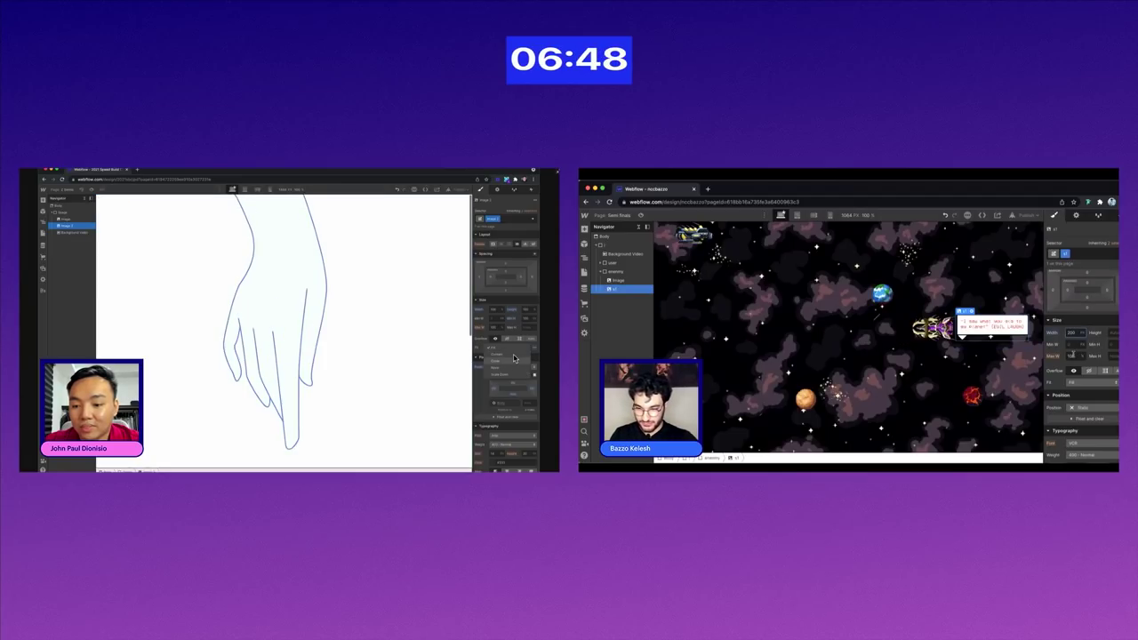
{"action": "type", "text": "none"}
{"action": "left_click", "coordinate": [514, 357]}
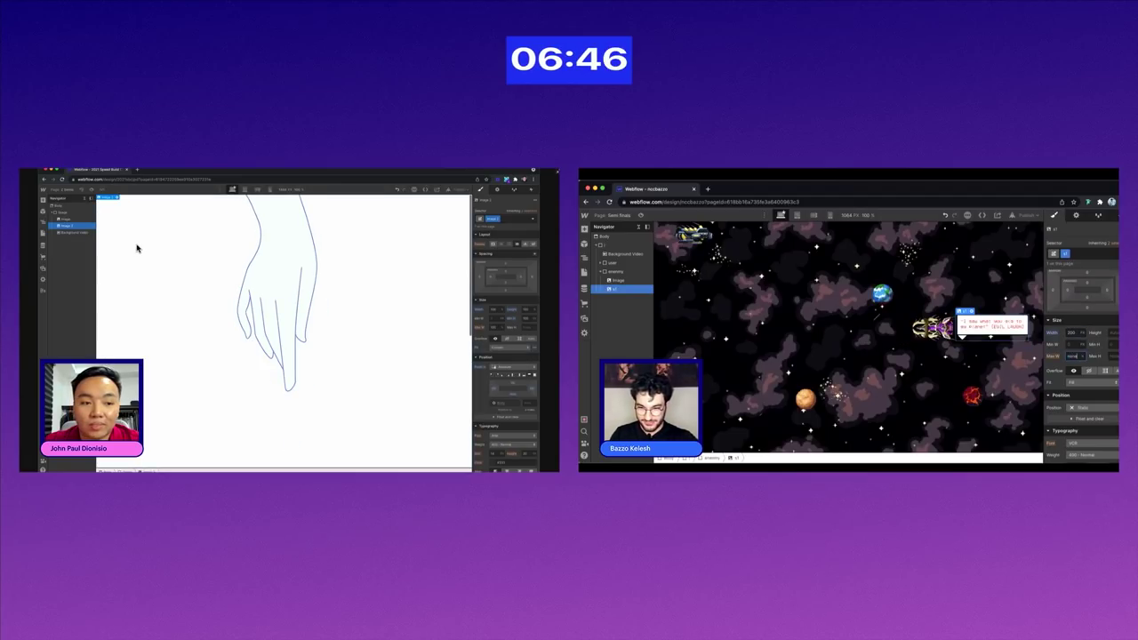
- Set the position of the enemy's s1 speech bubble to Absolute
{"action": "left_click", "coordinate": [619, 280]}
{"action": "left_click", "coordinate": [972, 329]}
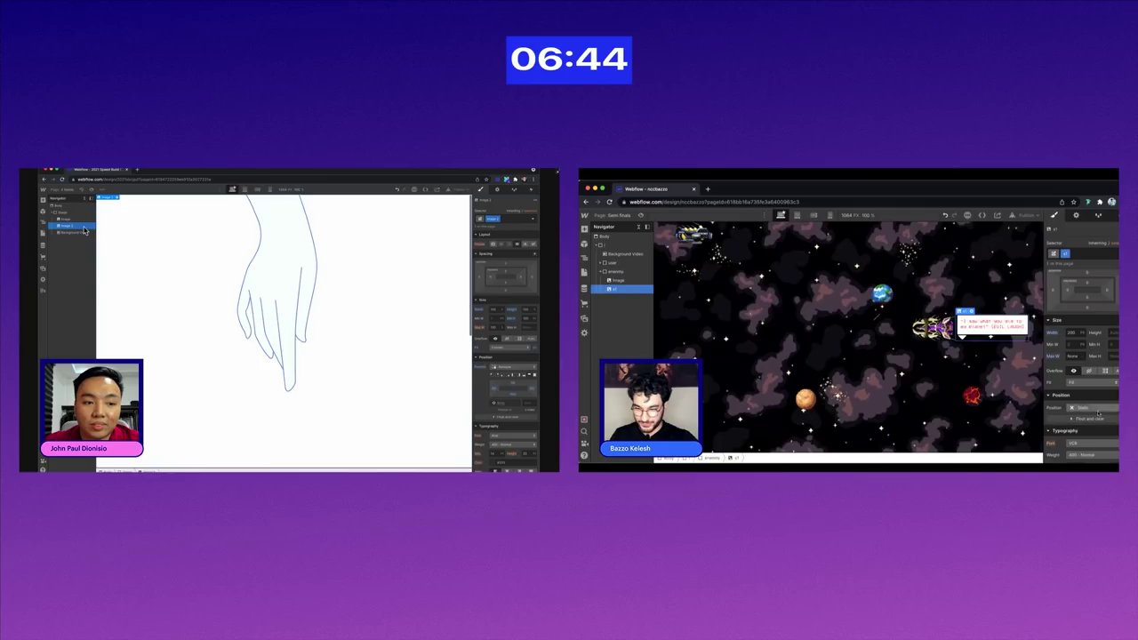
{"action": "left_click", "coordinate": [1096, 409]}
{"action": "left_click", "coordinate": [1081, 421]}
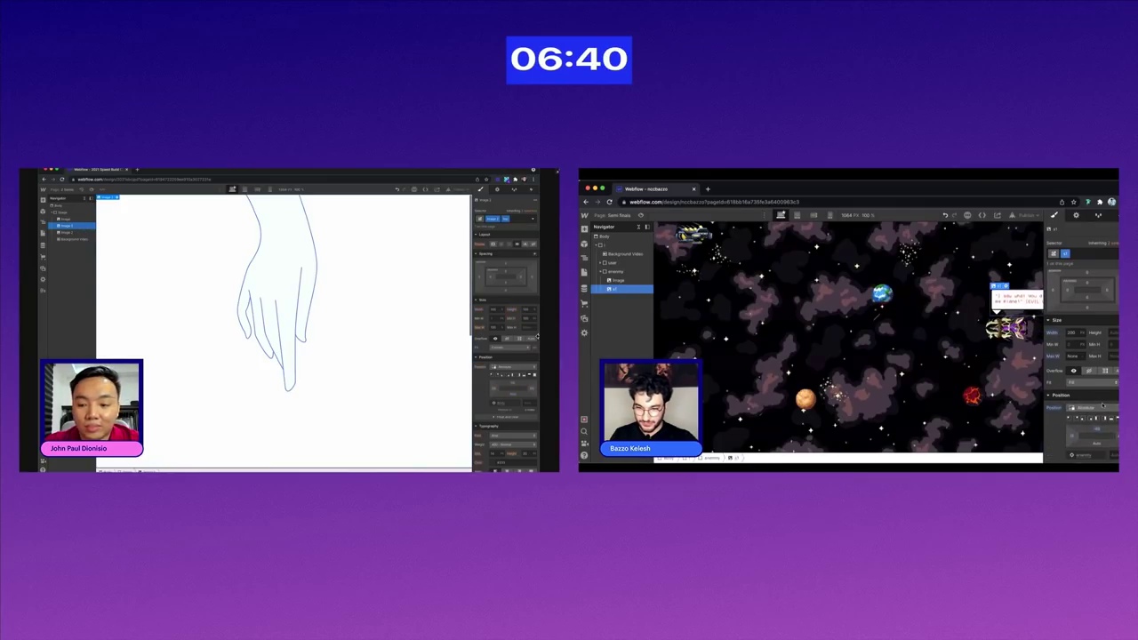
- Change the blending mode of the selected hand image in its effects settings
{"action": "scroll", "coordinate": [511, 361], "scroll_direction": "down", "scroll_amount": 5}
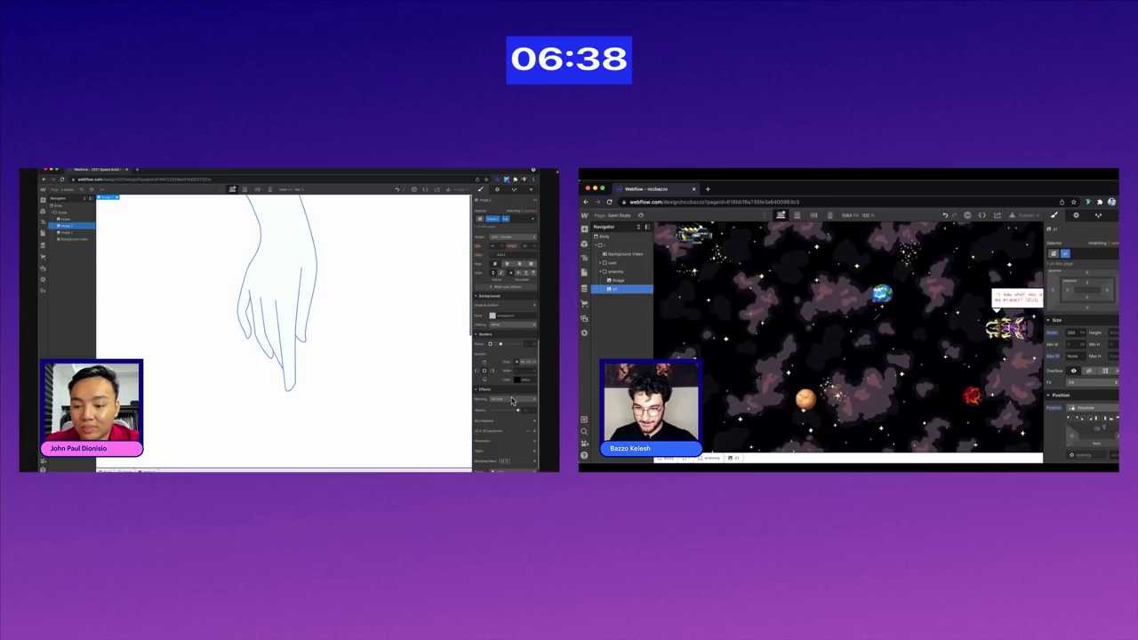
{"action": "left_click", "coordinate": [511, 400]}
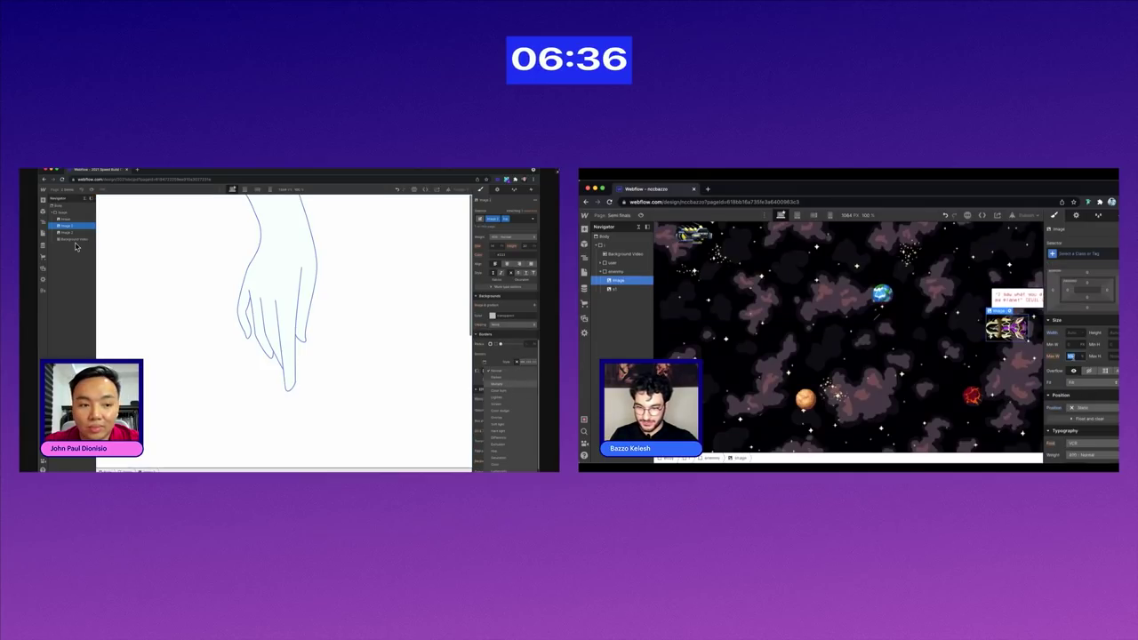
{"action": "left_click", "coordinate": [502, 403]}
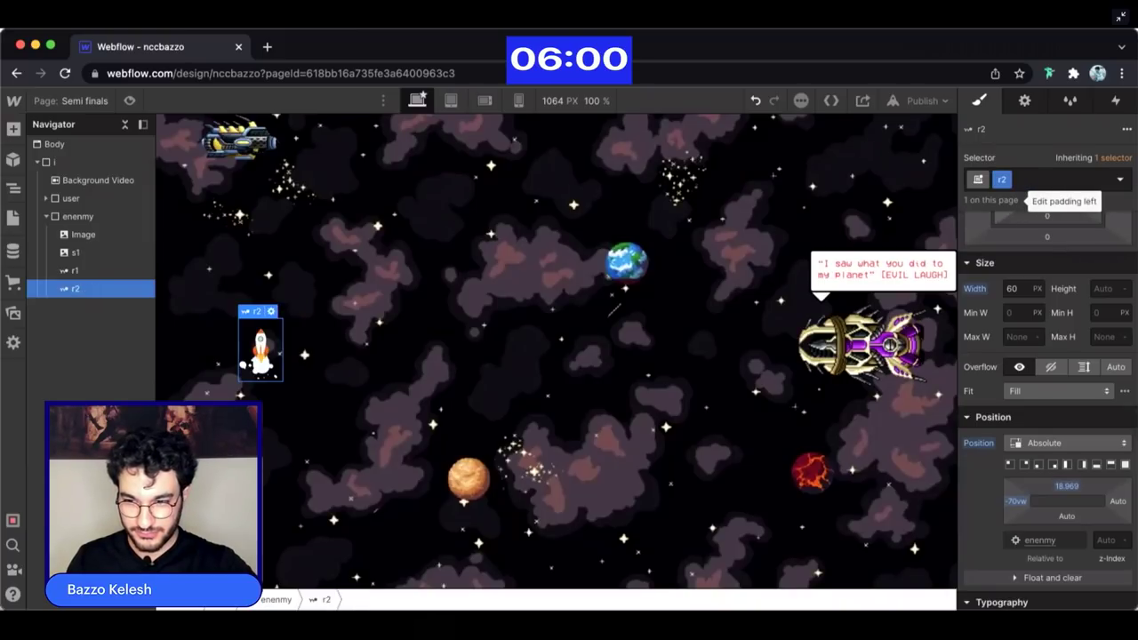
- Add a div block inside the enenmy block and give it the class health
{"action": "left_click", "coordinate": [80, 217]}
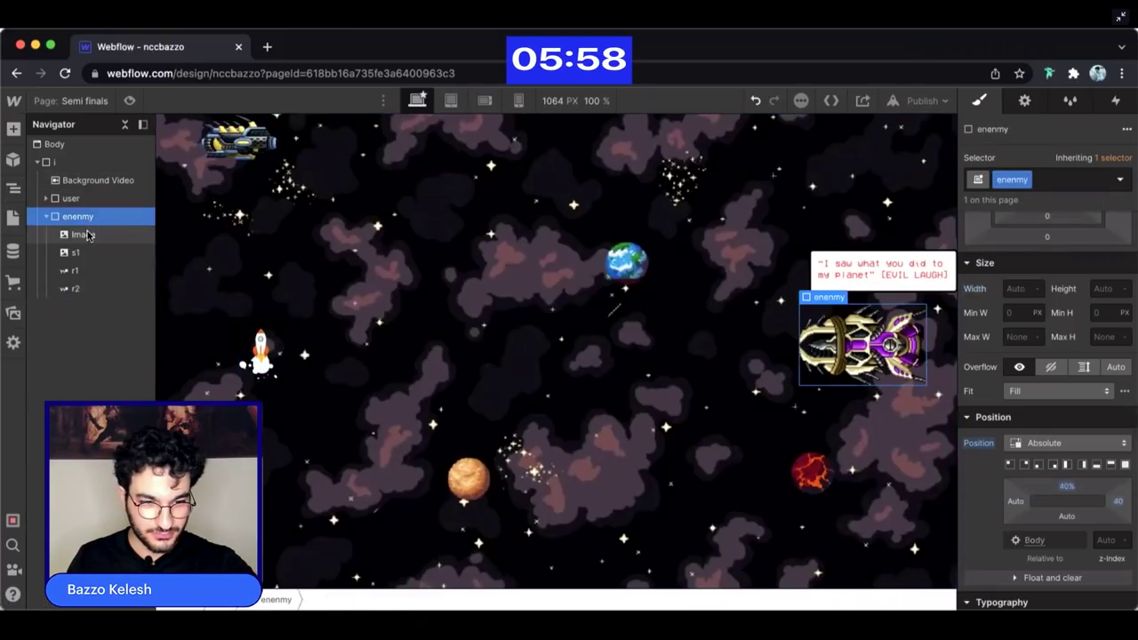
{"action": "left_click", "coordinate": [85, 234]}
{"action": "left_click", "coordinate": [78, 216]}
{"action": "key", "text": "super+e"}
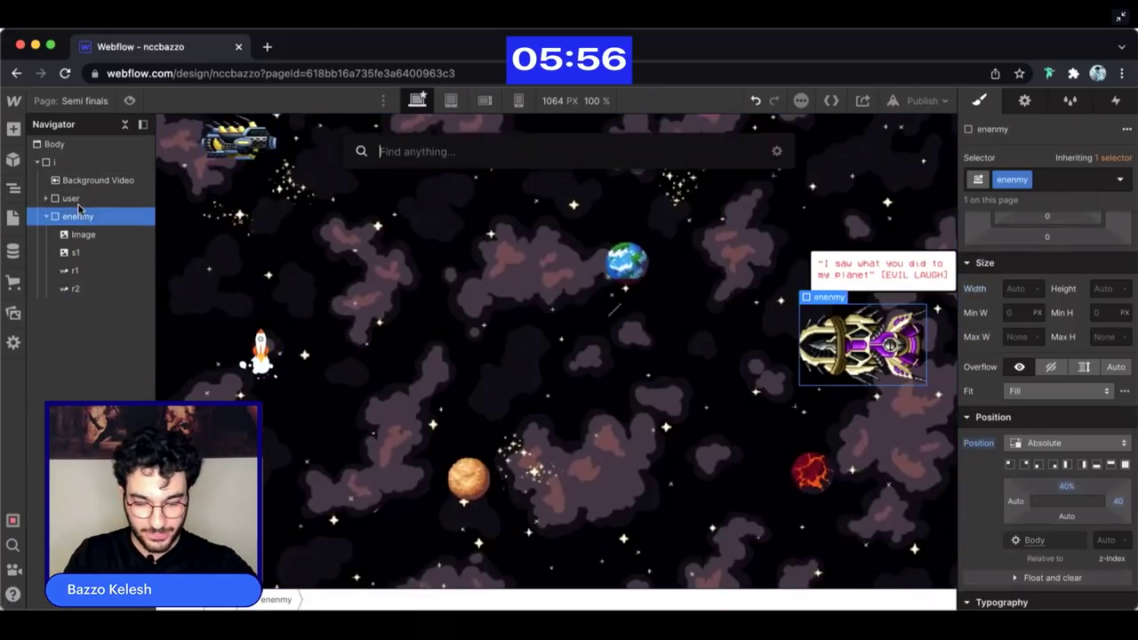
{"action": "type", "text": "di"}
{"action": "key", "text": "Return"}
{"action": "type", "text": "health"}
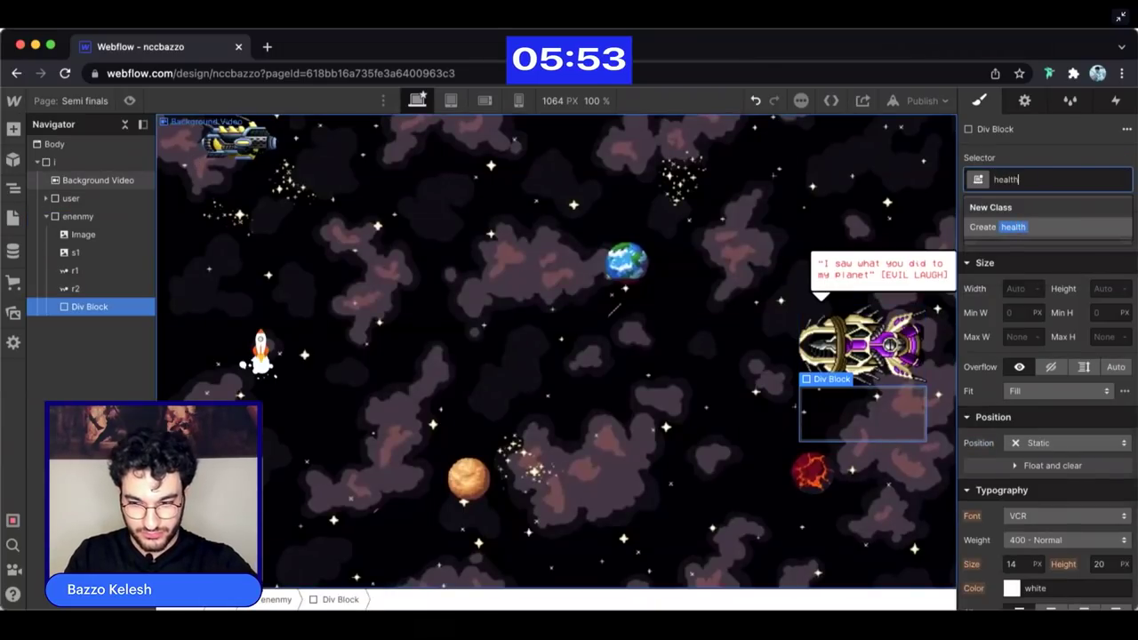
{"action": "key", "text": "Return"}
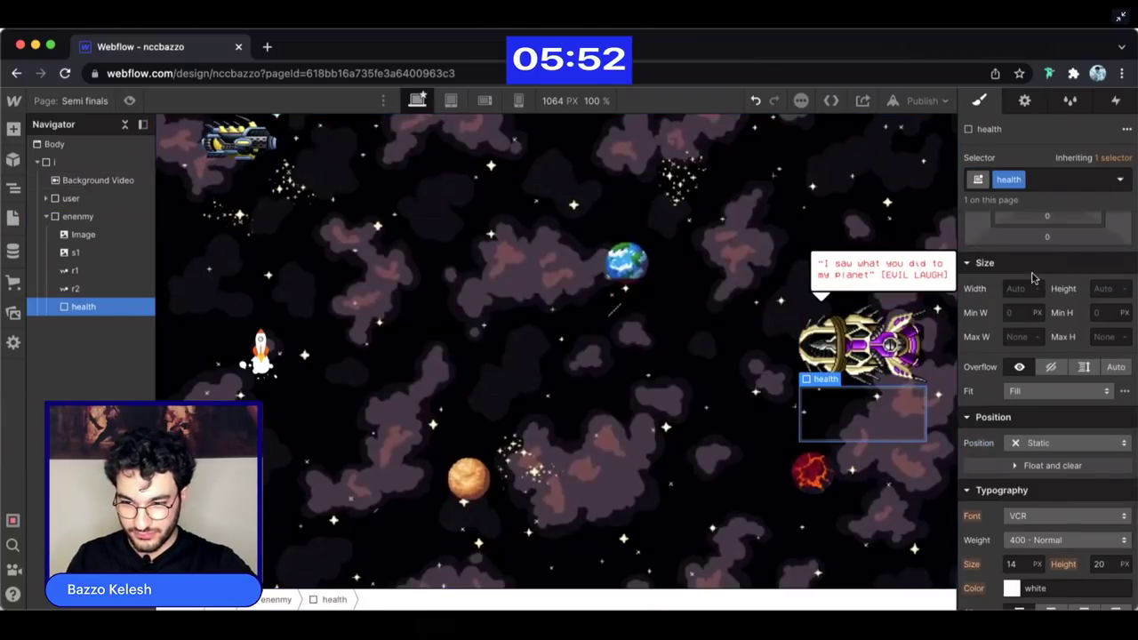
- Set the health block's width to 90% and its height to 3 px
{"action": "left_click", "coordinate": [1019, 286]}
{"action": "type", "text": "90%"}
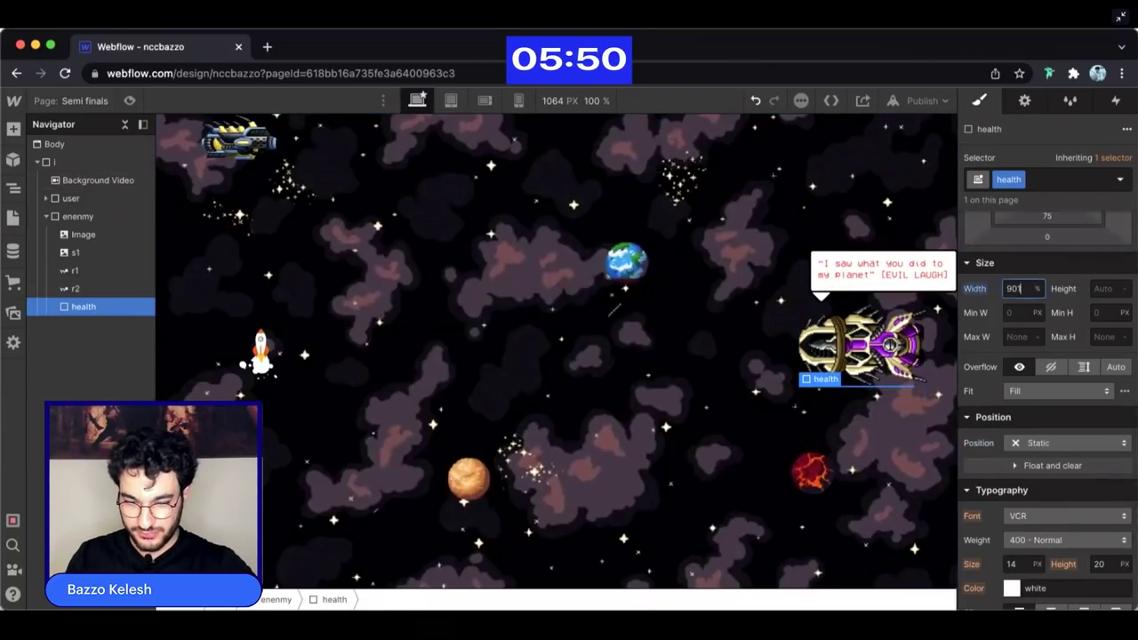
{"action": "left_click", "coordinate": [1102, 288]}
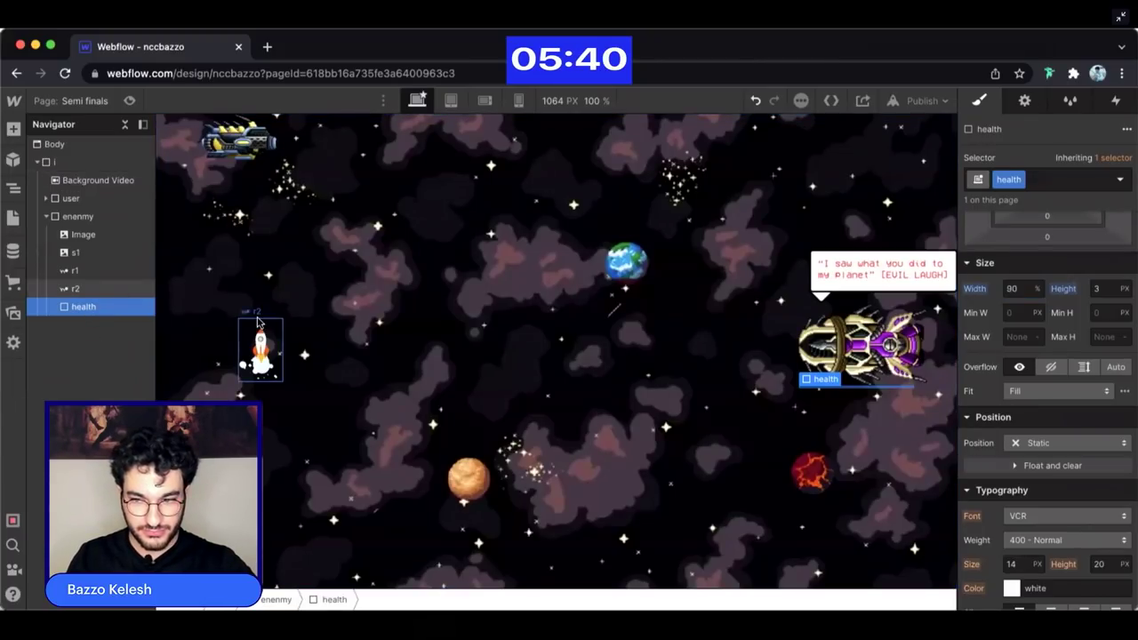
{"action": "left_click", "coordinate": [75, 288]}
{"action": "left_click", "coordinate": [84, 234]}
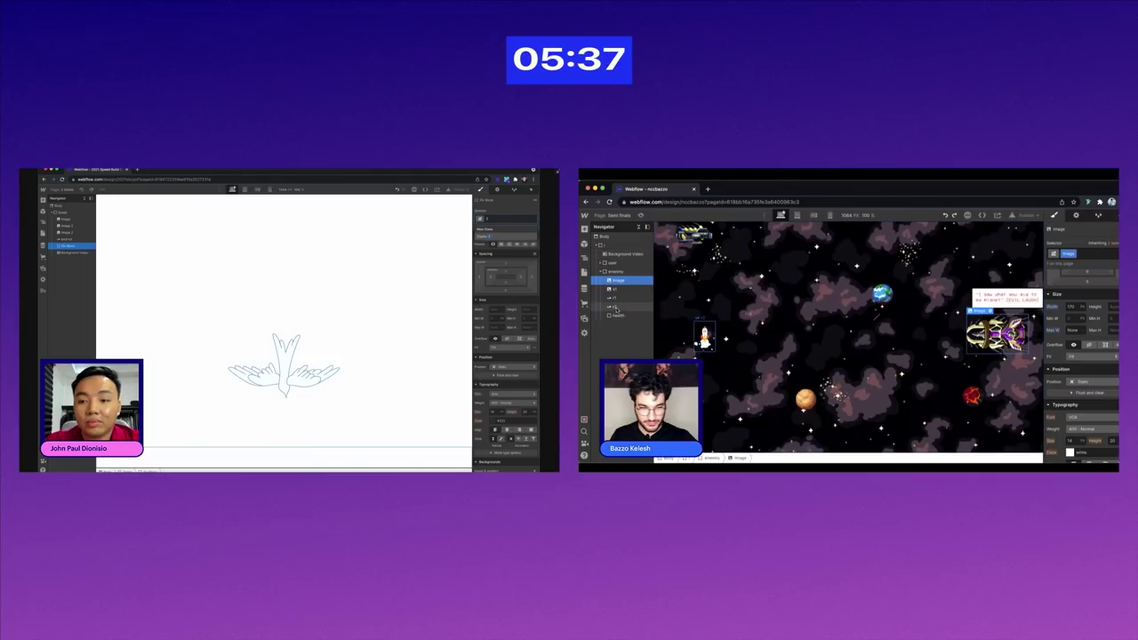
{"action": "left_click", "coordinate": [97, 306]}
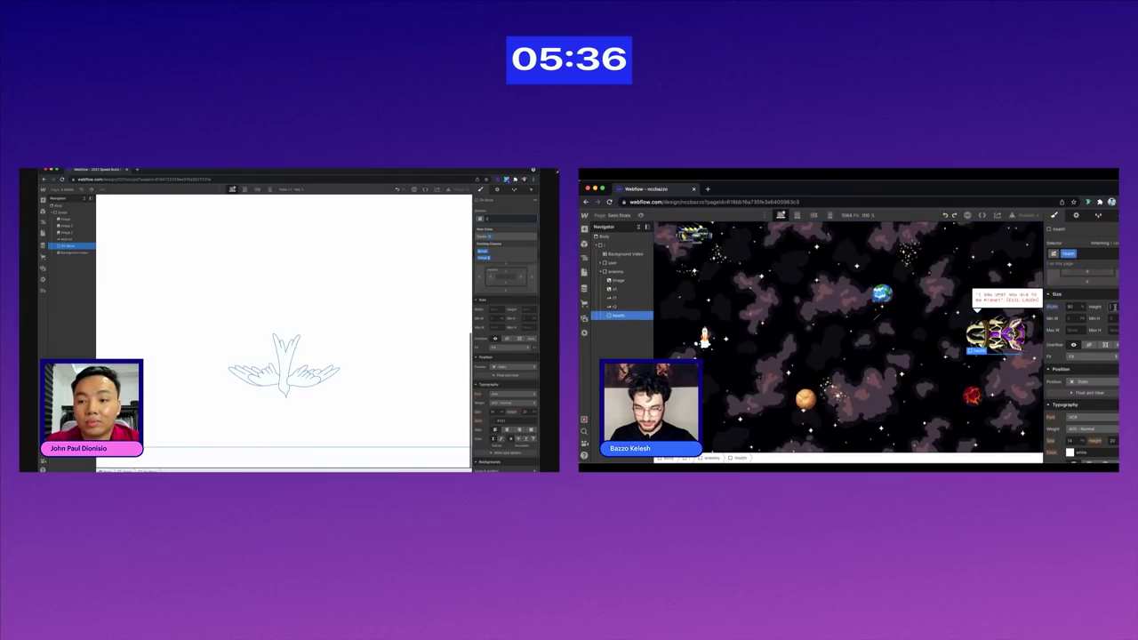
{"action": "type", "text": "rd"}
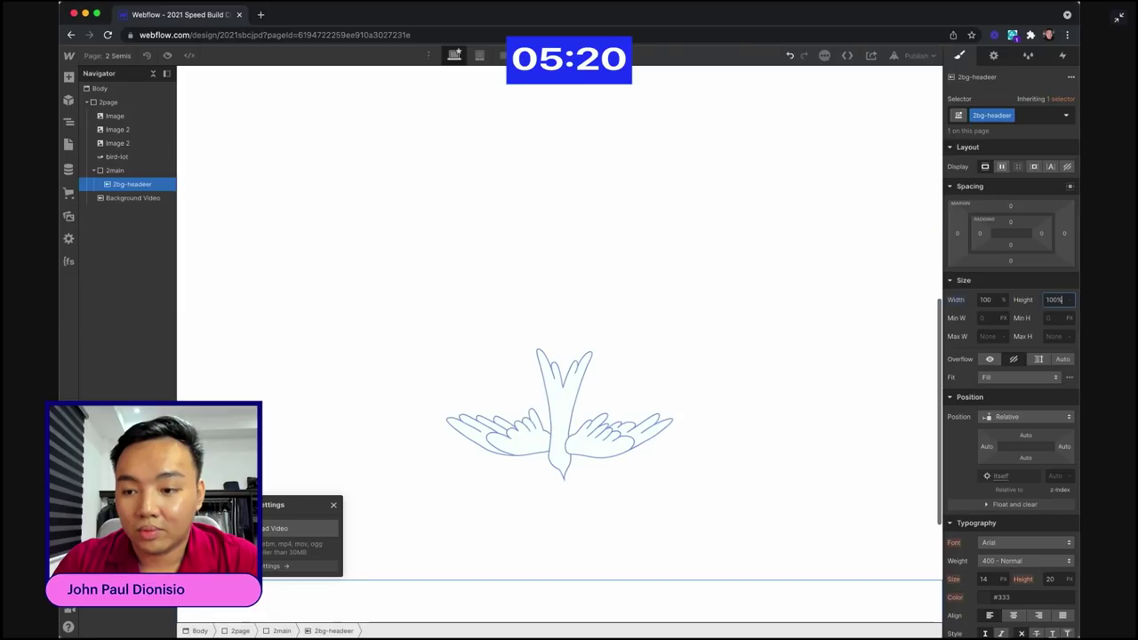
- Set the 2bg-headeer background video's height to 100% and its minimum height to 100vh
{"action": "type", "text": "100"}
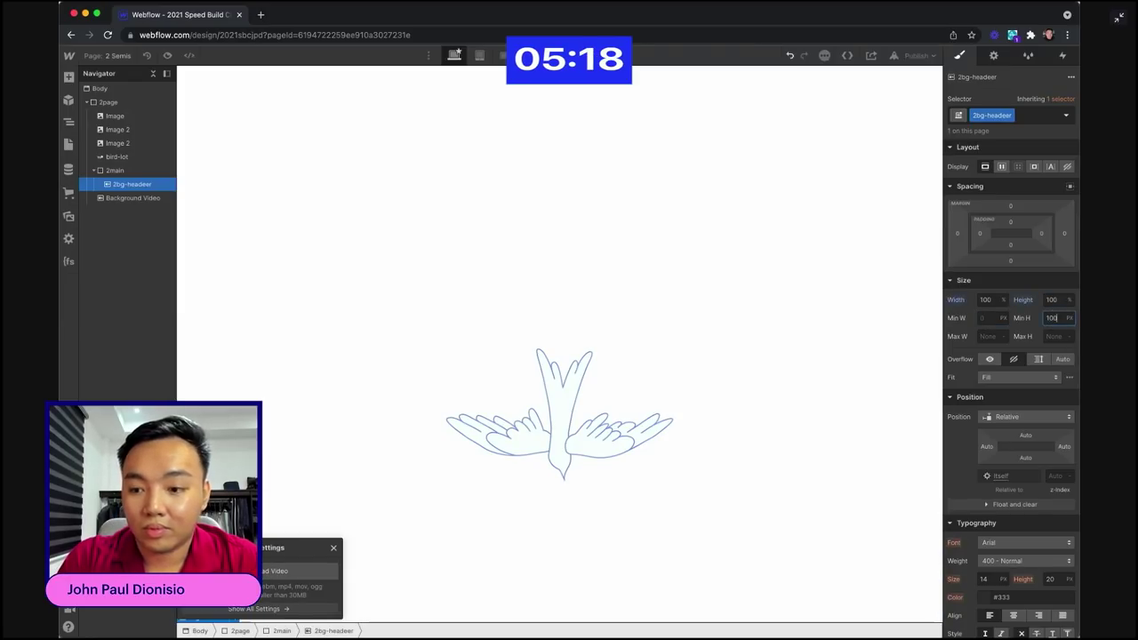
{"action": "type", "text": "vh"}
{"action": "key", "text": "Return"}
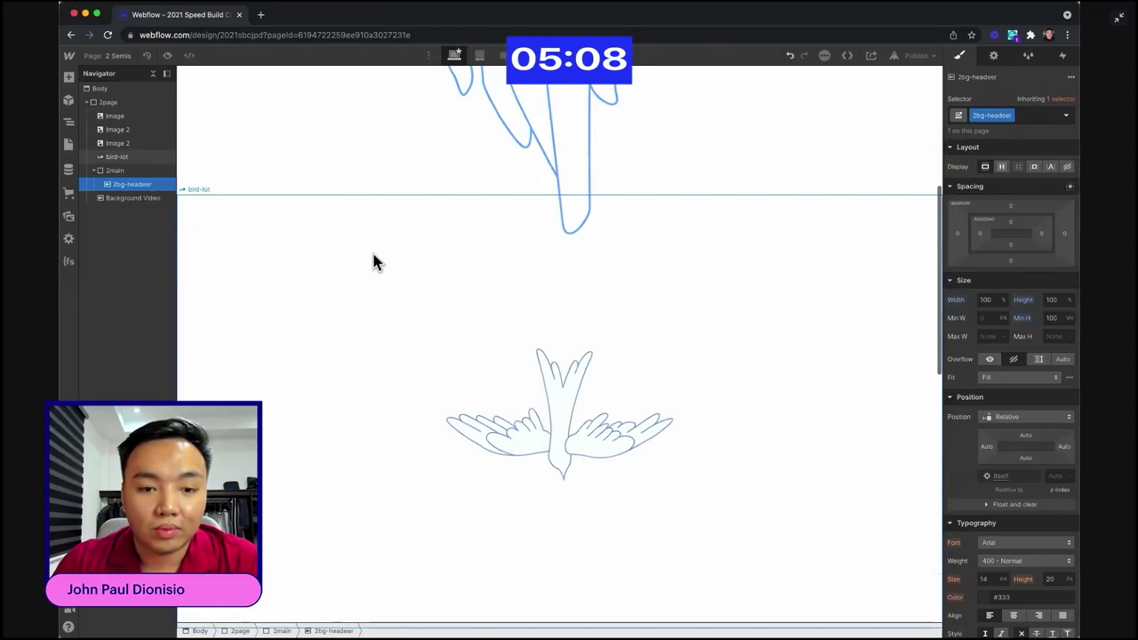
- Add the combo class hide to the first Image element in 2page
{"action": "left_click", "coordinate": [152, 119]}
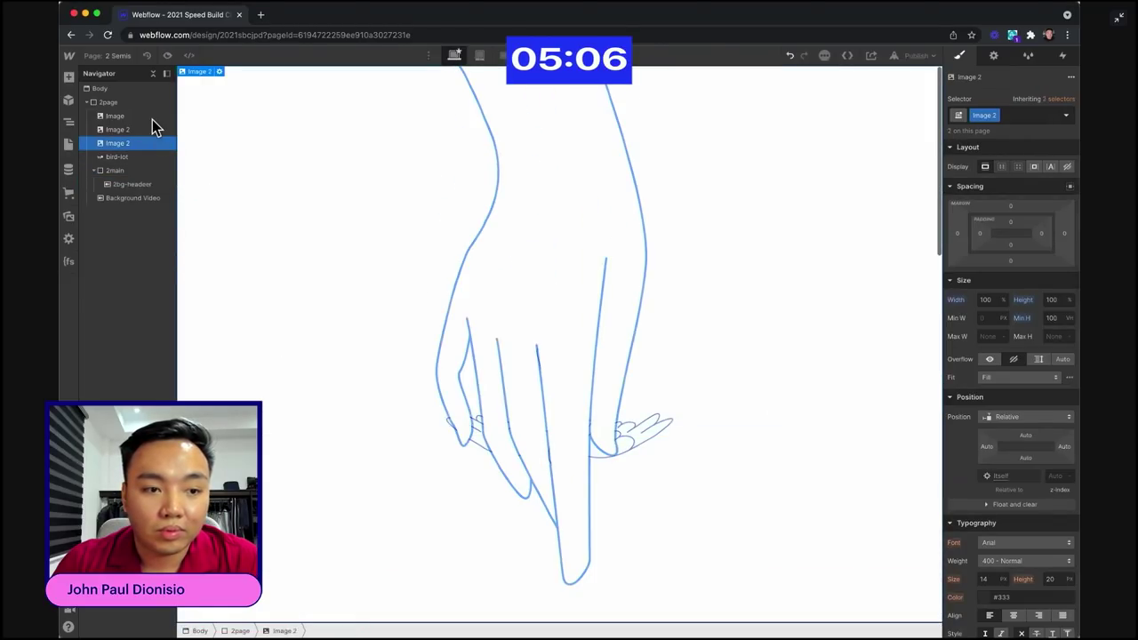
{"action": "key", "text": "super+Return"}
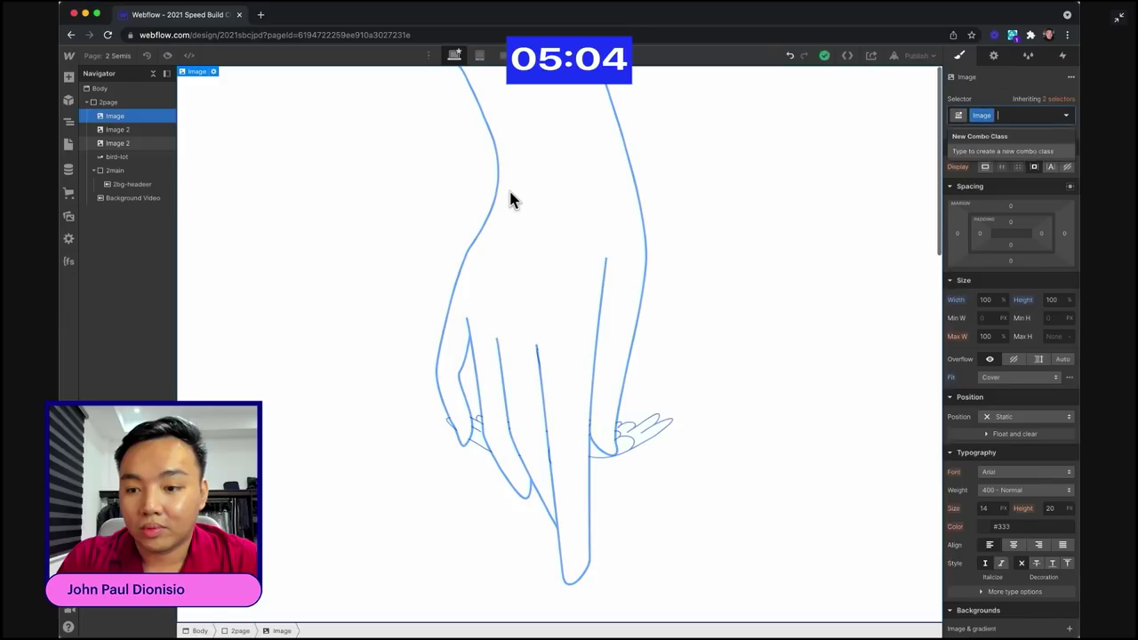
{"action": "type", "text": "hide"}
{"action": "key", "text": "Return"}
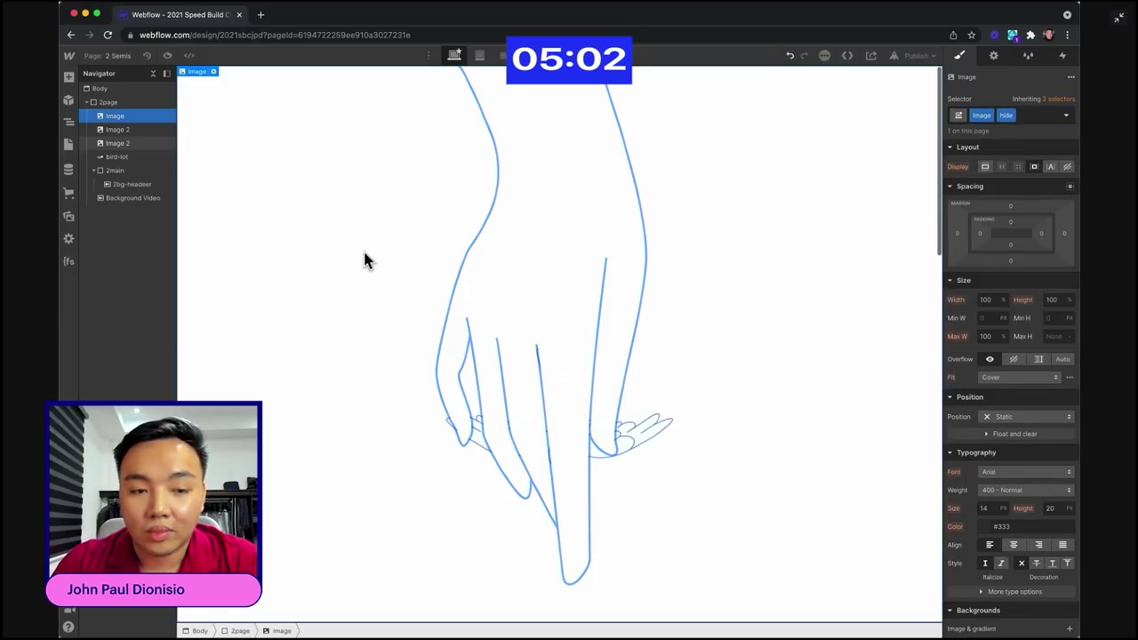
- Examine how the two Image 2 layers, the bird-lot animation and the 2bg-headeer video sit on the canvas
{"action": "left_click", "coordinate": [138, 134]}
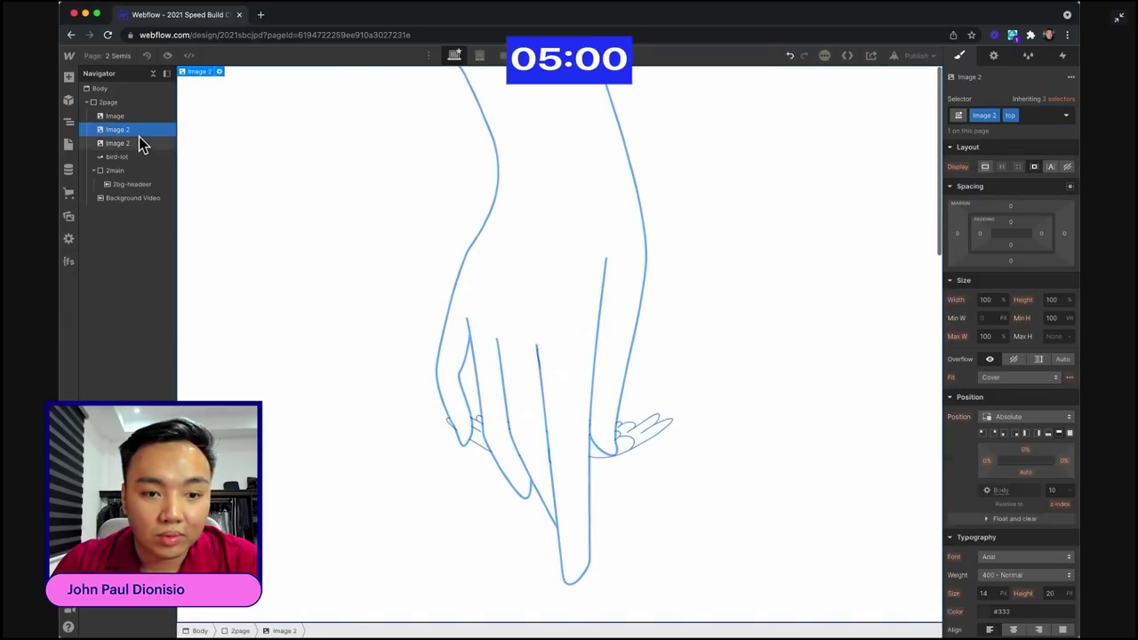
{"action": "left_click", "coordinate": [139, 140]}
{"action": "scroll", "coordinate": [305, 271], "scroll_direction": "down", "scroll_amount": 10}
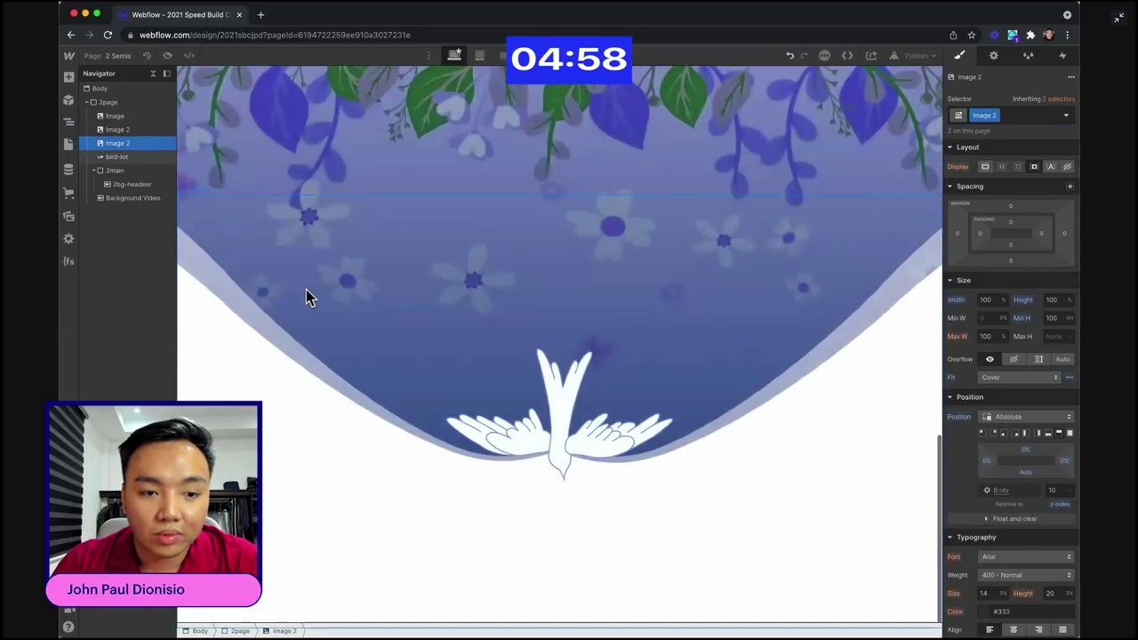
{"action": "scroll", "coordinate": [301, 273], "scroll_direction": "up", "scroll_amount": 6}
{"action": "scroll", "coordinate": [307, 258], "scroll_direction": "down", "scroll_amount": 4}
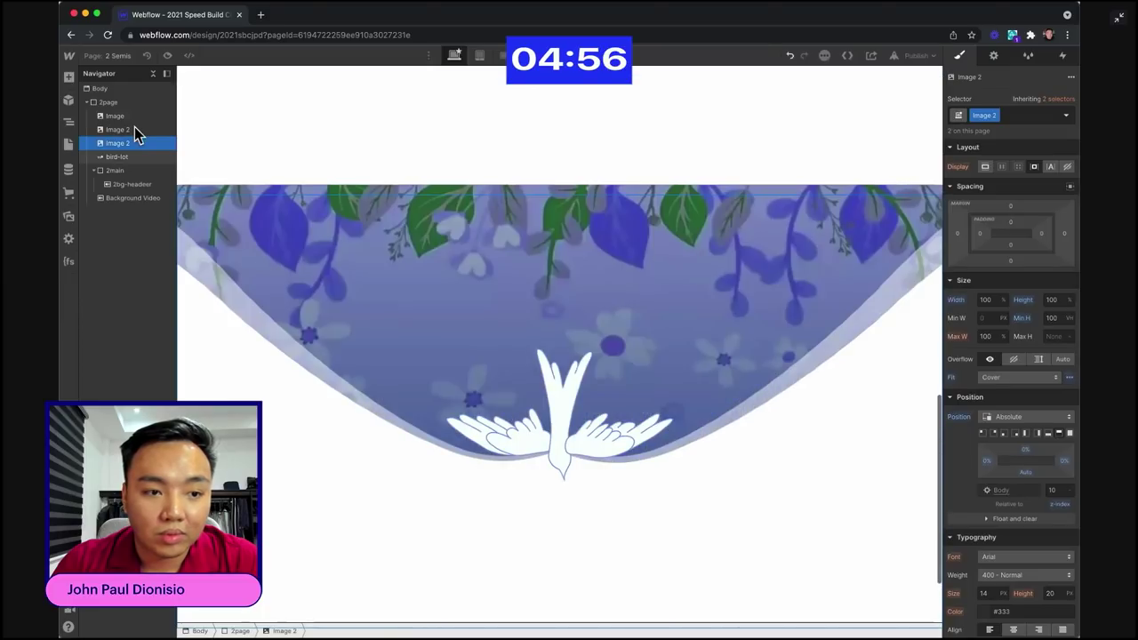
{"action": "left_click", "coordinate": [134, 129]}
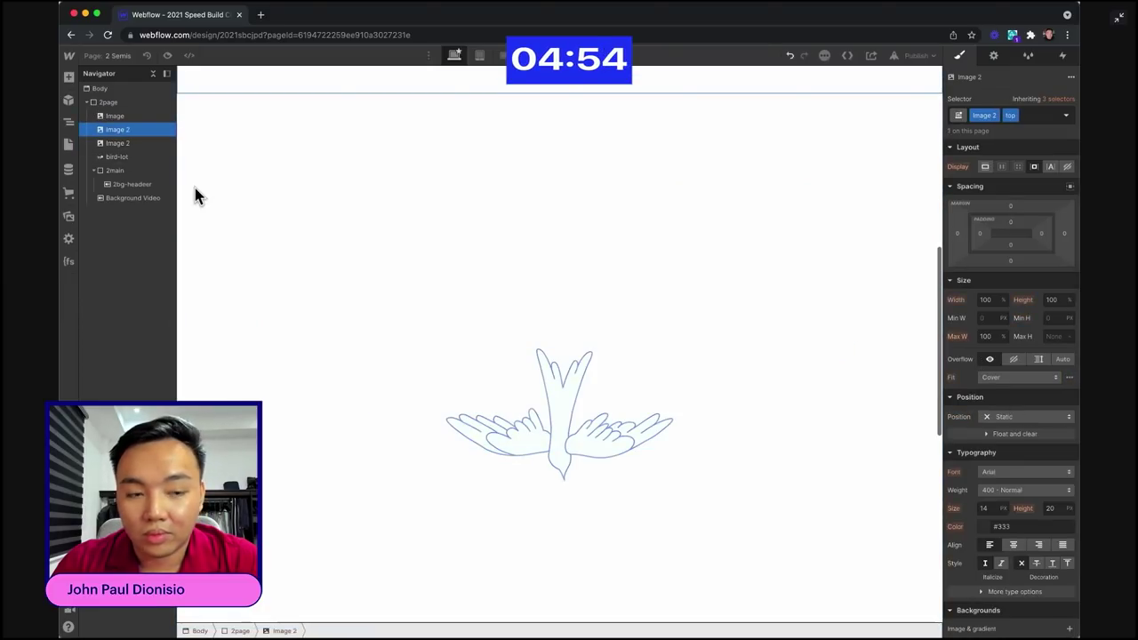
{"action": "left_click", "coordinate": [150, 122]}
{"action": "left_click", "coordinate": [146, 134]}
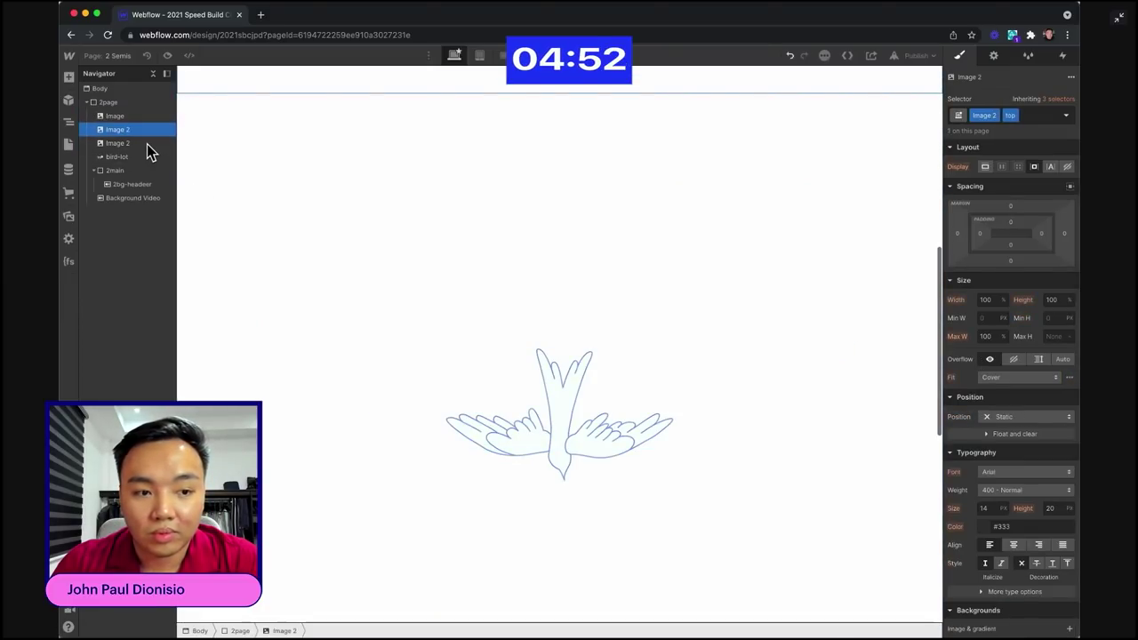
{"action": "left_click", "coordinate": [144, 157]}
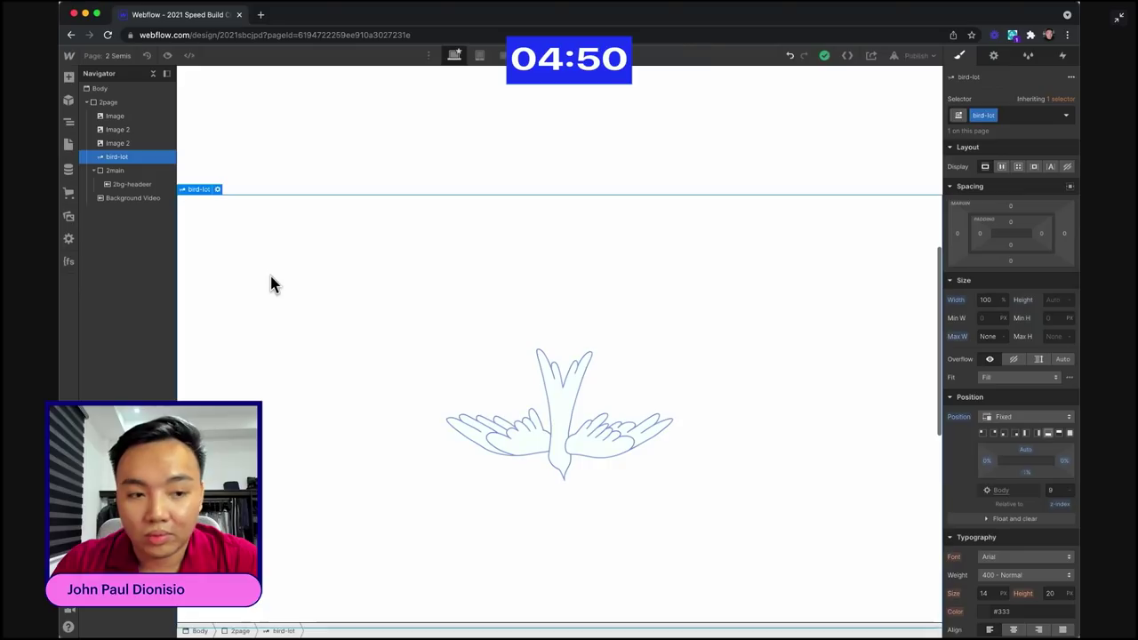
{"action": "left_click", "coordinate": [142, 184]}
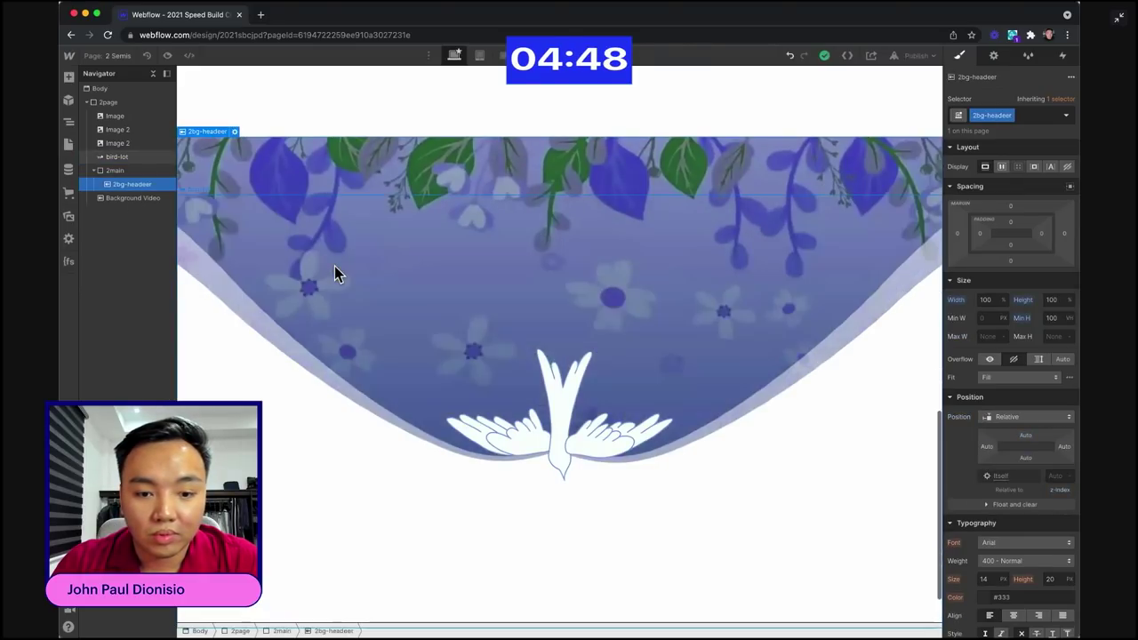
{"action": "scroll", "coordinate": [342, 269], "scroll_direction": "down", "scroll_amount": 2}
{"action": "left_click", "coordinate": [120, 185]}
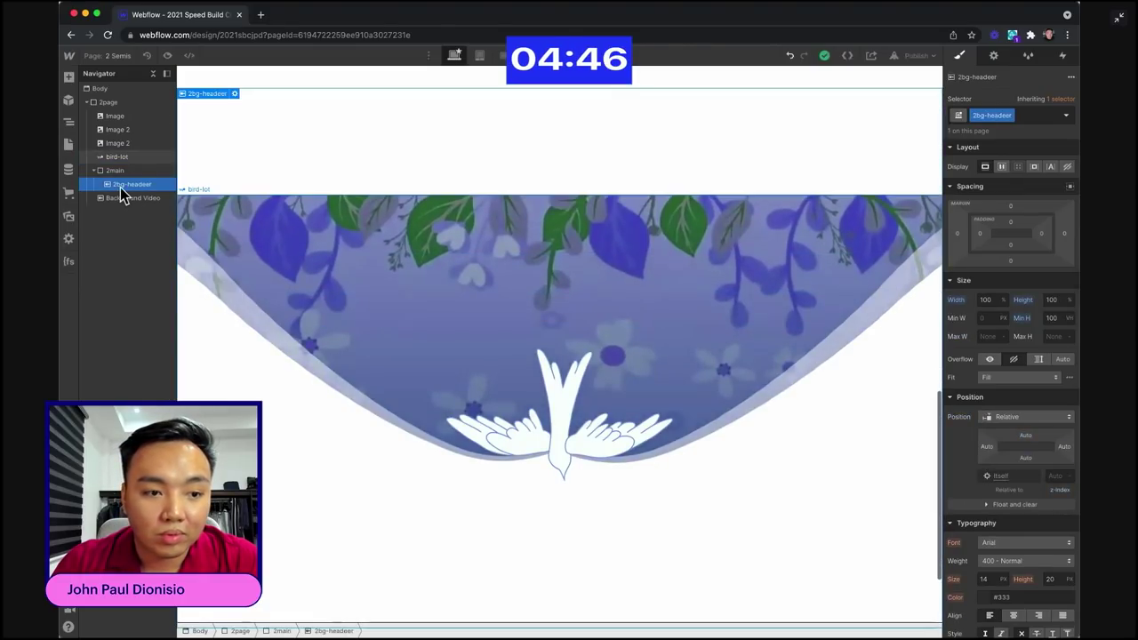
- Try to add the poem image inside the 2main block
{"action": "left_click", "coordinate": [127, 174]}
{"action": "key", "text": "super+e"}
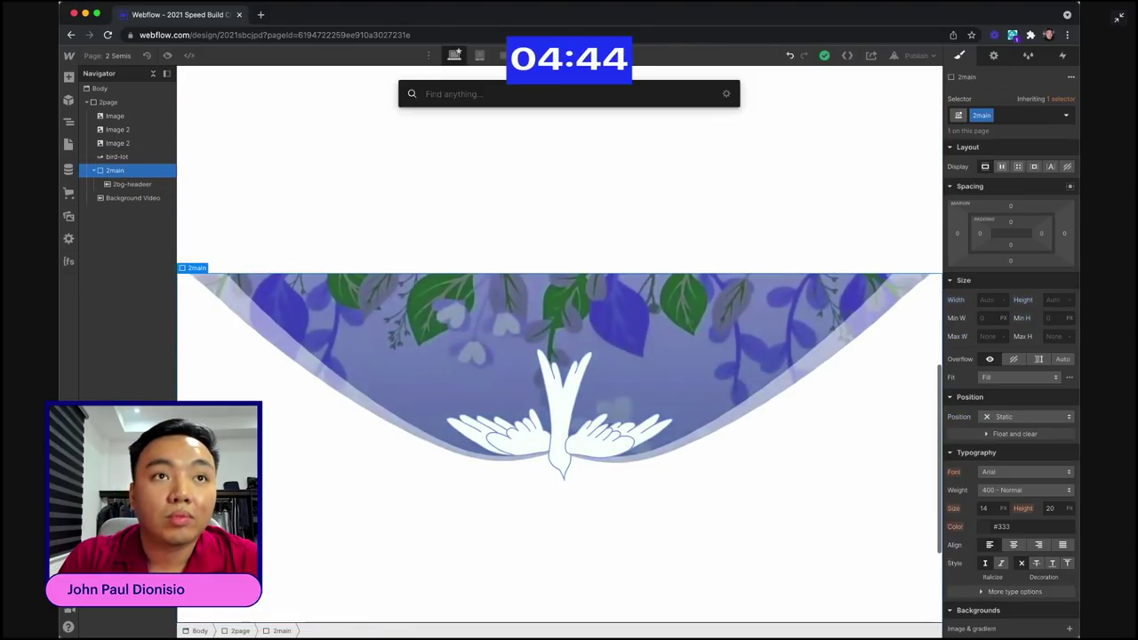
{"action": "type", "text": "ppoe"}
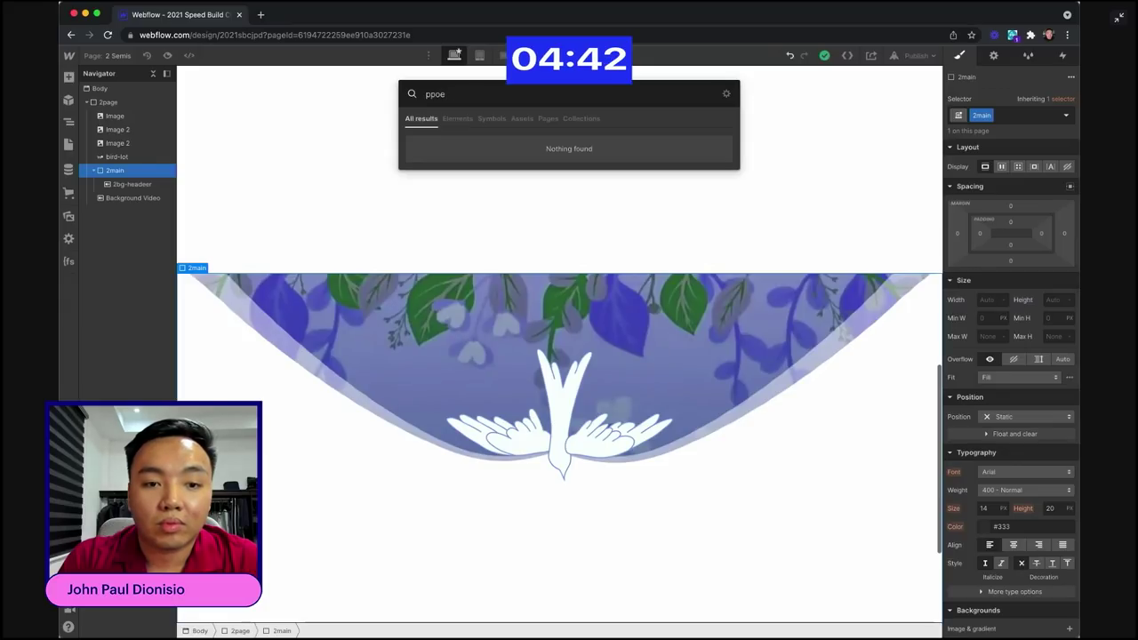
{"action": "key", "text": "BackSpace"}
{"action": "key", "text": "BackSpace"}
{"action": "key", "text": "BackSpace"}
{"action": "type", "text": "oe"}
{"action": "key", "text": "Down"}
{"action": "key", "text": "Return"}
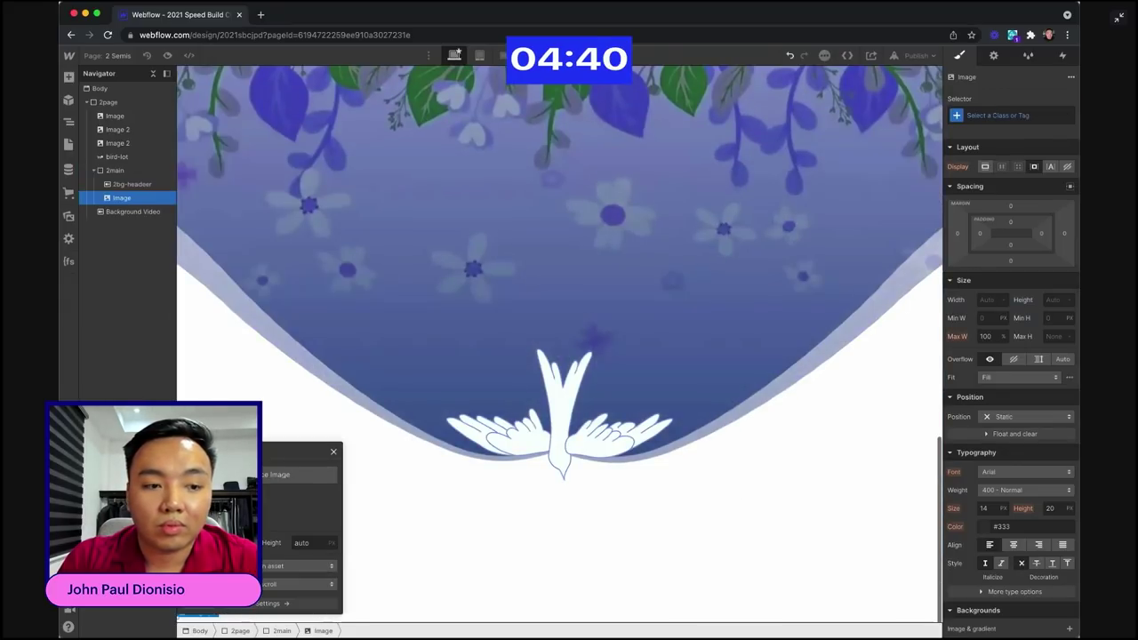
{"action": "key", "text": "super+z"}
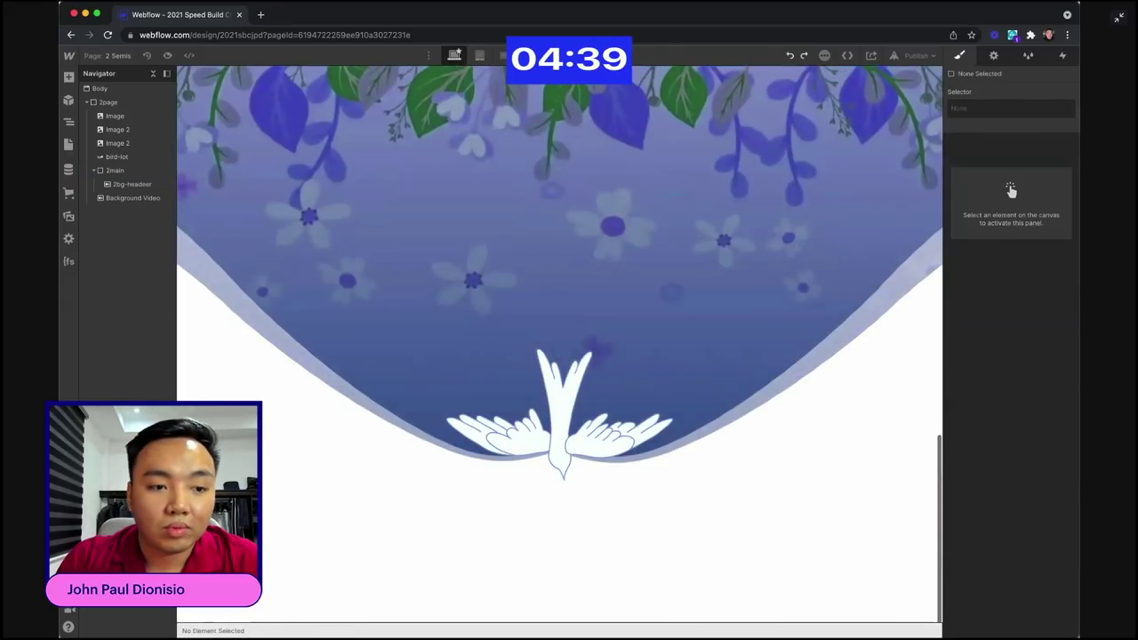
- Add the c2-poem-w-gradient.svg image inside the 2bg-headeer background video
{"action": "left_click", "coordinate": [125, 187]}
{"action": "key", "text": "super+e"}
{"action": "type", "text": "poem"}
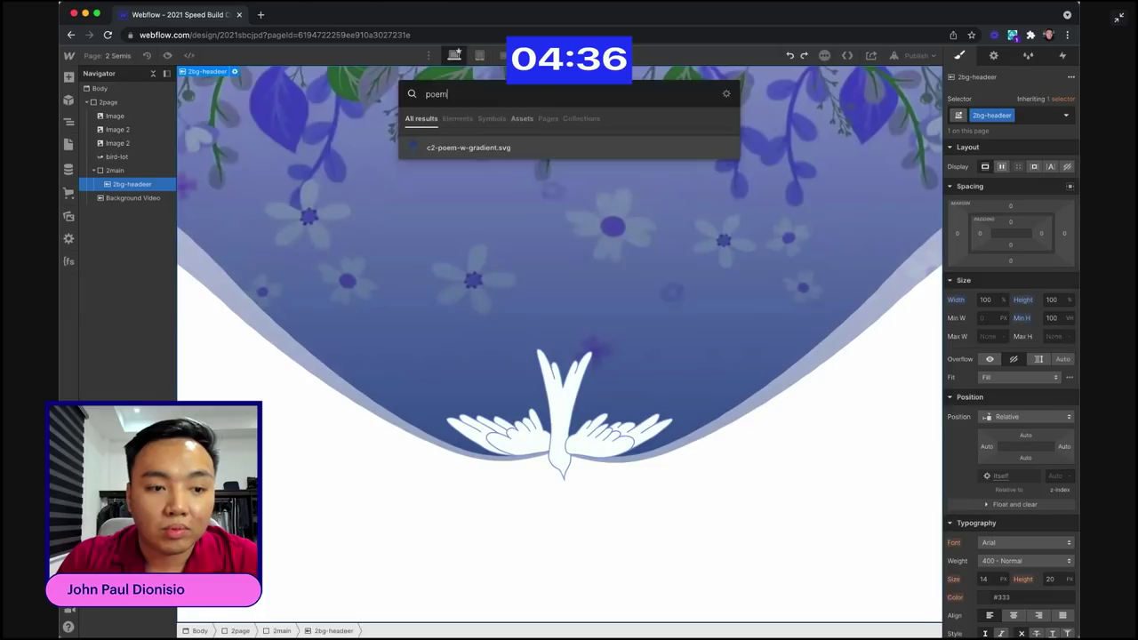
{"action": "key", "text": "Return"}
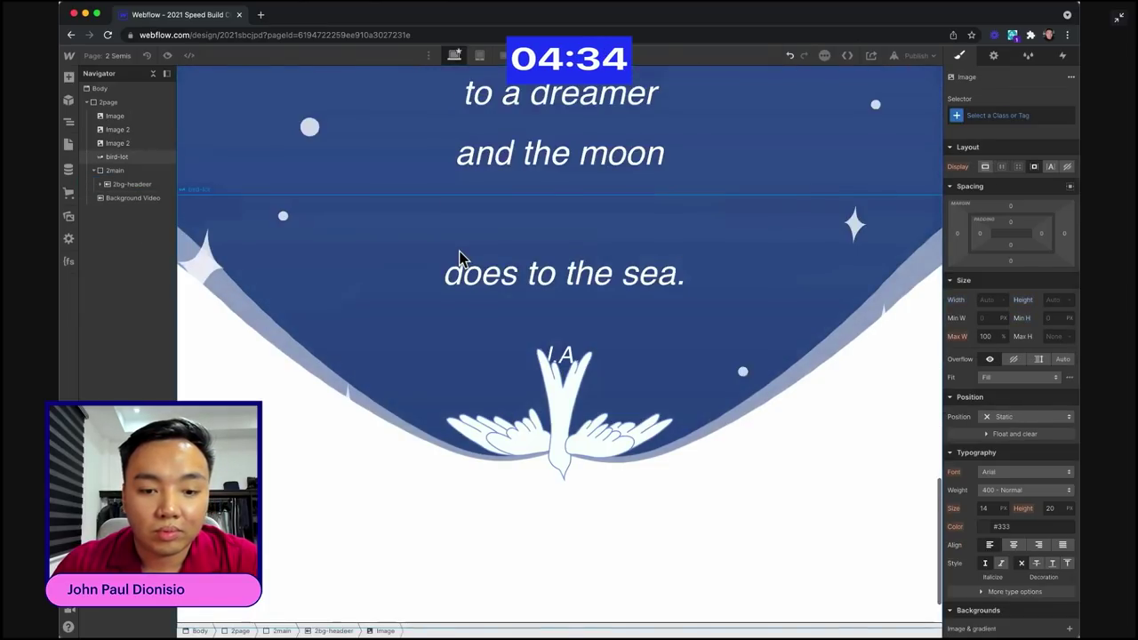
- Insert the 2comp-pond-full.svg image and place it between the 2main block and Background Video in the page structure
{"action": "left_click", "coordinate": [115, 198]}
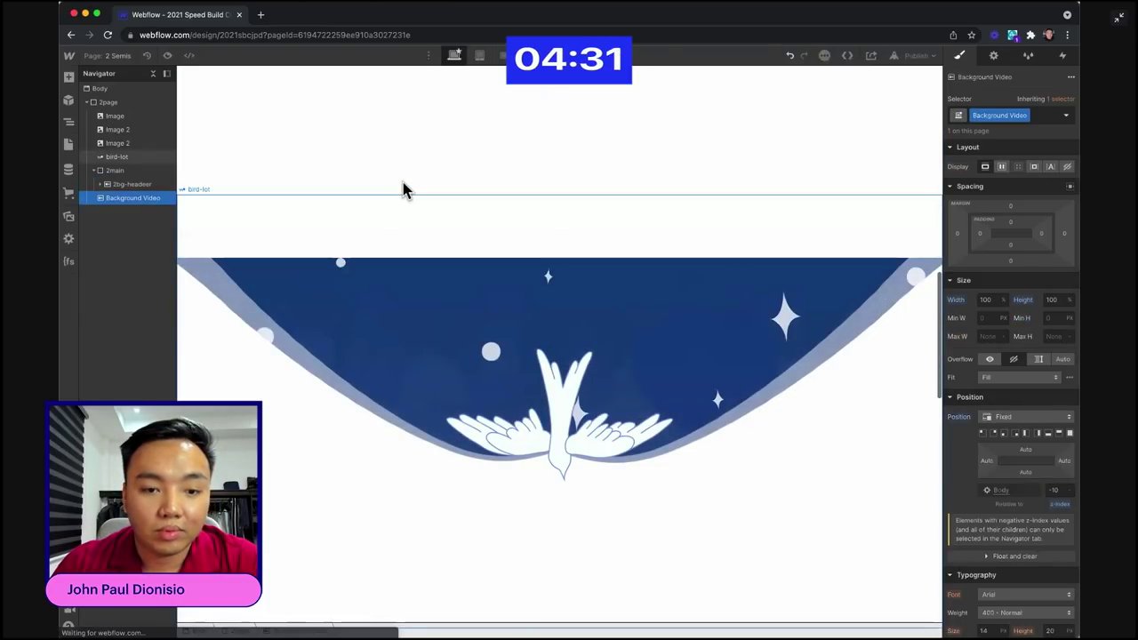
{"action": "left_click", "coordinate": [123, 169]}
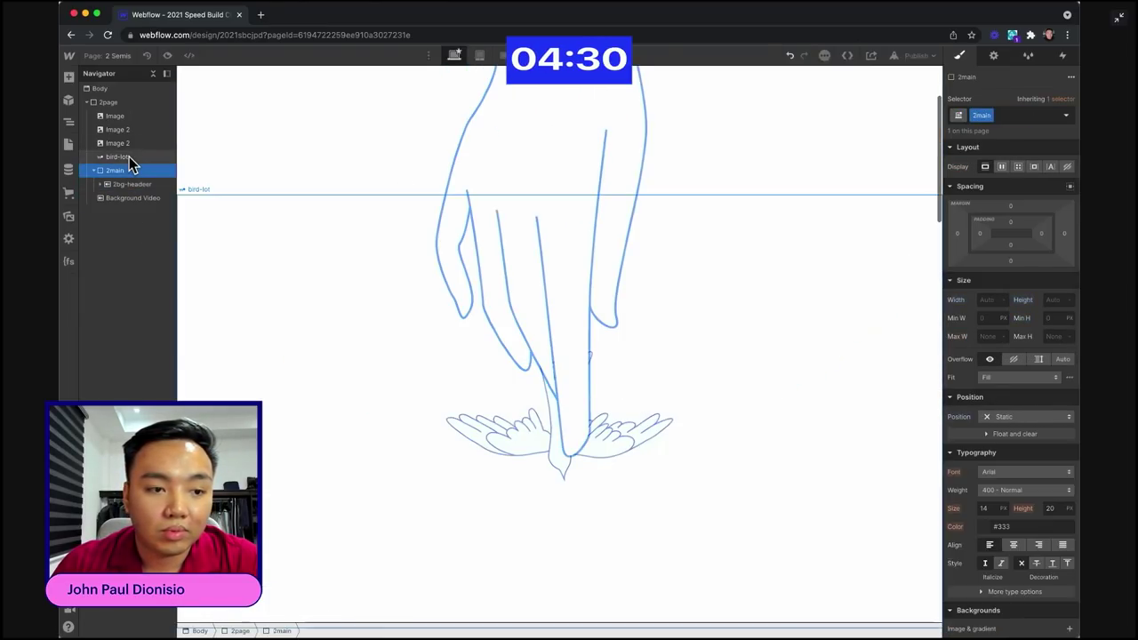
{"action": "left_click", "coordinate": [130, 157]}
{"action": "key", "text": "super+e"}
{"action": "type", "text": "pond"}
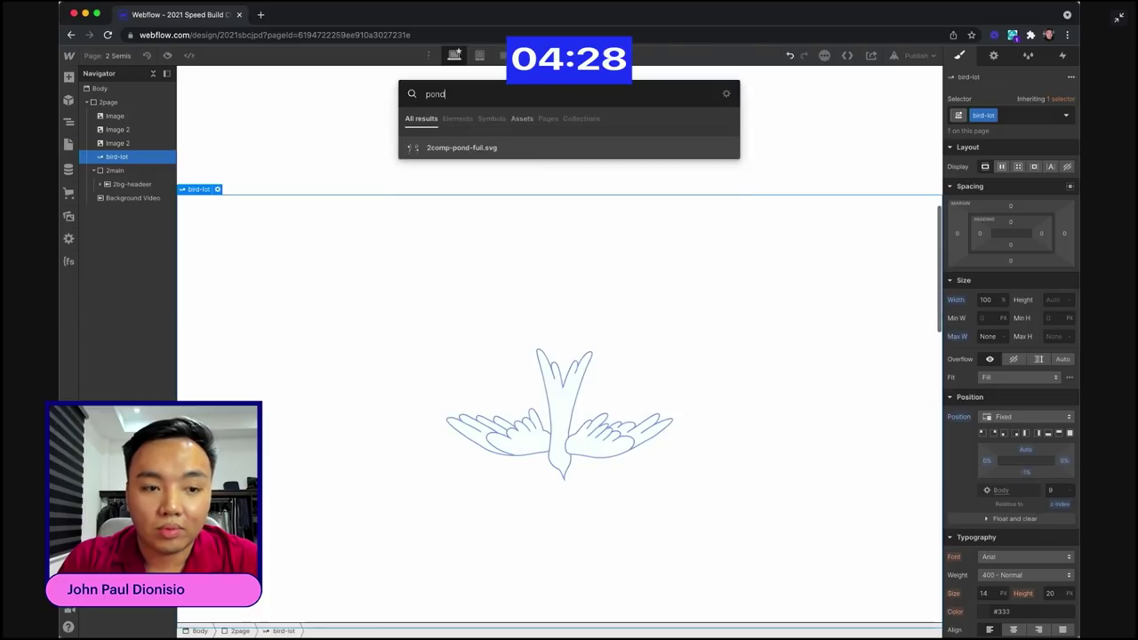
{"action": "key", "text": "Return"}
{"action": "left_click_drag", "start_coordinate": [91, 169], "coordinate": [95, 199]}
- Give the newly inserted pond image the class pond
{"action": "key", "text": "super+Return"}
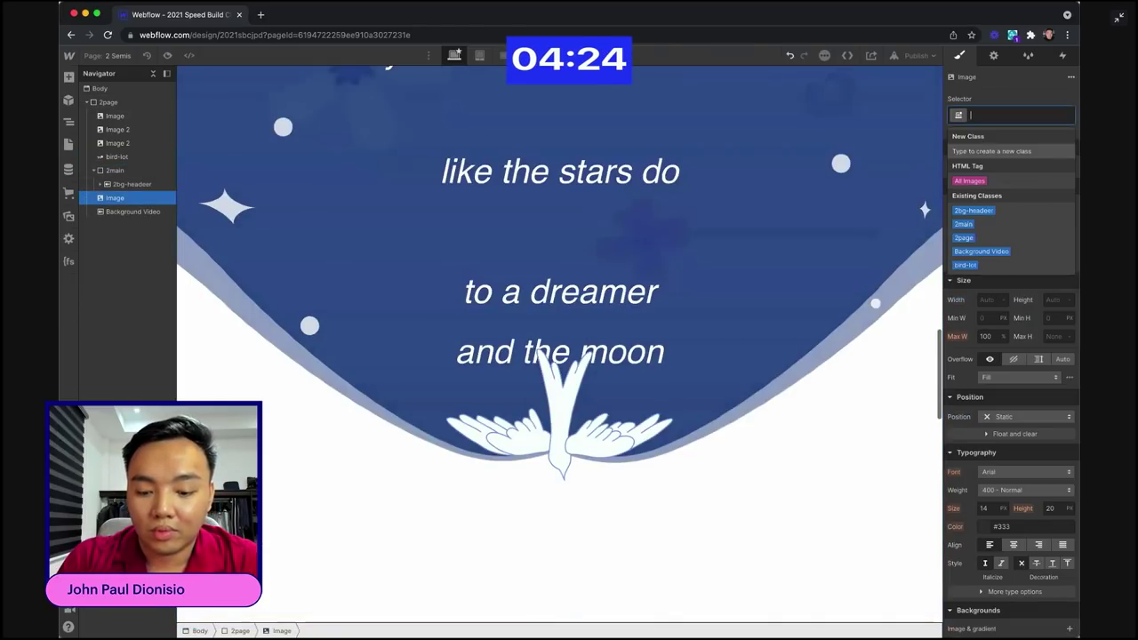
{"action": "type", "text": "pond"}
{"action": "key", "text": "Return"}
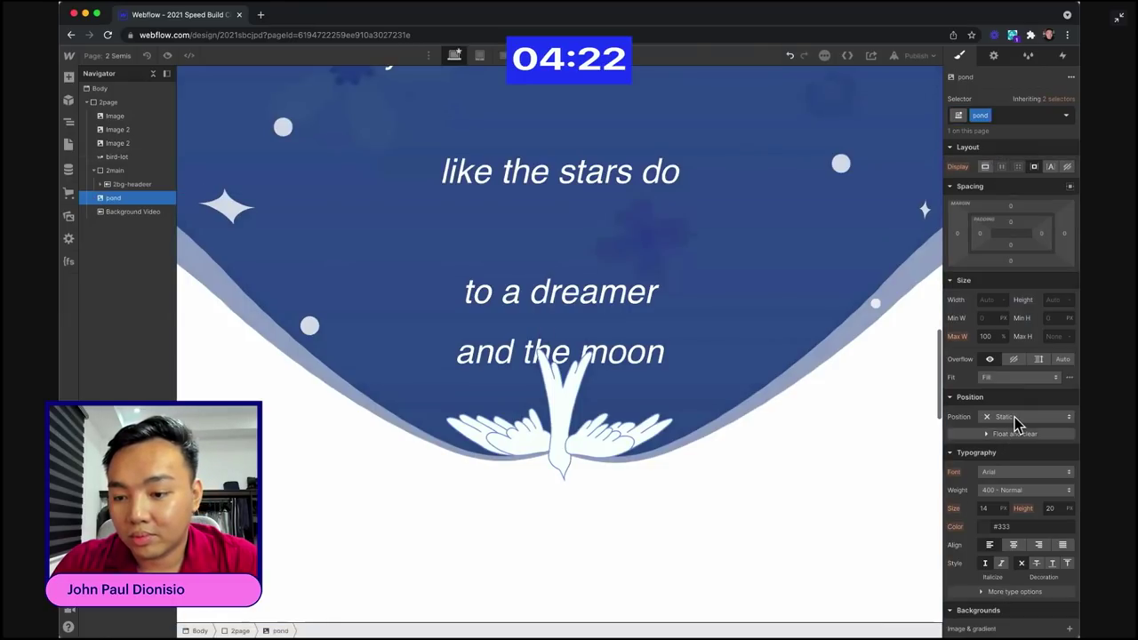
- Set the pond image's position to Absolute and adjust its offset in the page layout
{"action": "left_click", "coordinate": [1022, 416]}
{"action": "left_click", "coordinate": [1028, 444]}
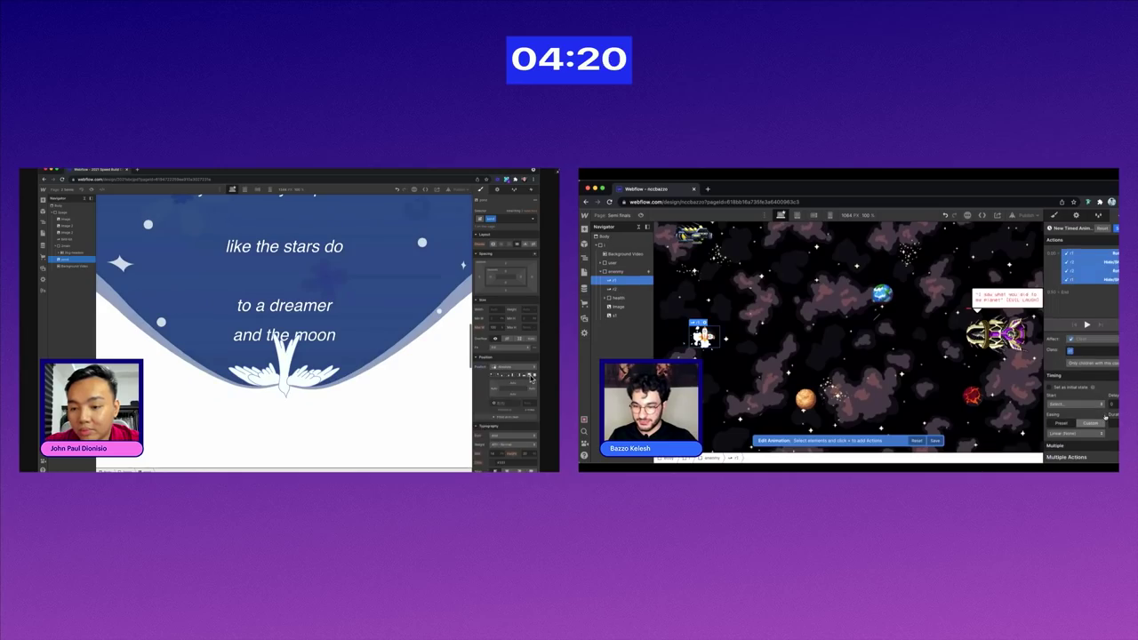
{"action": "left_click", "coordinate": [515, 386]}
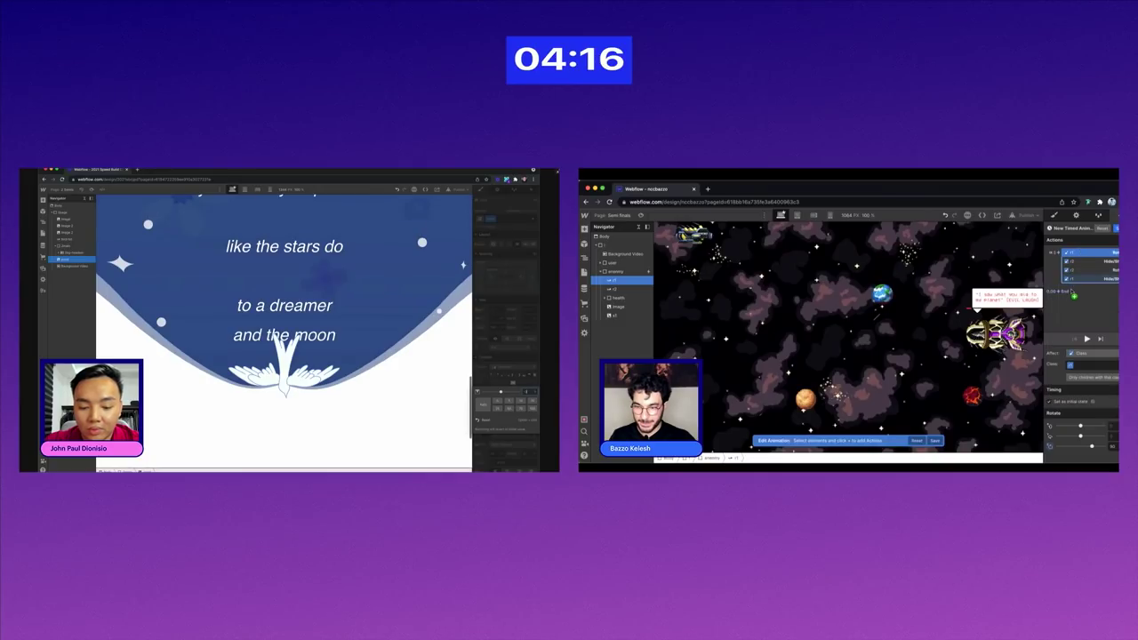
{"action": "left_click", "coordinate": [499, 372]}
- Add Hide/Show and Move actions for r1 after the initial states, and make the r1 rocket visible with the Hide/Show action
{"action": "left_click", "coordinate": [1072, 292]}
{"action": "scroll", "coordinate": [406, 304], "scroll_direction": "up", "scroll_amount": 15}
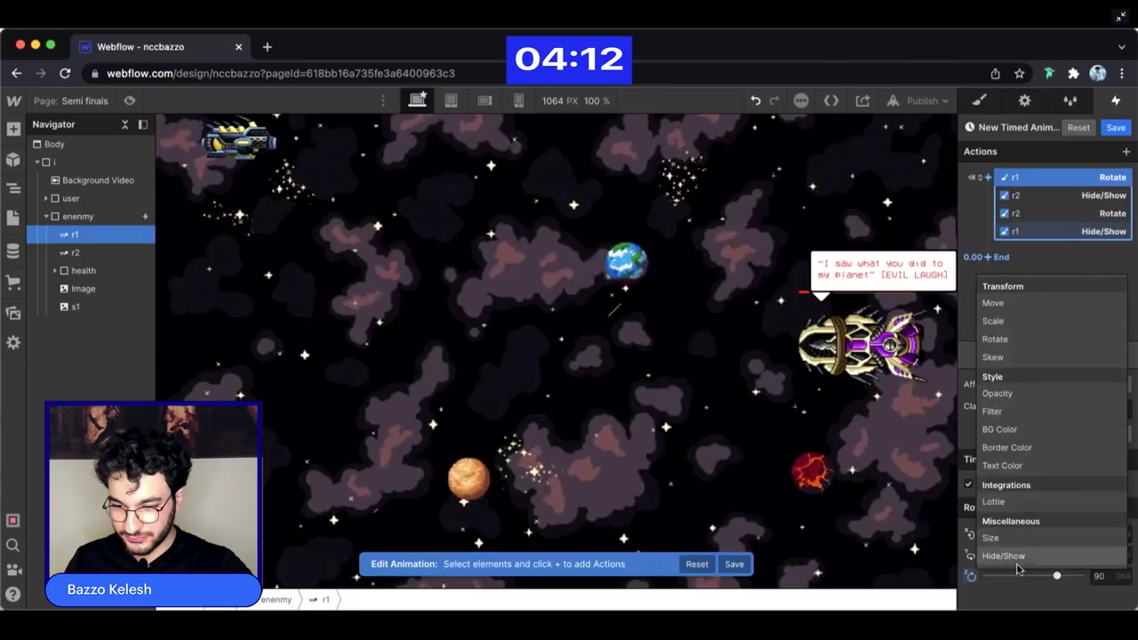
{"action": "left_click", "coordinate": [1066, 437]}
{"action": "left_click", "coordinate": [1054, 290]}
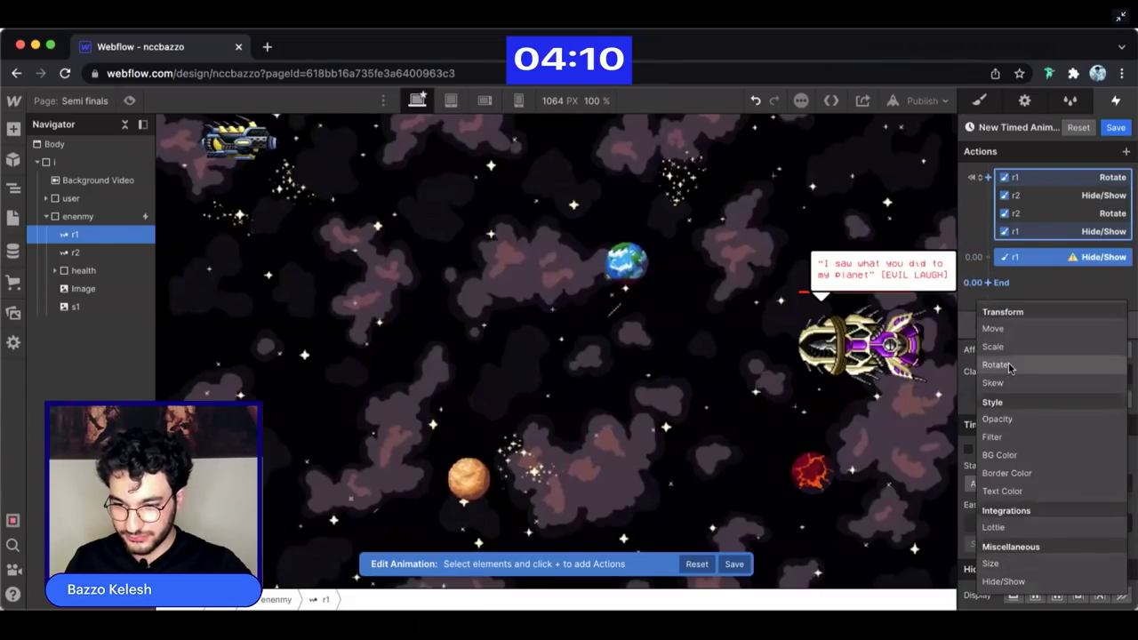
{"action": "left_click", "coordinate": [1007, 328]}
{"action": "left_click", "coordinate": [1031, 257]}
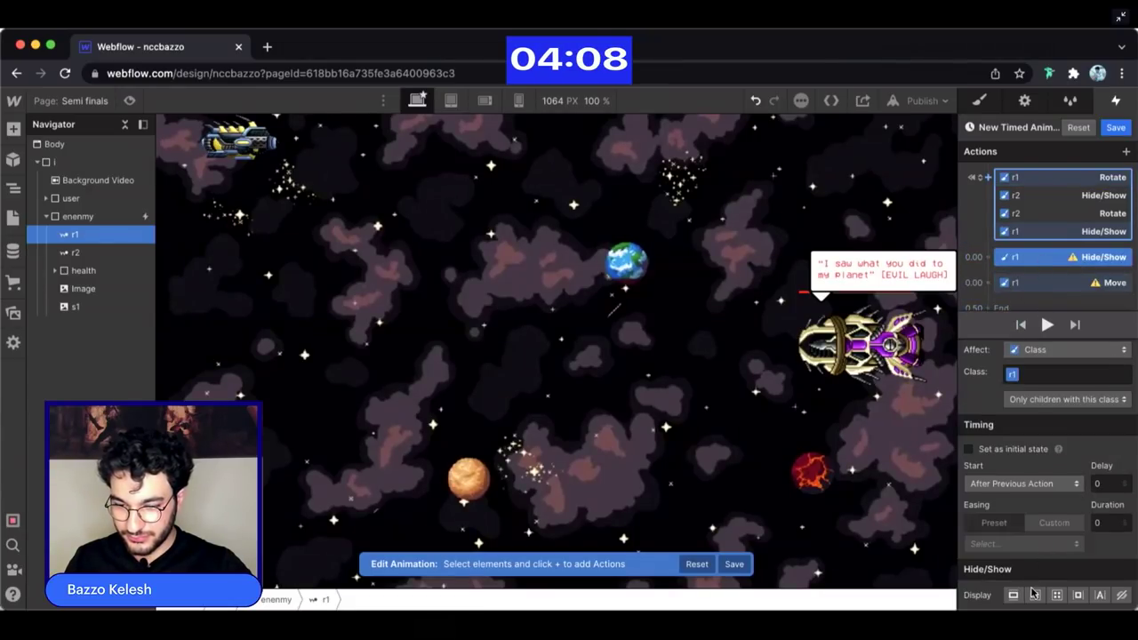
- Set r1's new Move action to 75 VW along the X axis so the rocket reaches the enemy ship
{"action": "left_click", "coordinate": [1036, 283]}
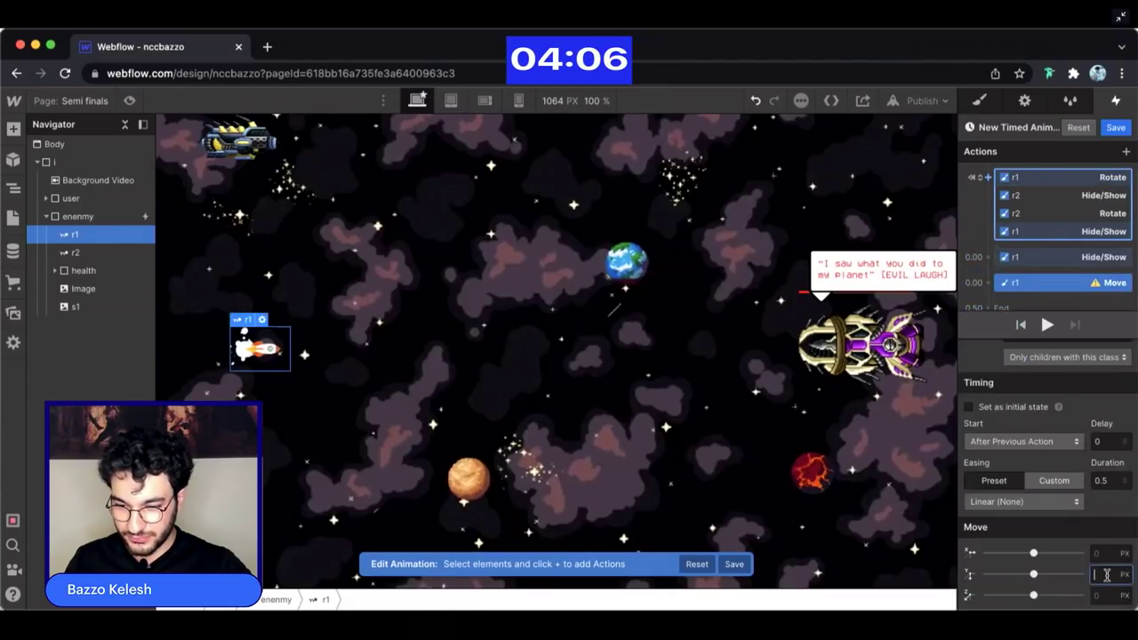
{"action": "type", "text": "10vw"}
{"action": "key", "text": "Return"}
{"action": "key", "text": "shift+Up"}
{"action": "key", "text": "shift+Up"}
{"action": "key", "text": "shift+Up"}
{"action": "key", "text": "shift+Up"}
{"action": "key", "text": "shift+Up"}
{"action": "key", "text": "shift+Up"}
{"action": "key", "text": "shift+Up"}
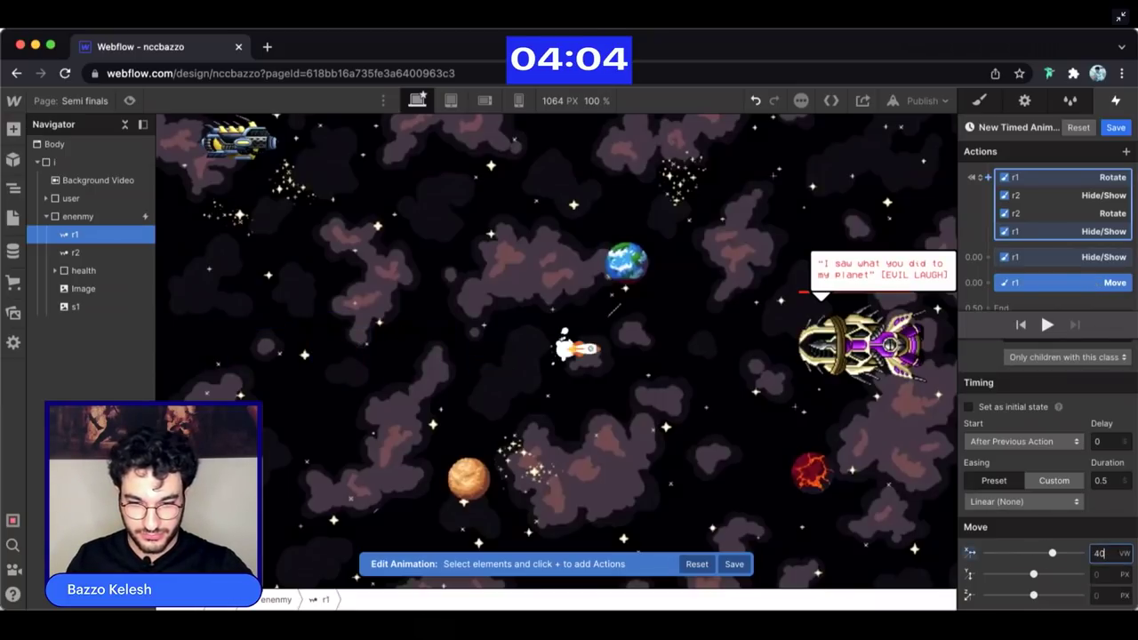
{"action": "key", "text": "Down"}
{"action": "key", "text": "Down"}
{"action": "key", "text": "Down"}
{"action": "key", "text": "Down"}
{"action": "key", "text": "Down"}
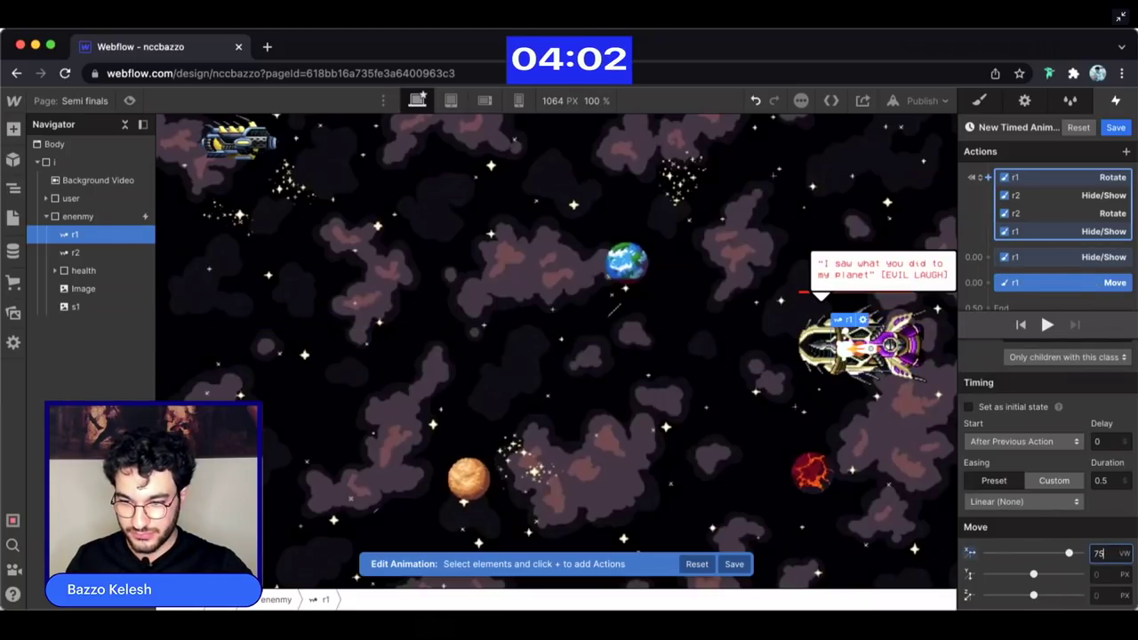
- Add a Scale action for r1 after the Move and set its X and Y scale to 0
{"action": "scroll", "coordinate": [968, 251], "scroll_direction": "down", "scroll_amount": 1}
{"action": "left_click", "coordinate": [988, 296]}
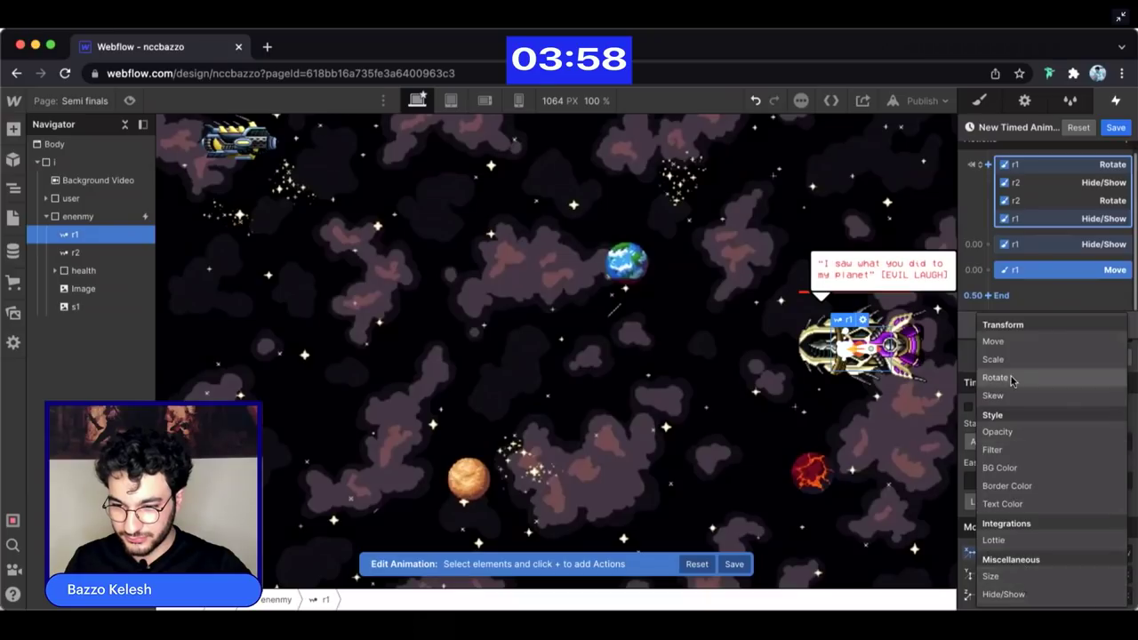
{"action": "left_click", "coordinate": [1010, 298]}
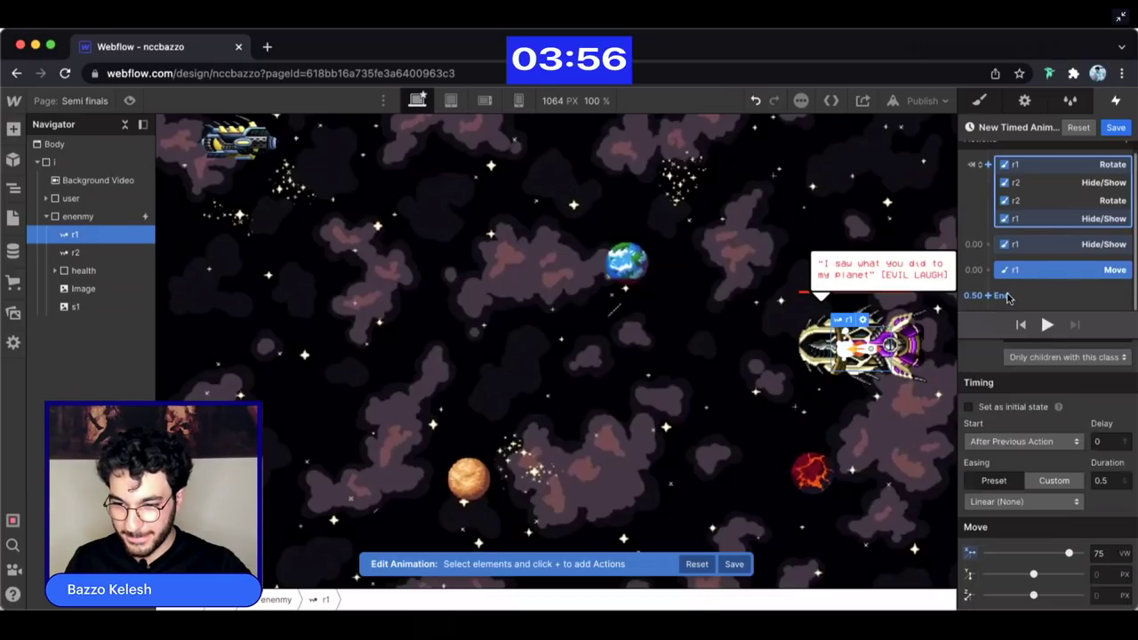
{"action": "left_click", "coordinate": [1009, 297]}
{"action": "left_click", "coordinate": [1004, 361]}
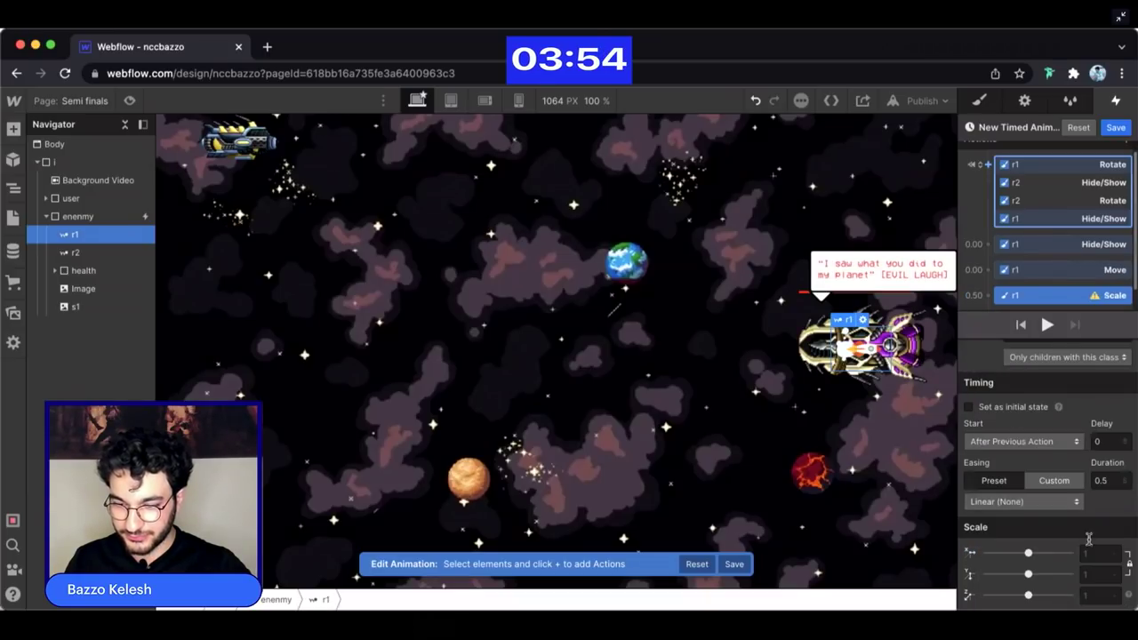
{"action": "scroll", "coordinate": [1065, 272], "scroll_direction": "down", "scroll_amount": 1}
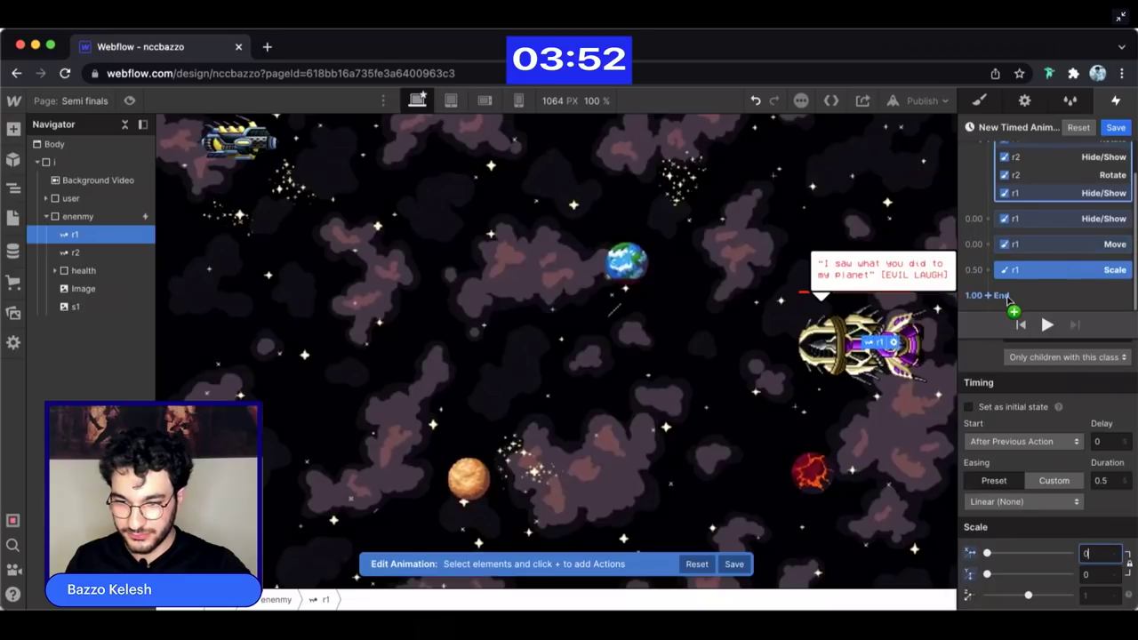
- Add an initial-state Size action for Div Block 4 inside the enemy's health bar and define its width
{"action": "left_click", "coordinate": [55, 271]}
{"action": "left_click", "coordinate": [76, 288]}
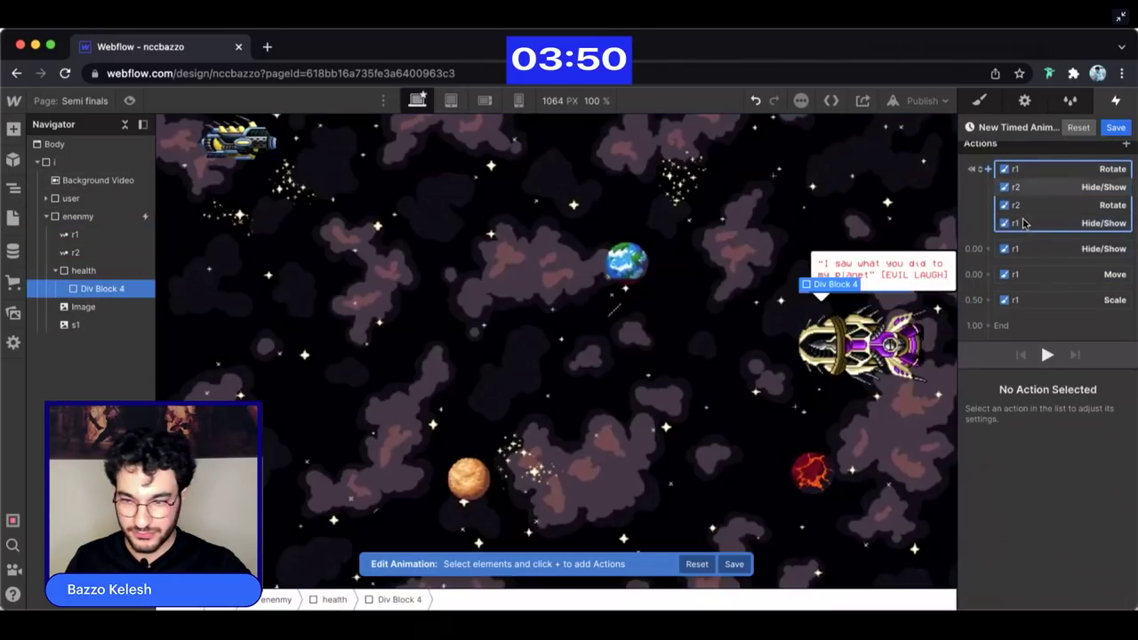
{"action": "left_click", "coordinate": [987, 169]}
{"action": "left_click", "coordinate": [978, 414]}
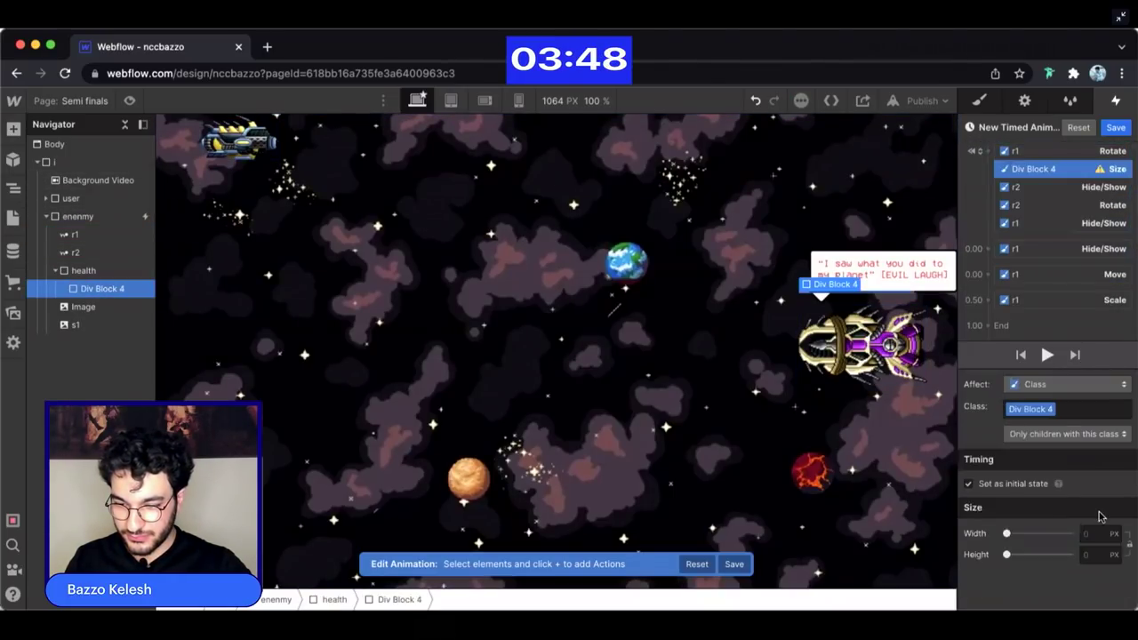
{"action": "left_click", "coordinate": [1098, 532]}
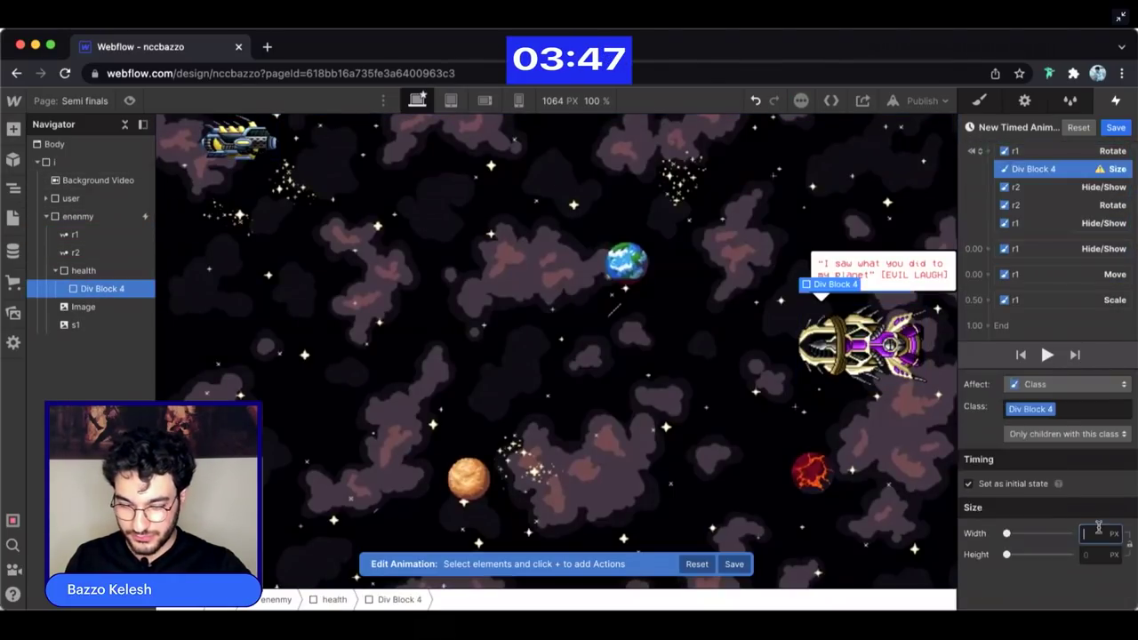
- Add a Size action for Div Block 4 at the end of the timed animation with a width of 50%
{"action": "left_click", "coordinate": [997, 328]}
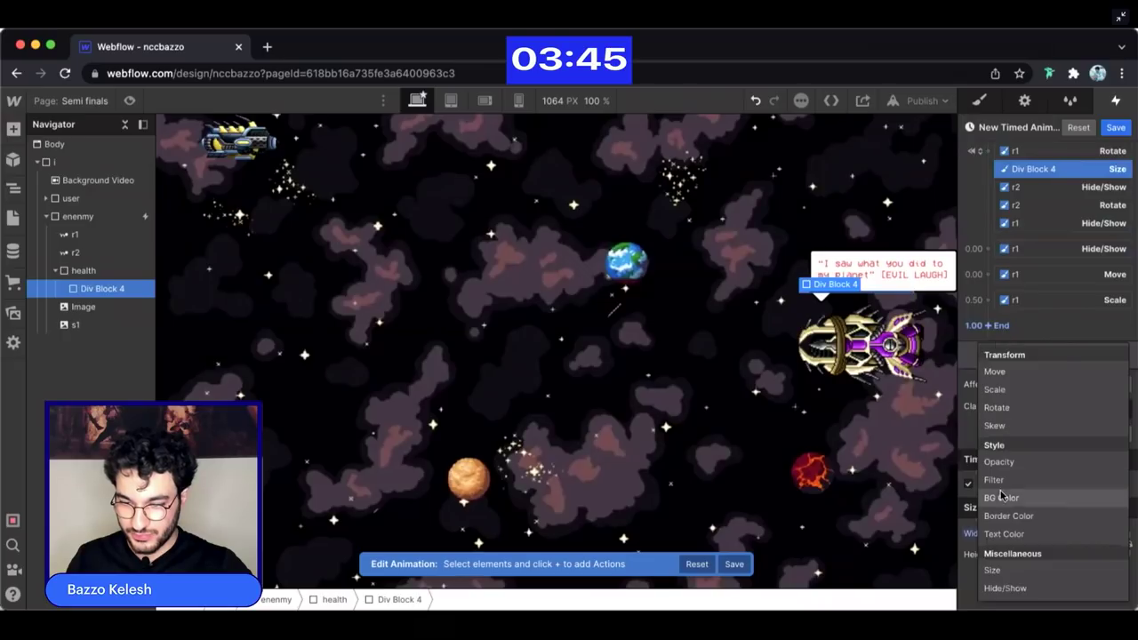
{"action": "left_click", "coordinate": [1006, 572]}
{"action": "type", "text": "50%"}
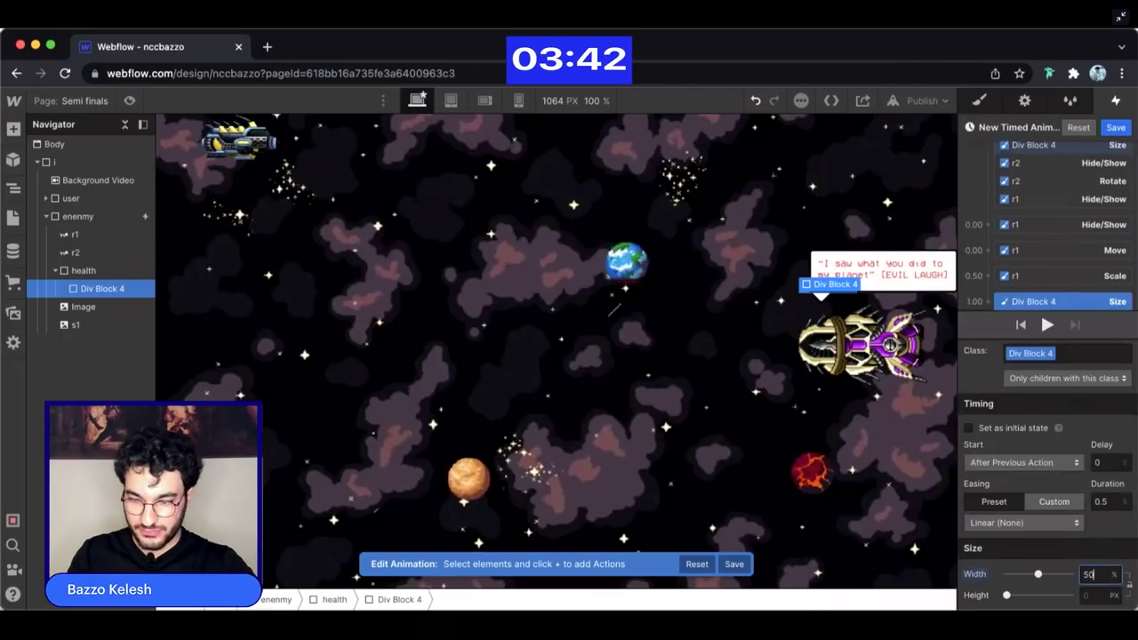
- Add a BG Color action for Div Block 4 alongside its final Size action and set the colour to Dark Orange
{"action": "scroll", "coordinate": [998, 283], "scroll_direction": "down", "scroll_amount": 1}
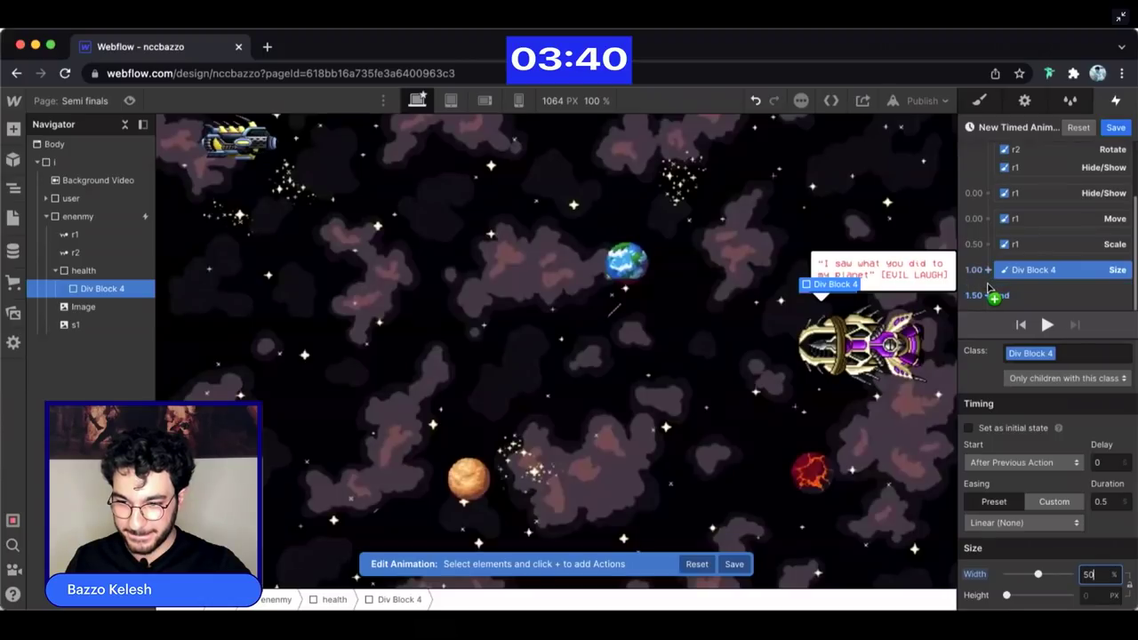
{"action": "left_click", "coordinate": [988, 288]}
{"action": "left_click", "coordinate": [1018, 478]}
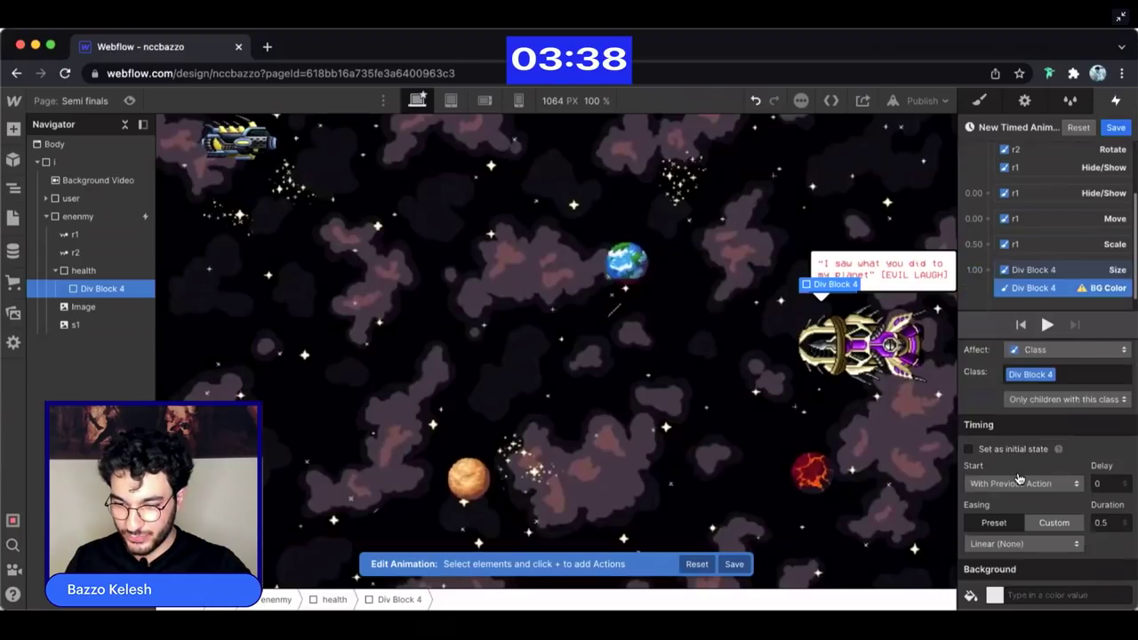
{"action": "left_click", "coordinate": [996, 595]}
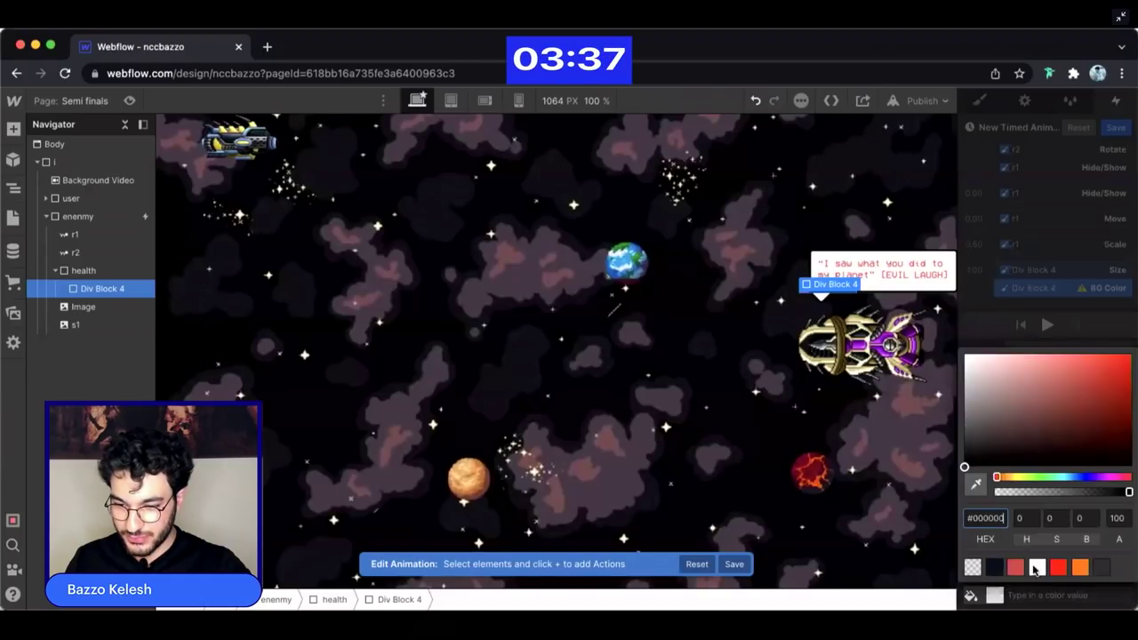
{"action": "left_click", "coordinate": [1080, 567]}
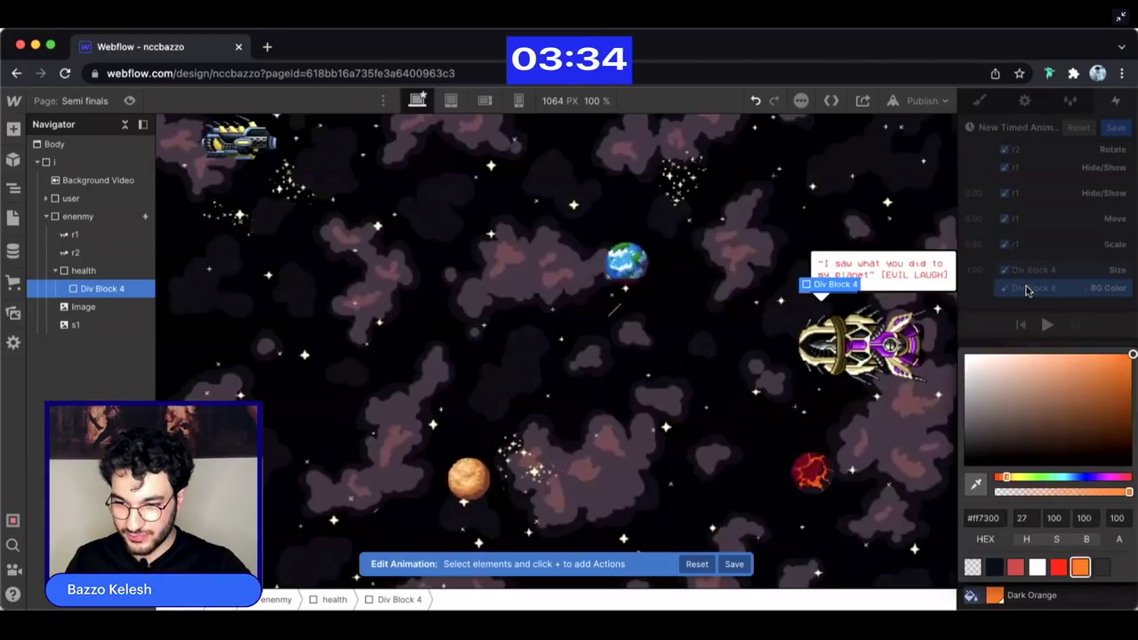
{"action": "left_click", "coordinate": [1040, 311]}
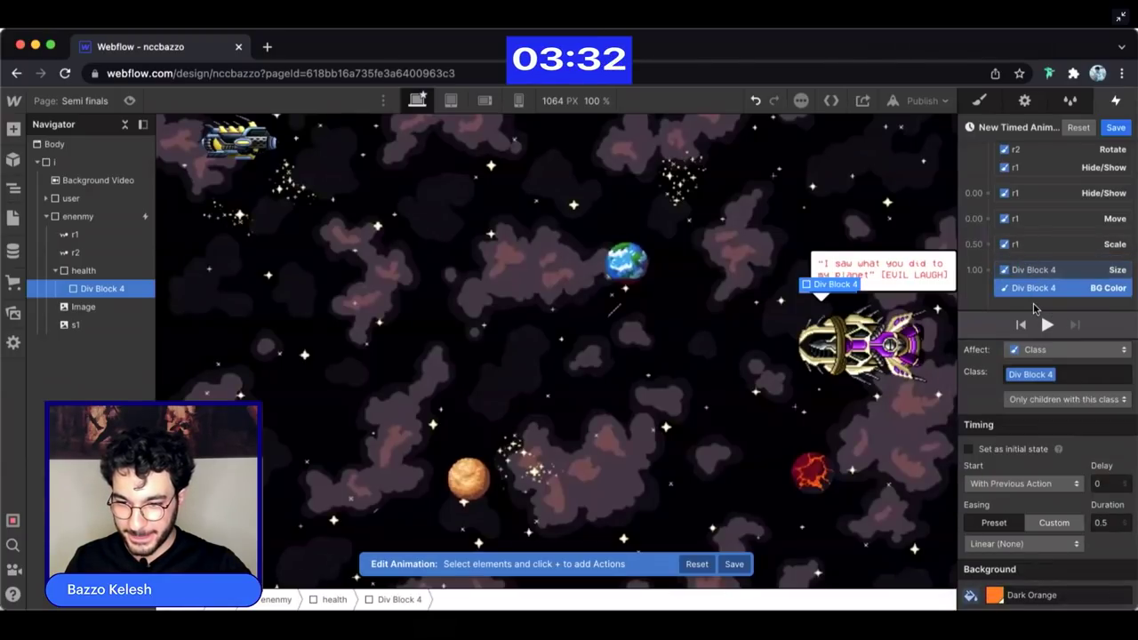
{"action": "scroll", "coordinate": [1054, 271], "scroll_direction": "down", "scroll_amount": 1}
{"action": "left_click", "coordinate": [1062, 254]}
{"action": "left_click", "coordinate": [1066, 271]}
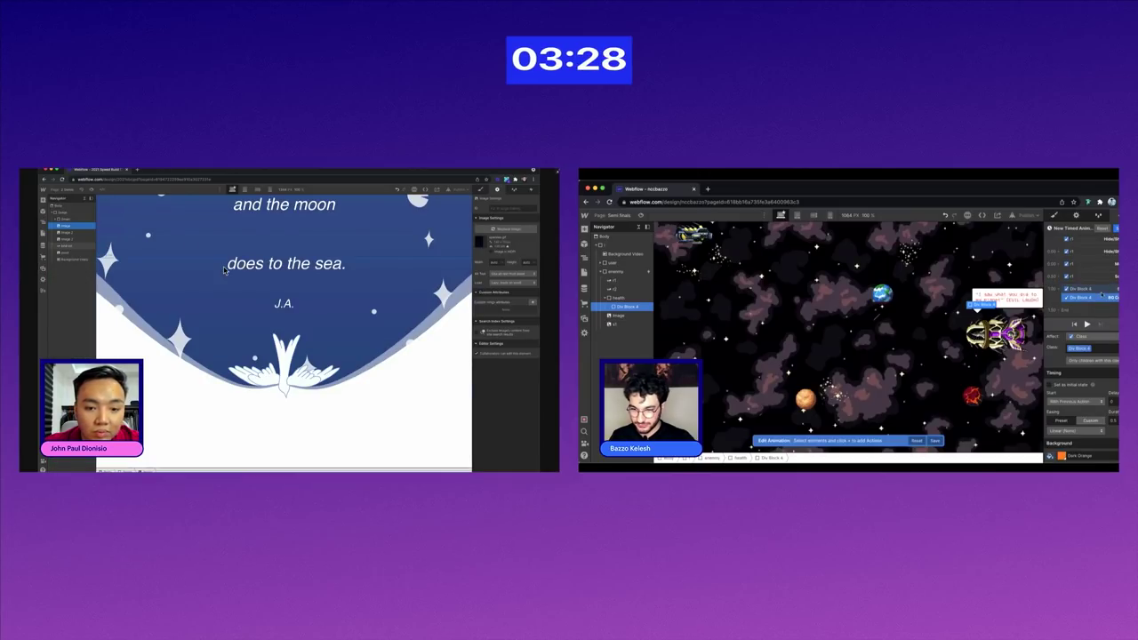
{"action": "left_click", "coordinate": [103, 244]}
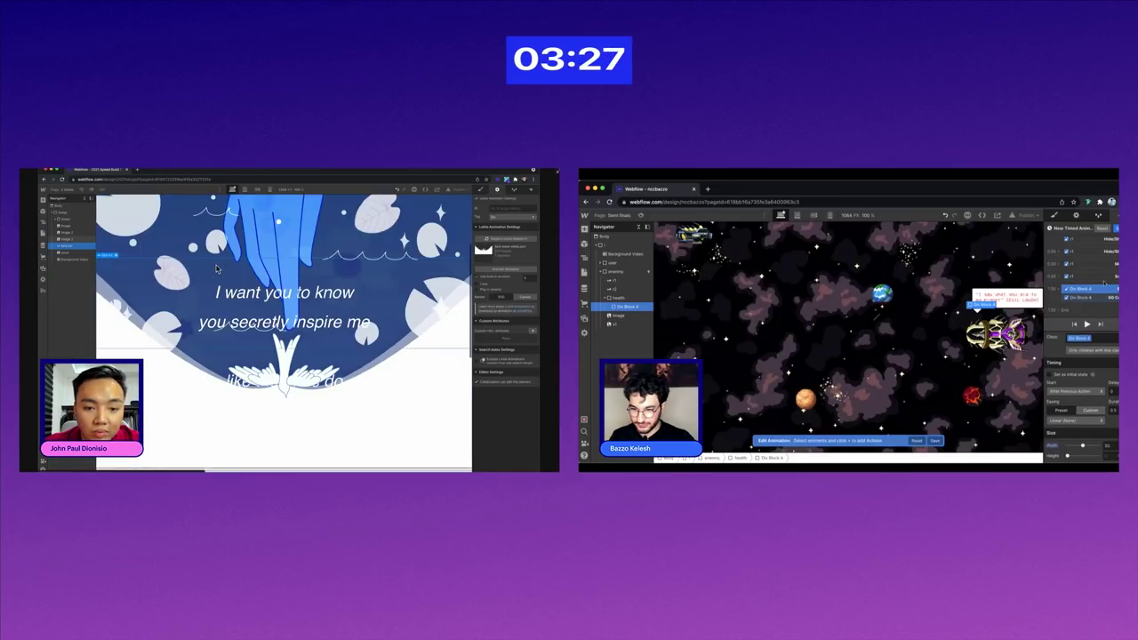
{"action": "left_click", "coordinate": [79, 252]}
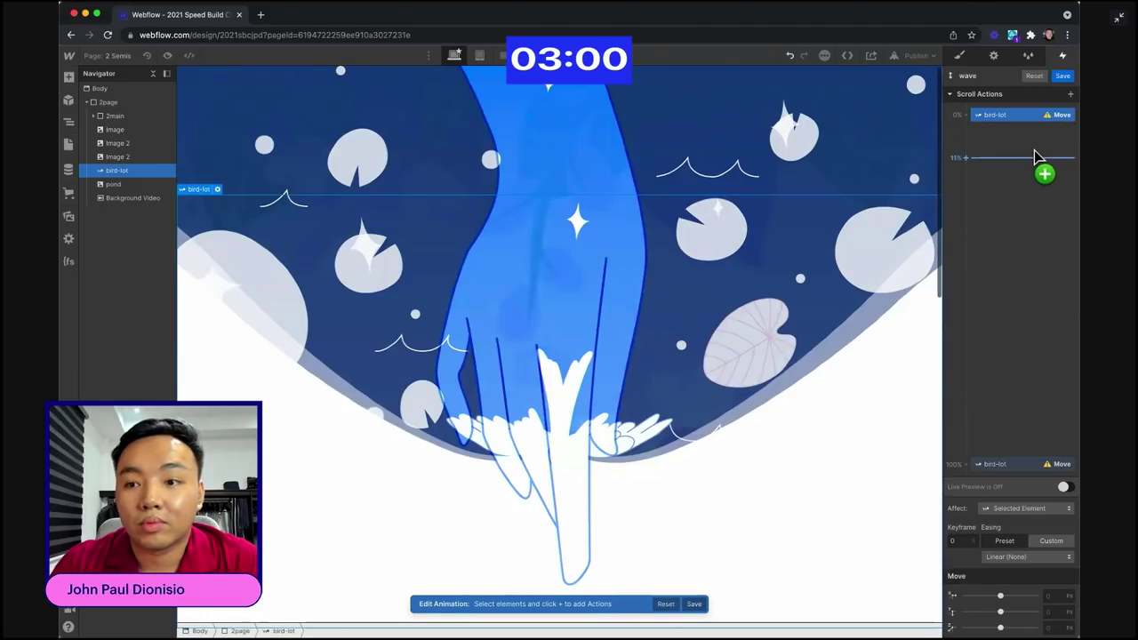
- Insert the sun-moon-clouds-ease-out.json Lottie animation directly after the pond image
{"action": "left_click", "coordinate": [138, 187]}
{"action": "key", "text": "super+k"}
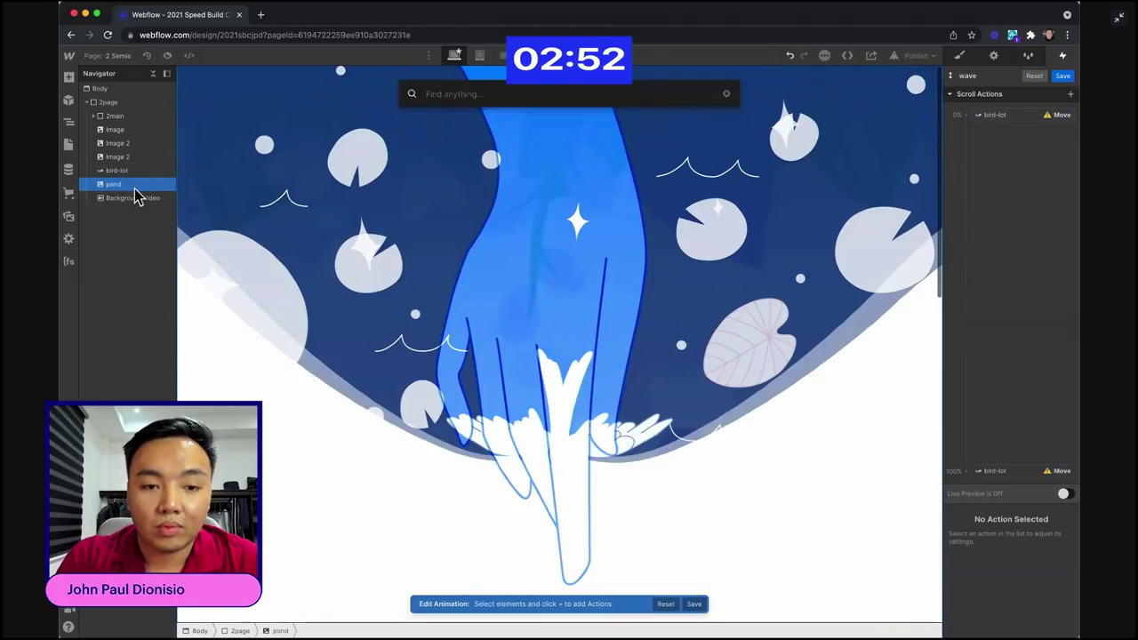
{"action": "type", "text": "clou"}
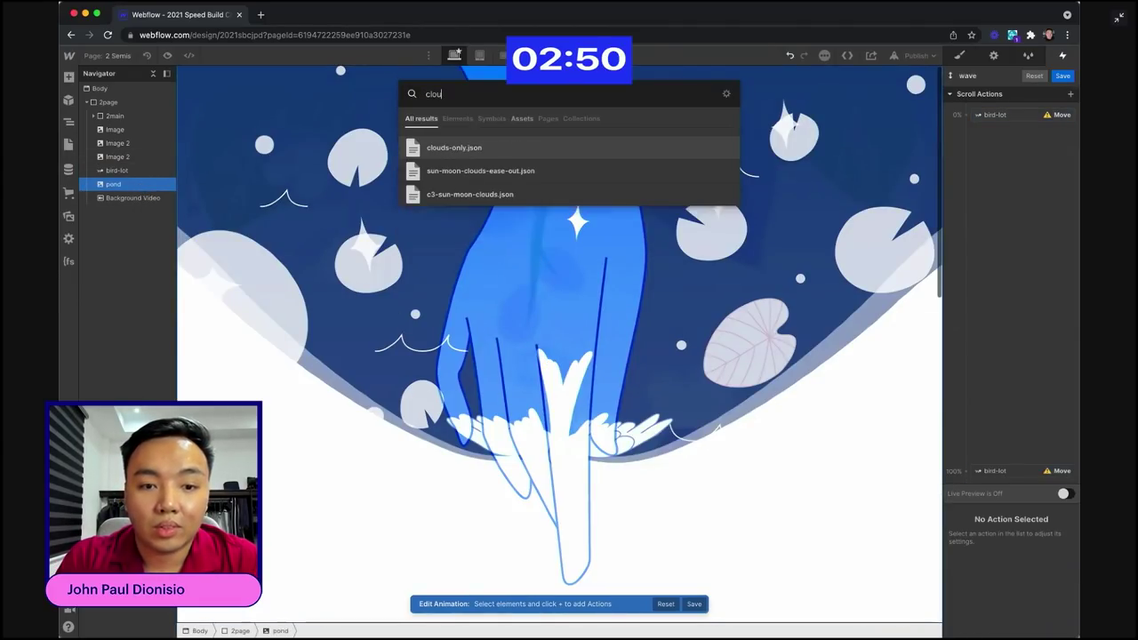
{"action": "key", "text": "Down"}
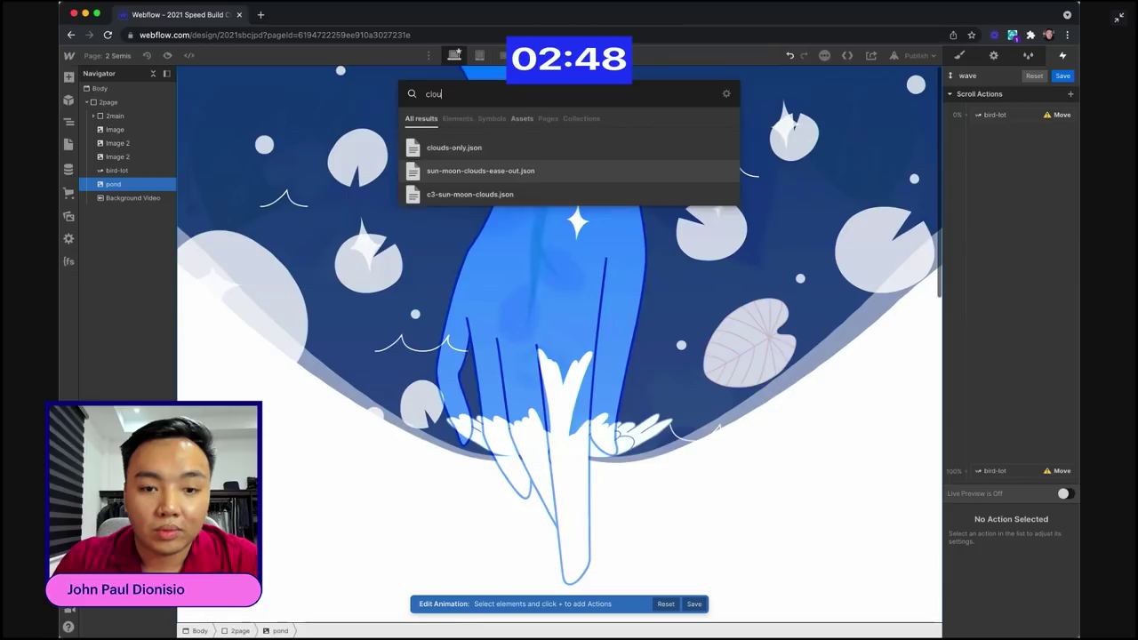
{"action": "key", "text": "Return"}
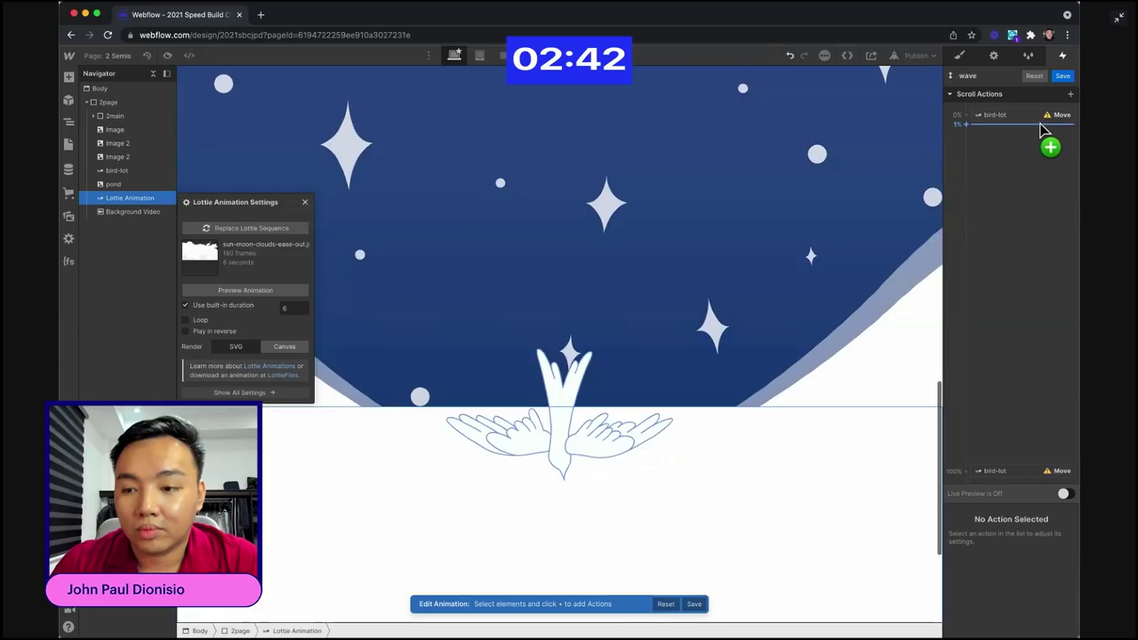
- Set the bird-lot Move action at the 0% keyframe of the wave scroll animation to 0% on the Y axis
{"action": "left_click", "coordinate": [1042, 129]}
{"action": "left_click", "coordinate": [1045, 136]}
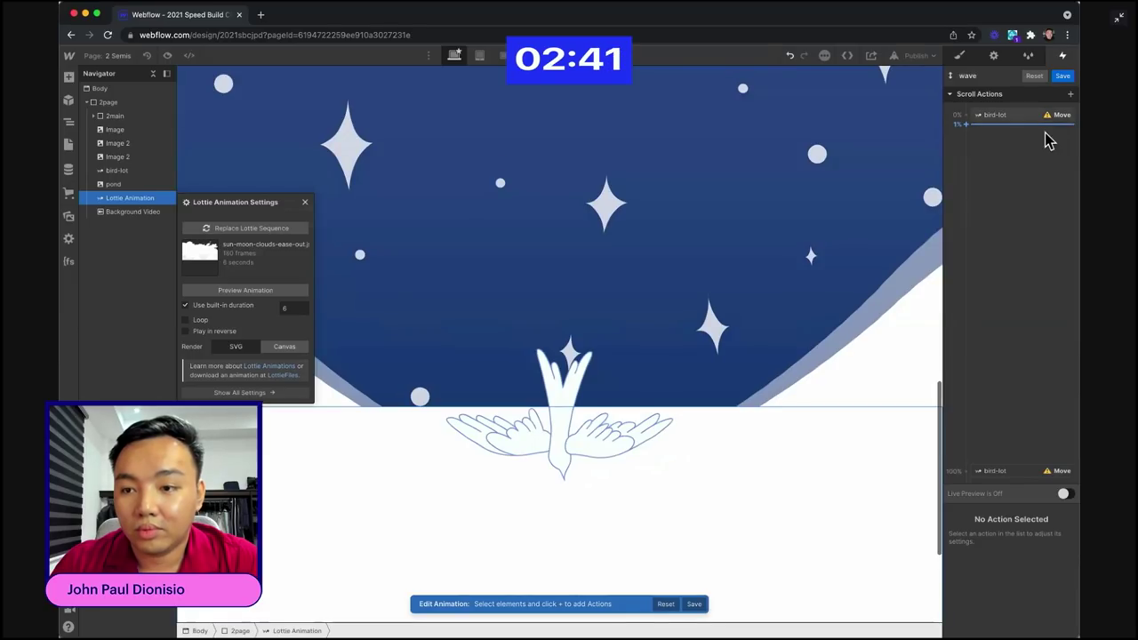
{"action": "left_click", "coordinate": [1007, 465]}
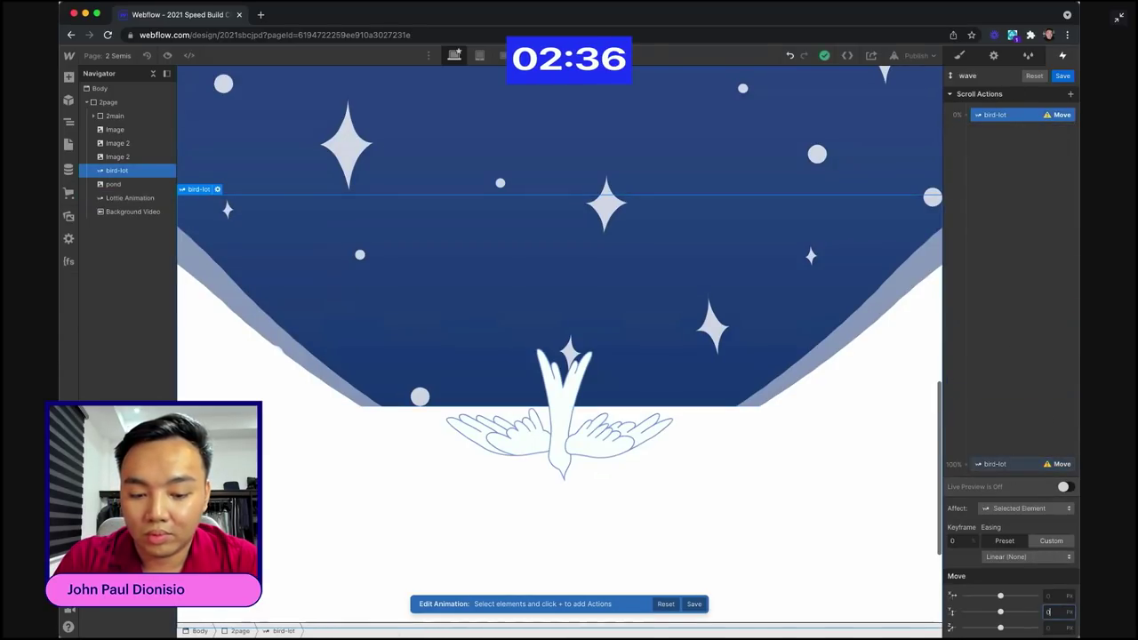
{"action": "key", "text": "Return"}
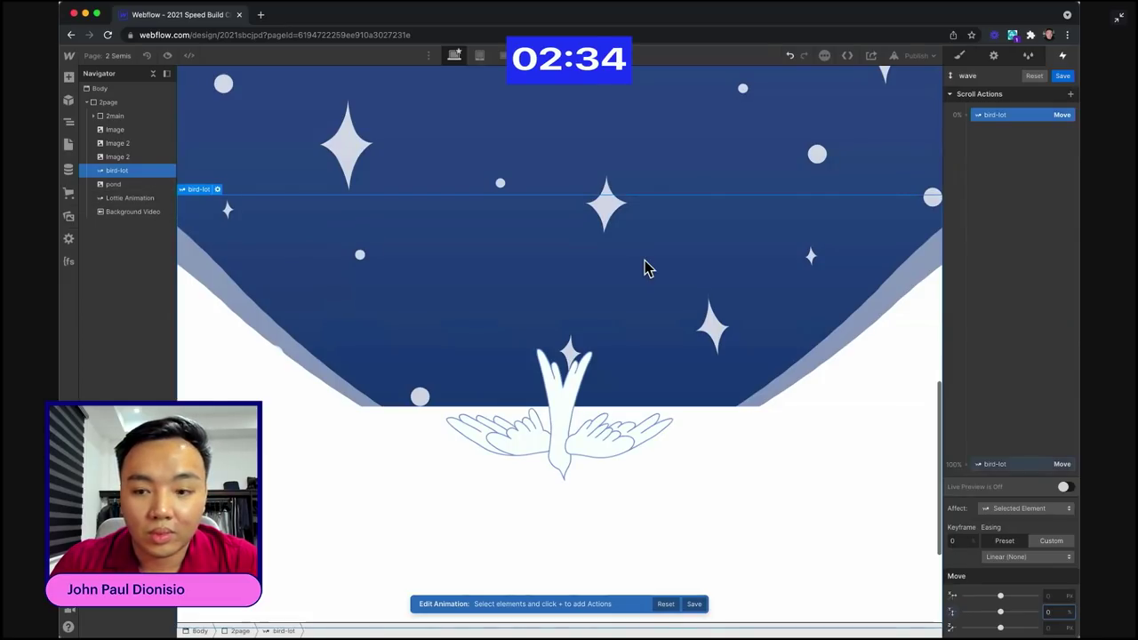
- Select the new Lottie Animation to check its place on the page, and save the wave scroll animation
{"action": "left_click", "coordinate": [142, 200]}
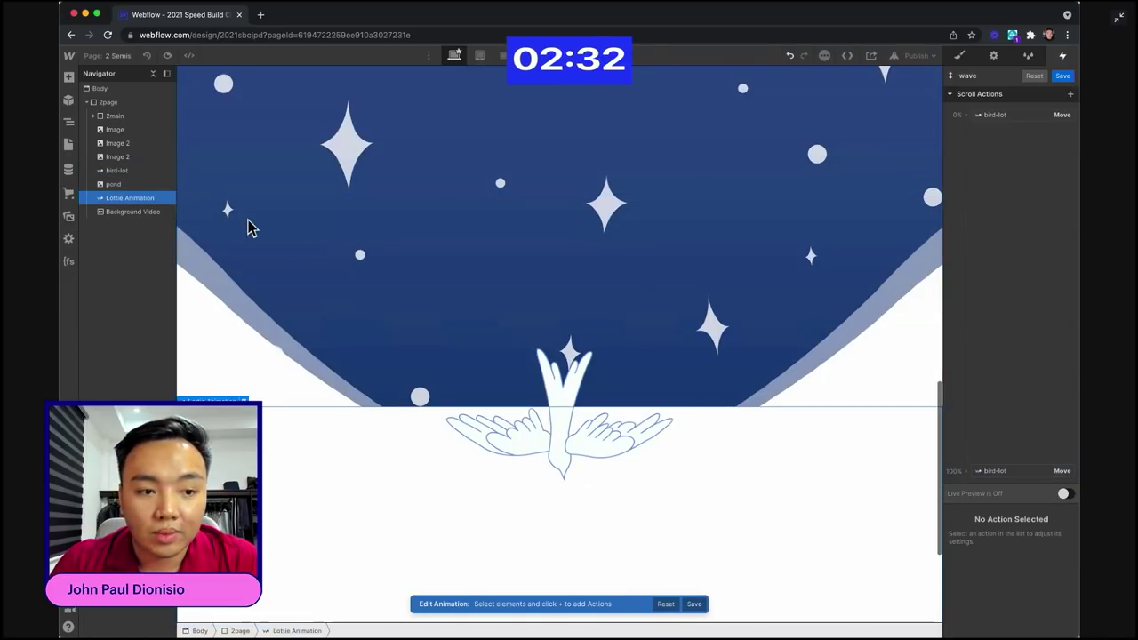
{"action": "scroll", "coordinate": [373, 312], "scroll_direction": "down", "scroll_amount": 3}
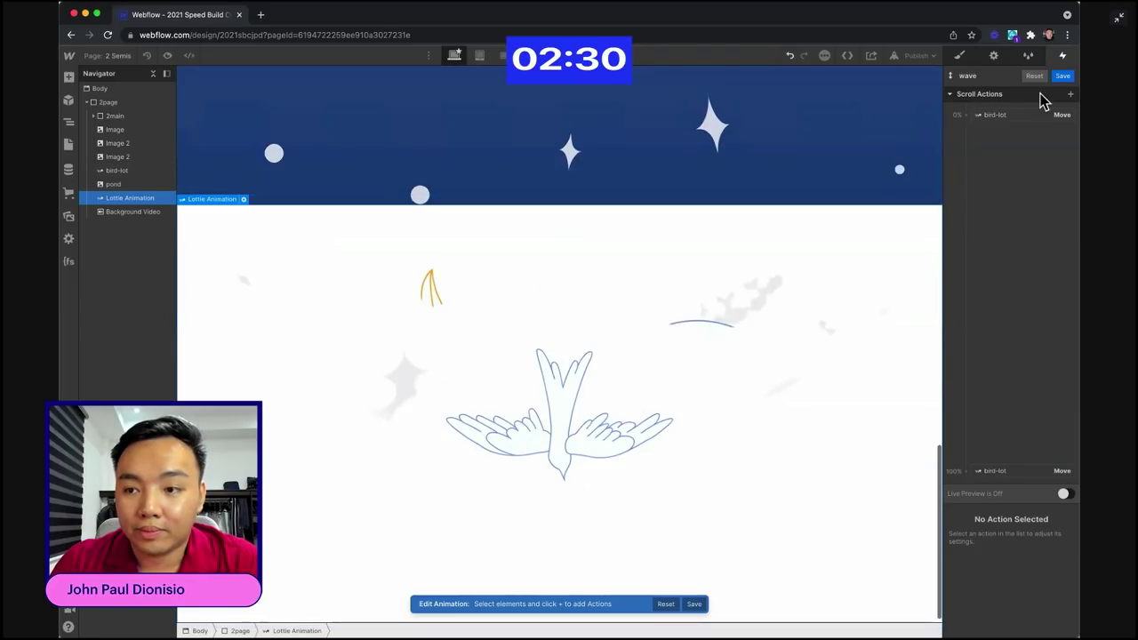
{"action": "left_click", "coordinate": [1062, 77]}
{"action": "scroll", "coordinate": [328, 183], "scroll_direction": "up", "scroll_amount": 4}
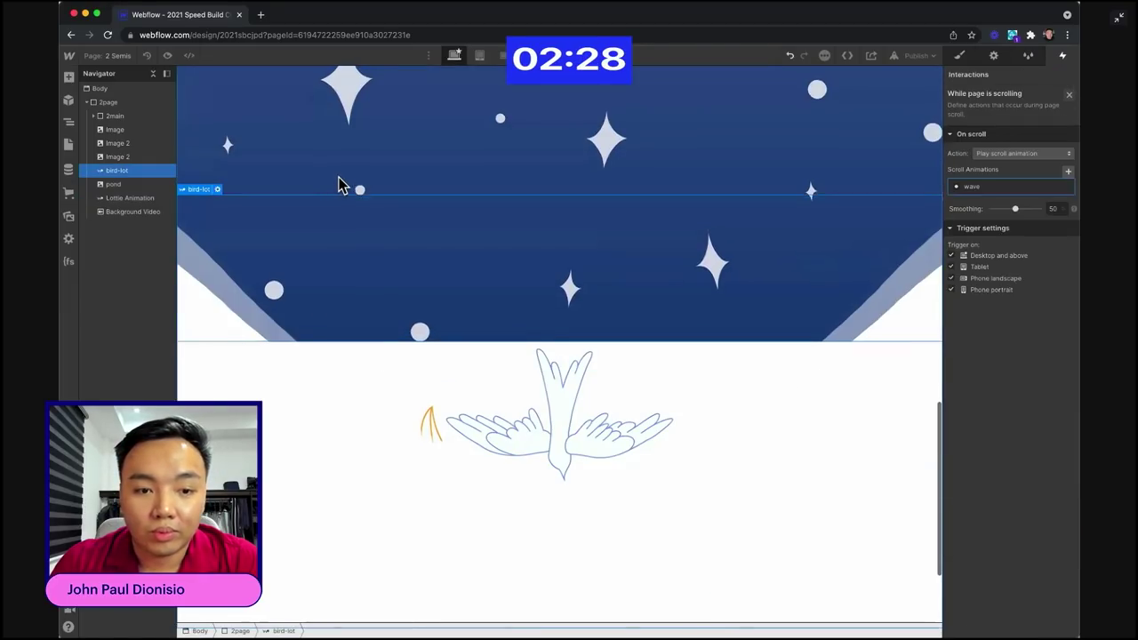
- Create a new timed animation for the space battle and add a Hide/Show action for s1 with display set to none
{"action": "left_click", "coordinate": [1110, 288]}
{"action": "scroll", "coordinate": [170, 265], "scroll_direction": "up", "scroll_amount": 3}
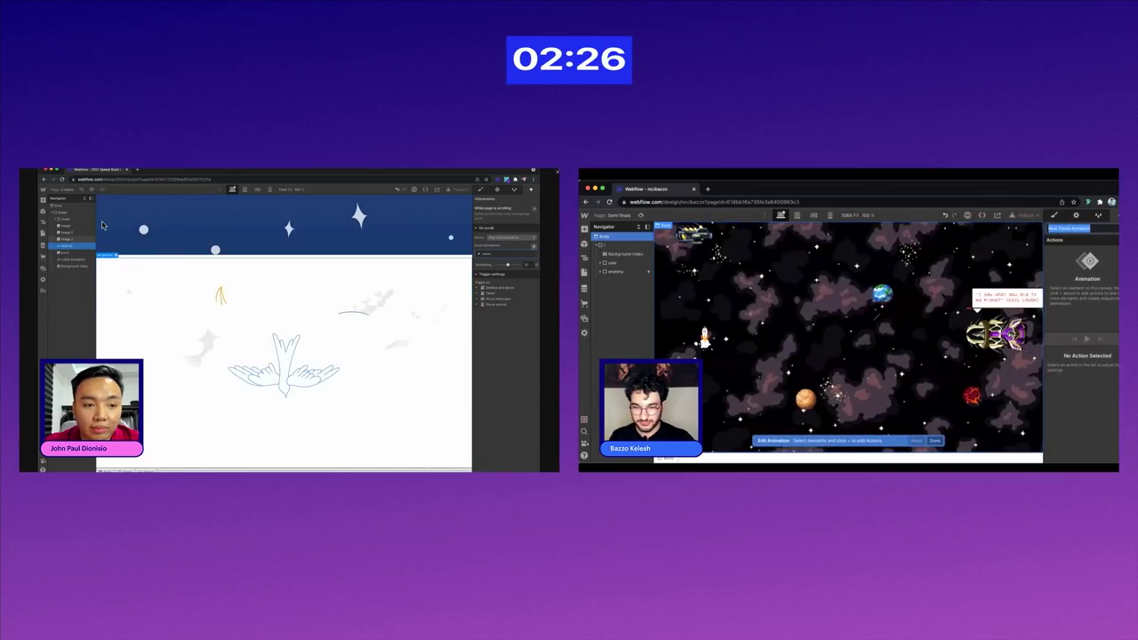
{"action": "left_click", "coordinate": [1033, 296]}
{"action": "left_click", "coordinate": [92, 190]}
{"action": "left_click", "coordinate": [1117, 239]}
{"action": "scroll", "coordinate": [185, 271], "scroll_direction": "up", "scroll_amount": 5}
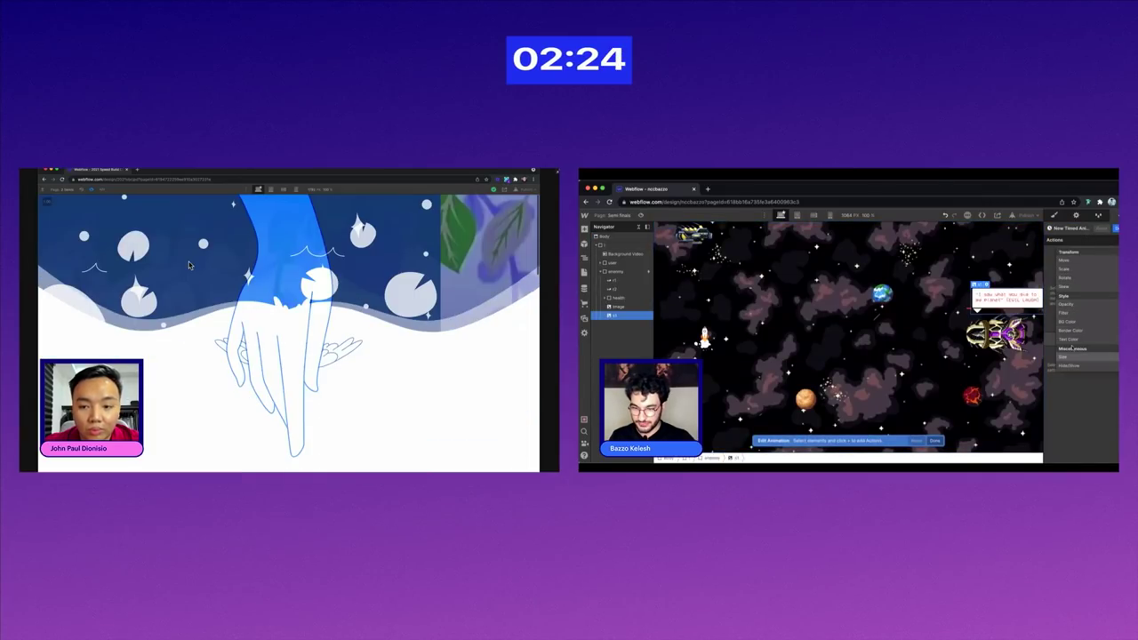
{"action": "left_click", "coordinate": [1073, 362]}
{"action": "left_click", "coordinate": [1121, 580]}
- Add a Hide/Show action for s2 in the user block alongside the s1 action, with display set to none
{"action": "left_click", "coordinate": [46, 198]}
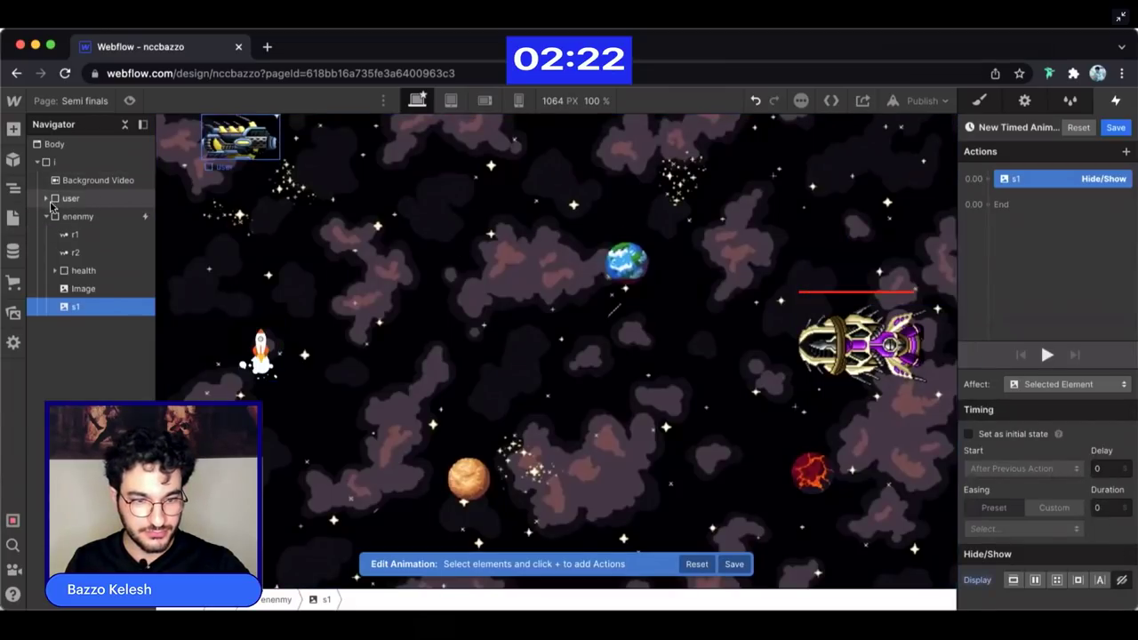
{"action": "left_click", "coordinate": [68, 234]}
{"action": "left_click", "coordinate": [986, 178]}
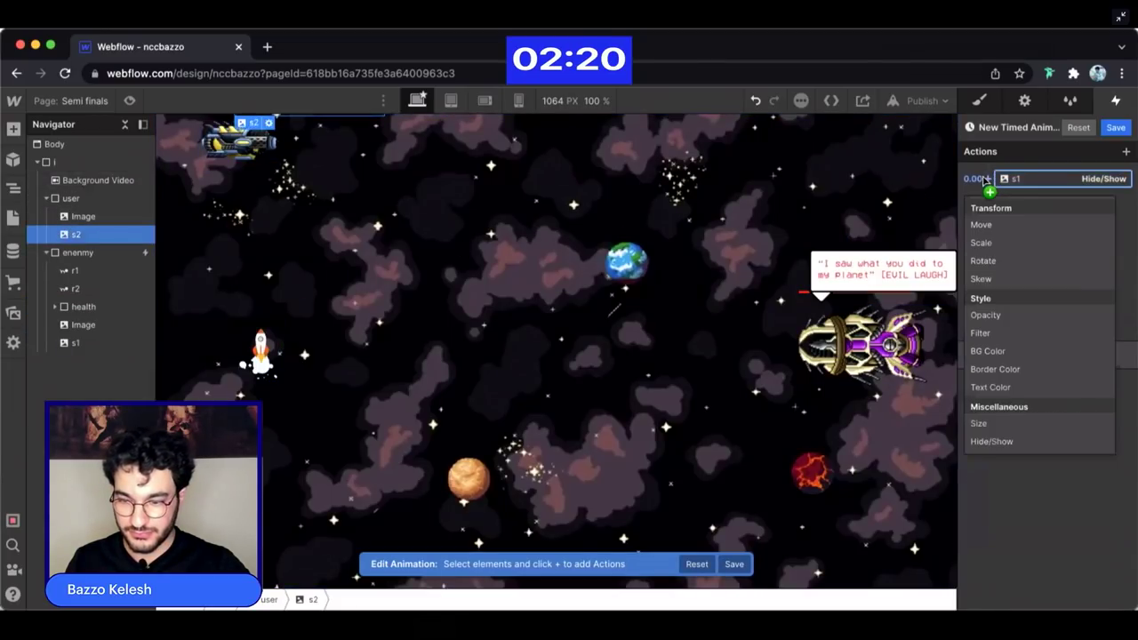
{"action": "left_click", "coordinate": [1013, 443]}
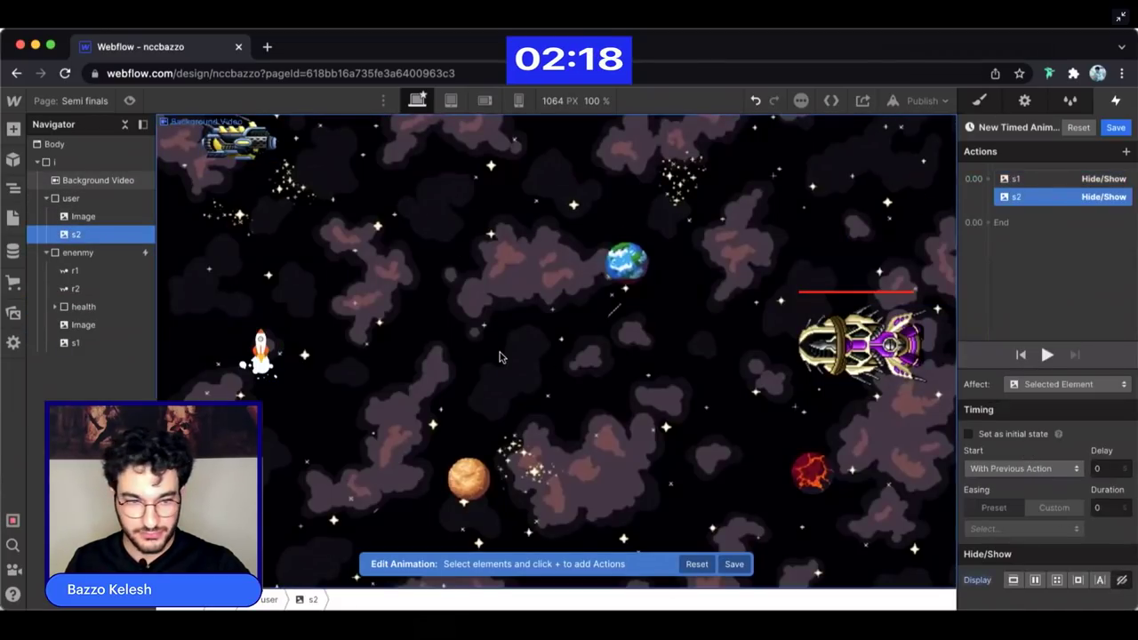
- Add a Move action for the enenmy block alongside the Hide/Show actions and set its X offset to 20 VW
{"action": "left_click", "coordinate": [131, 204]}
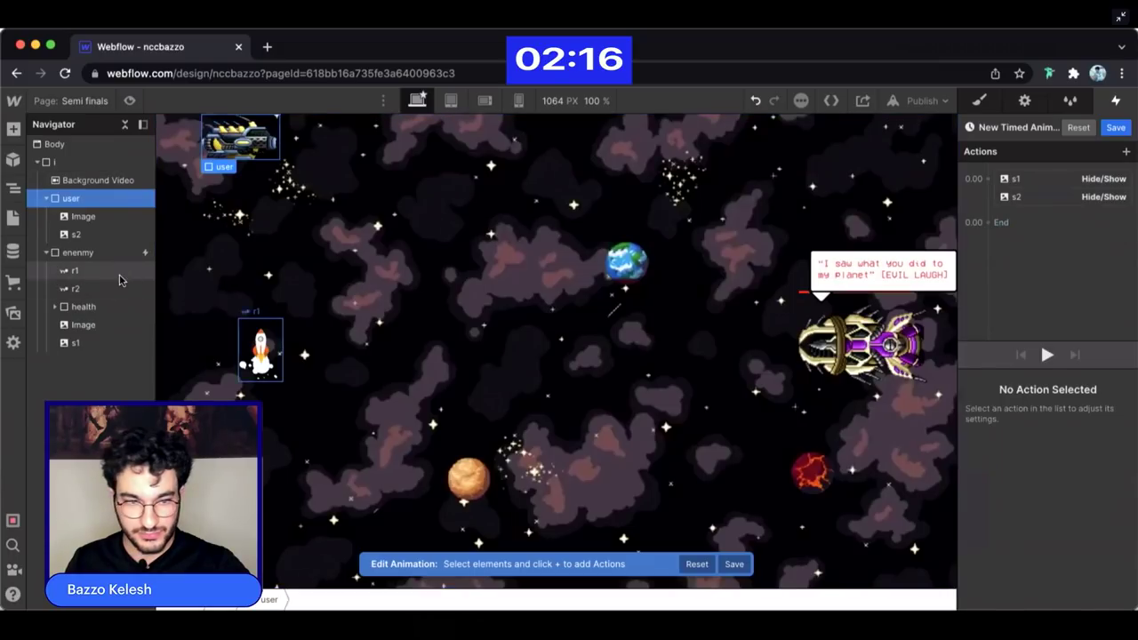
{"action": "left_click", "coordinate": [880, 347]}
{"action": "left_click", "coordinate": [987, 179]}
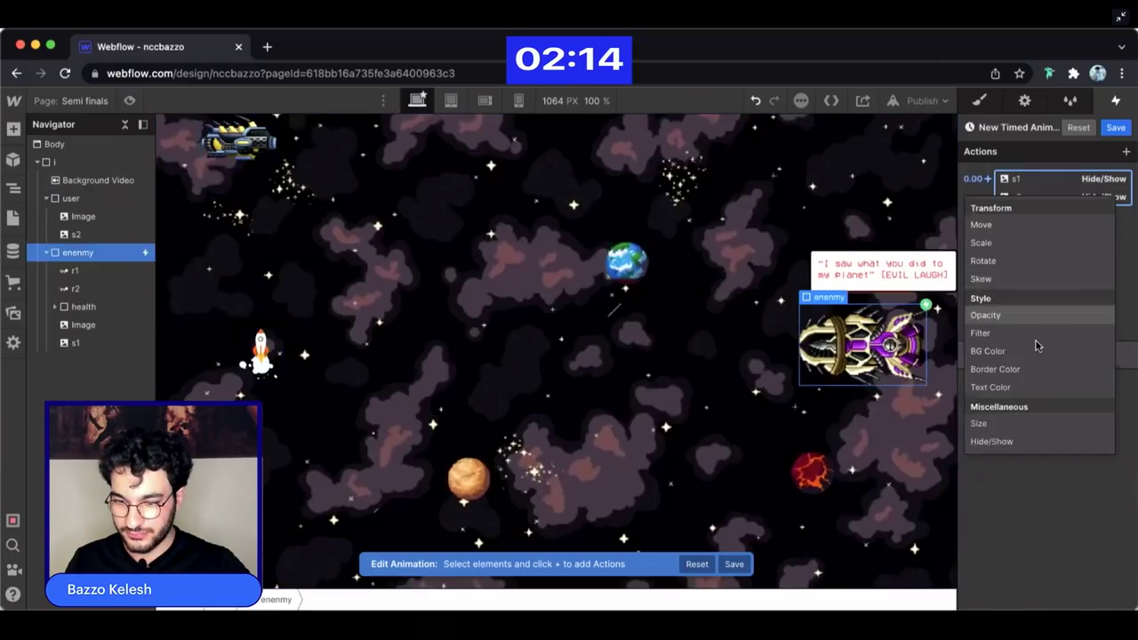
{"action": "left_click", "coordinate": [1009, 224]}
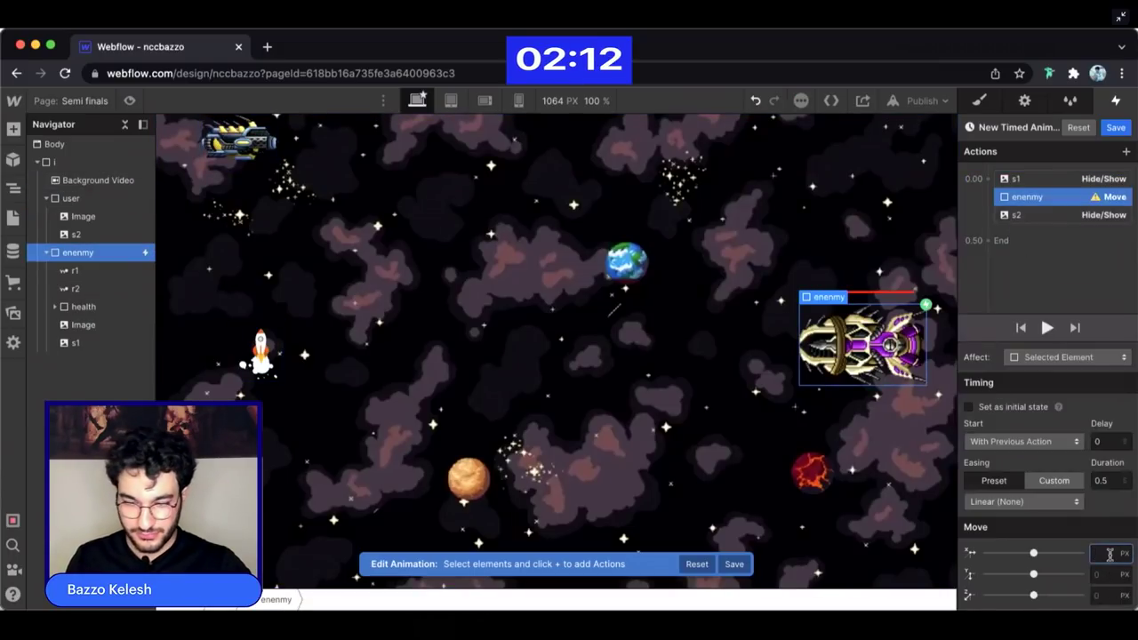
{"action": "type", "text": "20"}
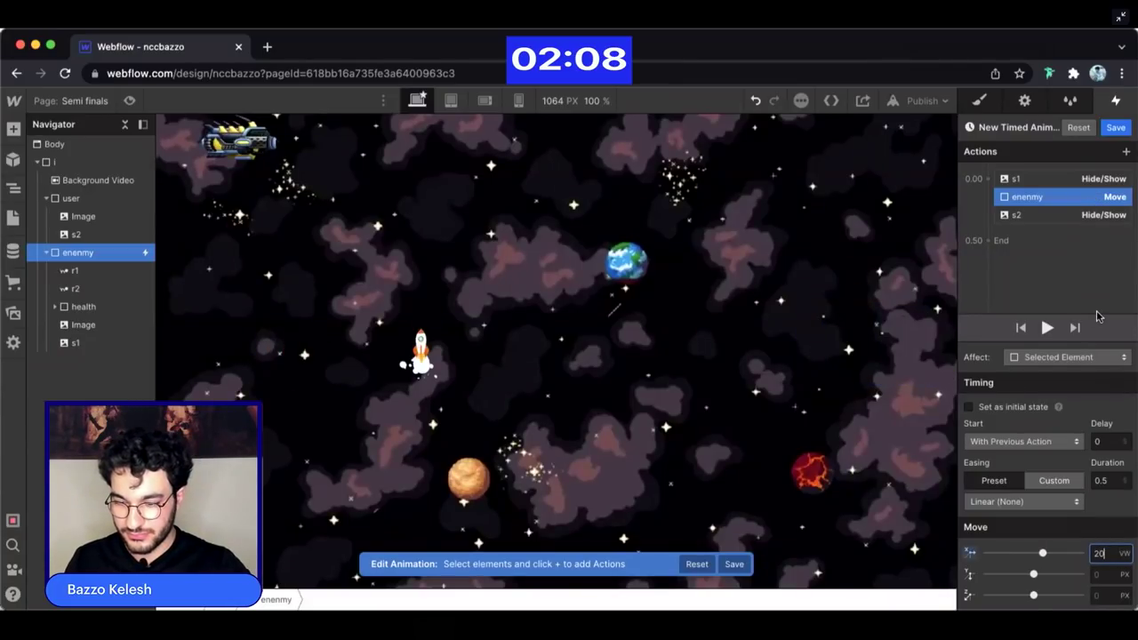
{"action": "key", "text": "Down"}
{"action": "key", "text": "Up"}
{"action": "key", "text": "Up"}
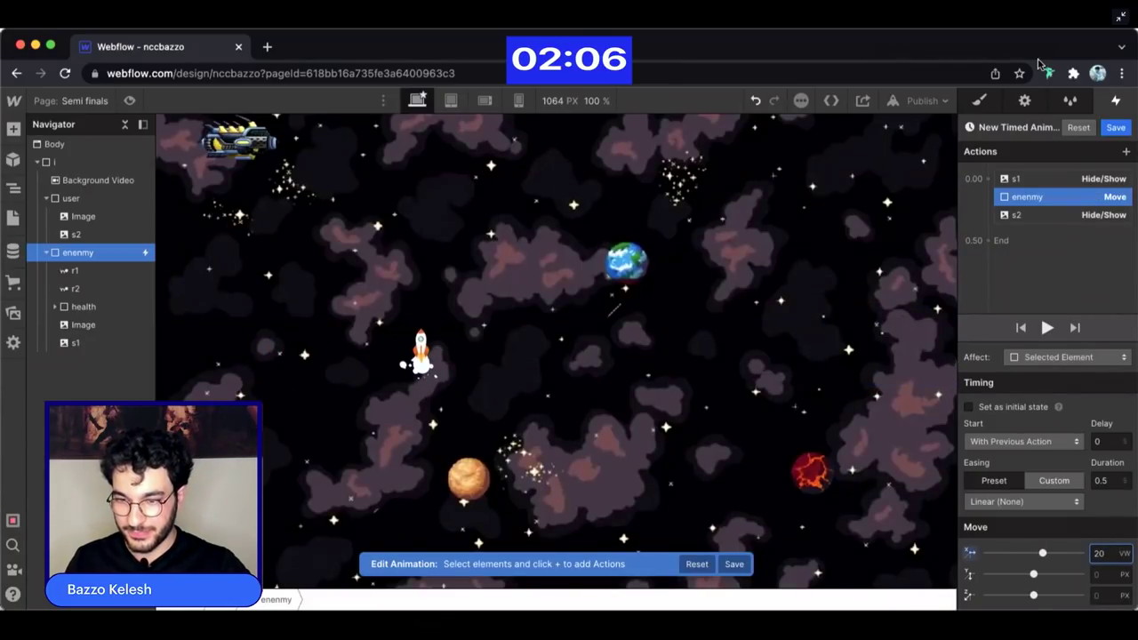
- Set the s1, enenmy and s2 actions together as the initial state
{"action": "left_click", "coordinate": [1036, 178]}
{"action": "left_click", "coordinate": [1039, 215], "text": "shift"}
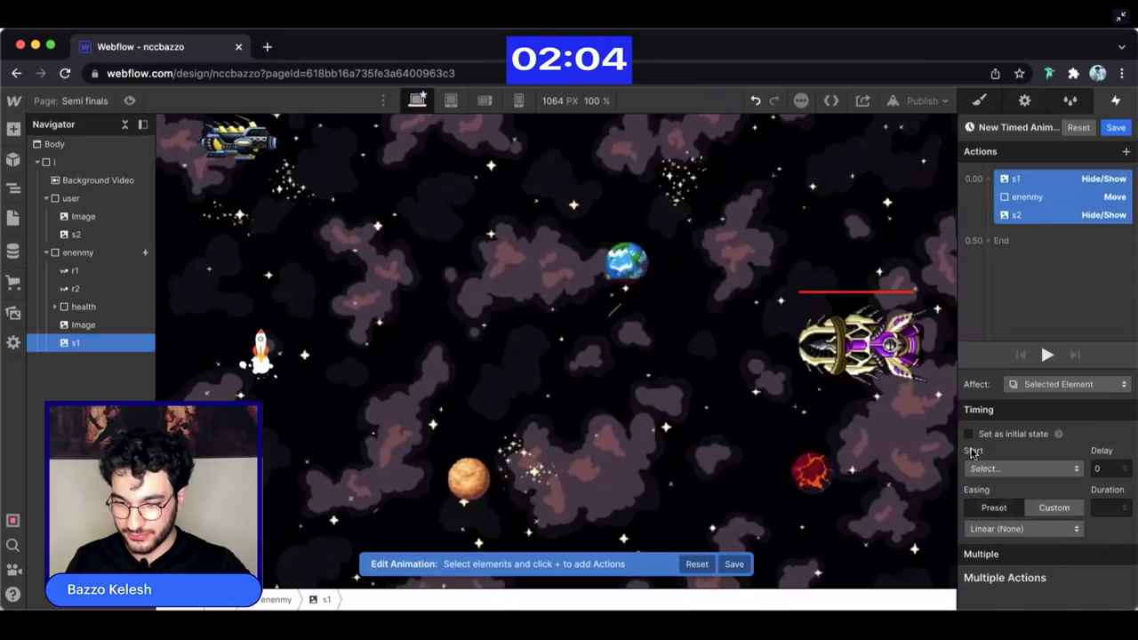
{"action": "left_click", "coordinate": [1026, 199]}
- Add a second Move action for the enenmy block after the initial state, with a delay of 3 seconds
{"action": "left_click", "coordinate": [1000, 242]}
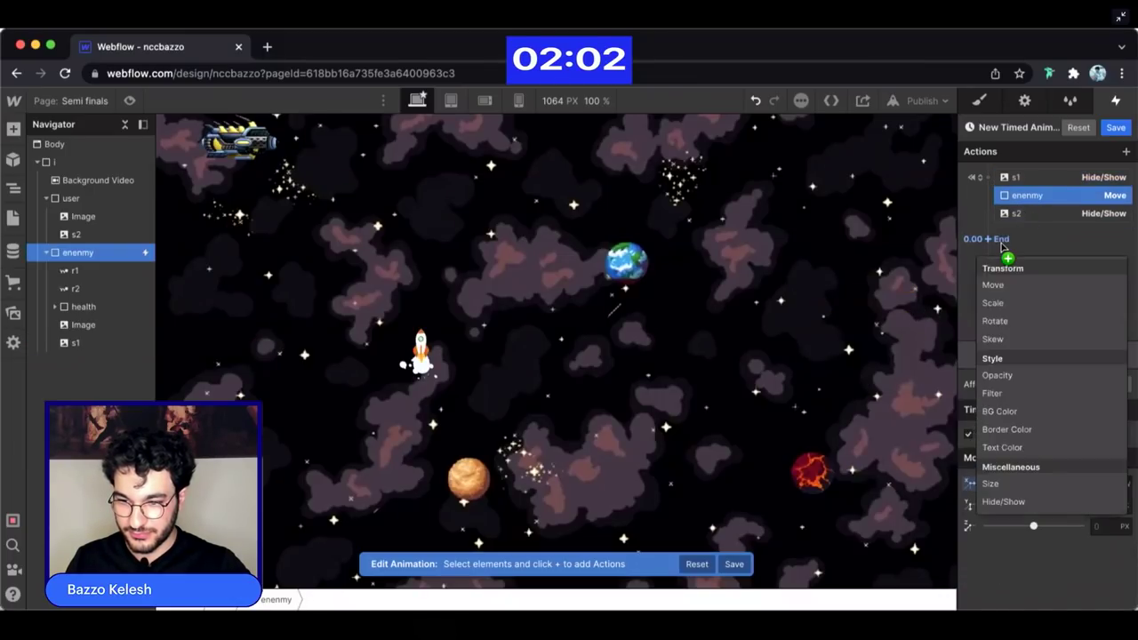
{"action": "left_click", "coordinate": [1007, 283]}
{"action": "left_click", "coordinate": [1104, 441]}
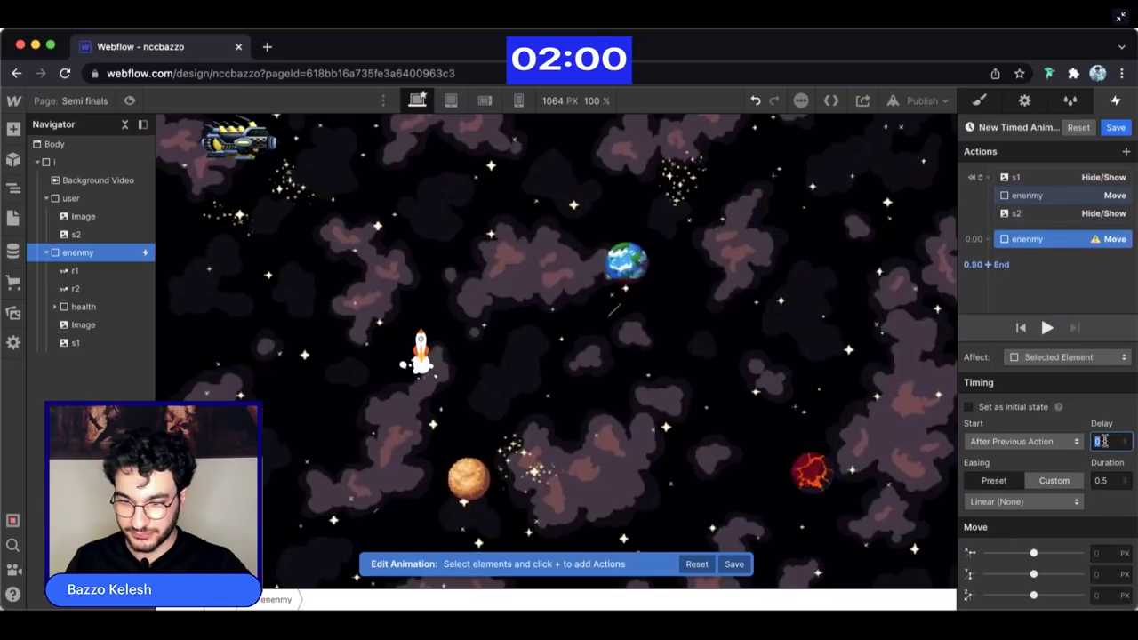
{"action": "type", "text": "1"}
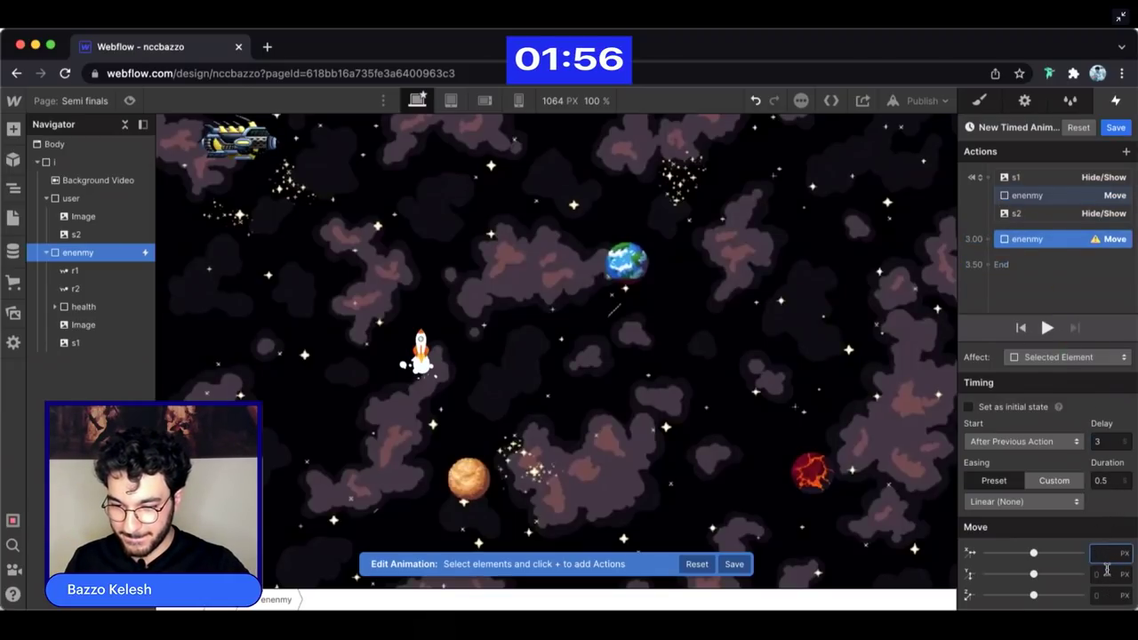
{"action": "key", "text": "Return"}
- Set the second enenmy Move action to -1 VW on the X axis with Ease easing
{"action": "key", "text": "Up"}
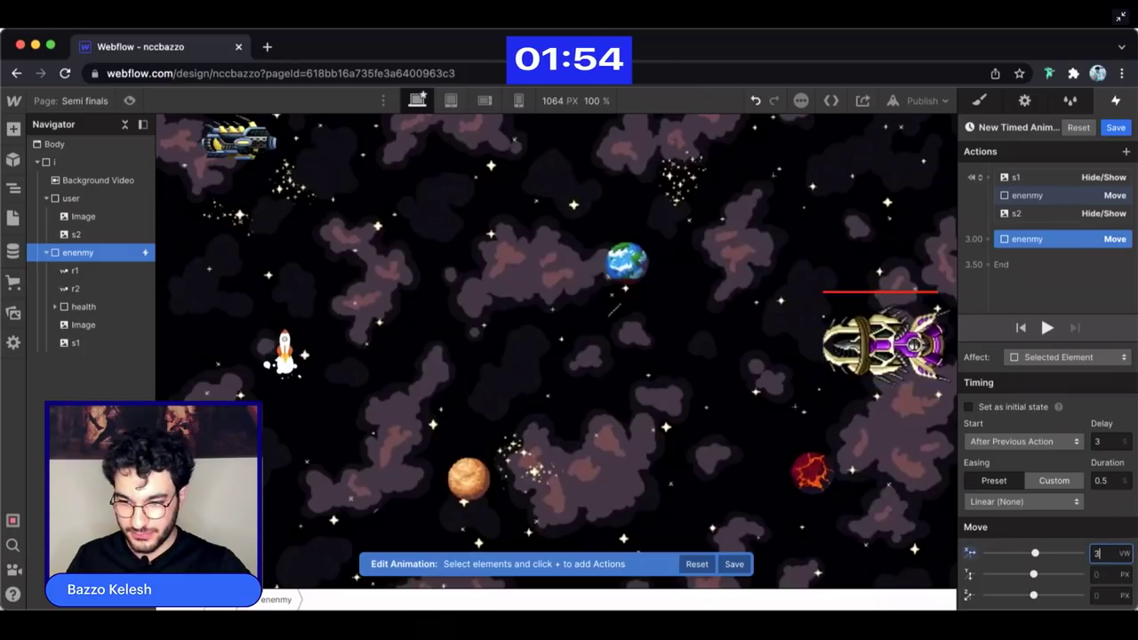
{"action": "key", "text": "Down"}
{"action": "key", "text": "Down"}
{"action": "key", "text": "Down"}
{"action": "key", "text": "Down"}
{"action": "left_click", "coordinate": [1022, 501]}
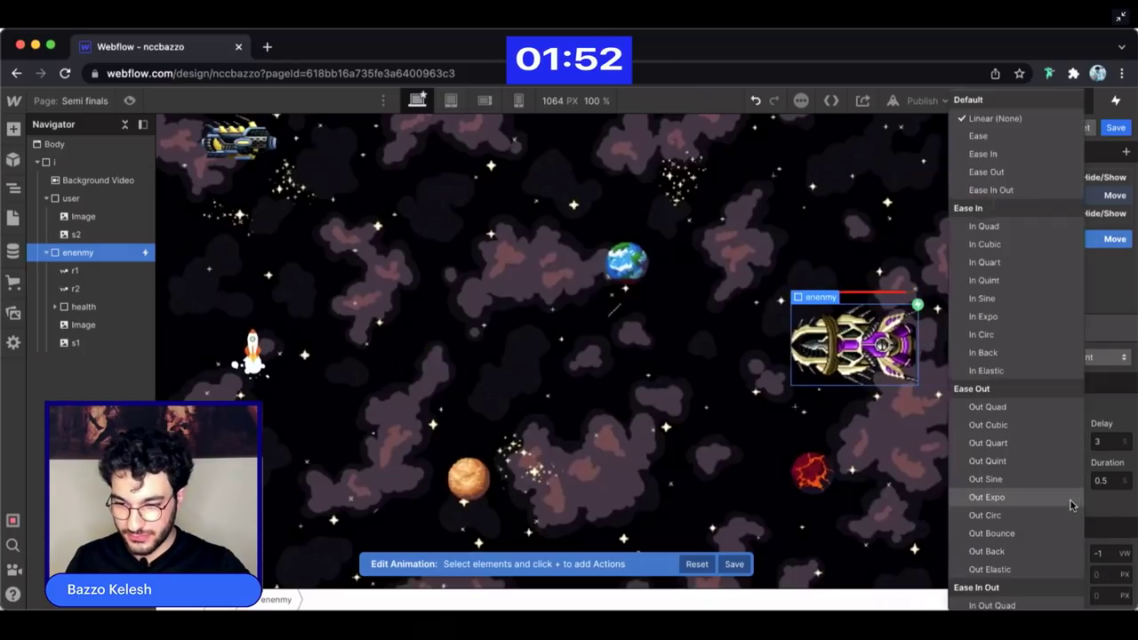
{"action": "left_click", "coordinate": [1013, 136]}
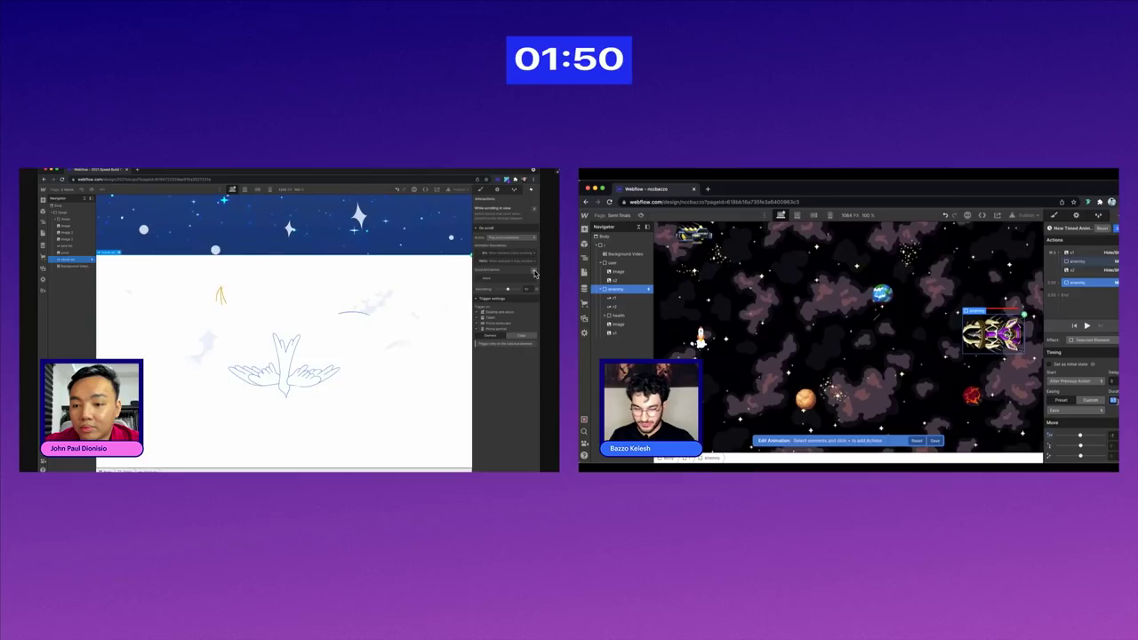
- On the hand and bird page, create a scroll animation named clouds and add a Lottie action for cloud-sm
{"action": "type", "text": "clouds"}
{"action": "key", "text": "Return"}
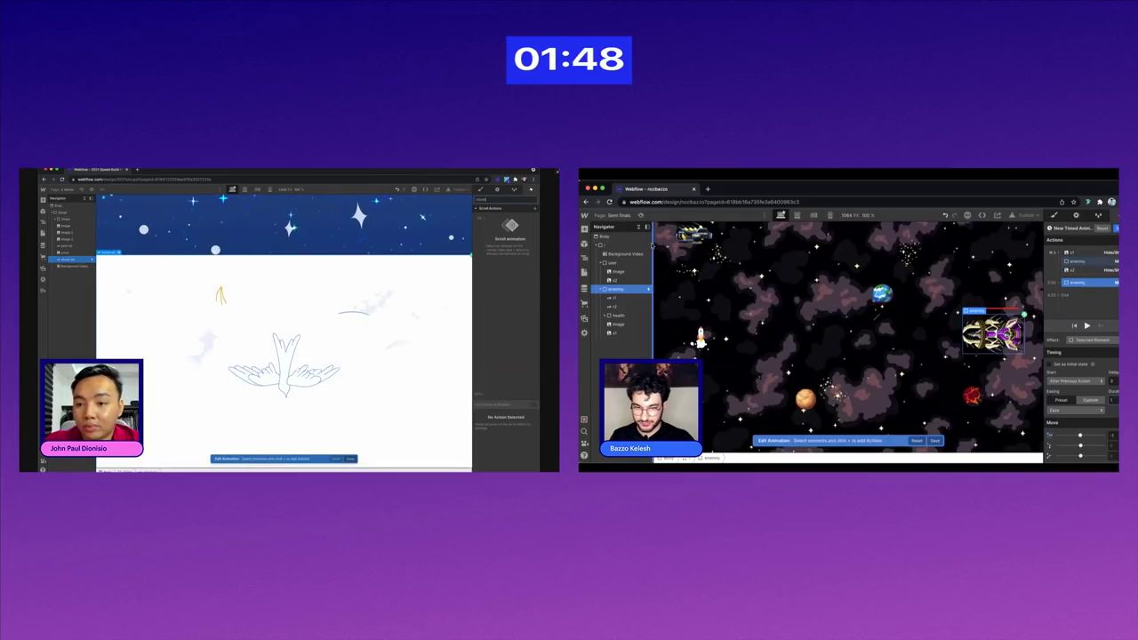
{"action": "left_click", "coordinate": [495, 219]}
- On the space battle page, add a Hide/Show action after the second enenmy move that makes s1 visible
{"action": "left_click", "coordinate": [622, 332]}
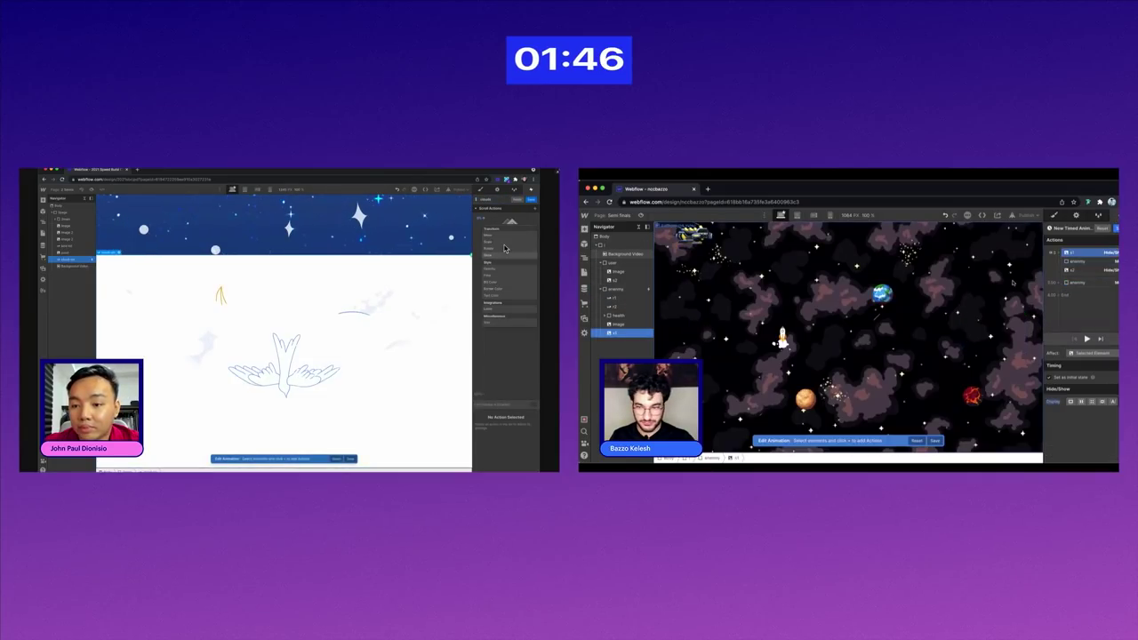
{"action": "left_click", "coordinate": [1071, 295]}
{"action": "left_click", "coordinate": [1071, 423]}
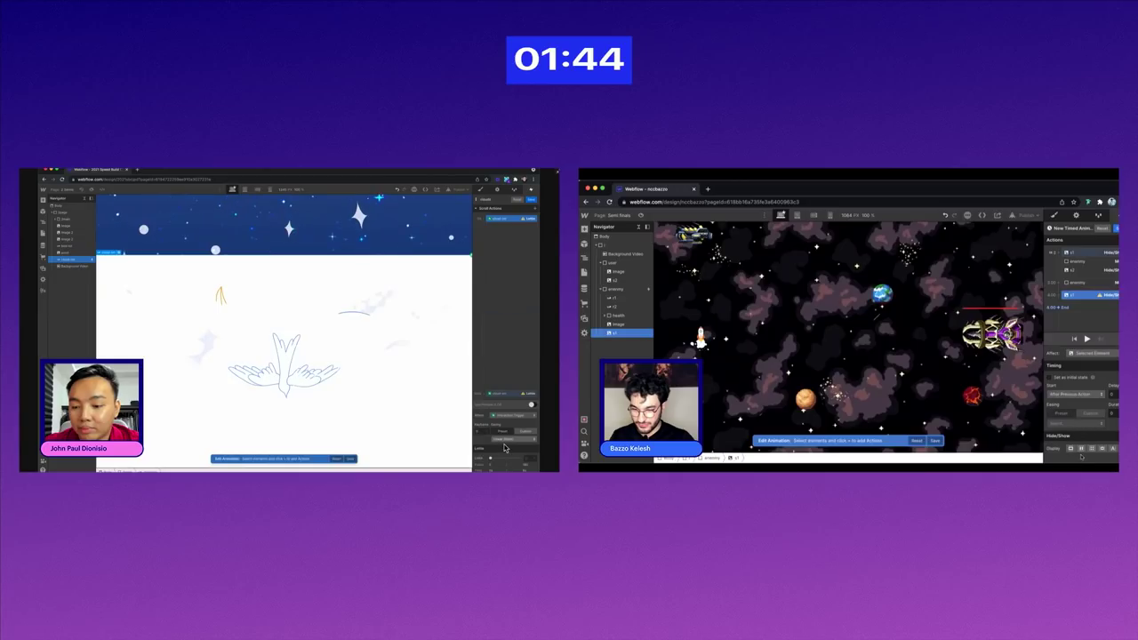
{"action": "left_click", "coordinate": [1082, 450]}
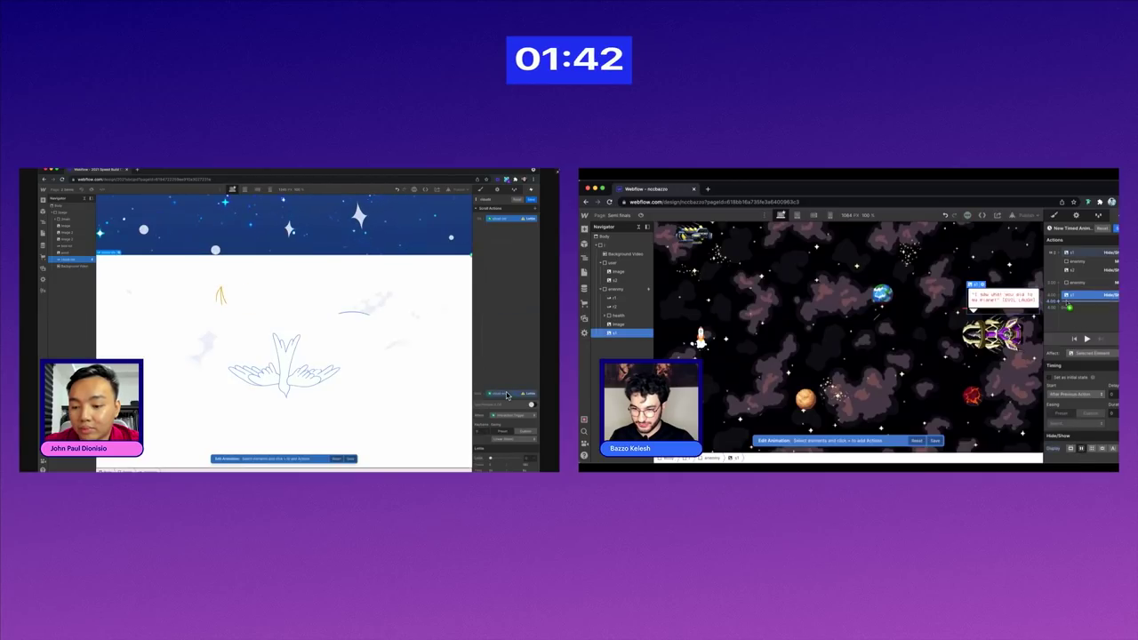
- Add a closing Hide/Show action that hides s1 in the timed animation, and save the clouds scroll animation
{"action": "left_click", "coordinate": [1066, 304]}
{"action": "left_click", "coordinate": [506, 394]}
{"action": "left_click", "coordinate": [1071, 425]}
{"action": "left_click", "coordinate": [1116, 448]}
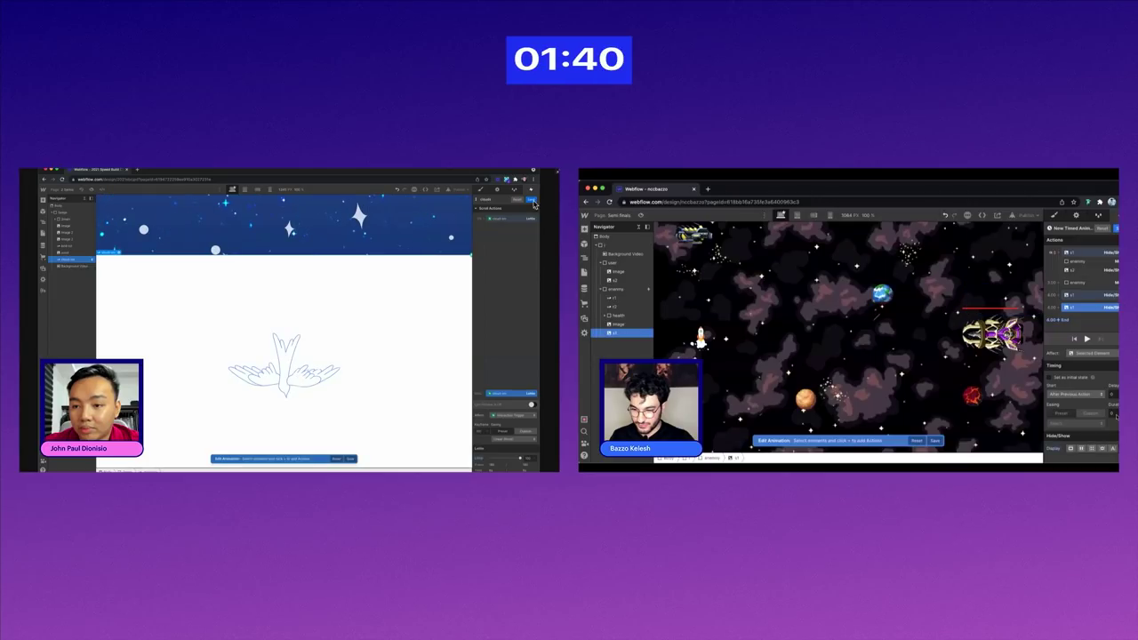
{"action": "left_click", "coordinate": [533, 203]}
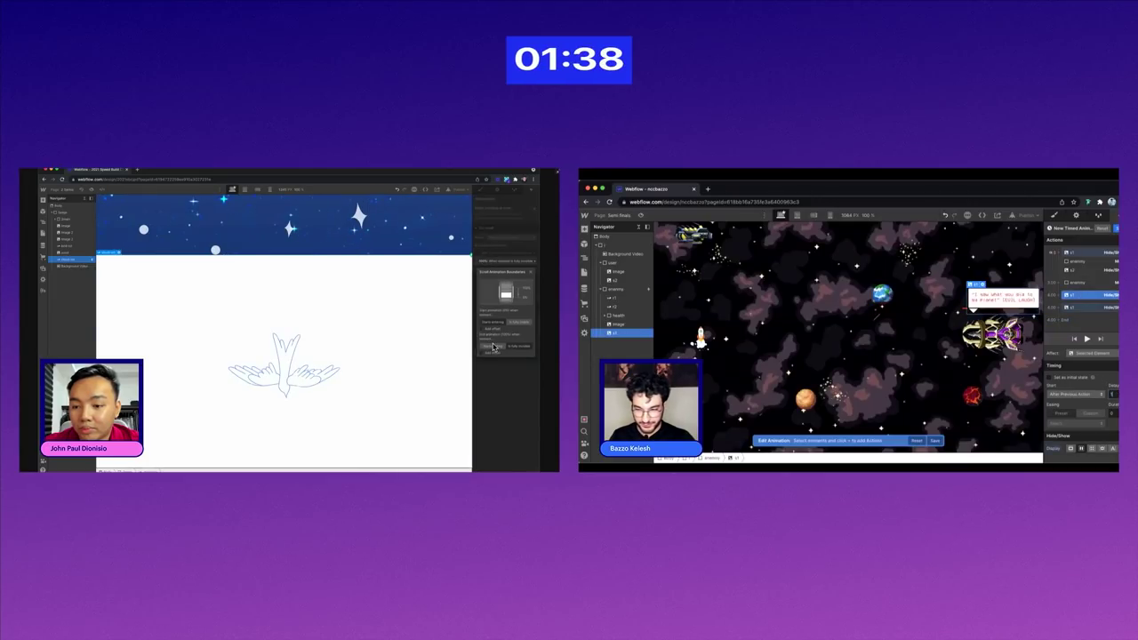
- Delay the closing s1 action to start at 8.00 seconds, and reopen the clouds scroll animation for editing
{"action": "left_click", "coordinate": [1080, 307]}
{"action": "left_click", "coordinate": [1112, 392]}
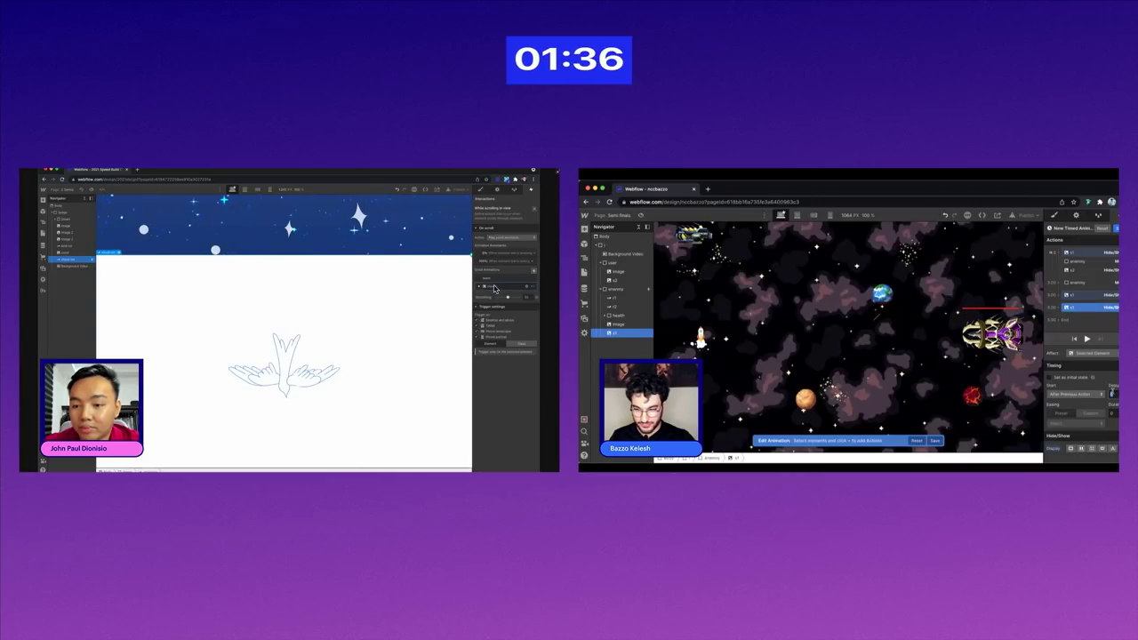
{"action": "left_click", "coordinate": [491, 286]}
{"action": "left_click", "coordinate": [498, 224]}
- Add two Hide/Show actions for s2 at the end of the timed animation, the first at 8.00 seconds
{"action": "left_click_drag", "start_coordinate": [1079, 270], "coordinate": [1069, 316]}
{"action": "left_click", "coordinate": [1010, 311]}
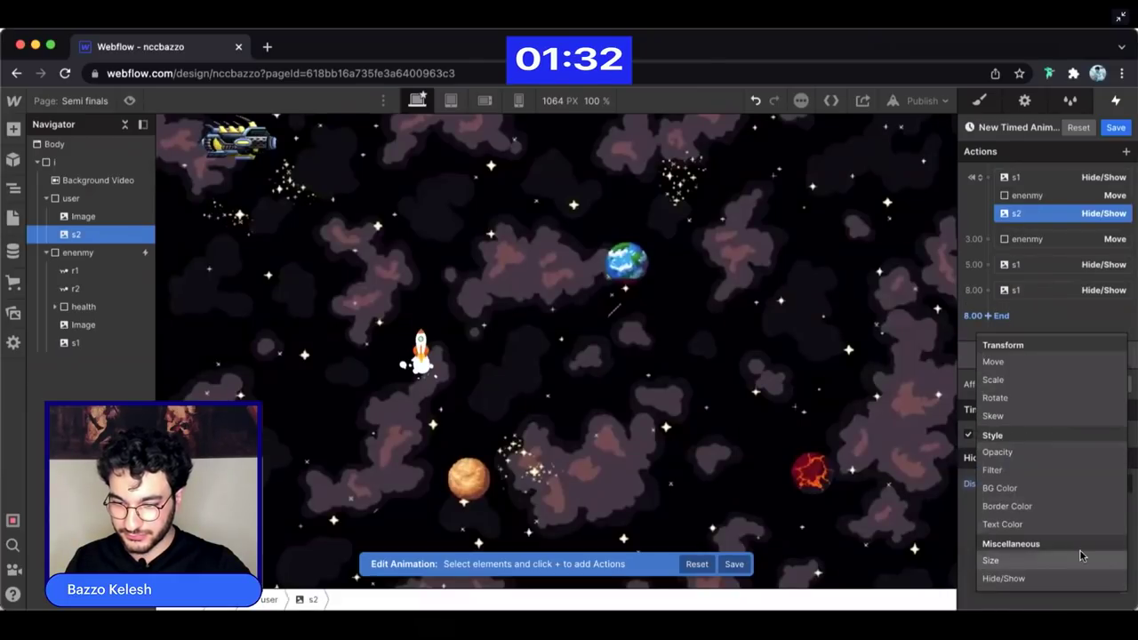
{"action": "left_click", "coordinate": [1067, 580]}
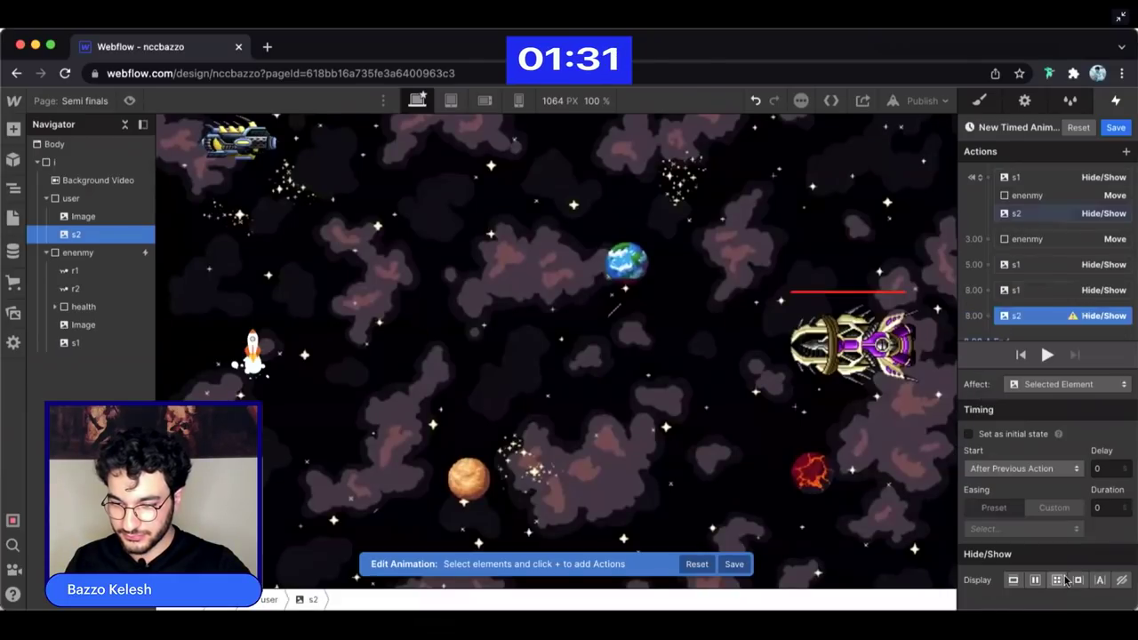
{"action": "left_click", "coordinate": [1104, 503]}
{"action": "scroll", "coordinate": [1039, 299], "scroll_direction": "down", "scroll_amount": 1}
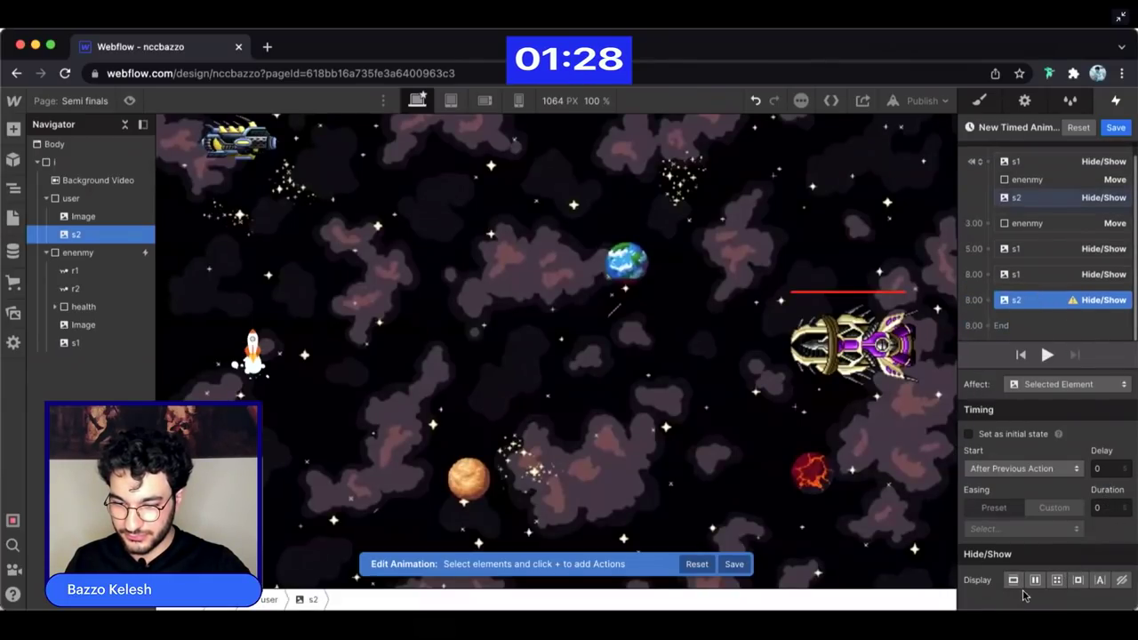
{"action": "left_click", "coordinate": [1003, 325]}
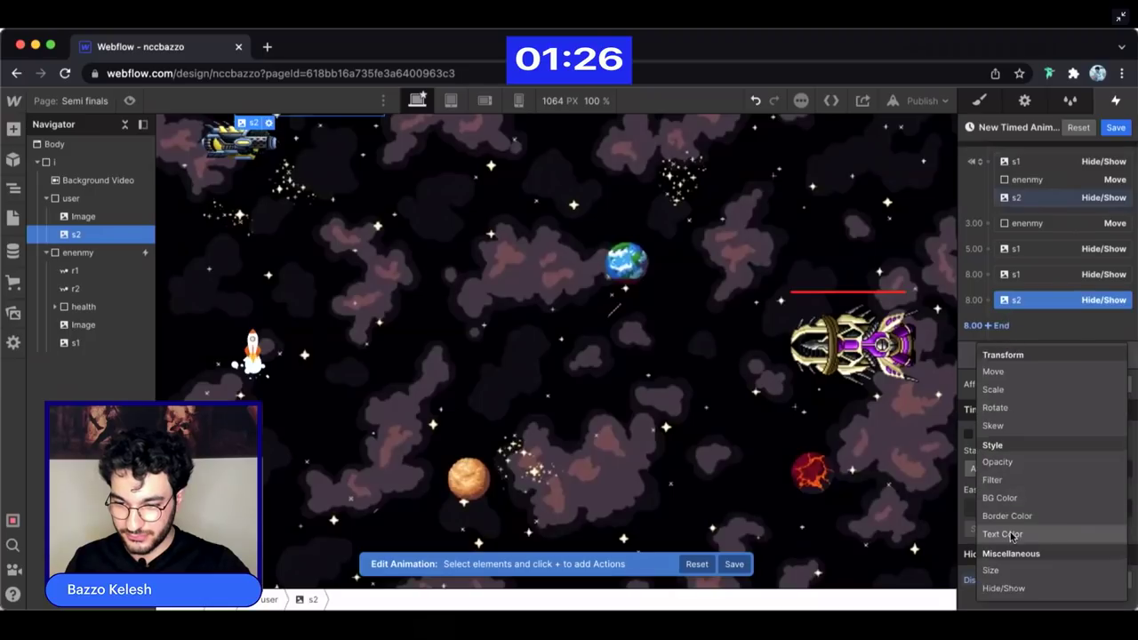
{"action": "left_click", "coordinate": [1010, 586]}
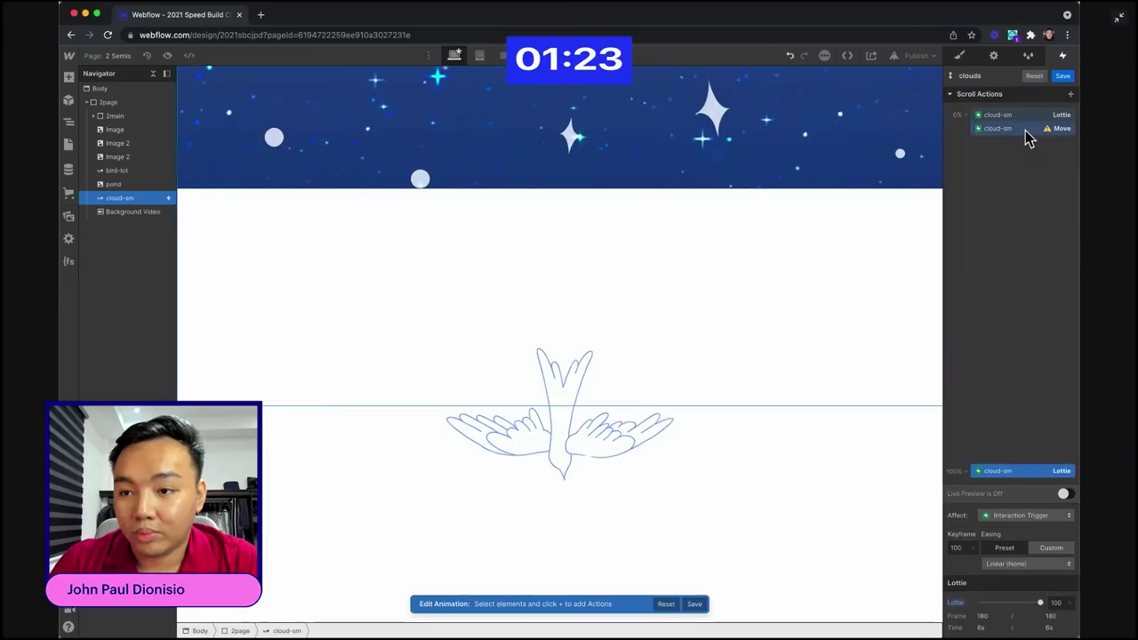
- Set the cloud-sm Move action at the 0% keyframe to -50% on the Y axis and duplicate it to the 100% keyframe
{"action": "right_click", "coordinate": [1024, 133]}
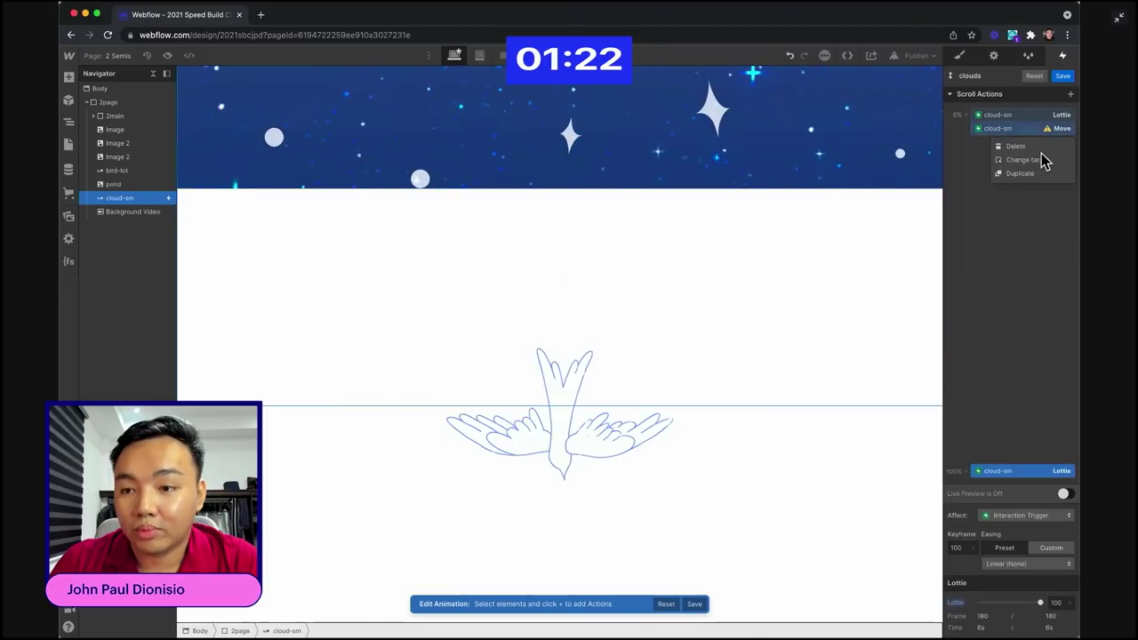
{"action": "left_click", "coordinate": [1036, 175]}
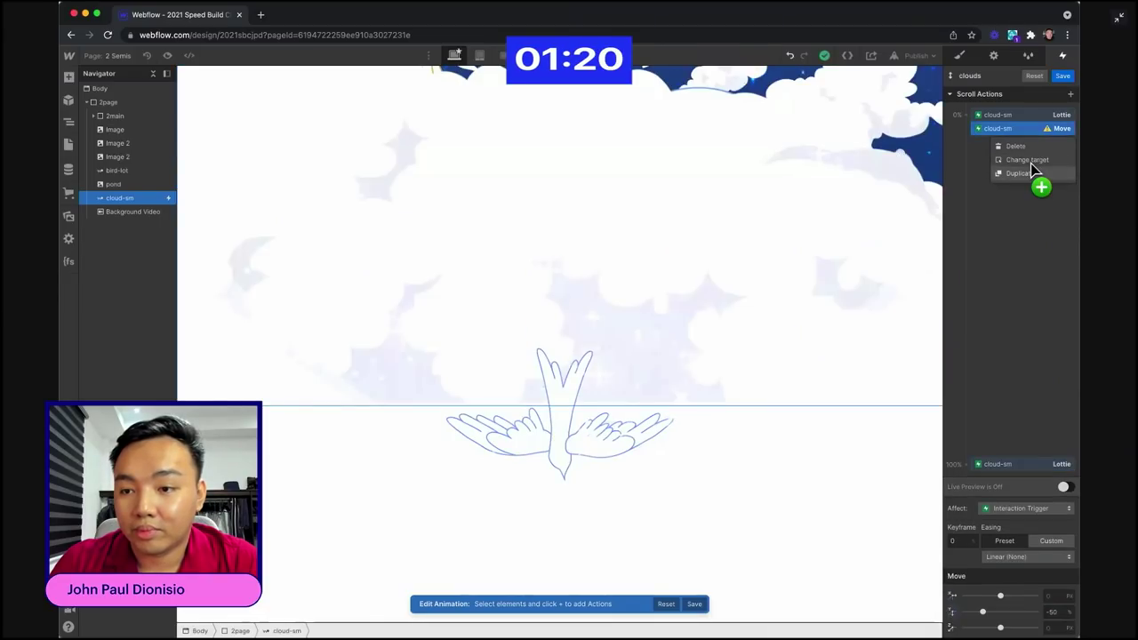
{"action": "left_click", "coordinate": [1022, 172]}
{"action": "left_click_drag", "start_coordinate": [1022, 142], "coordinate": [1044, 474]}
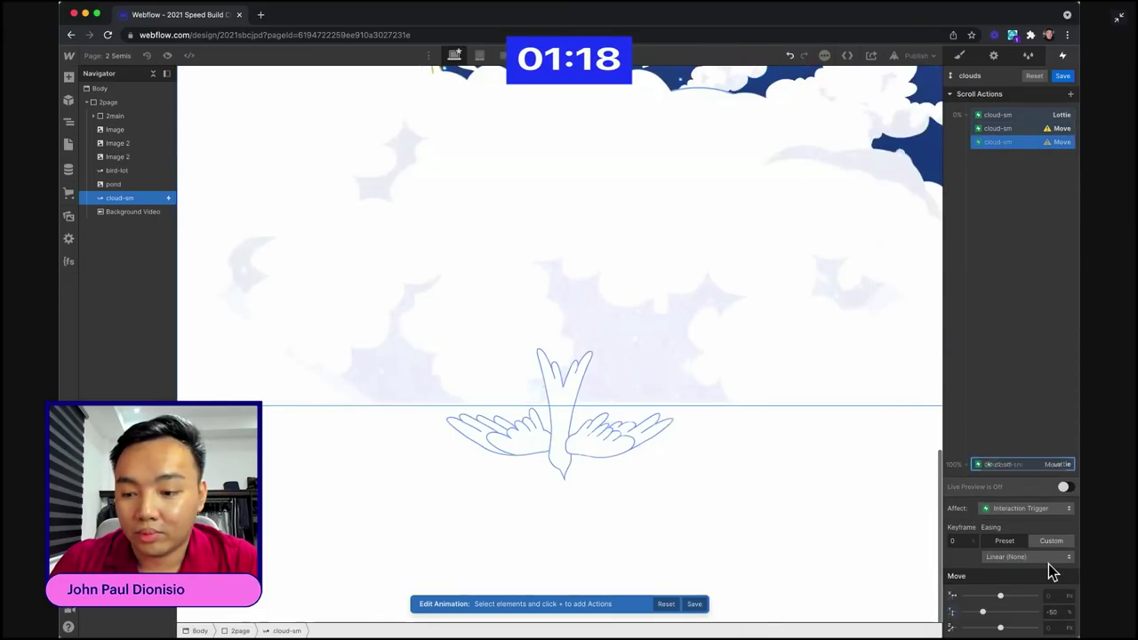
- Set the cloud-sm Move action at the 100% keyframe to 0% on the Y axis and preview the page
{"action": "left_click_drag", "start_coordinate": [1048, 564], "coordinate": [1049, 601]}
{"action": "left_click", "coordinate": [1051, 611]}
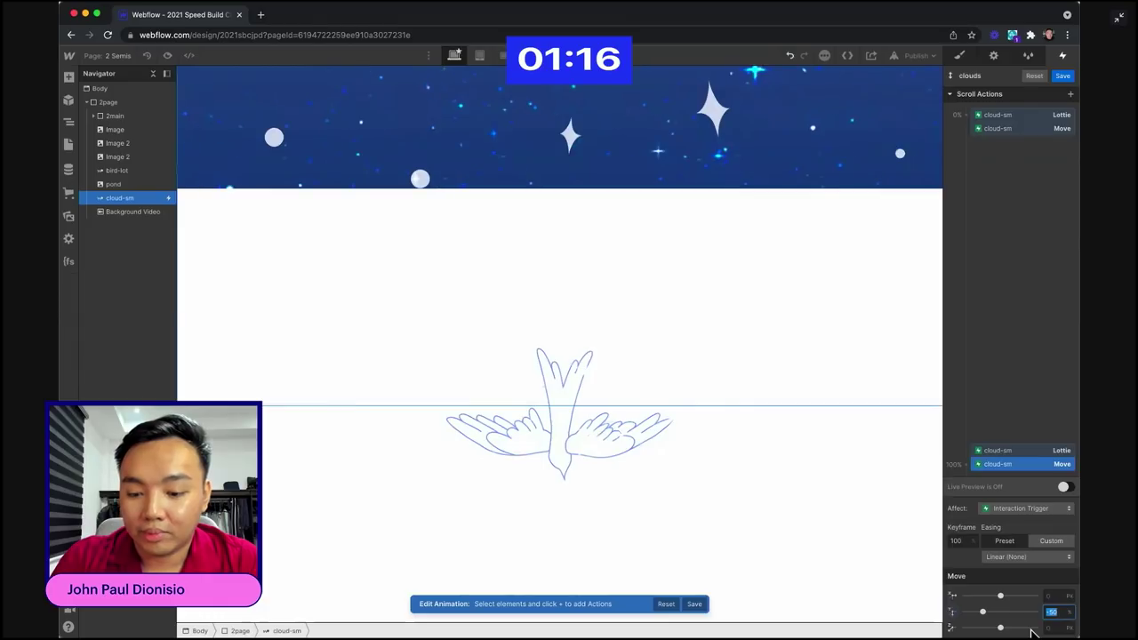
{"action": "type", "text": "0"}
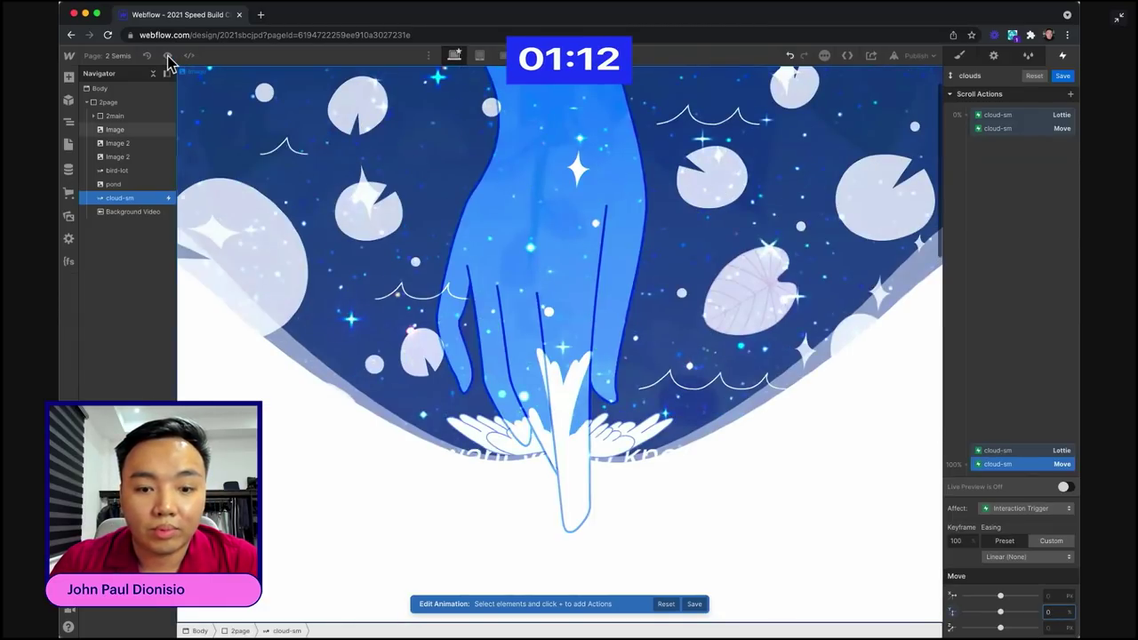
{"action": "left_click", "coordinate": [168, 55]}
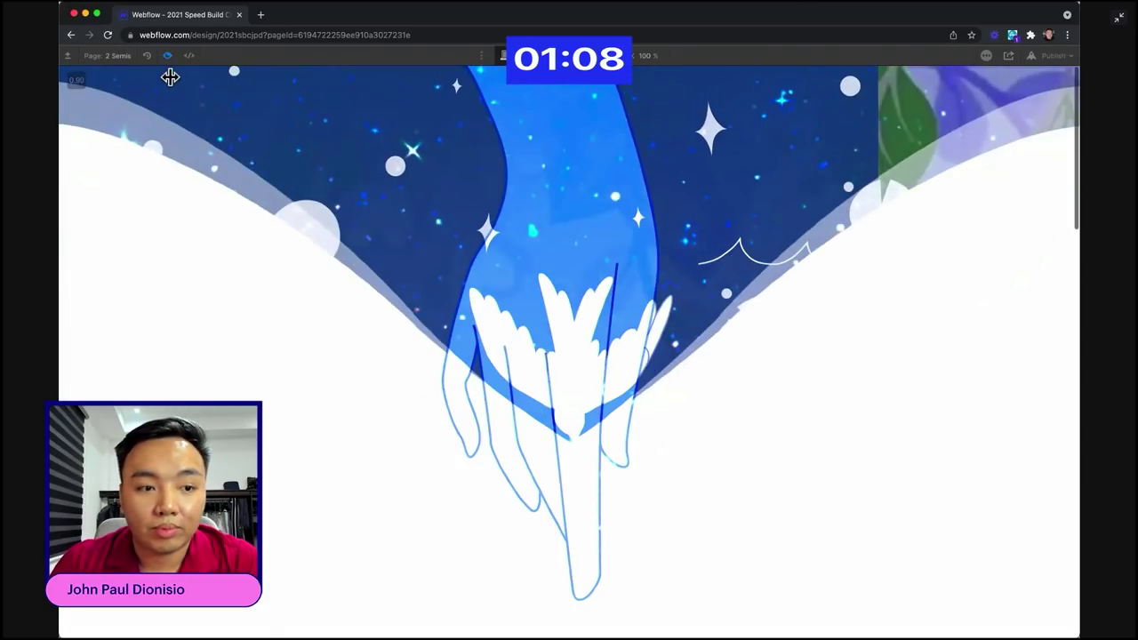
- Set the width of the bird-lot element to 100 VW and check the page's scroll animation in preview
{"action": "left_click", "coordinate": [167, 55]}
{"action": "left_click", "coordinate": [150, 182]}
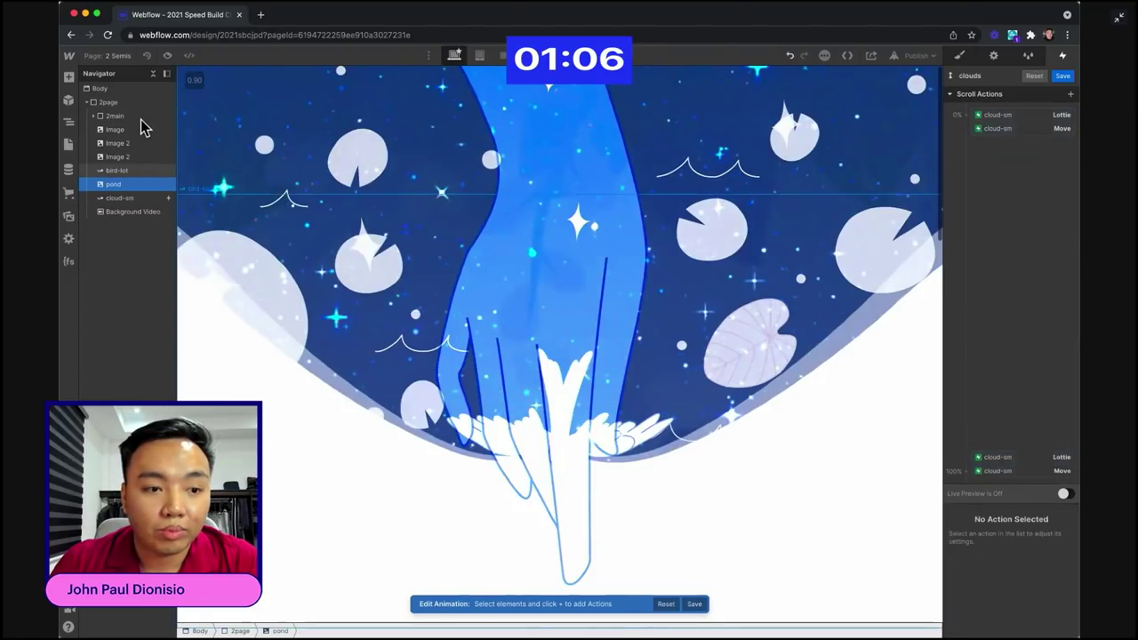
{"action": "left_click", "coordinate": [144, 170]}
{"action": "key", "text": "s"}
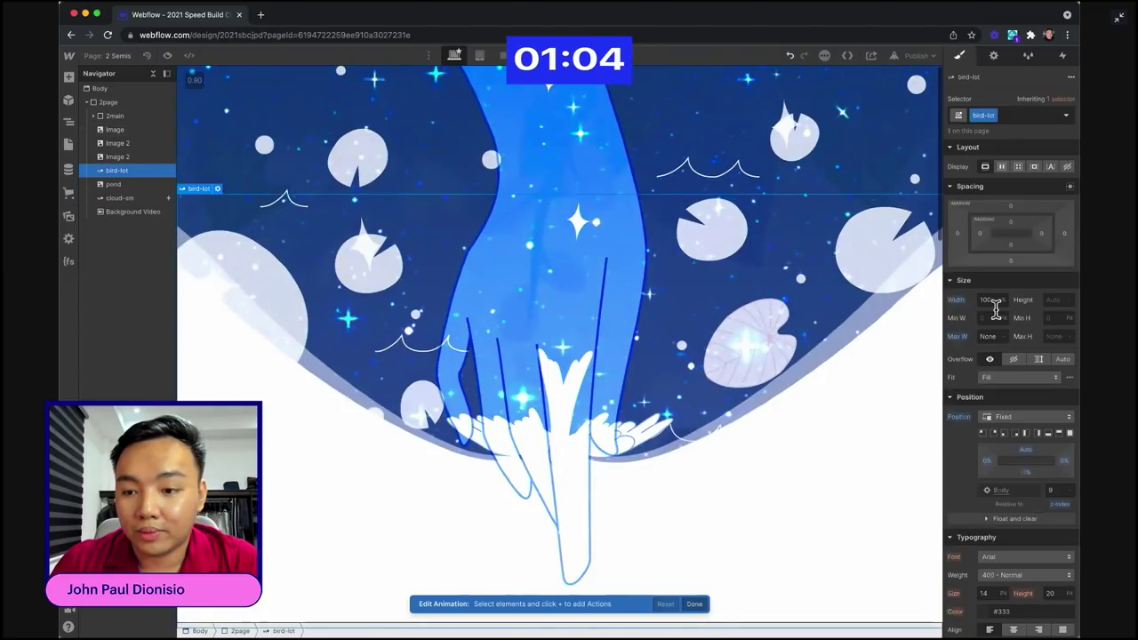
{"action": "left_click", "coordinate": [987, 300]}
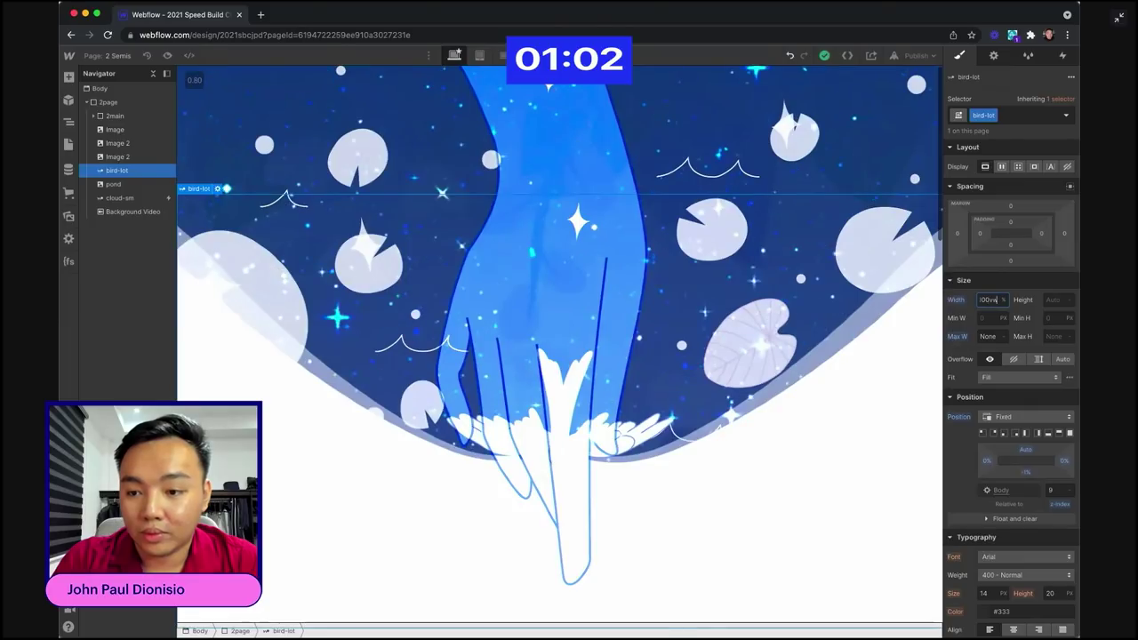
{"action": "left_click", "coordinate": [170, 57]}
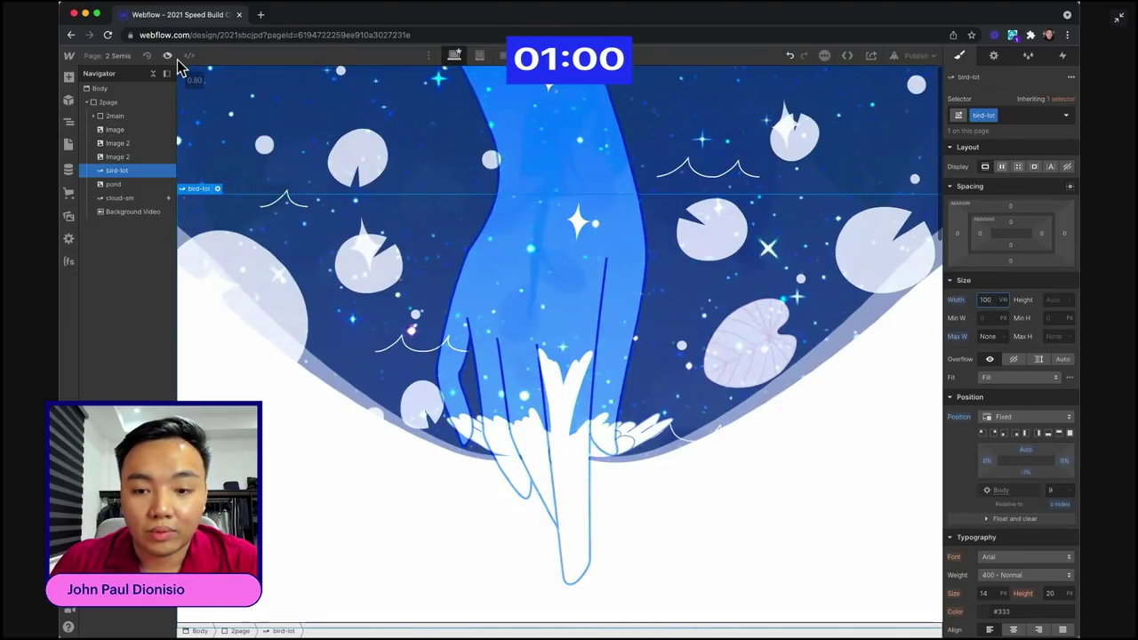
{"action": "scroll", "coordinate": [422, 211], "scroll_direction": "down", "scroll_amount": 10}
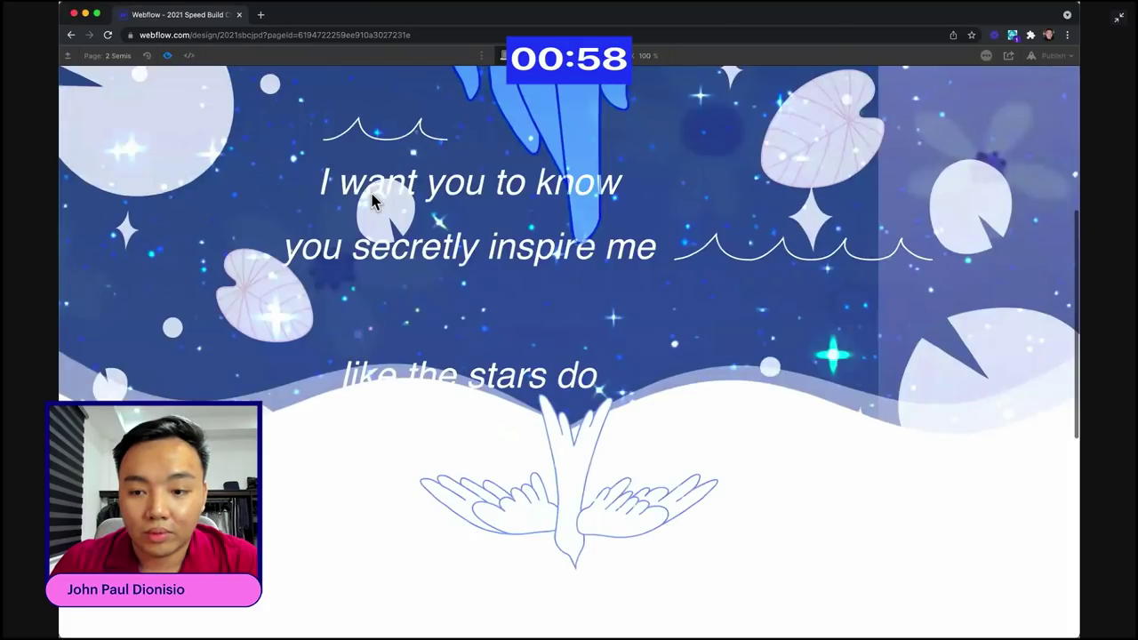
{"action": "scroll", "coordinate": [300, 150], "scroll_direction": "down", "scroll_amount": 8}
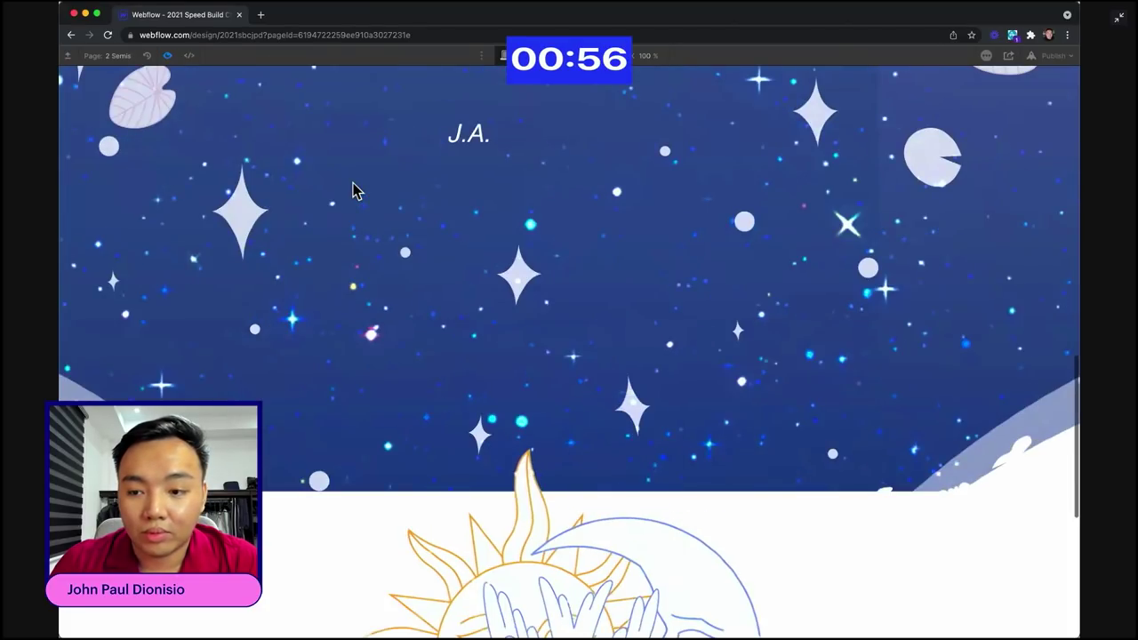
{"action": "scroll", "coordinate": [353, 185], "scroll_direction": "down", "scroll_amount": 5}
{"action": "scroll", "coordinate": [369, 175], "scroll_direction": "up", "scroll_amount": 15}
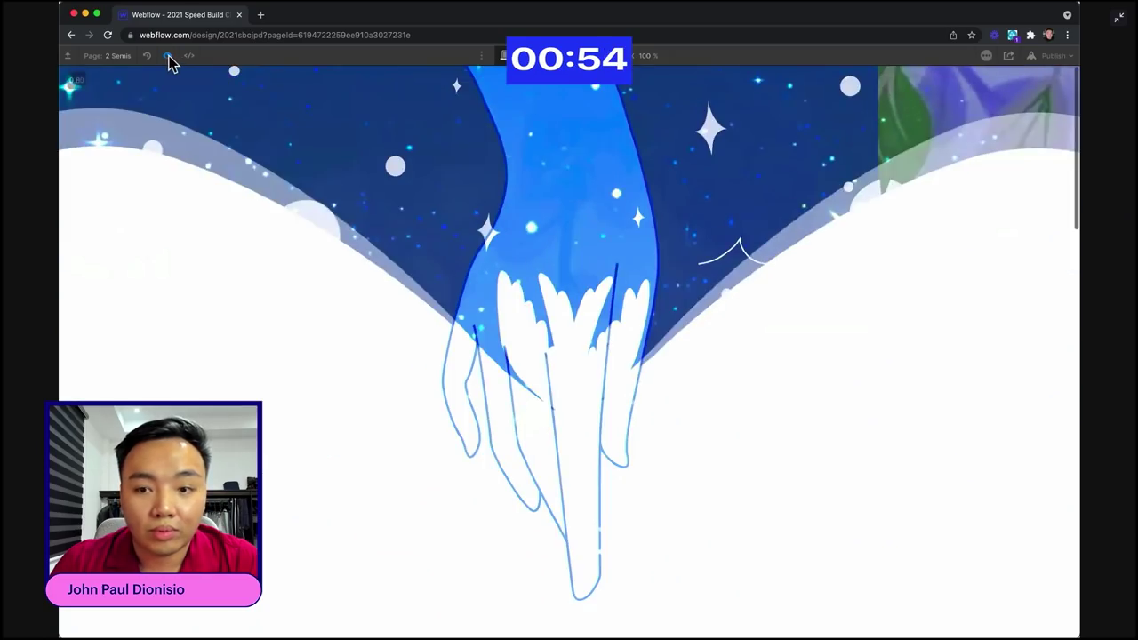
{"action": "left_click", "coordinate": [169, 55]}
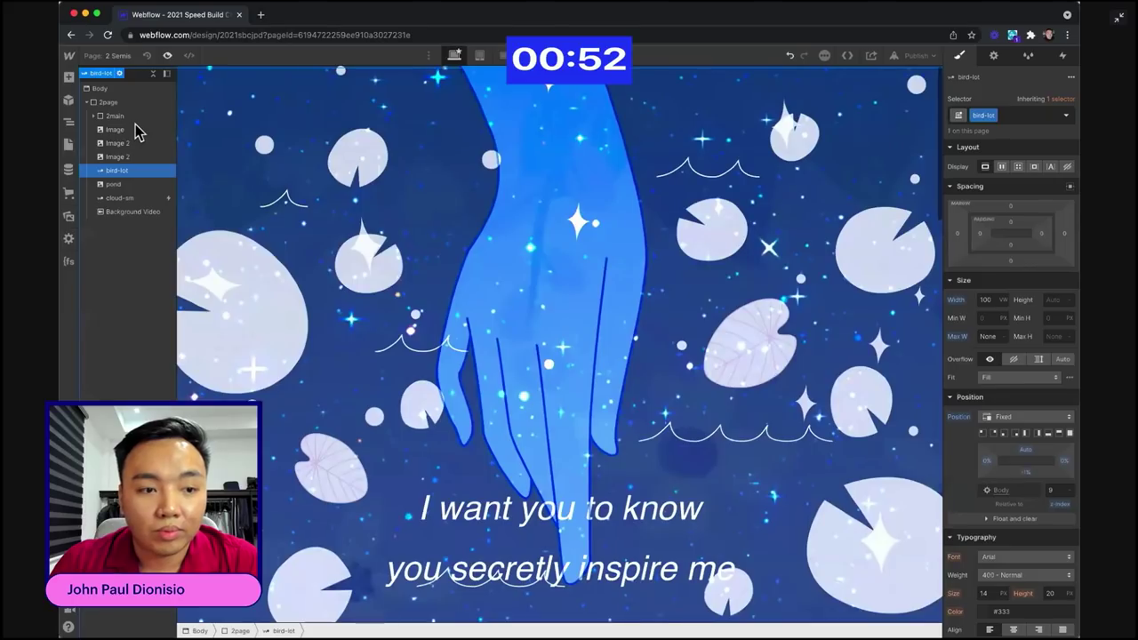
- Edit the width of the pond image in its style settings and preview the page
{"action": "left_click", "coordinate": [135, 169]}
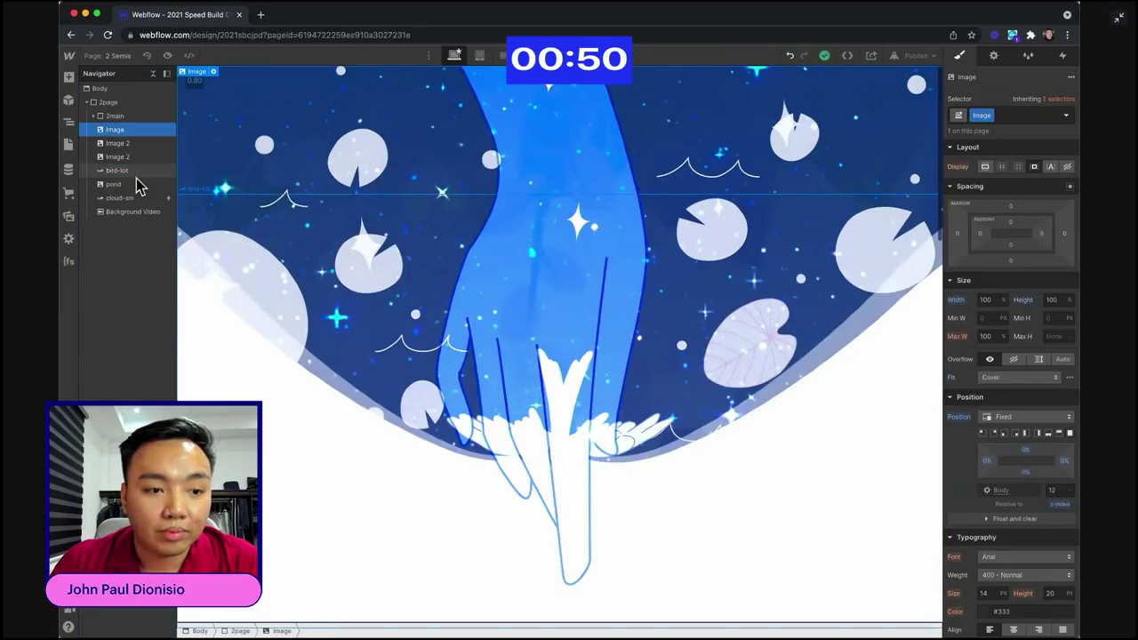
{"action": "left_click", "coordinate": [134, 184]}
{"action": "left_click", "coordinate": [144, 160]}
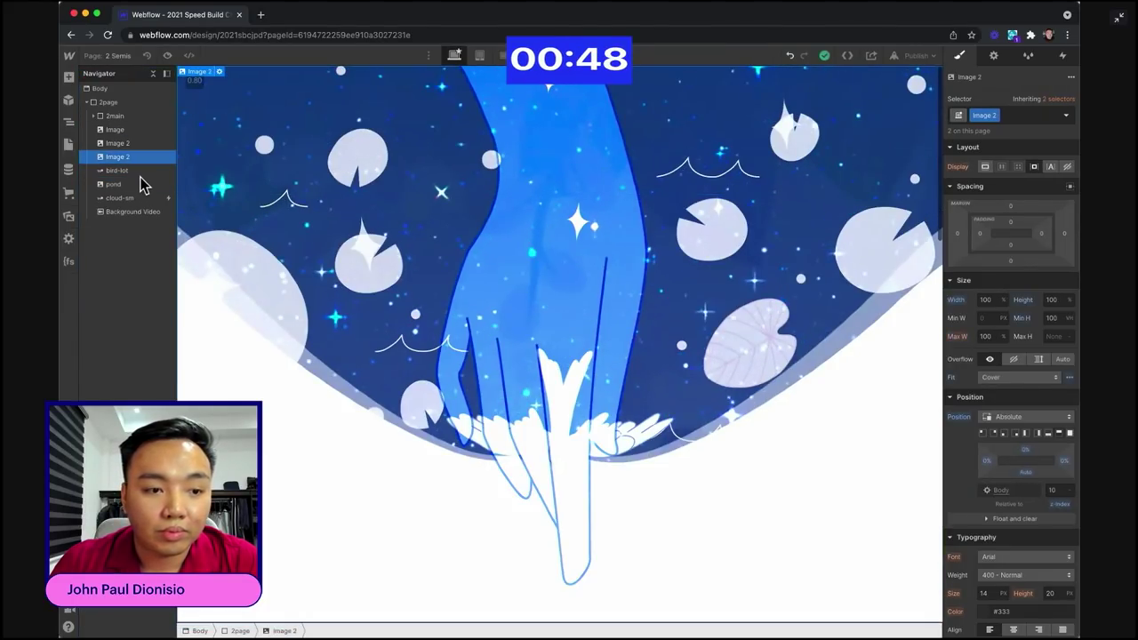
{"action": "left_click", "coordinate": [140, 183]}
{"action": "key", "text": "d"}
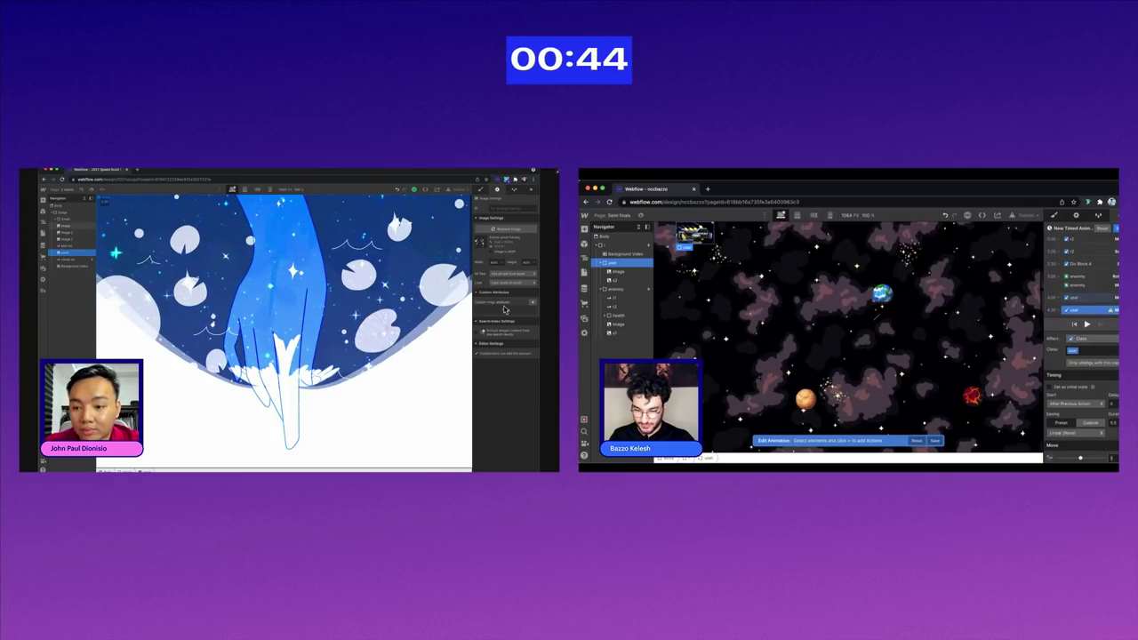
{"action": "key", "text": "s"}
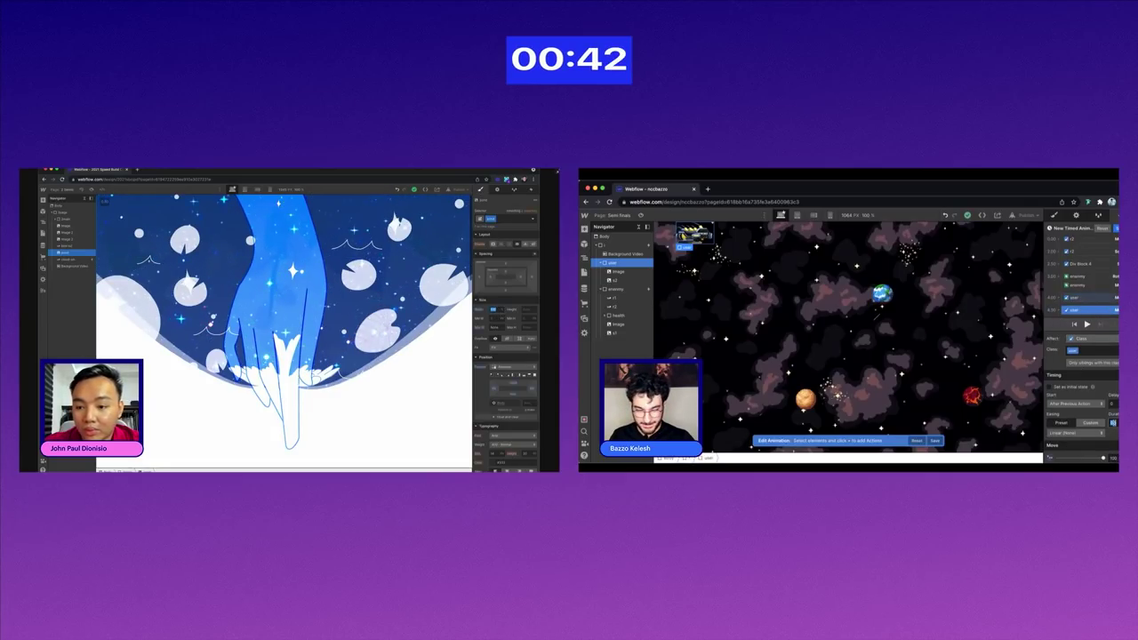
{"action": "key", "text": "Escape"}
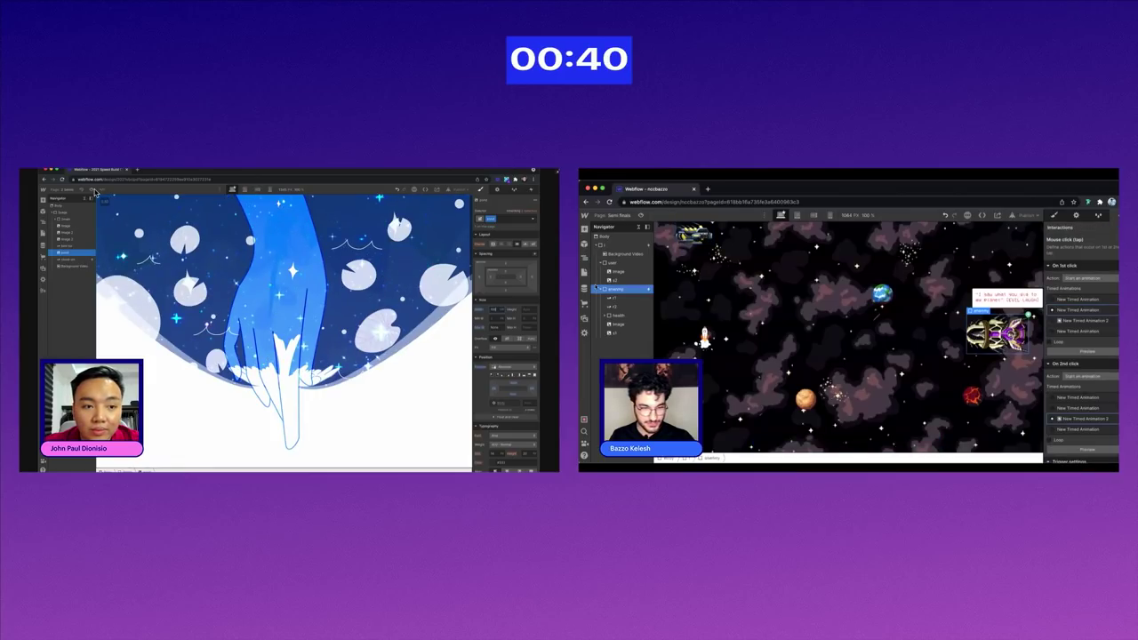
{"action": "left_click", "coordinate": [93, 190]}
- Review the Lottie settings of the rocket elements inside the enemy block on the space battle page
{"action": "left_click", "coordinate": [619, 314]}
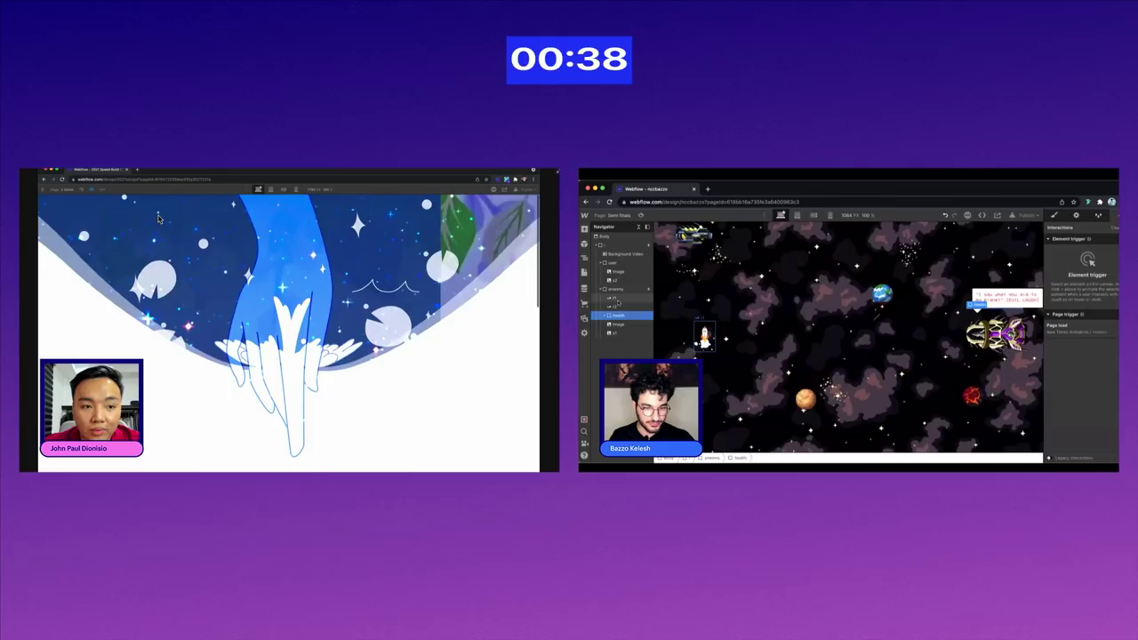
{"action": "left_click", "coordinate": [615, 299]}
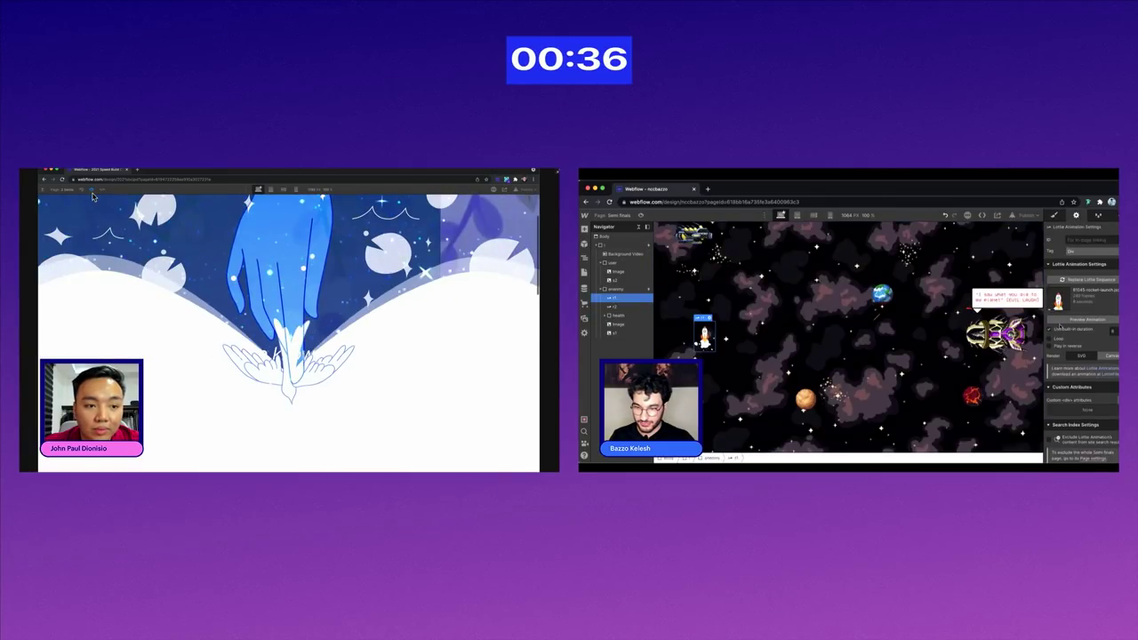
{"action": "left_click", "coordinate": [93, 193]}
{"action": "left_click", "coordinate": [620, 306]}
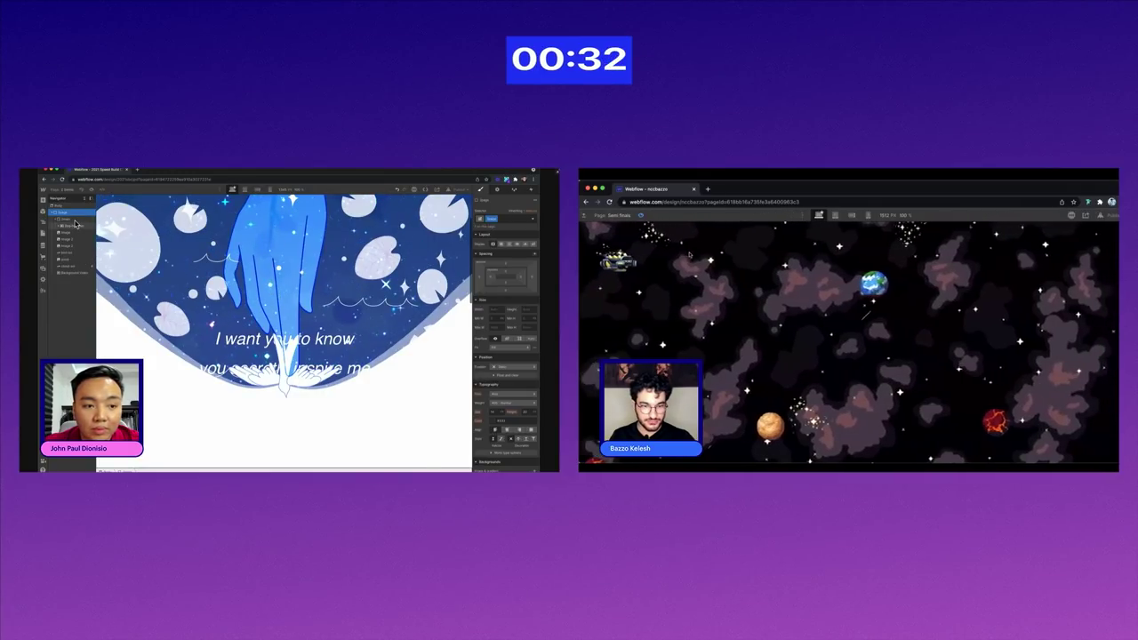
- Inspect the 2main container and the end of the poem page, and close the space battle preview
{"action": "left_click", "coordinate": [75, 225]}
{"action": "left_click", "coordinate": [73, 219]}
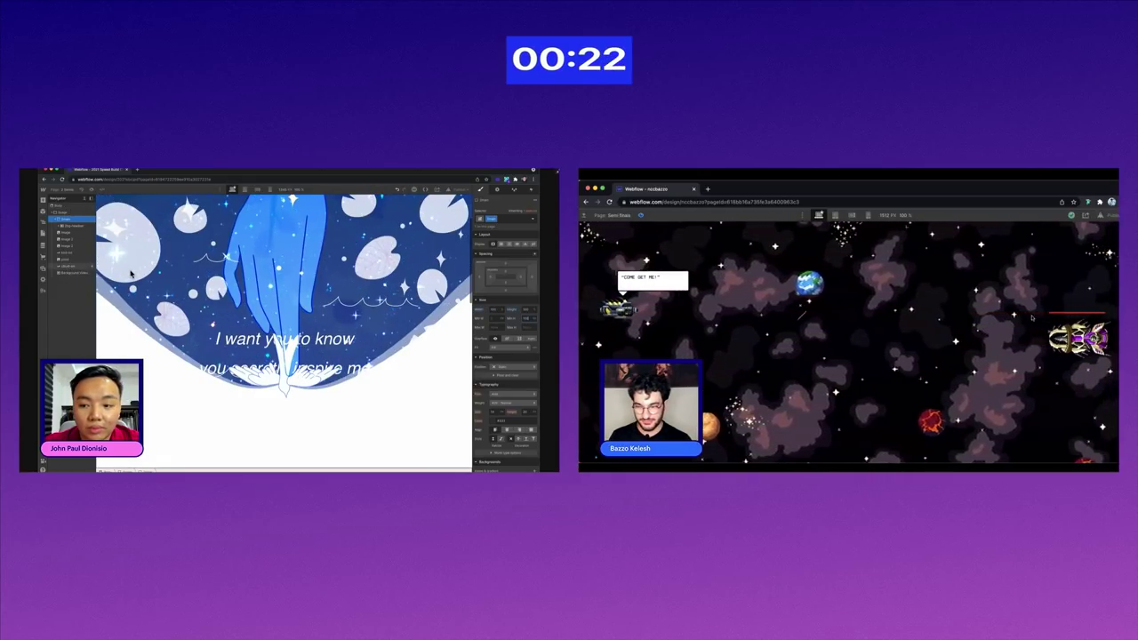
{"action": "scroll", "coordinate": [131, 274], "scroll_direction": "down", "scroll_amount": 10}
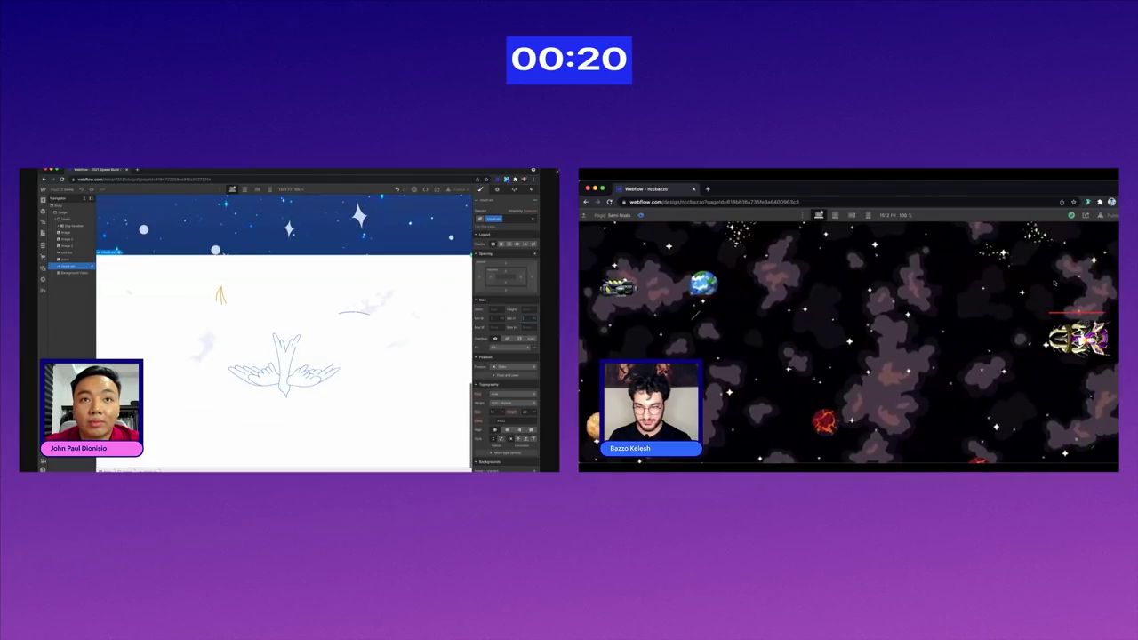
{"action": "left_click", "coordinate": [642, 215]}
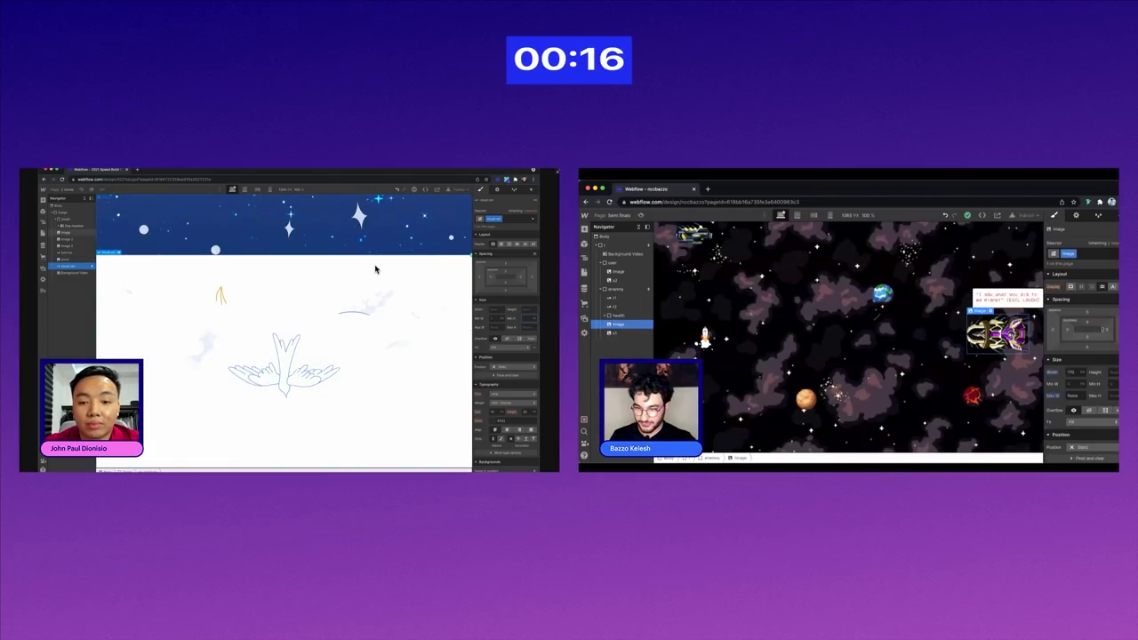
{"action": "scroll", "coordinate": [339, 314], "scroll_direction": "up", "scroll_amount": 3}
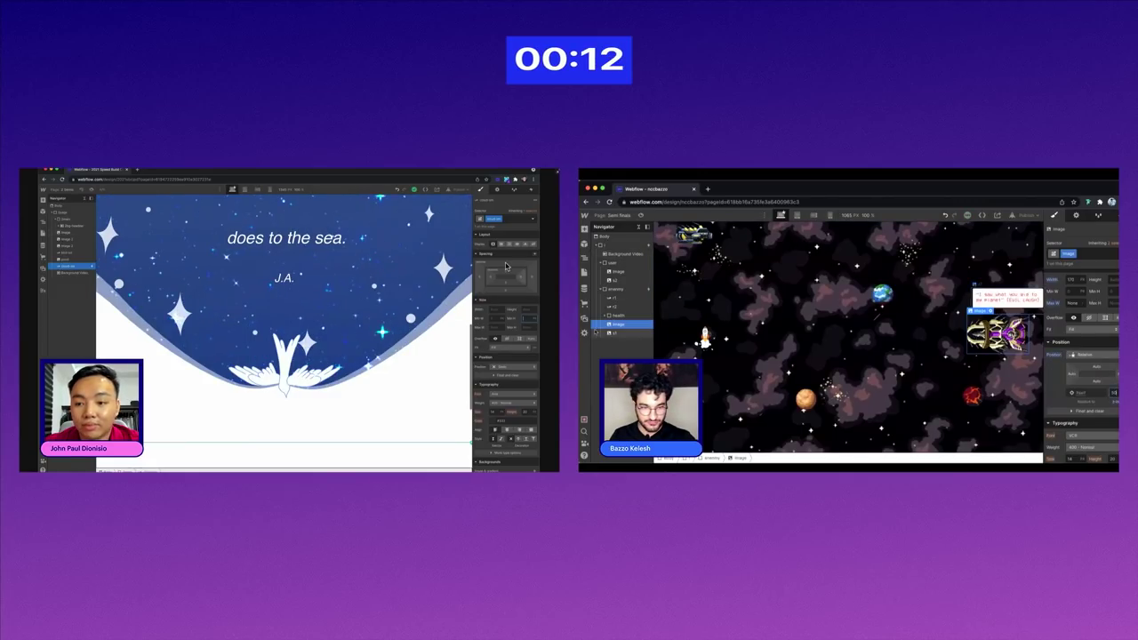
- Adjust the top margin of cloud-sm on the poem page and reopen the enemy's mouse-click timed animation on the space battle page
{"action": "left_click", "coordinate": [616, 289]}
{"action": "left_click", "coordinate": [505, 265]}
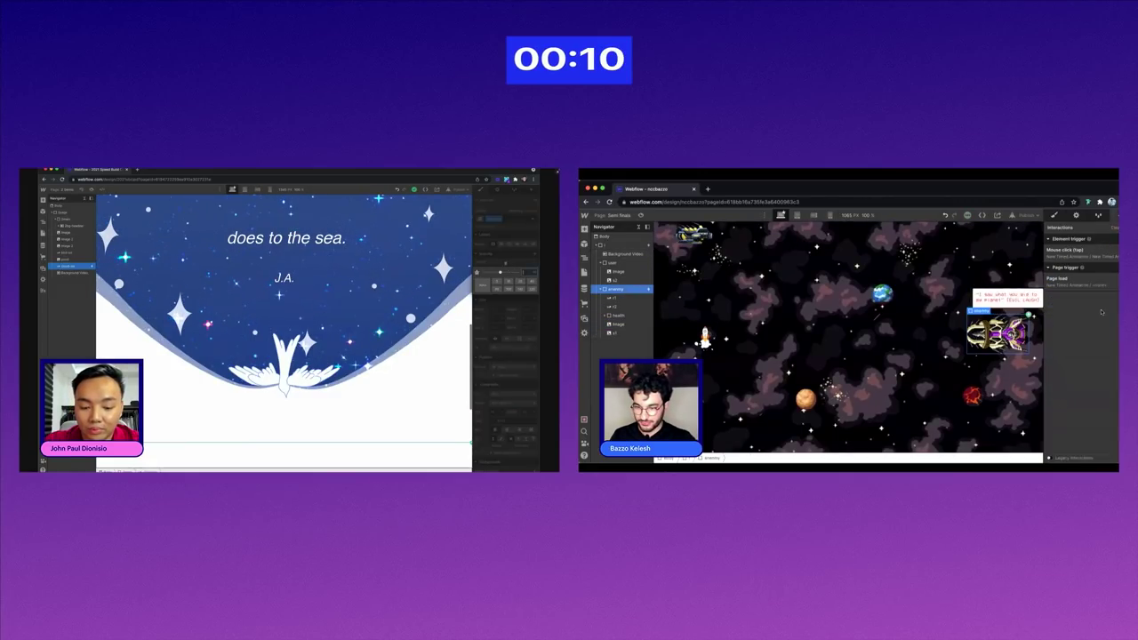
{"action": "left_click", "coordinate": [1080, 253]}
{"action": "left_click", "coordinate": [1084, 341]}
{"action": "key", "text": "Return"}
{"action": "left_click", "coordinate": [1092, 312]}
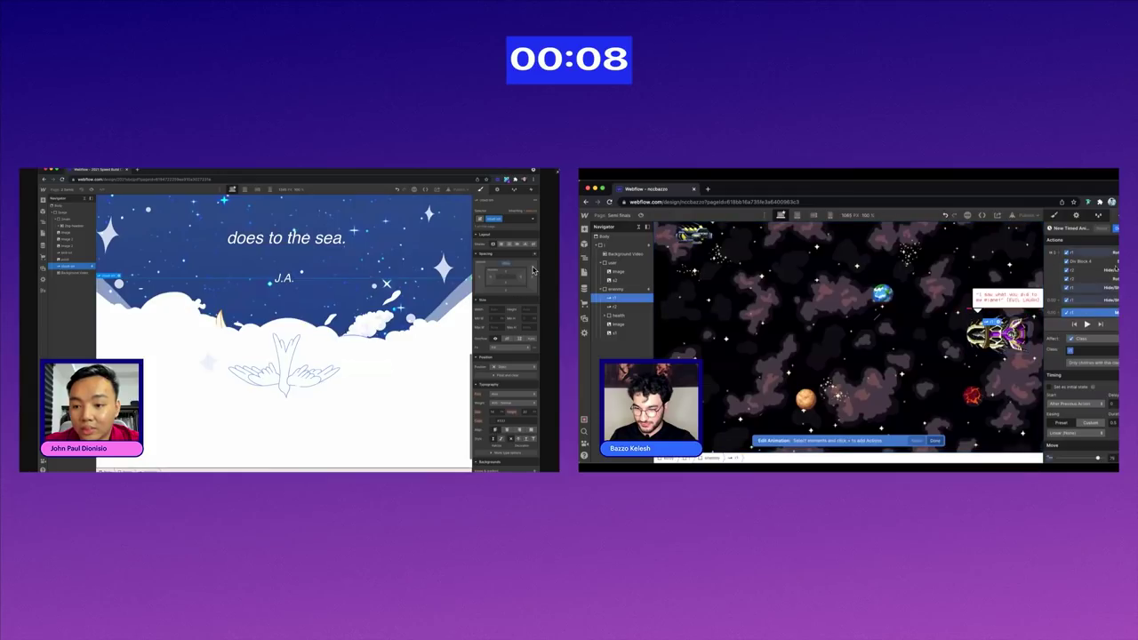
{"action": "left_click", "coordinate": [503, 292]}
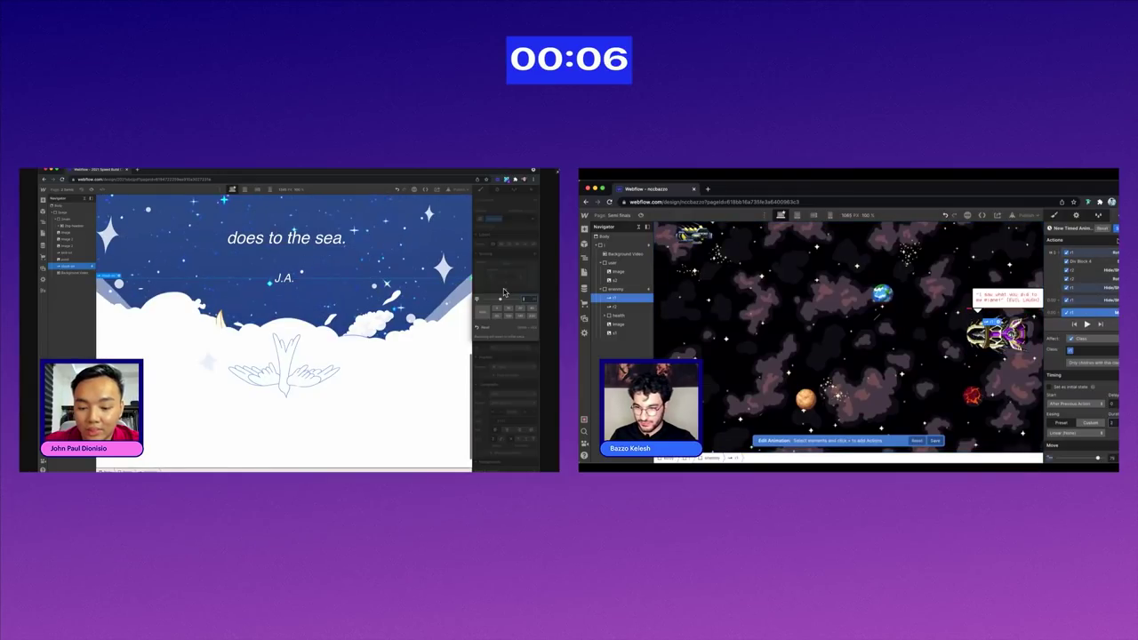
{"action": "key", "text": "Escape"}
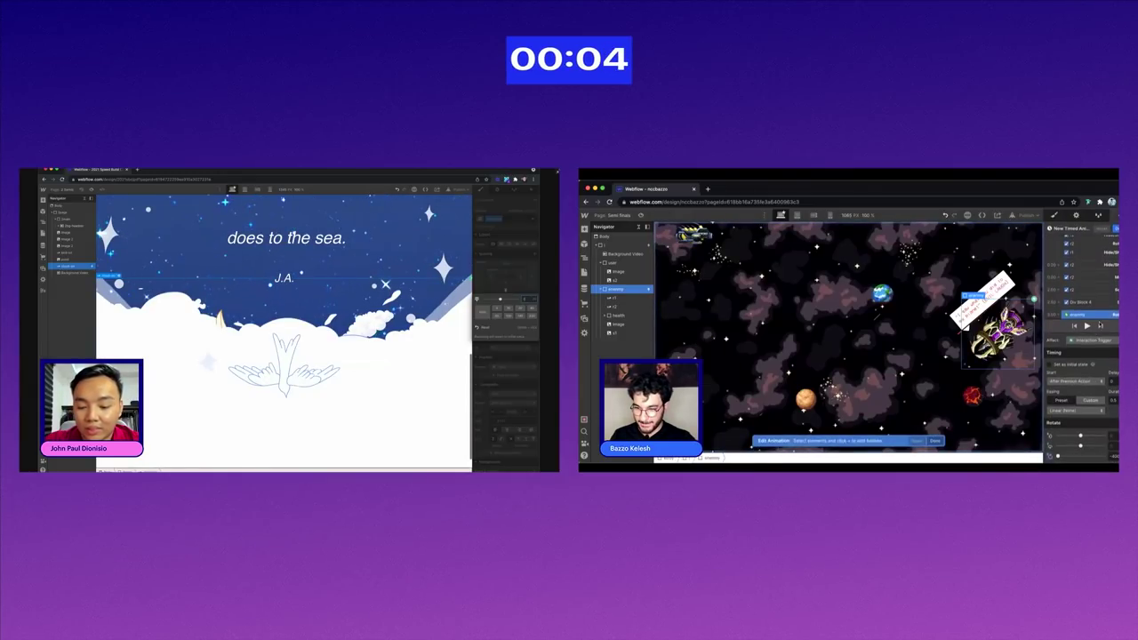
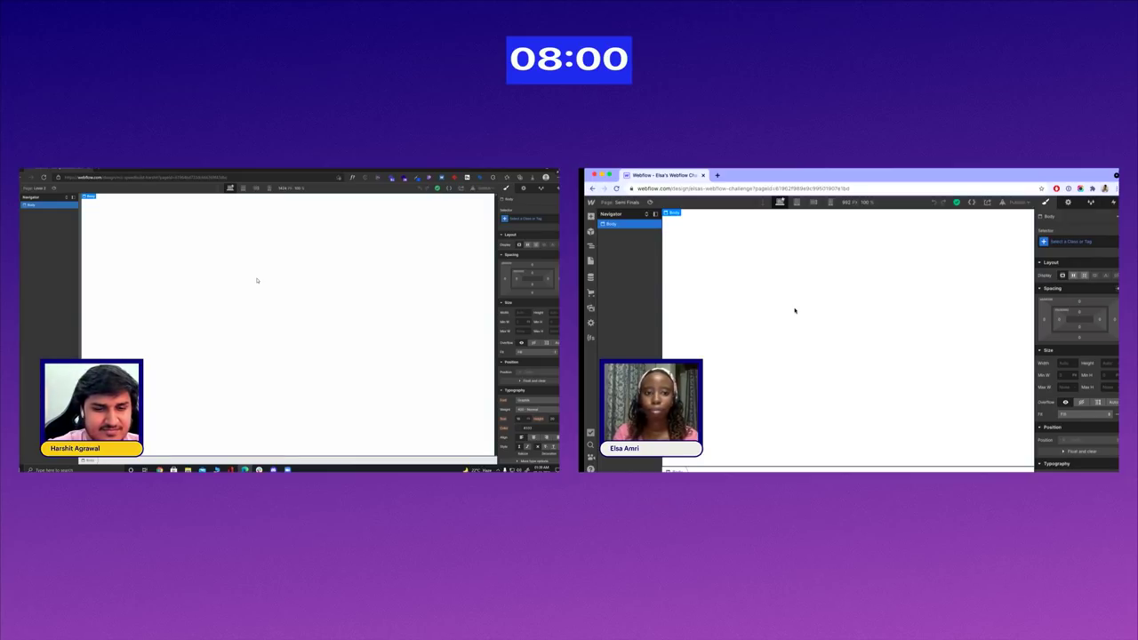
- Add a div block to each of the two blank pages and give the Level 2 page's block the class area
{"action": "key", "text": "ctrl+e"}
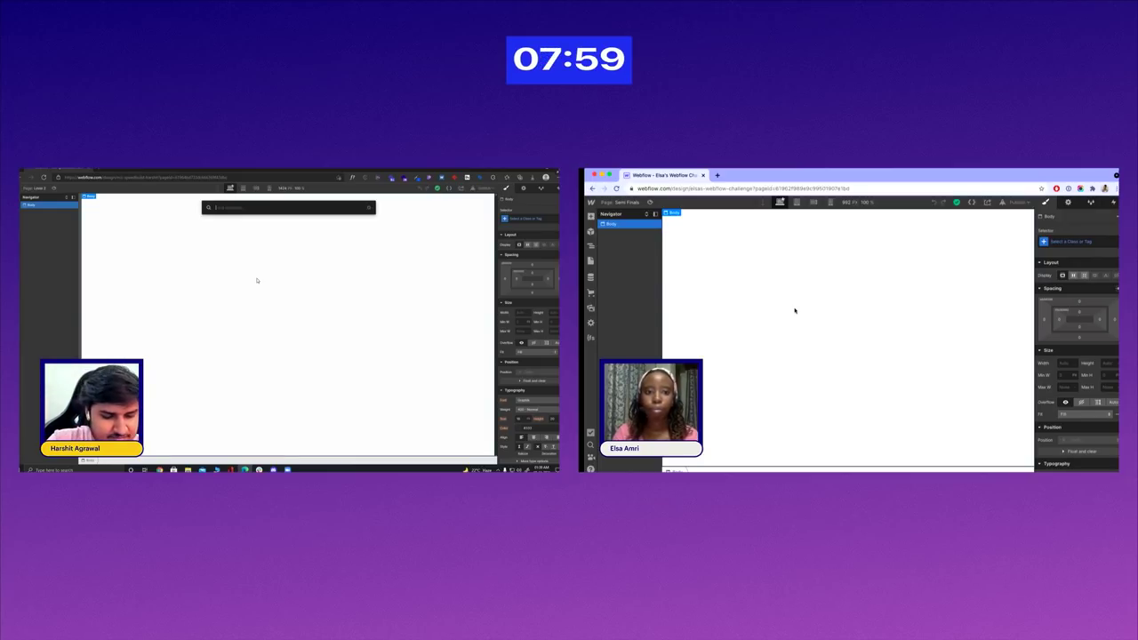
{"action": "type", "text": "div"}
{"action": "key", "text": "super+e"}
{"action": "type", "text": "div"}
{"action": "key", "text": "Return"}
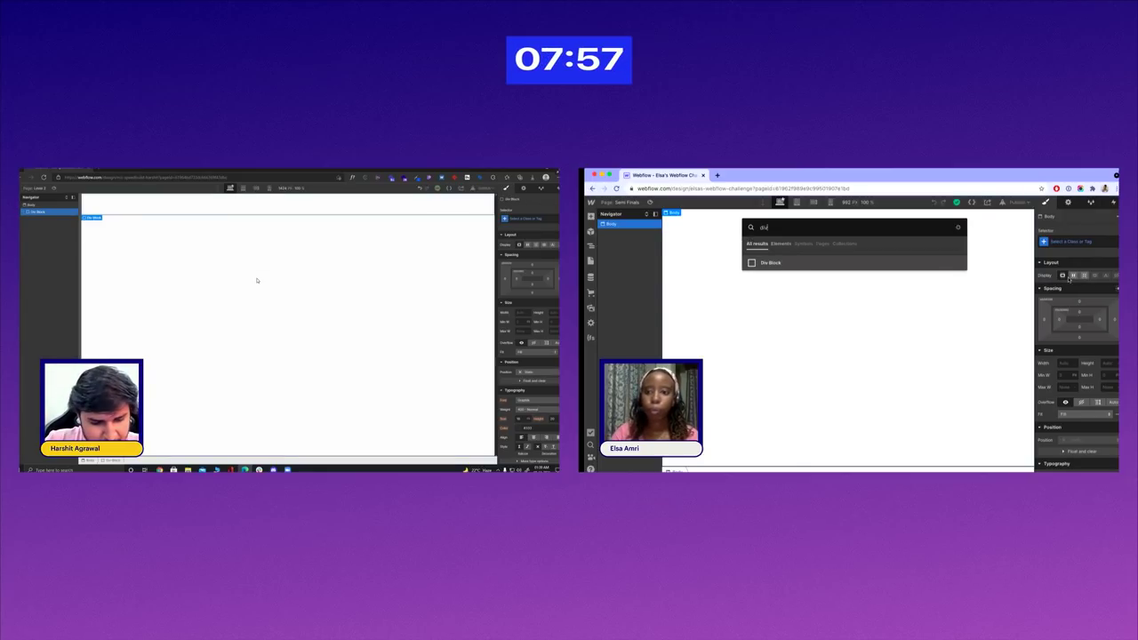
{"action": "key", "text": "ctrl+Return"}
{"action": "key", "text": "Return"}
{"action": "type", "text": "area"}
{"action": "key", "text": "Return"}
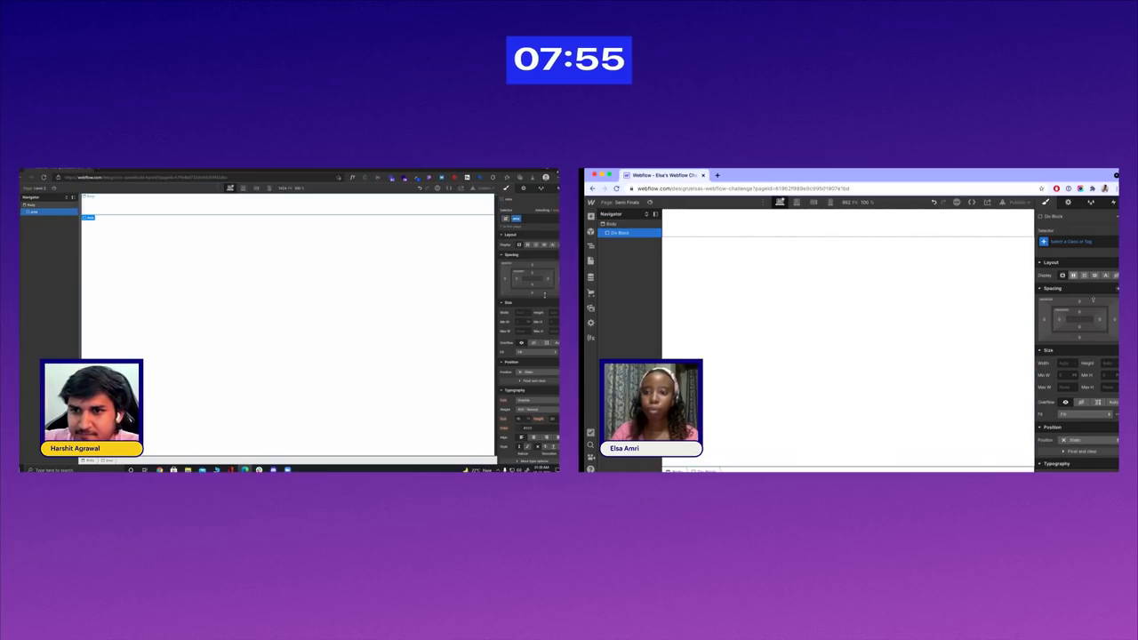
- Set the area block to relative position with a height of 1400 VH, and the other page's div block to vertical flex
{"action": "left_click", "coordinate": [1073, 276]}
{"action": "left_click", "coordinate": [531, 373]}
{"action": "left_click", "coordinate": [528, 379]}
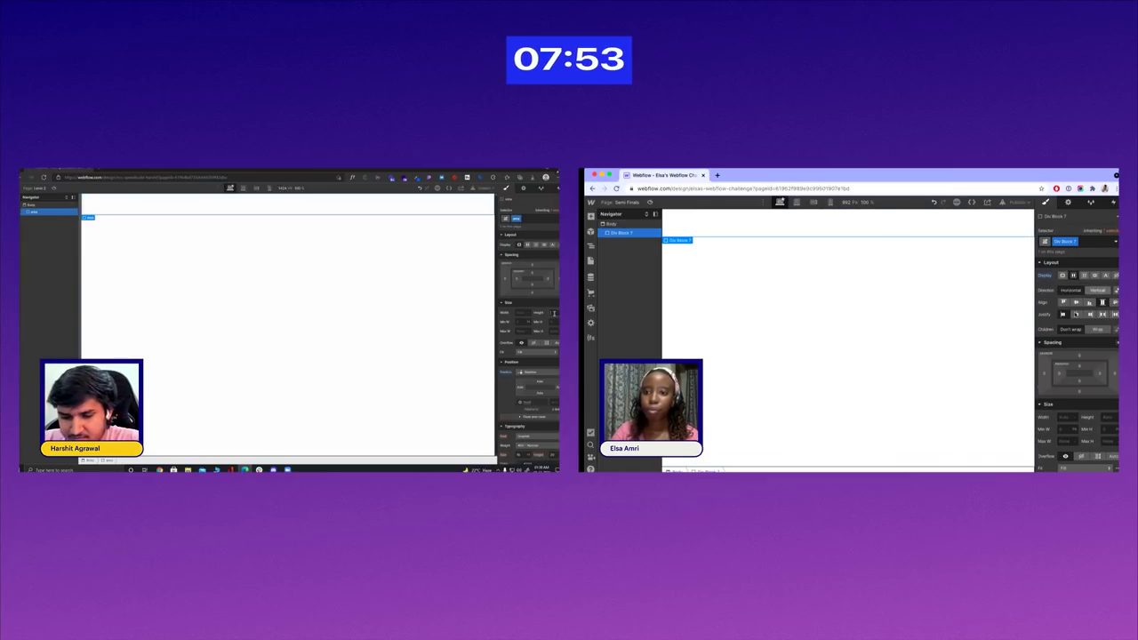
{"action": "left_click", "coordinate": [1098, 290]}
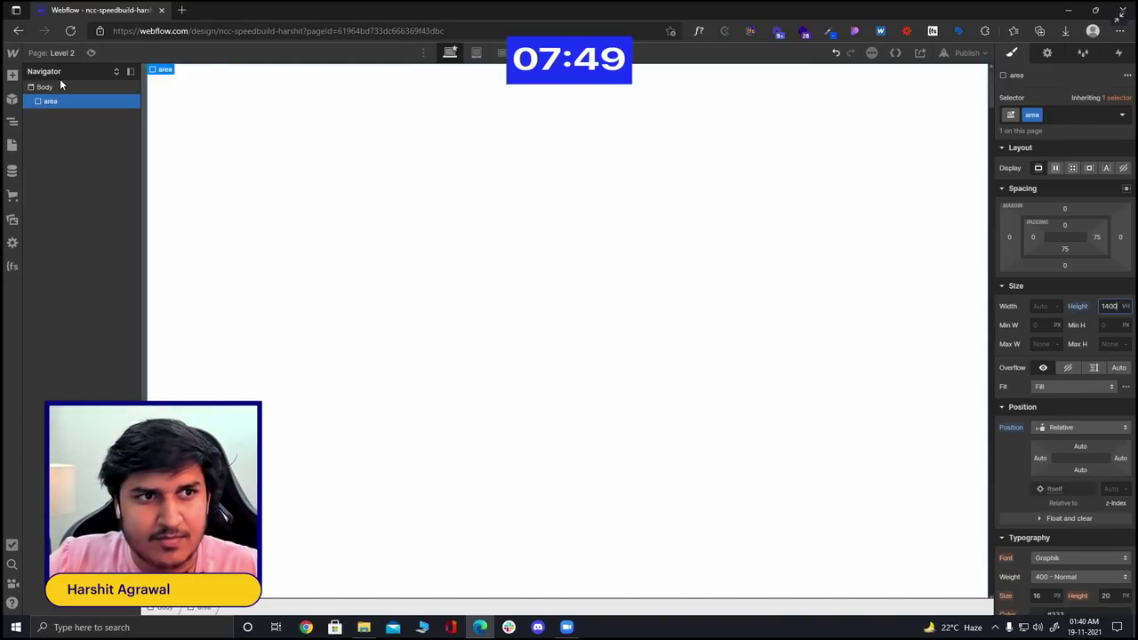
- Apply the existing class b1 to the body of the Level 2 page
{"action": "left_click", "coordinate": [54, 87]}
{"action": "left_click", "coordinate": [1066, 115]}
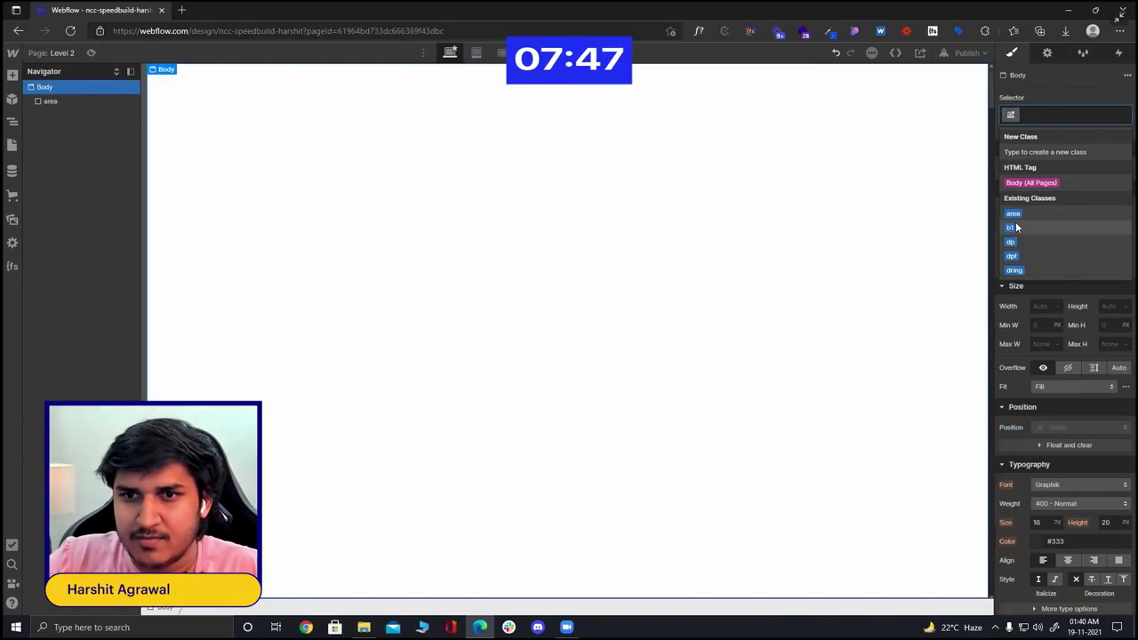
{"action": "left_click", "coordinate": [1016, 227]}
- Add a div block inside the b1 body and give it the class b2
{"action": "left_click", "coordinate": [55, 101]}
{"action": "left_click", "coordinate": [44, 86]}
{"action": "key", "text": "ctrl+e"}
{"action": "type", "text": "div"}
{"action": "key", "text": "Return"}
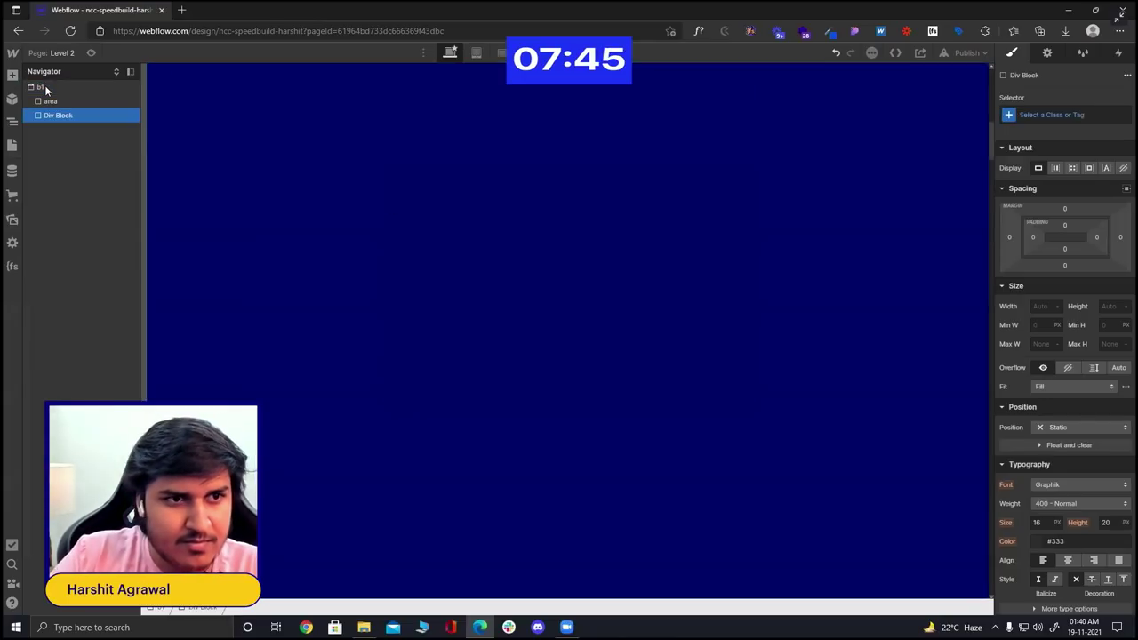
{"action": "key", "text": "ctrl+Return"}
{"action": "type", "text": "b2"}
{"action": "key", "text": "Return"}
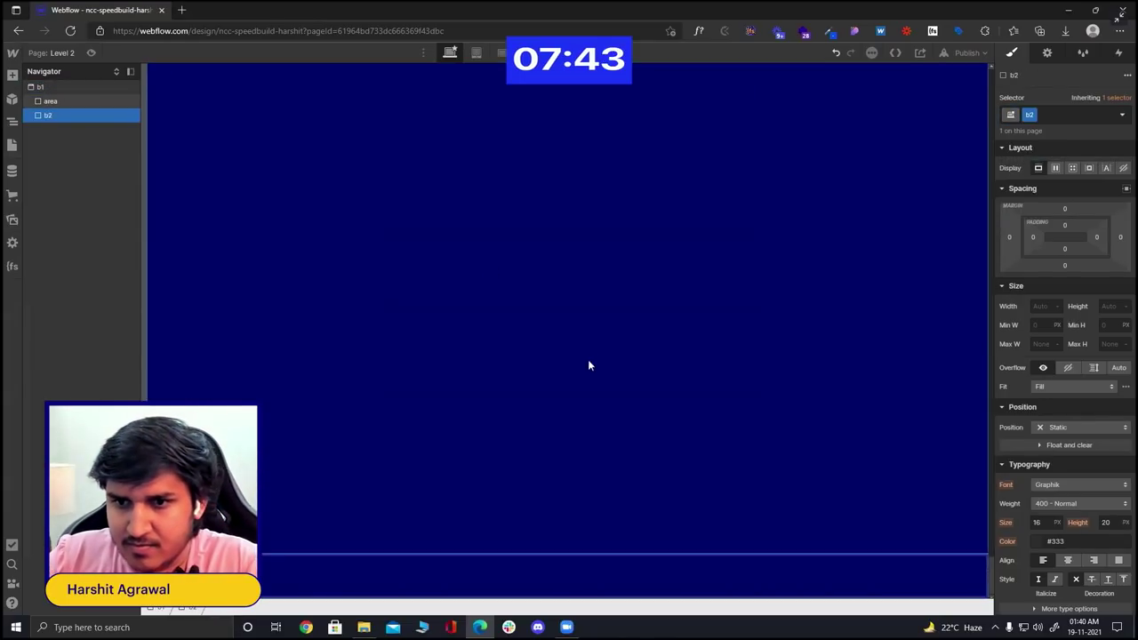
- Give the b2 block a fixed position covering the full viewport, with a z-index of 20
{"action": "left_click", "coordinate": [1082, 427]}
{"action": "left_click", "coordinate": [1062, 473]}
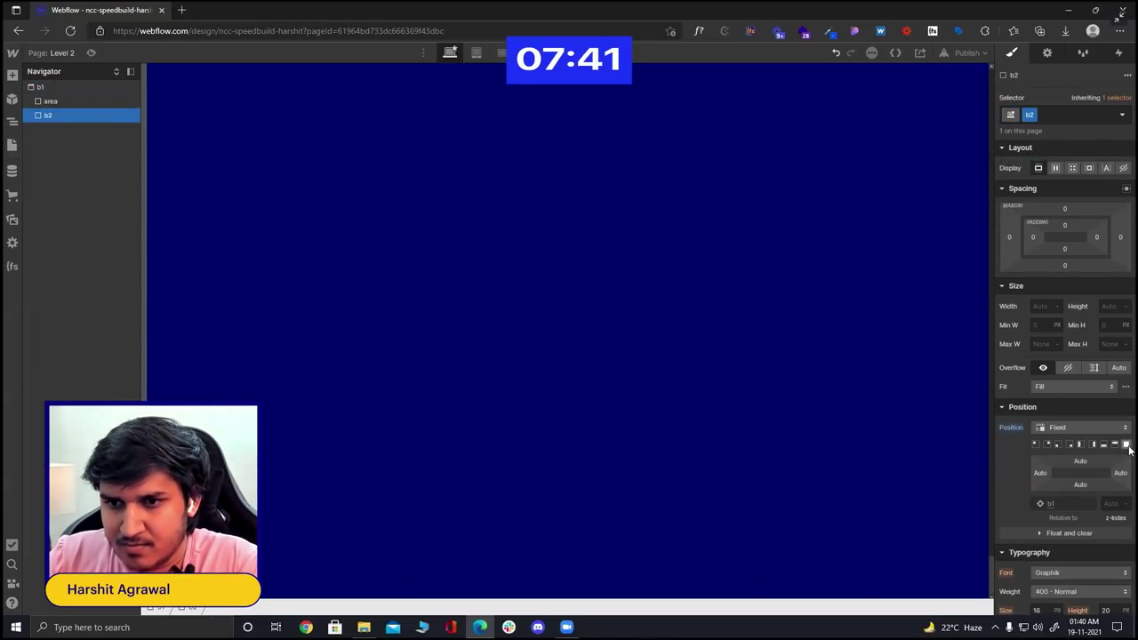
{"action": "left_click", "coordinate": [1126, 444]}
{"action": "left_click", "coordinate": [1108, 504]}
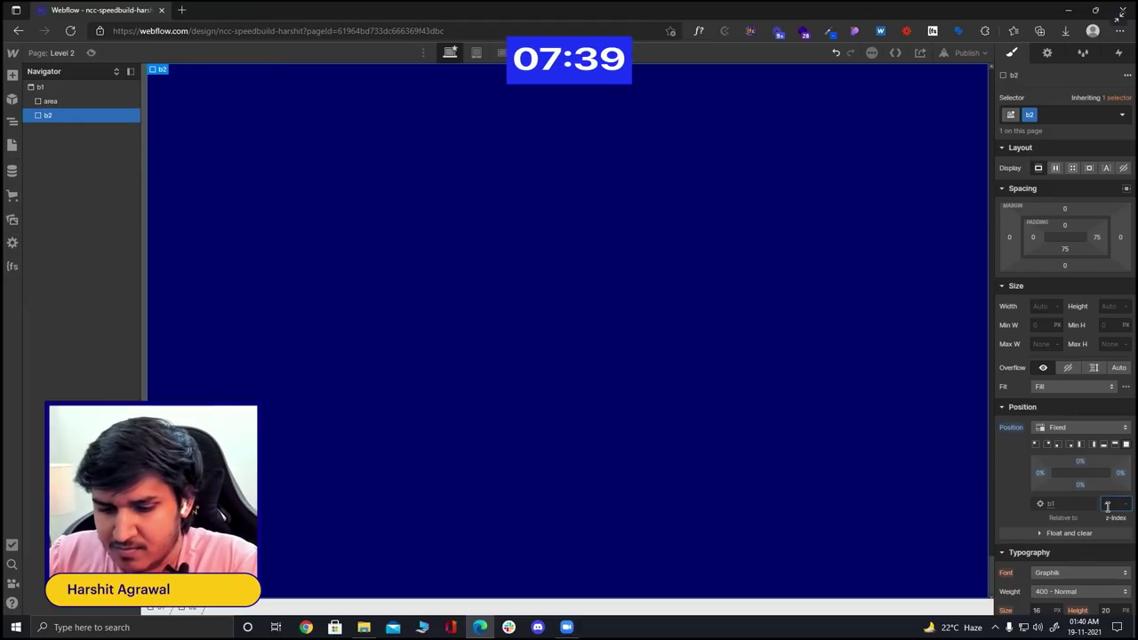
{"action": "type", "text": "-1"}
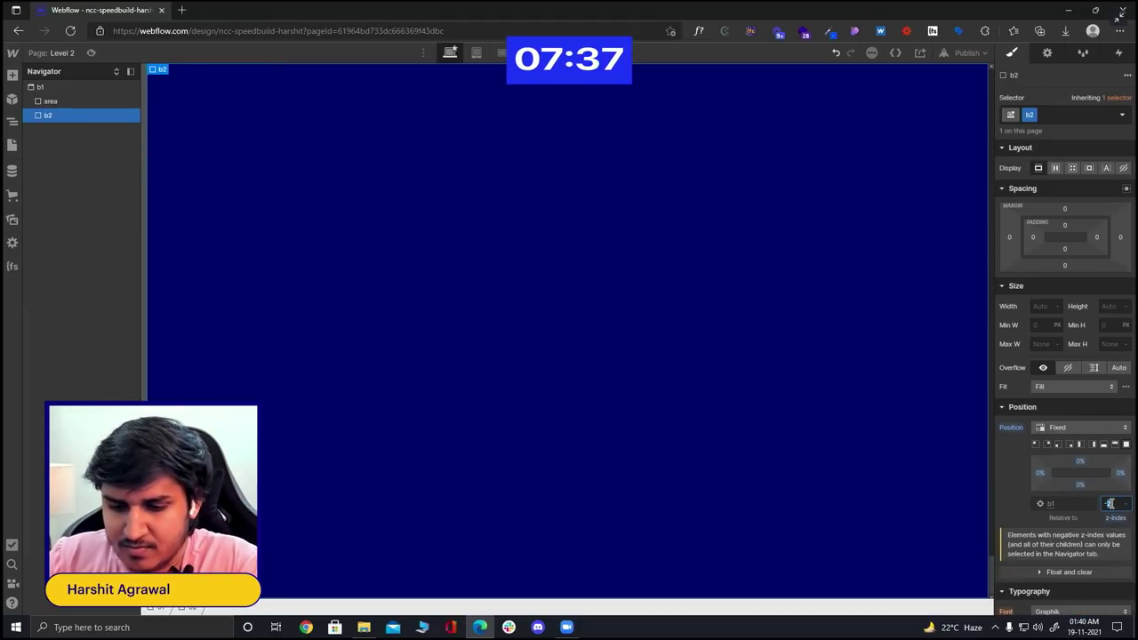
{"action": "key", "text": "BackSpace"}
{"action": "key", "text": "BackSpace"}
{"action": "type", "text": "20"}
- Add fbg.svg as b2's background image, sized to cover and positioned at the center
{"action": "scroll", "coordinate": [1098, 409], "scroll_direction": "down", "scroll_amount": 4}
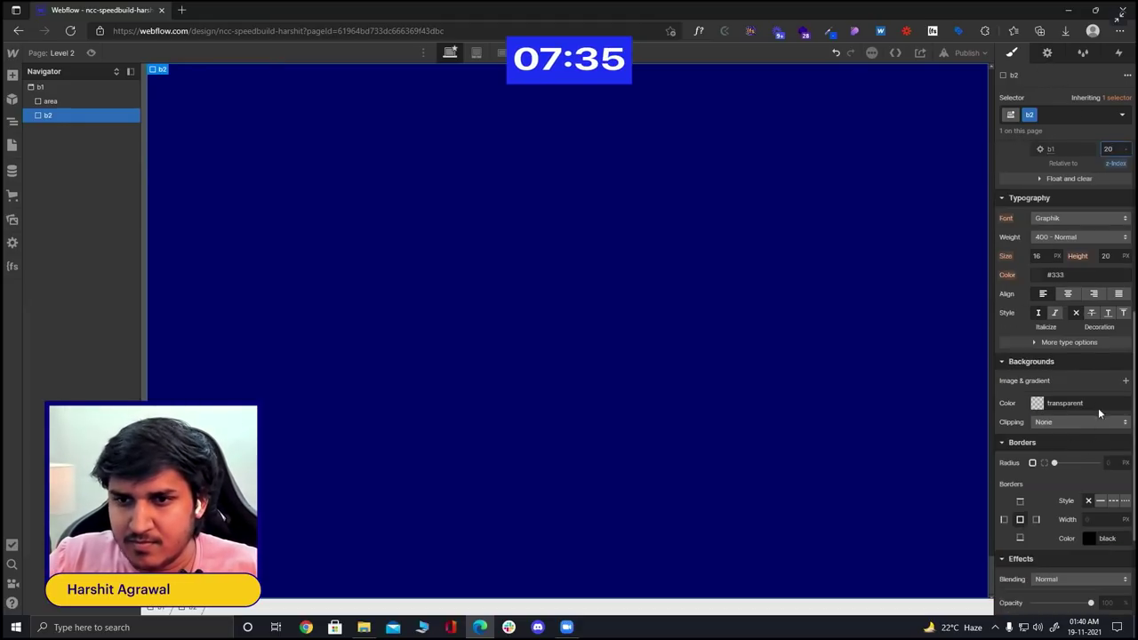
{"action": "left_click", "coordinate": [1125, 380]}
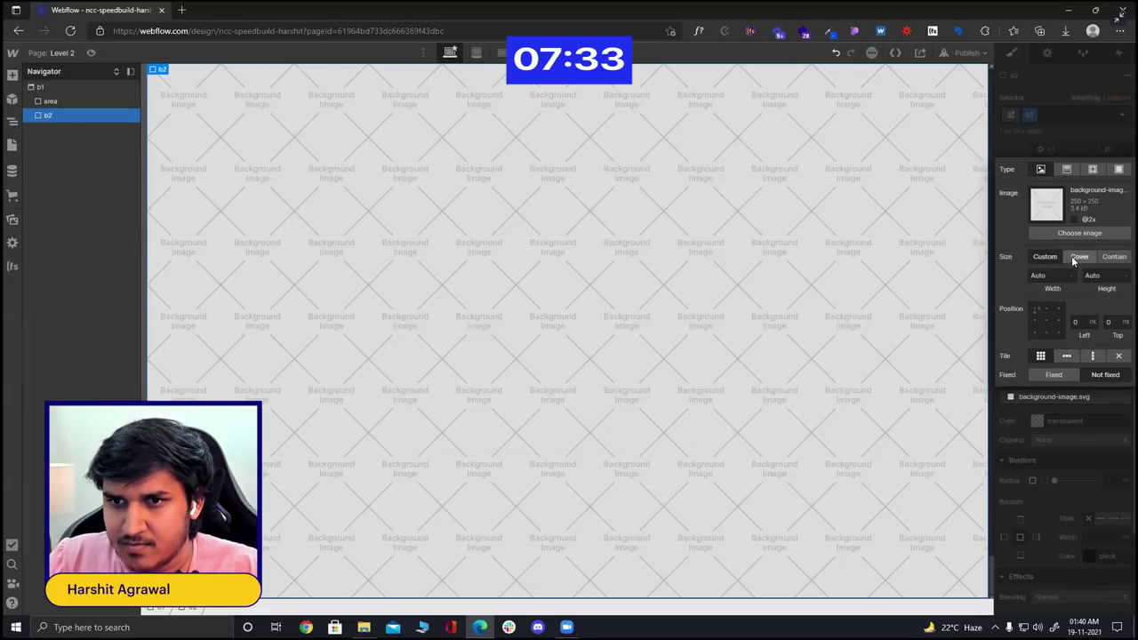
{"action": "left_click", "coordinate": [1071, 256]}
{"action": "left_click", "coordinate": [1047, 321]}
{"action": "left_click", "coordinate": [1068, 234]}
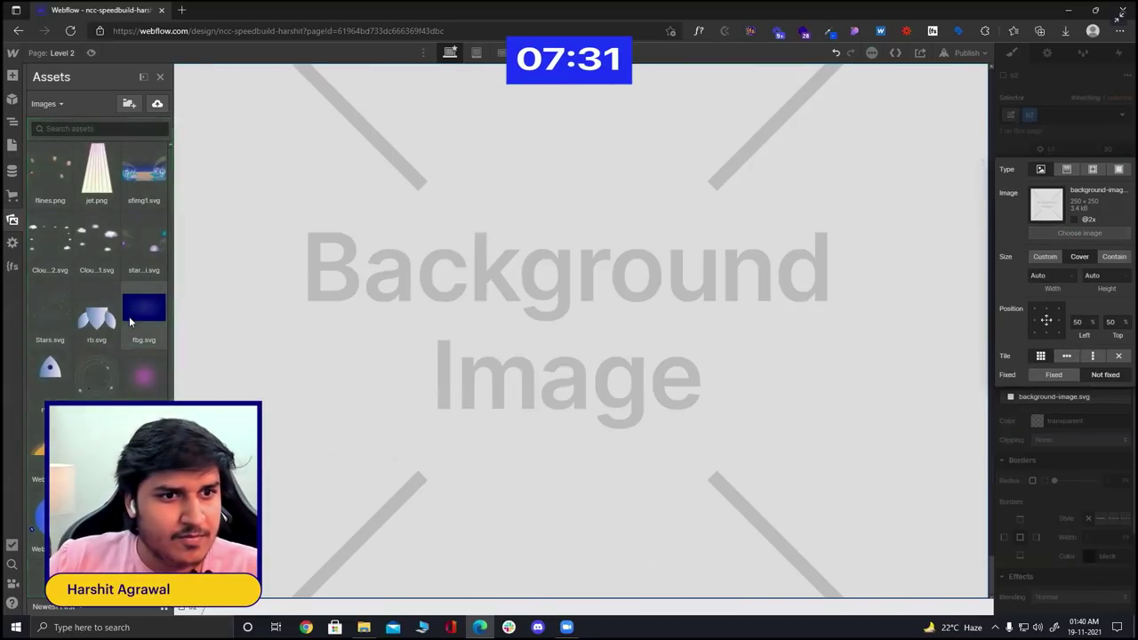
{"action": "left_click", "coordinate": [128, 316]}
- Add a div block inside the area block and give it the class sw
{"action": "left_click", "coordinate": [50, 102]}
{"action": "key", "text": "ctrl+e"}
{"action": "type", "text": "di"}
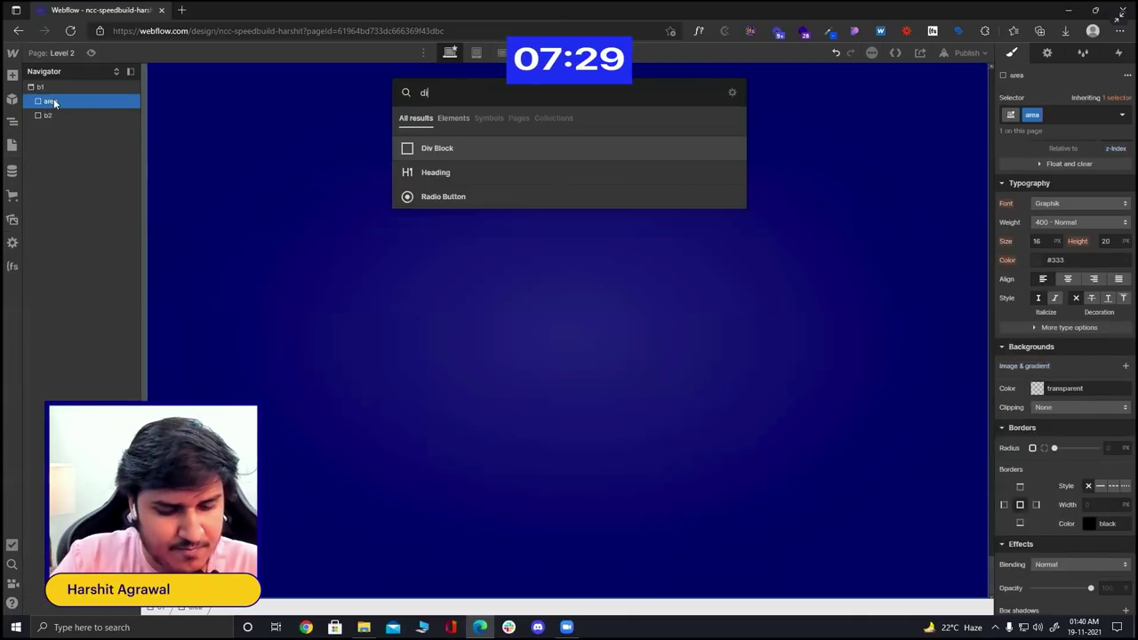
{"action": "key", "text": "Return"}
{"action": "key", "text": "ctrl+Return"}
{"action": "type", "text": "sw"}
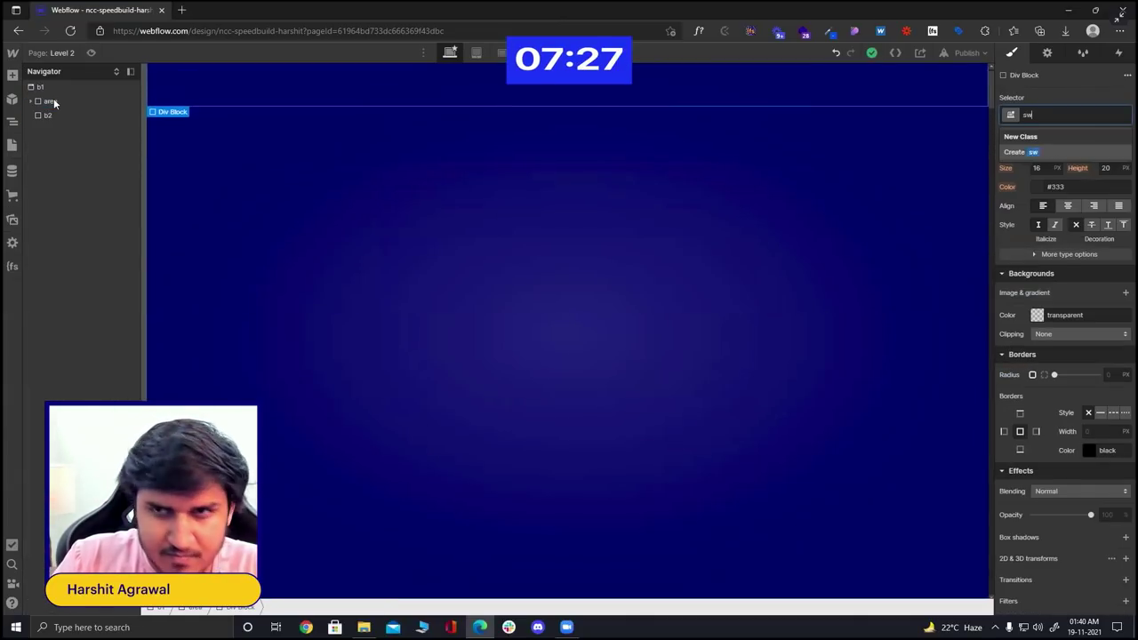
{"action": "key", "text": "Return"}
- Move b2 above the area block and set the sw block's height to 25%
{"action": "left_click_drag", "start_coordinate": [35, 114], "coordinate": [34, 96]}
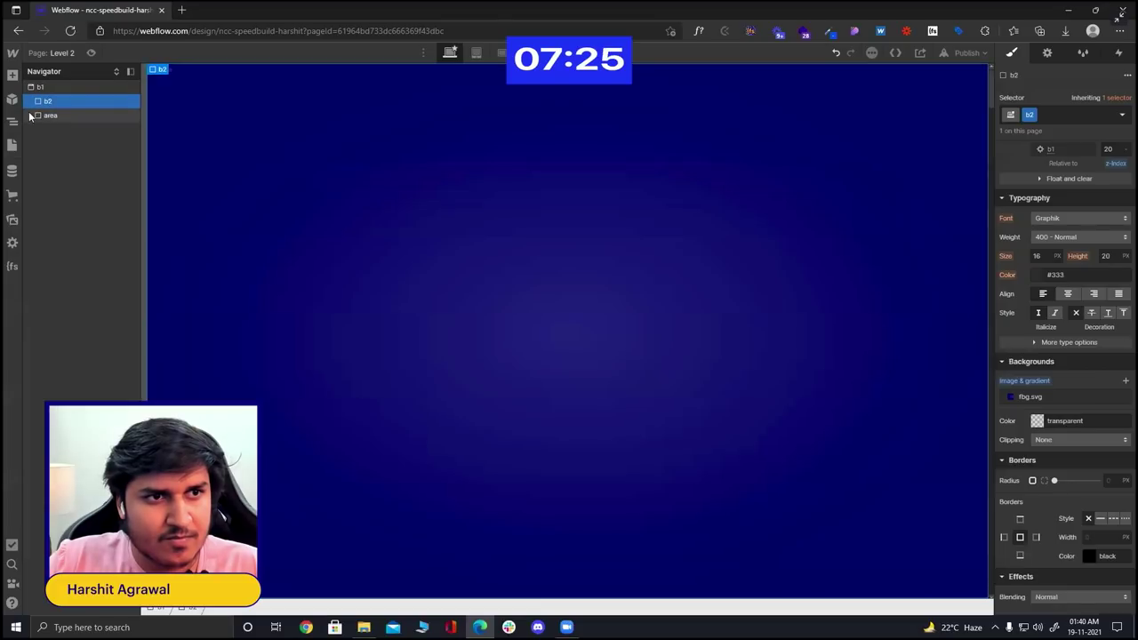
{"action": "left_click", "coordinate": [50, 130]}
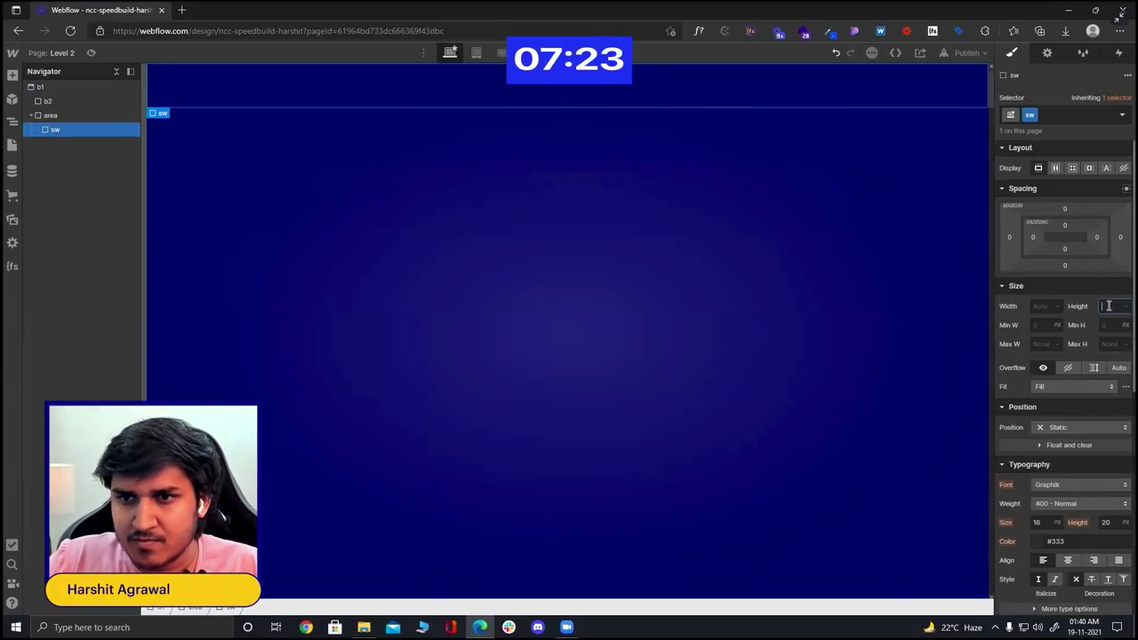
{"action": "type", "text": "25"}
{"action": "key", "text": "Return"}
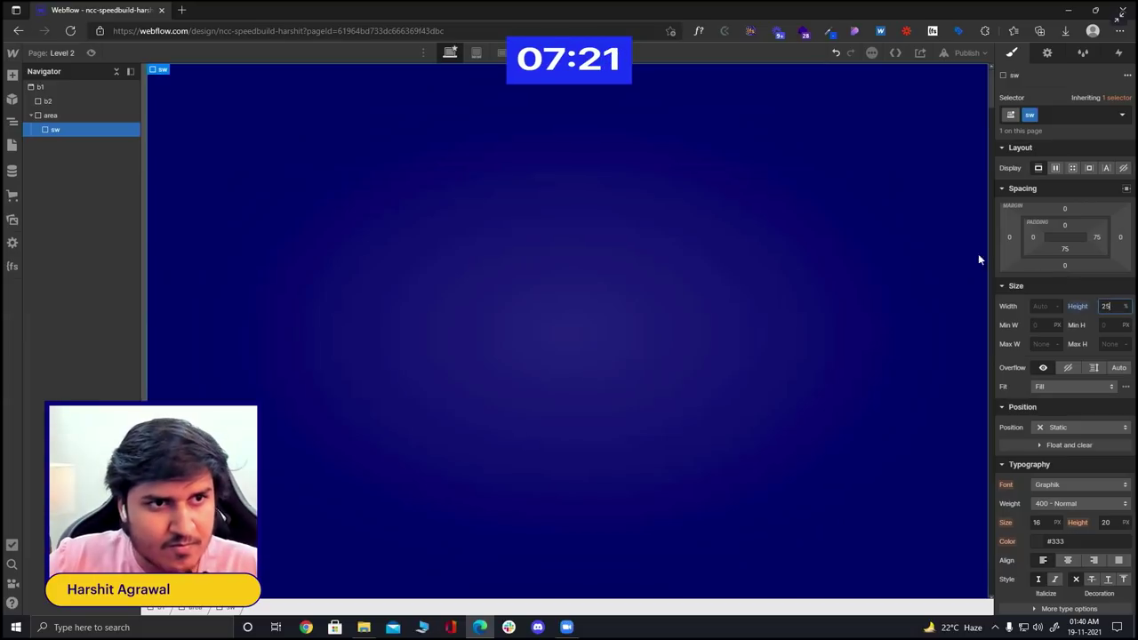
{"action": "left_click", "coordinate": [80, 100]}
{"action": "left_click", "coordinate": [86, 129]}
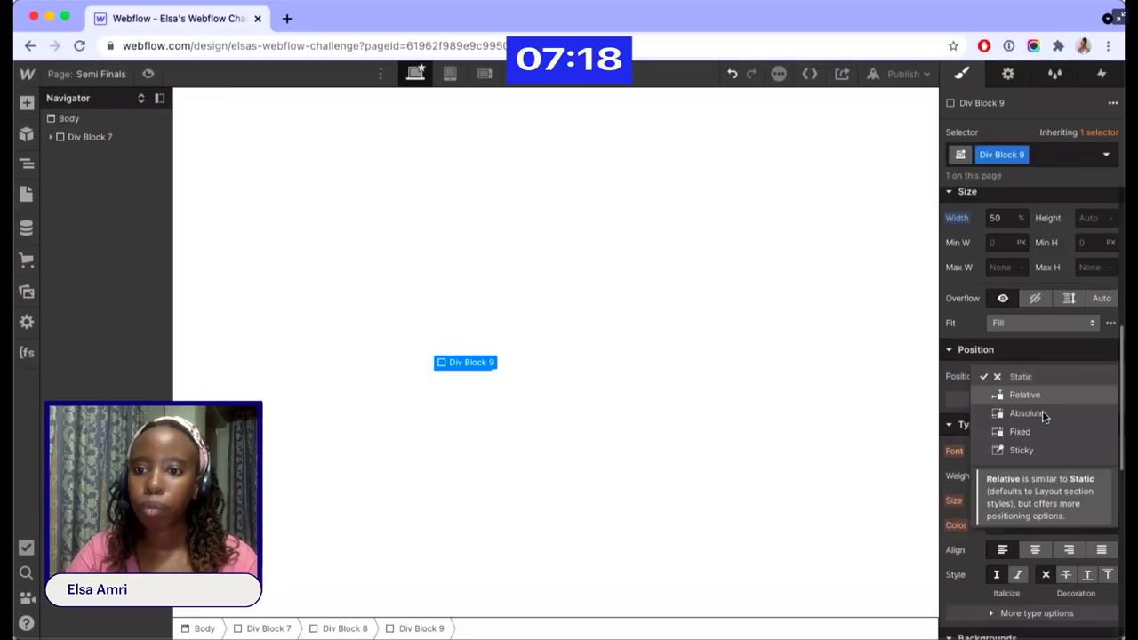
- On the Semi Finals page, set Div Block 9 to relative position with a top offset of 115 and a z-index of 2
{"action": "left_click", "coordinate": [1027, 395]}
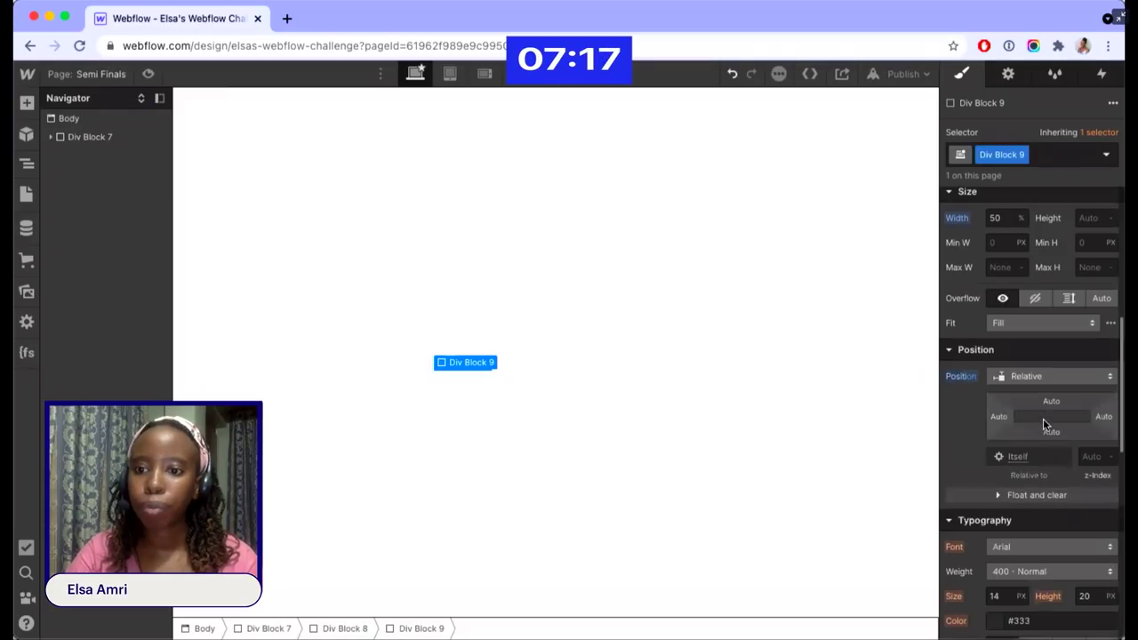
{"action": "left_click", "coordinate": [1051, 402]}
{"action": "key", "text": "Escape"}
{"action": "left_click", "coordinate": [1051, 402]}
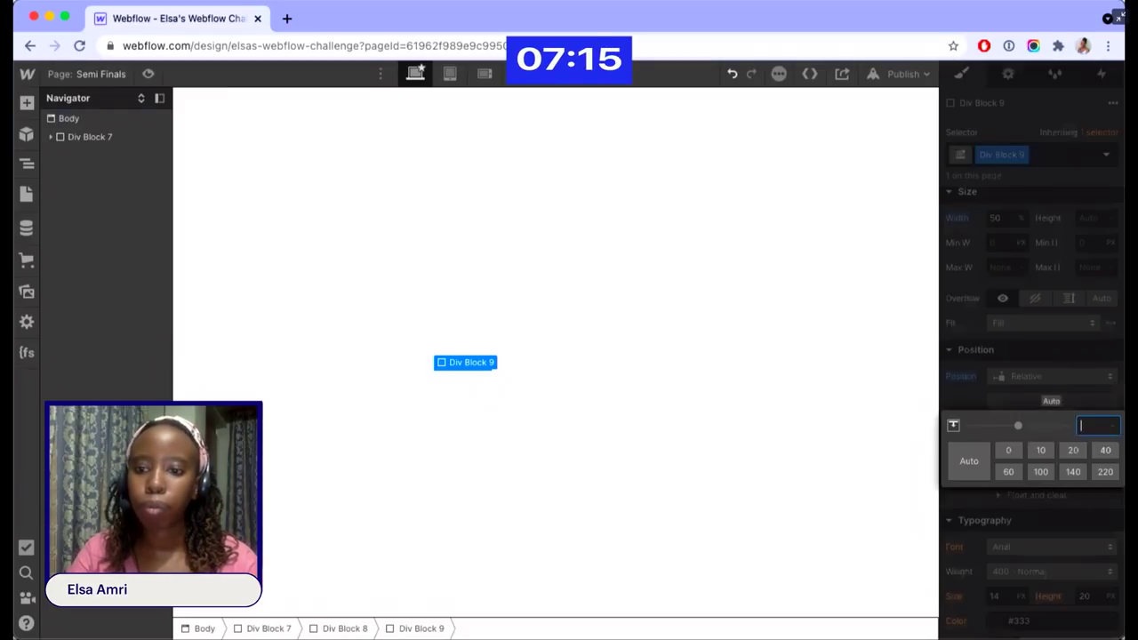
{"action": "key", "text": "Return"}
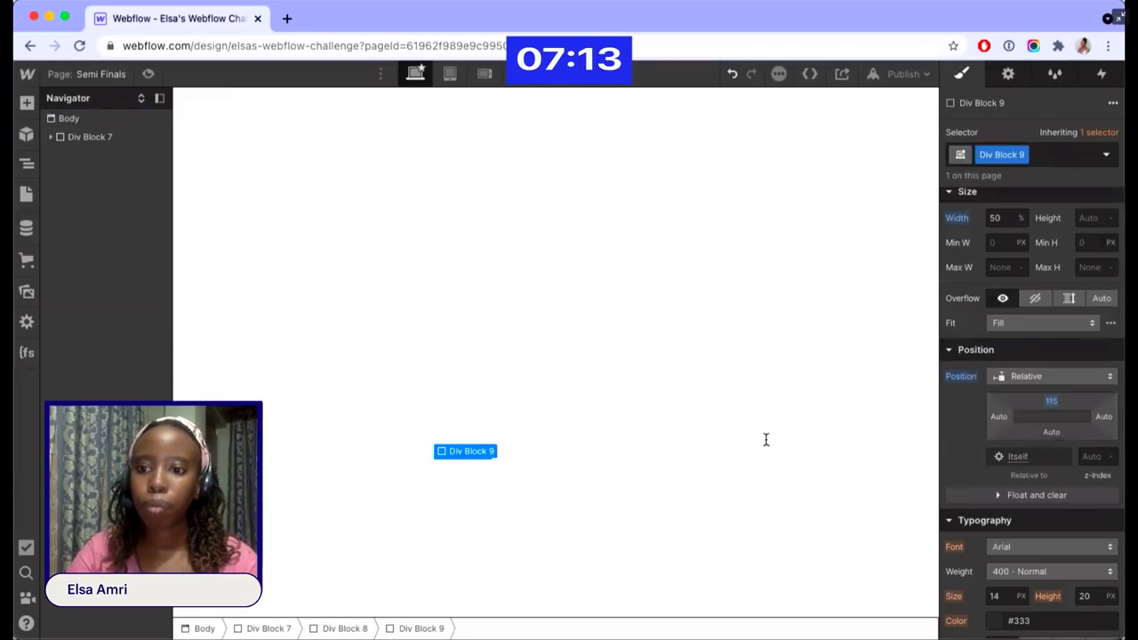
{"action": "left_click", "coordinate": [1096, 456]}
{"action": "type", "text": "2"}
{"action": "key", "text": "Return"}
- Add a div block inside Div Block 9 and set its width
{"action": "key", "text": "super+e"}
{"action": "key", "text": "Escape"}
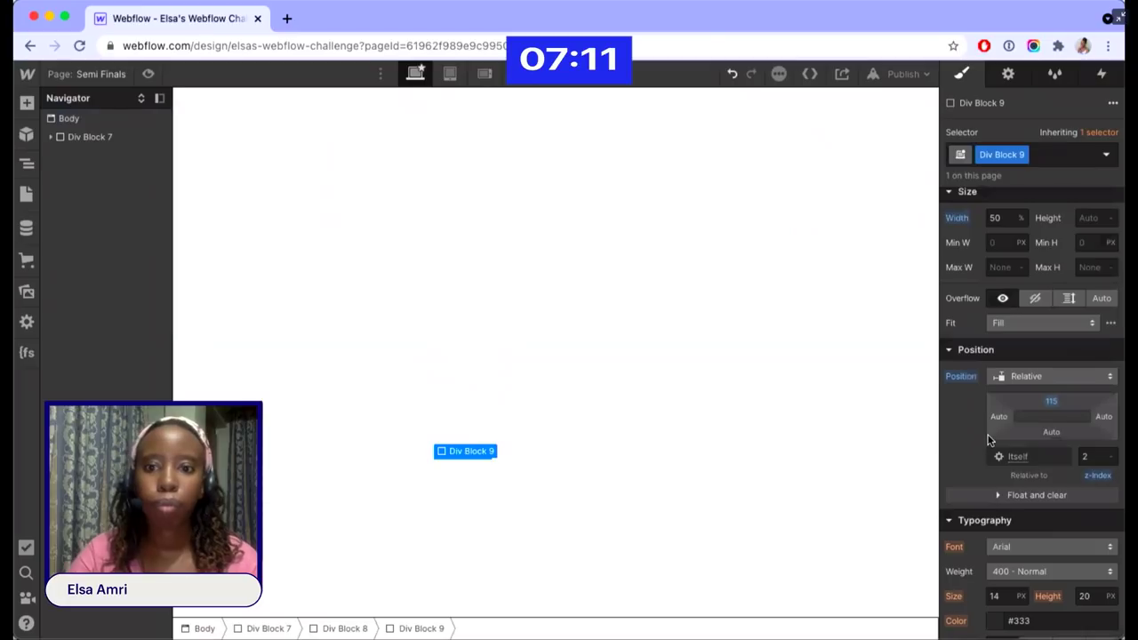
{"action": "scroll", "coordinate": [991, 436], "scroll_direction": "up", "scroll_amount": 2}
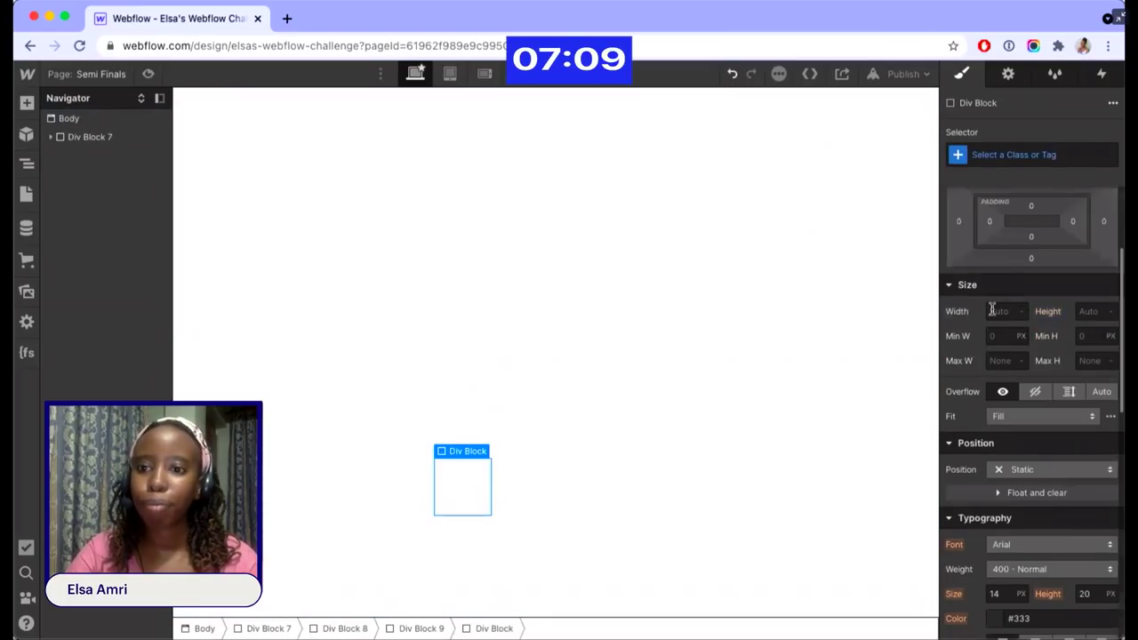
{"action": "key", "text": "Tab"}
- Give Div Block 10 a solid 7 px dark turquoise top border and a corner radius of 100 px
{"action": "scroll", "coordinate": [1031, 409], "scroll_direction": "down", "scroll_amount": 10}
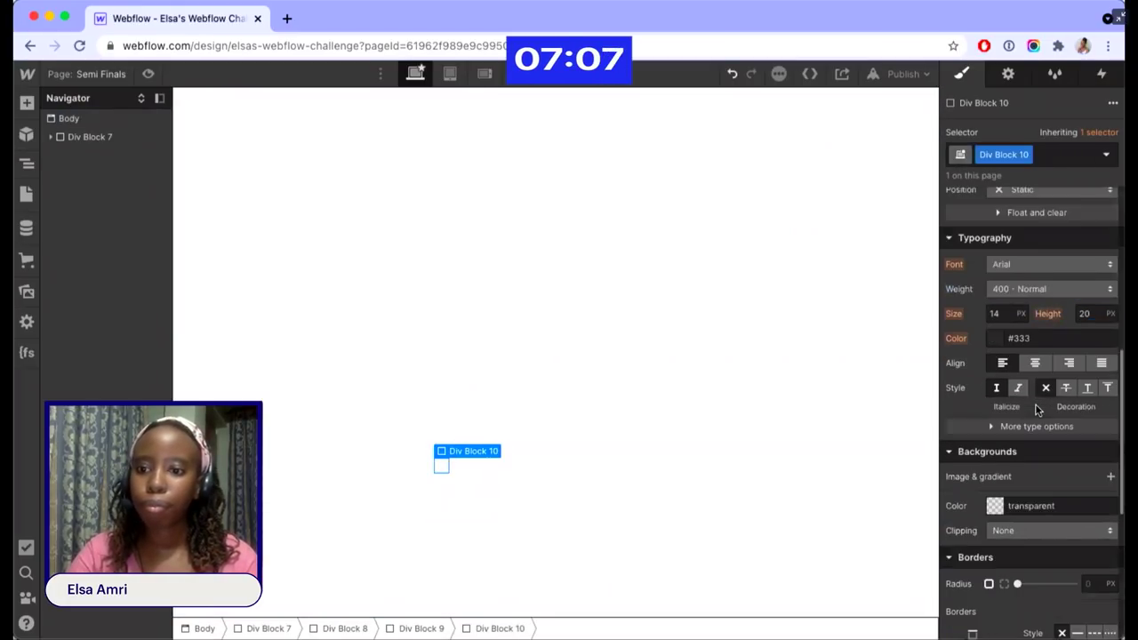
{"action": "left_click", "coordinate": [975, 289]}
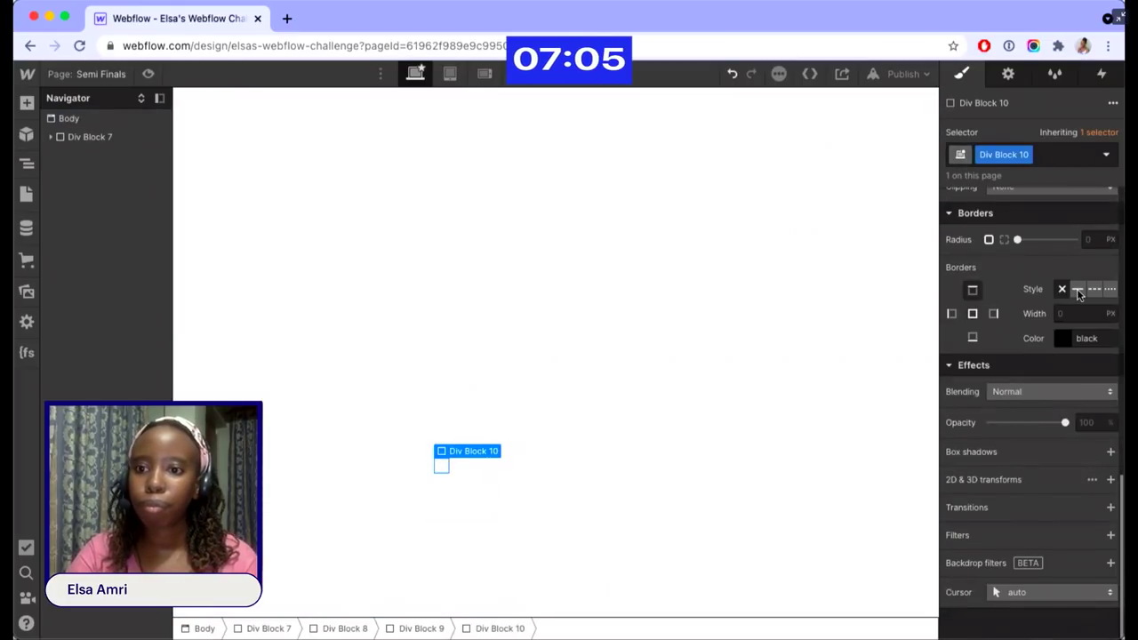
{"action": "left_click", "coordinate": [1077, 289]}
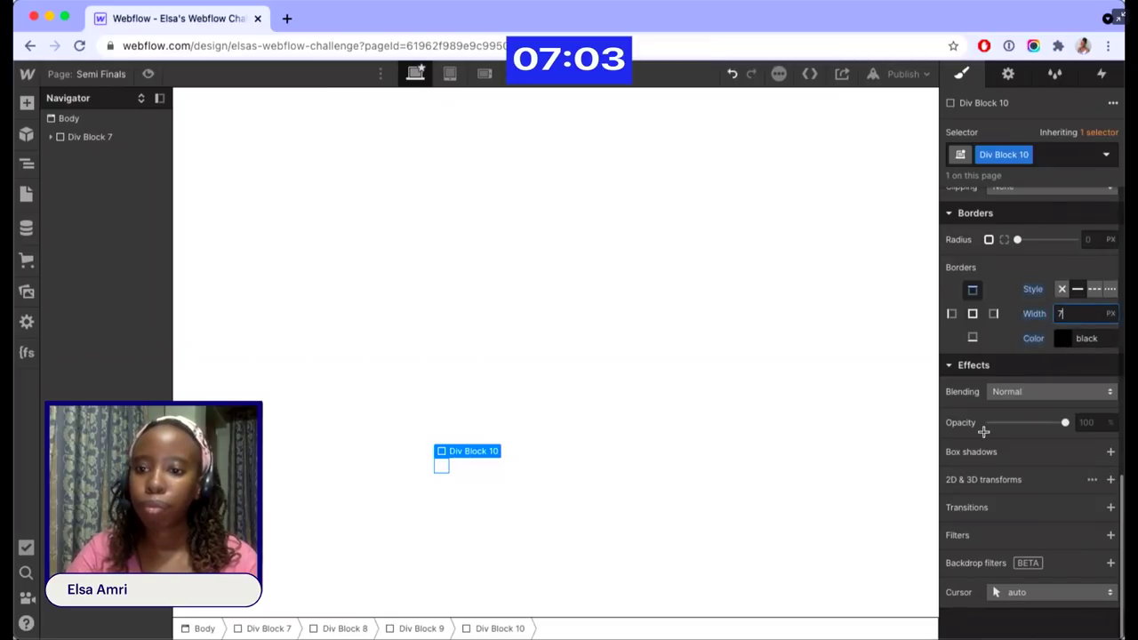
{"action": "type", "text": "7"}
{"action": "key", "text": "Tab"}
{"action": "left_click", "coordinate": [1044, 579]}
{"action": "left_click", "coordinate": [1066, 247]}
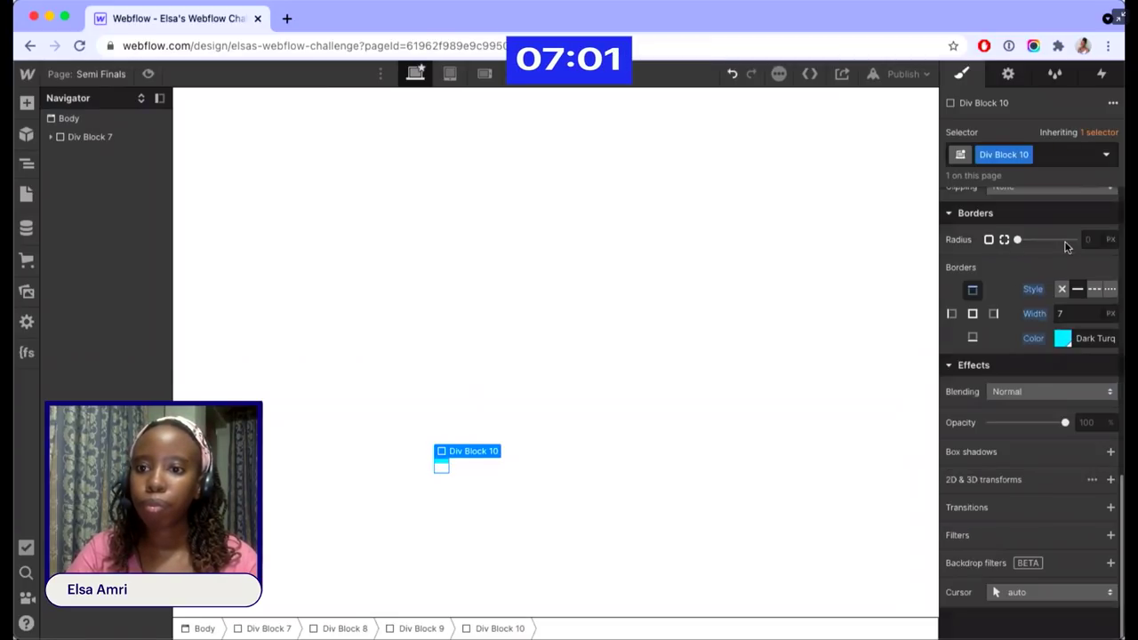
{"action": "left_click", "coordinate": [1088, 240]}
{"action": "type", "text": "100"}
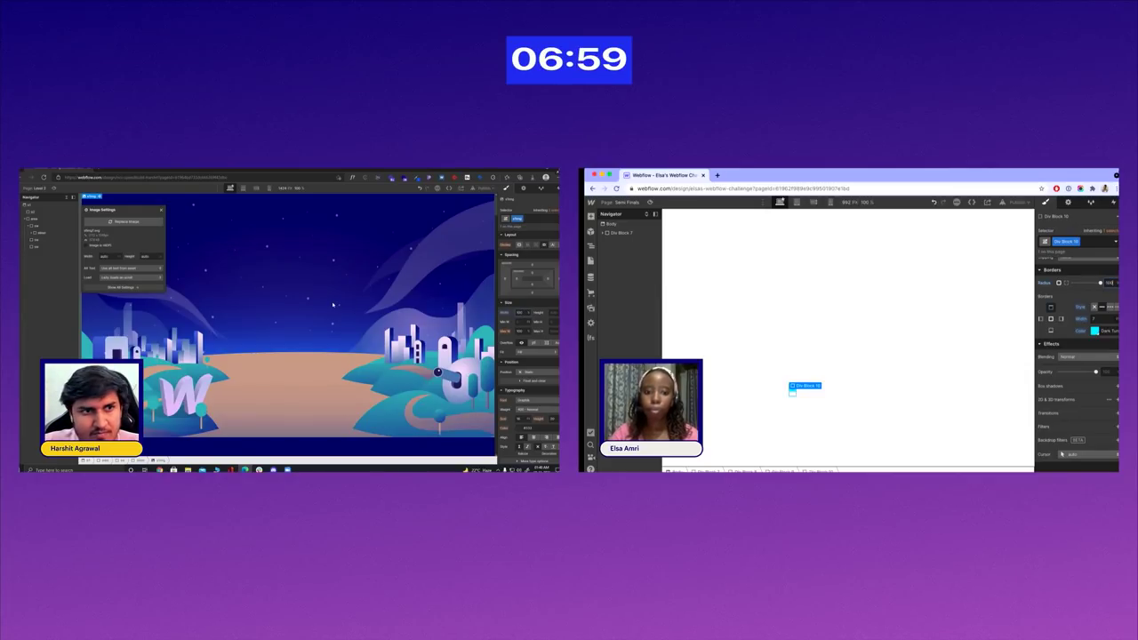
- Make the Level 2 siiner block a bottom-aligned horizontal flexbox, and duplicate Div Block 10 inside Div Block 9 on the Semi Finals page
{"action": "left_click", "coordinate": [56, 233]}
{"action": "left_click", "coordinate": [528, 244]}
{"action": "key", "text": "Return"}
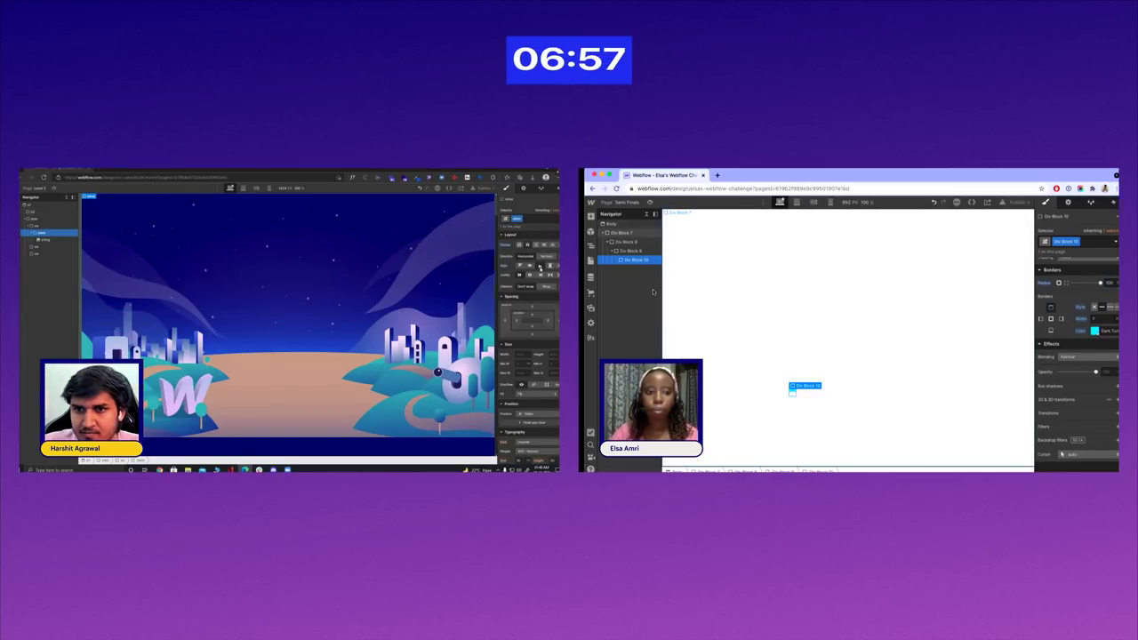
{"action": "key", "text": "super+v"}
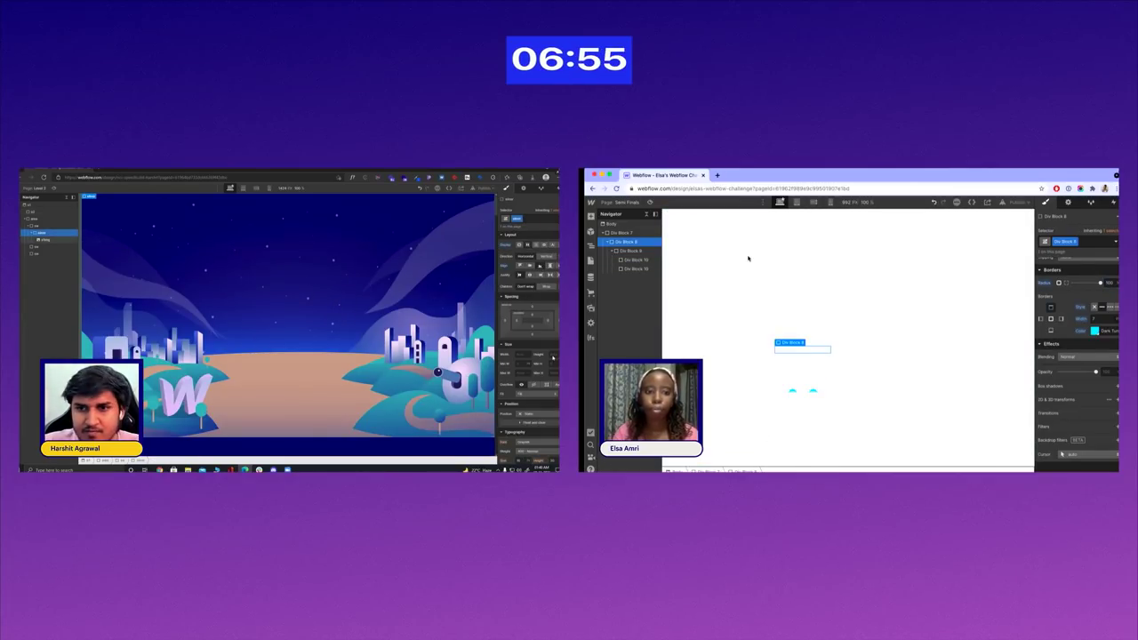
- Make the siiner block sticky with 100 VH height and hidden overflow, and add the robot image to Div Block 8 on the other page
{"action": "key", "text": "super+e"}
{"action": "left_click", "coordinate": [537, 413]}
{"action": "type", "text": "image"}
{"action": "left_click", "coordinate": [533, 455]}
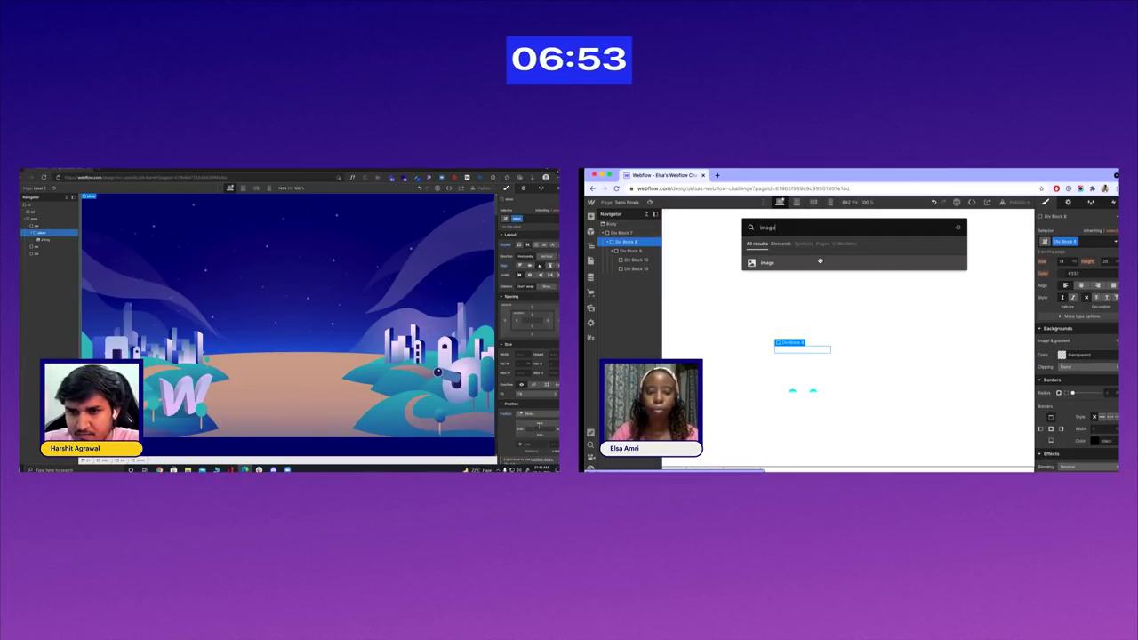
{"action": "left_click", "coordinate": [871, 263]}
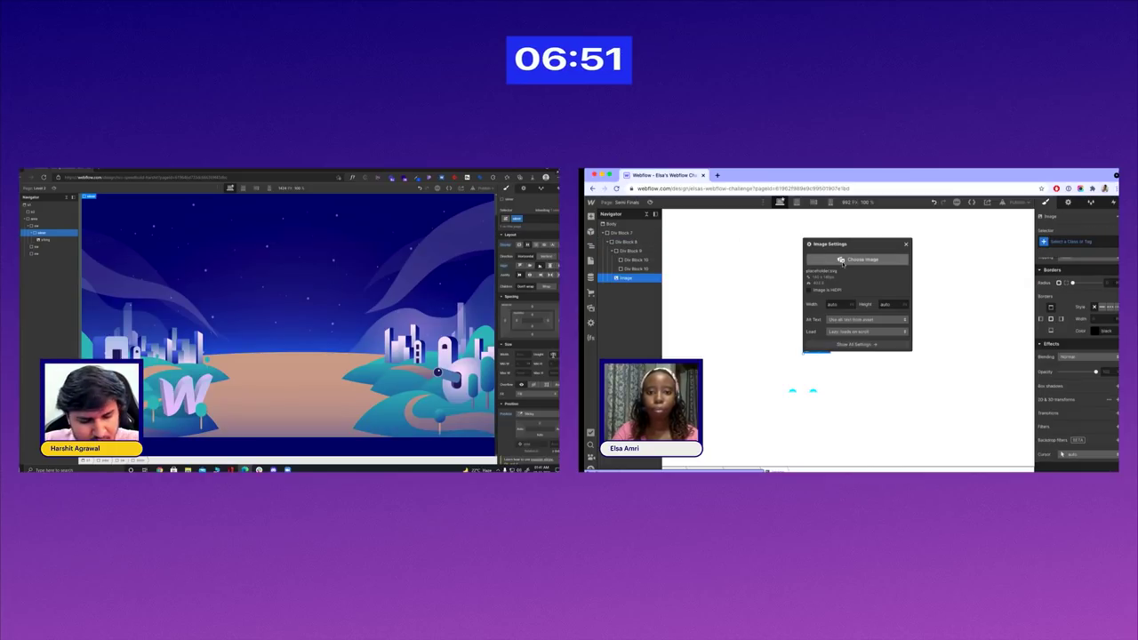
{"action": "key", "text": "j"}
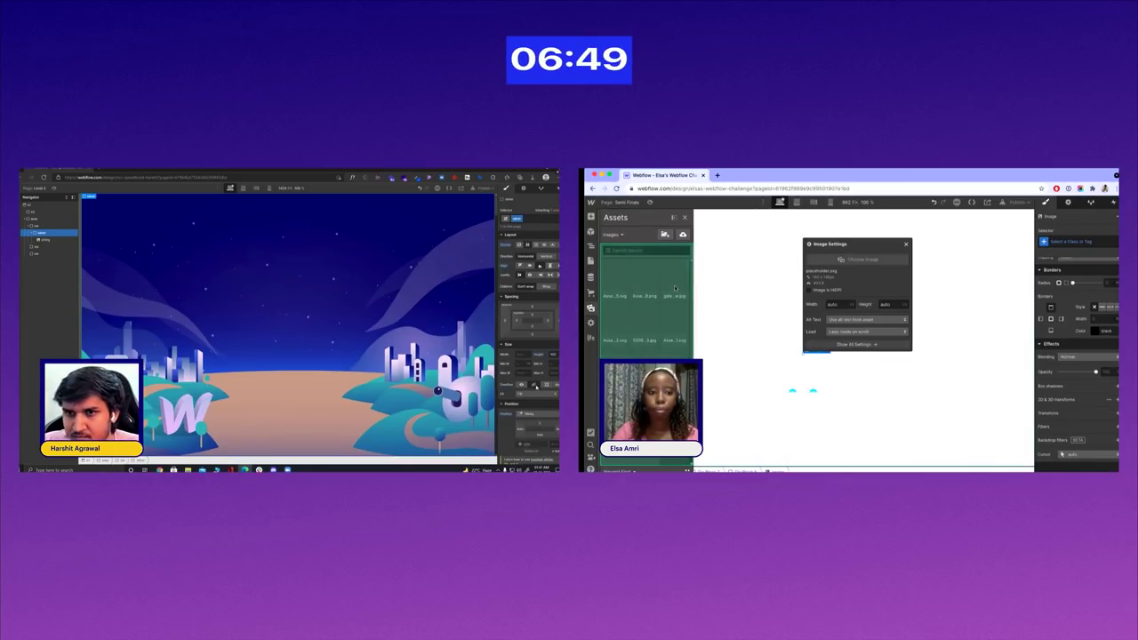
- Place copies of the siiner block in the other two sw blocks and give the second block's image the class cds
{"action": "left_click", "coordinate": [37, 253]}
{"action": "left_click", "coordinate": [28, 247]}
{"action": "scroll", "coordinate": [1079, 311], "scroll_direction": "up", "scroll_amount": 4}
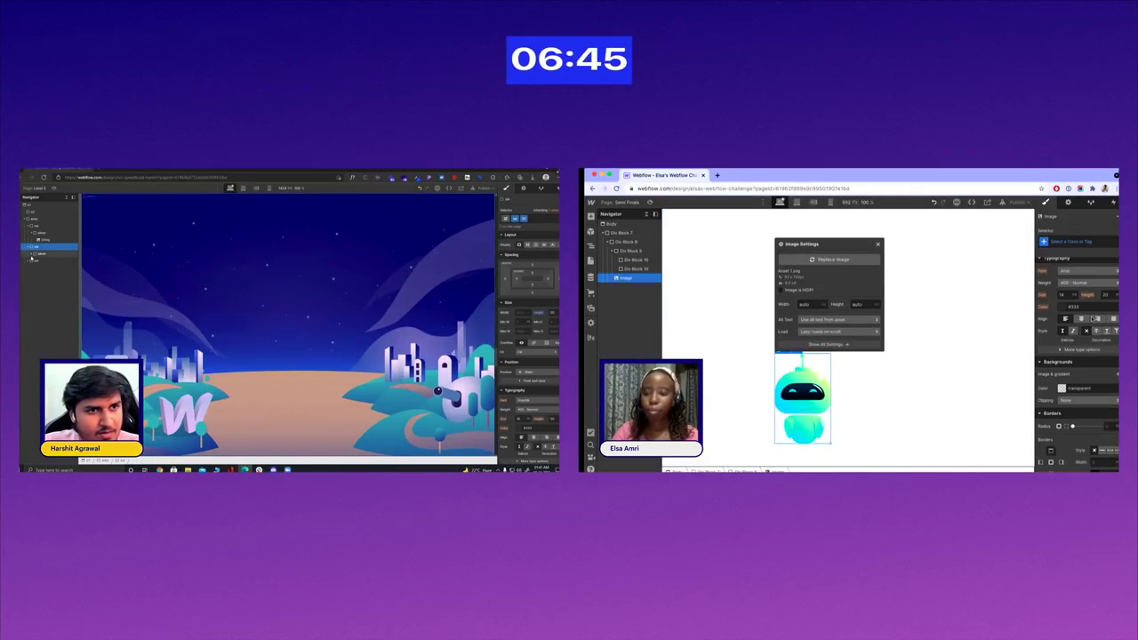
{"action": "left_click", "coordinate": [32, 253]}
{"action": "left_click", "coordinate": [44, 260]}
{"action": "left_click", "coordinate": [520, 220]}
{"action": "left_click", "coordinate": [1079, 309]}
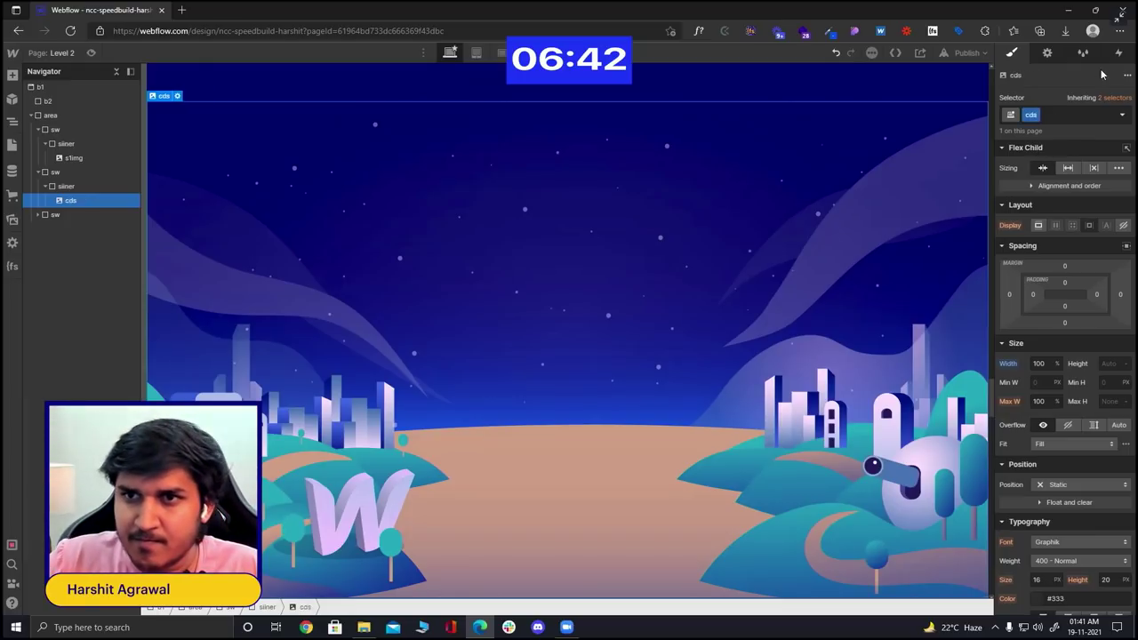
- Replace the cds image on the Level 2 page with the cloud asset ending in 2.svg and reset its width to auto
{"action": "left_click", "coordinate": [1047, 52]}
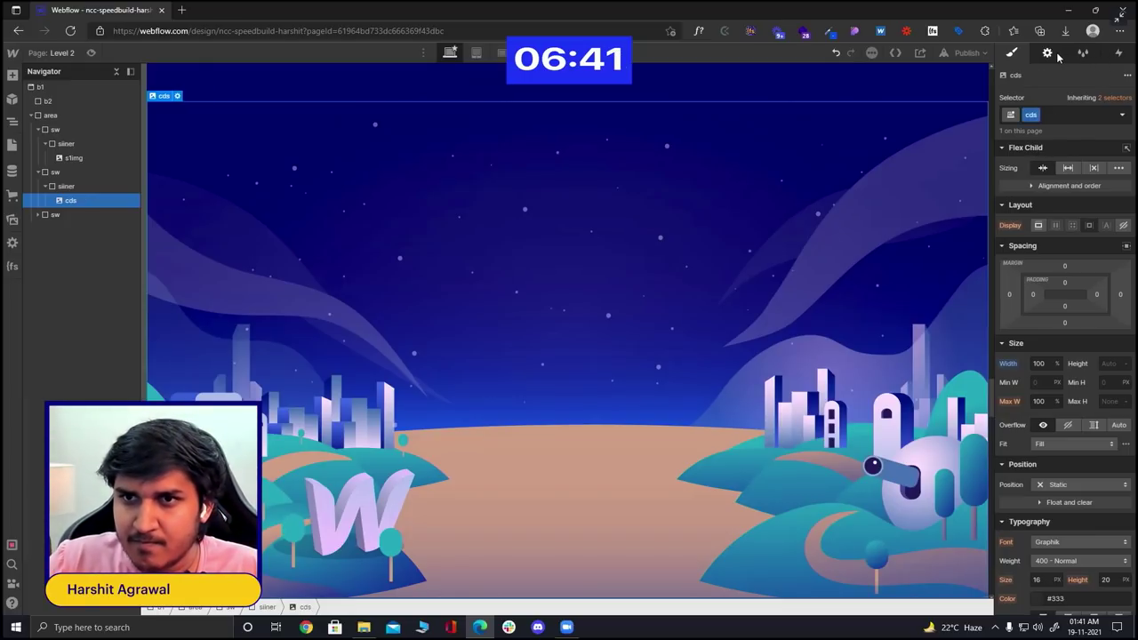
{"action": "left_click", "coordinate": [1052, 136]}
{"action": "left_click", "coordinate": [101, 240]}
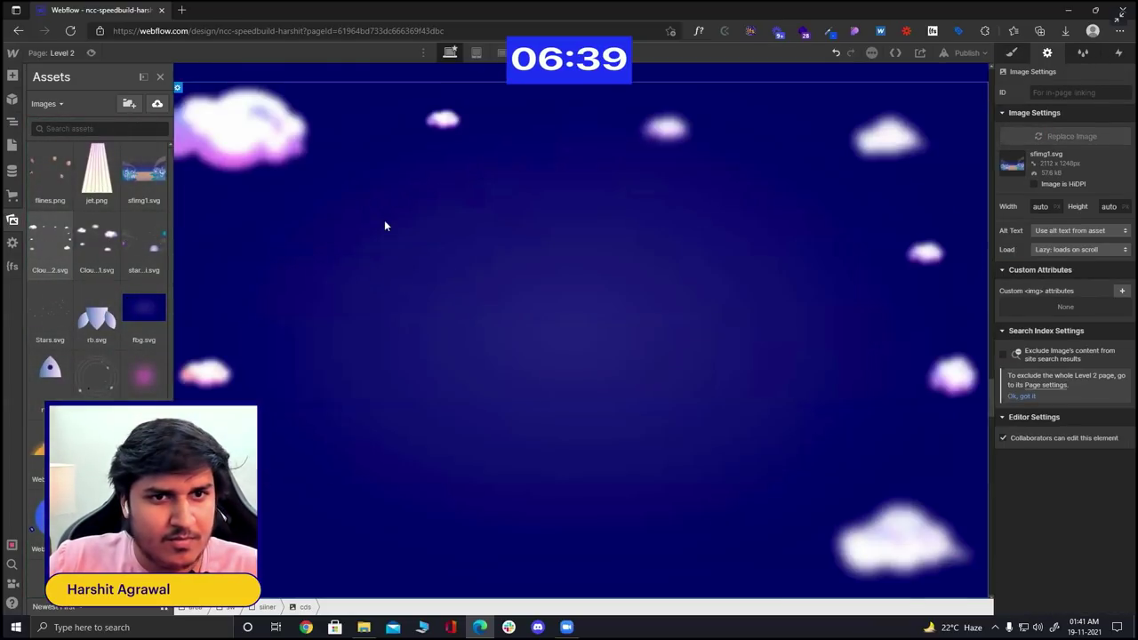
{"action": "left_click", "coordinate": [1012, 52]}
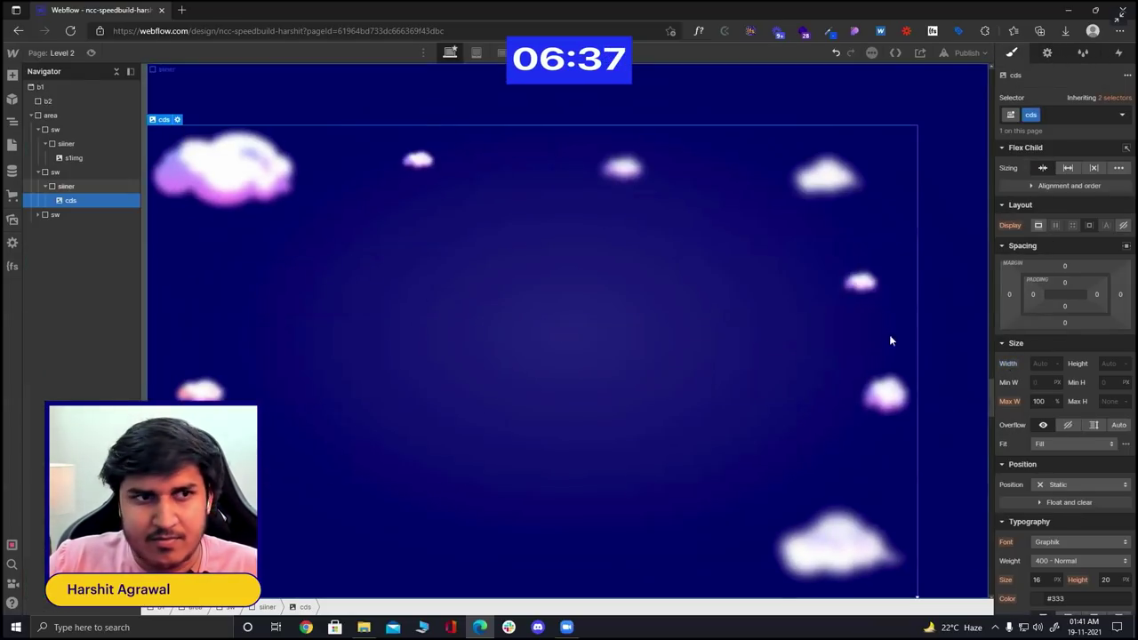
- Add the combo class 2 to the second siiner block and center its children on both axes
{"action": "left_click", "coordinate": [66, 186]}
{"action": "left_click", "coordinate": [1059, 113]}
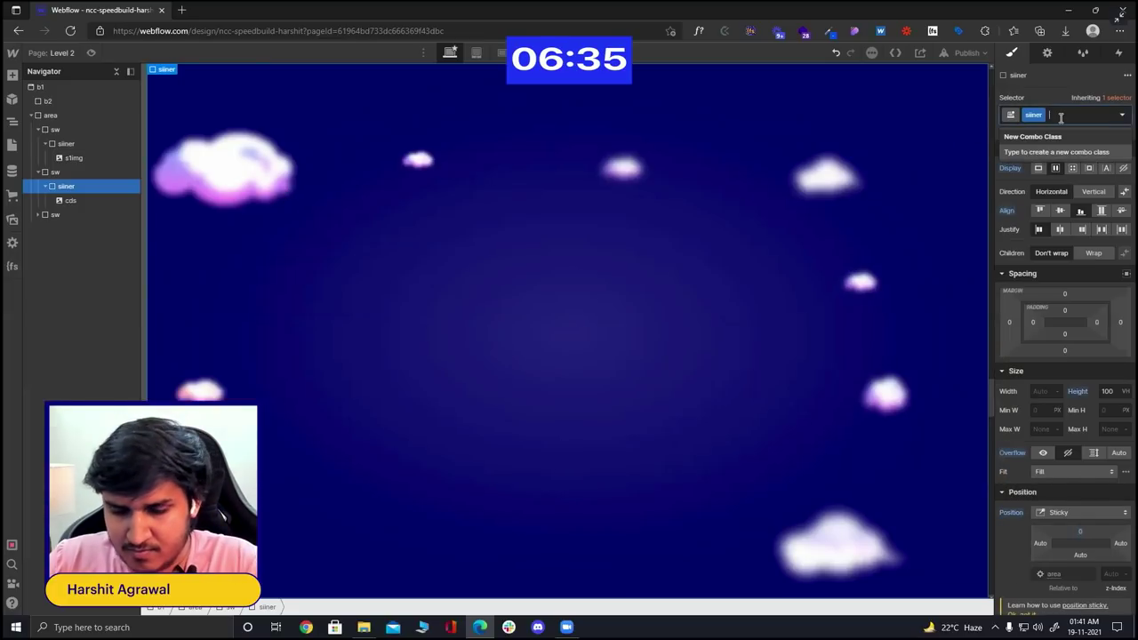
{"action": "type", "text": "2"}
{"action": "key", "text": "Return"}
{"action": "left_click", "coordinate": [1060, 210]}
{"action": "left_click", "coordinate": [1060, 229]}
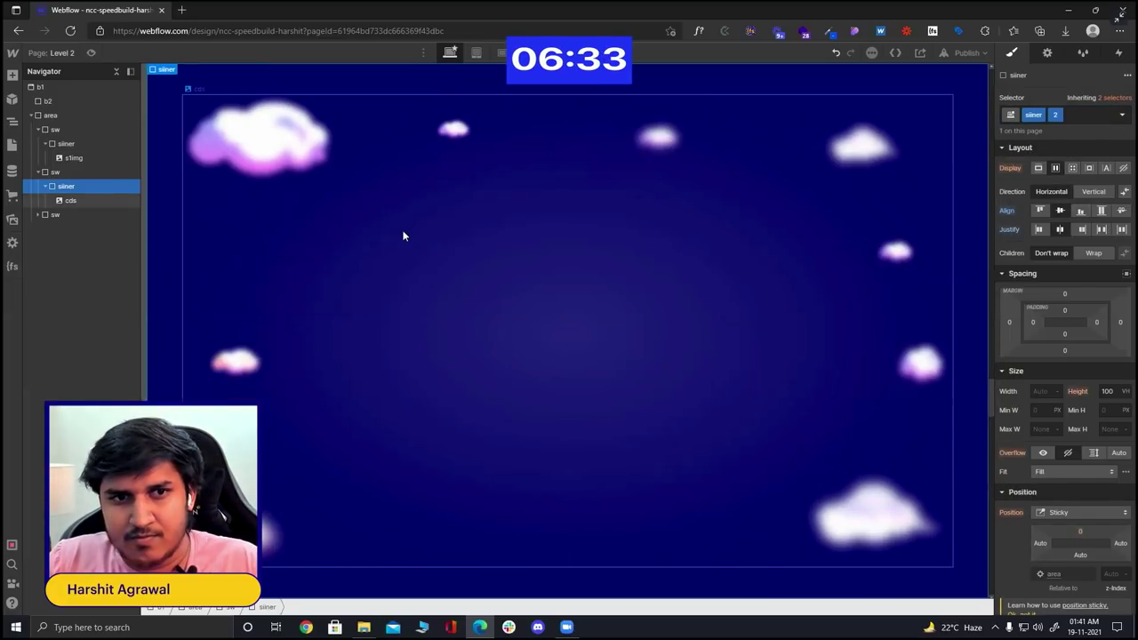
- Duplicate the cds image in the second siiner block, give the copy the combo class 2 and set its position to absolute
{"action": "left_click", "coordinate": [422, 240]}
{"action": "key", "text": "ctrl+c"}
{"action": "key", "text": "ctrl+v"}
{"action": "left_click", "coordinate": [104, 217]}
{"action": "left_click", "coordinate": [1059, 113]}
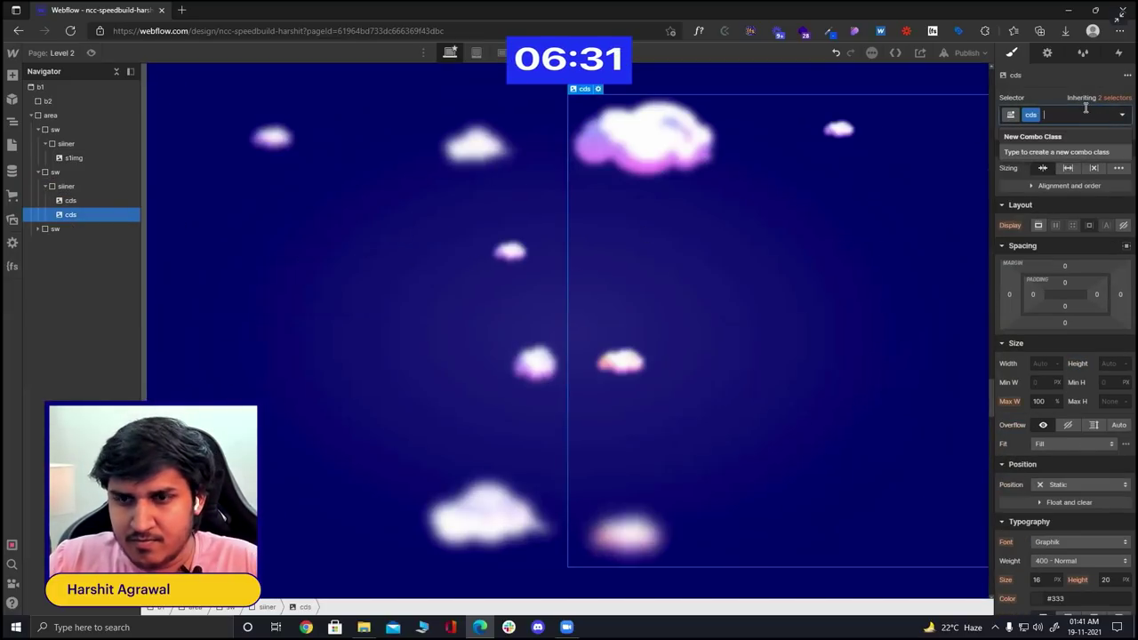
{"action": "type", "text": "2"}
{"action": "key", "text": "Return"}
{"action": "left_click", "coordinate": [1067, 430]}
{"action": "left_click", "coordinate": [1072, 455]}
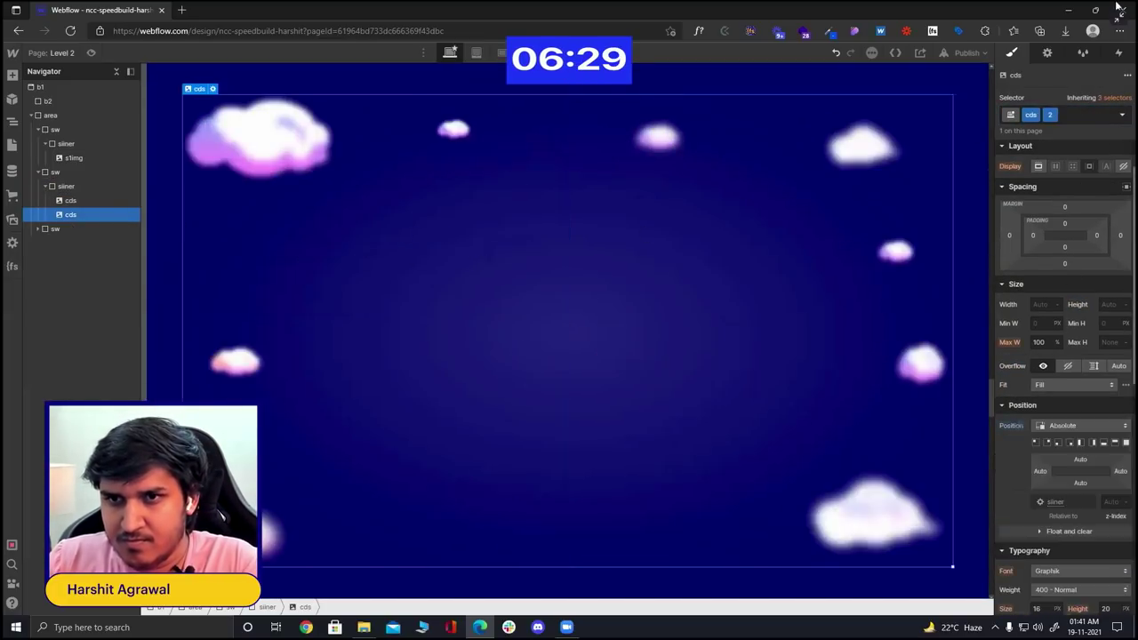
- Replace the picture of the cds 2 image with the asset Clouds1.svg
{"action": "left_click", "coordinate": [1047, 52]}
{"action": "left_click", "coordinate": [1052, 136]}
{"action": "left_click", "coordinate": [100, 237]}
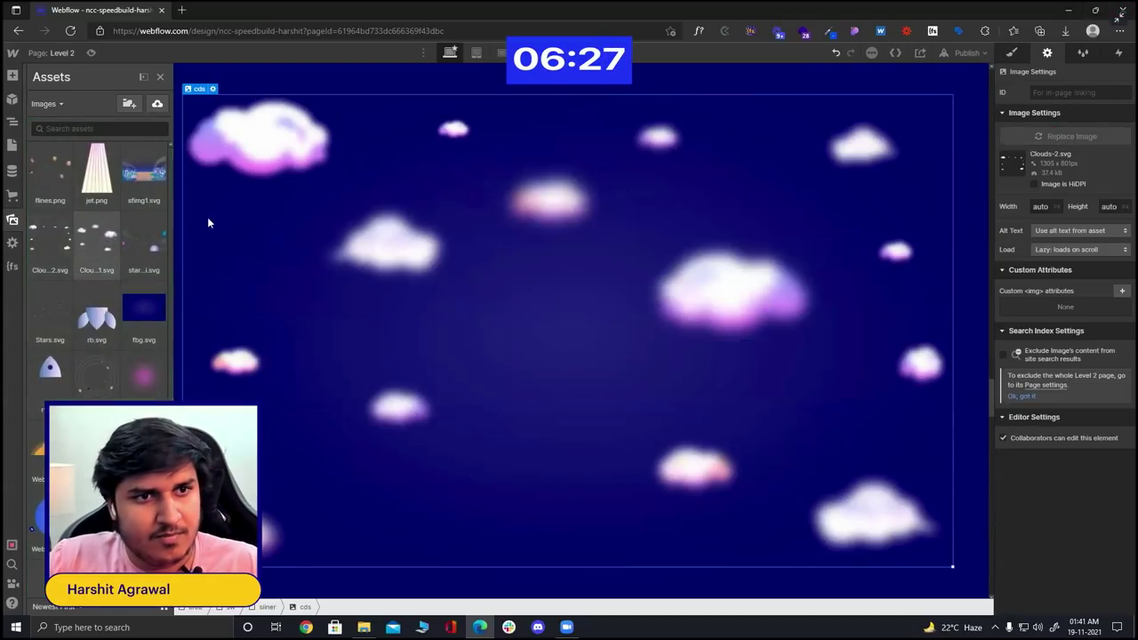
- Duplicate the cds 2 image, give the copy the combo class 3 and replace its picture with flines.png
{"action": "key", "text": "ctrl+c"}
{"action": "key", "text": "ctrl+v"}
{"action": "left_click", "coordinate": [88, 229]}
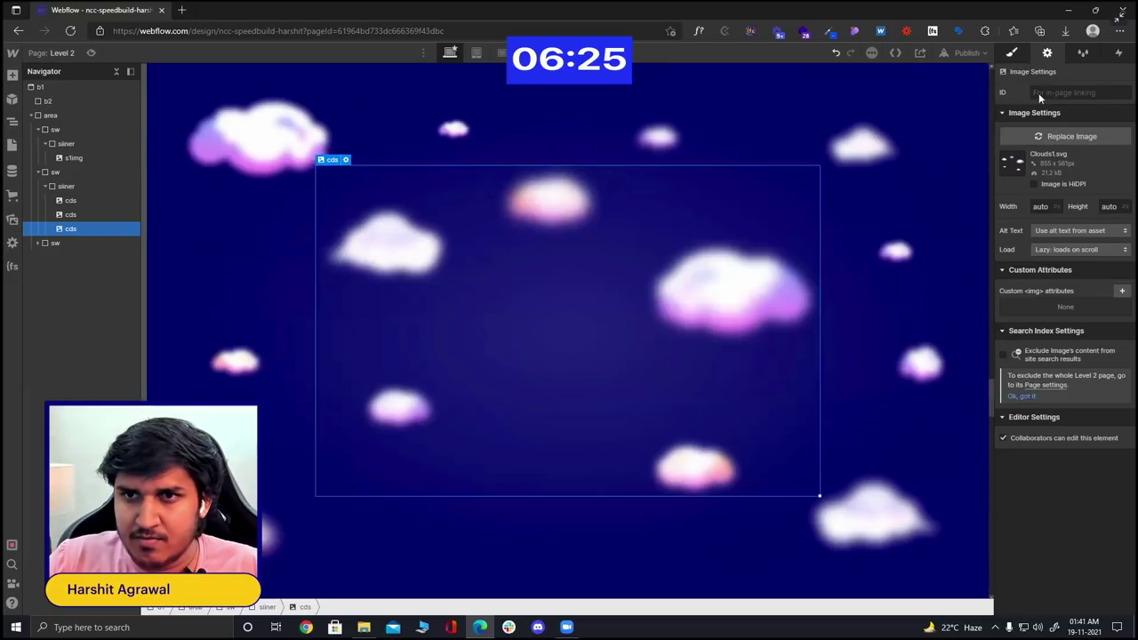
{"action": "key", "text": "s"}
{"action": "left_click", "coordinate": [1050, 116]}
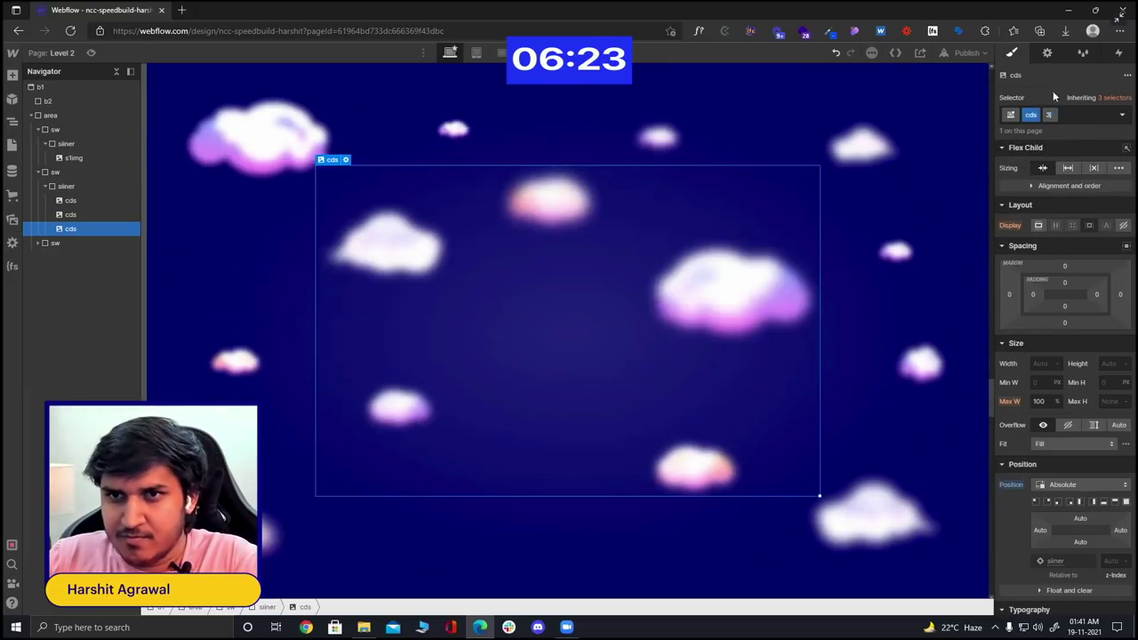
{"action": "key", "text": "d"}
{"action": "key", "text": "j"}
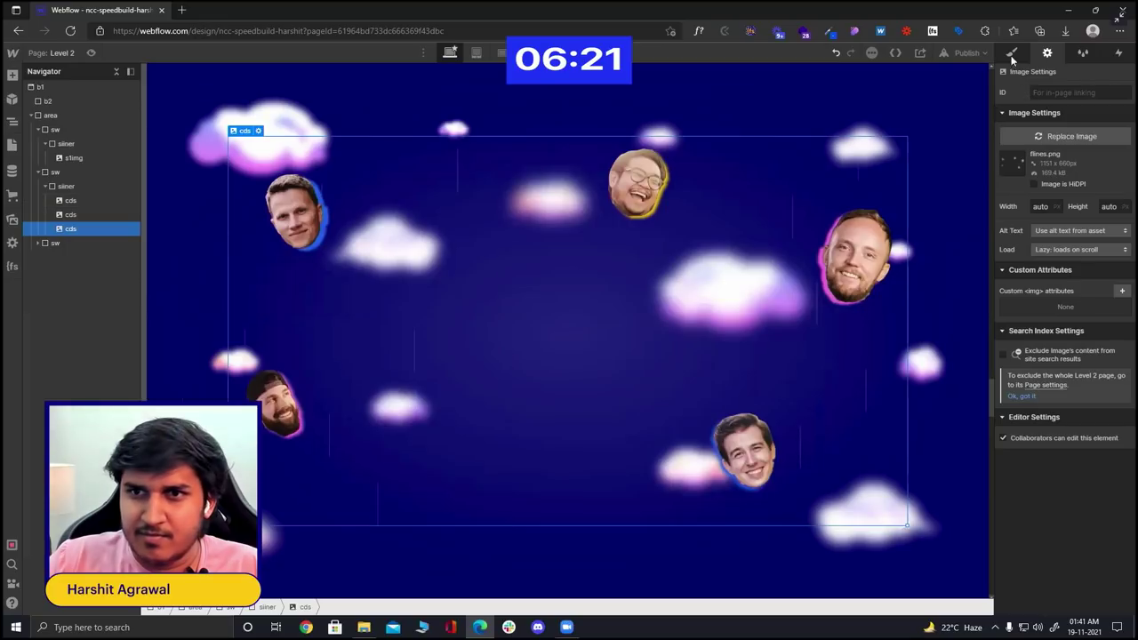
- Set the width of the cds 3 image with the floating heads to 80%
{"action": "type", "text": "s"}
{"action": "type", "text": "8"}
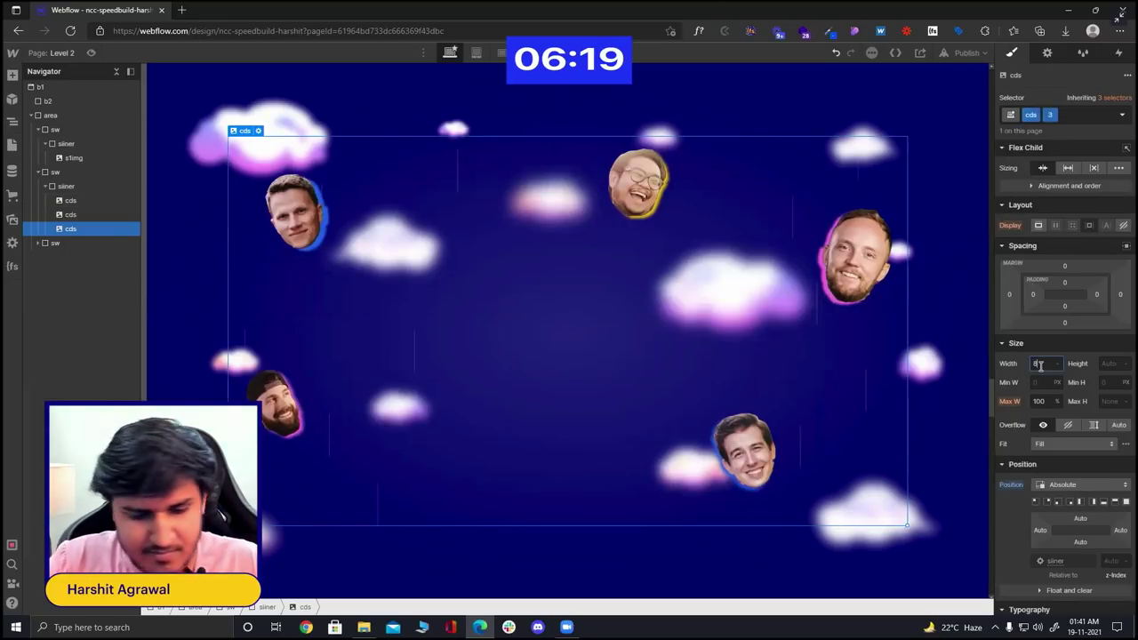
{"action": "type", "text": "0%"}
{"action": "key", "text": "Return"}
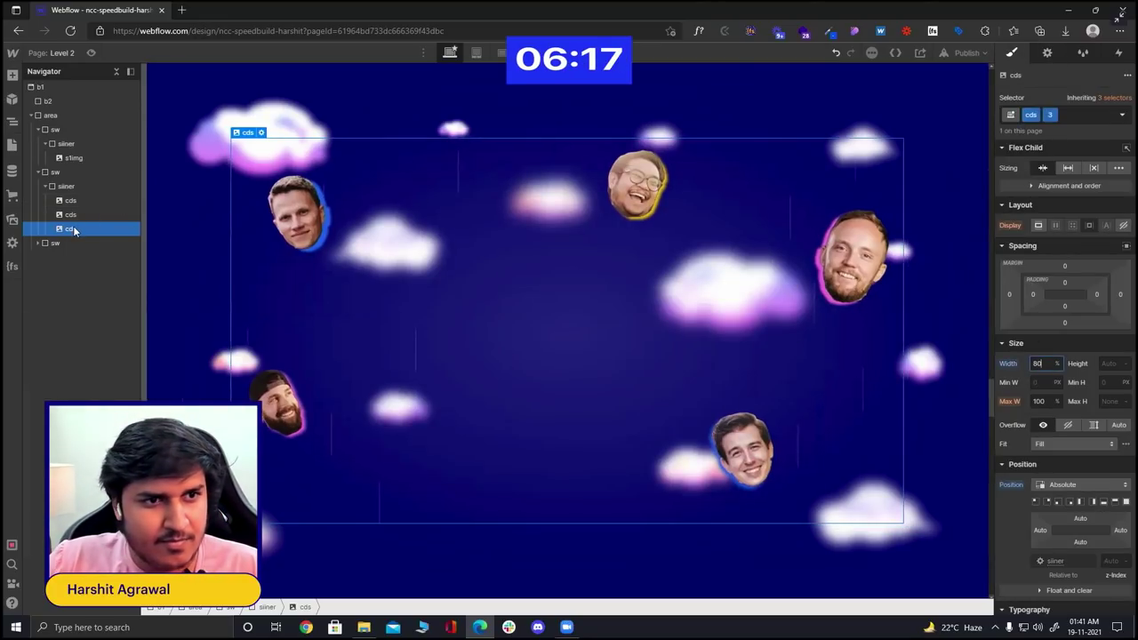
- Add an image with the class csts to the second siiner block and use Stars.svg as its picture
{"action": "key", "text": "ctrl+e"}
{"action": "type", "text": "im"}
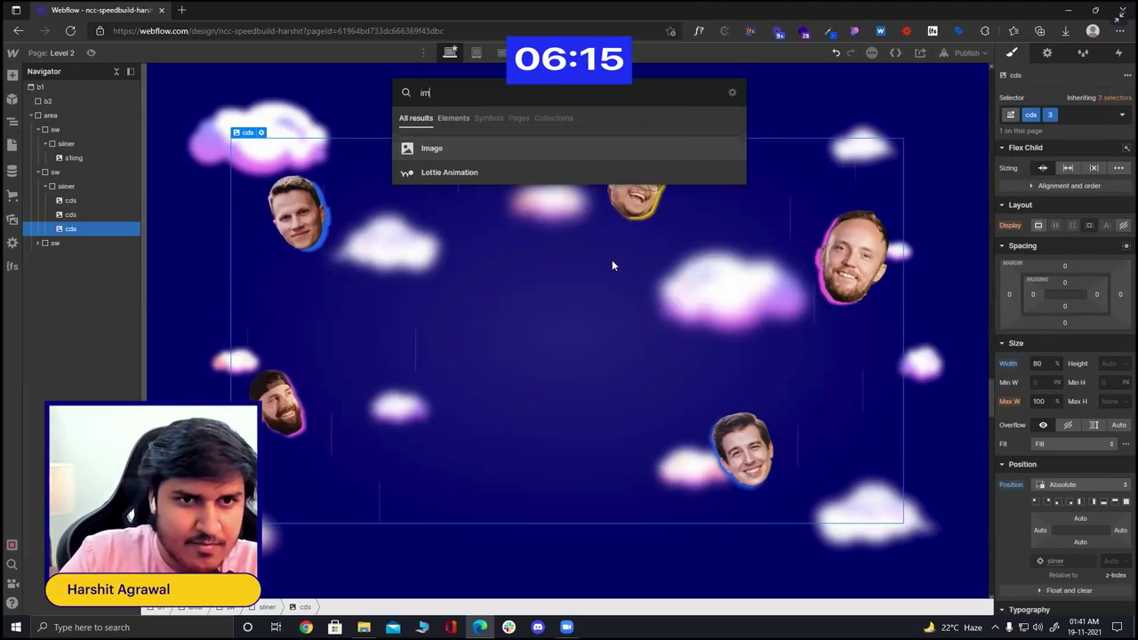
{"action": "key", "text": "Return"}
{"action": "key", "text": "ctrl+Return"}
{"action": "type", "text": "csts"}
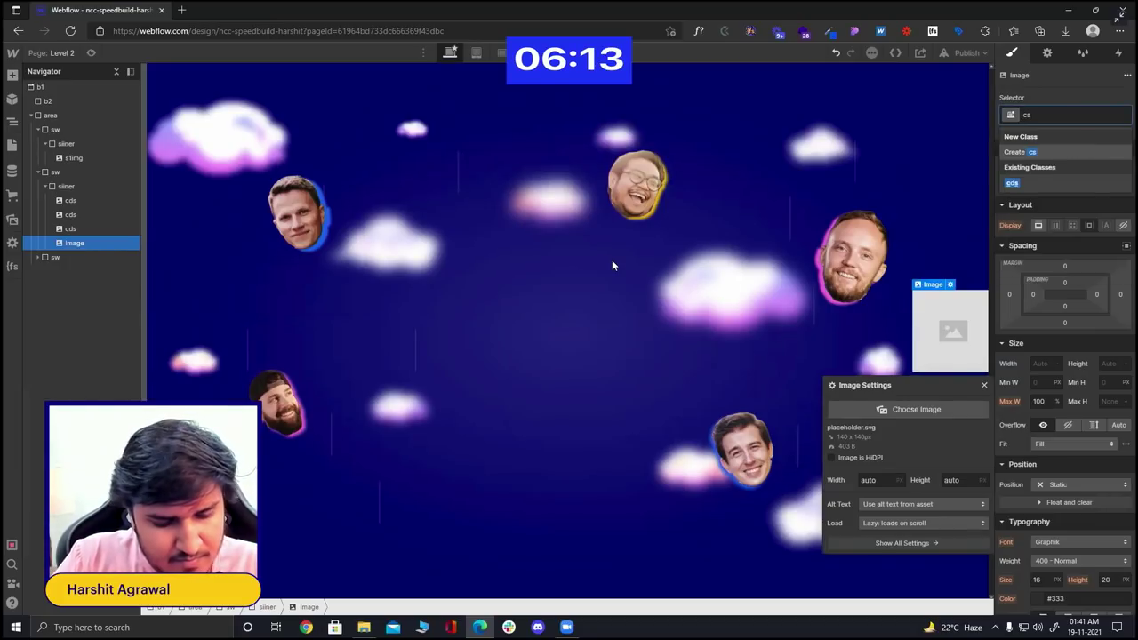
{"action": "key", "text": "Return"}
{"action": "left_click", "coordinate": [1047, 52]}
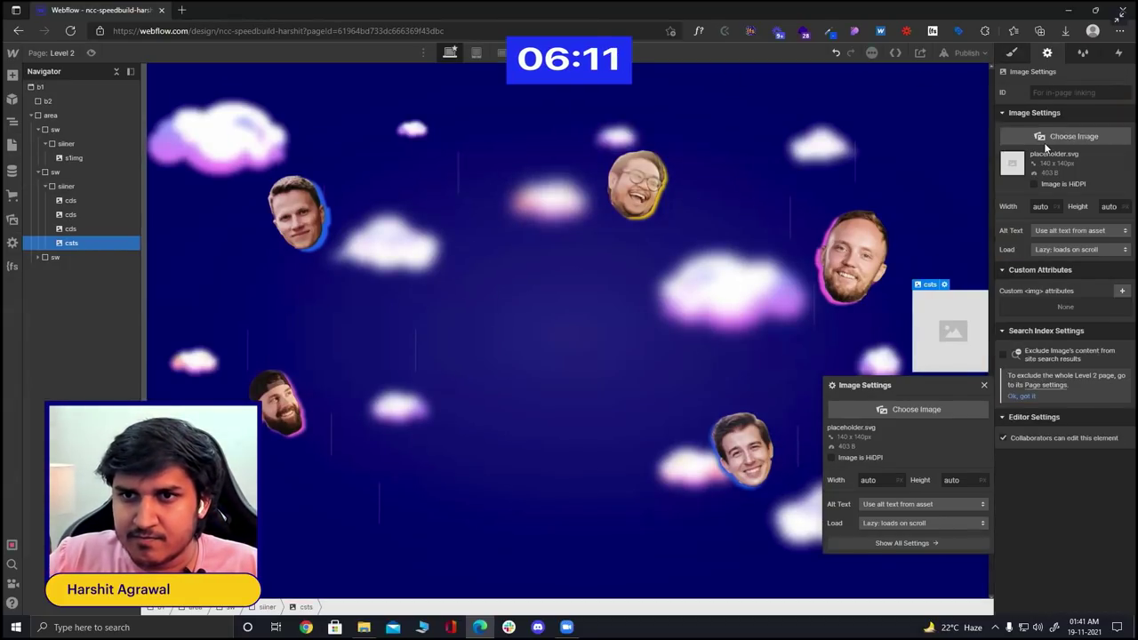
{"action": "left_click", "coordinate": [1067, 136]}
{"action": "left_click", "coordinate": [54, 307]}
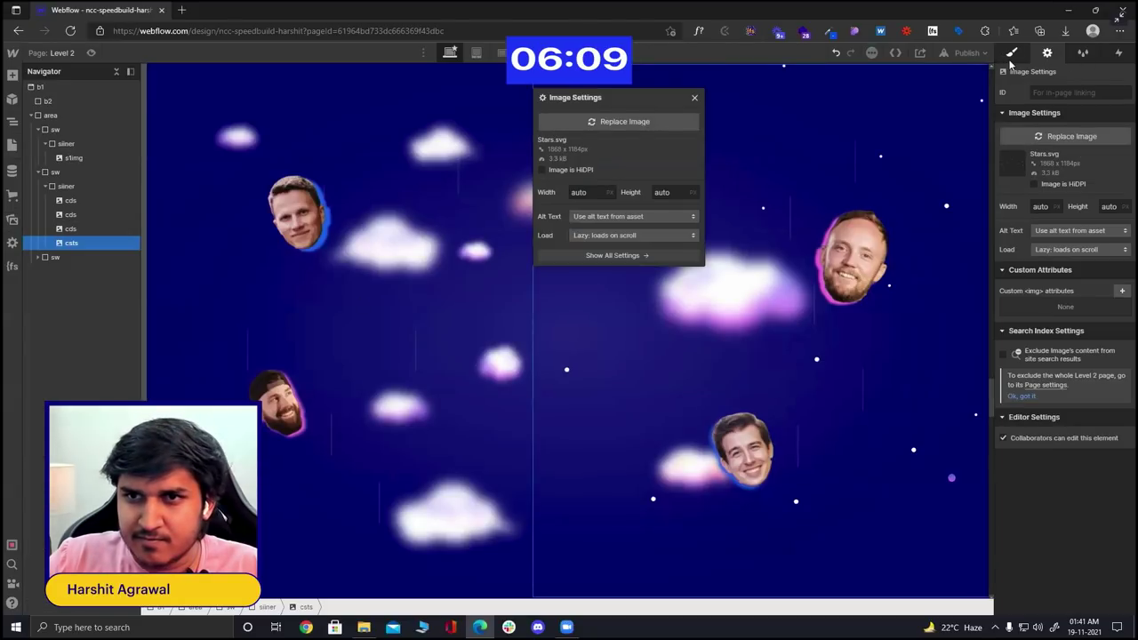
- Set the csts stars image's position to absolute and open its width for editing
{"action": "left_click", "coordinate": [1011, 53]}
{"action": "left_click", "coordinate": [1066, 484]}
{"action": "left_click", "coordinate": [1073, 512]}
{"action": "left_click", "coordinate": [1043, 362]}
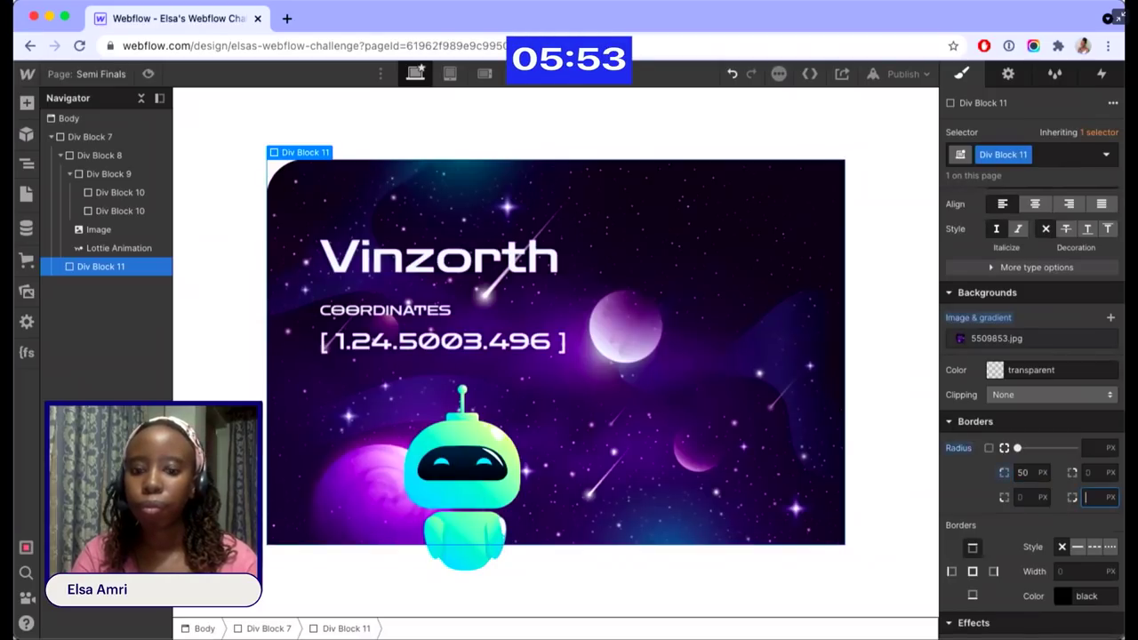
- On the Semi Finals page, round Div Block 11's bottom-right corner to 50 px and add an 8 px solid border with #bbb left and right sides
{"action": "left_click", "coordinate": [1065, 597]}
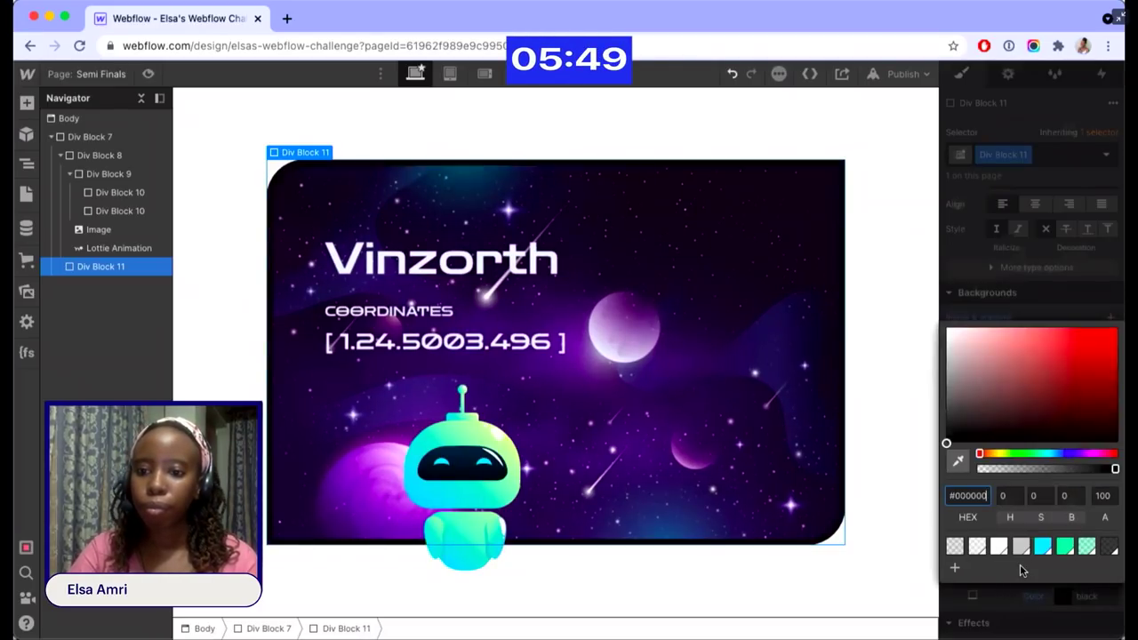
{"action": "left_click", "coordinate": [1020, 546]}
{"action": "left_click", "coordinate": [942, 566]}
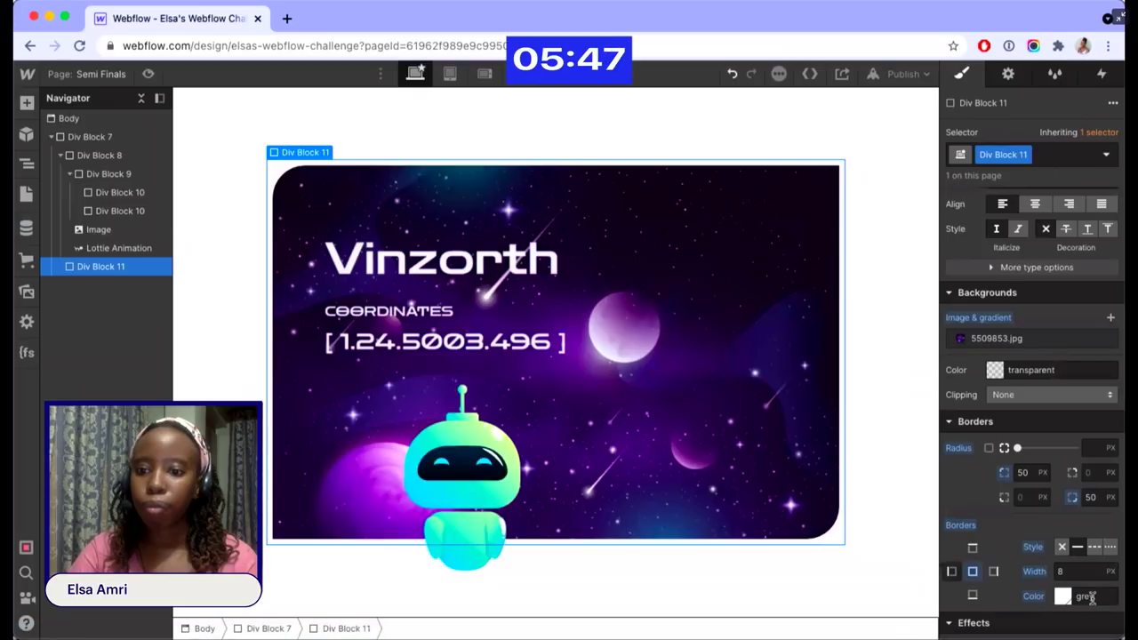
{"action": "key", "text": "Return"}
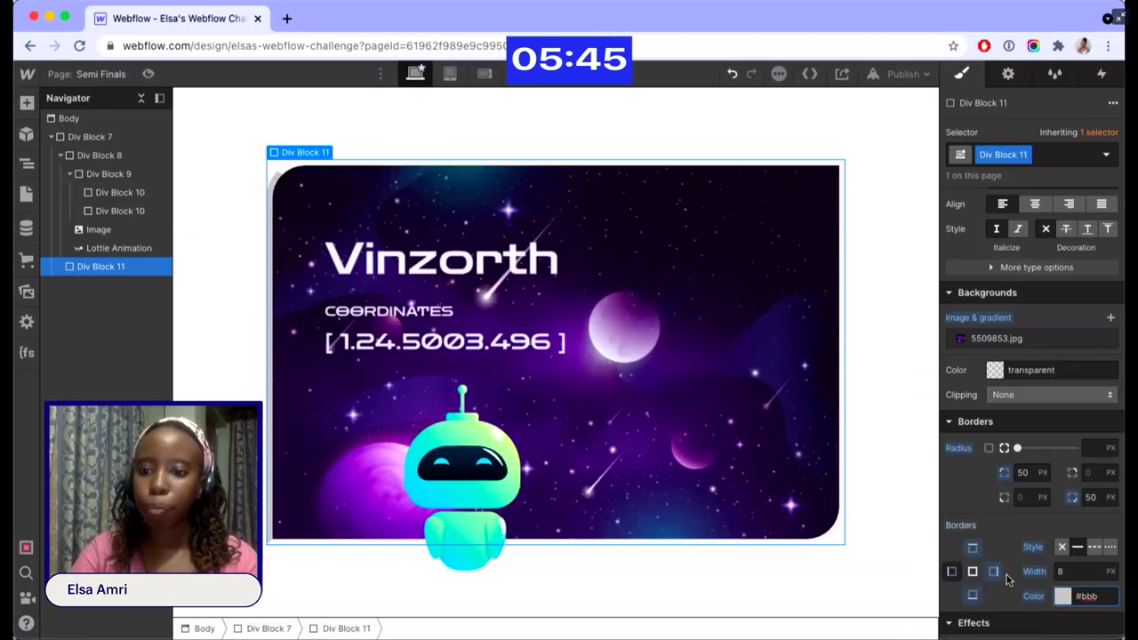
{"action": "key", "text": "Return"}
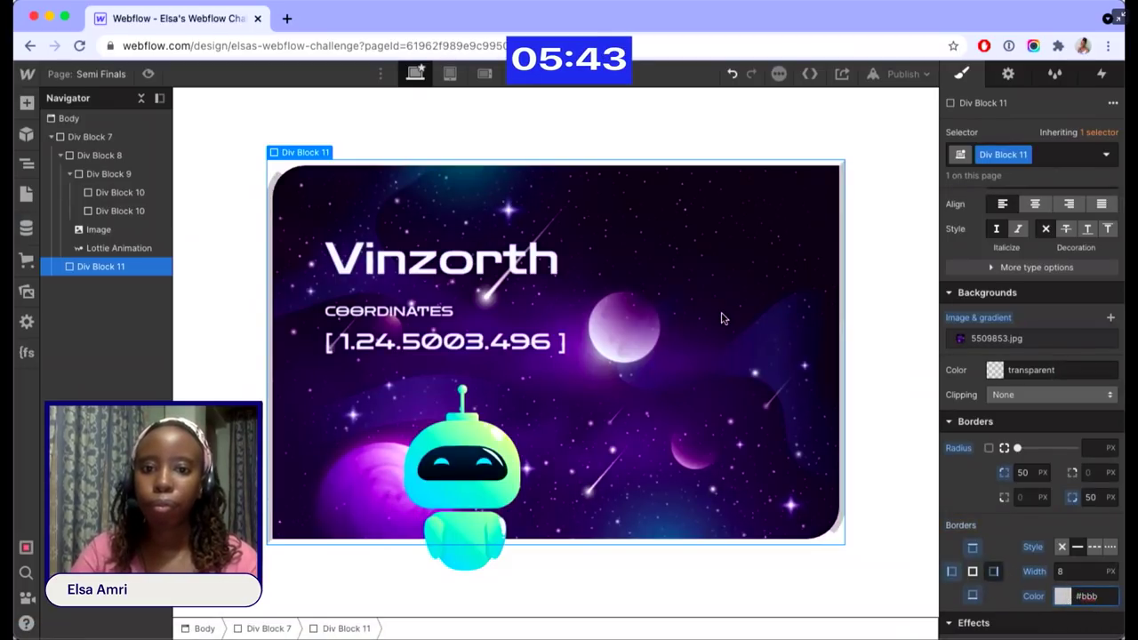
- Add a div block inside Div Block 11 and make it a vertical flex container with centered justification and 100% width
{"action": "key", "text": "super+e"}
{"action": "type", "text": "div"}
{"action": "key", "text": "Return"}
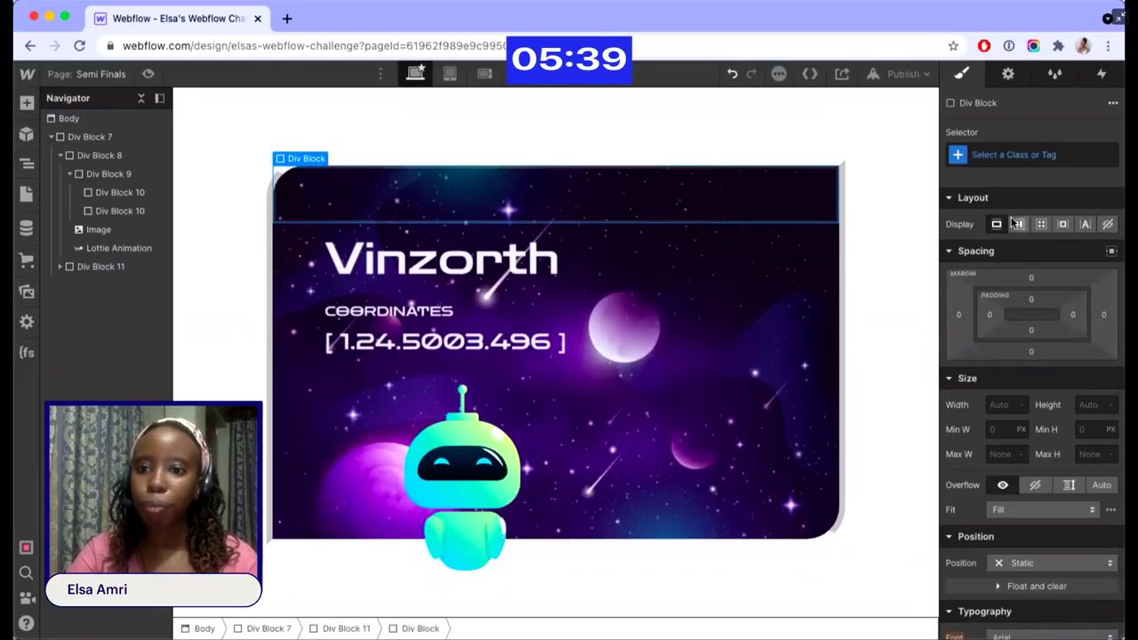
{"action": "left_click", "coordinate": [1019, 224]}
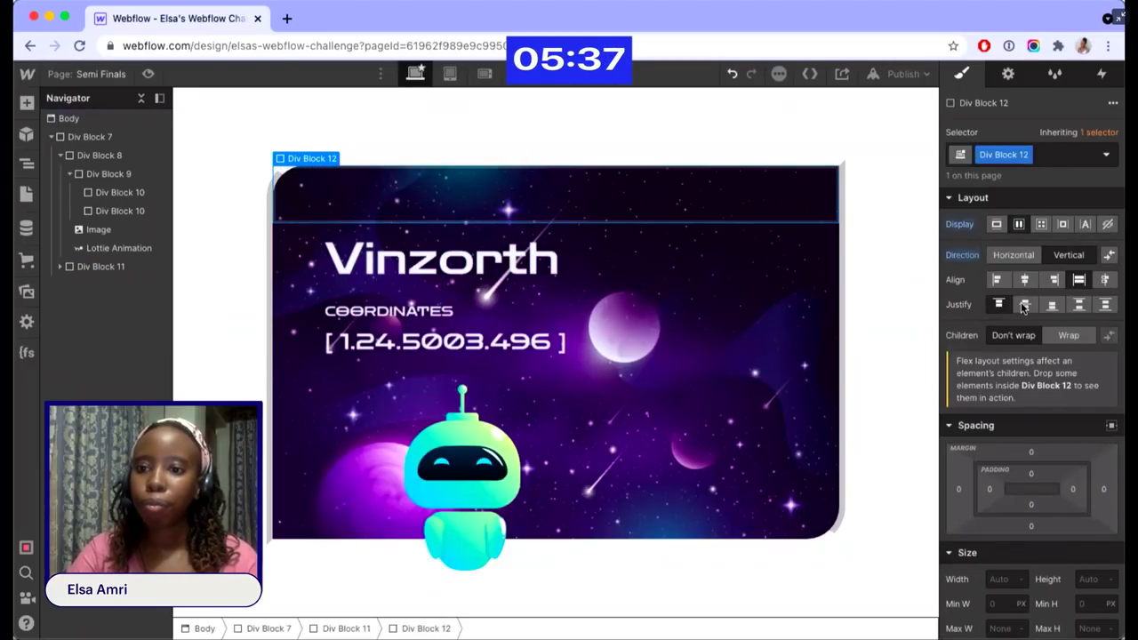
{"action": "scroll", "coordinate": [1029, 401], "scroll_direction": "down", "scroll_amount": 3}
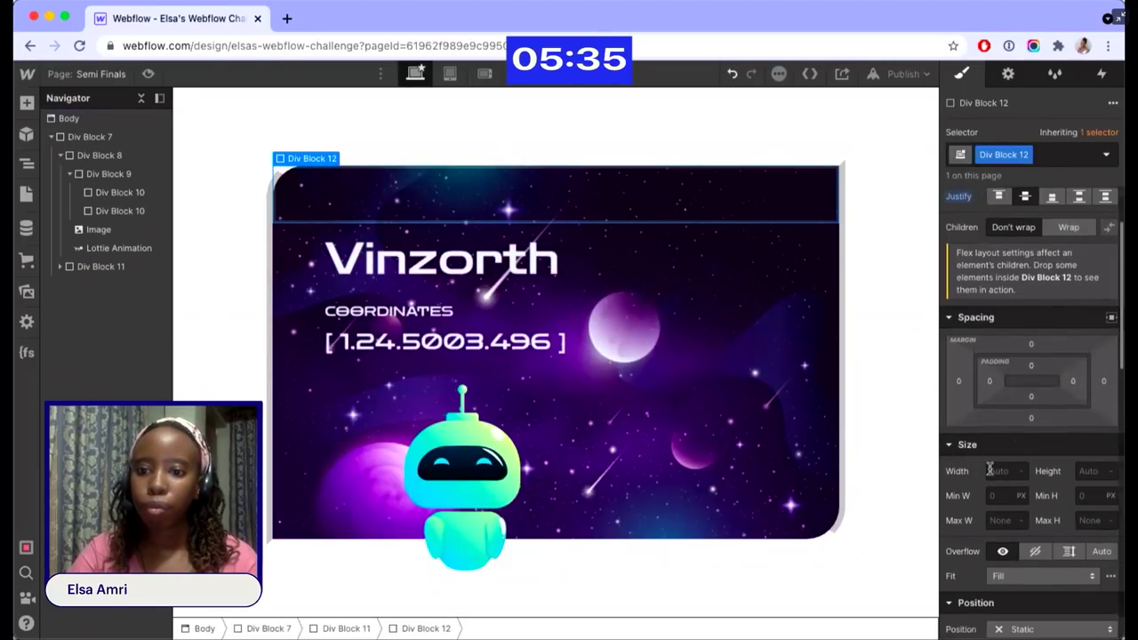
{"action": "key", "text": "Return"}
{"action": "scroll", "coordinate": [1044, 469], "scroll_direction": "down", "scroll_amount": 5}
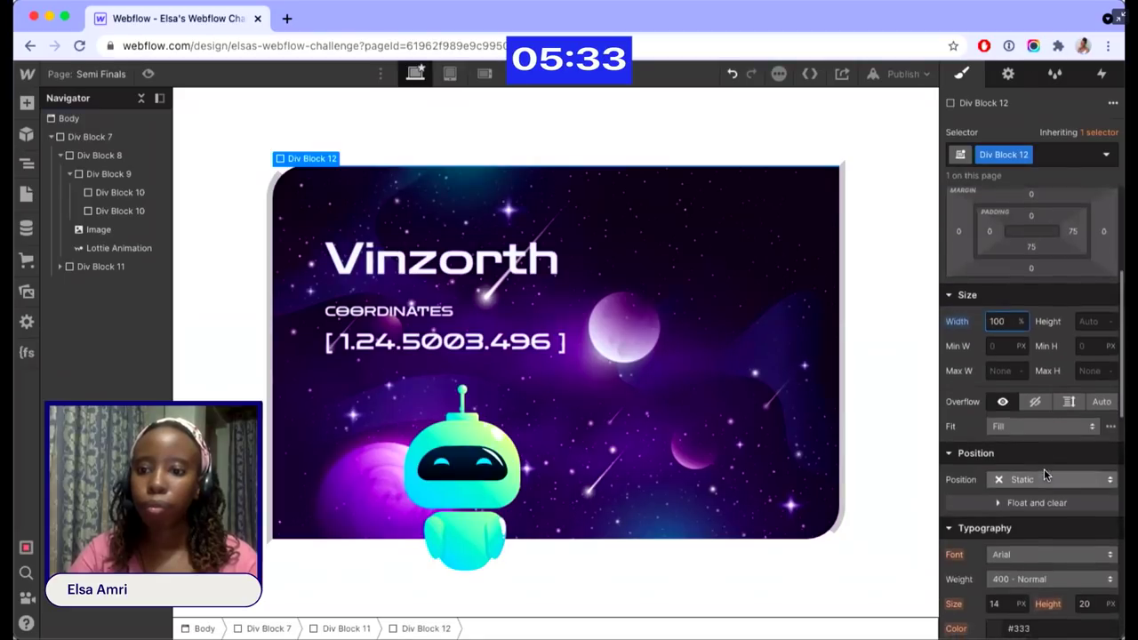
- Set Div Block 12's position to absolute with a top offset of -10% and a right offset of -40%
{"action": "left_click", "coordinate": [1031, 438]}
{"action": "left_click", "coordinate": [1044, 479]}
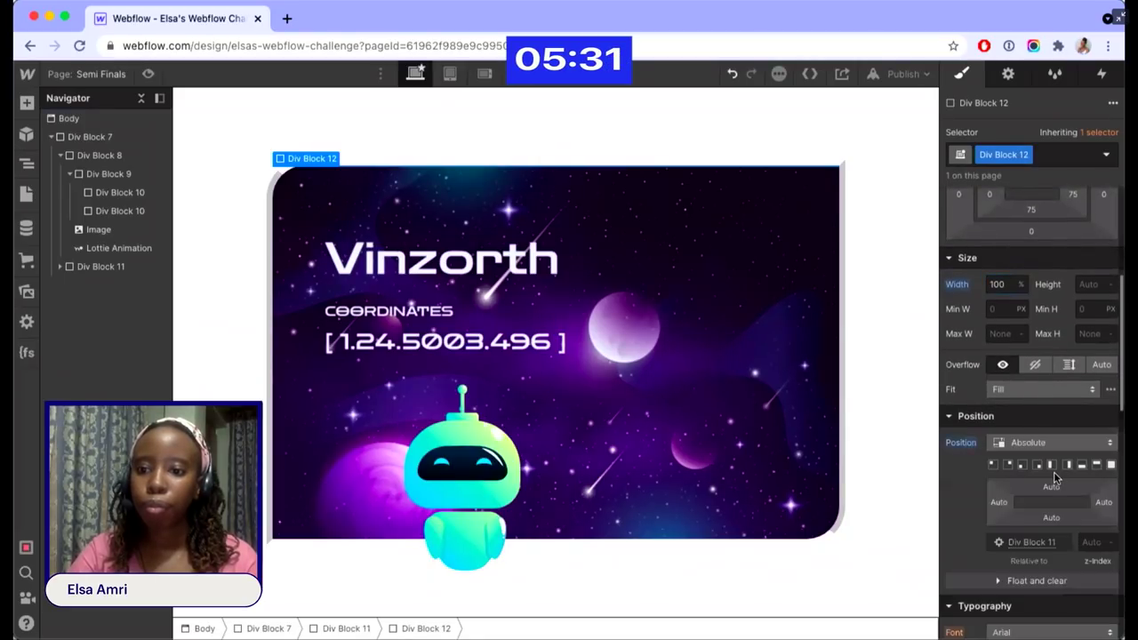
{"action": "left_click", "coordinate": [1050, 486]}
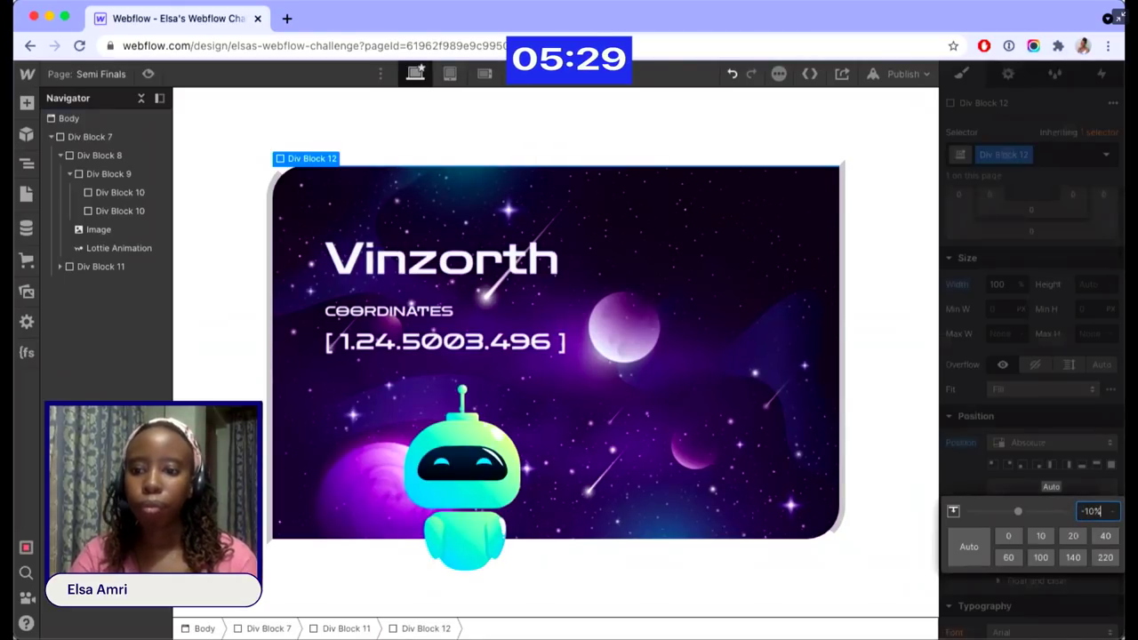
{"action": "key", "text": "Return"}
{"action": "left_click", "coordinate": [1102, 503]}
{"action": "type", "text": "-30"}
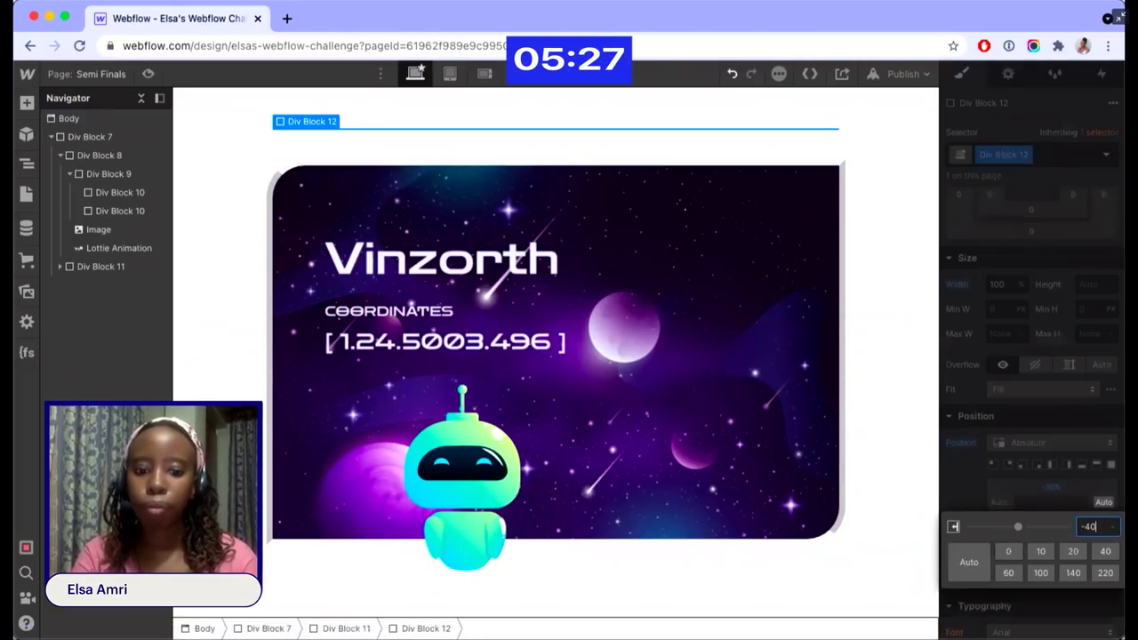
{"action": "key", "text": "Return"}
- Add an image inside Div Block 12 and use the blue planet Asset 2.svg as its picture
{"action": "key", "text": "super+e"}
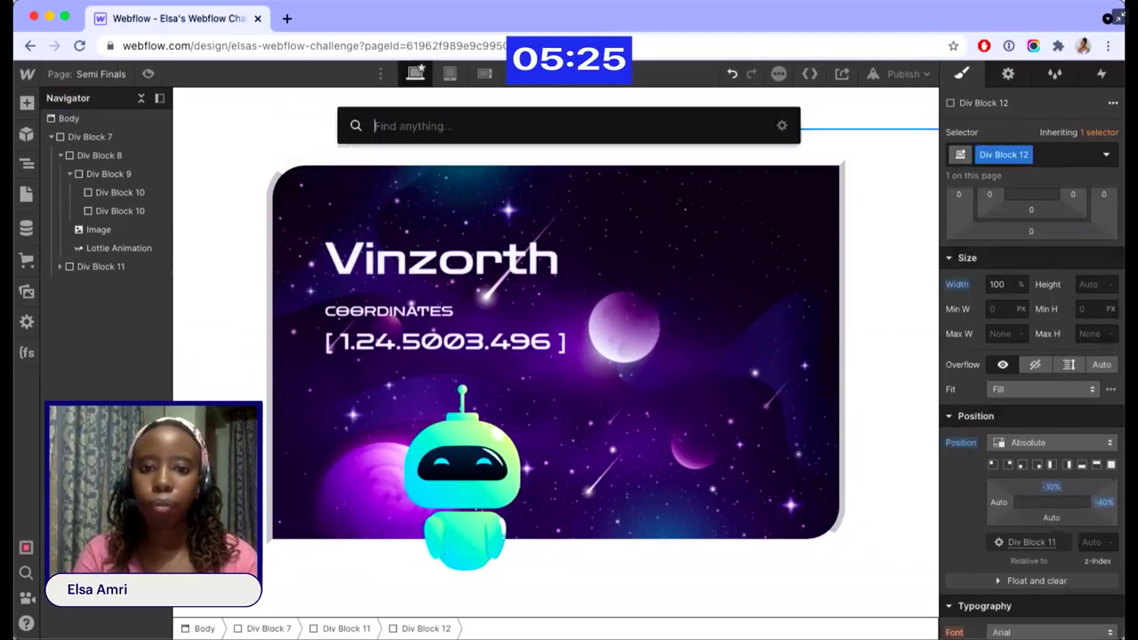
{"action": "key", "text": "Escape"}
{"action": "double_click", "coordinate": [514, 215]}
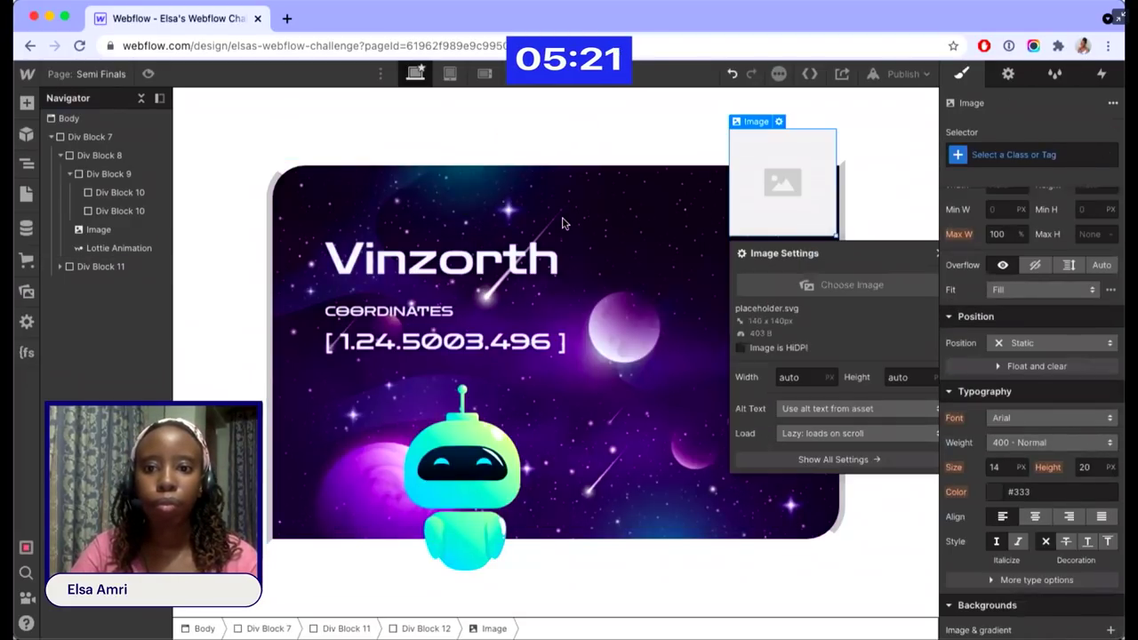
{"action": "left_click", "coordinate": [838, 286]}
{"action": "left_click", "coordinate": [197, 387]}
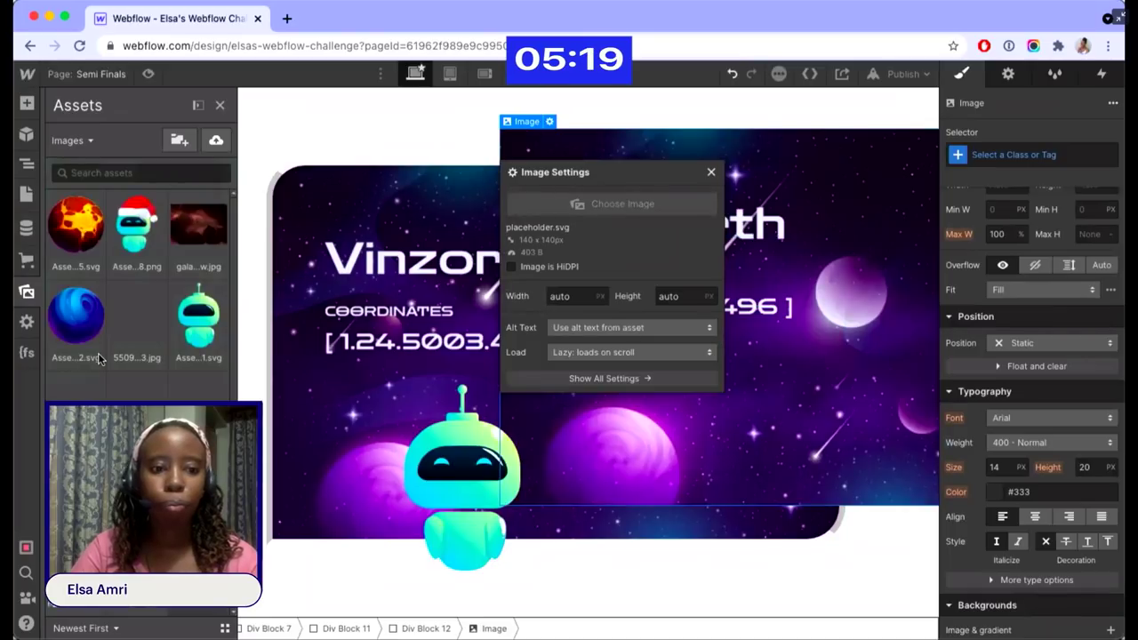
{"action": "left_click", "coordinate": [76, 315]}
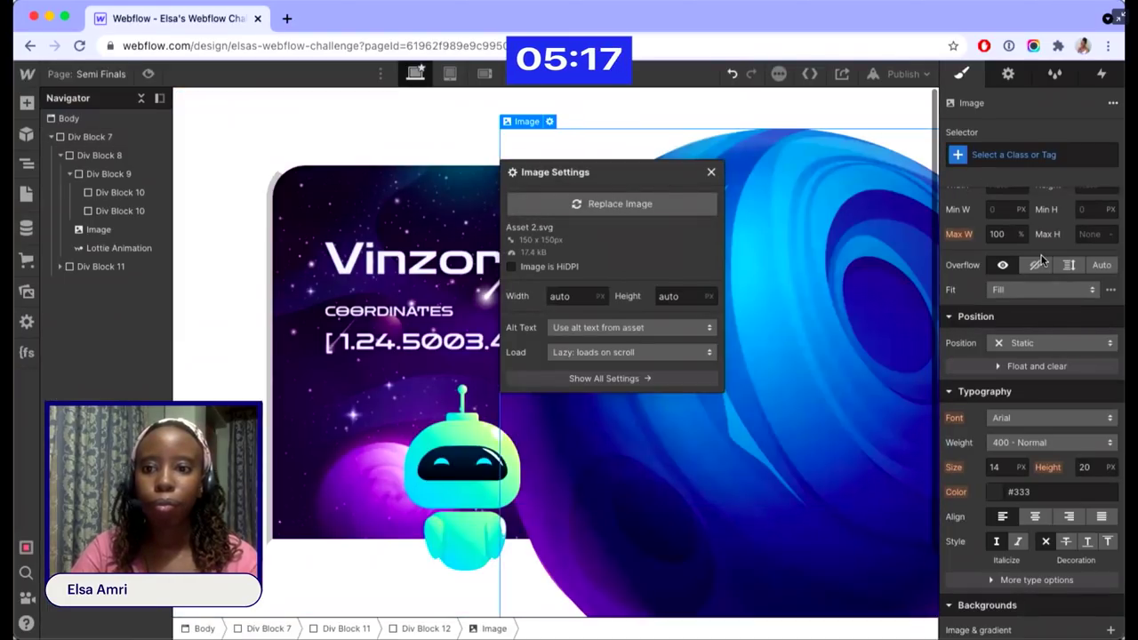
- Set the blue planet image's width to 40% and its position to relative
{"action": "scroll", "coordinate": [982, 257], "scroll_direction": "up", "scroll_amount": 3}
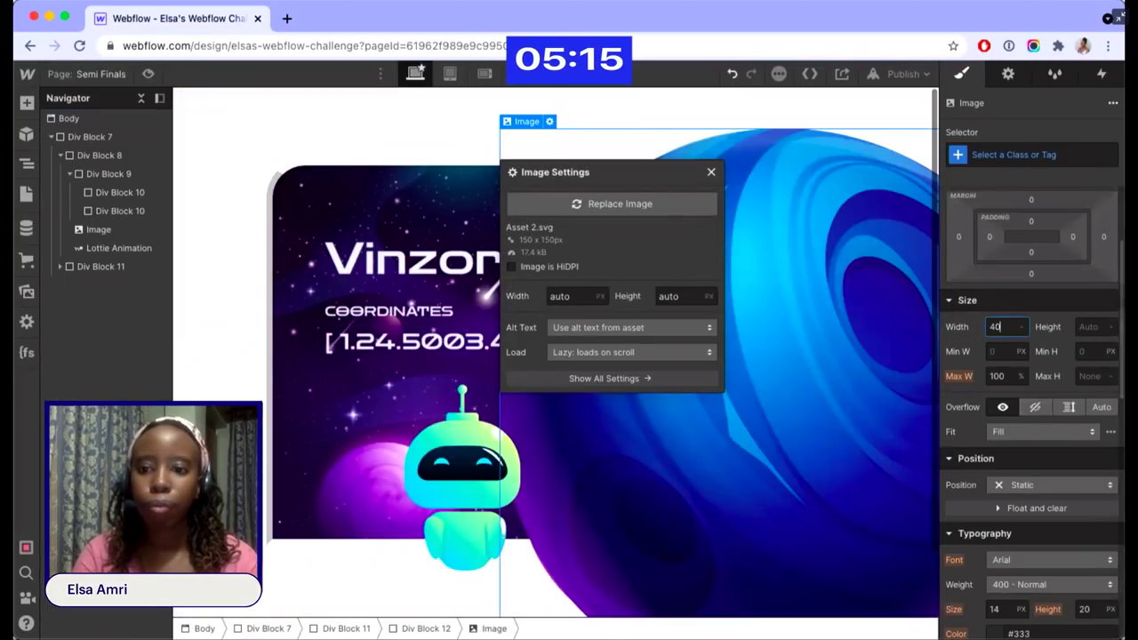
{"action": "type", "text": "40"}
{"action": "key", "text": "Return"}
{"action": "left_click", "coordinate": [1051, 485]}
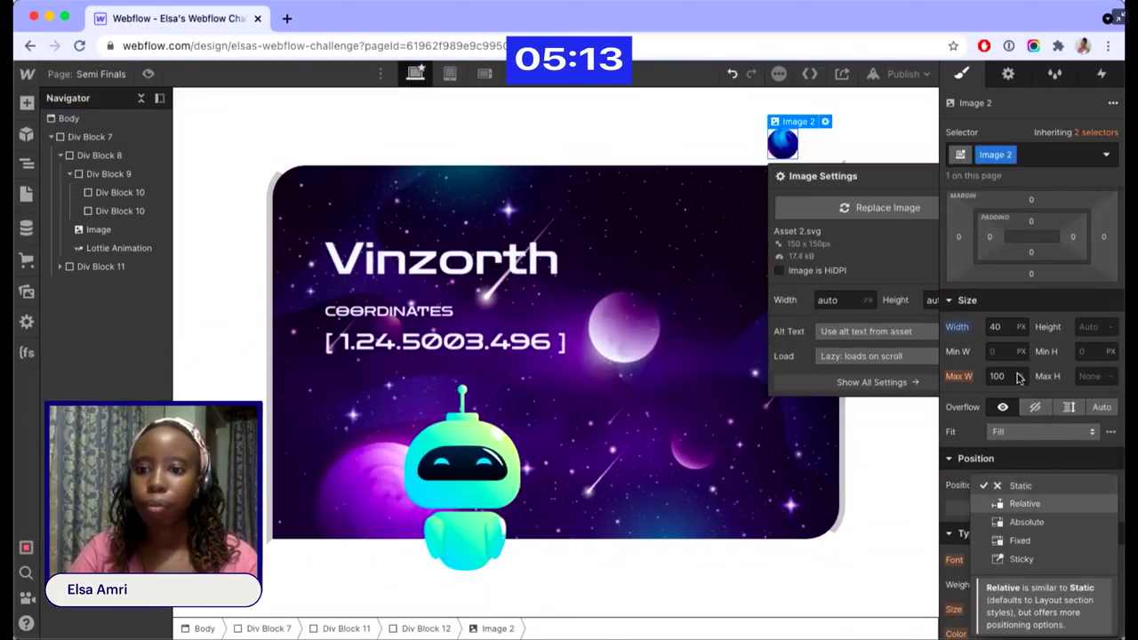
{"action": "key", "text": "Return"}
{"action": "left_click", "coordinate": [995, 326]}
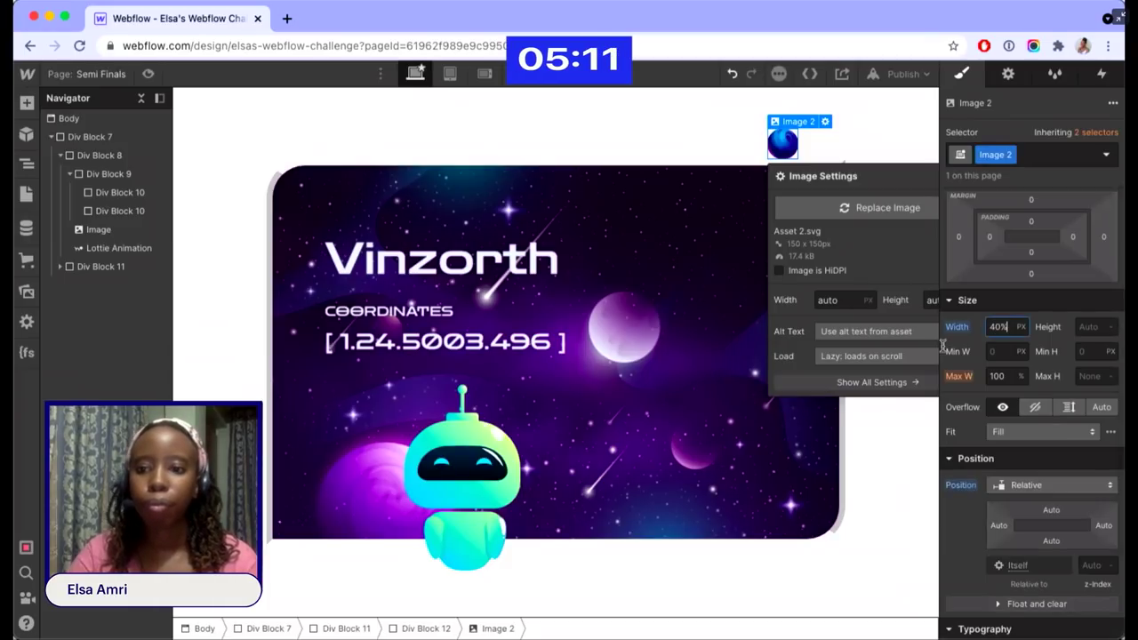
{"action": "key", "text": "Return"}
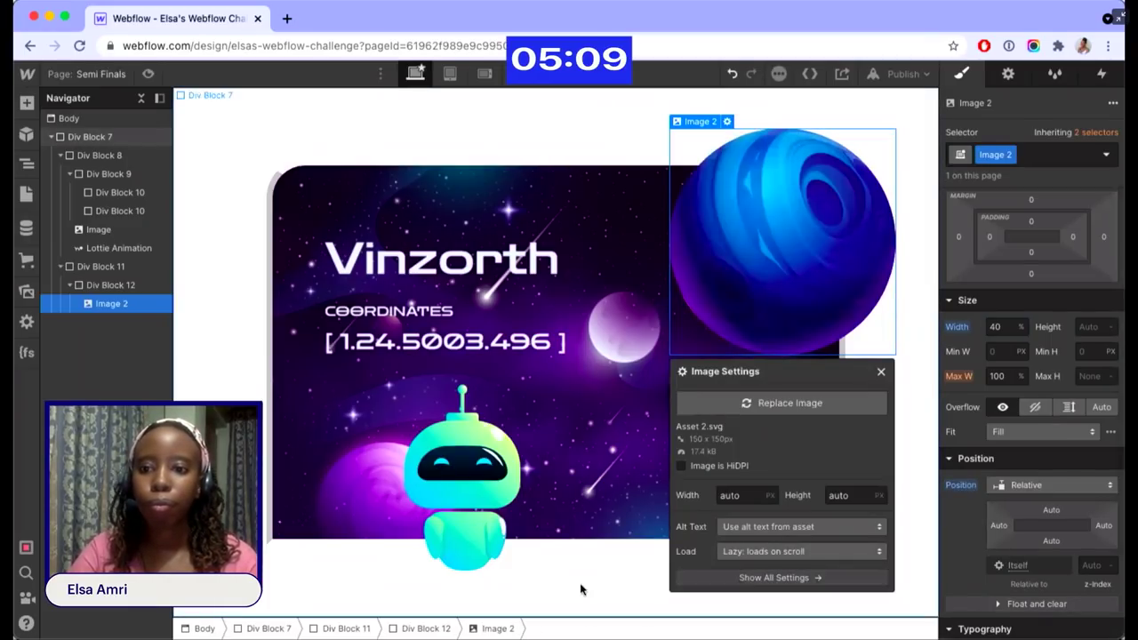
- Make a copy of the planet image with a duplicated class, set its width to 42% and position it absolutely
{"action": "left_click", "coordinate": [1009, 155]}
{"action": "left_click", "coordinate": [1010, 188]}
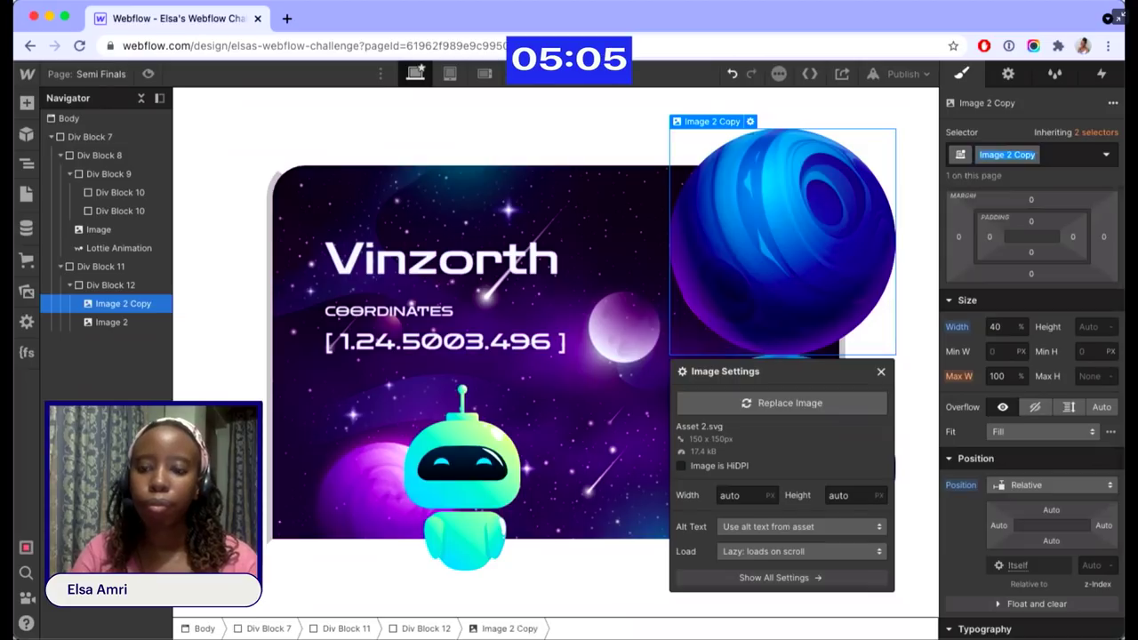
{"action": "key", "text": "Up"}
{"action": "key", "text": "Up"}
{"action": "left_click", "coordinate": [1027, 480]}
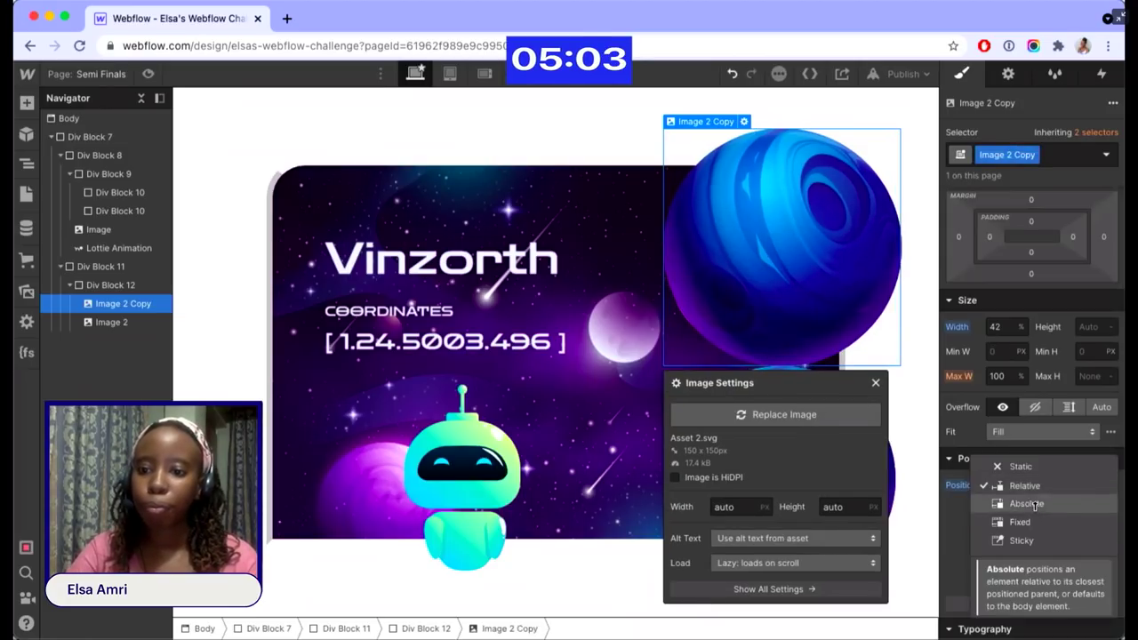
{"action": "left_click", "coordinate": [1031, 504]}
{"action": "scroll", "coordinate": [1034, 506], "scroll_direction": "down", "scroll_amount": 10}
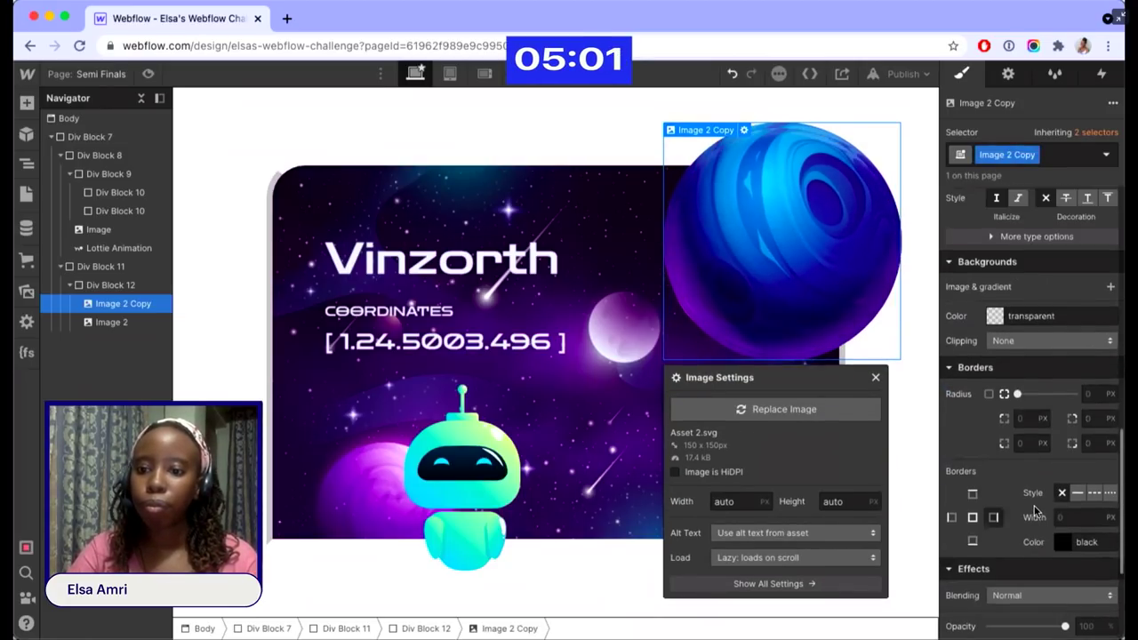
- Apply a 15 px blur filter and a 200% brightness filter to the copied planet image to make a glow
{"action": "scroll", "coordinate": [1033, 511], "scroll_direction": "down", "scroll_amount": 2}
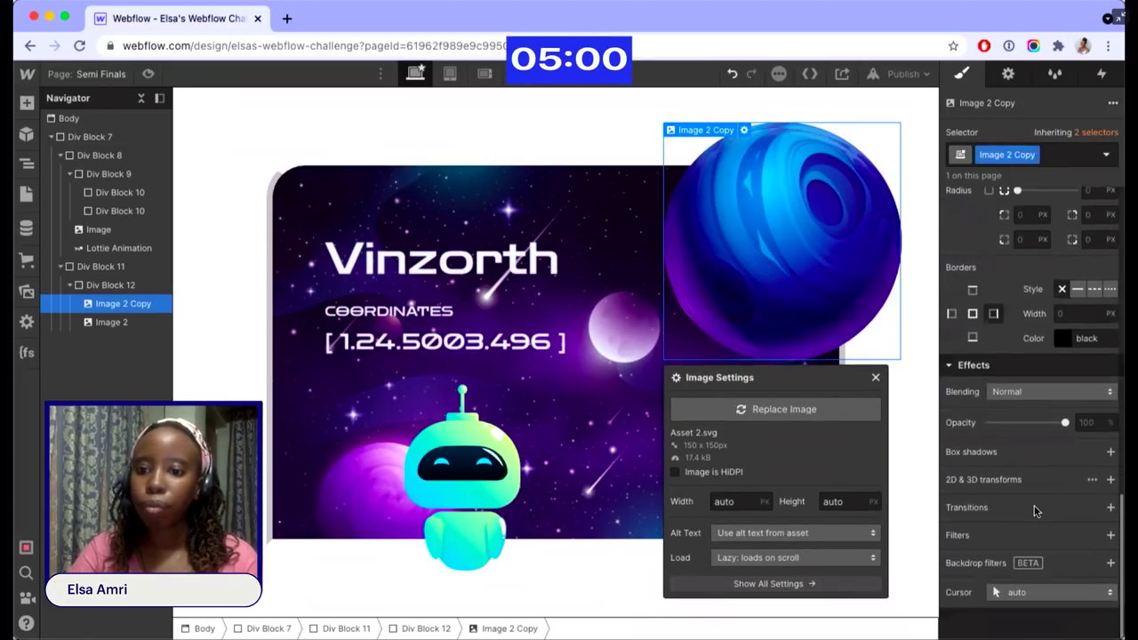
{"action": "left_click", "coordinate": [1110, 534]}
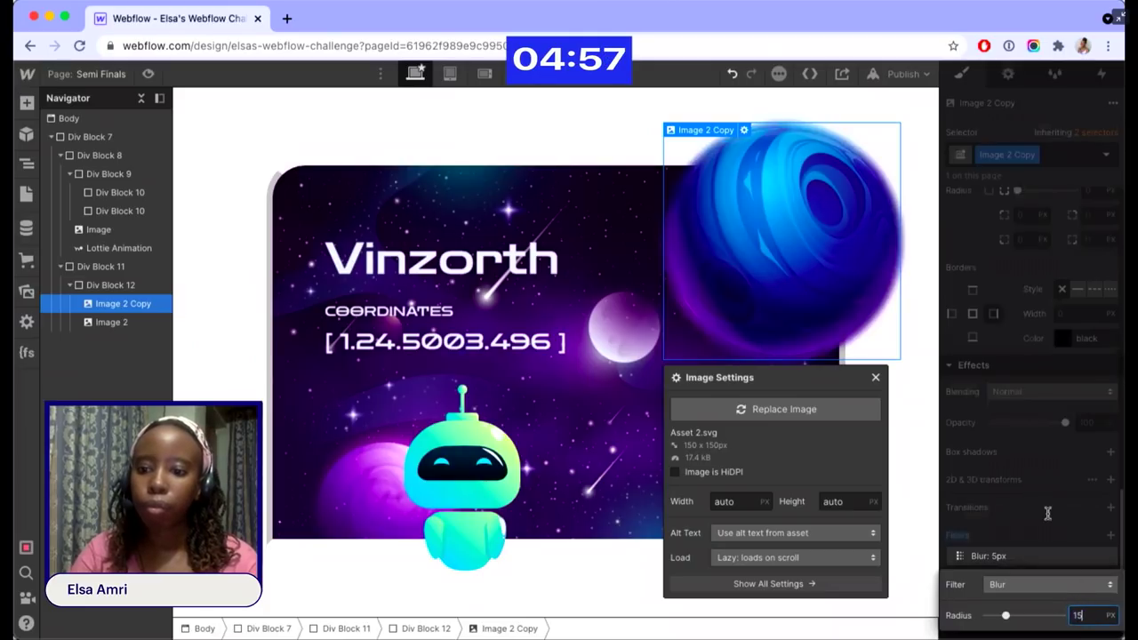
{"action": "key", "text": "Return"}
{"action": "left_click", "coordinate": [1110, 539]}
{"action": "left_click", "coordinate": [1058, 556]}
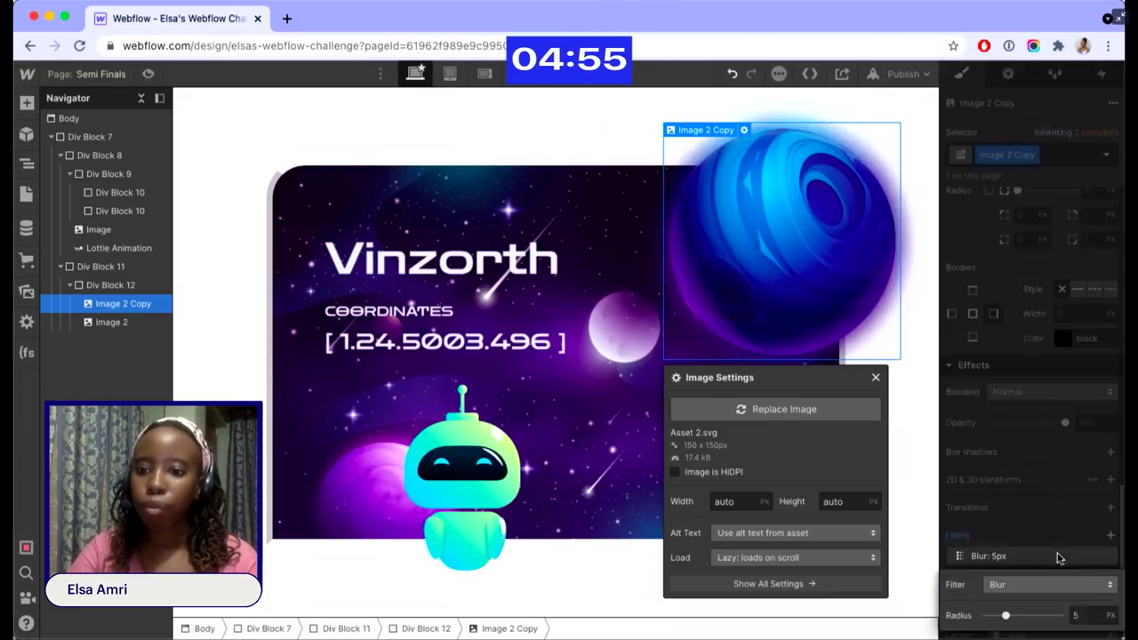
{"action": "left_click", "coordinate": [1004, 584]}
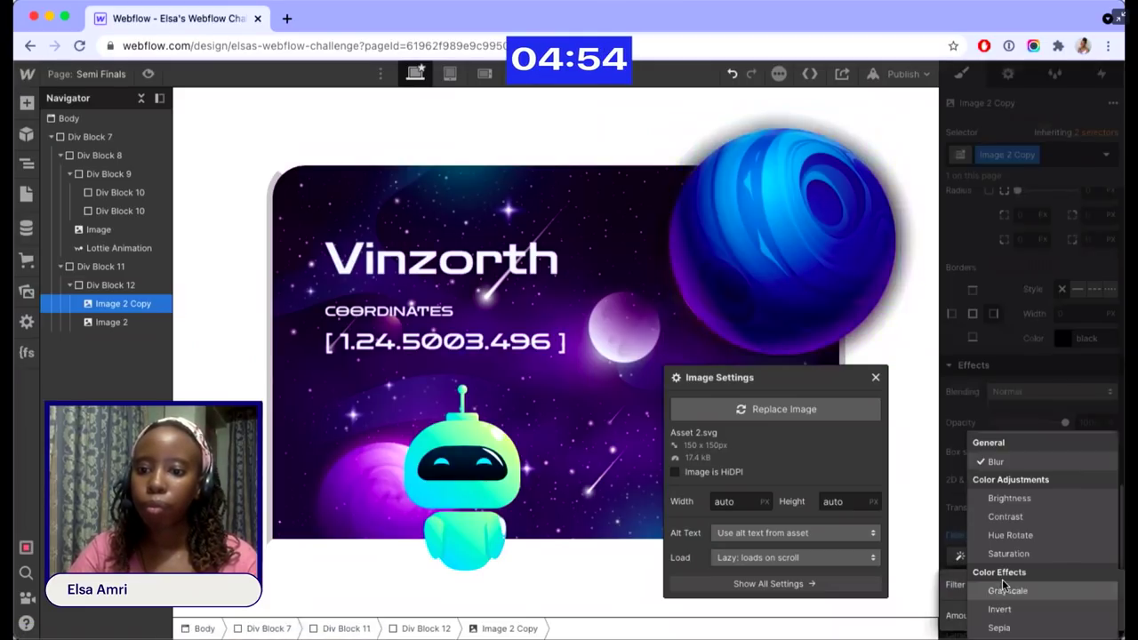
{"action": "left_click", "coordinate": [1021, 498]}
{"action": "left_click", "coordinate": [1093, 423]}
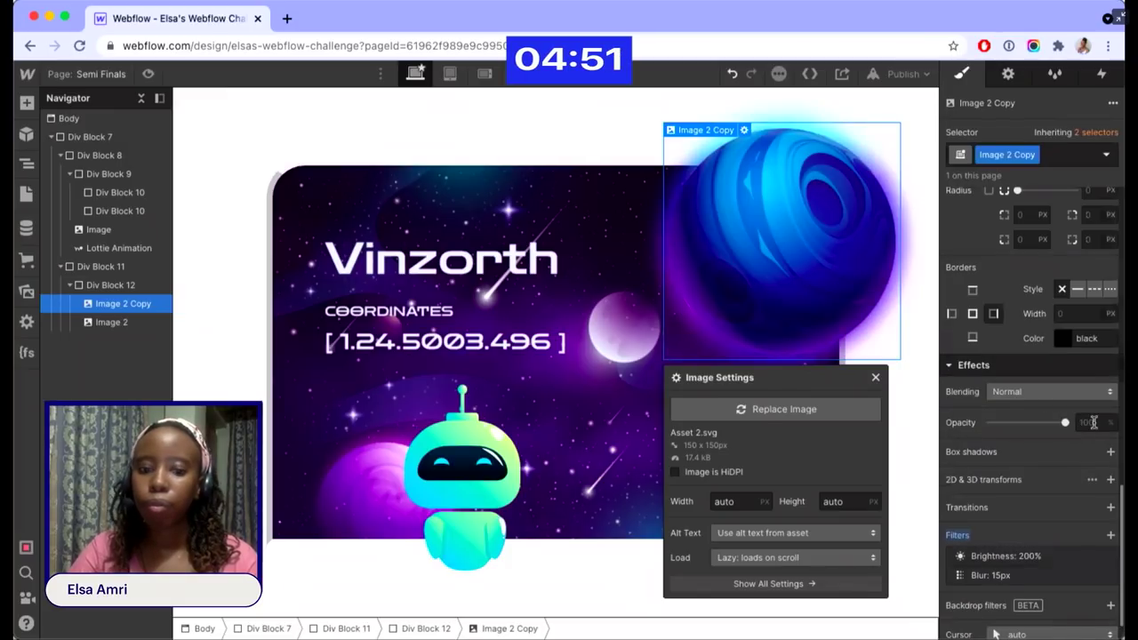
- Add a Link Block inside Div Block 11
{"action": "left_click", "coordinate": [429, 341]}
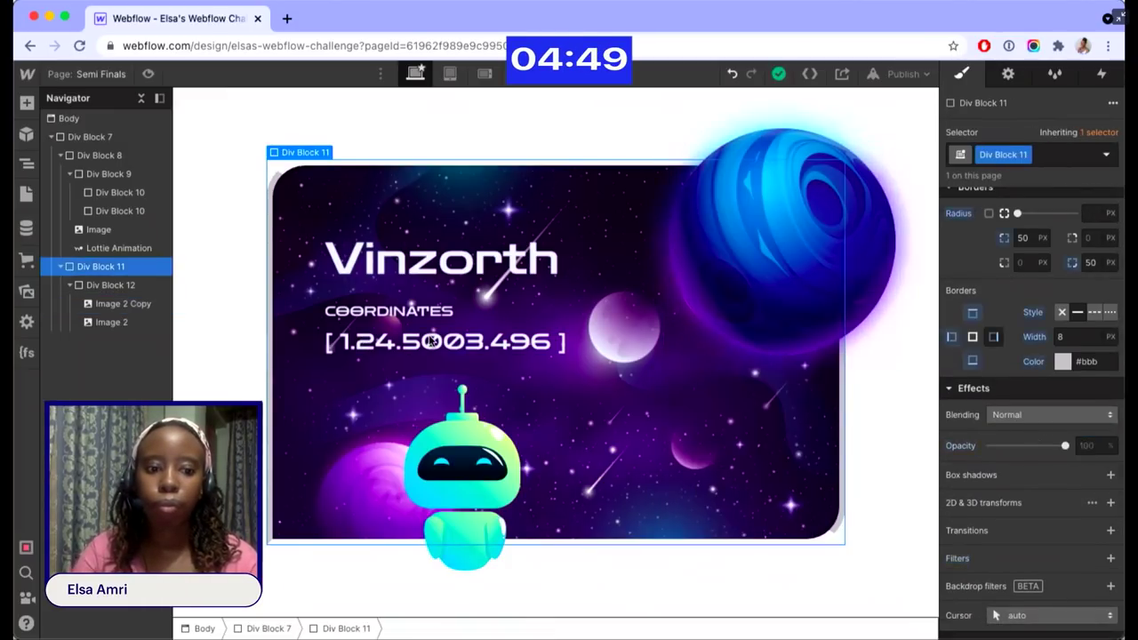
{"action": "key", "text": "super+e"}
{"action": "type", "text": "link"}
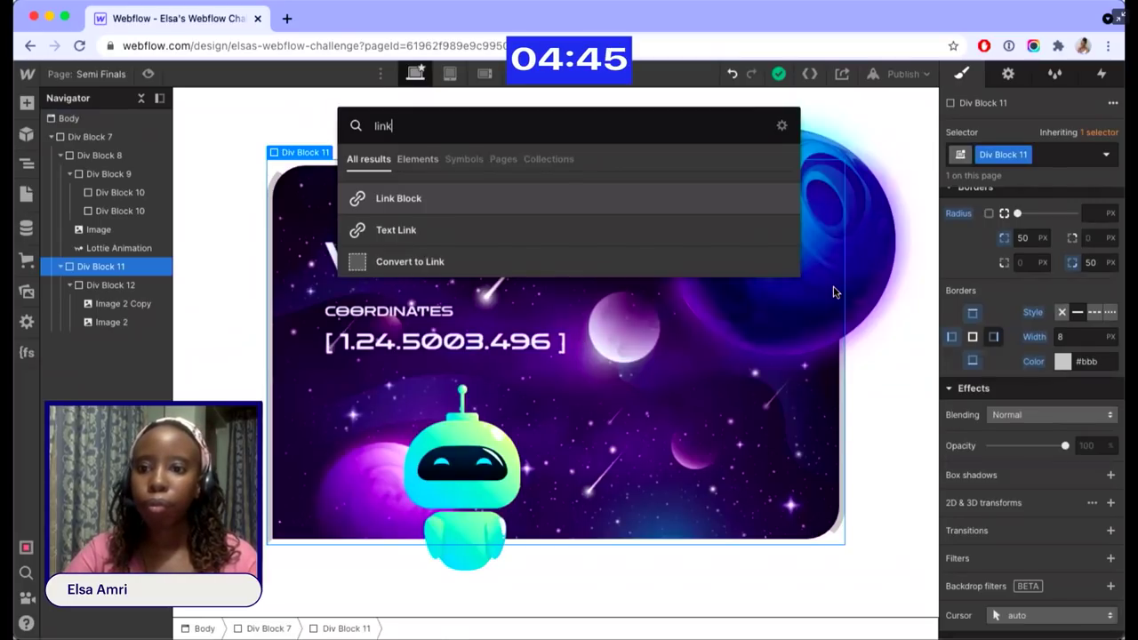
{"action": "key", "text": "Return"}
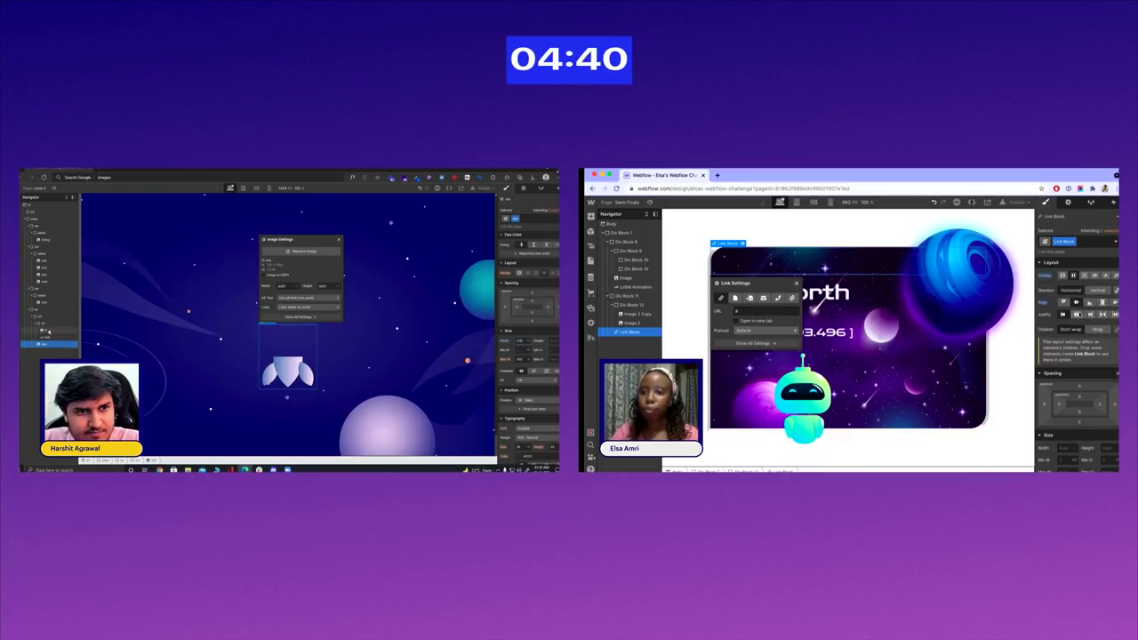
- Close the gap between the rocket's nose and its fins by adjusting the upper rocket block's alignment and bottom margin
{"action": "left_click", "coordinate": [46, 324]}
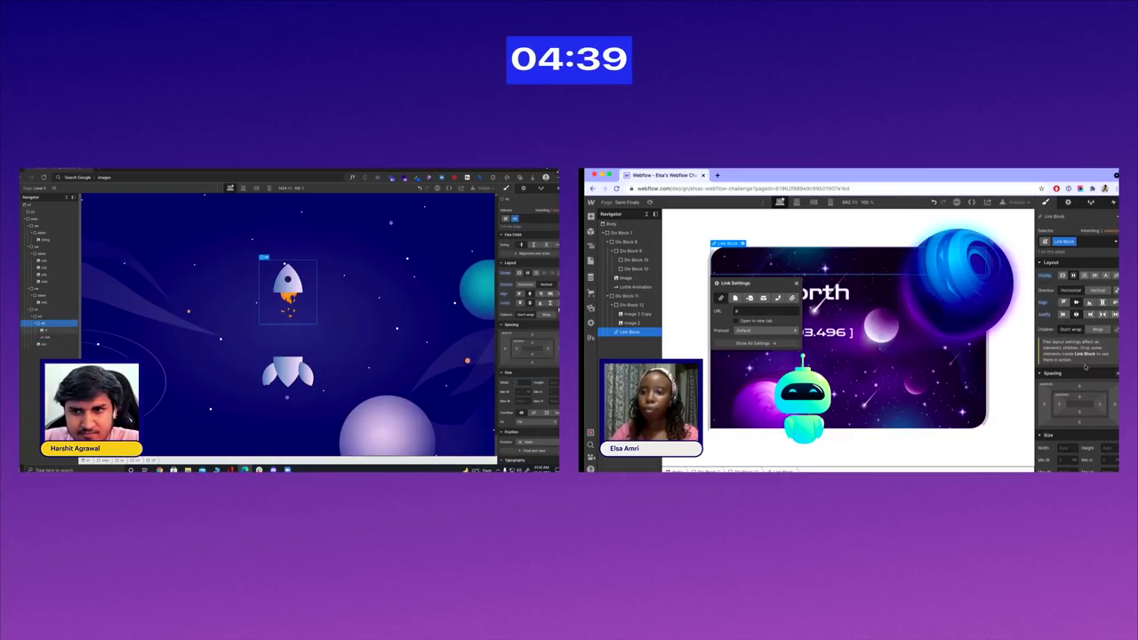
{"action": "scroll", "coordinate": [1079, 316], "scroll_direction": "down", "scroll_amount": 3}
{"action": "left_click_drag", "start_coordinate": [530, 339], "coordinate": [528, 311]}
{"action": "left_click_drag", "start_coordinate": [1079, 326], "coordinate": [1078, 339]}
{"action": "left_click_drag", "start_coordinate": [528, 311], "coordinate": [526, 299]}
{"action": "left_click_drag", "start_coordinate": [1078, 339], "coordinate": [1079, 341]}
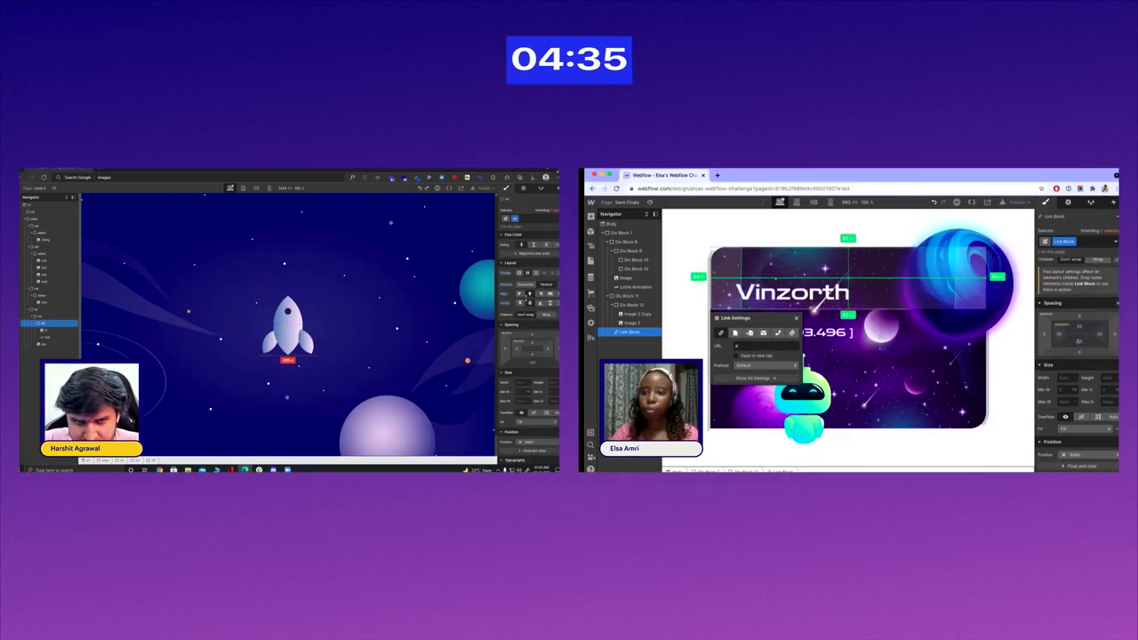
{"action": "left_click_drag", "start_coordinate": [526, 299], "coordinate": [526, 300]}
{"action": "left_click_drag", "start_coordinate": [1078, 341], "coordinate": [1077, 342]}
- Set the Link Block's vertical padding to 15 px
{"action": "left_click", "coordinate": [1079, 326]}
{"action": "type", "text": "15"}
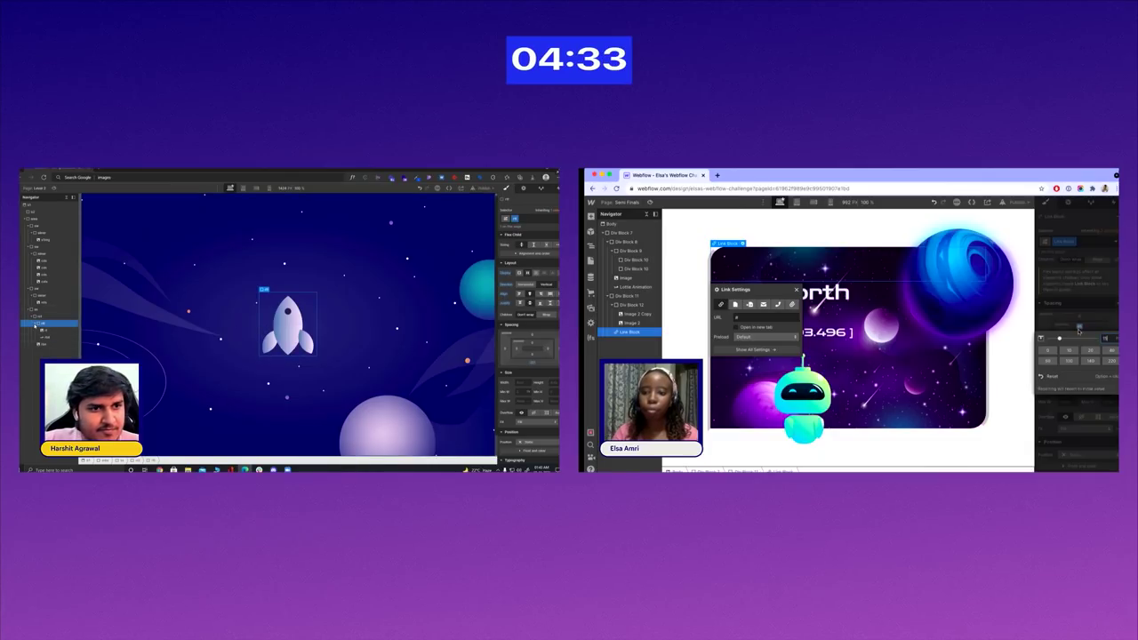
{"action": "key", "text": "Return"}
{"action": "left_click", "coordinate": [1079, 341]}
- Add an image with the class jet below the rocket, and anchor the Link Block absolutely to the space card's bottom-right corner
{"action": "left_click", "coordinate": [1082, 387]}
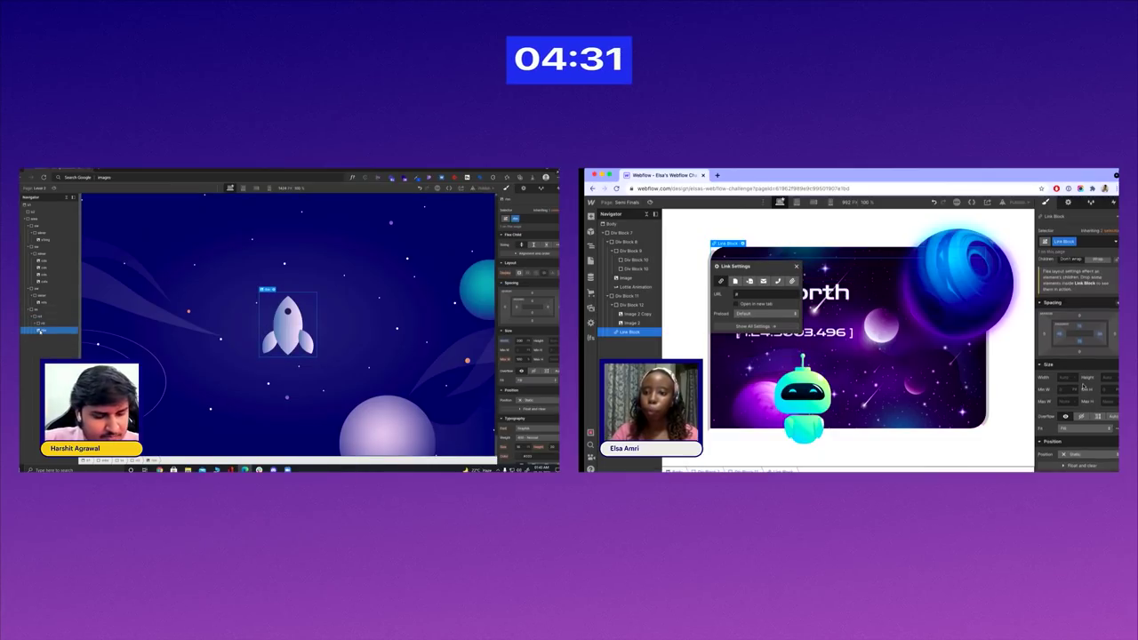
{"action": "key", "text": "Return"}
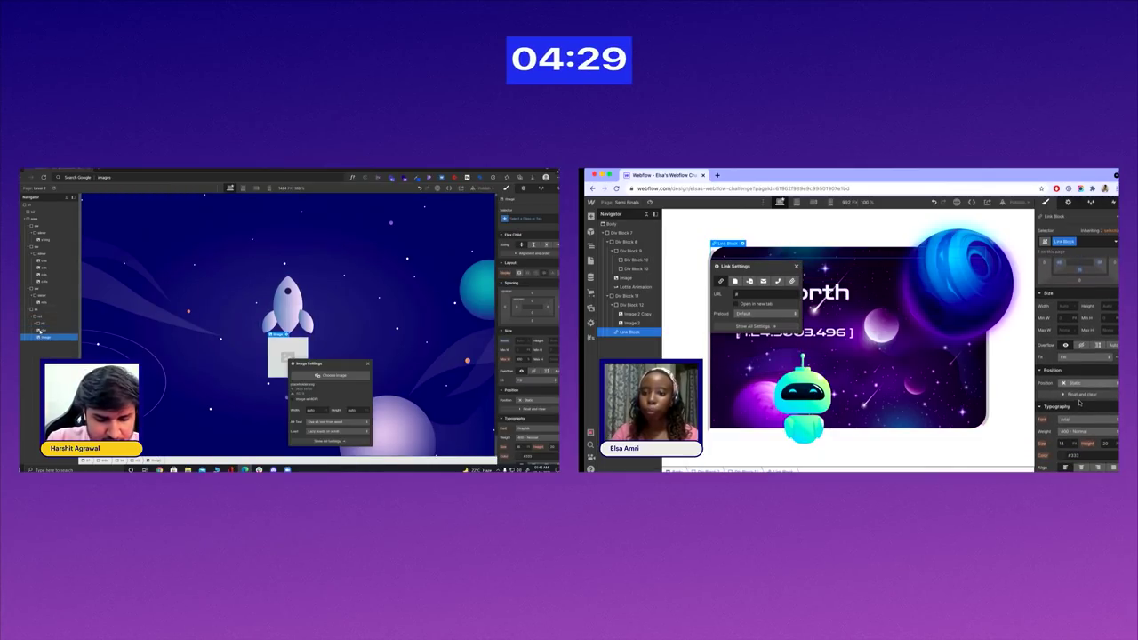
{"action": "left_click", "coordinate": [1069, 385]}
{"action": "key", "text": "ctrl+Return"}
{"action": "left_click", "coordinate": [1074, 400]}
{"action": "type", "text": "pic"}
{"action": "key", "text": "Return"}
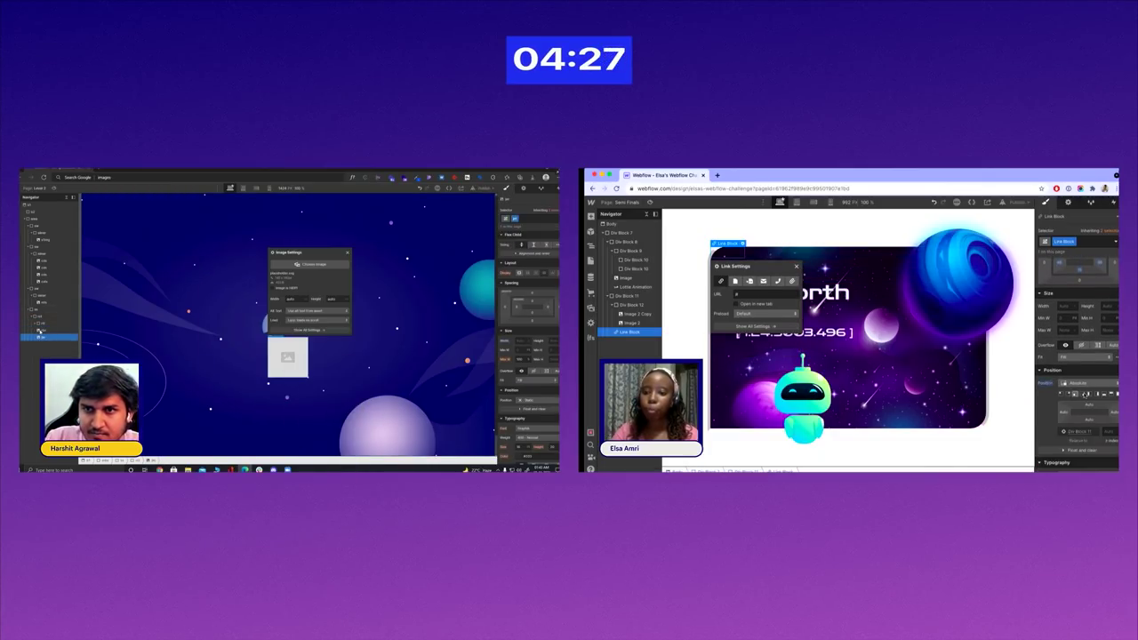
{"action": "left_click", "coordinate": [1082, 394]}
- Use jet.png as the new image's picture, and give the Link Block margins that inset it from the card's corner
{"action": "left_click", "coordinate": [310, 264]}
{"action": "left_click", "coordinate": [44, 249]}
{"action": "left_click", "coordinate": [1079, 269]}
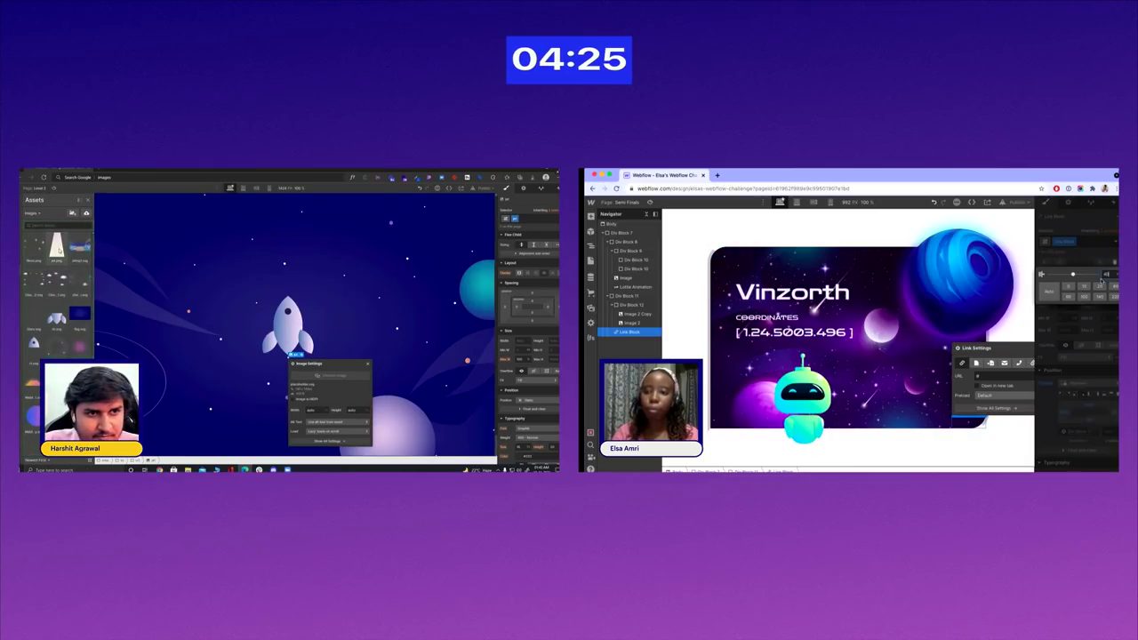
{"action": "left_click", "coordinate": [1080, 280]}
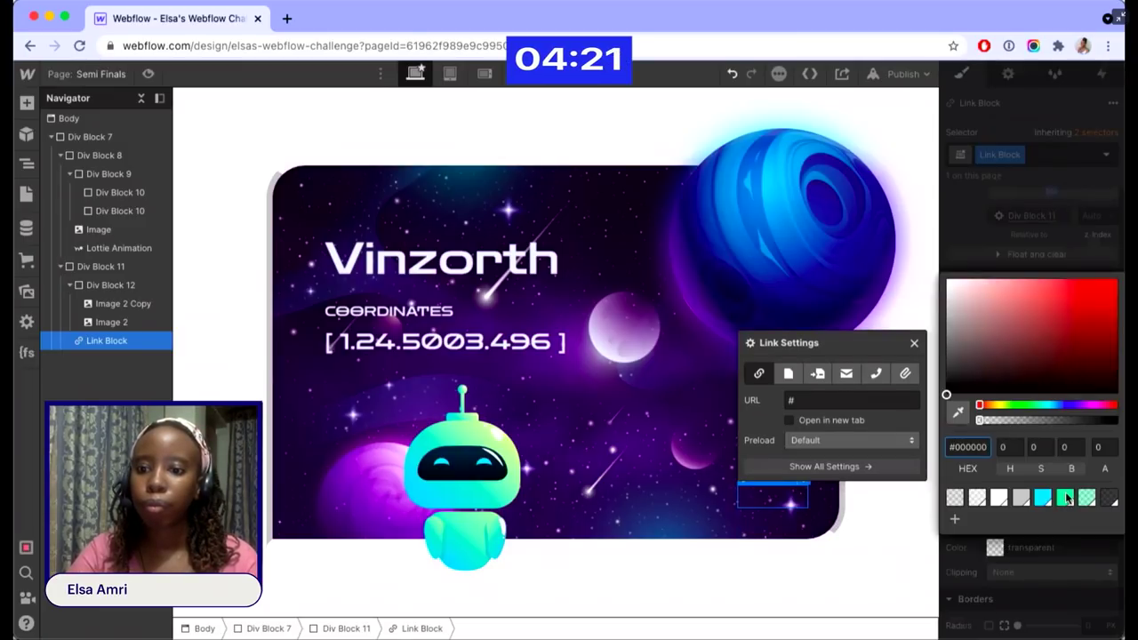
- Give the Link Block a Medium Spring Green background and add a Div Block inside it
{"action": "left_click", "coordinate": [1086, 497]}
{"action": "left_click", "coordinate": [1015, 566]}
{"action": "scroll", "coordinate": [952, 569], "scroll_direction": "down", "scroll_amount": 1}
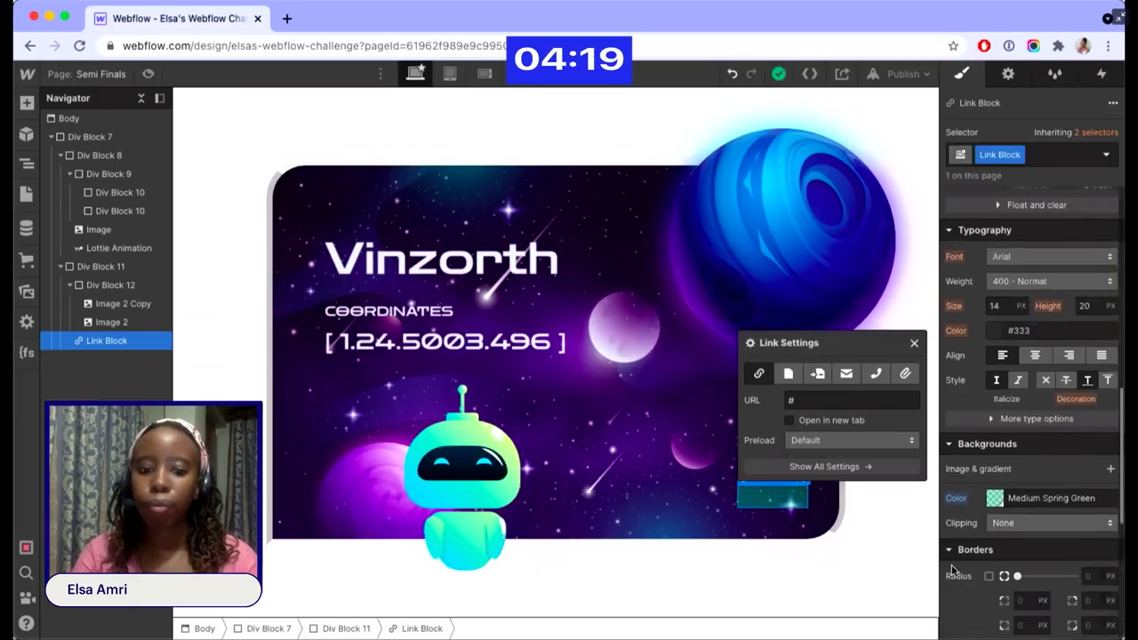
{"action": "key", "text": "super+e"}
{"action": "type", "text": "div"}
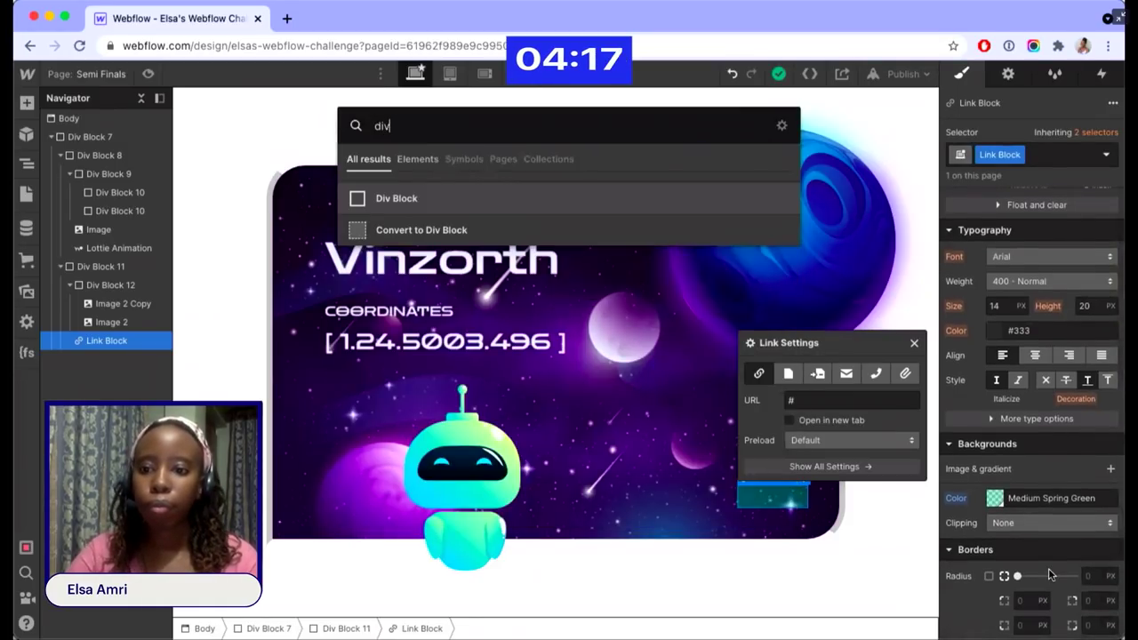
{"action": "key", "text": "Return"}
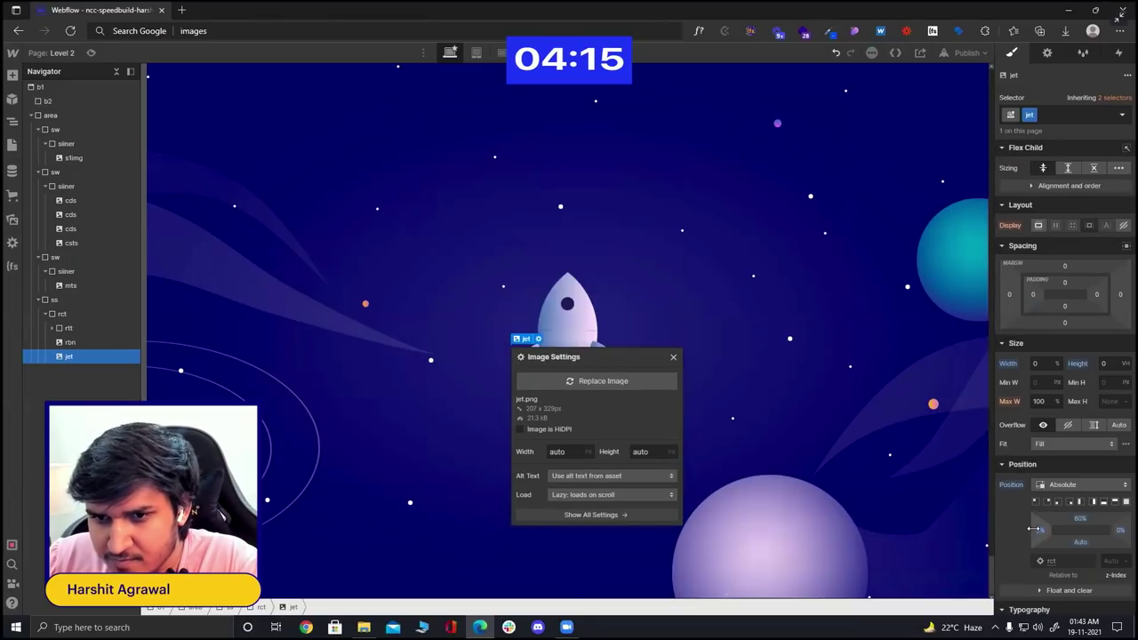
- Set the jet image's left and right offsets to Auto and its z-index to -2
{"action": "left_click", "coordinate": [1038, 529]}
{"action": "left_click", "coordinate": [1016, 461]}
{"action": "left_click", "coordinate": [1028, 554]}
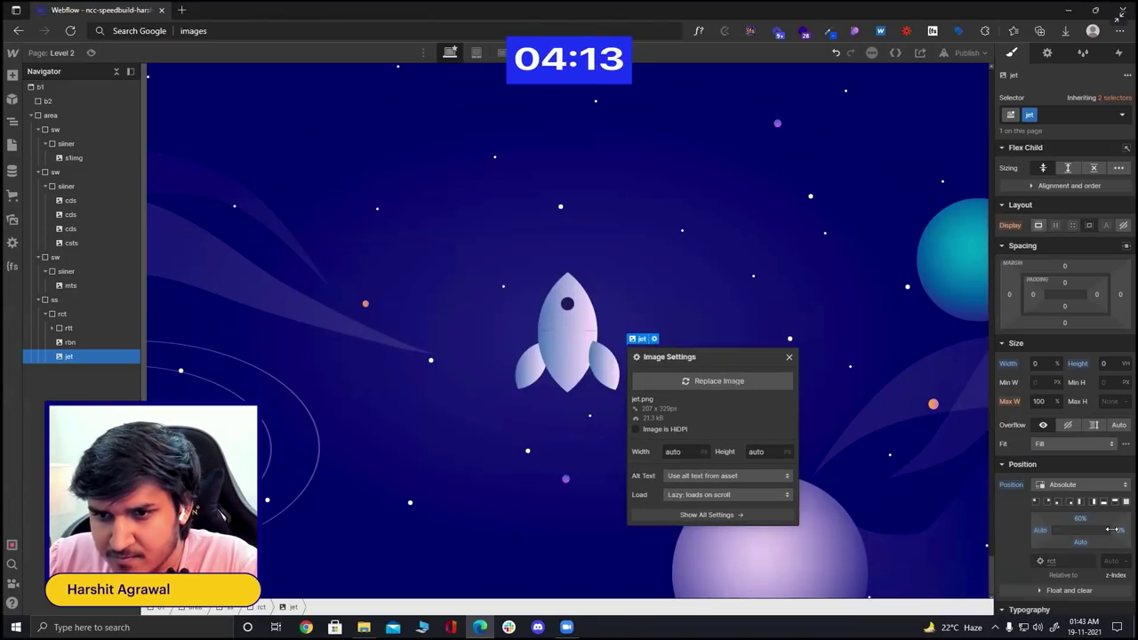
{"action": "left_click", "coordinate": [1119, 529]}
{"action": "left_click", "coordinate": [1022, 492]}
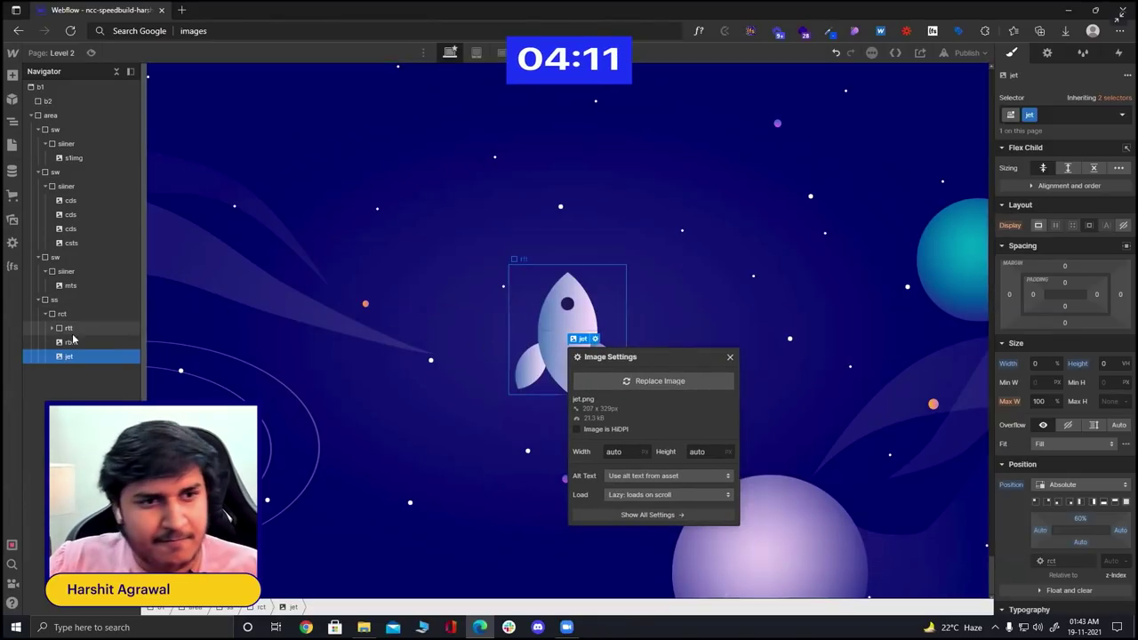
{"action": "left_click", "coordinate": [1106, 561]}
{"action": "type", "text": "-2"}
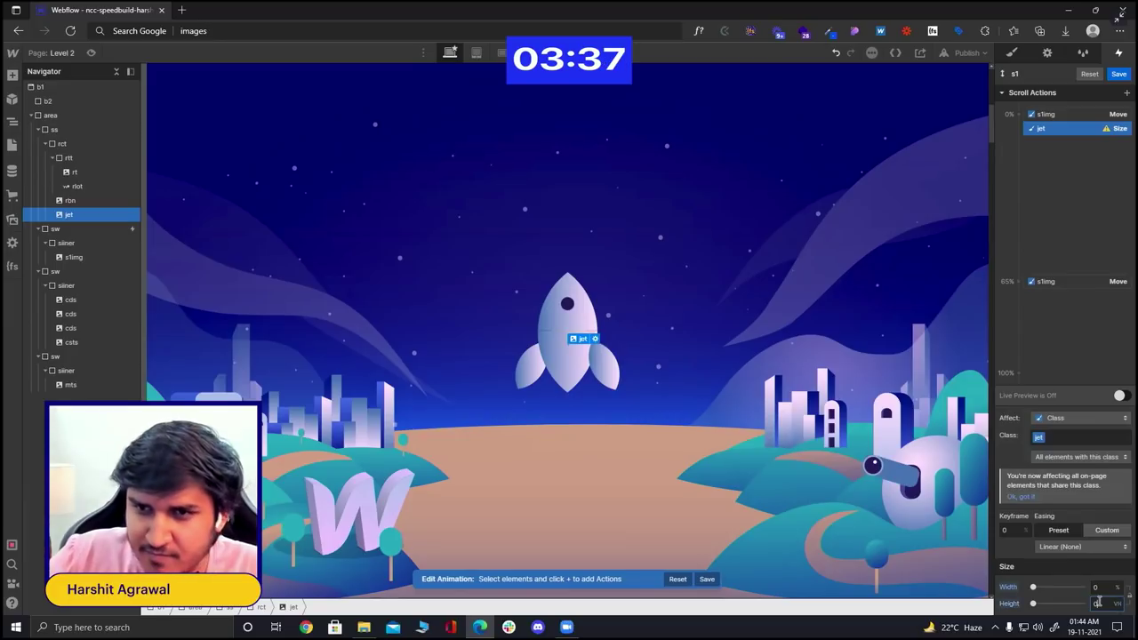
- Duplicate the jet's Size scroll action, move the copy to 100%, and set its width to 100% and height to 1000 VH
{"action": "right_click", "coordinate": [1053, 129]}
{"action": "left_click", "coordinate": [1071, 169]}
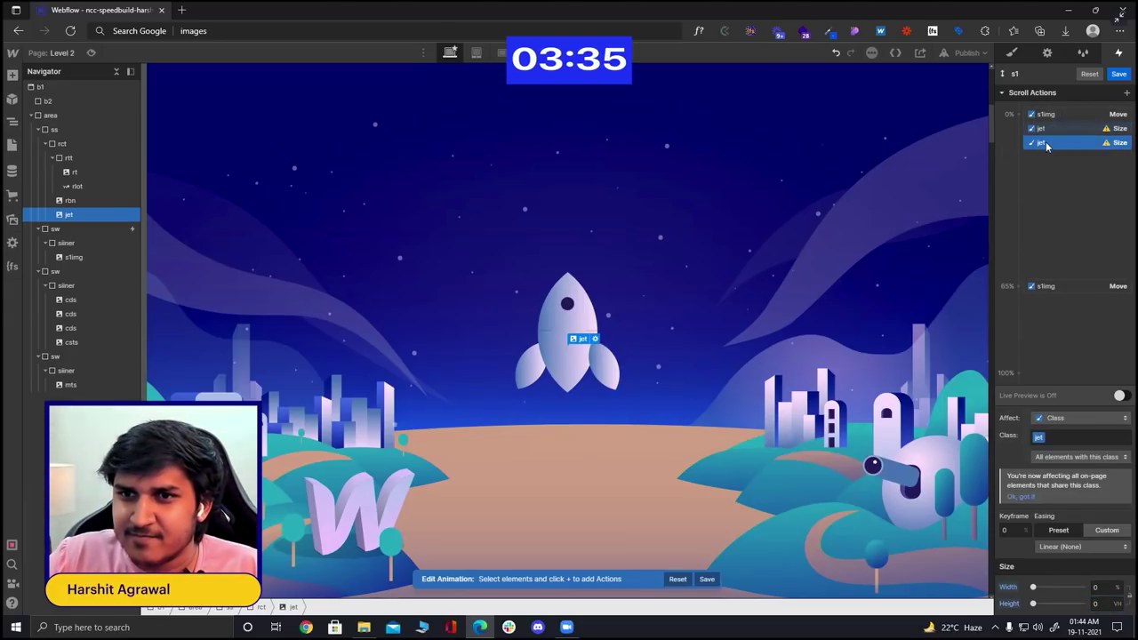
{"action": "left_click_drag", "start_coordinate": [1047, 284], "coordinate": [1048, 371]}
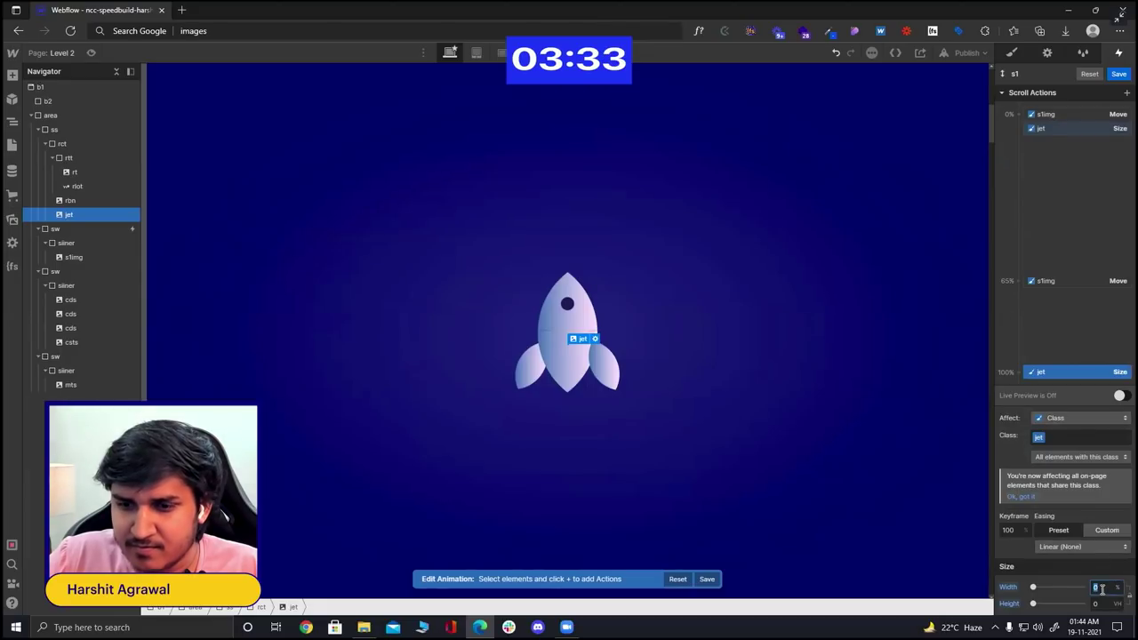
{"action": "left_click", "coordinate": [1107, 604]}
{"action": "type", "text": "1000"}
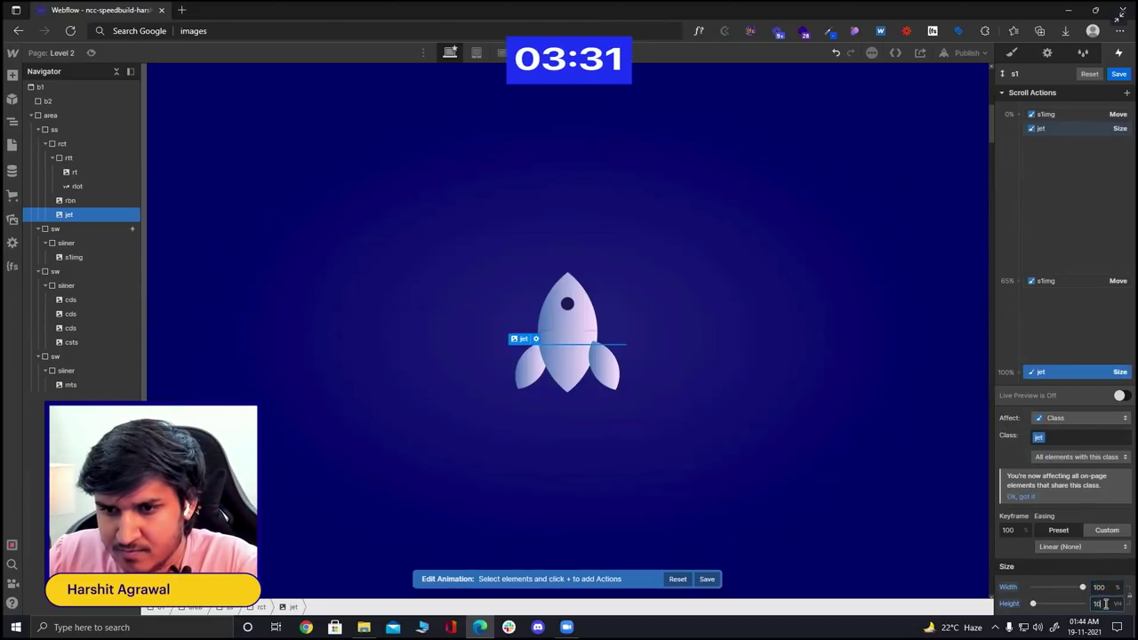
{"action": "key", "text": "Return"}
{"action": "left_click_drag", "start_coordinate": [1054, 153], "coordinate": [1079, 141]}
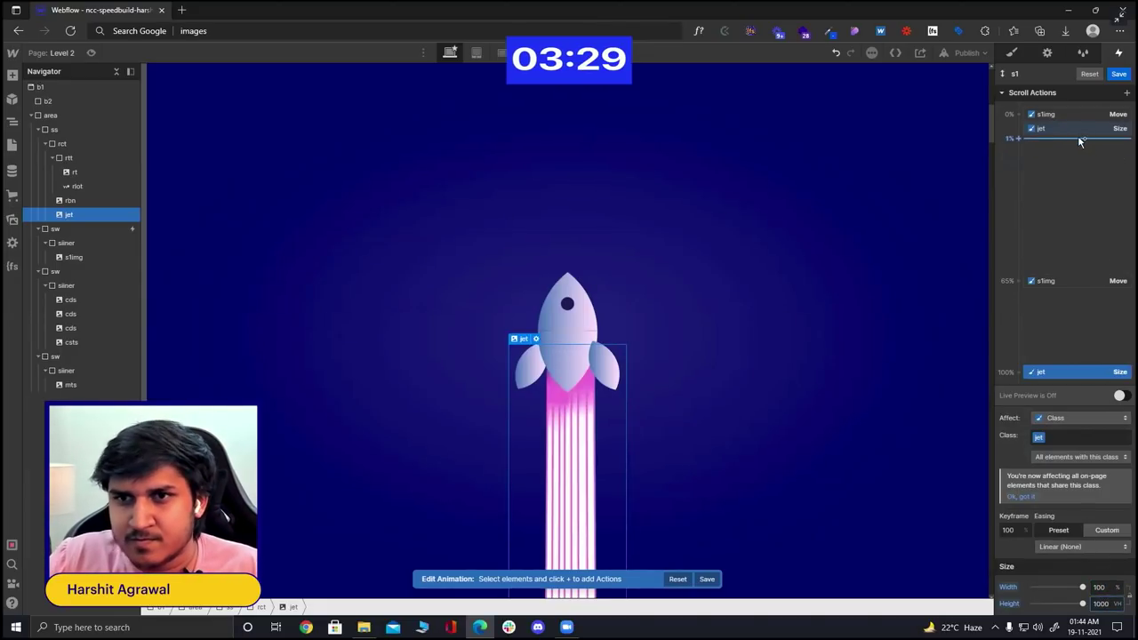
- Recheck the jet's 0% Size action and save the s1 scroll animation
{"action": "left_click", "coordinate": [1071, 130]}
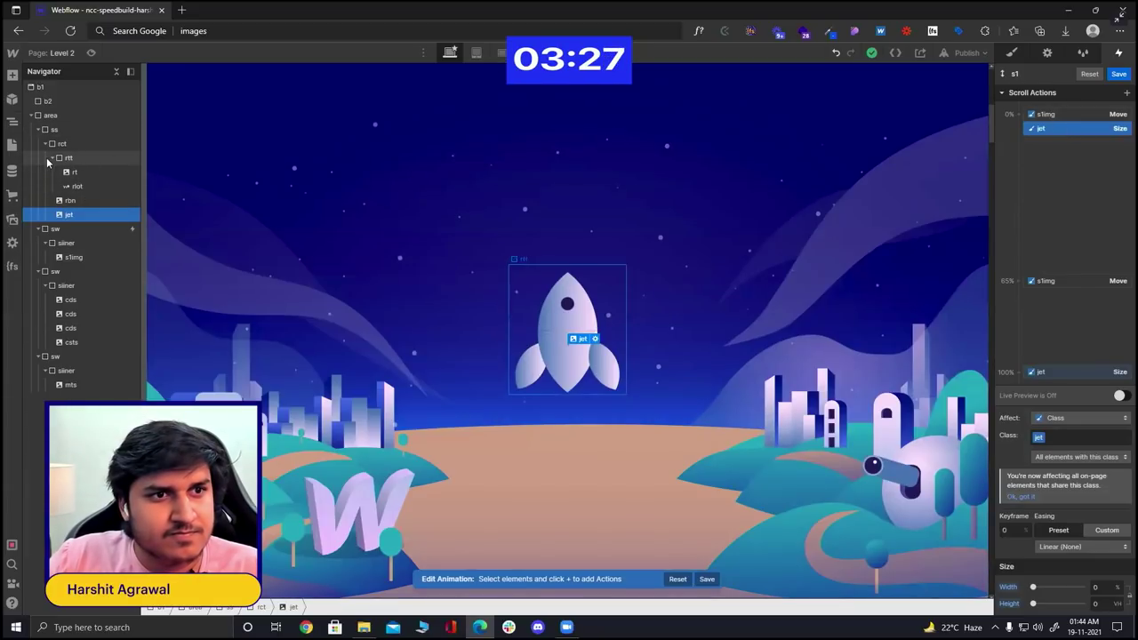
{"action": "left_click", "coordinate": [76, 185]}
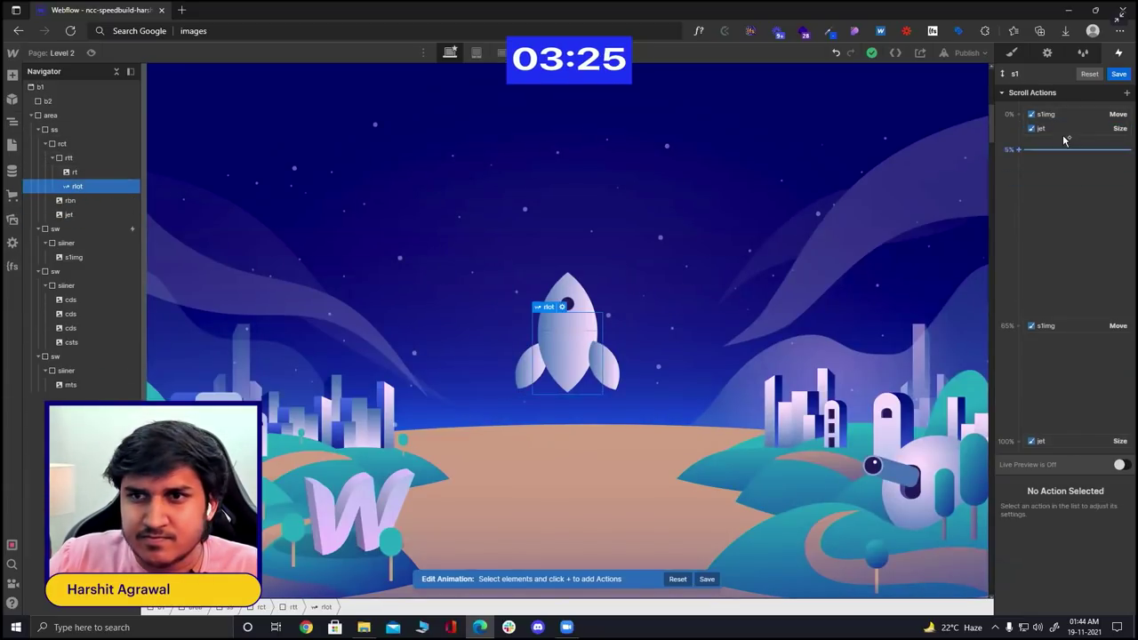
{"action": "left_click", "coordinate": [1123, 76]}
- Add a While scrolling in view trigger to the second sw section and create a scroll animation named s2 for it
{"action": "left_click", "coordinate": [55, 271]}
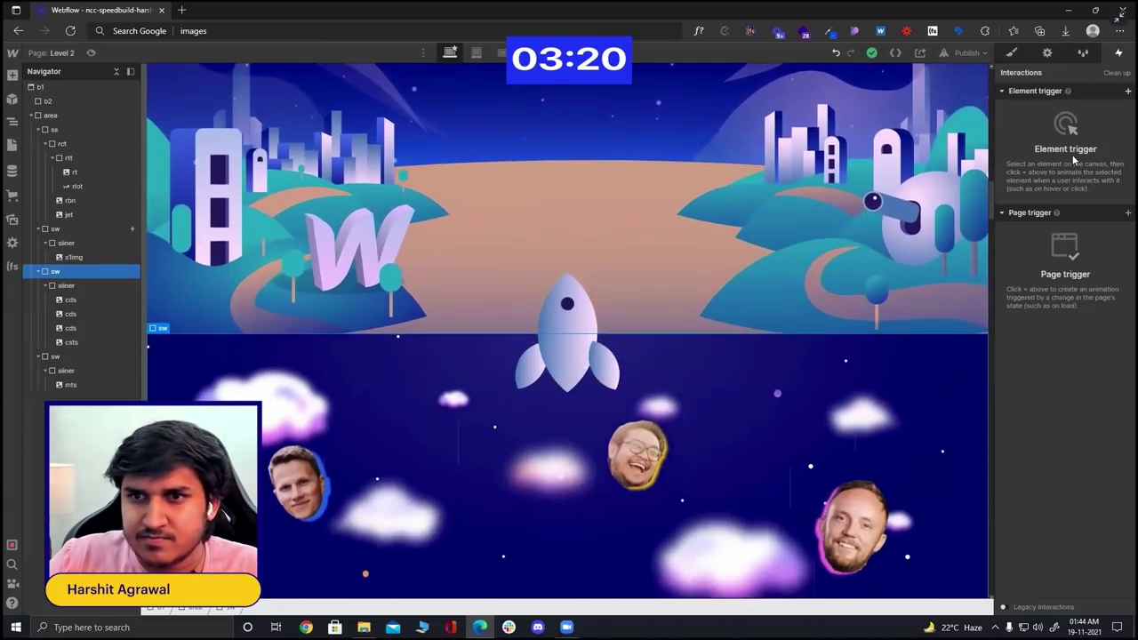
{"action": "left_click", "coordinate": [1127, 90]}
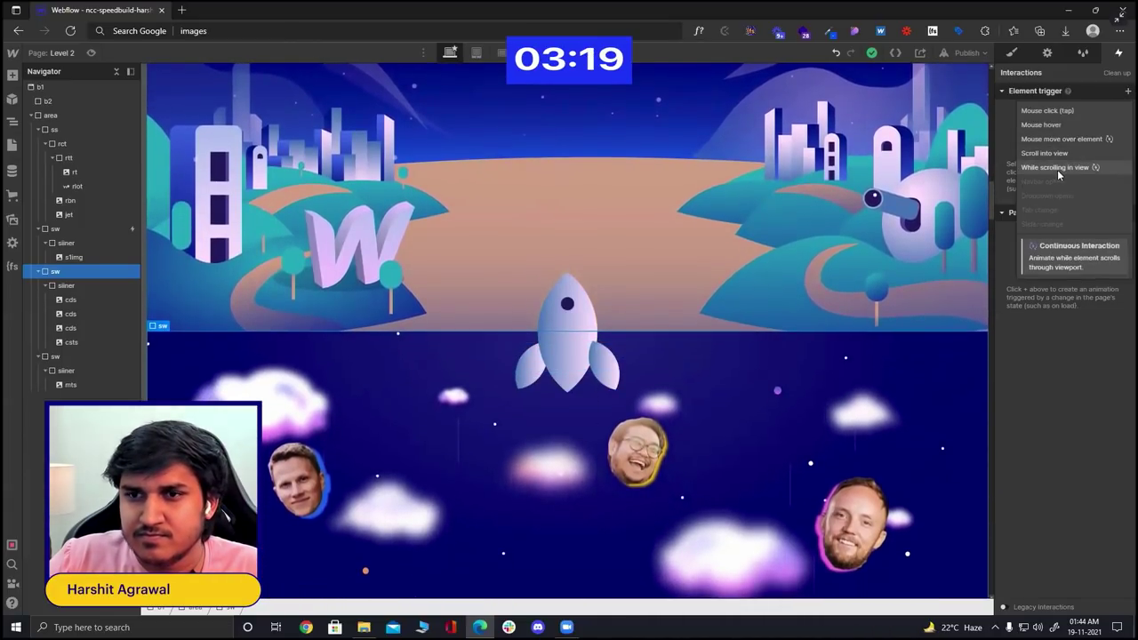
{"action": "left_click", "coordinate": [1057, 169]}
{"action": "left_click", "coordinate": [1067, 153]}
{"action": "left_click", "coordinate": [1062, 183]}
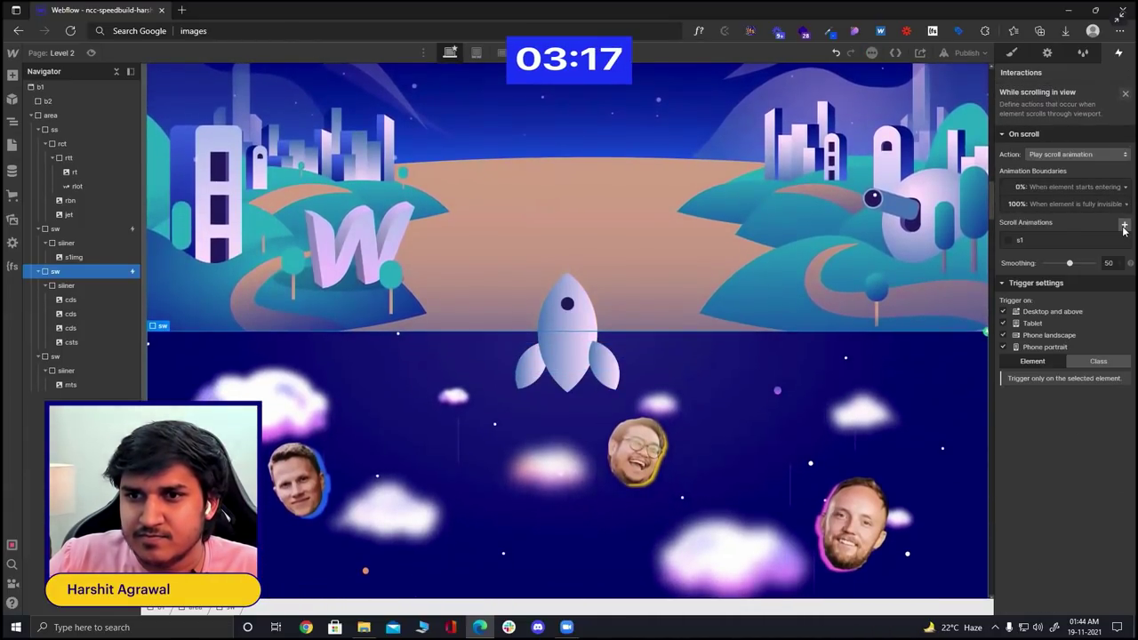
{"action": "left_click", "coordinate": [1123, 227]}
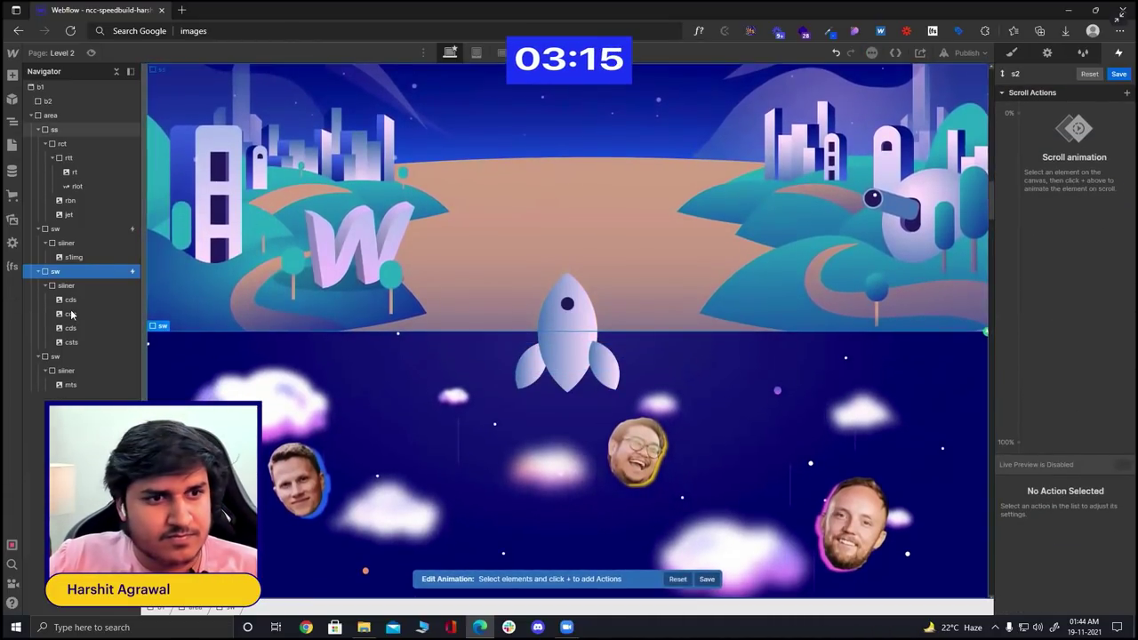
- Add a Move scroll action for the cds class to the s2 animation and set its 0% vertical offset to -150%
{"action": "left_click", "coordinate": [70, 299]}
{"action": "left_click", "coordinate": [1126, 93]}
{"action": "left_click", "coordinate": [1031, 151]}
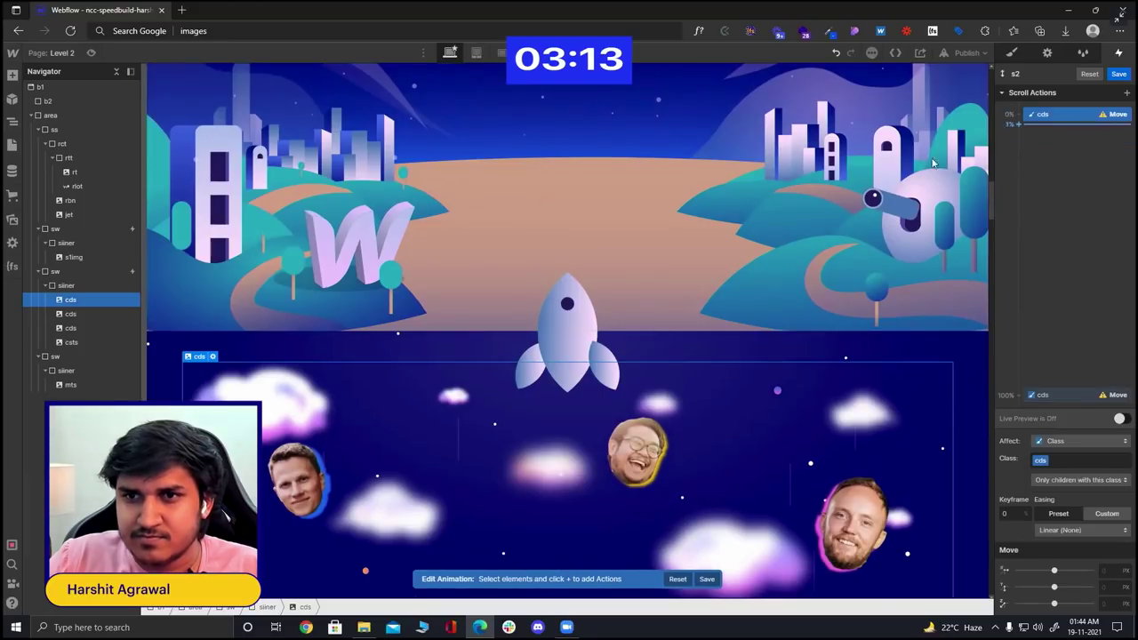
{"action": "left_click", "coordinate": [1108, 587]}
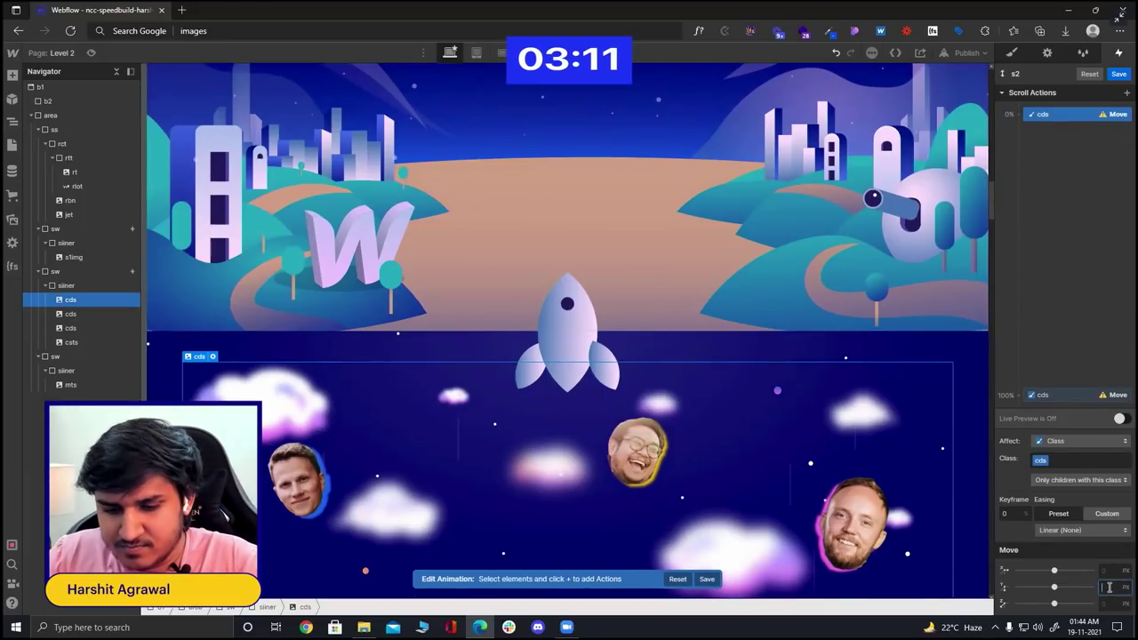
{"action": "type", "text": "-"}
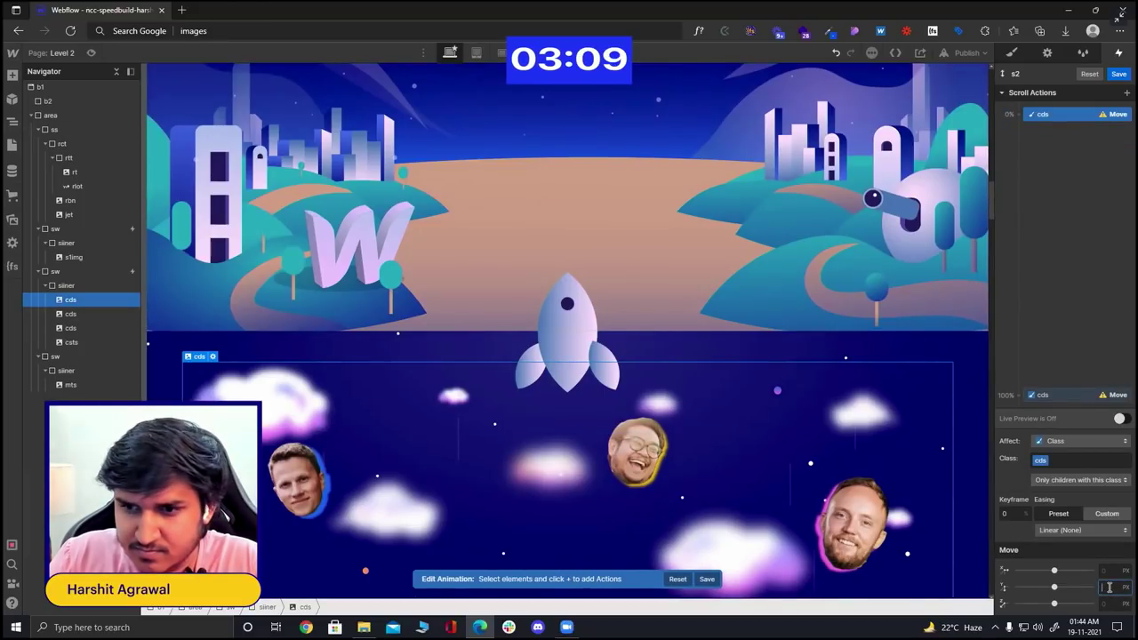
{"action": "type", "text": "150%"}
{"action": "key", "text": "Return"}
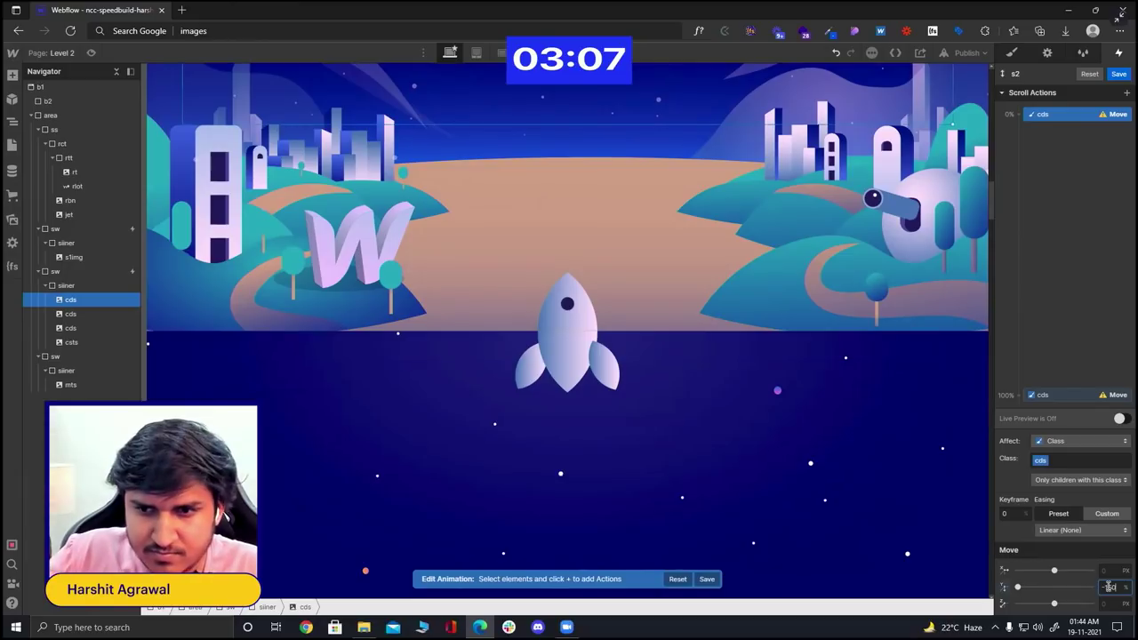
- Set the ending cds Move action to 150% vertically at the 90% keyframe and check the motion with Live Preview
{"action": "left_click", "coordinate": [1080, 396]}
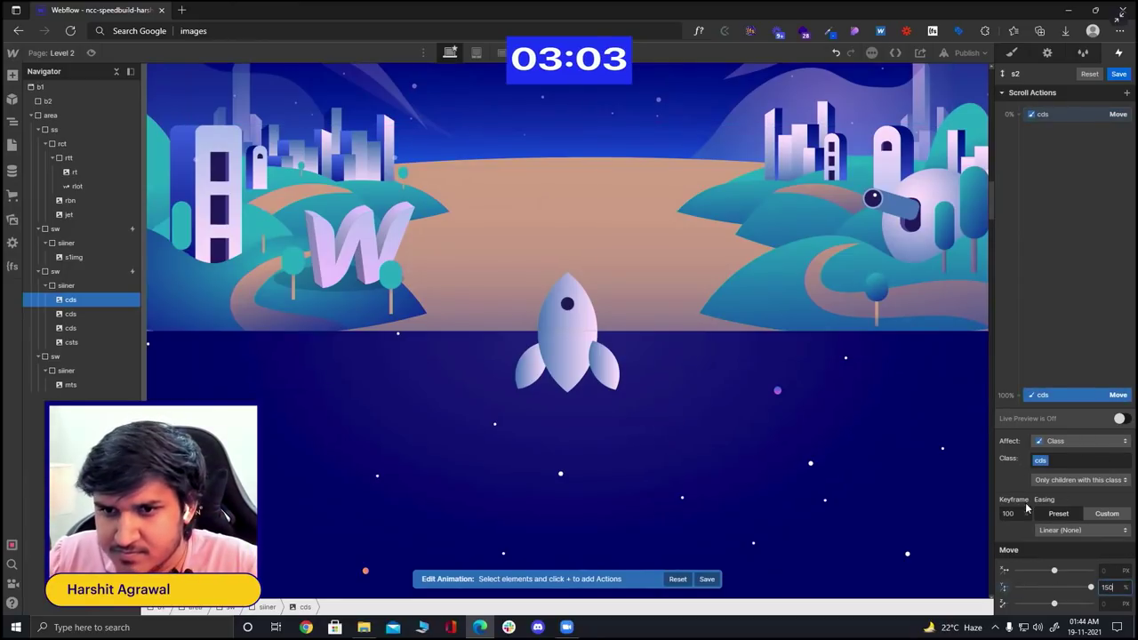
{"action": "type", "text": "90"}
{"action": "key", "text": "Return"}
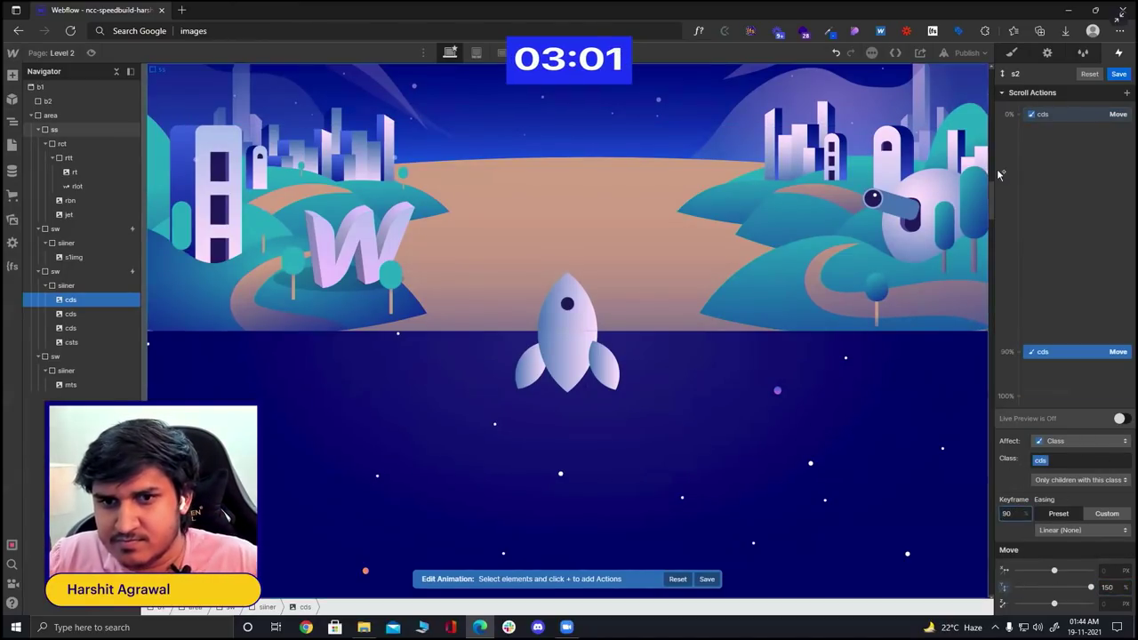
{"action": "left_click", "coordinate": [1121, 418]}
{"action": "left_click_drag", "start_coordinate": [992, 199], "coordinate": [988, 360]}
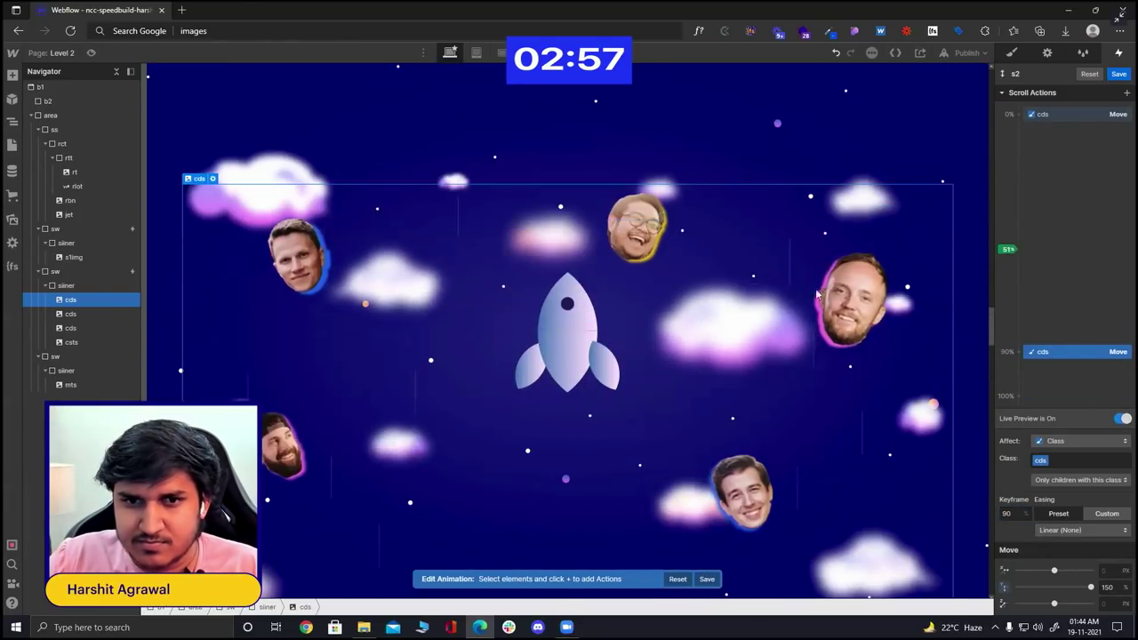
{"action": "scroll", "coordinate": [817, 294], "scroll_direction": "up", "scroll_amount": 15}
{"action": "left_click", "coordinate": [1041, 116]}
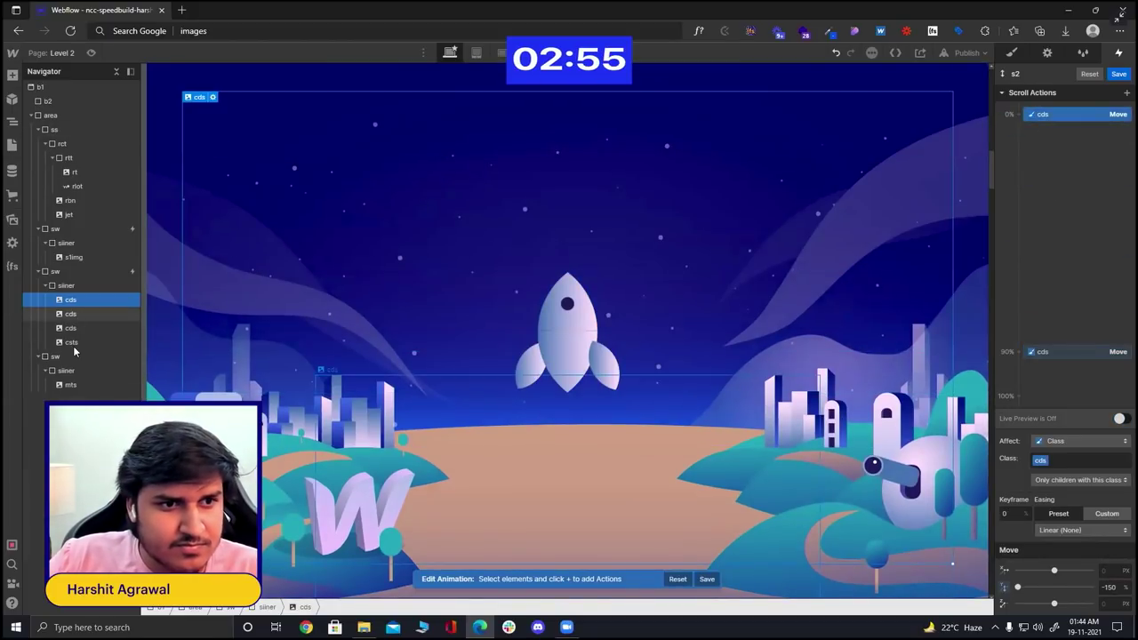
- Add an Opacity scroll action for the csts image, duplicate it, and place the copy at a different point on the timeline
{"action": "left_click", "coordinate": [72, 342]}
{"action": "left_click", "coordinate": [1126, 92]}
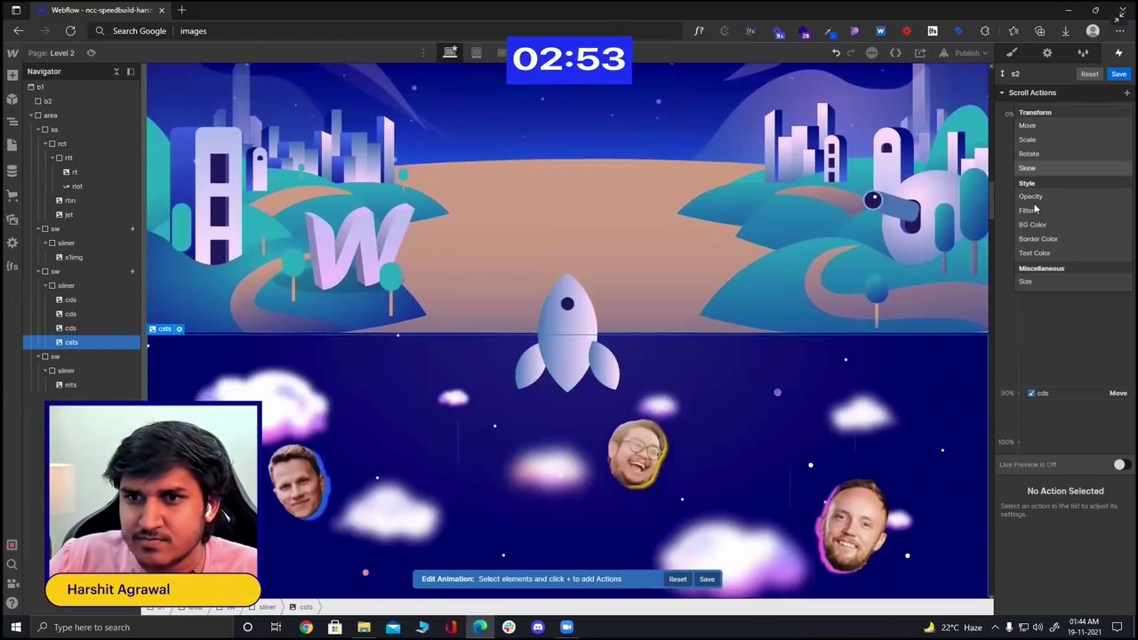
{"action": "left_click", "coordinate": [1030, 196]}
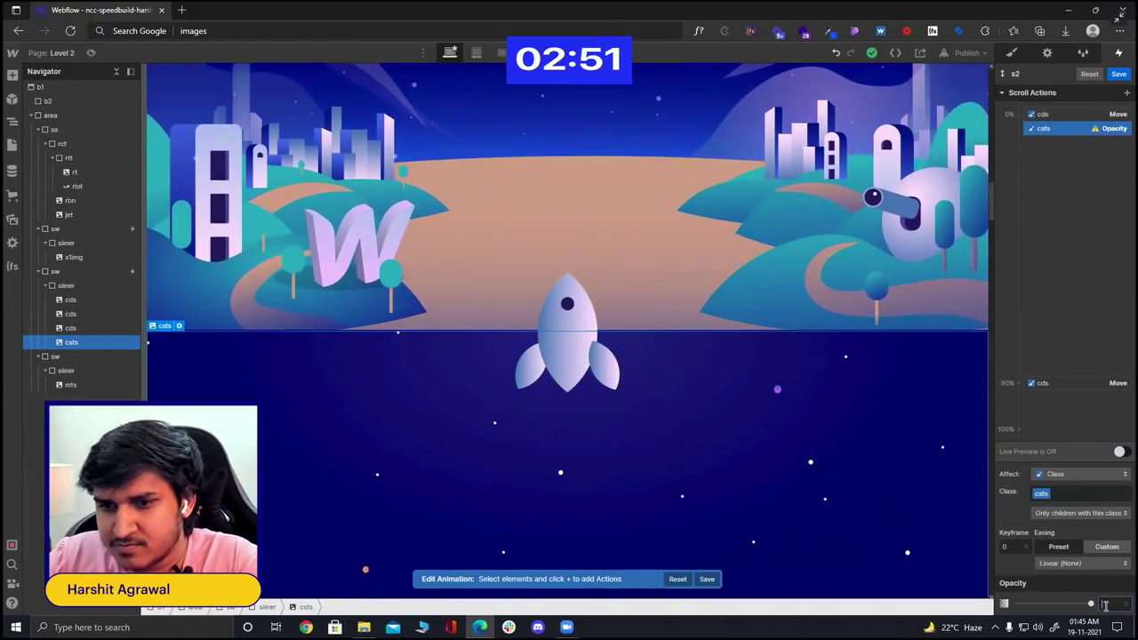
{"action": "right_click", "coordinate": [1044, 133]}
{"action": "left_click", "coordinate": [1050, 175]}
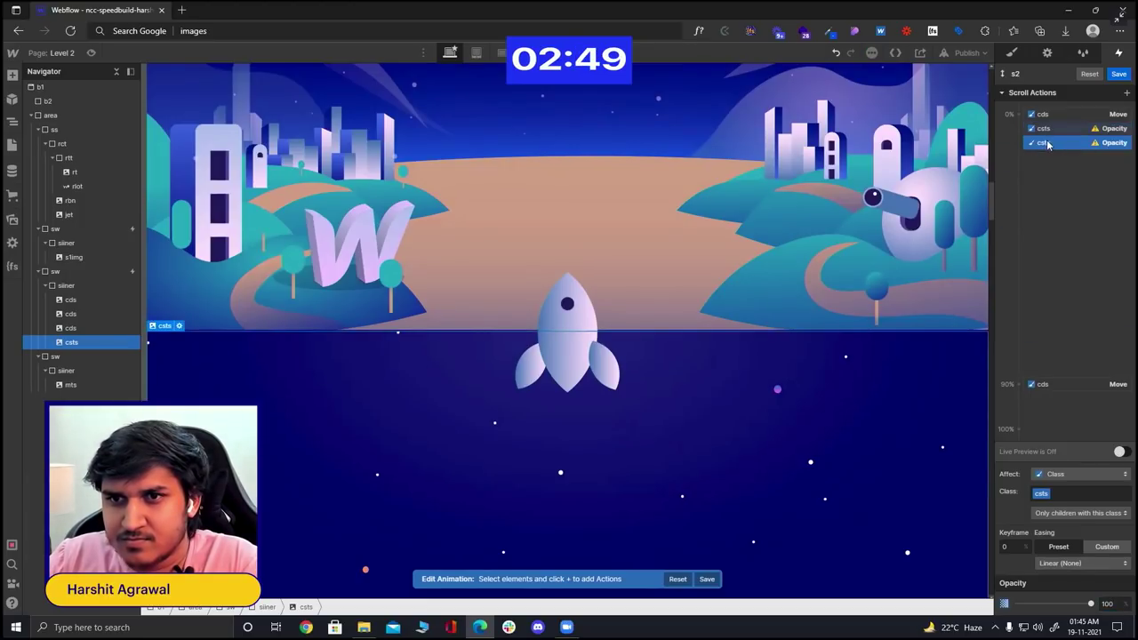
{"action": "left_click_drag", "start_coordinate": [1051, 411], "coordinate": [1051, 145]}
{"action": "left_click_drag", "start_coordinate": [529, 323], "coordinate": [528, 321]}
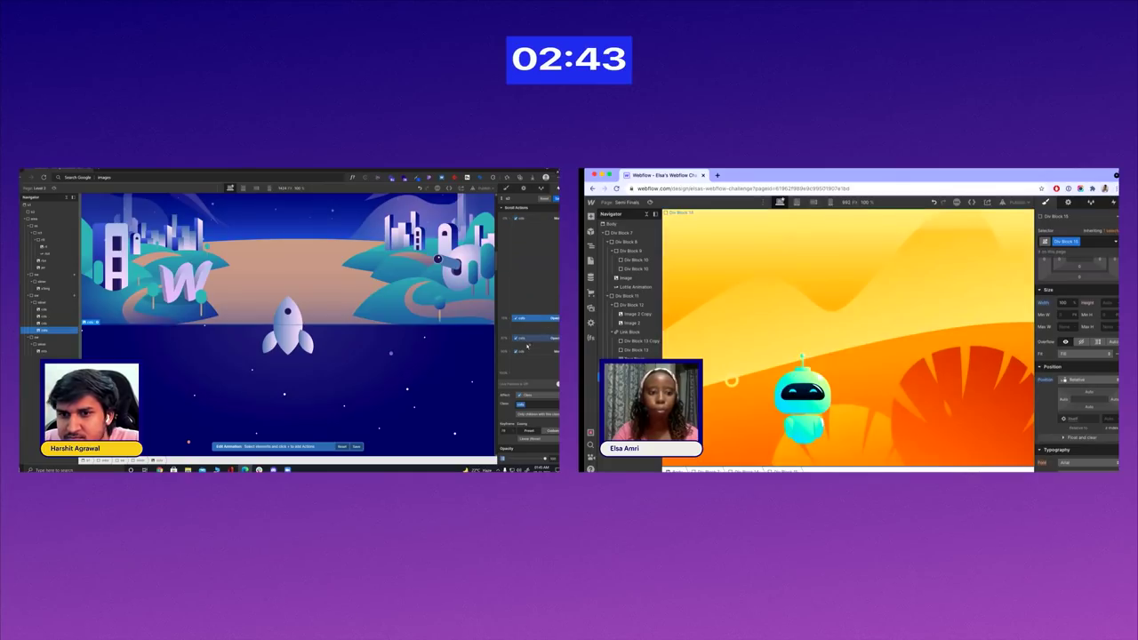
- Adjust the csts Opacity actions on Level 2, and set Div Block 14's z-index to -1 on Semi Finals
{"action": "key", "text": "Up"}
{"action": "scroll", "coordinate": [1084, 363], "scroll_direction": "down", "scroll_amount": 2}
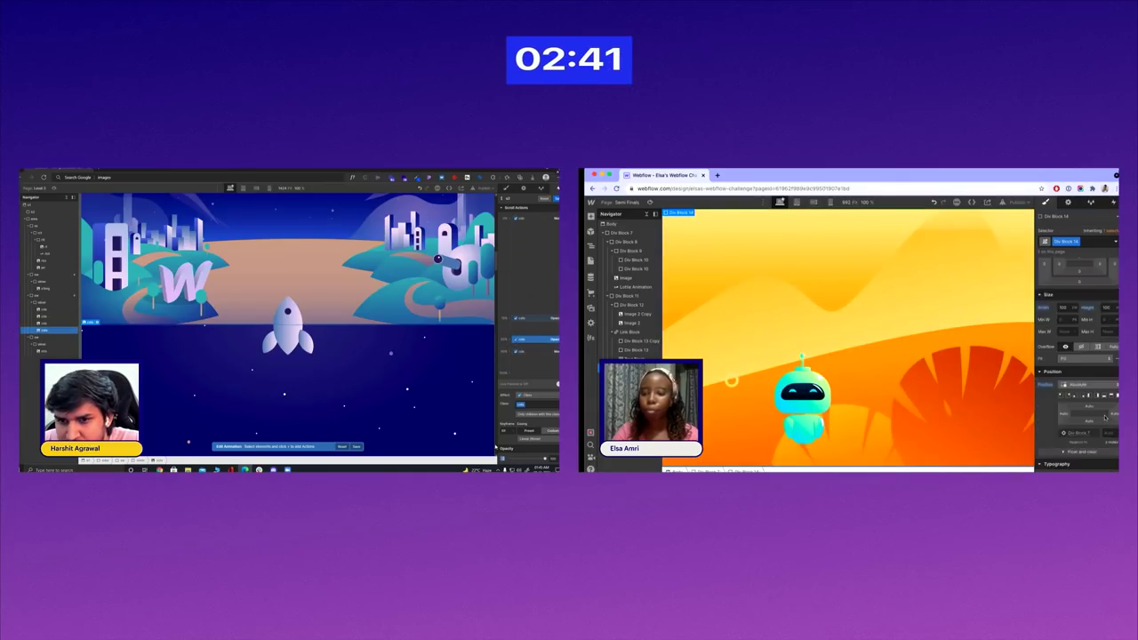
{"action": "left_click", "coordinate": [505, 430]}
{"action": "scroll", "coordinate": [1106, 375], "scroll_direction": "down", "scroll_amount": 1}
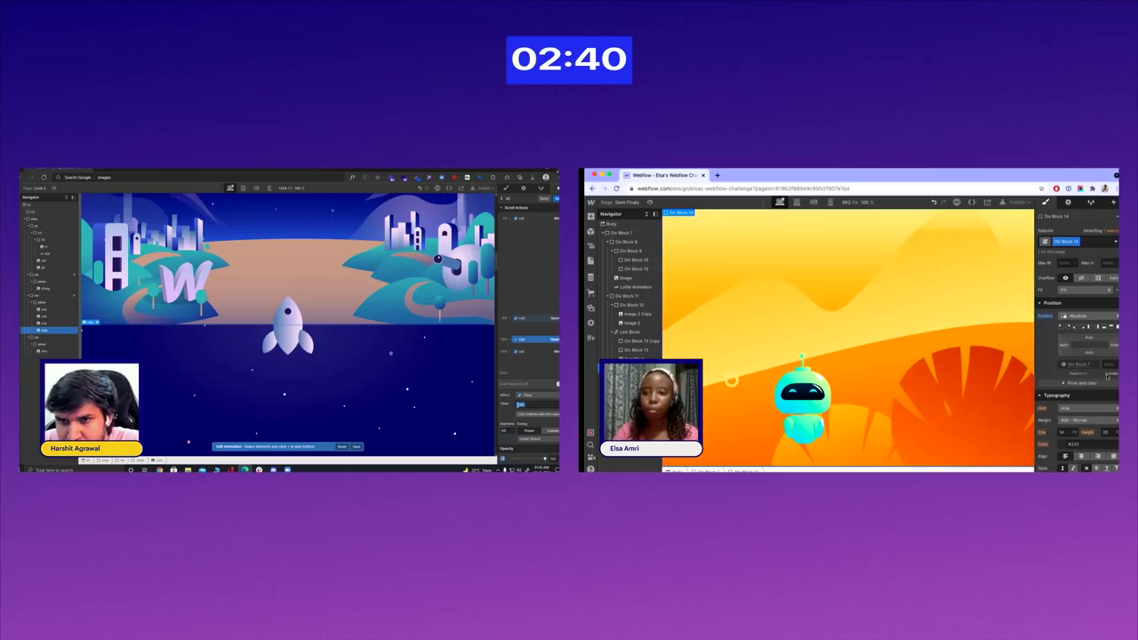
{"action": "left_click", "coordinate": [521, 322]}
{"action": "type", "text": "-1"}
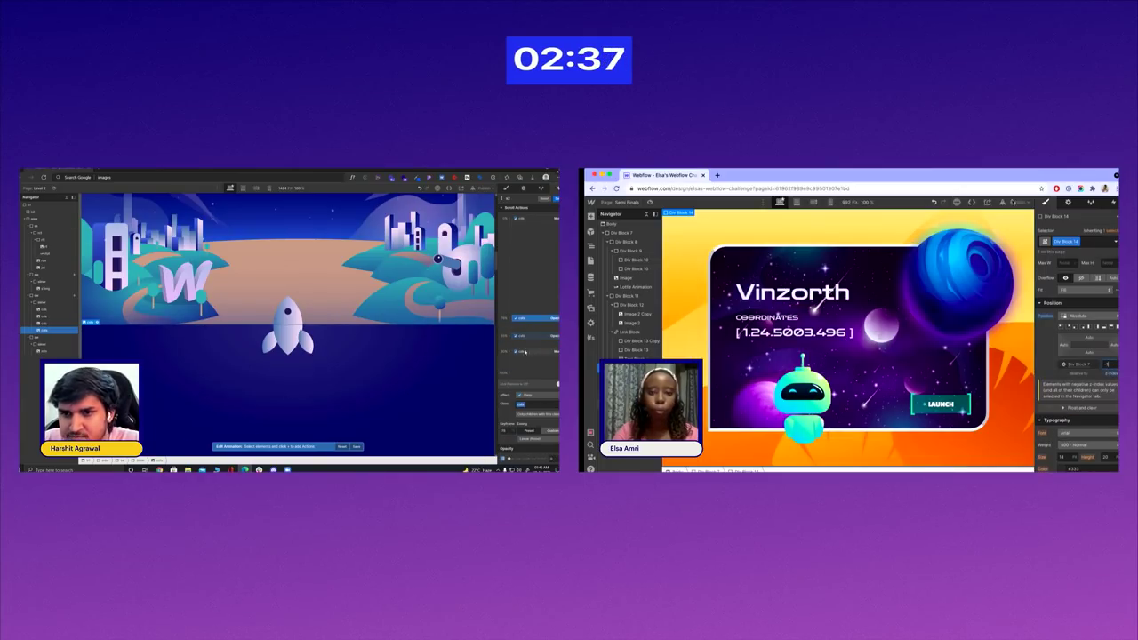
- Choose Space-Background images for the image elements in the Div Block 15 copies on the Semi Finals page
{"action": "left_click", "coordinate": [626, 404]}
{"action": "left_click", "coordinate": [1067, 203]}
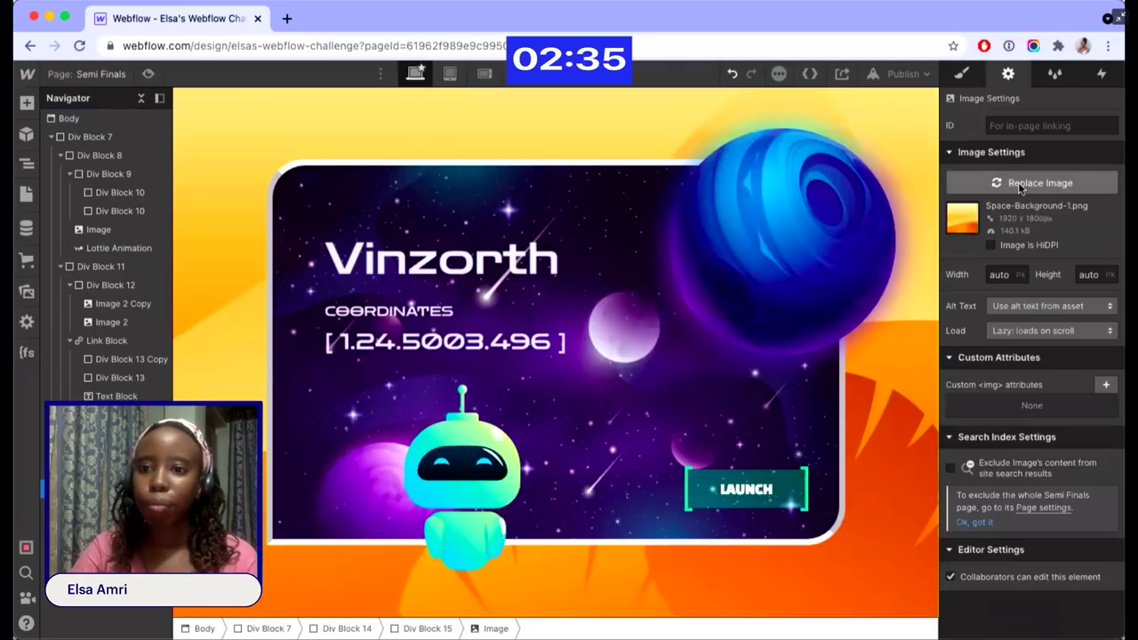
{"action": "left_click", "coordinate": [1020, 184]}
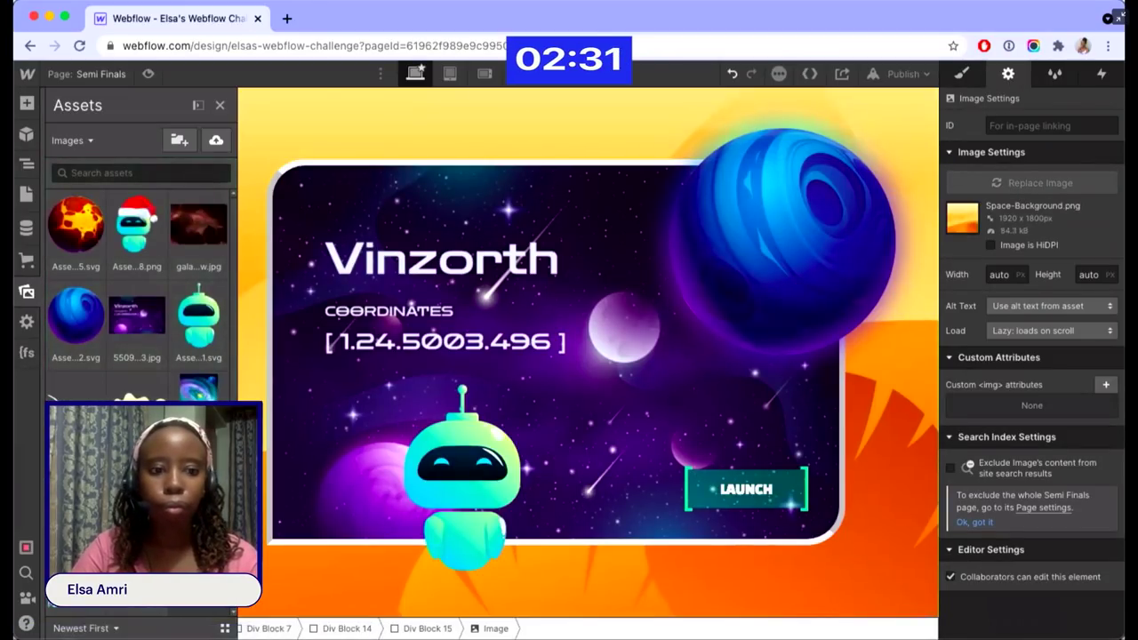
{"action": "key", "text": "Escape"}
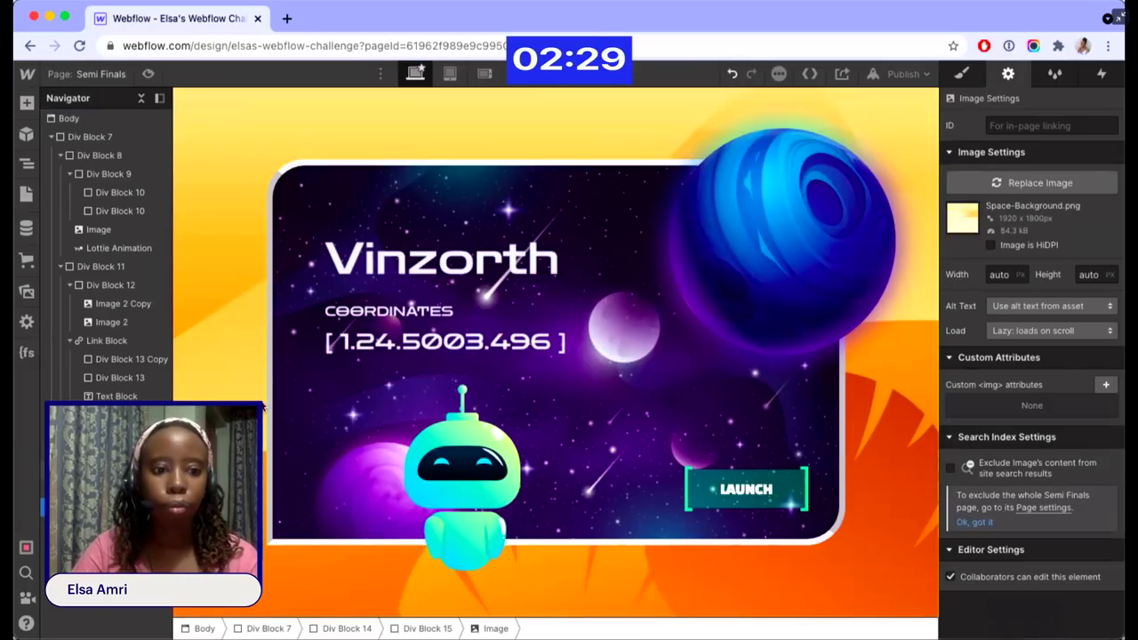
{"action": "left_click", "coordinate": [1024, 182]}
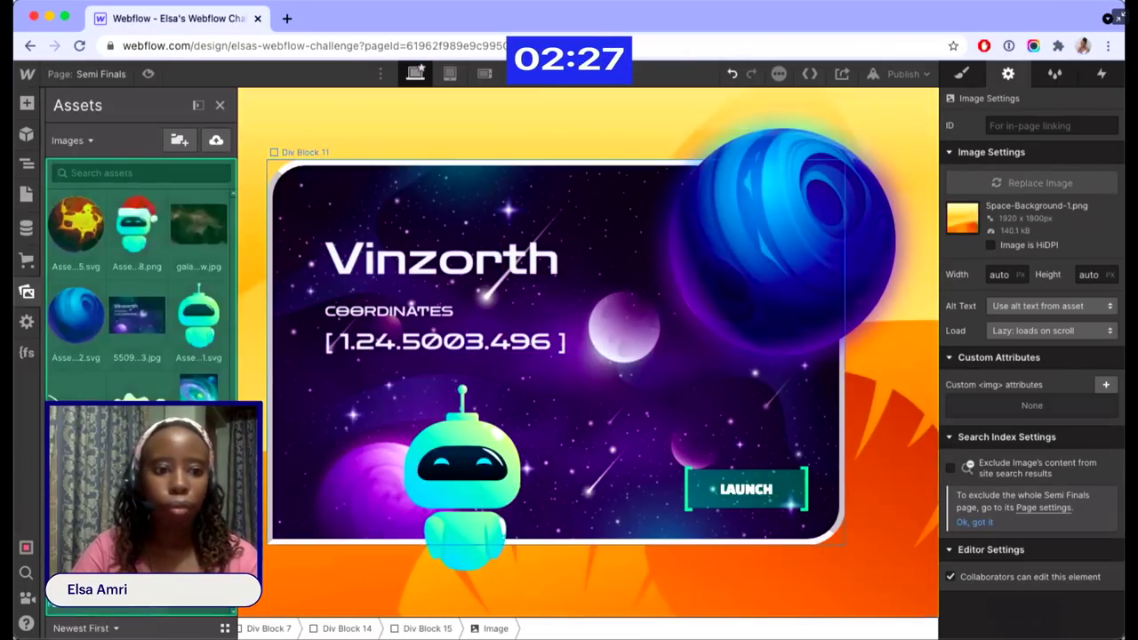
{"action": "left_click", "coordinate": [136, 493]}
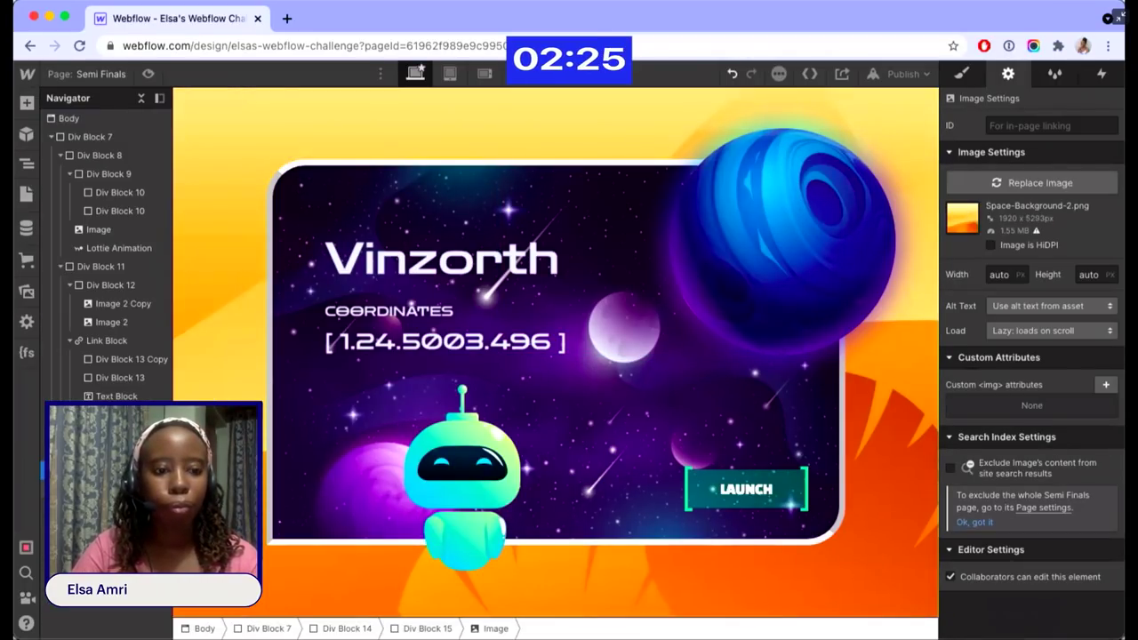
{"action": "left_click", "coordinate": [1037, 180]}
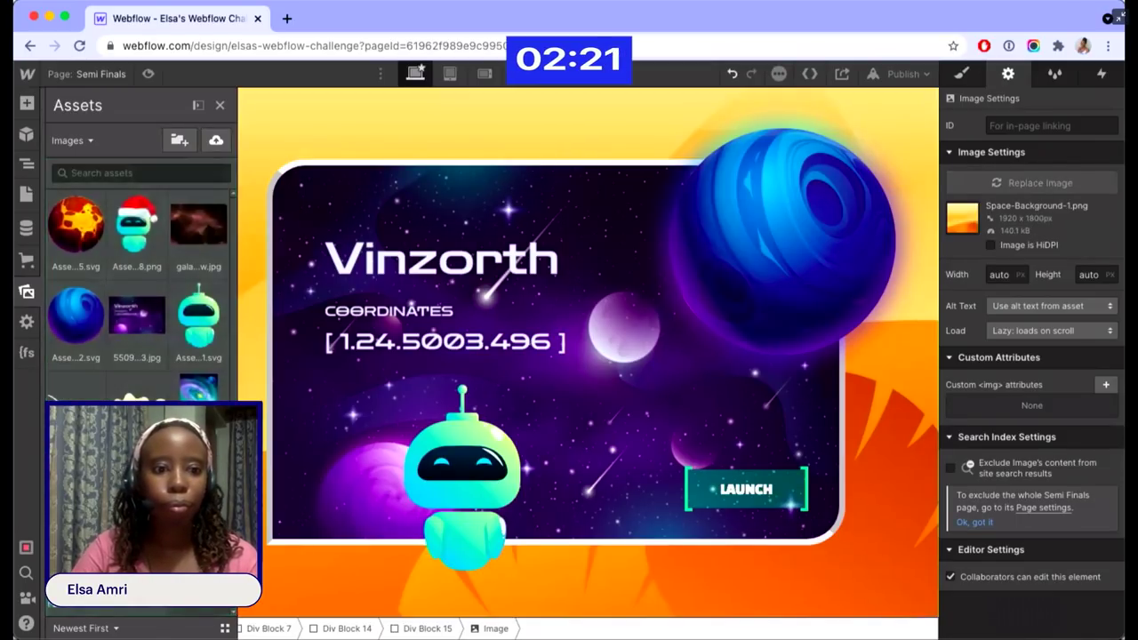
- Add an Image element inside Div Block 15 and assign the cloud graphic Asset 2.svg to it
{"action": "left_click", "coordinate": [964, 75]}
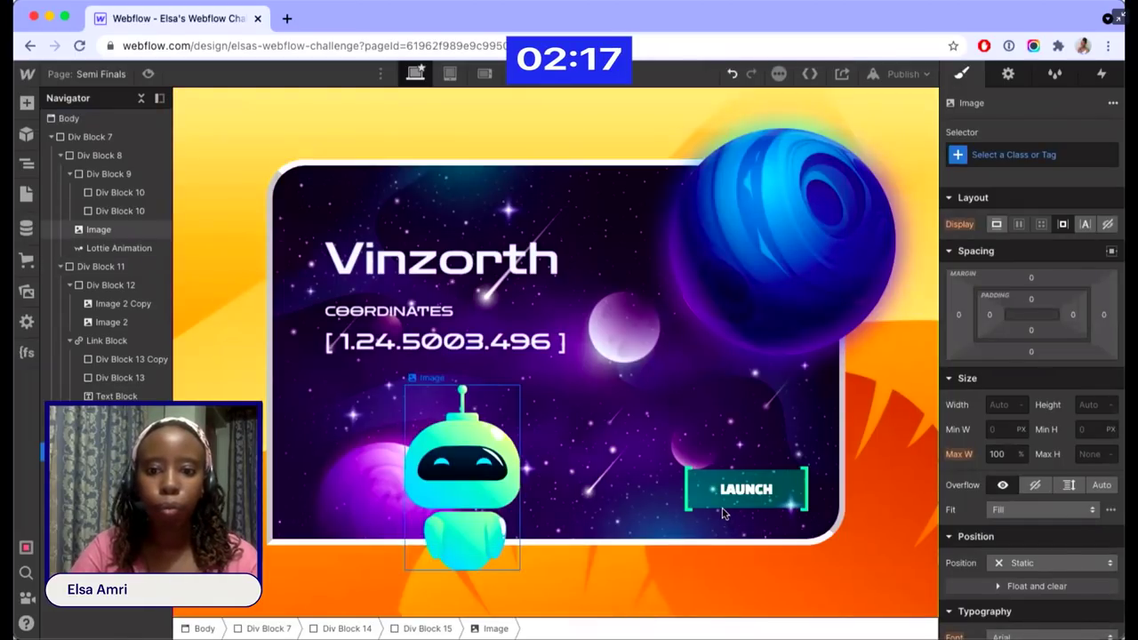
{"action": "left_click", "coordinate": [276, 439]}
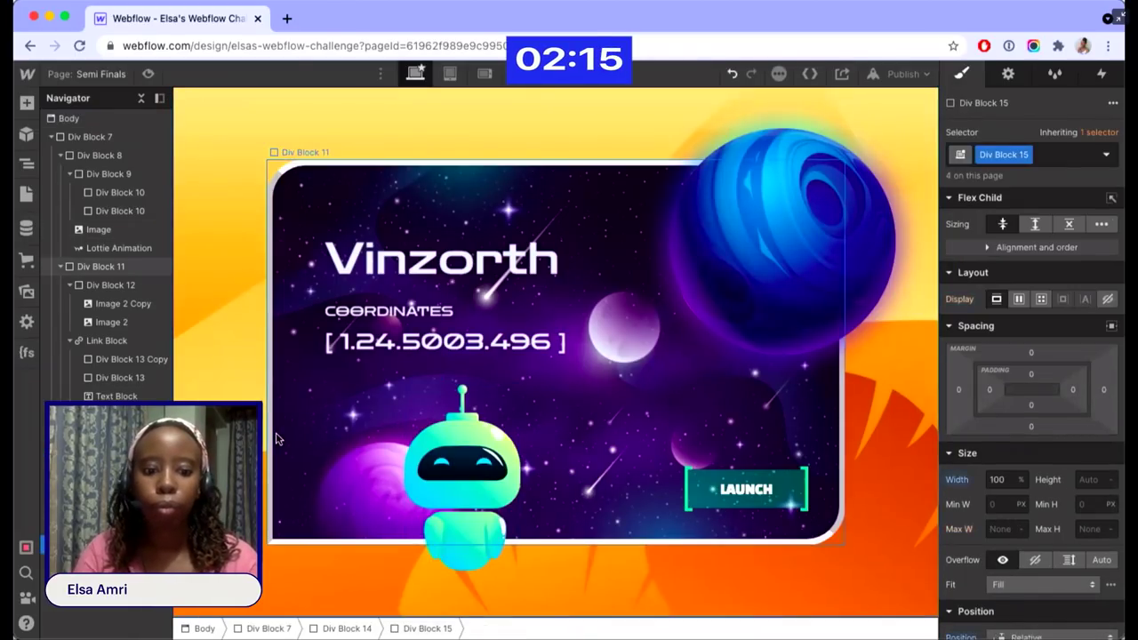
{"action": "key", "text": "super+e"}
{"action": "type", "text": "image"}
{"action": "key", "text": "Return"}
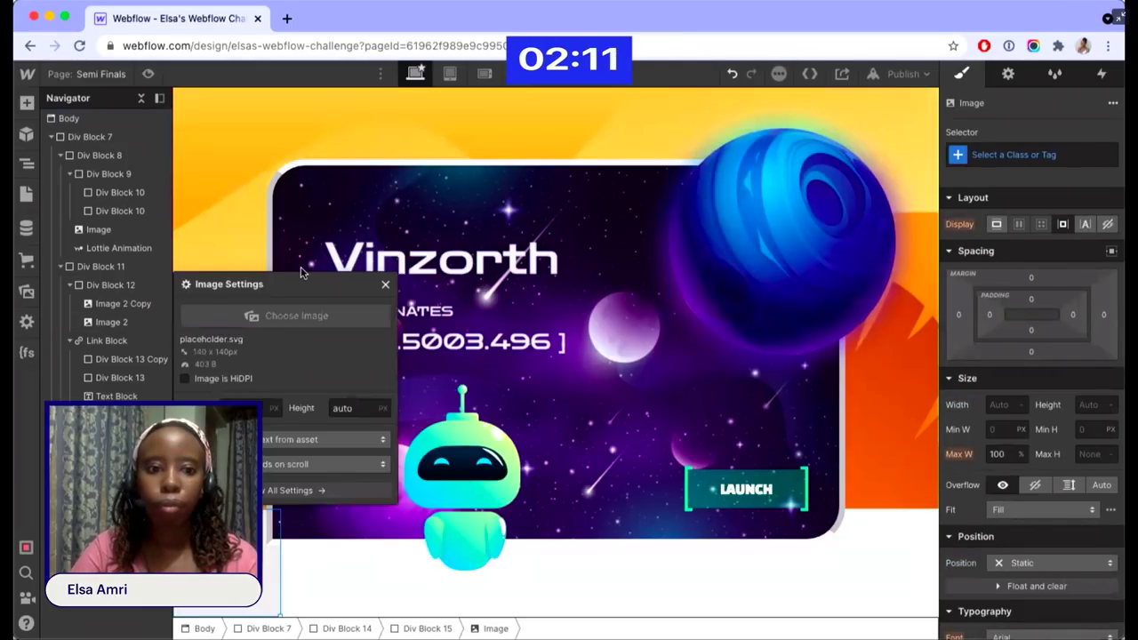
{"action": "left_click", "coordinate": [297, 316]}
{"action": "left_click", "coordinate": [156, 336]}
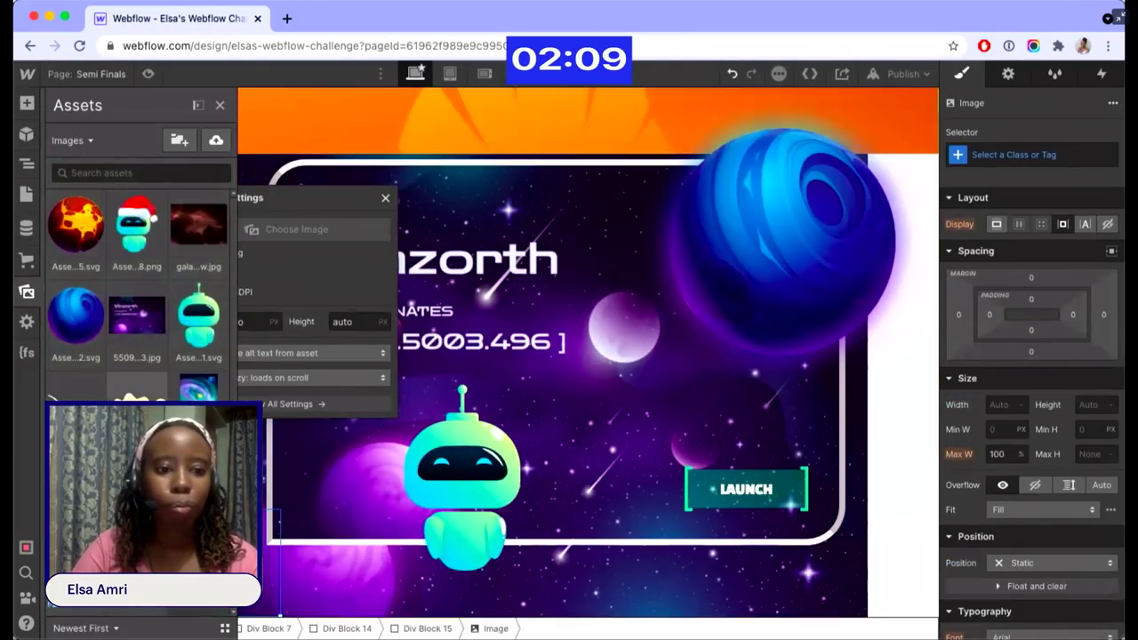
- Set the cloud image's width to 50% and its position to Absolute
{"action": "left_click", "coordinate": [1006, 405]}
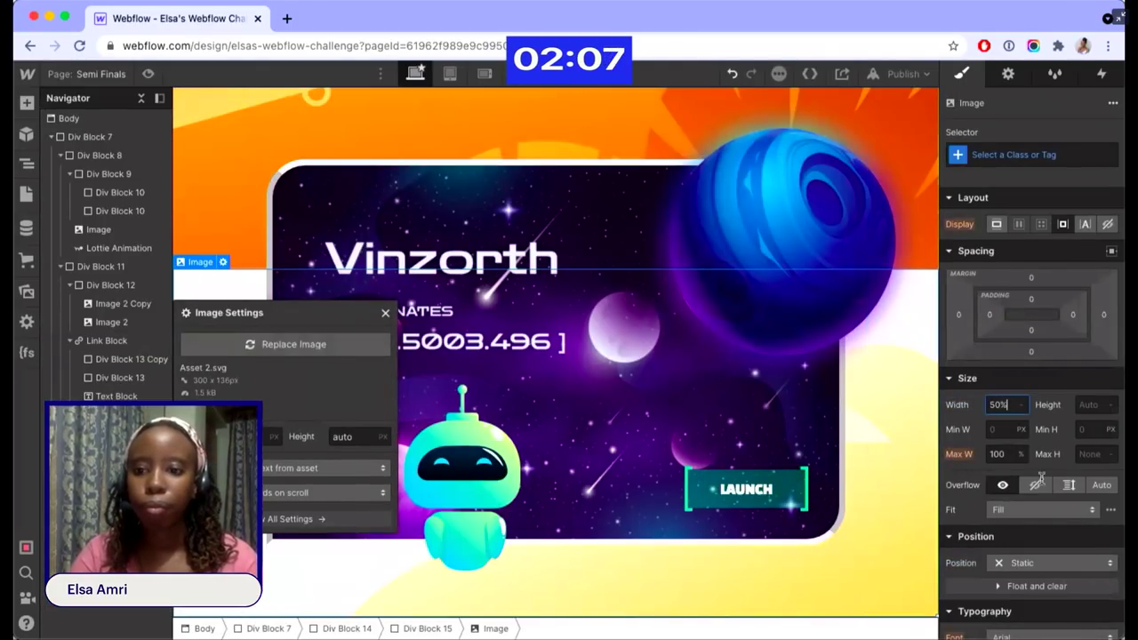
{"action": "type", "text": "50%"}
{"action": "key", "text": "Return"}
{"action": "left_click", "coordinate": [1032, 501]}
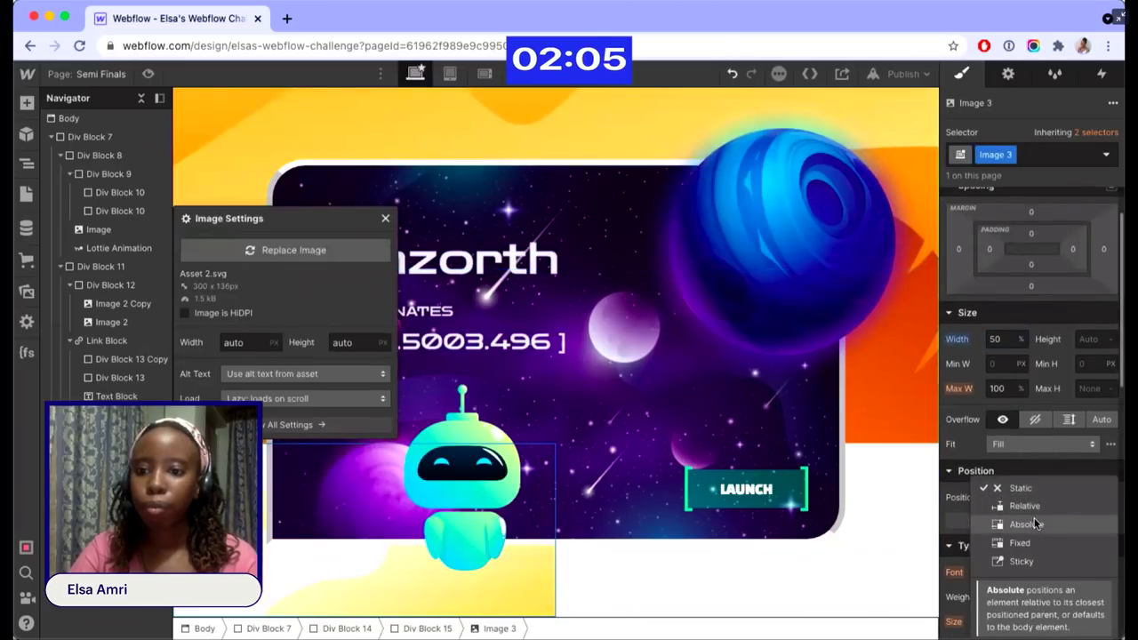
{"action": "left_click", "coordinate": [1036, 525]}
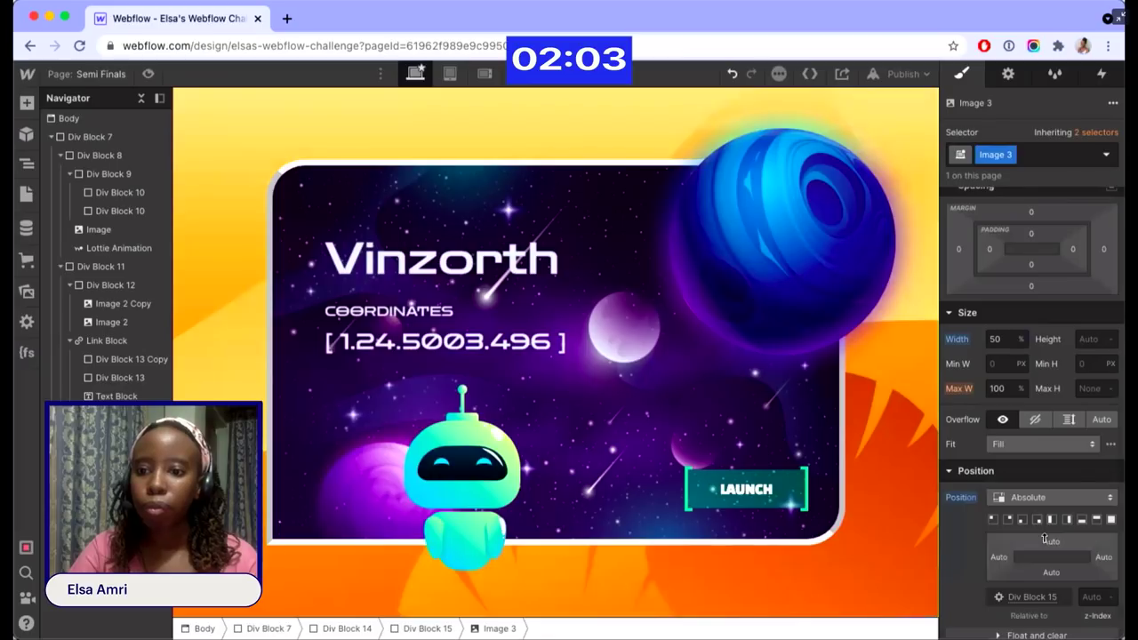
- Set the cloud image's top position offset to 30%
{"action": "left_click", "coordinate": [1047, 542]}
{"action": "left_click", "coordinate": [1047, 542]}
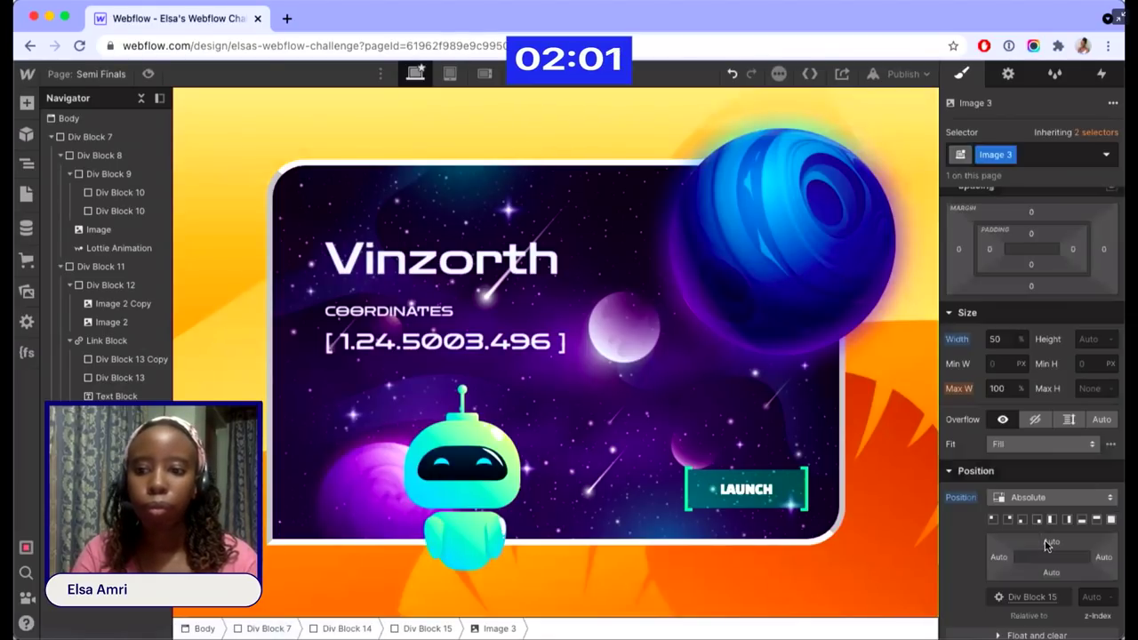
{"action": "left_click", "coordinate": [1047, 541]}
{"action": "type", "text": "30%"}
{"action": "key", "text": "Return"}
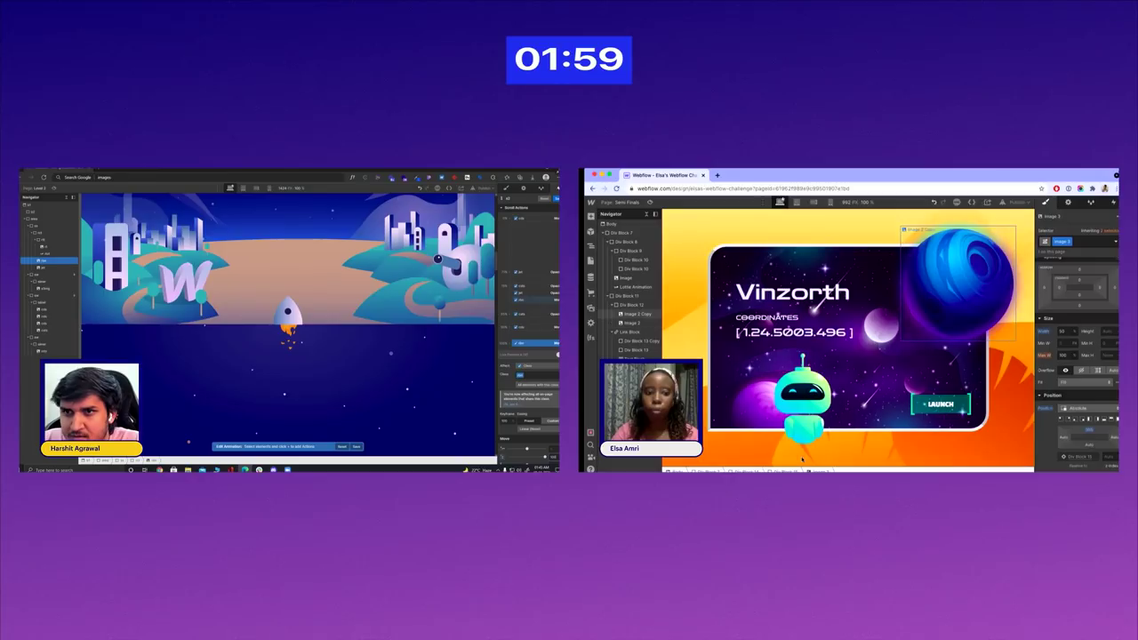
- Move the rbn Filter scroll action to an earlier keyframe on the Level 2 page and add a filter to it
{"action": "left_click", "coordinate": [522, 265]}
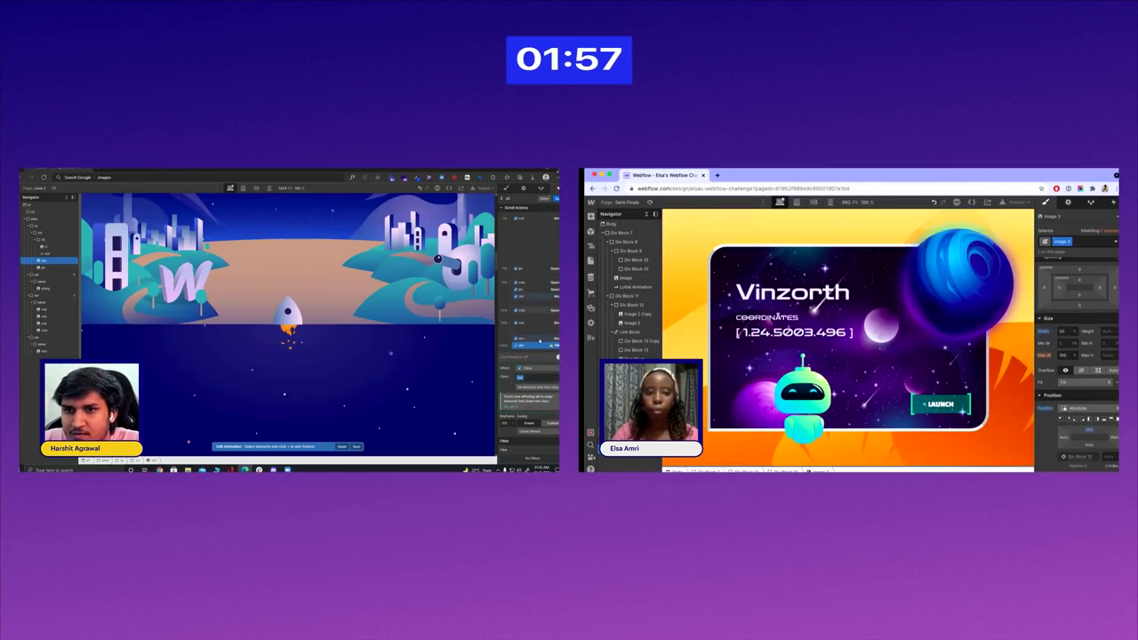
{"action": "left_click_drag", "start_coordinate": [542, 336], "coordinate": [541, 302]}
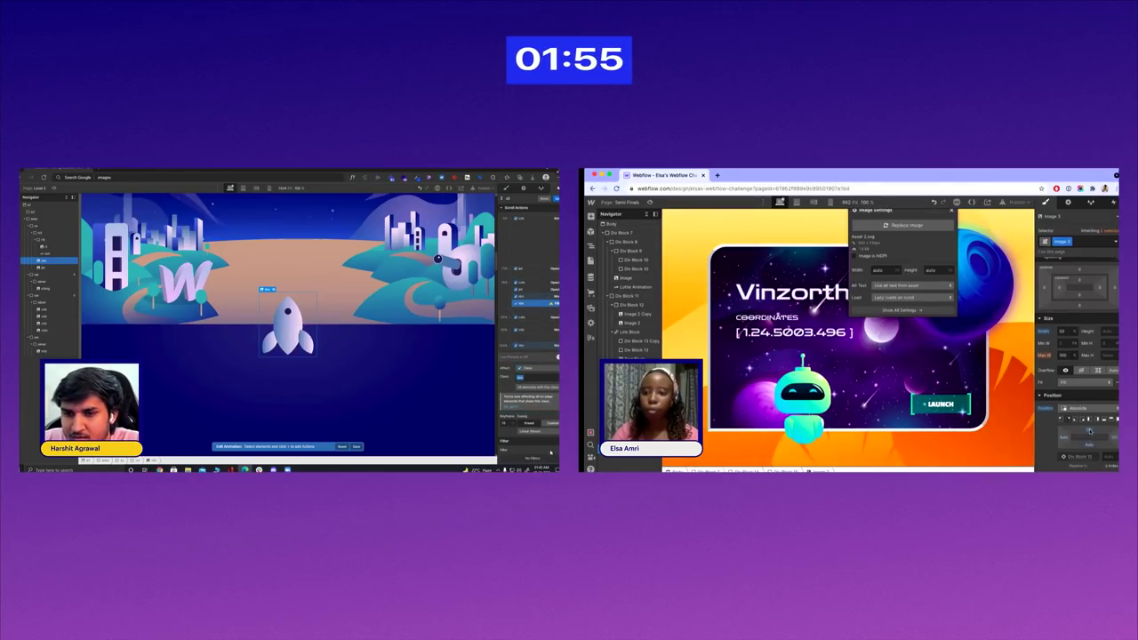
{"action": "left_click", "coordinate": [553, 451]}
- Set the cloud image's position offset to 0 on the Semi Finals page
{"action": "left_click", "coordinate": [1089, 432]}
{"action": "key", "text": "Return"}
{"action": "type", "text": "0"}
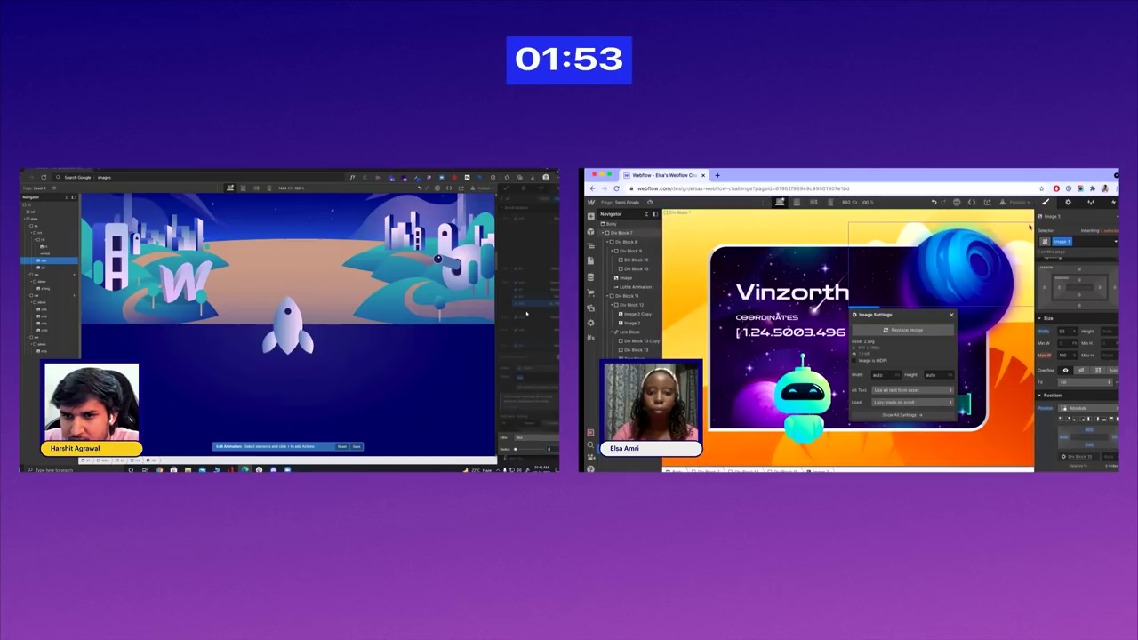
- Duplicate the class of the large planet image and save the rocket page's scroll animation
{"action": "left_click", "coordinate": [521, 308]}
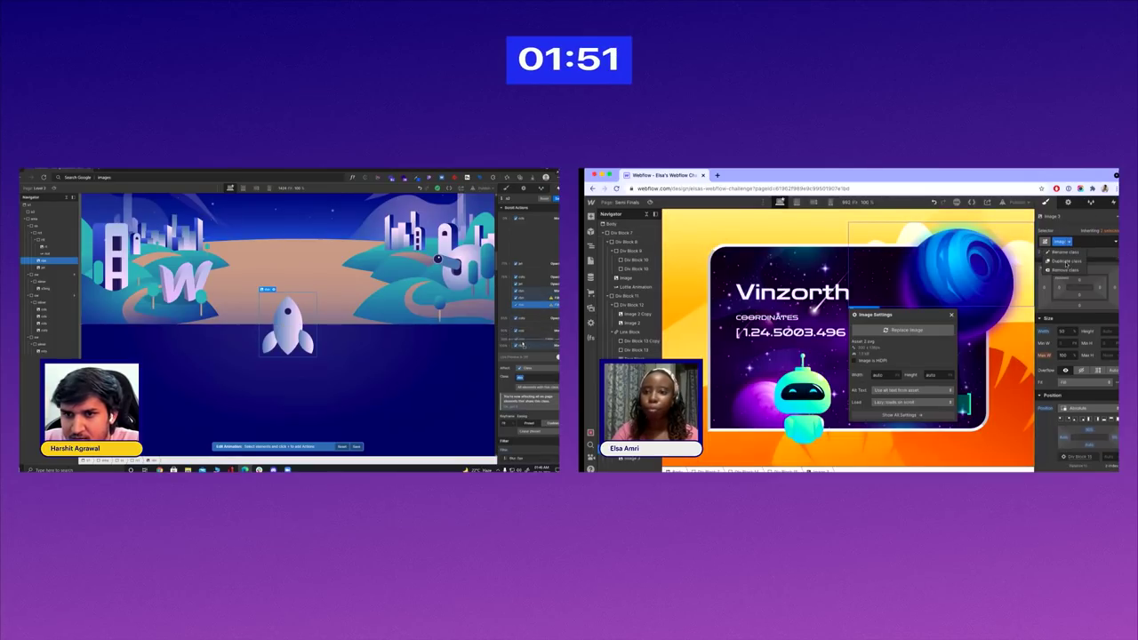
{"action": "left_click", "coordinate": [1065, 262]}
{"action": "left_click", "coordinate": [533, 457]}
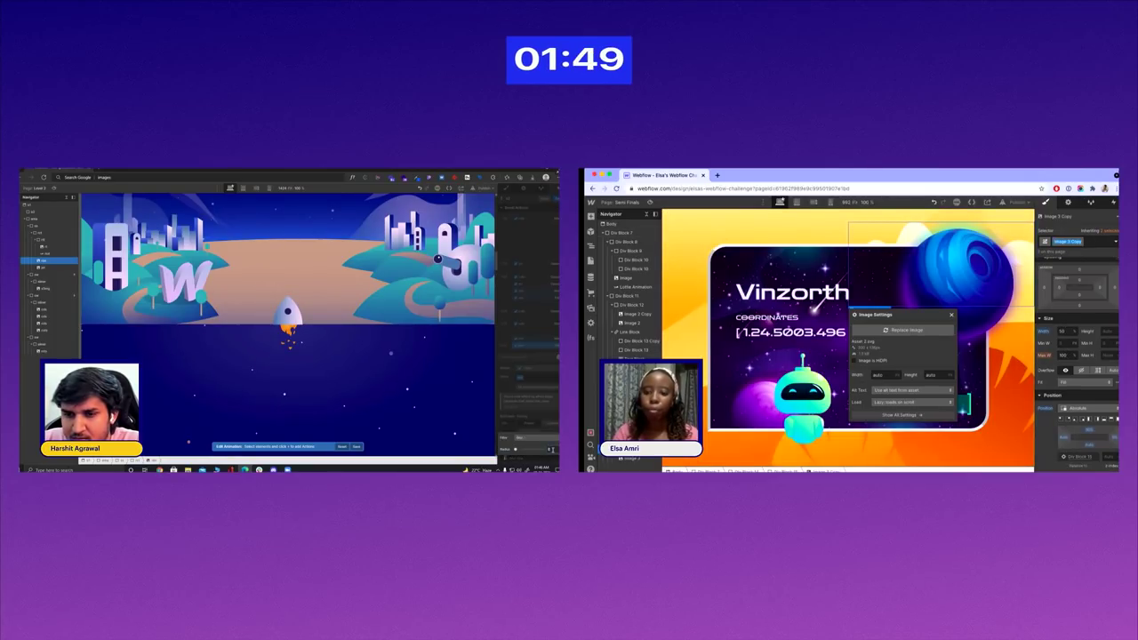
{"action": "left_click", "coordinate": [552, 210]}
{"action": "left_click", "coordinate": [555, 199]}
{"action": "key", "text": "Return"}
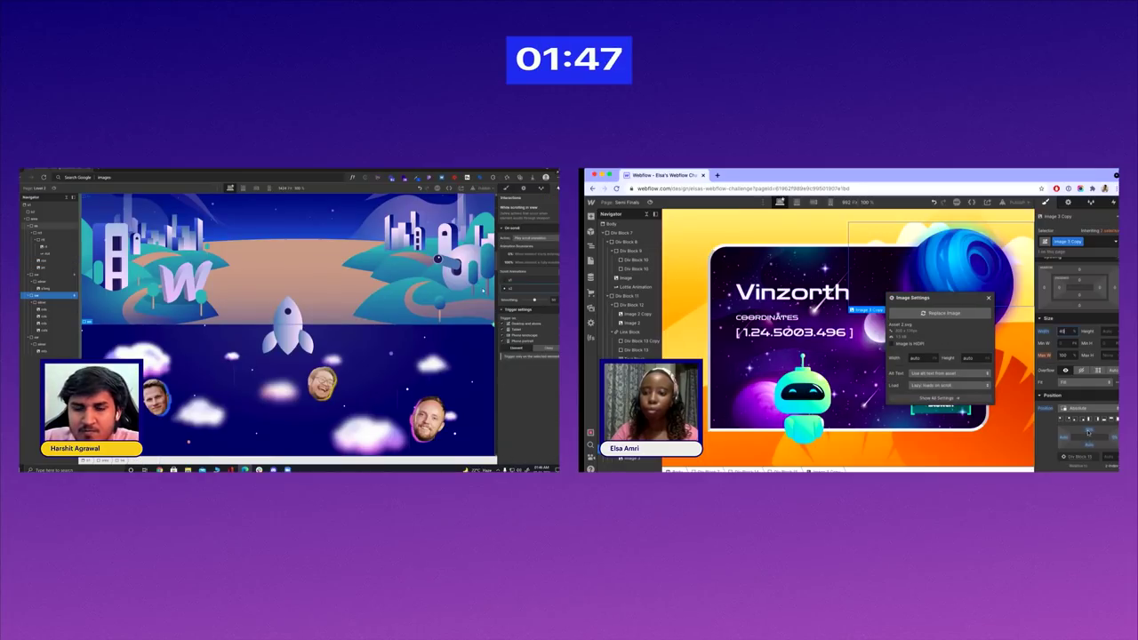
- Open the top offset of the absolutely positioned large planet image for editing
{"action": "left_click", "coordinate": [1061, 419]}
{"action": "left_click", "coordinate": [1089, 429]}
- Insert a div block inside the last sw section's siiner block and give it the class text
{"action": "left_click", "coordinate": [43, 345]}
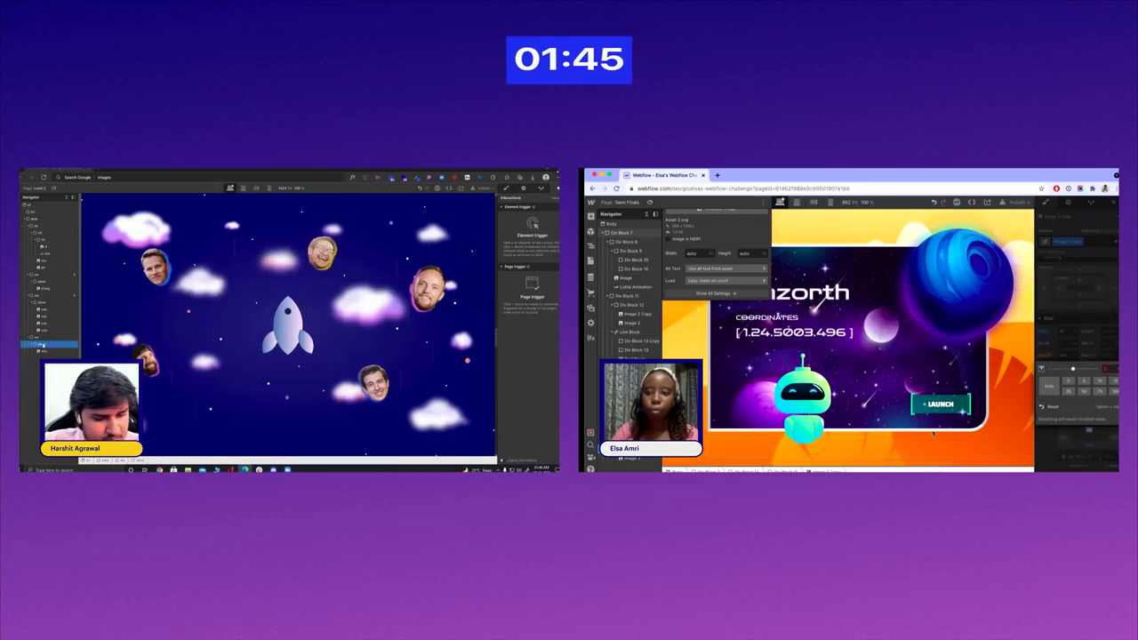
{"action": "key", "text": "ctrl+e"}
{"action": "type", "text": "di"}
{"action": "key", "text": "Return"}
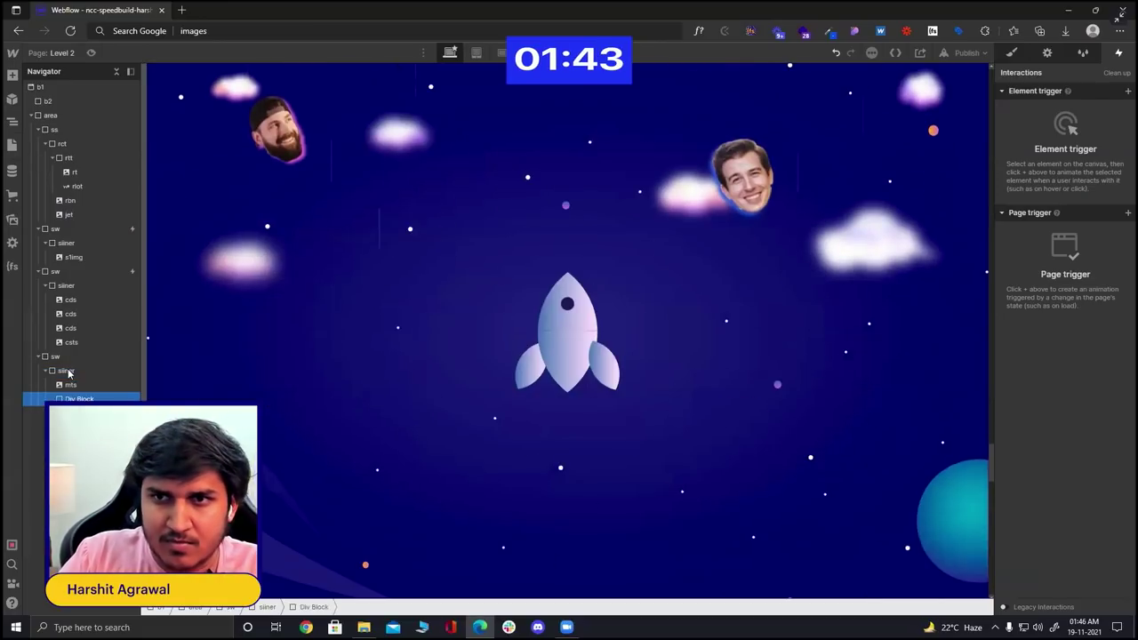
{"action": "key", "text": "ctrl+Return"}
{"action": "type", "text": "text"}
{"action": "key", "text": "Return"}
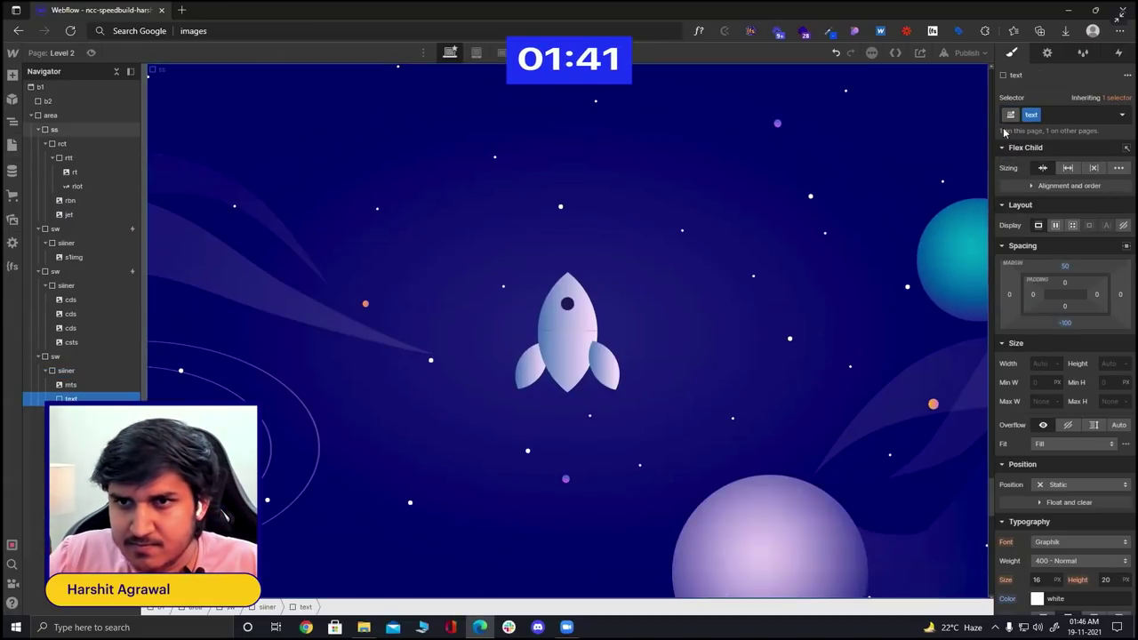
- Add the combo class 2 to the text div and set its position to Absolute
{"action": "left_click", "coordinate": [1056, 115]}
{"action": "type", "text": "2"}
{"action": "key", "text": "Return"}
{"action": "left_click", "coordinate": [1040, 486]}
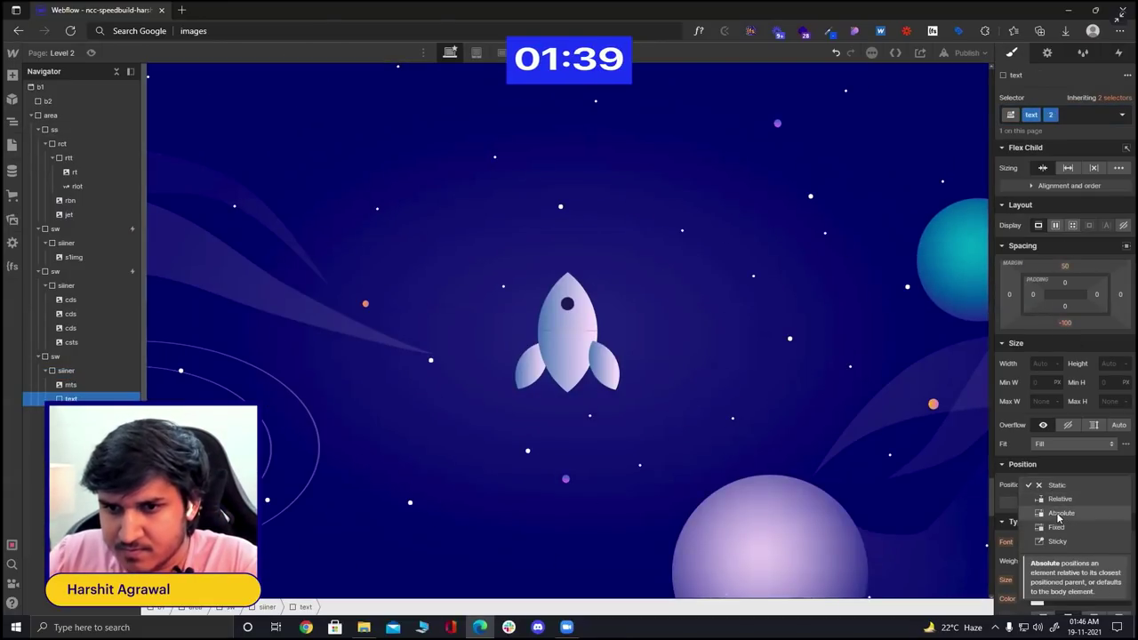
{"action": "left_click", "coordinate": [1062, 510]}
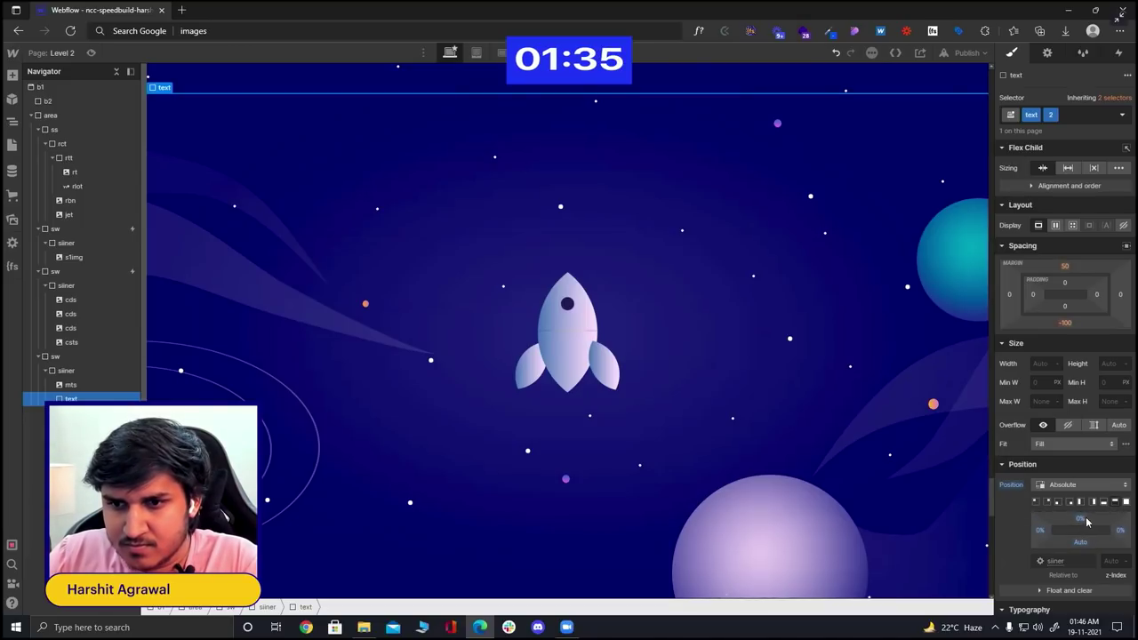
- Insert an H1 heading inside the text div
{"action": "key", "text": "ctrl+e"}
{"action": "type", "text": "h1"}
{"action": "key", "text": "Return"}
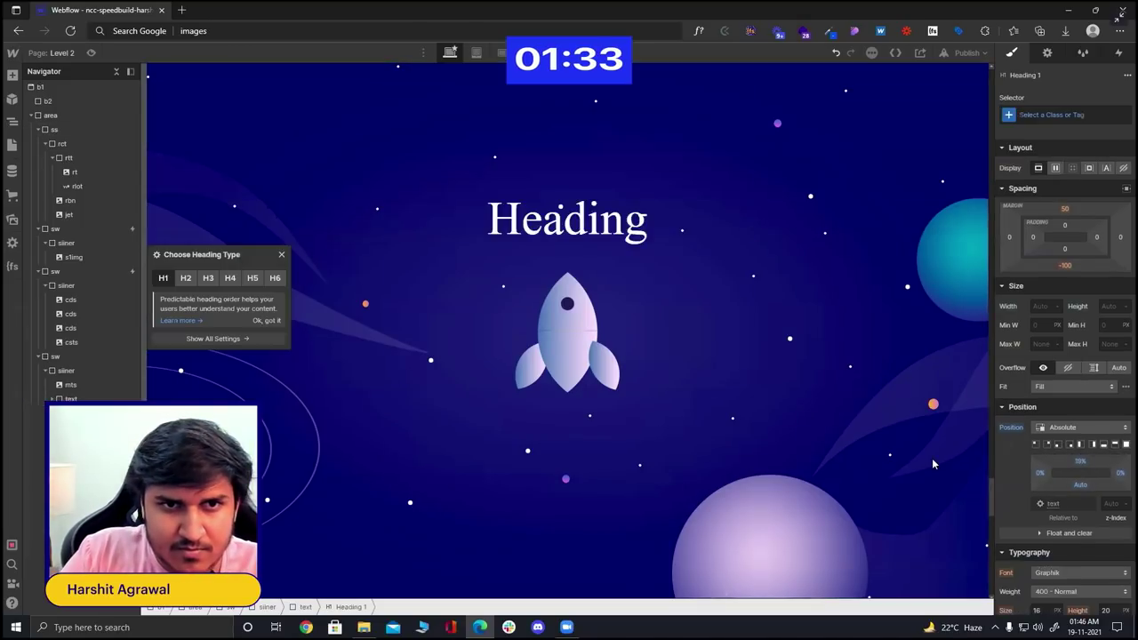
{"action": "key", "text": "ctrl+Return"}
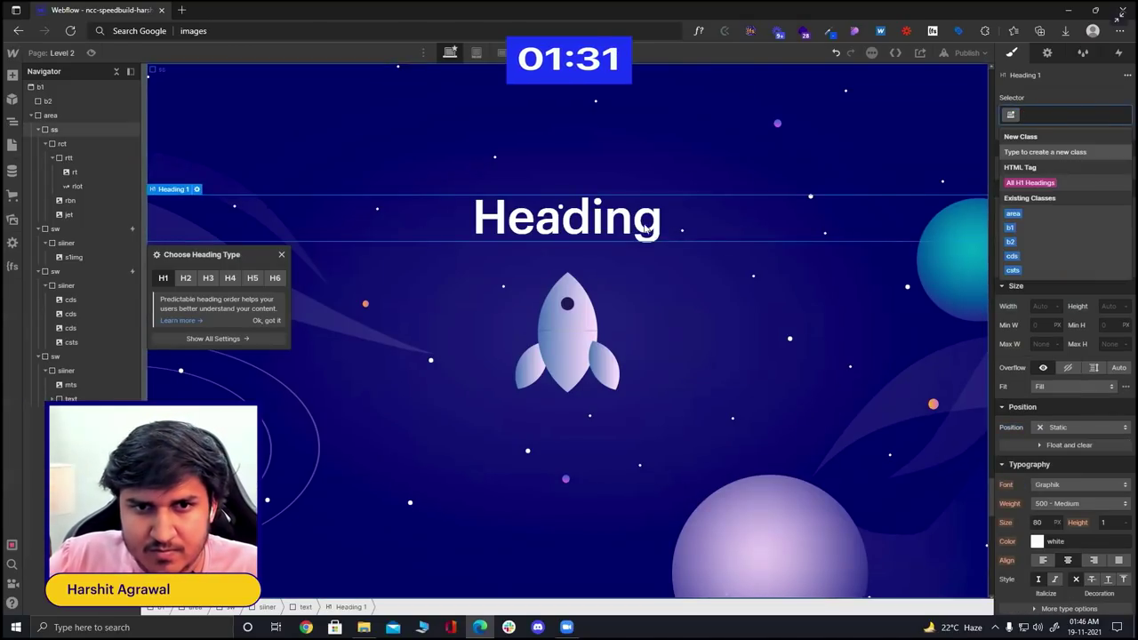
- Set the overlapping ss block's display to None and change the heading text to "with Webflow"
{"action": "double_click", "coordinate": [598, 220]}
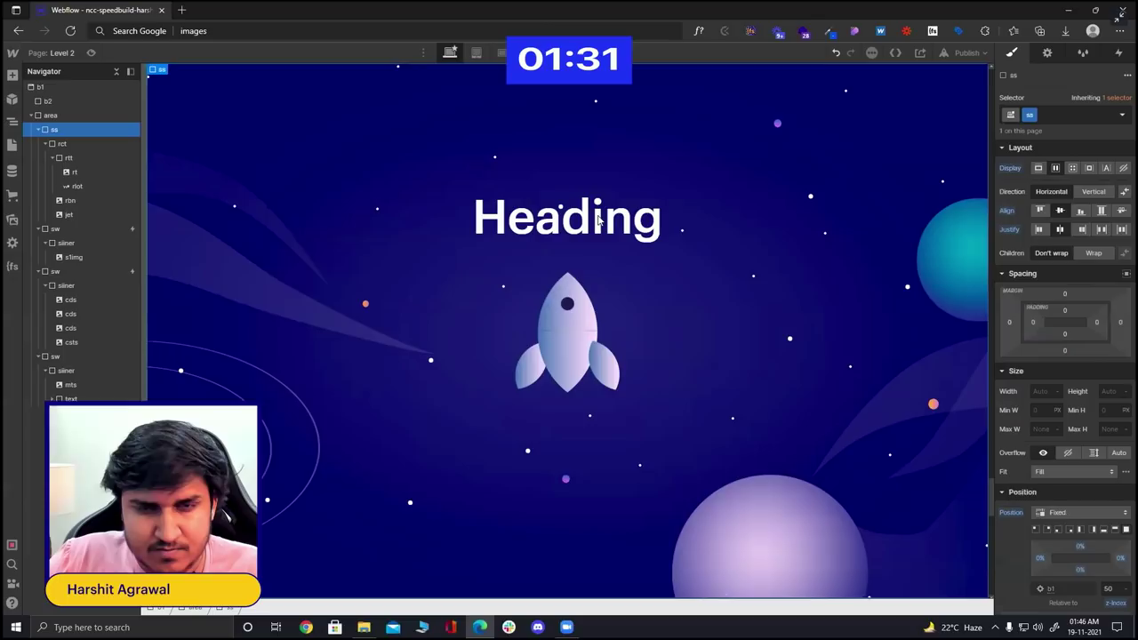
{"action": "left_click", "coordinate": [1122, 169]}
{"action": "double_click", "coordinate": [569, 218]}
{"action": "type", "text": "with "}
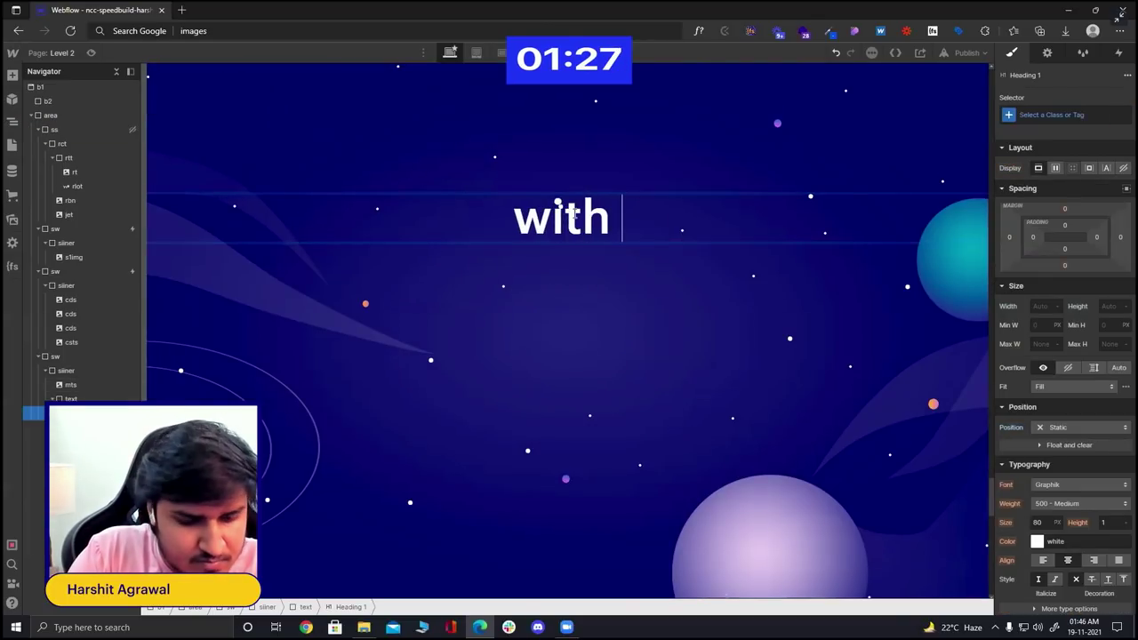
{"action": "type", "text": "Webflow"}
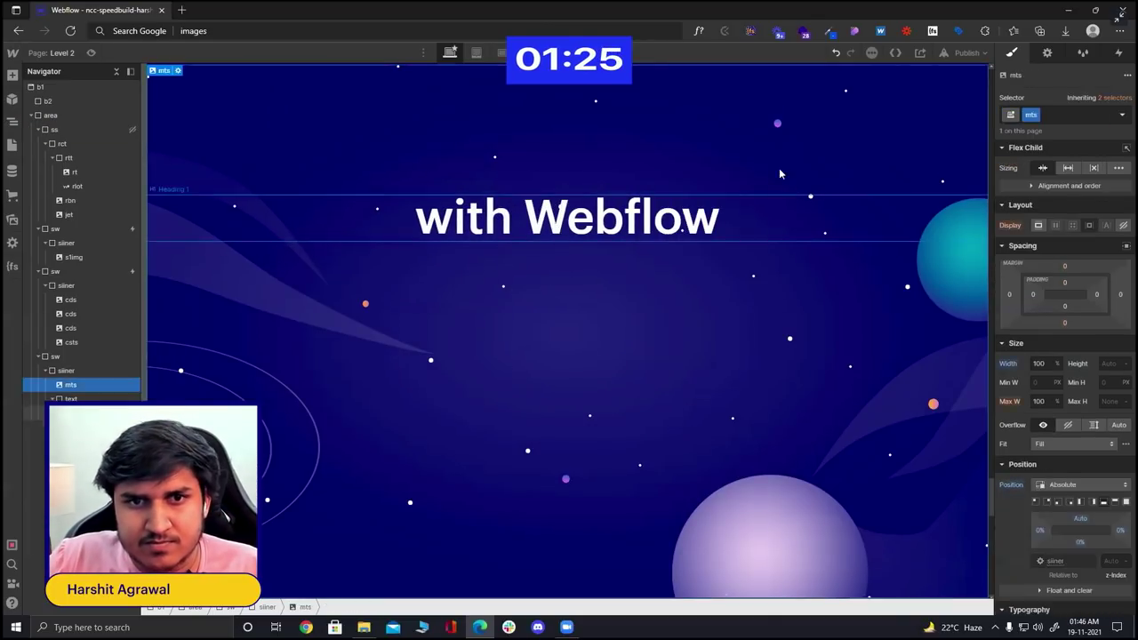
- Change the "with Webflow" heading's type to H3
{"action": "left_click", "coordinate": [1047, 53]}
{"action": "left_click", "coordinate": [1054, 134]}
{"action": "key", "text": "s"}
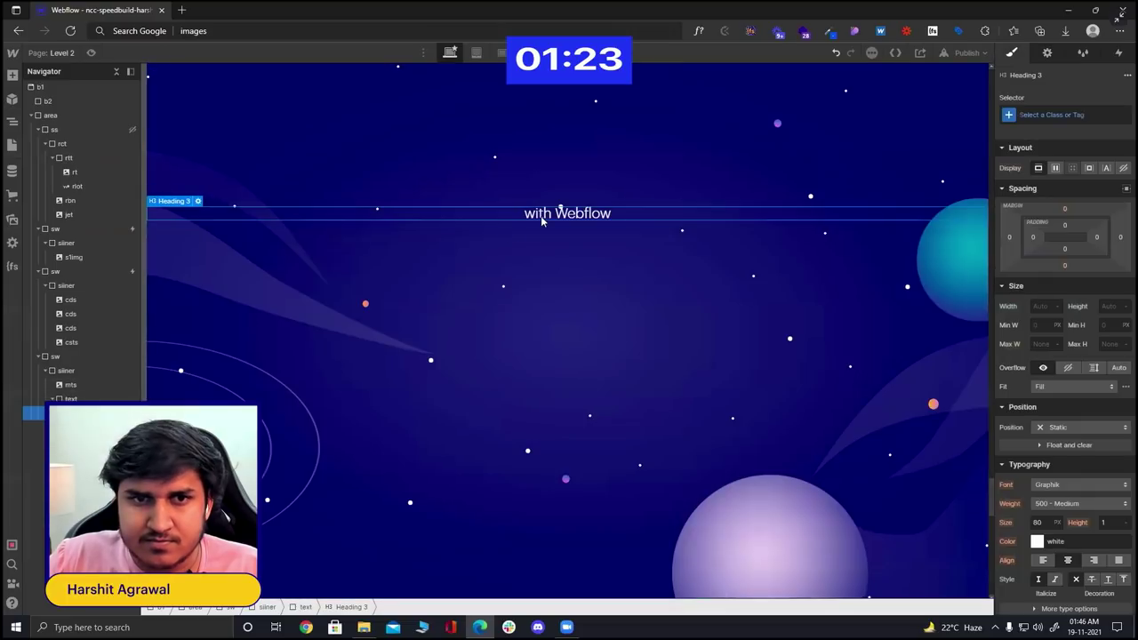
- Duplicate the "with Webflow" heading and change the copy's heading type to H1
{"action": "key", "text": "ctrl+c"}
{"action": "key", "text": "ctrl+v"}
{"action": "key", "text": "d"}
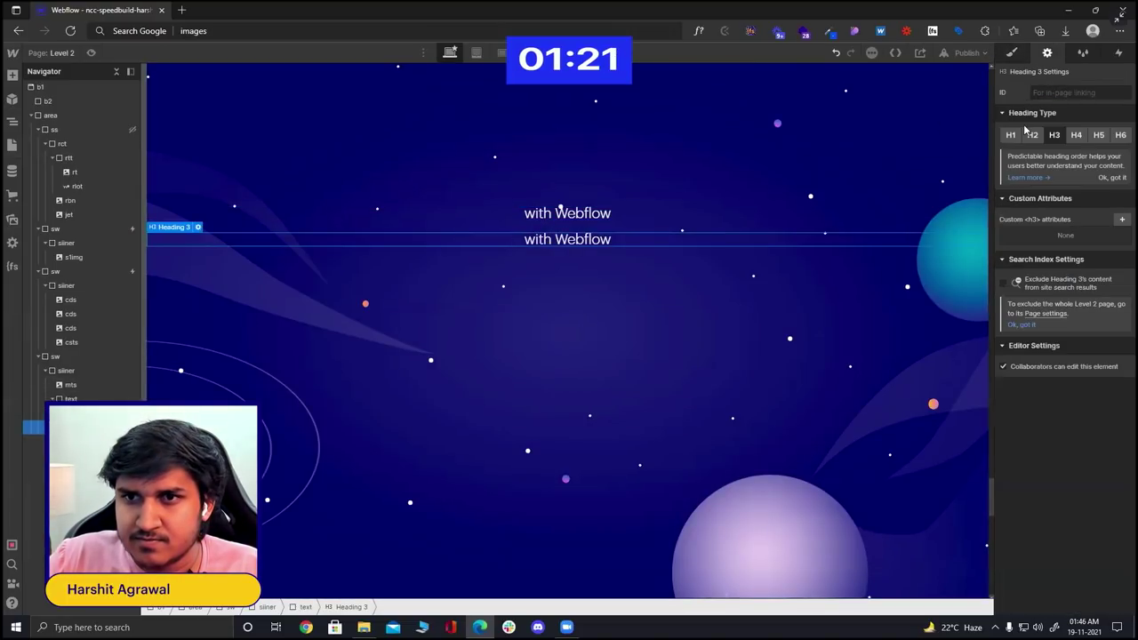
{"action": "left_click", "coordinate": [1009, 135]}
{"action": "left_click", "coordinate": [1011, 53]}
- Replace the text of the H1 copy with "Think. Build. Launch."
{"action": "double_click", "coordinate": [519, 253]}
{"action": "type", "text": "Tjh"}
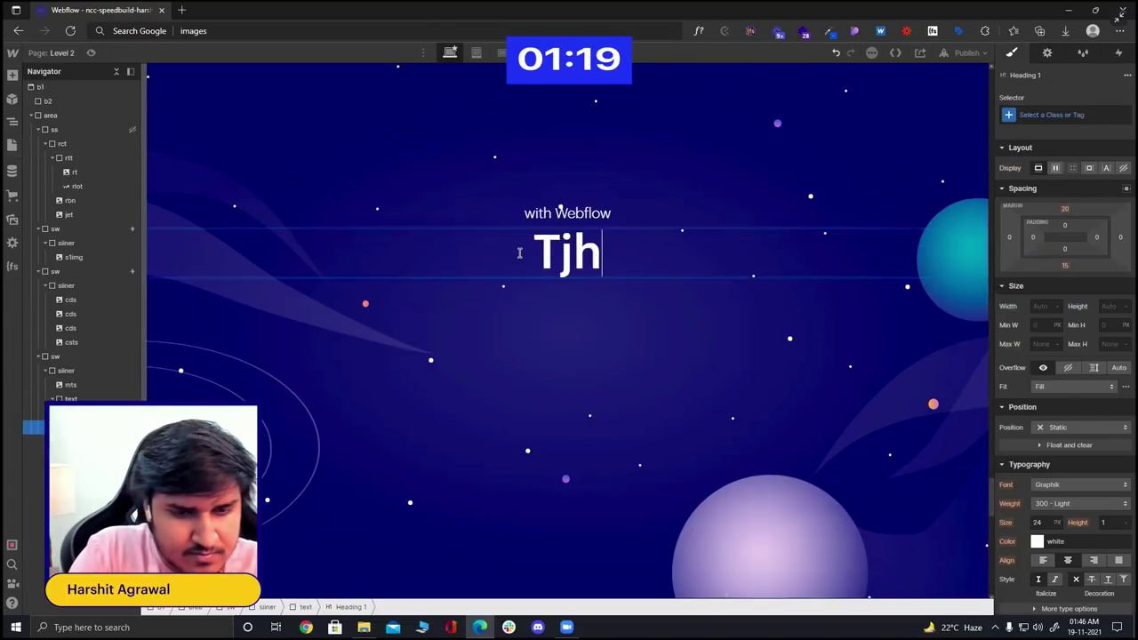
{"action": "type", "text": "nk"}
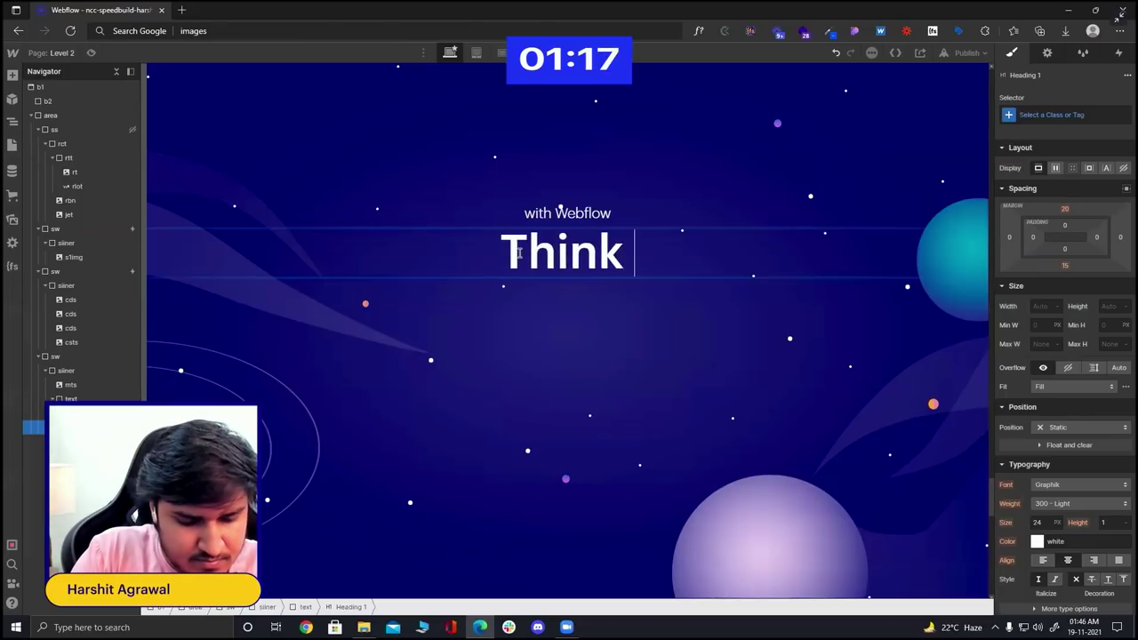
{"action": "type", "text": ". Build. Lauinch"}
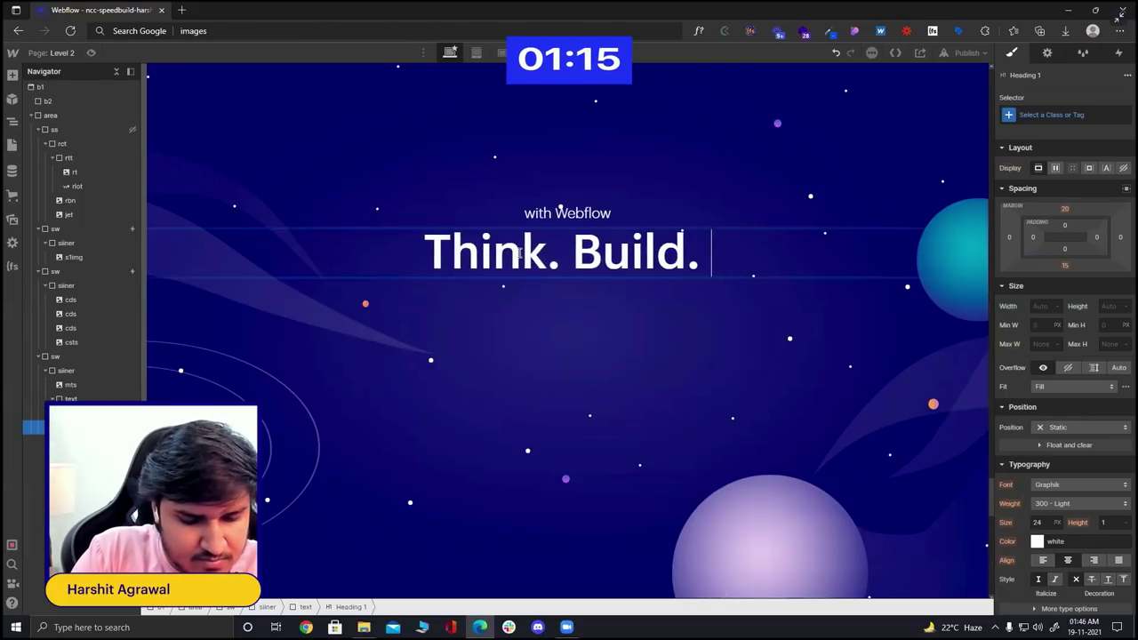
{"action": "key", "text": "BackSpace"}
{"action": "key", "text": "BackSpace"}
{"action": "key", "text": "BackSpace"}
{"action": "key", "text": "BackSpace"}
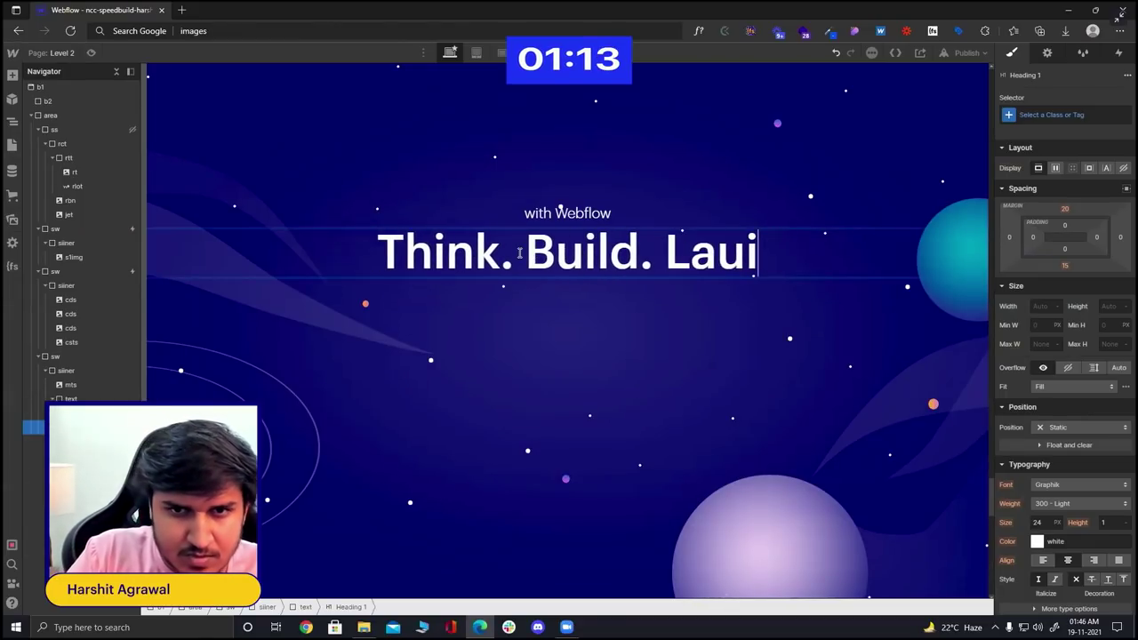
{"action": "type", "text": "nch."}
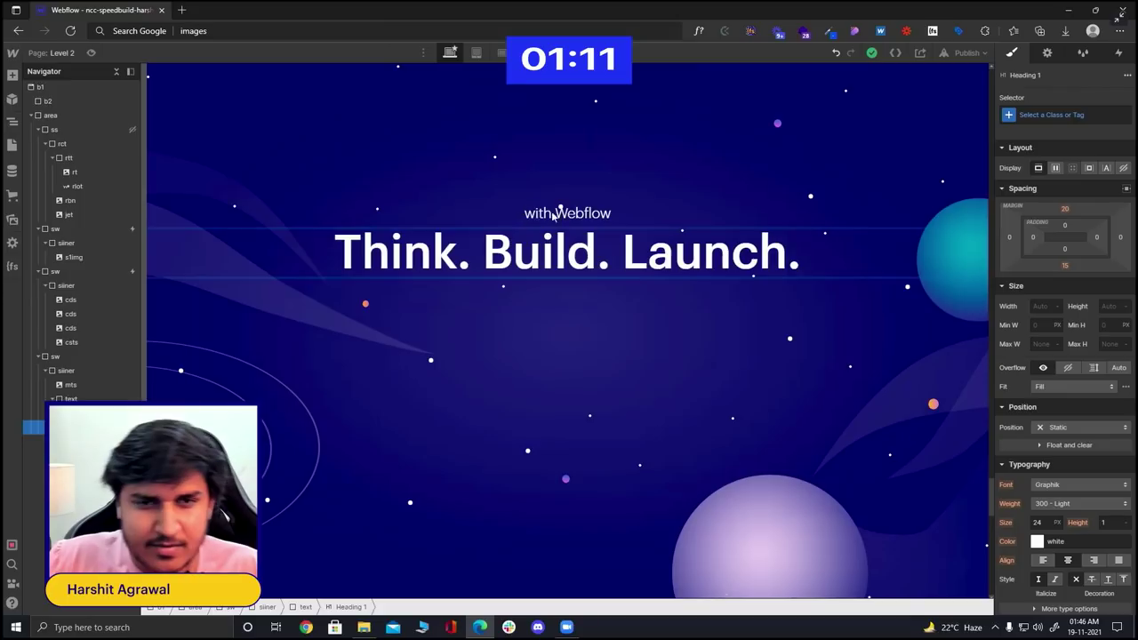
- Move the text div higher by reducing its top offset, and set the ss block's display to Flex
{"action": "left_click", "coordinate": [555, 213]}
{"action": "left_click_drag", "start_coordinate": [1079, 518], "coordinate": [1079, 507]}
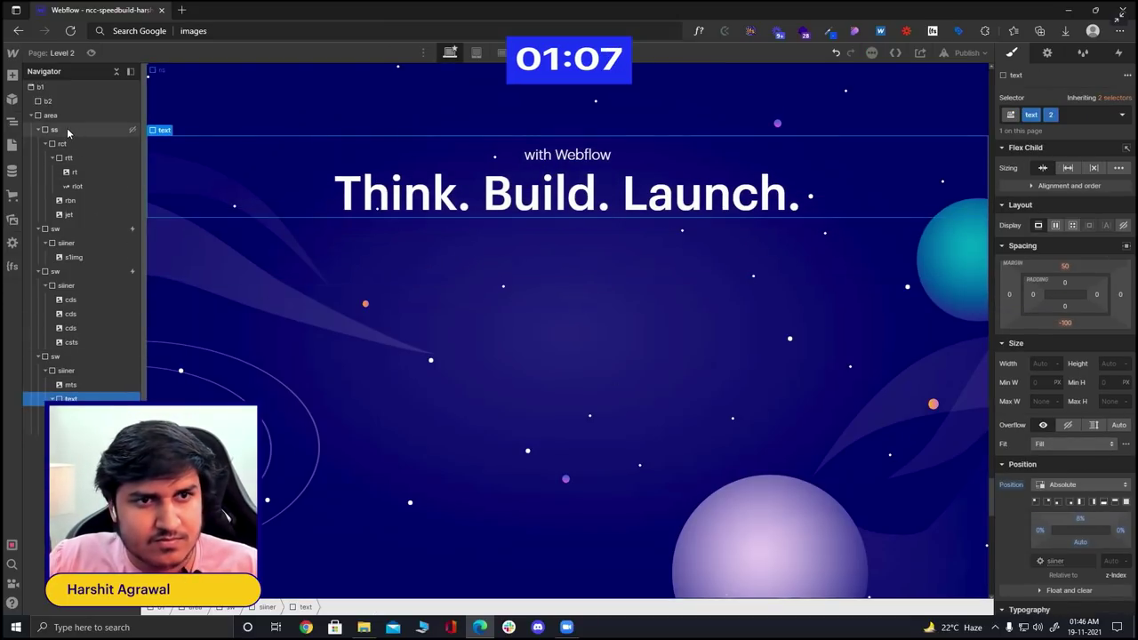
{"action": "left_click", "coordinate": [67, 133]}
{"action": "left_click", "coordinate": [1056, 169]}
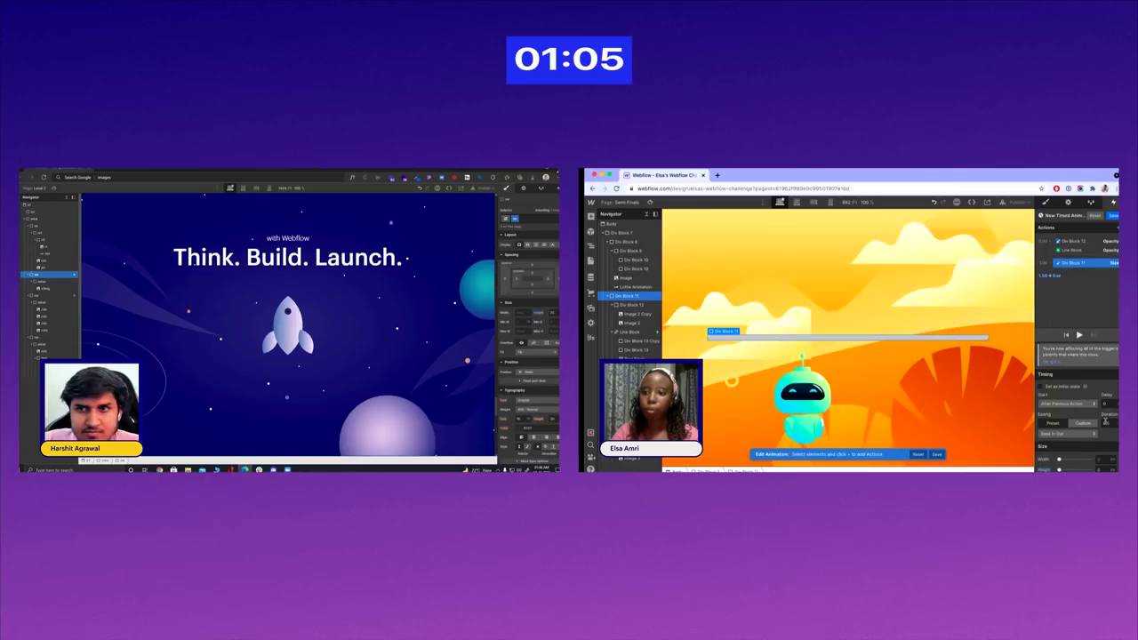
- Add an Opacity action of 0 for Div Block 11 to the timed animation
{"action": "left_click", "coordinate": [541, 284]}
{"action": "left_click", "coordinate": [1053, 276]}
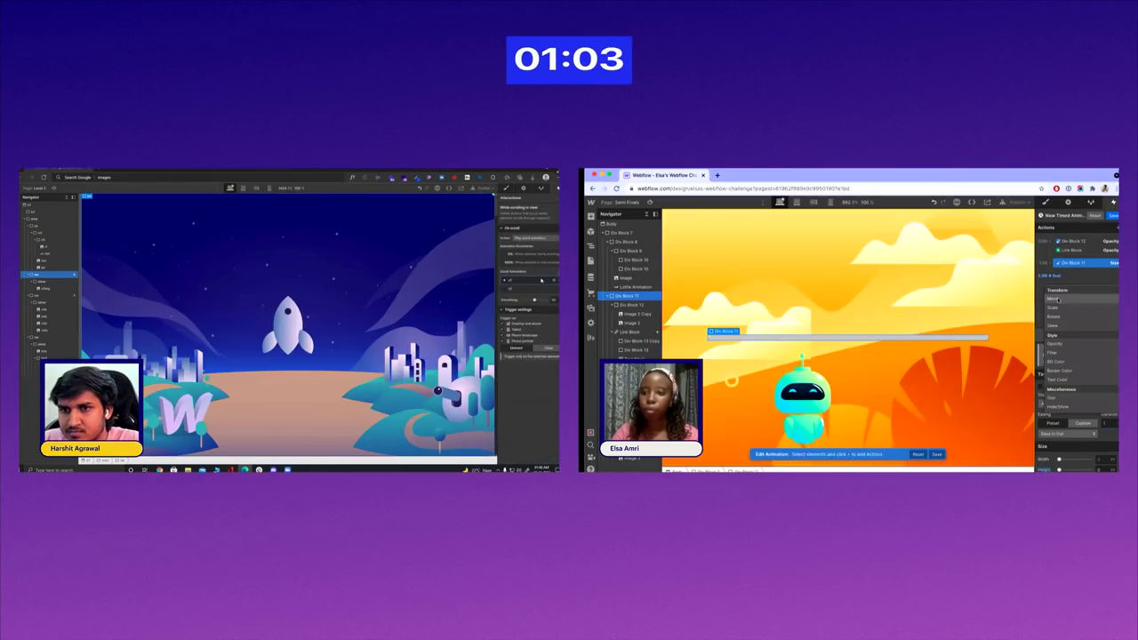
{"action": "left_click", "coordinate": [1054, 352]}
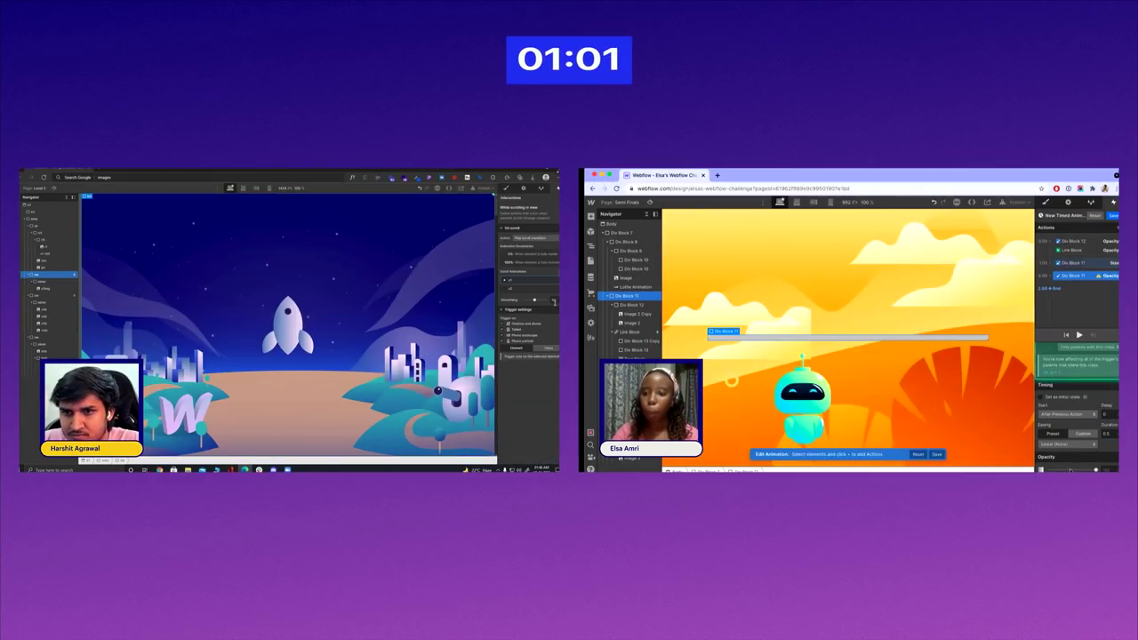
- Open the smoothing value of the second sw section's While scrolling in view trigger for editing
{"action": "left_click", "coordinate": [44, 295]}
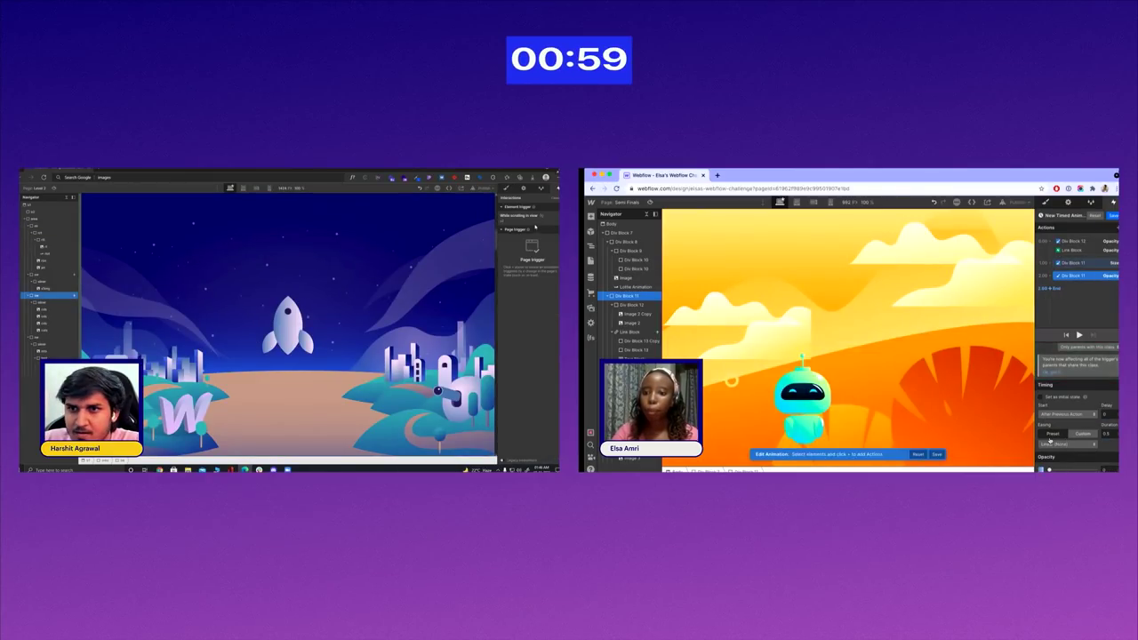
{"action": "left_click", "coordinate": [524, 233]}
{"action": "left_click", "coordinate": [552, 299]}
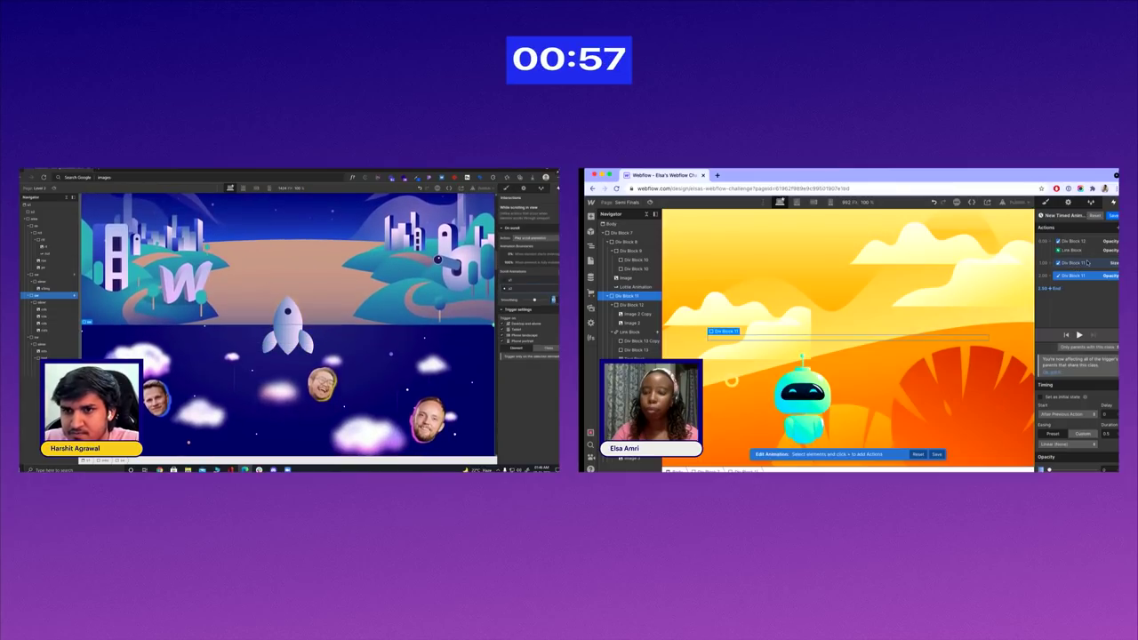
- Set Div Block 11's opacity action to Ease In Out easing with duration 1, and preview the rocket page's scrolling
{"action": "left_click", "coordinate": [1059, 443]}
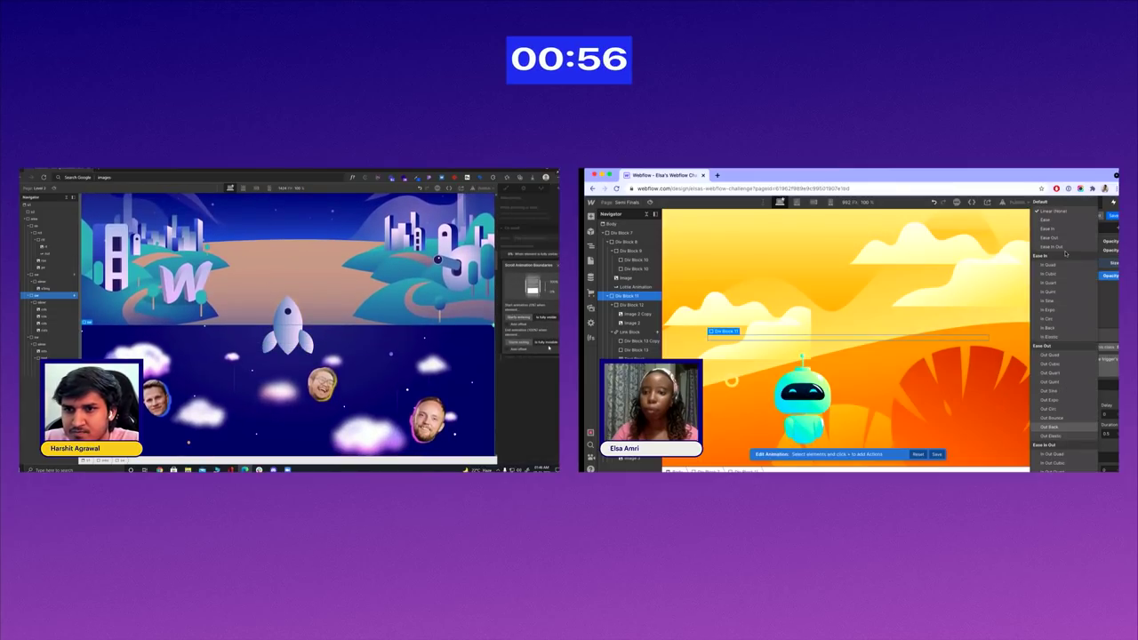
{"action": "left_click", "coordinate": [1105, 434]}
{"action": "key", "text": "ctrl+shift+p"}
{"action": "type", "text": "1"}
{"action": "scroll", "coordinate": [506, 287], "scroll_direction": "down", "scroll_amount": 5}
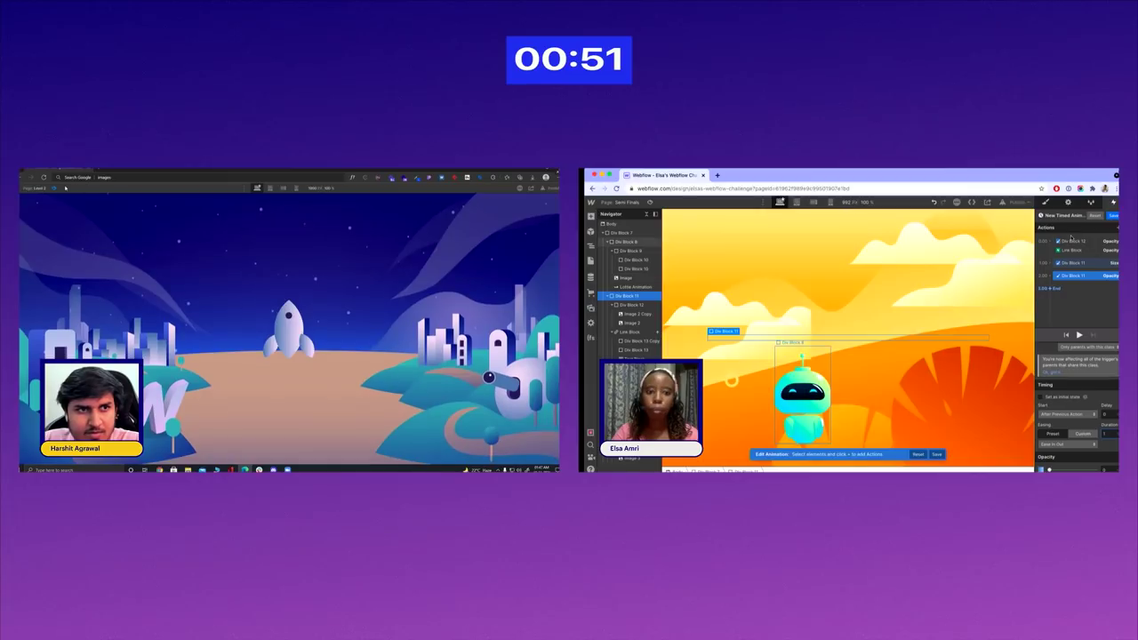
{"action": "key", "text": "ctrl+shift+p"}
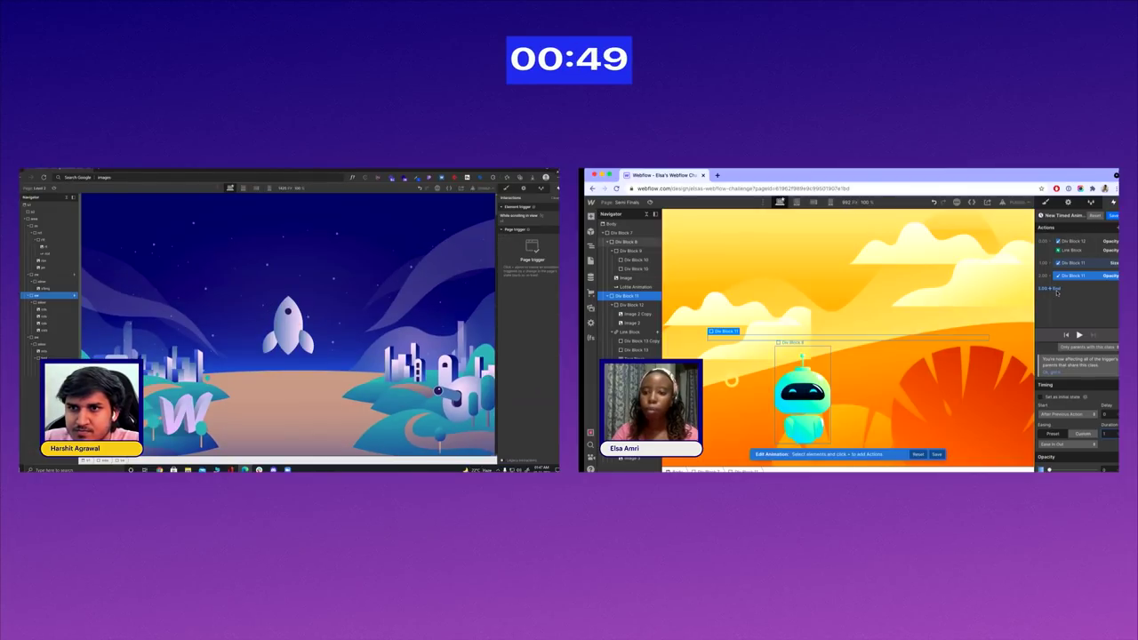
- Add a Move action of X 330 and Y -150 for Div Block 8, and create a While page is scrolling animation on the rocket page
{"action": "left_click", "coordinate": [1054, 289]}
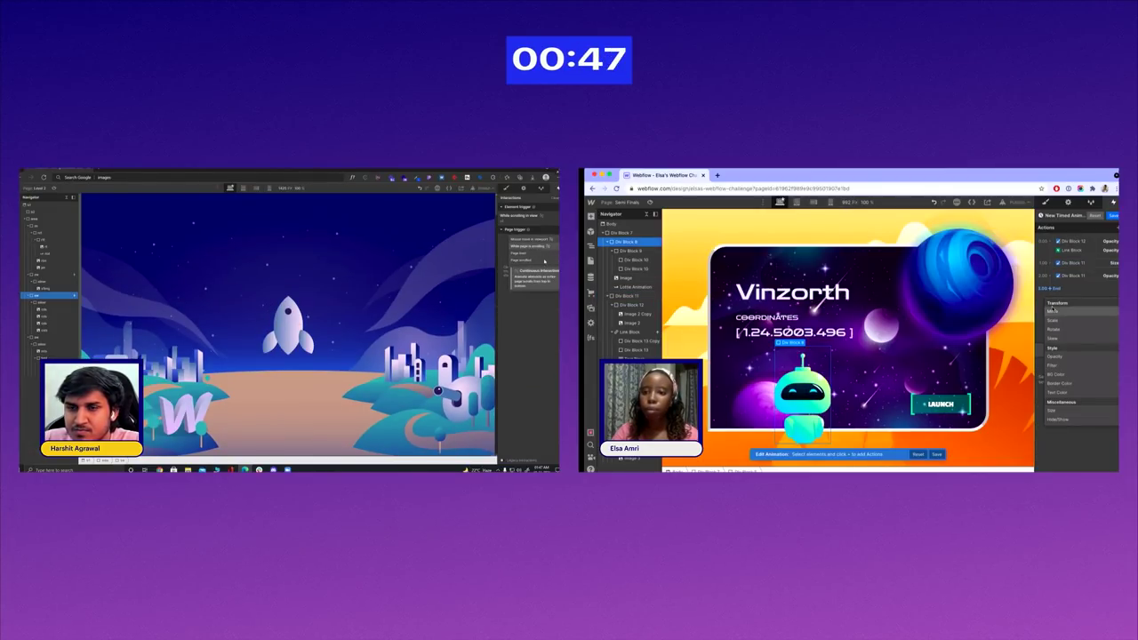
{"action": "left_click", "coordinate": [1052, 310]}
{"action": "left_click", "coordinate": [532, 242]}
{"action": "left_click", "coordinate": [554, 246]}
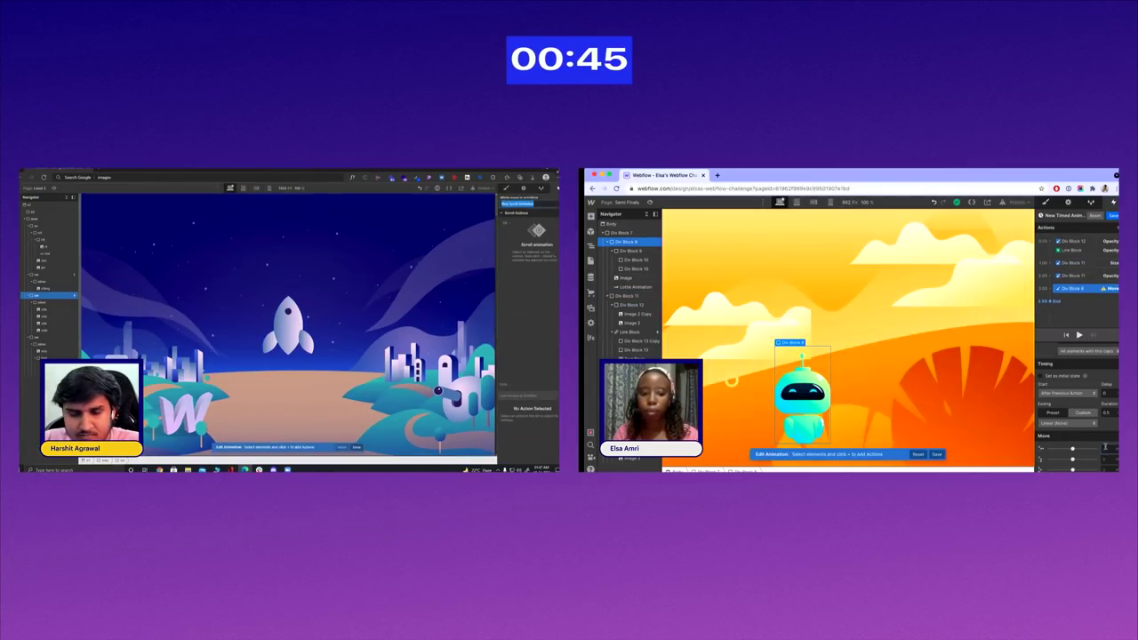
{"action": "type", "text": "sk330"}
{"action": "key", "text": "Tab"}
{"action": "type", "text": "-150"}
{"action": "key", "text": "Return"}
- Set Div Block 8's Move action to Ease In Out with duration 1, and add a Scale action of 0.6 for the rocket
{"action": "left_click", "coordinate": [286, 327]}
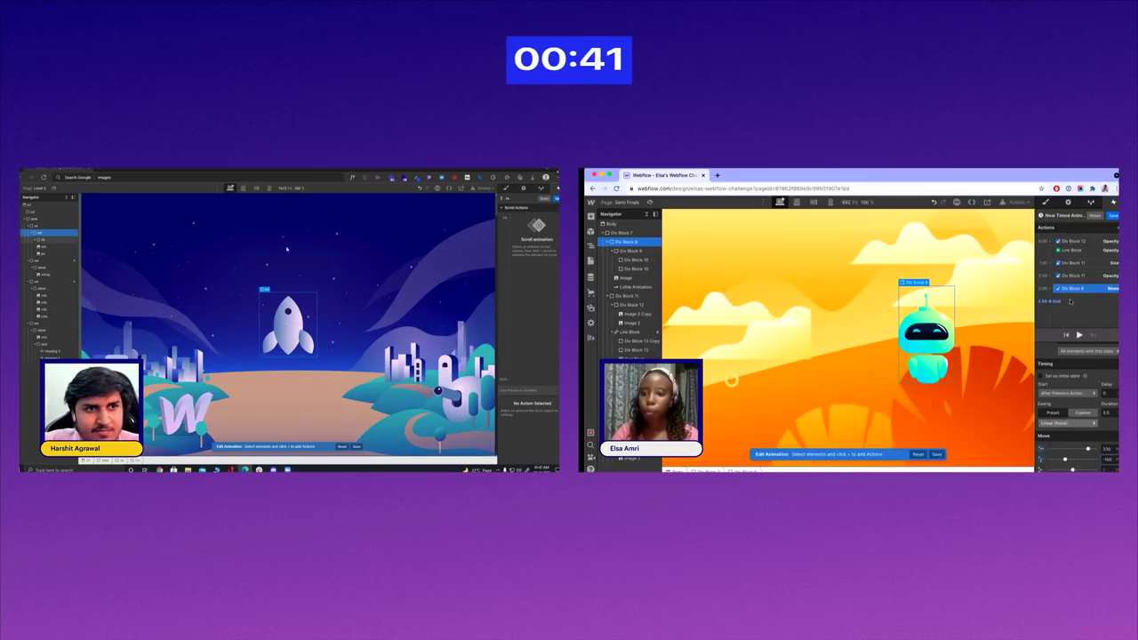
{"action": "left_click", "coordinate": [1066, 423]}
{"action": "left_click", "coordinate": [520, 217]}
{"action": "left_click", "coordinate": [1063, 246]}
{"action": "left_click", "coordinate": [519, 245]}
{"action": "left_click", "coordinate": [1106, 412]}
{"action": "type", "text": "1"}
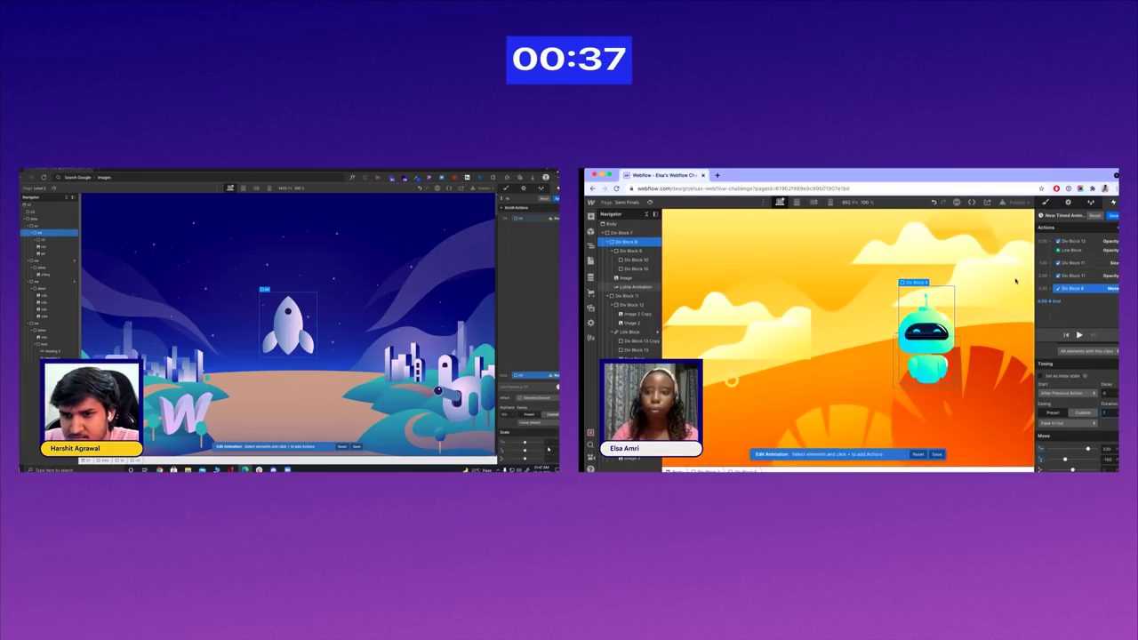
{"action": "type", "text": "0.6"}
{"action": "key", "text": "Return"}
- Add a vertical Move action for the Lottie Animation with Ease In Out easing and duration 1, and preview the rocket page's scrolling
{"action": "left_click", "coordinate": [1049, 302]}
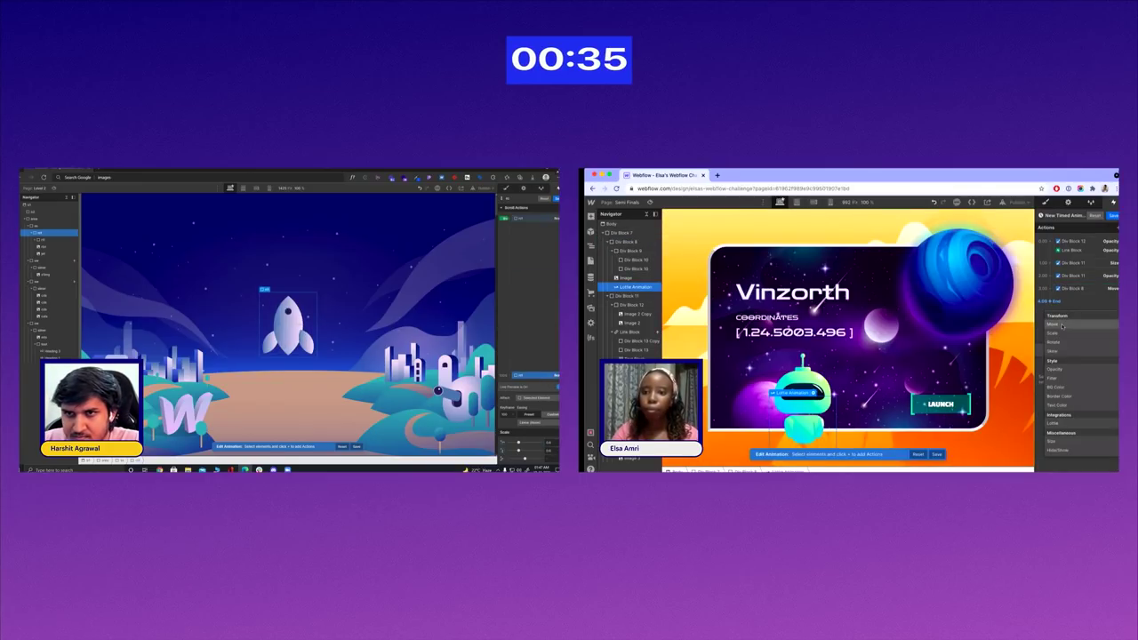
{"action": "left_click", "coordinate": [1062, 325]}
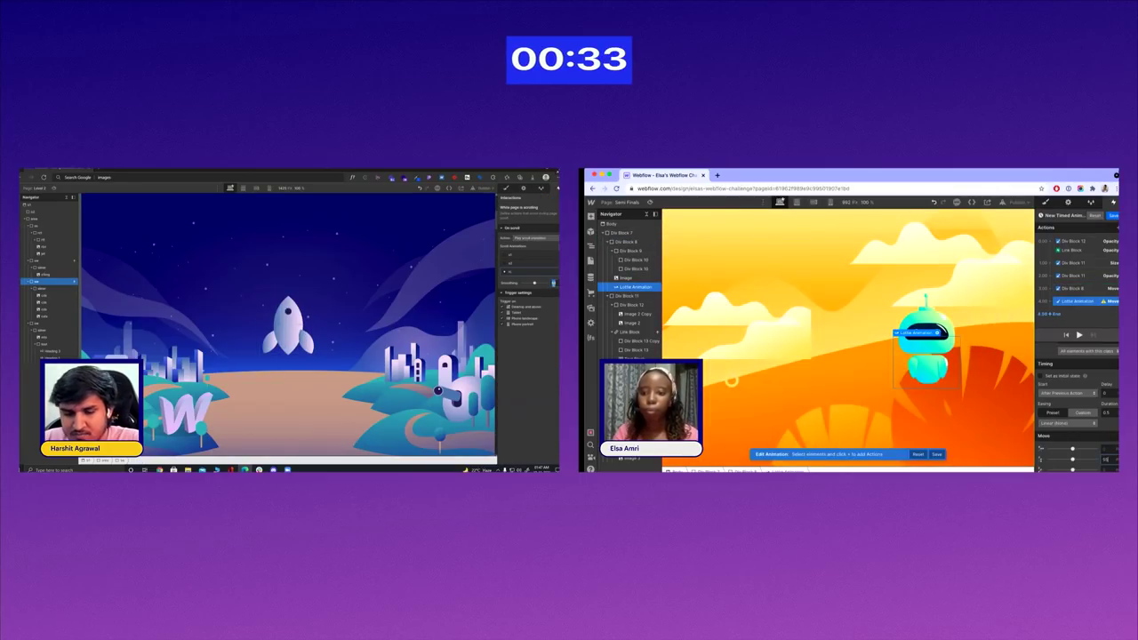
{"action": "key", "text": "Return"}
{"action": "key", "text": "ctrl+shift+p"}
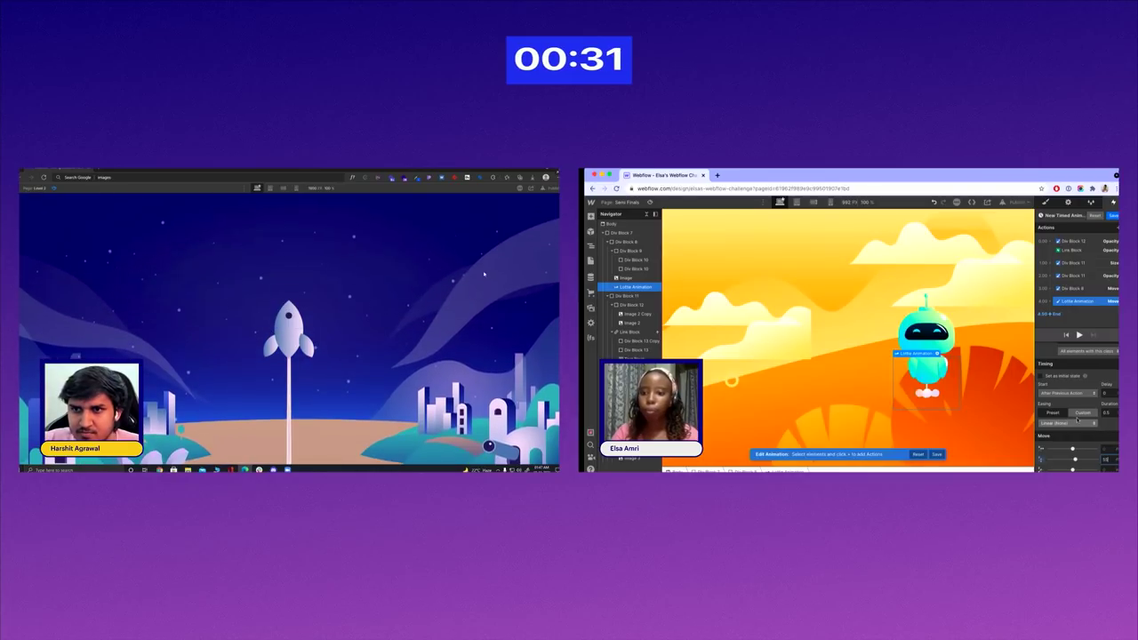
{"action": "scroll", "coordinate": [464, 317], "scroll_direction": "down", "scroll_amount": 2}
{"action": "left_click", "coordinate": [1069, 424]}
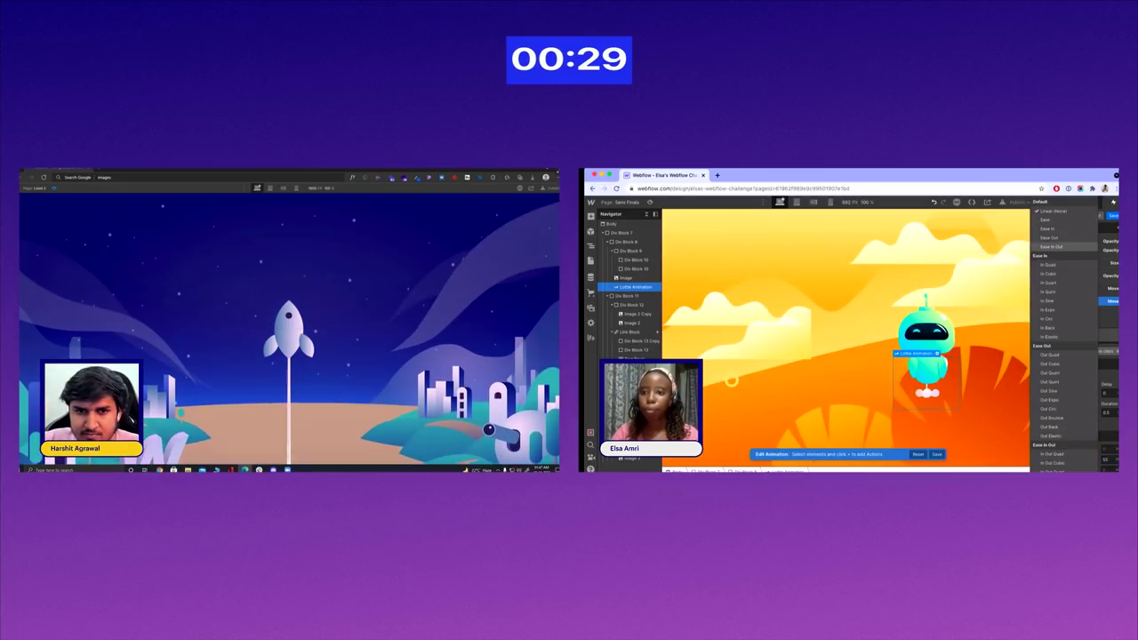
{"action": "left_click", "coordinate": [1108, 415]}
{"action": "type", "text": "1"}
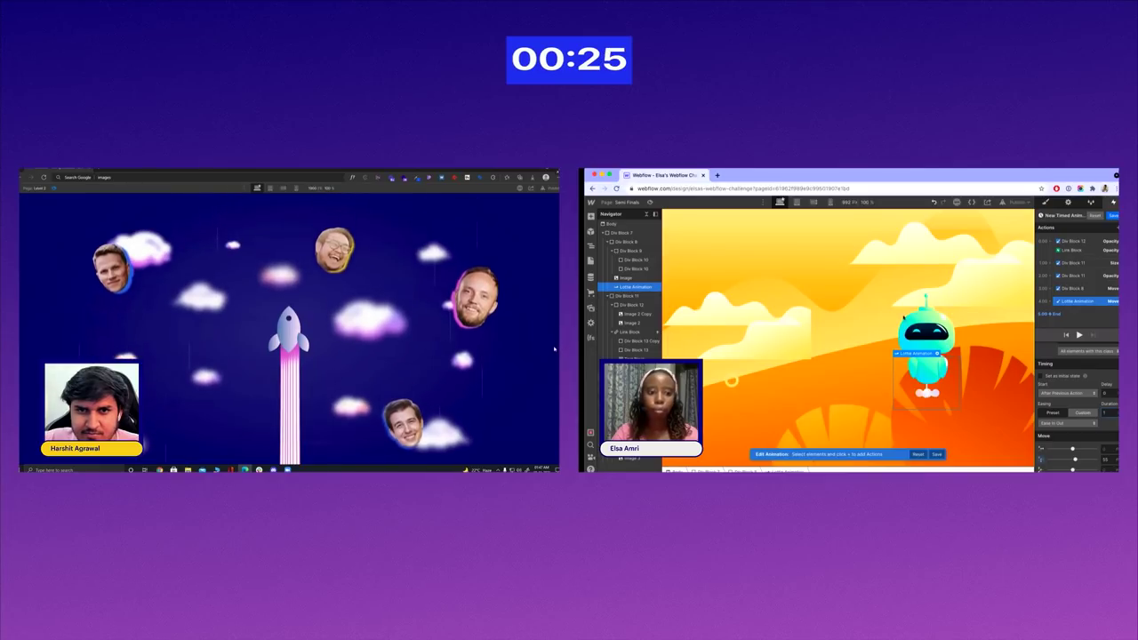
- Add a Move action for Div Block 15 to the timed launch animation, and leave the rocket page preview
{"action": "left_click", "coordinate": [1053, 316]}
{"action": "left_click", "coordinate": [1051, 316]}
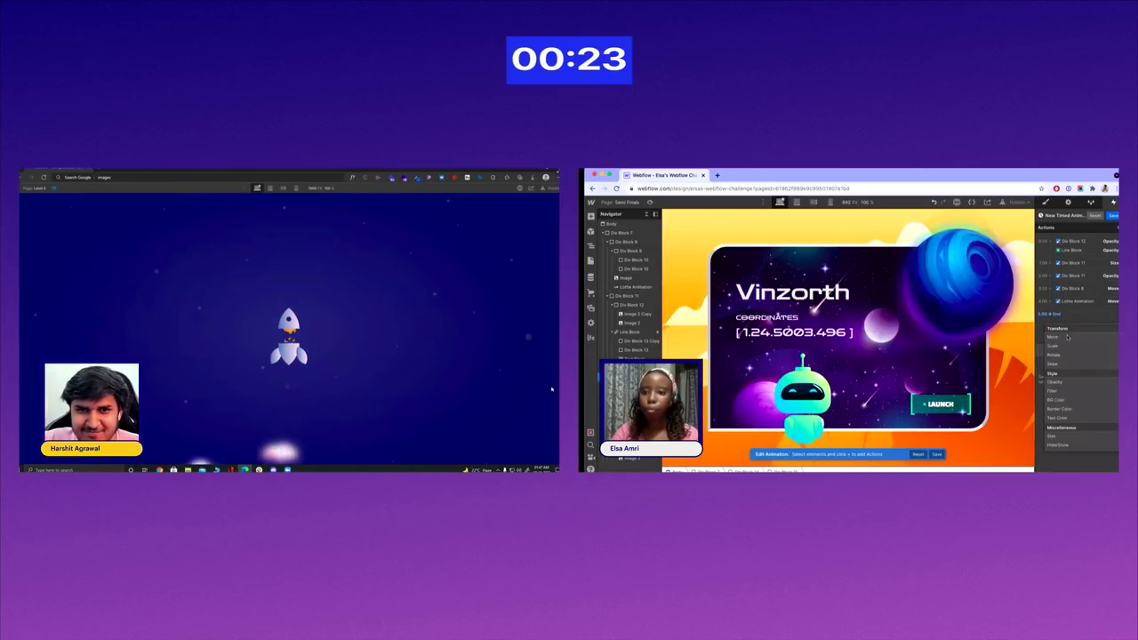
{"action": "left_click", "coordinate": [1066, 338]}
{"action": "scroll", "coordinate": [551, 417], "scroll_direction": "down", "scroll_amount": 5}
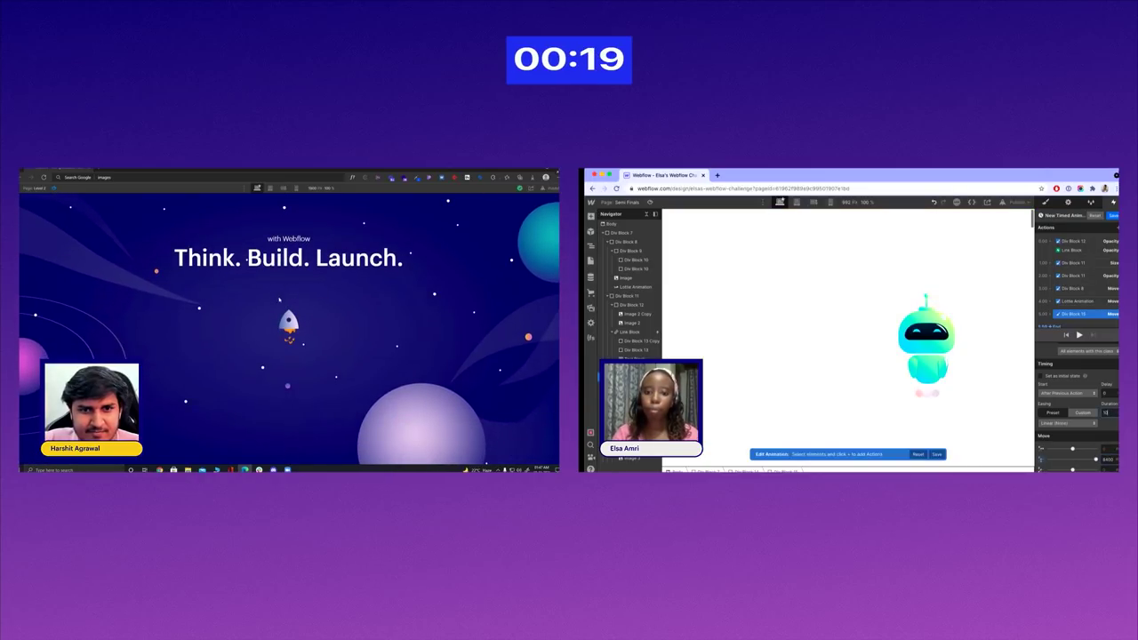
{"action": "key", "text": "Escape"}
{"action": "left_click", "coordinate": [43, 260]}
- Add a second Move action for Div Block 8 with Y -300 and Ease In Out easing, and check the rocket's Lottie animation settings
{"action": "left_click", "coordinate": [1074, 288]}
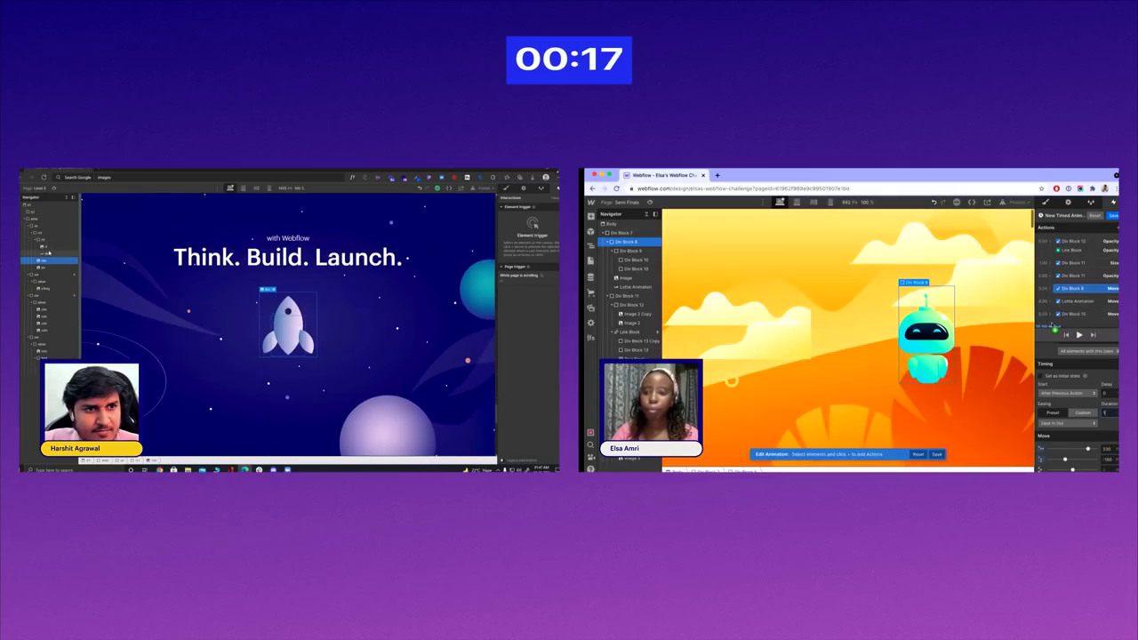
{"action": "left_click", "coordinate": [506, 188]}
{"action": "left_click", "coordinate": [524, 187]}
{"action": "left_click", "coordinate": [1052, 329]}
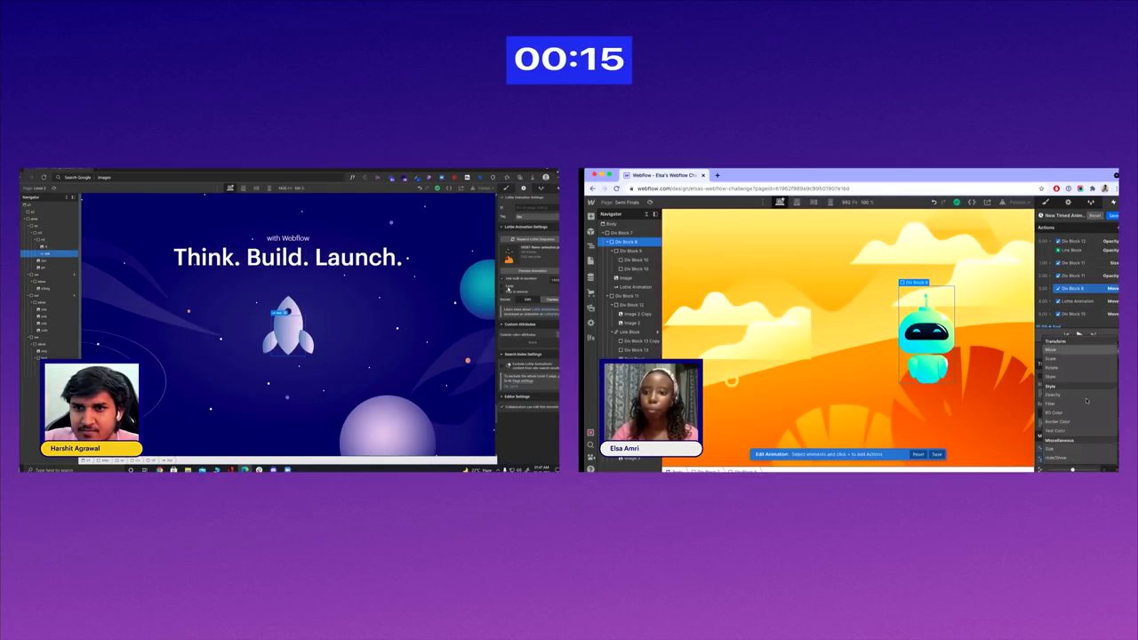
{"action": "left_click", "coordinate": [1053, 350]}
{"action": "left_click", "coordinate": [541, 188]}
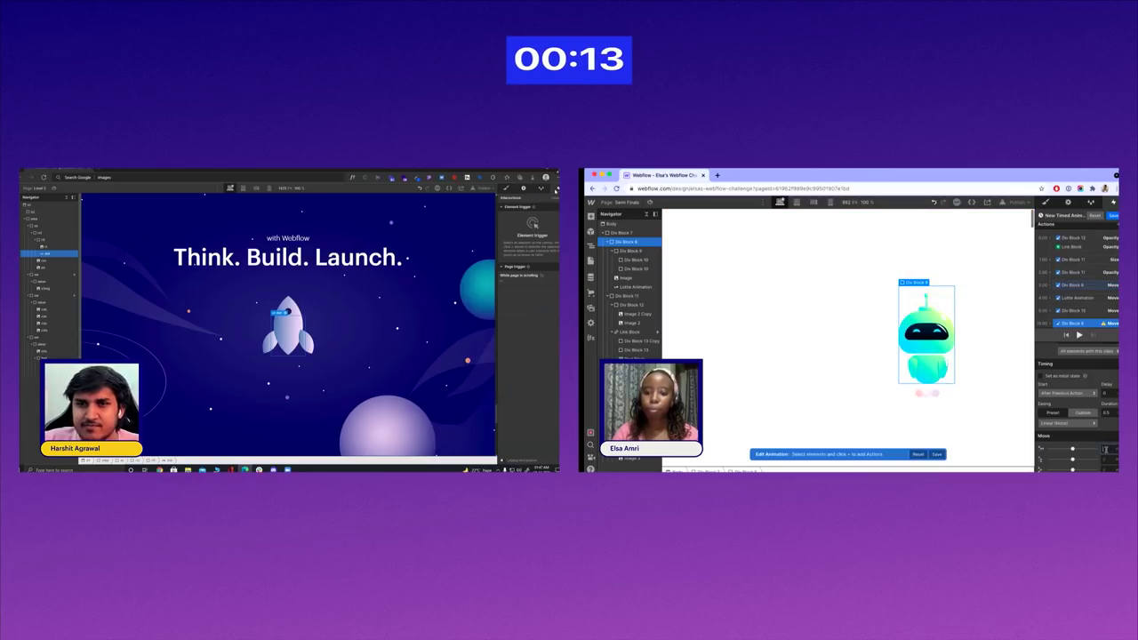
{"action": "key", "text": "Tab"}
{"action": "type", "text": "-300"}
{"action": "left_click", "coordinate": [55, 188]}
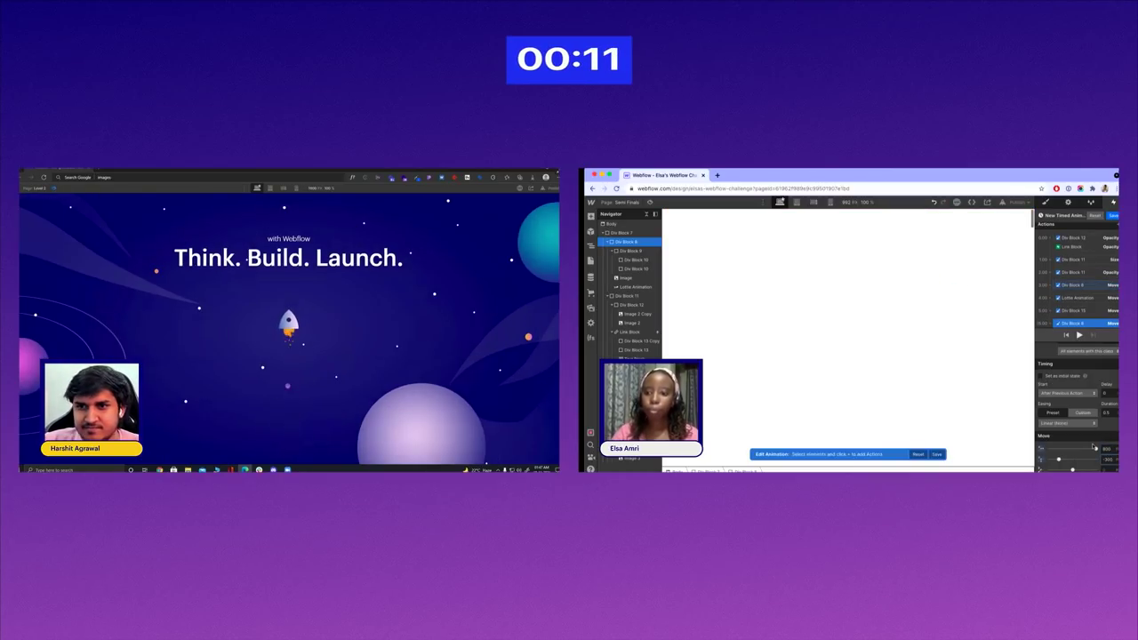
{"action": "left_click", "coordinate": [1071, 424]}
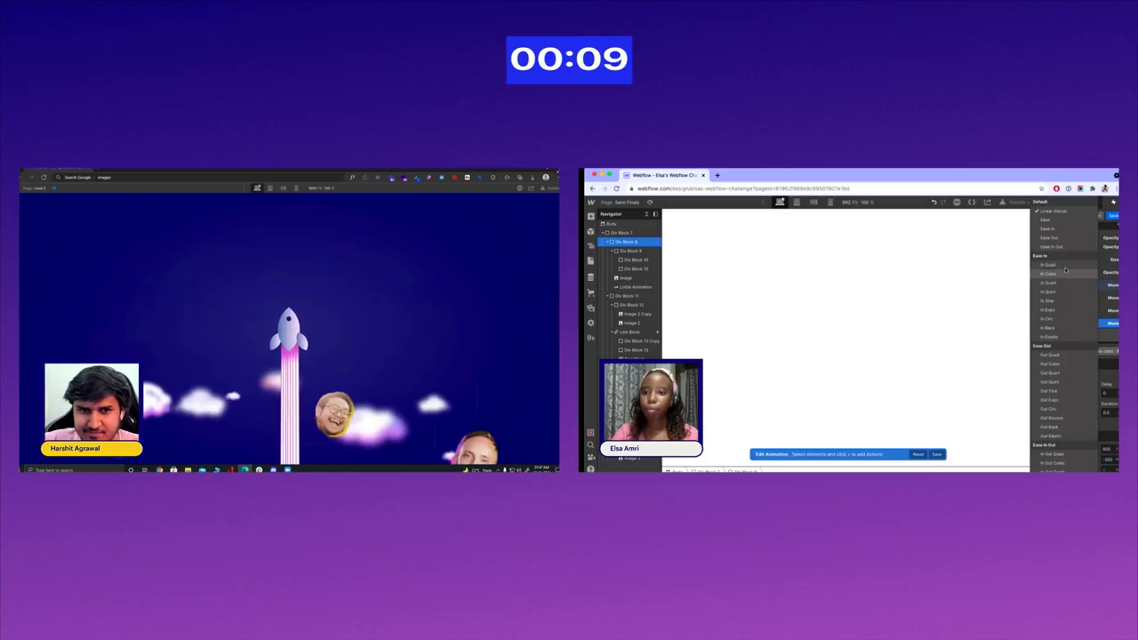
{"action": "left_click", "coordinate": [1067, 233]}
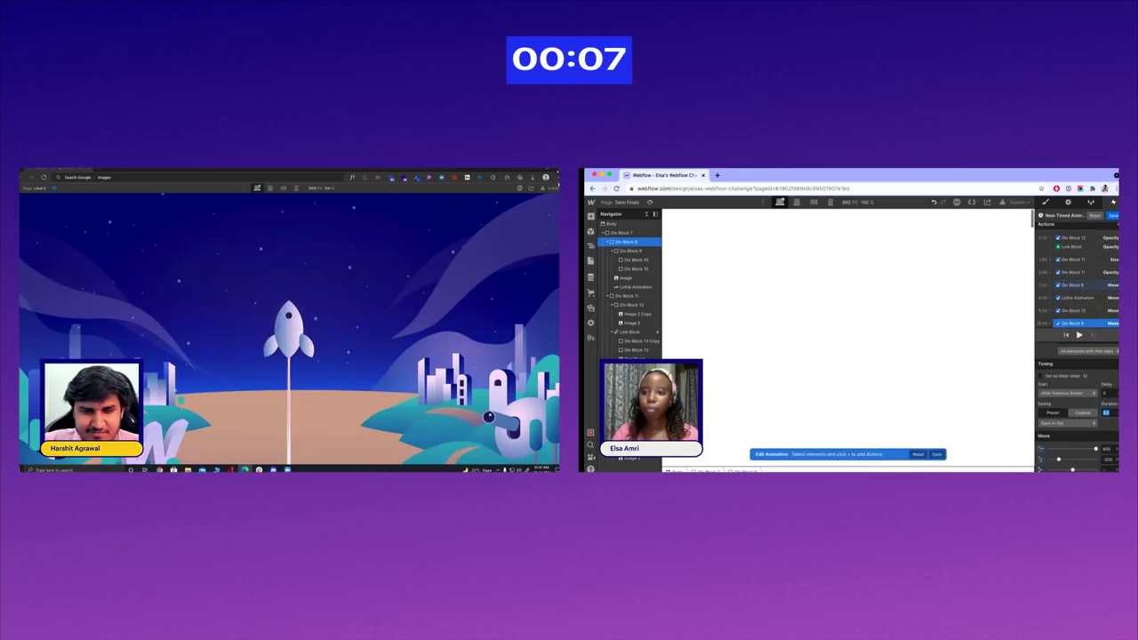
- Add a Scale action of 0 for Div Block 8 to the timed launch animation
{"action": "left_click", "coordinate": [1050, 325]}
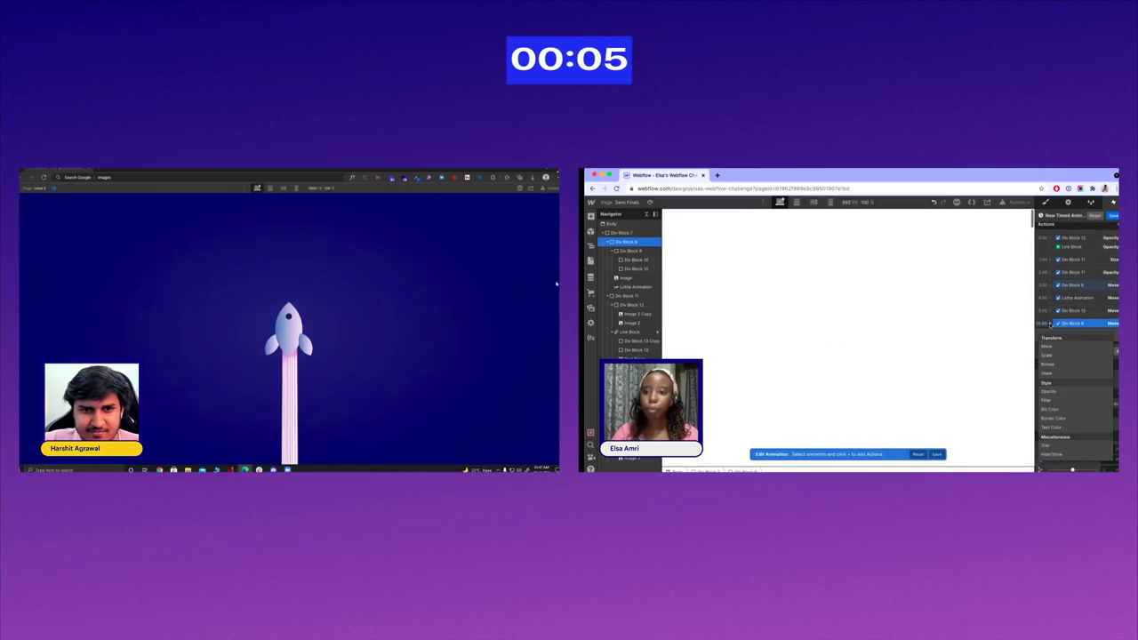
{"action": "left_click", "coordinate": [1047, 355]}
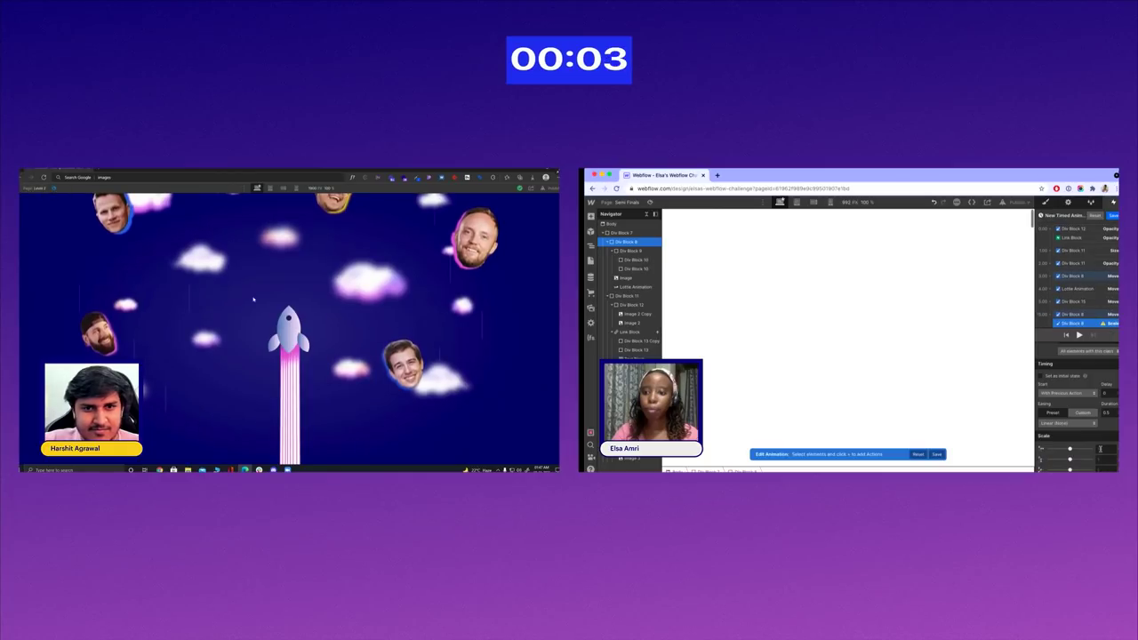
{"action": "key", "text": "Return"}
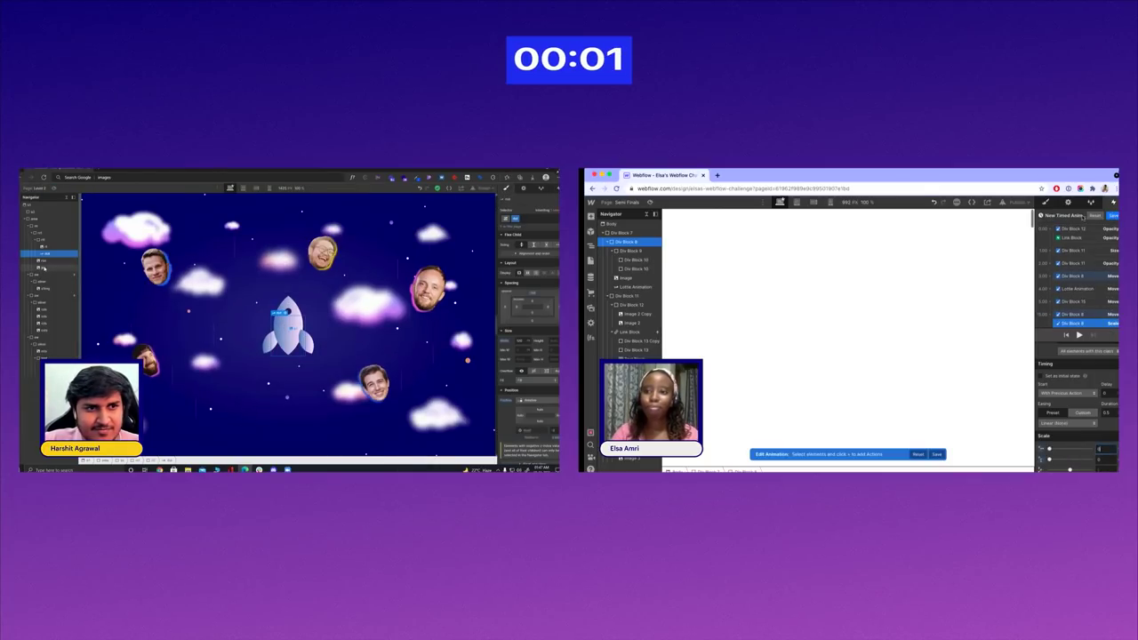
{"action": "left_click", "coordinate": [43, 265]}
- Preview the robot page and play its launch animation again from the Vinzorth card
{"action": "left_click", "coordinate": [649, 202]}
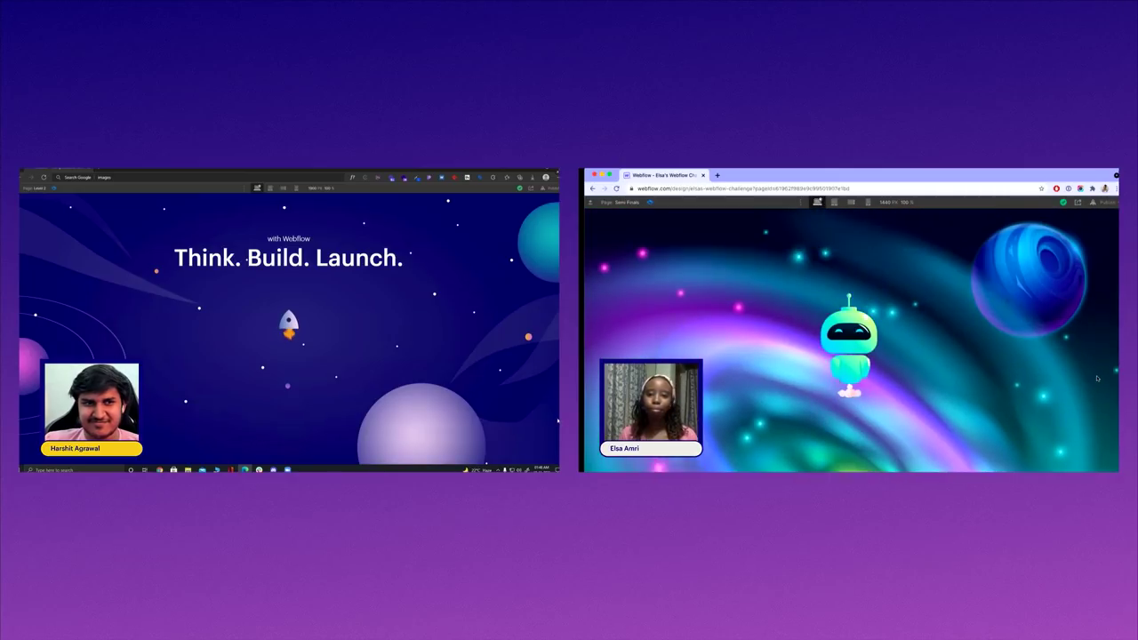
{"action": "scroll", "coordinate": [289, 333], "scroll_direction": "down", "scroll_amount": 5}
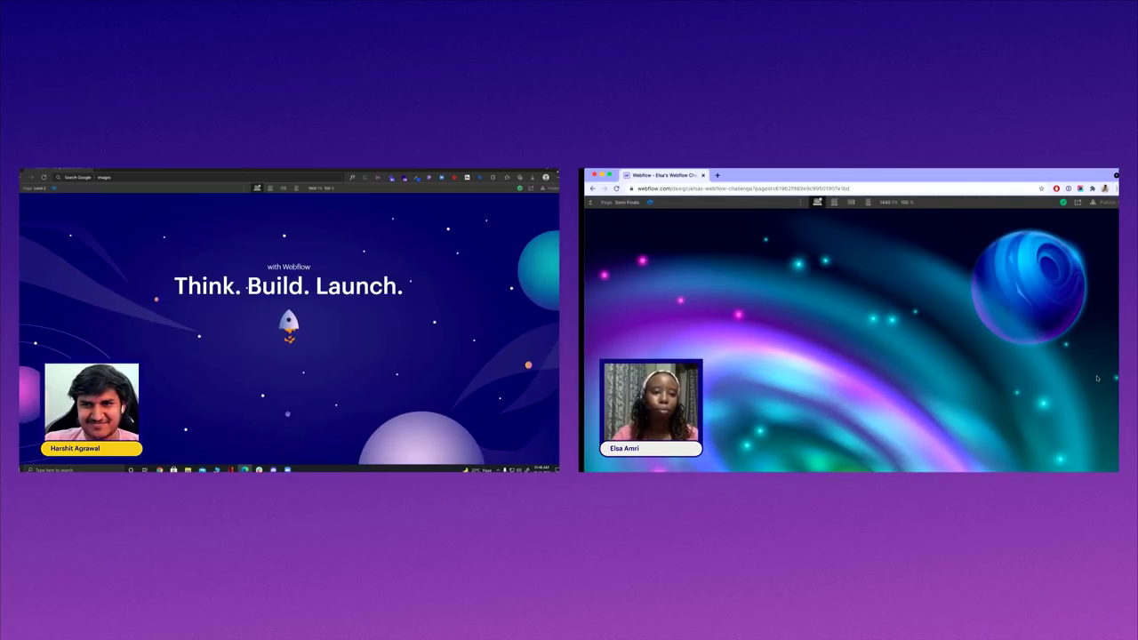
{"action": "left_click", "coordinate": [650, 203]}
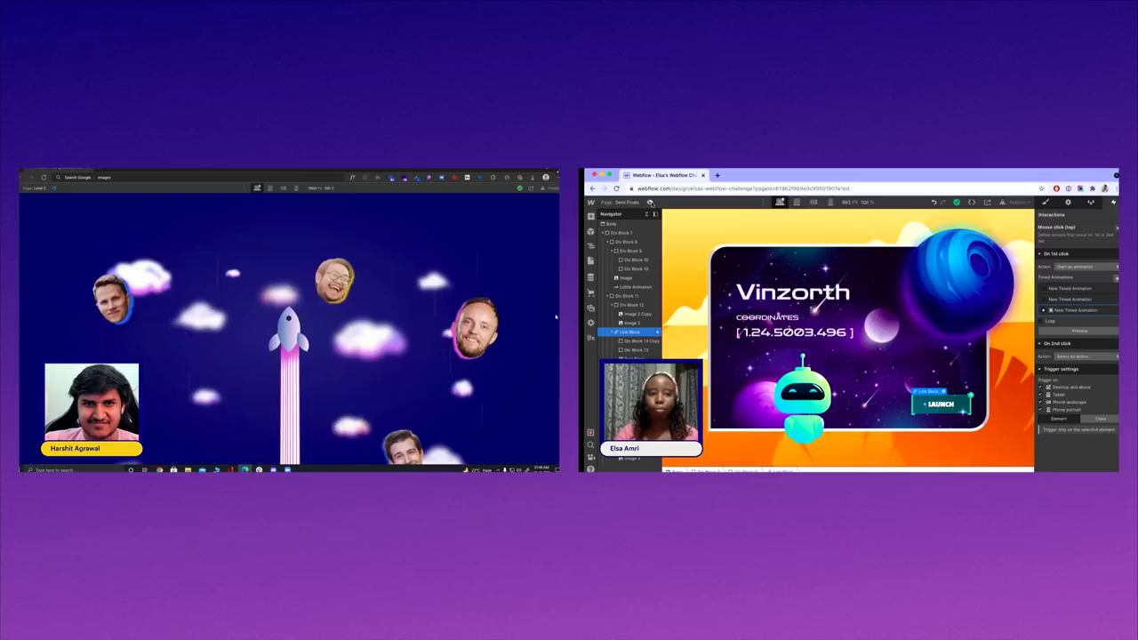
{"action": "left_click", "coordinate": [650, 202]}
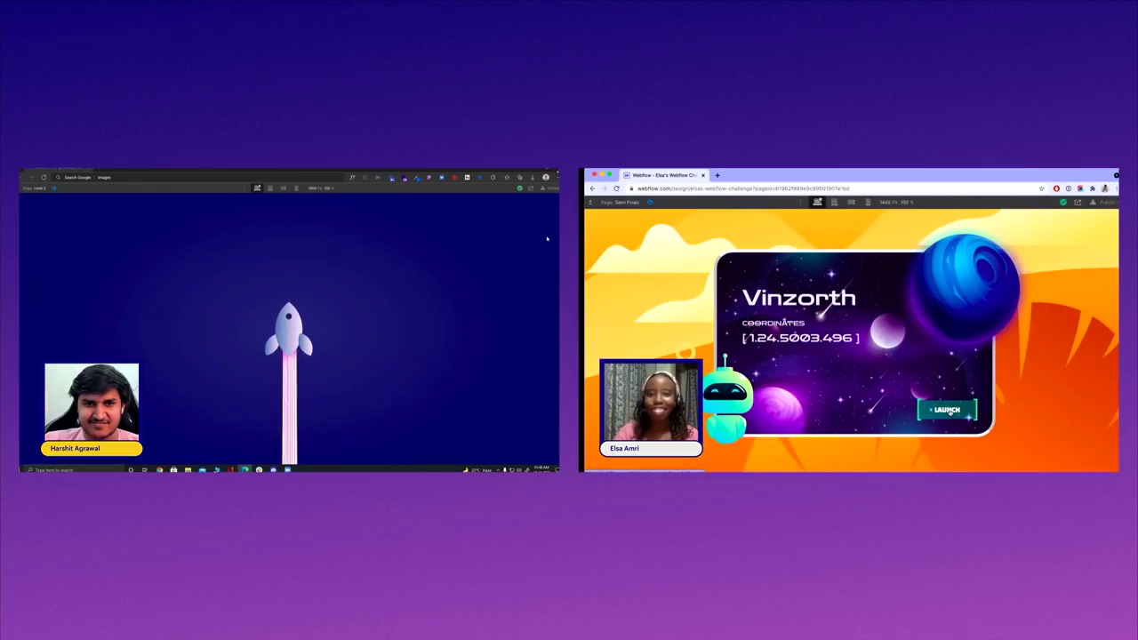
{"action": "left_click", "coordinate": [947, 409]}
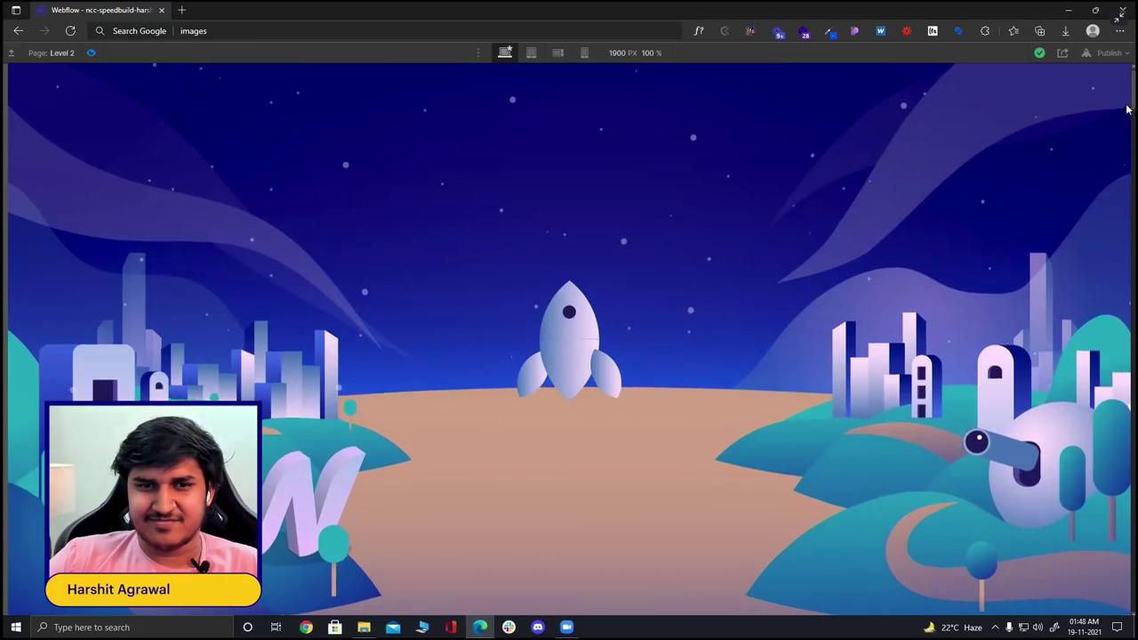
- Examine the rocket page's scroll animation in preview, from the launch scene through the clouds to the headline section
{"action": "scroll", "coordinate": [1121, 120], "scroll_direction": "down", "scroll_amount": 5}
{"action": "scroll", "coordinate": [1111, 124], "scroll_direction": "up", "scroll_amount": 5}
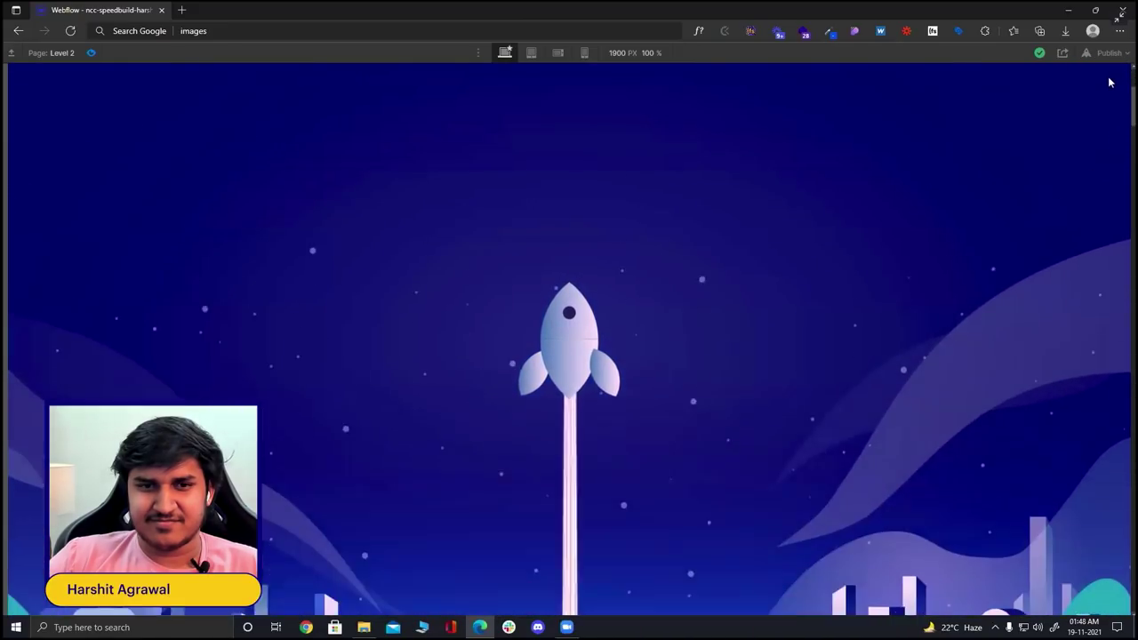
{"action": "scroll", "coordinate": [1106, 110], "scroll_direction": "down", "scroll_amount": 5}
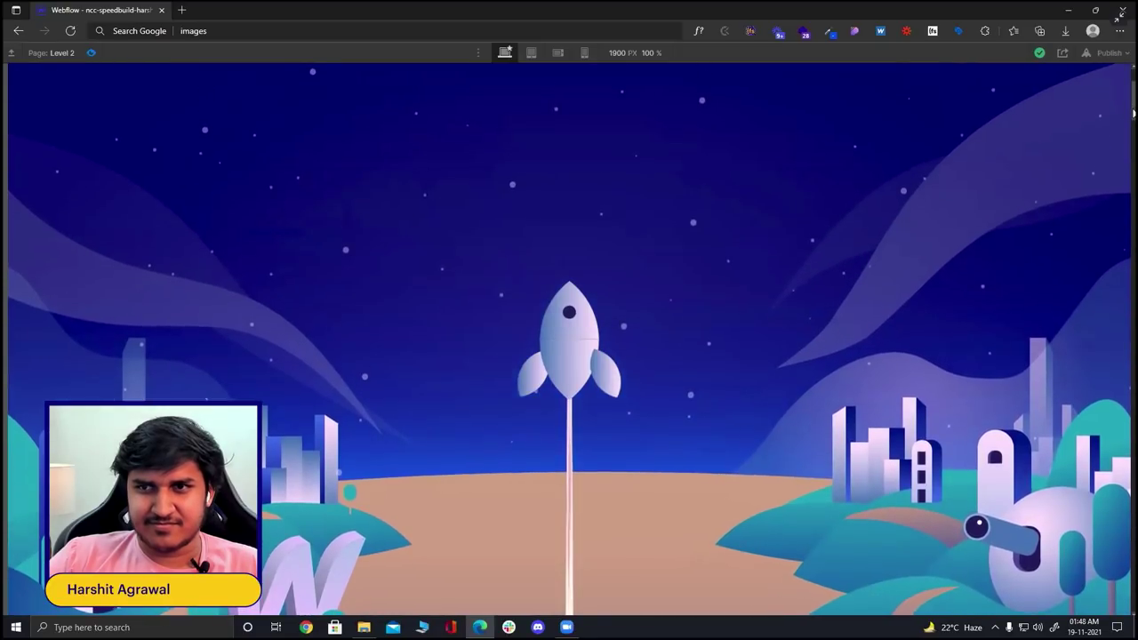
{"action": "scroll", "coordinate": [1106, 110], "scroll_direction": "down", "scroll_amount": 2}
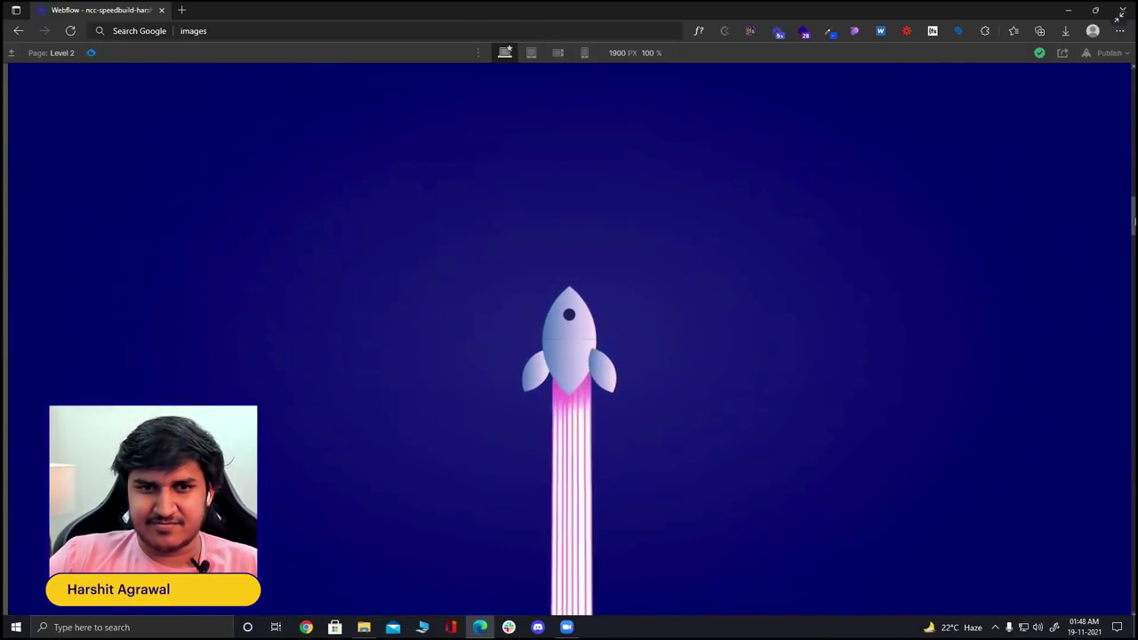
{"action": "scroll", "coordinate": [1119, 16], "scroll_direction": "down", "scroll_amount": 5}
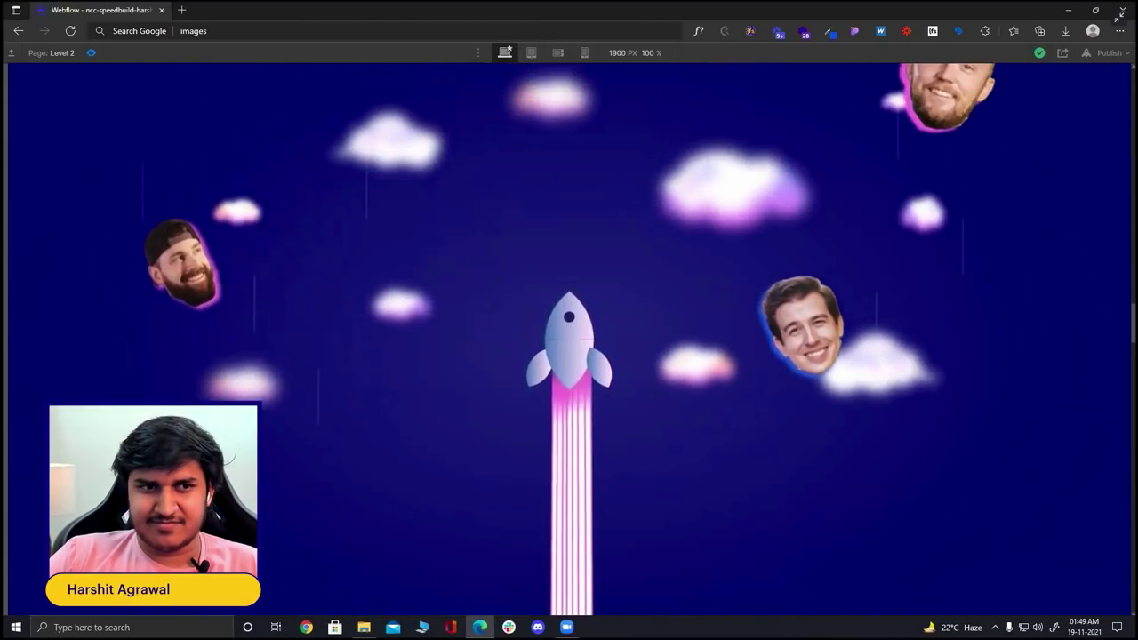
{"action": "scroll", "coordinate": [1119, 16], "scroll_direction": "down", "scroll_amount": 10}
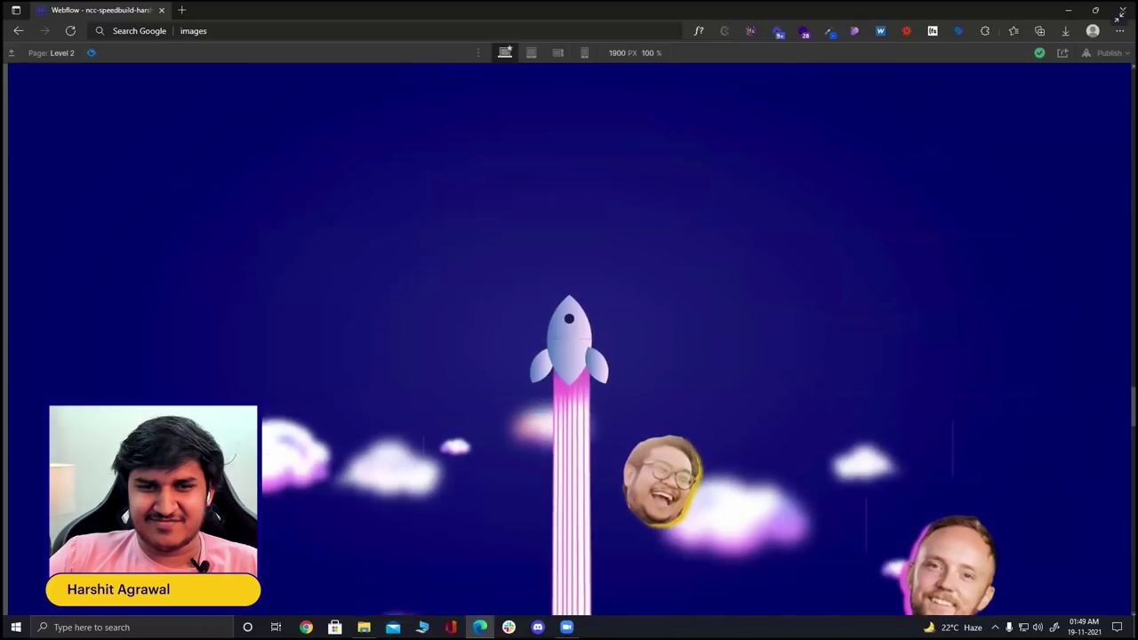
{"action": "scroll", "coordinate": [1119, 16], "scroll_direction": "down", "scroll_amount": 5}
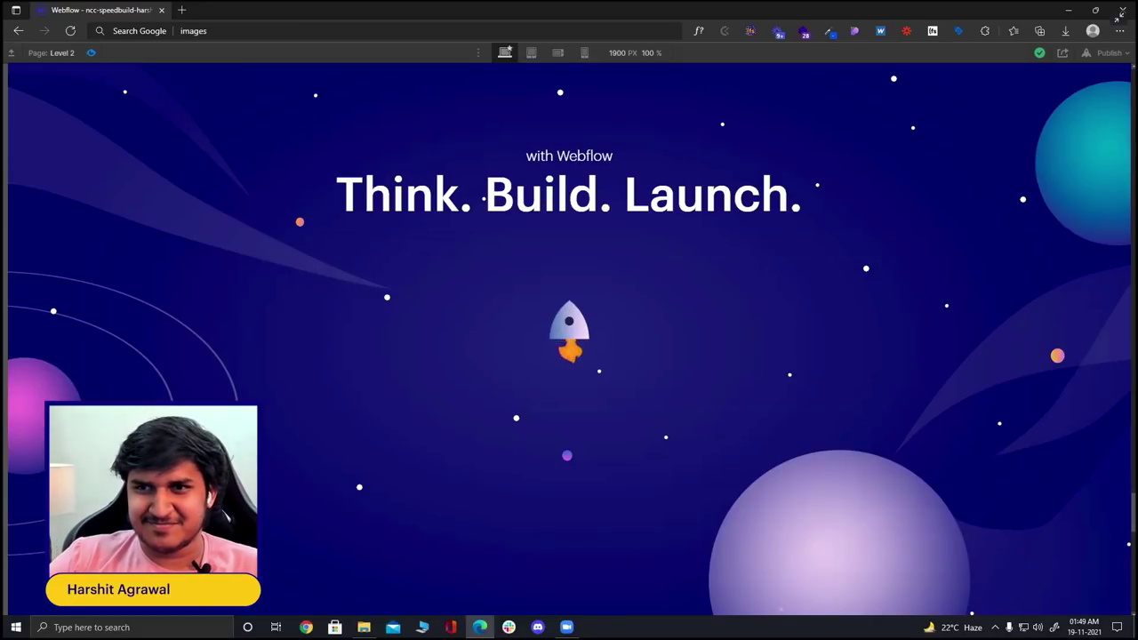
{"action": "scroll", "coordinate": [1119, 16], "scroll_direction": "up", "scroll_amount": 10}
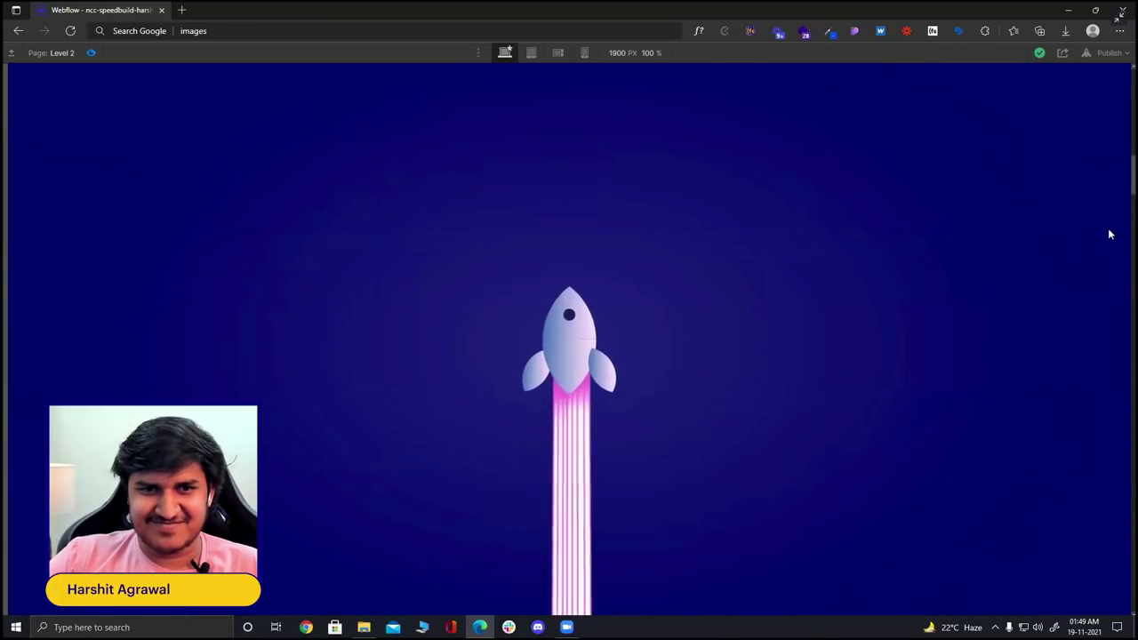
{"action": "scroll", "coordinate": [1110, 267], "scroll_direction": "down", "scroll_amount": 5}
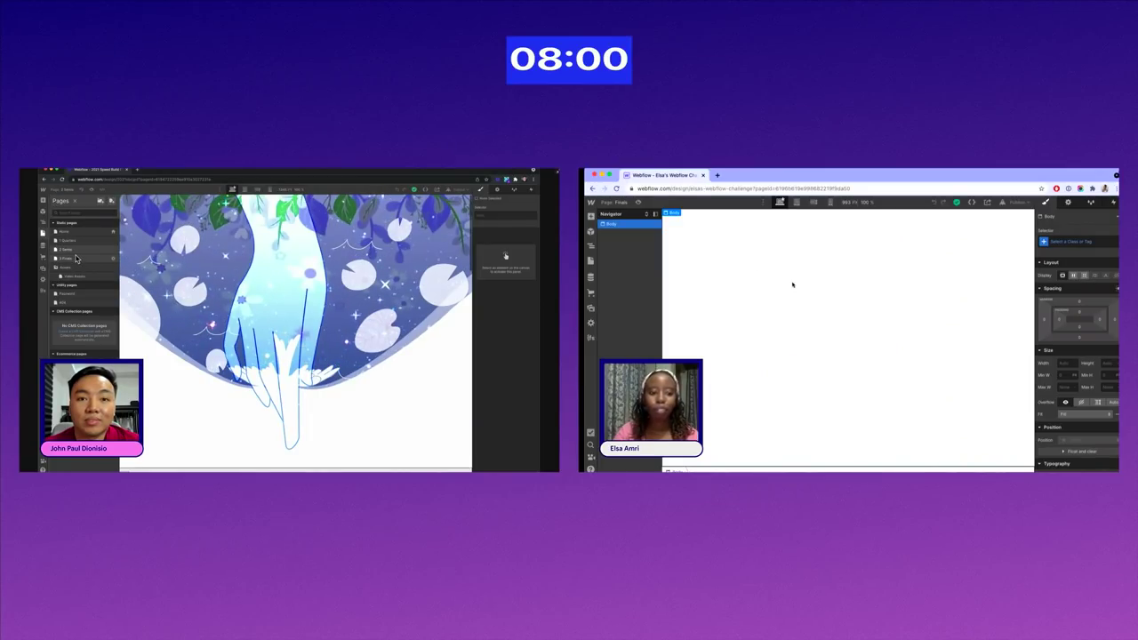
- Open the blank Finals page, select its Body, and bring up the list of pages
{"action": "left_click", "coordinate": [76, 258]}
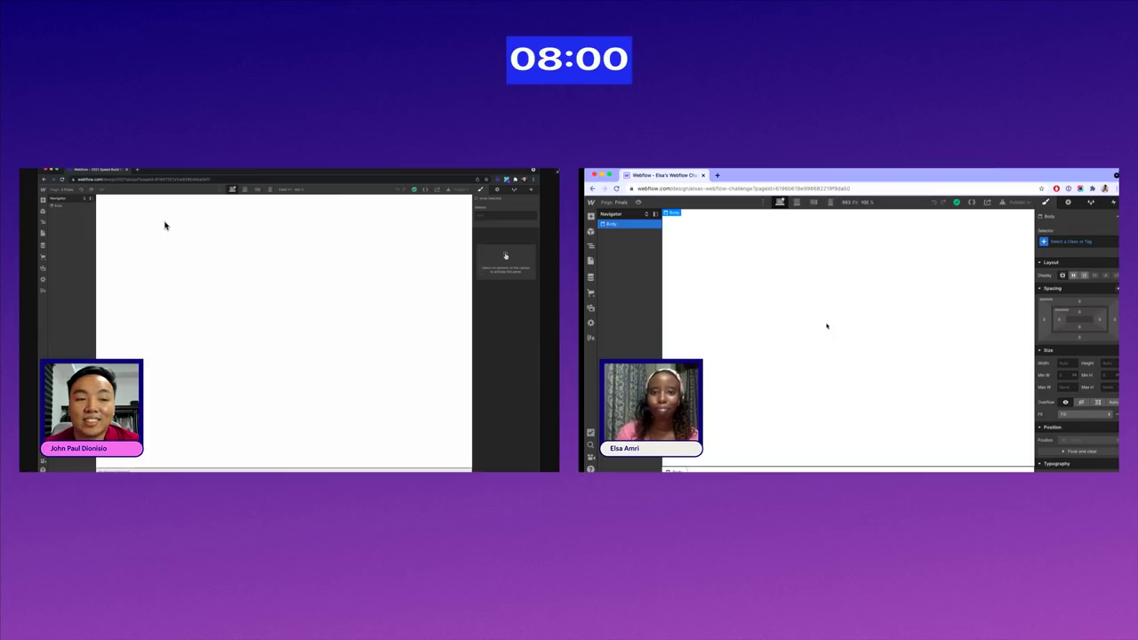
{"action": "left_click", "coordinate": [71, 203]}
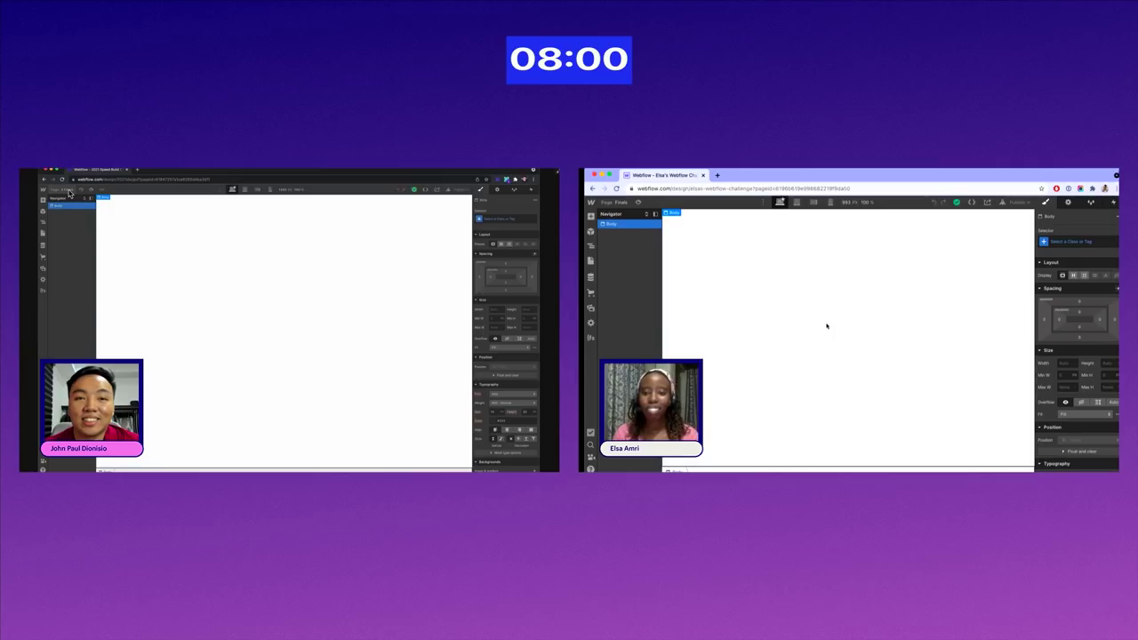
{"action": "left_click", "coordinate": [68, 191]}
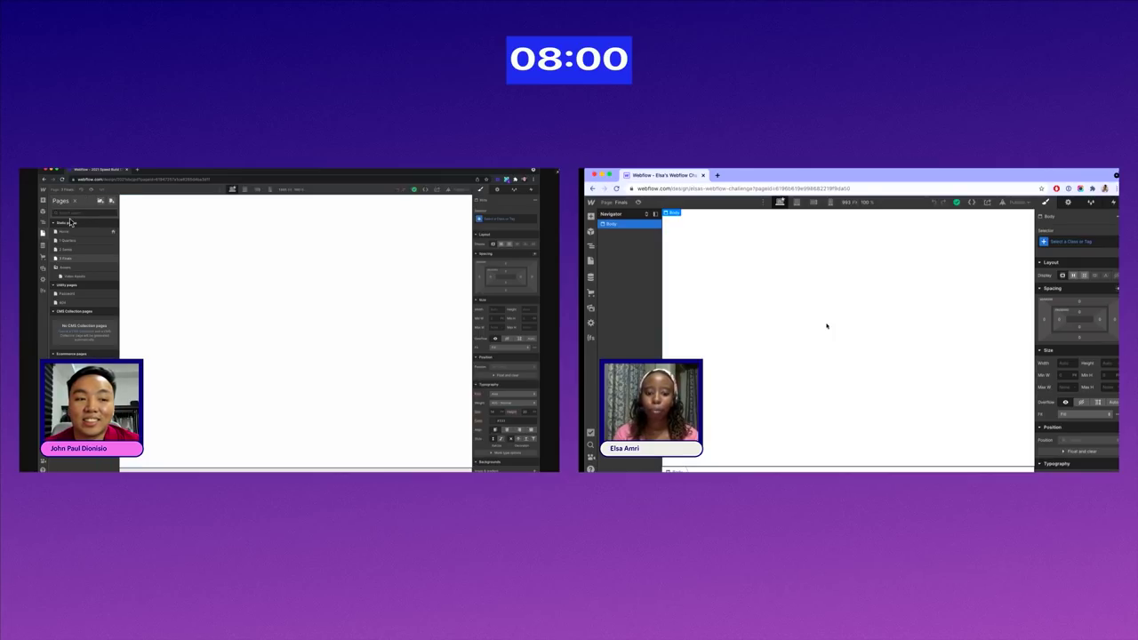
- Add a Div Block to the blank Finals page's body, and open the Semis page in the other project
{"action": "key", "text": "super+e"}
{"action": "key", "text": "Escape"}
{"action": "left_click", "coordinate": [78, 250]}
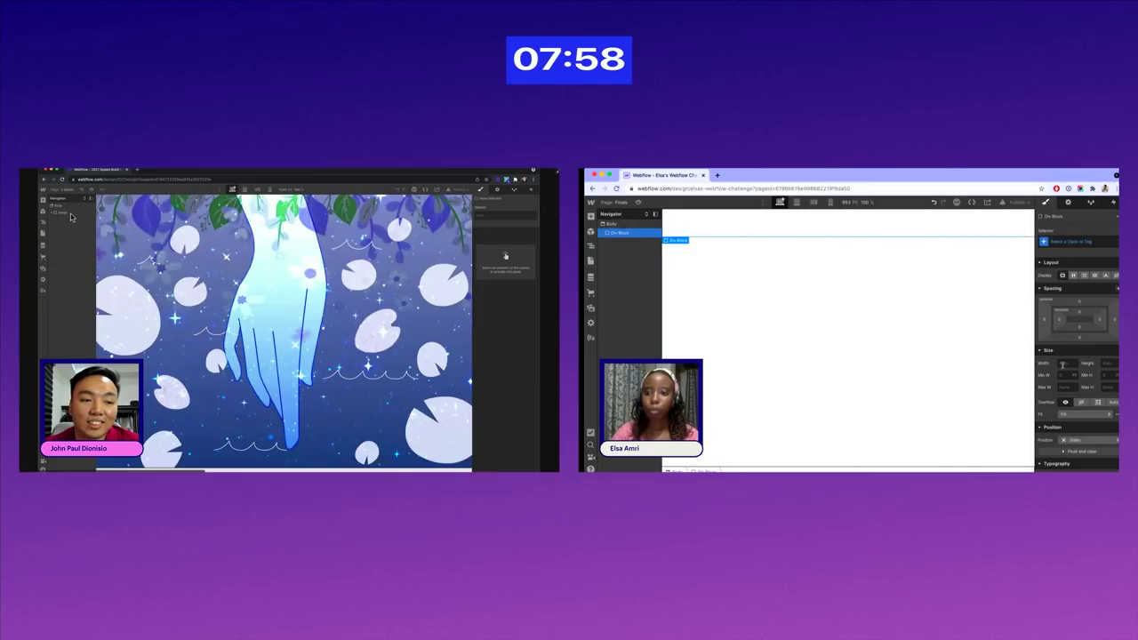
- Set the Div Block to 100vw wide and 100vh high with hidden overflow, and reopen the other project's Finals page
{"action": "left_click", "coordinate": [1064, 363]}
{"action": "left_click", "coordinate": [71, 213]}
{"action": "type", "text": "100vw"}
{"action": "left_click", "coordinate": [68, 191]}
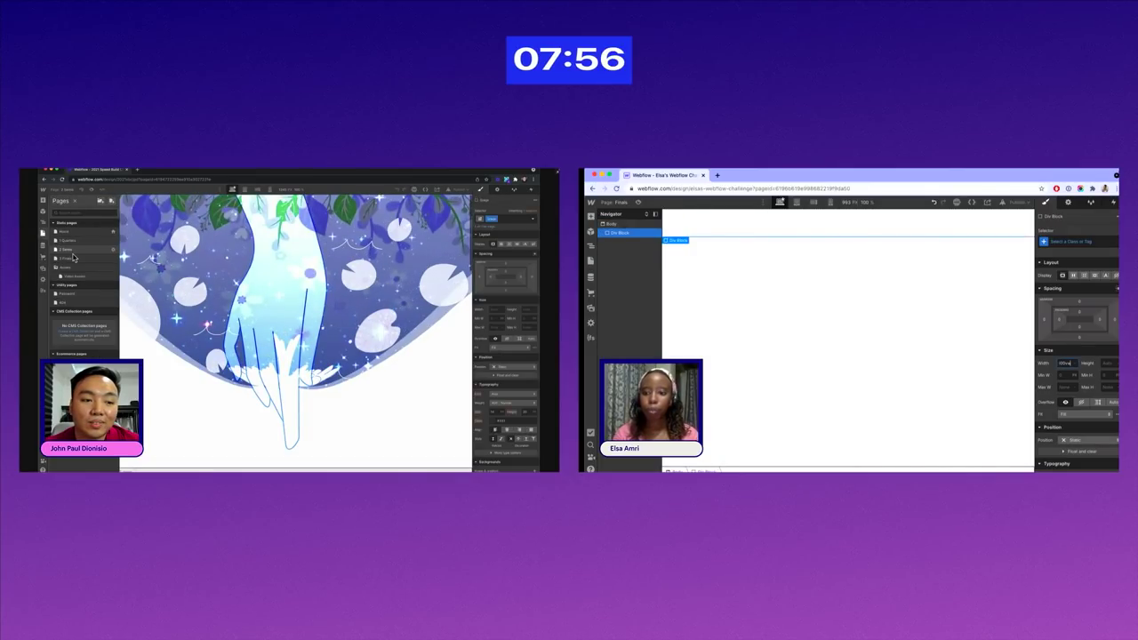
{"action": "left_click", "coordinate": [75, 257]}
{"action": "key", "text": "Tab"}
{"action": "type", "text": "100vh"}
{"action": "key", "text": "Return"}
{"action": "left_click", "coordinate": [1081, 402]}
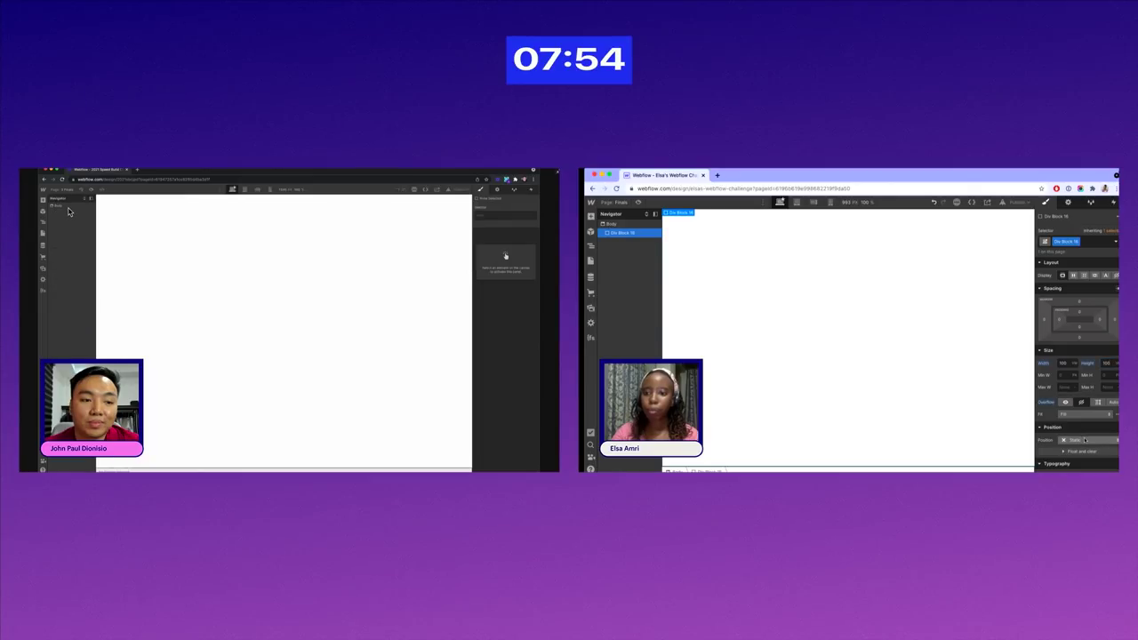
- Set the Div Block's position to Absolute, and bring up the list of pages in the other project
{"action": "left_click", "coordinate": [1083, 440]}
{"action": "left_click", "coordinate": [69, 206]}
{"action": "left_click", "coordinate": [1077, 427]}
{"action": "left_click", "coordinate": [66, 194]}
- Nest a new Div Block inside Div Block 16, and select the locket section on the other project's Quarters page
{"action": "key", "text": "super+e"}
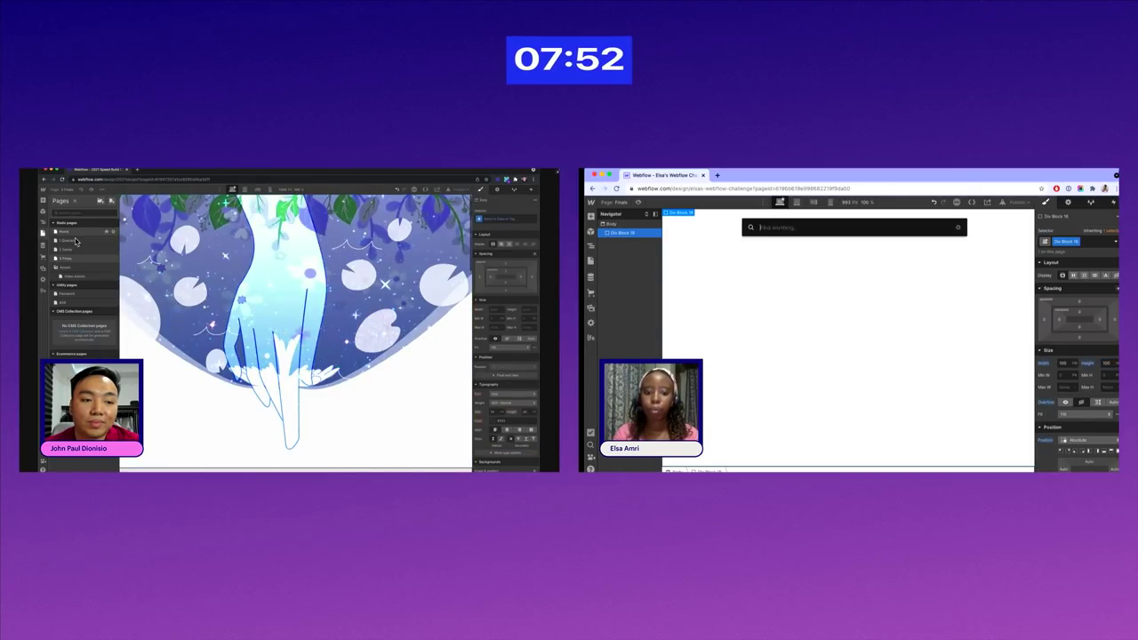
{"action": "type", "text": "div"}
{"action": "left_click", "coordinate": [75, 240]}
{"action": "key", "text": "Return"}
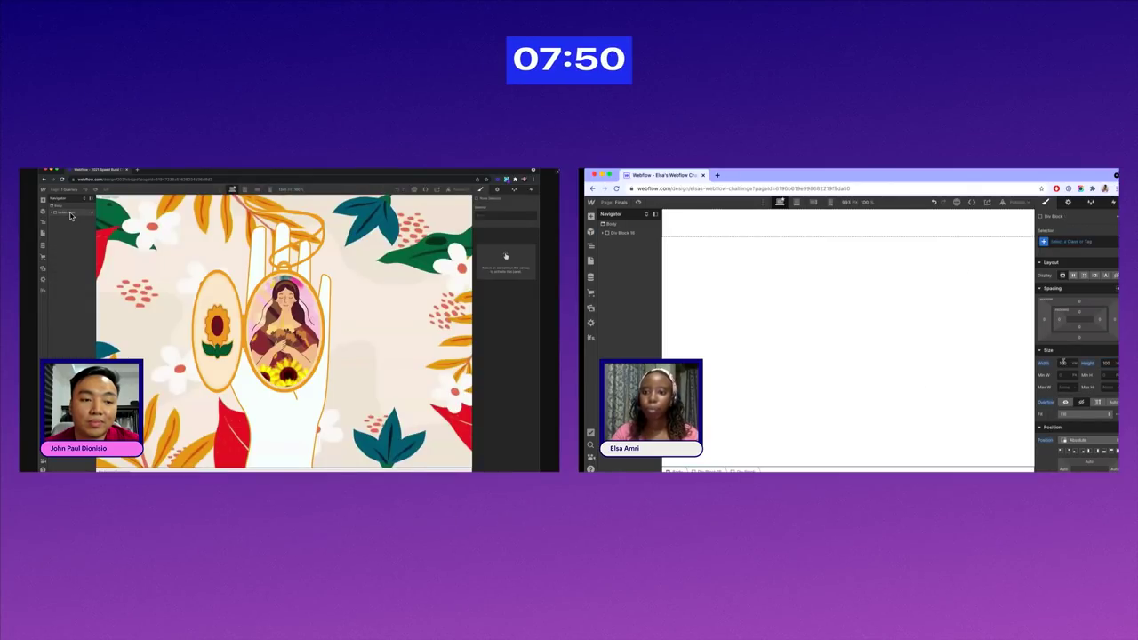
{"action": "left_click", "coordinate": [71, 211]}
- Set the nested Div Block to 100% width and height with Absolute position, and reopen the other project's Finals page
{"action": "left_click", "coordinate": [1063, 362]}
{"action": "type", "text": "100%"}
{"action": "left_click", "coordinate": [69, 190]}
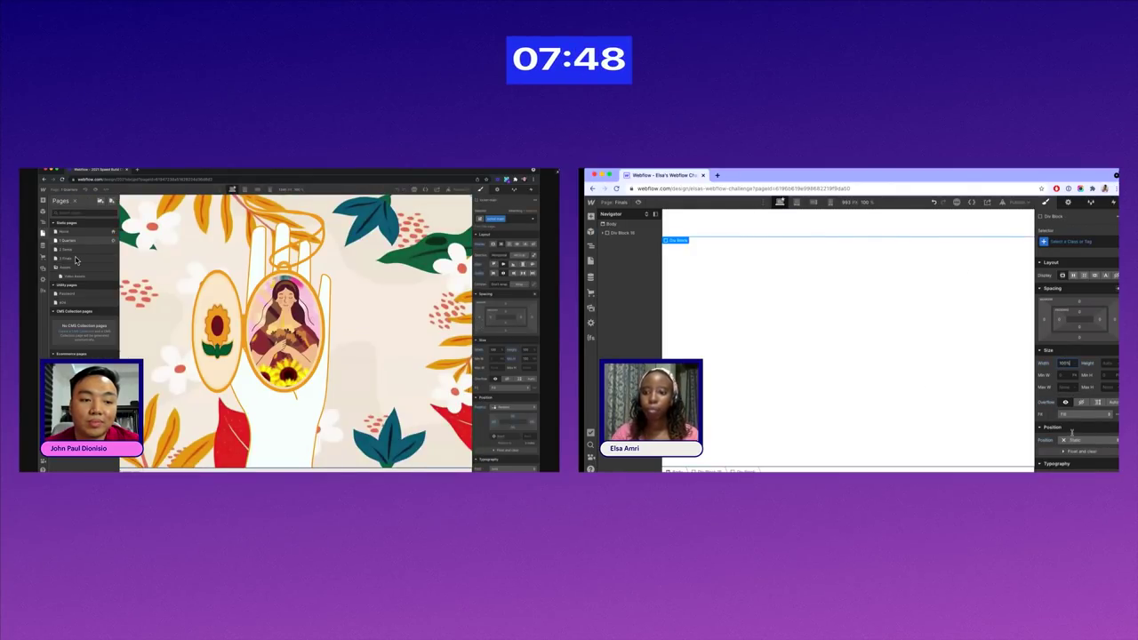
{"action": "left_click", "coordinate": [75, 259]}
{"action": "left_click", "coordinate": [1072, 439]}
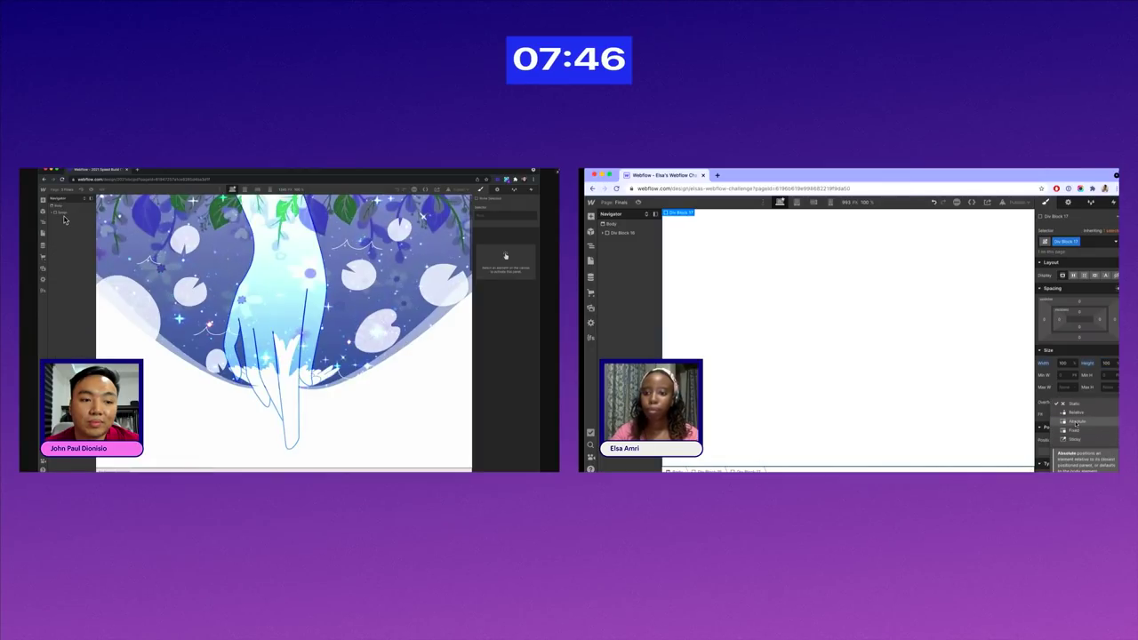
{"action": "left_click", "coordinate": [1076, 423]}
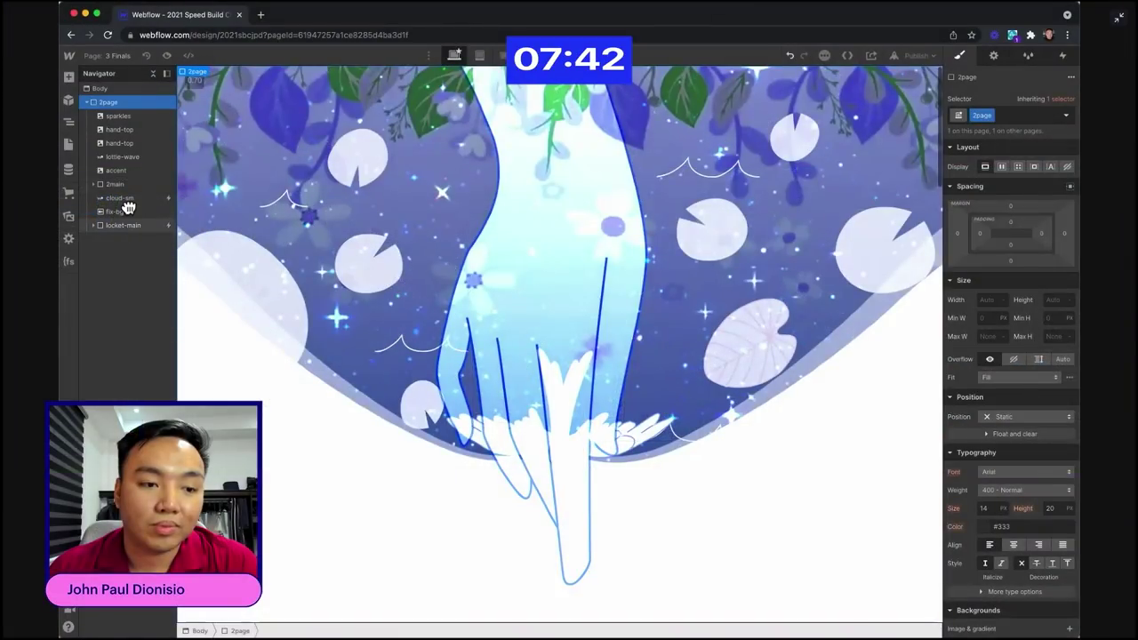
- Reorder the elements inside 2page so that locket-main sits between cloud-sm and fix-bg
{"action": "left_click", "coordinate": [105, 195]}
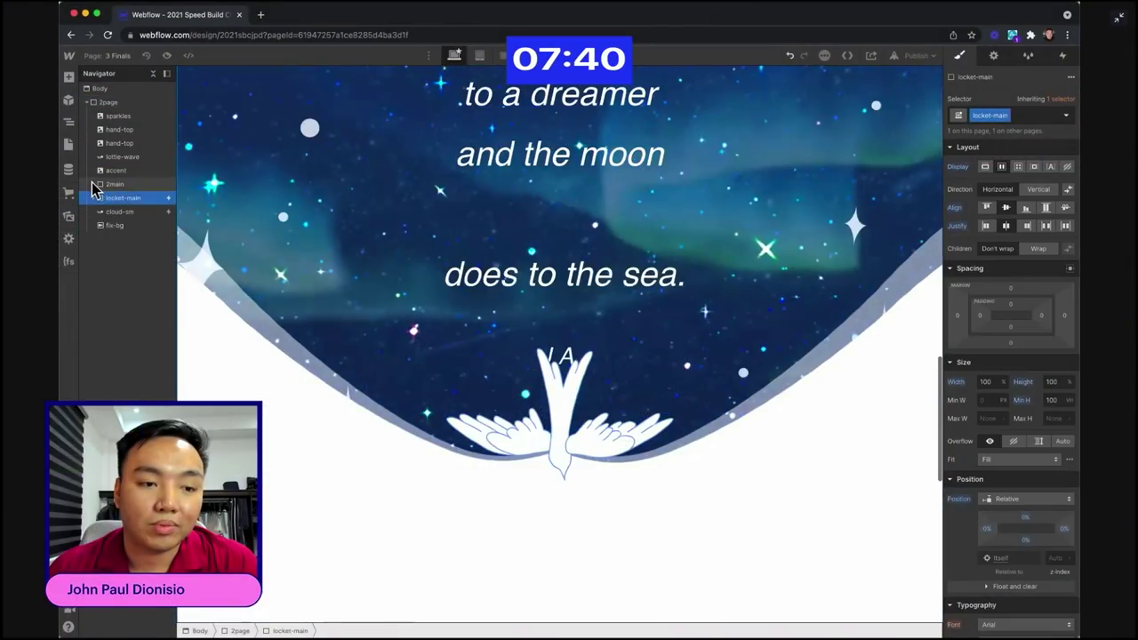
{"action": "left_click", "coordinate": [94, 184]}
{"action": "left_click_drag", "start_coordinate": [118, 238], "coordinate": [115, 216]}
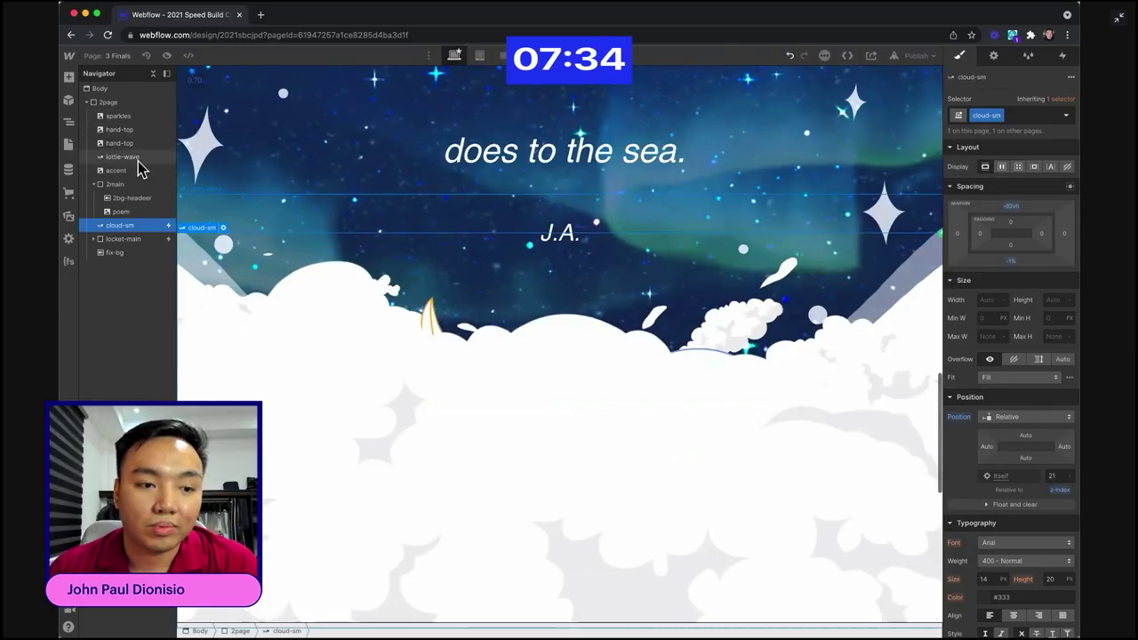
- Replace the lottie-wave element's Lottie sequence with the locket file, searching the assets for "lock"
{"action": "left_click", "coordinate": [137, 161]}
{"action": "key", "text": "d"}
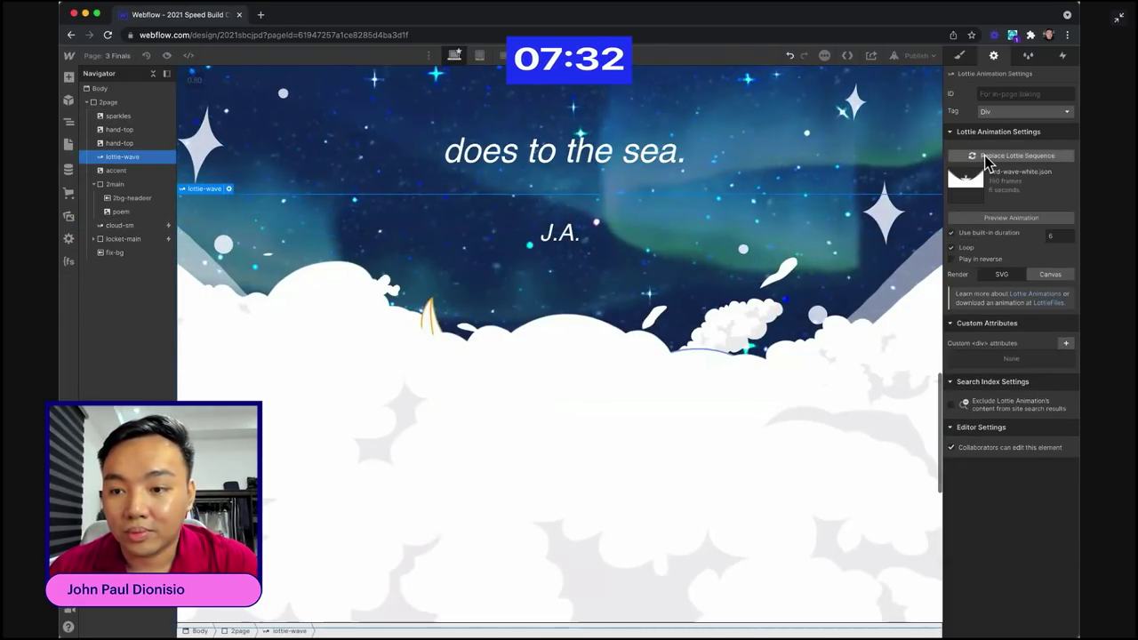
{"action": "left_click", "coordinate": [984, 160]}
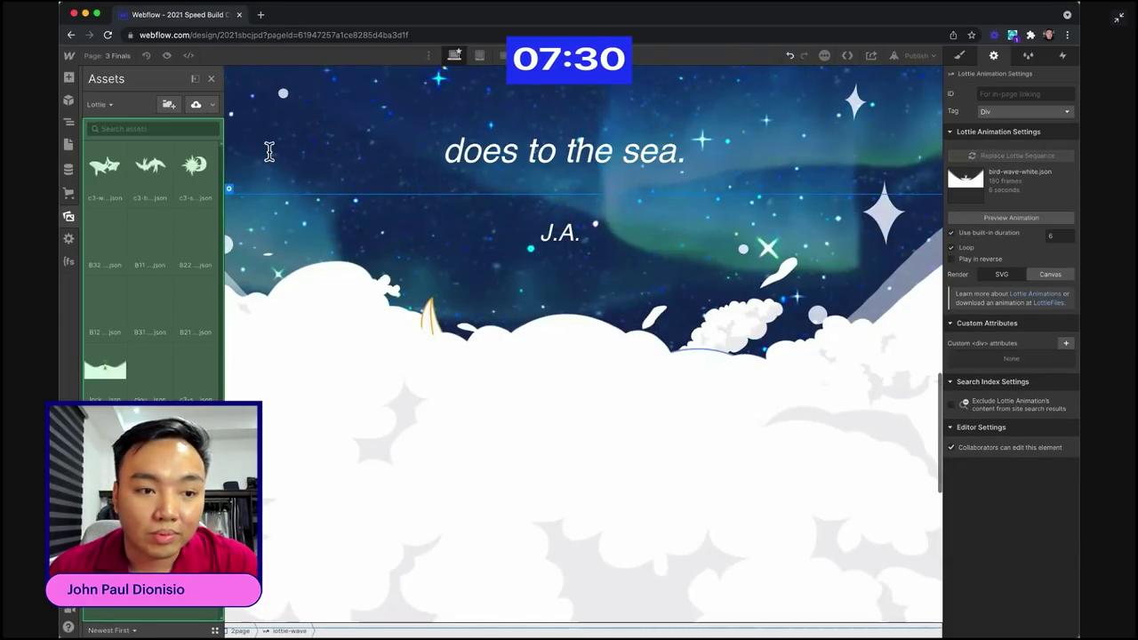
{"action": "left_click", "coordinate": [164, 127]}
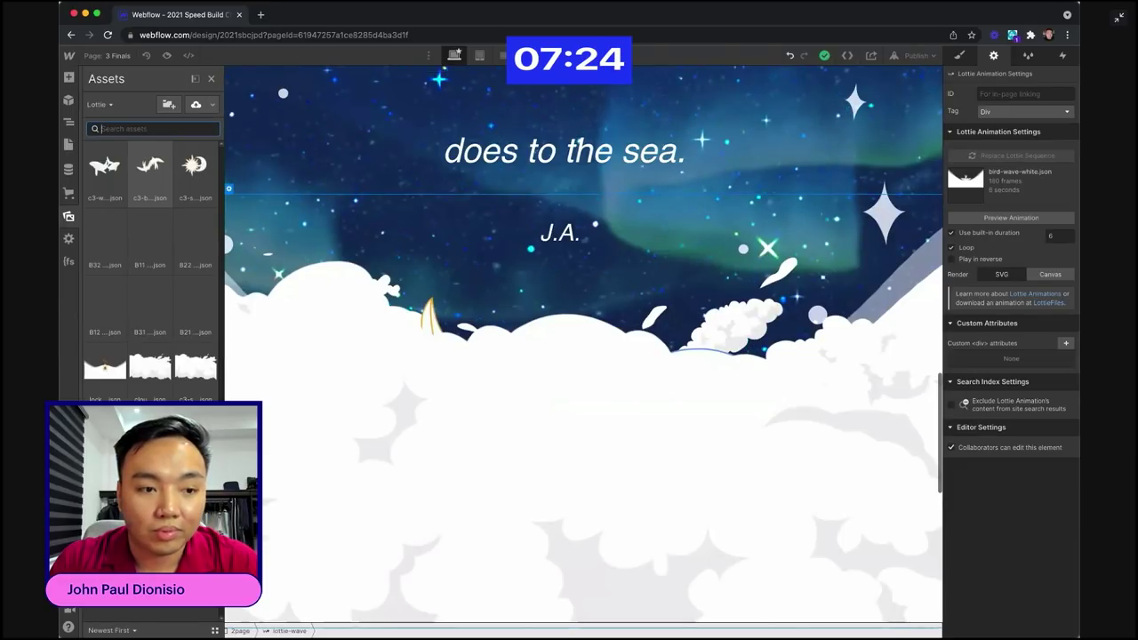
{"action": "type", "text": "lock"}
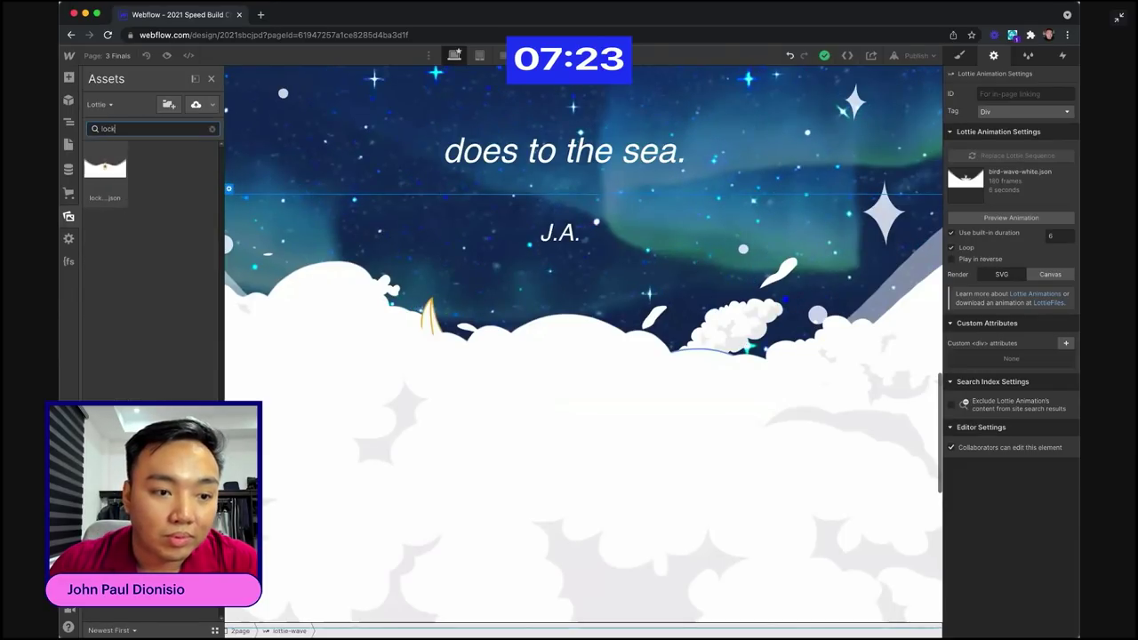
{"action": "left_click", "coordinate": [100, 179]}
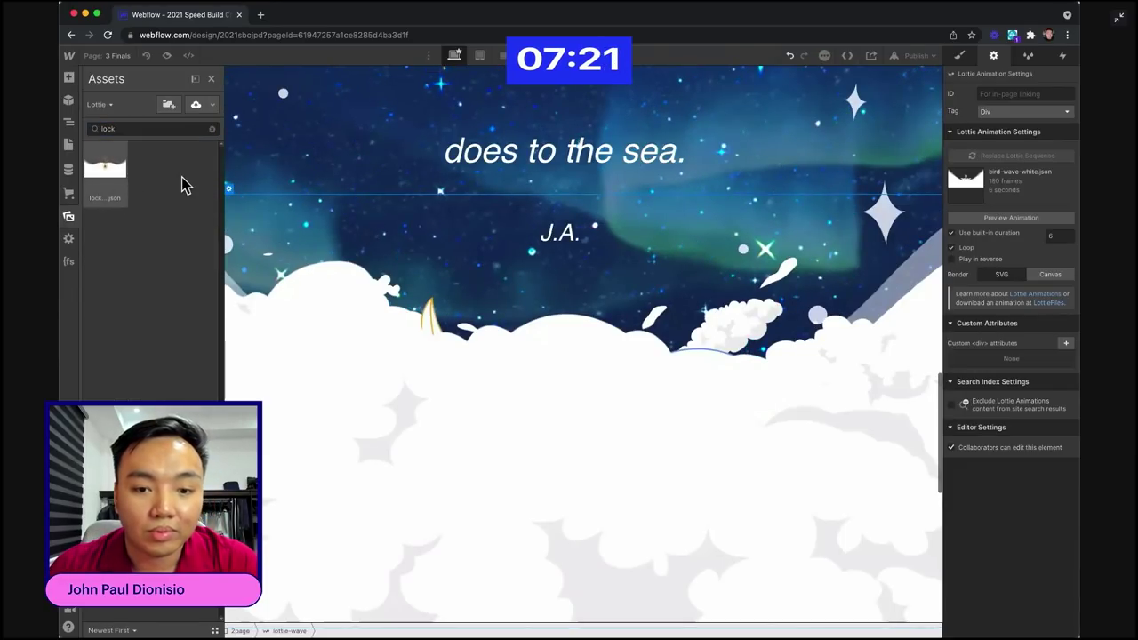
- Duplicate the wave scroll animation in the page's While page is scrolling interaction
{"action": "left_click", "coordinate": [1064, 56]}
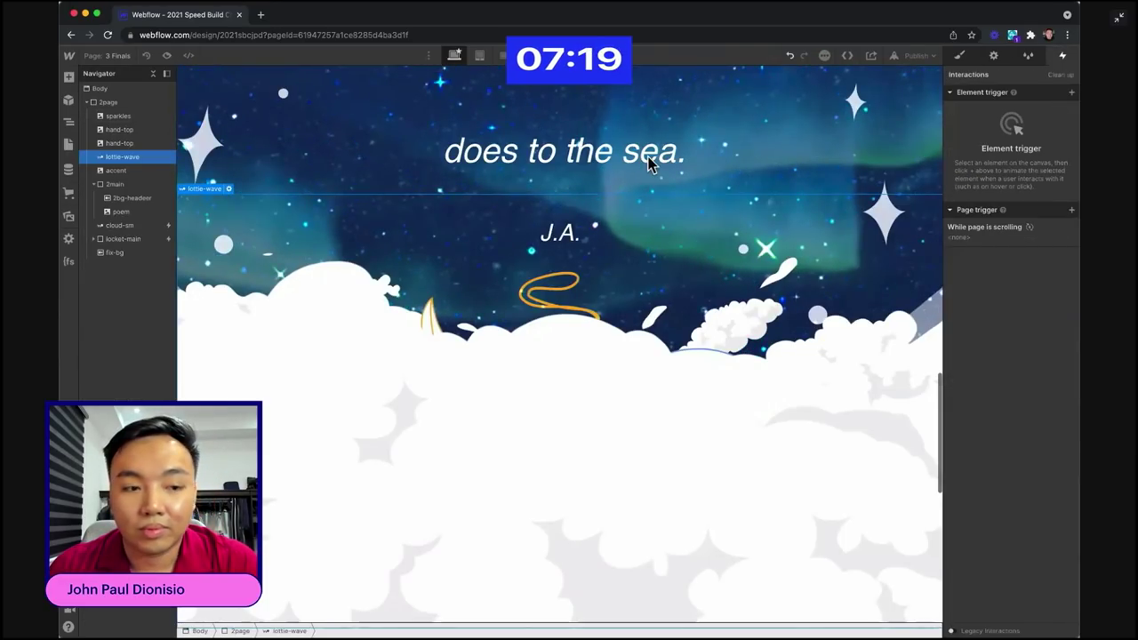
{"action": "left_click", "coordinate": [1010, 238]}
{"action": "left_click", "coordinate": [1066, 187]}
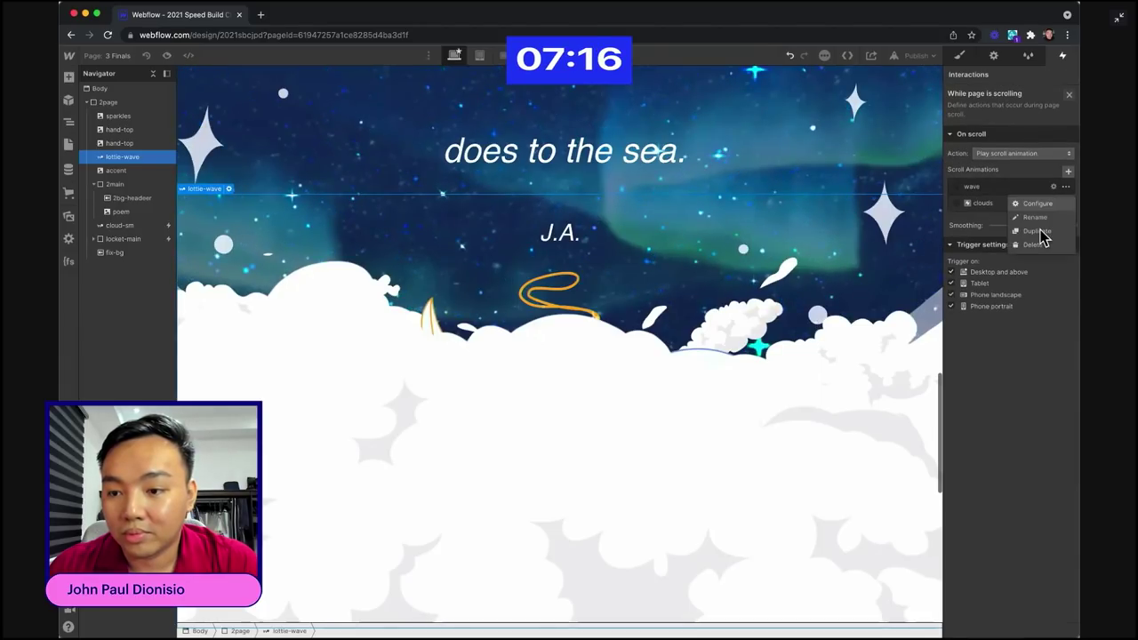
{"action": "left_click", "coordinate": [1038, 231]}
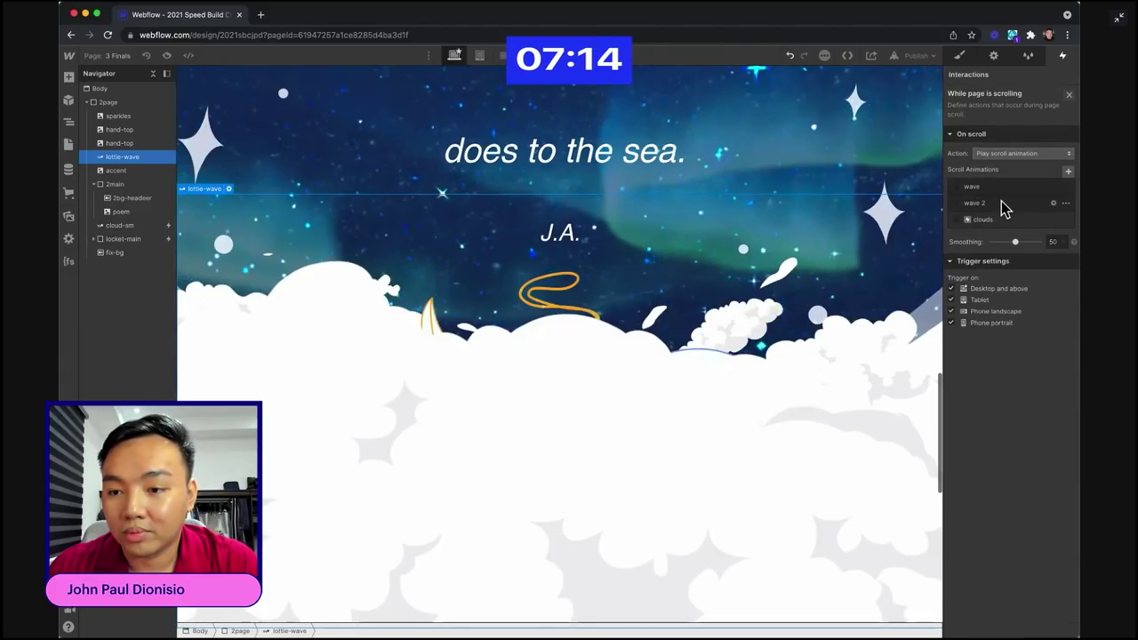
- Open the duplicated scroll animation and rename it "wave bot"
{"action": "left_click", "coordinate": [1000, 202]}
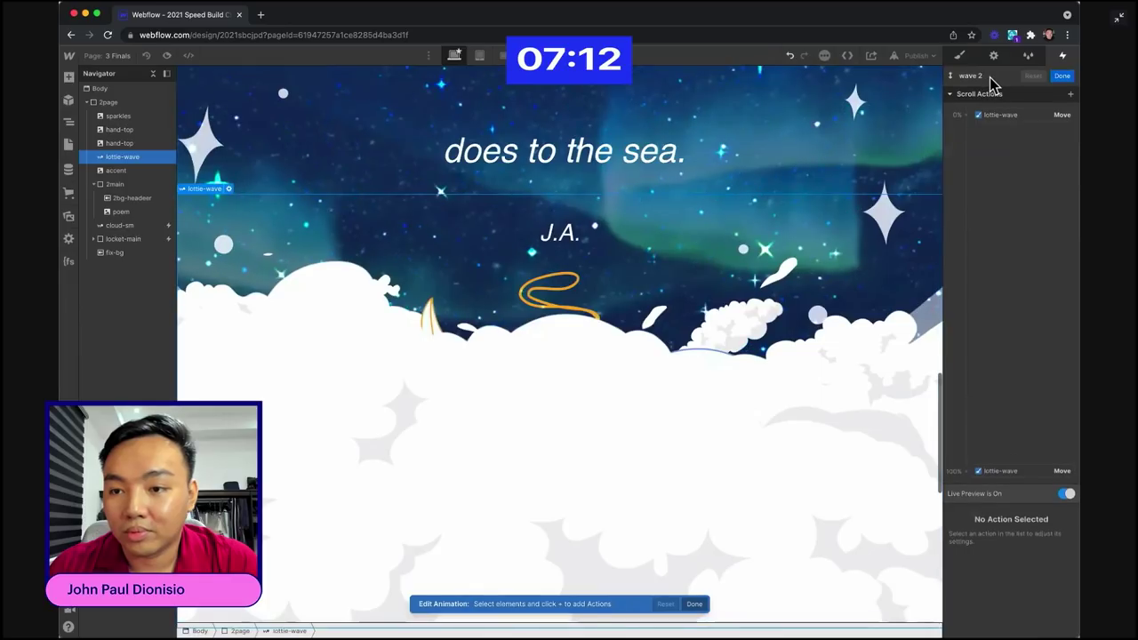
{"action": "left_click", "coordinate": [972, 76]}
{"action": "key", "text": "BackSpace"}
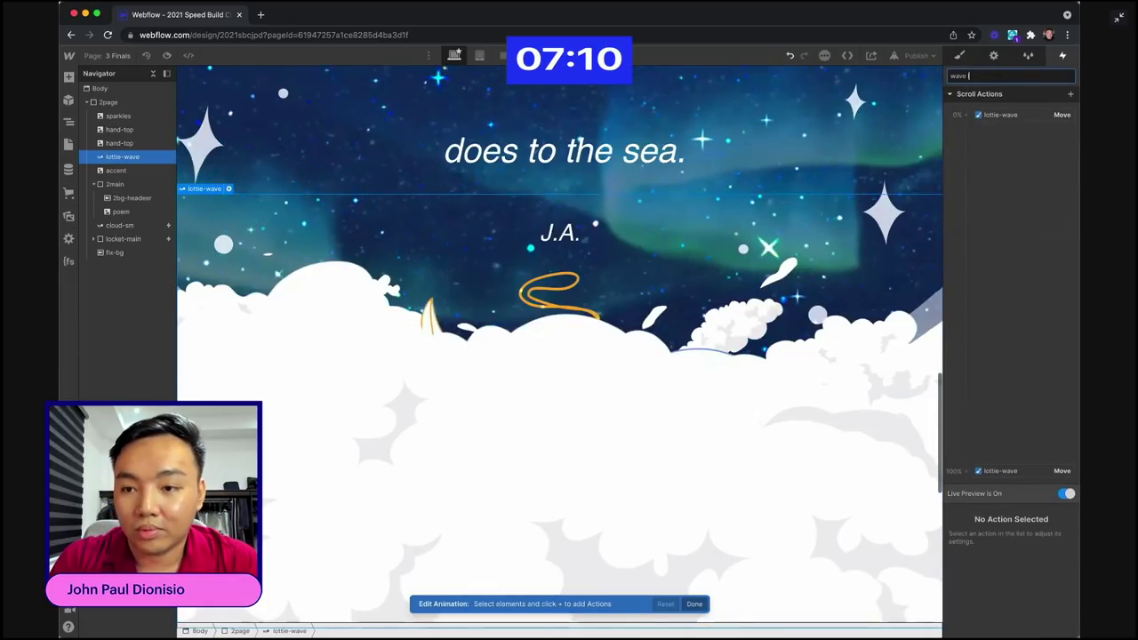
{"action": "type", "text": "bot"}
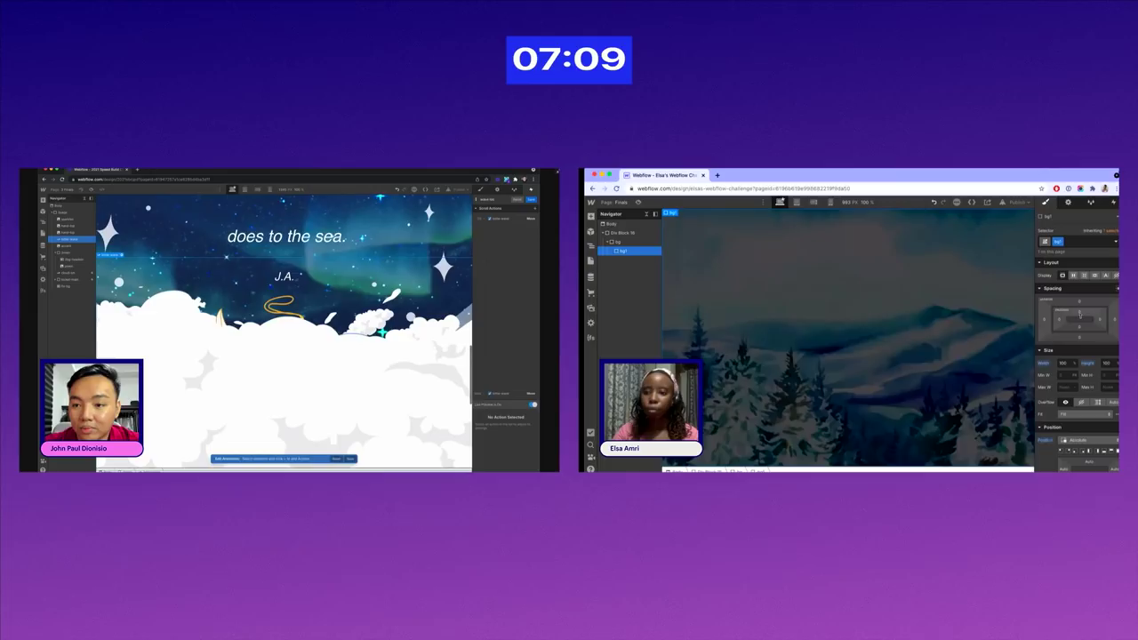
{"action": "key", "text": "Return"}
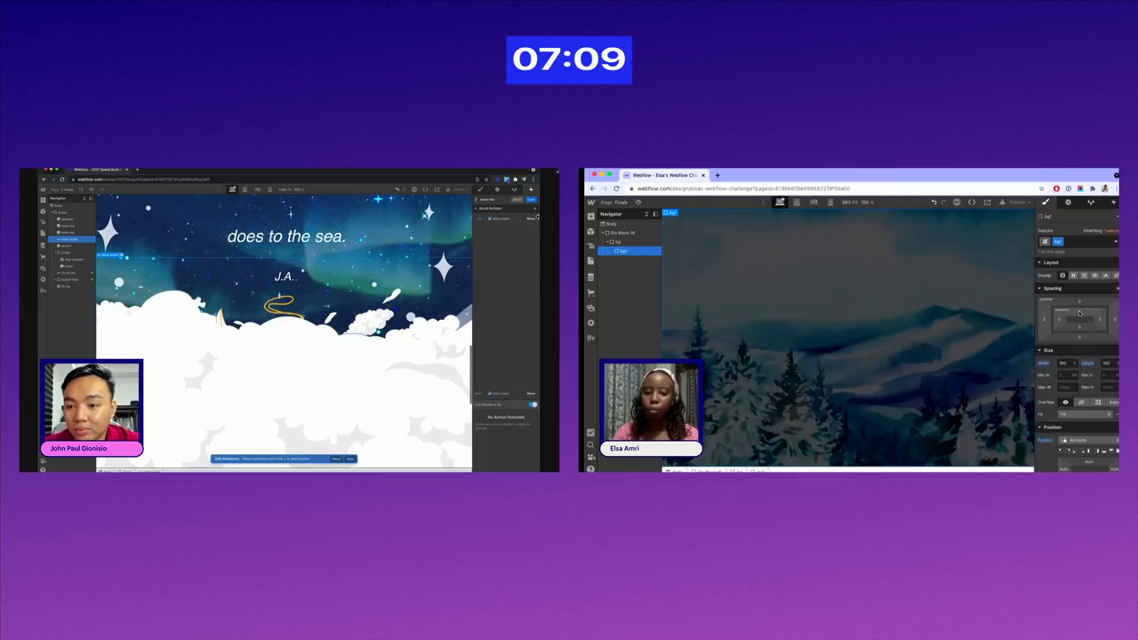
- Duplicate the 0% lottie-wave Move action, and set the bg1 block's left padding to 70 in the other project
{"action": "left_click", "coordinate": [513, 221]}
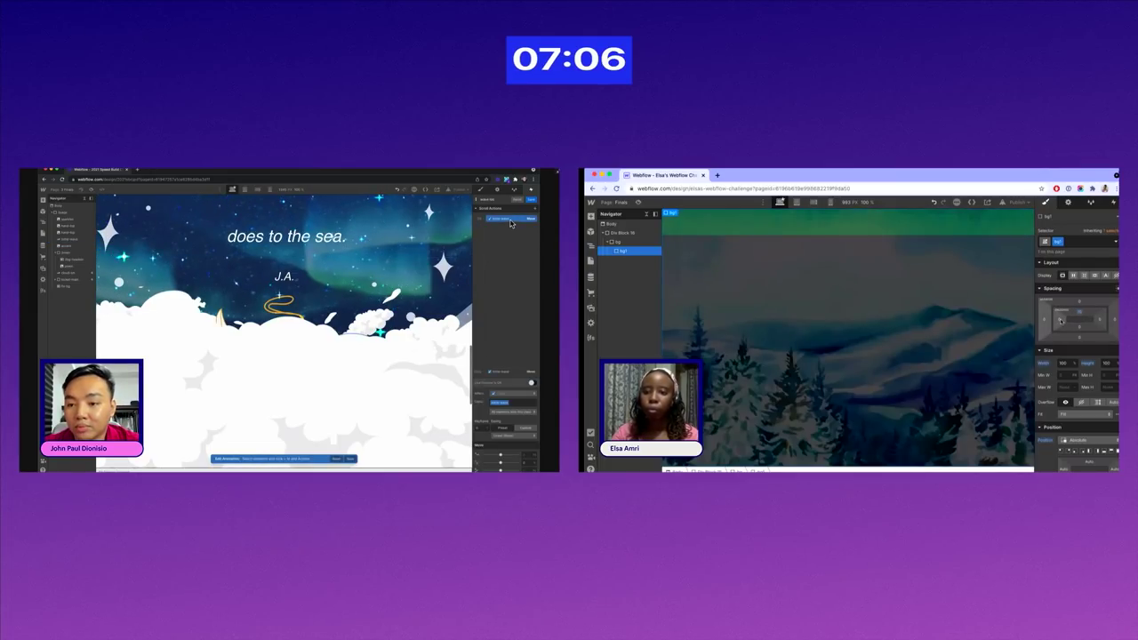
{"action": "left_click", "coordinate": [512, 223]}
{"action": "left_click", "coordinate": [1059, 319]}
{"action": "type", "text": "75"}
{"action": "left_click", "coordinate": [508, 240]}
{"action": "key", "text": "Return"}
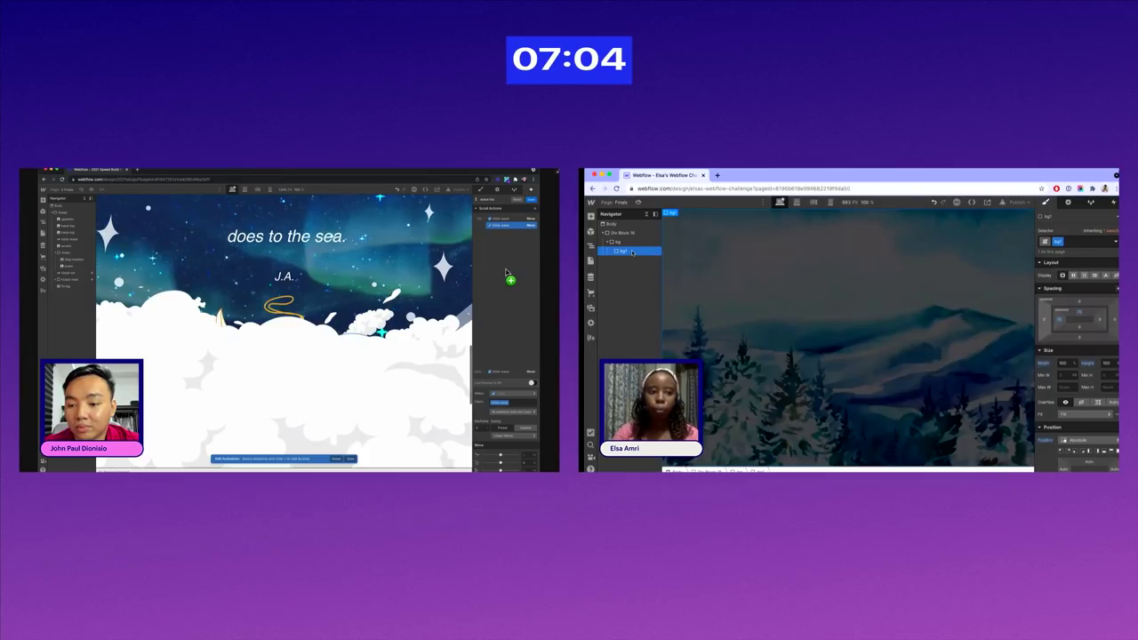
- Change the keyframe percentage of the duplicated lottie-wave action, and paste a copy of the bg1 block in the other project
{"action": "left_click", "coordinate": [480, 427]}
{"action": "type", "text": "15"}
{"action": "key", "text": "super+v"}
{"action": "type", "text": "5"}
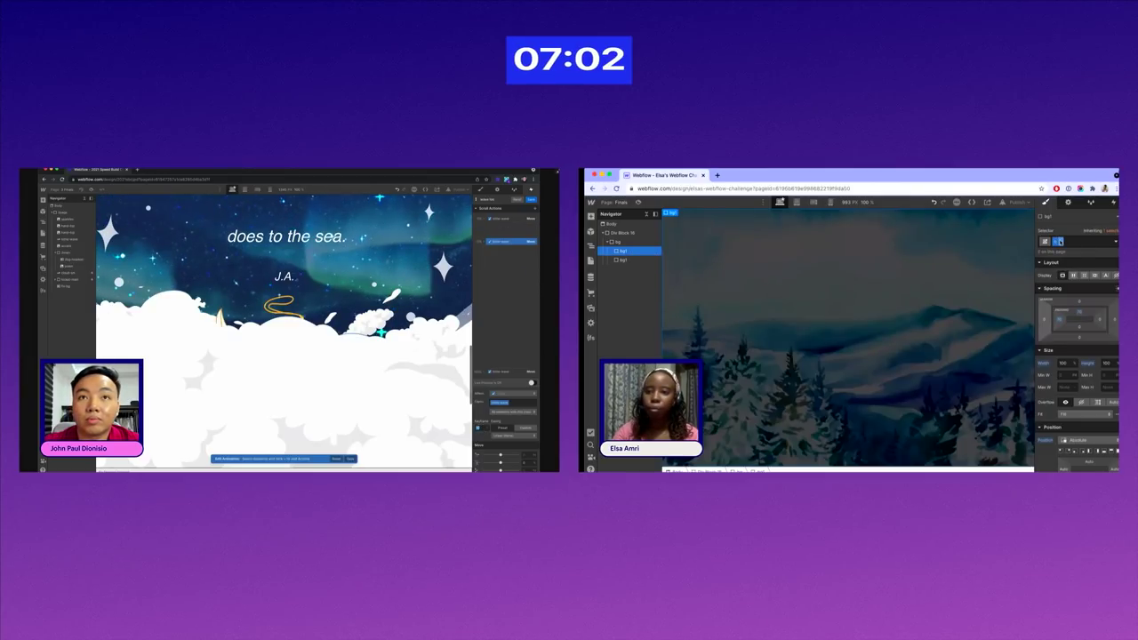
- Duplicate the bg1 class on the copied block and name the new class bg2
{"action": "left_click", "coordinate": [1065, 241]}
{"action": "left_click", "coordinate": [1058, 259]}
{"action": "type", "text": "bg2"}
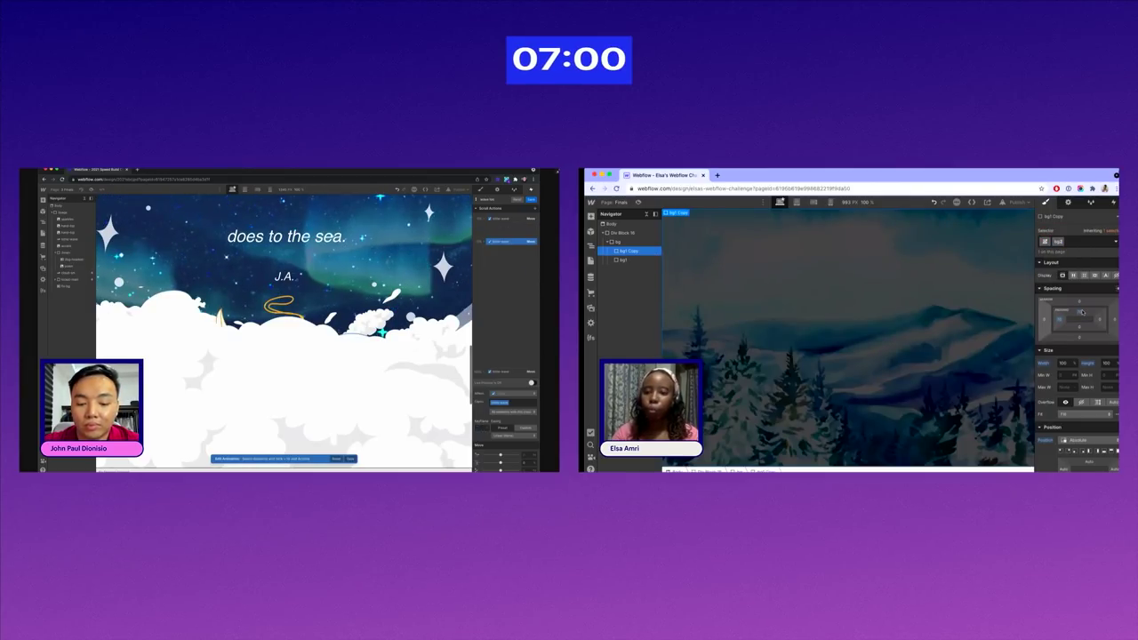
{"action": "key", "text": "Return"}
- Replace the bg2 block's background image with galaxy-night-view.jpg from the assets
{"action": "scroll", "coordinate": [1082, 312], "scroll_direction": "down", "scroll_amount": 8}
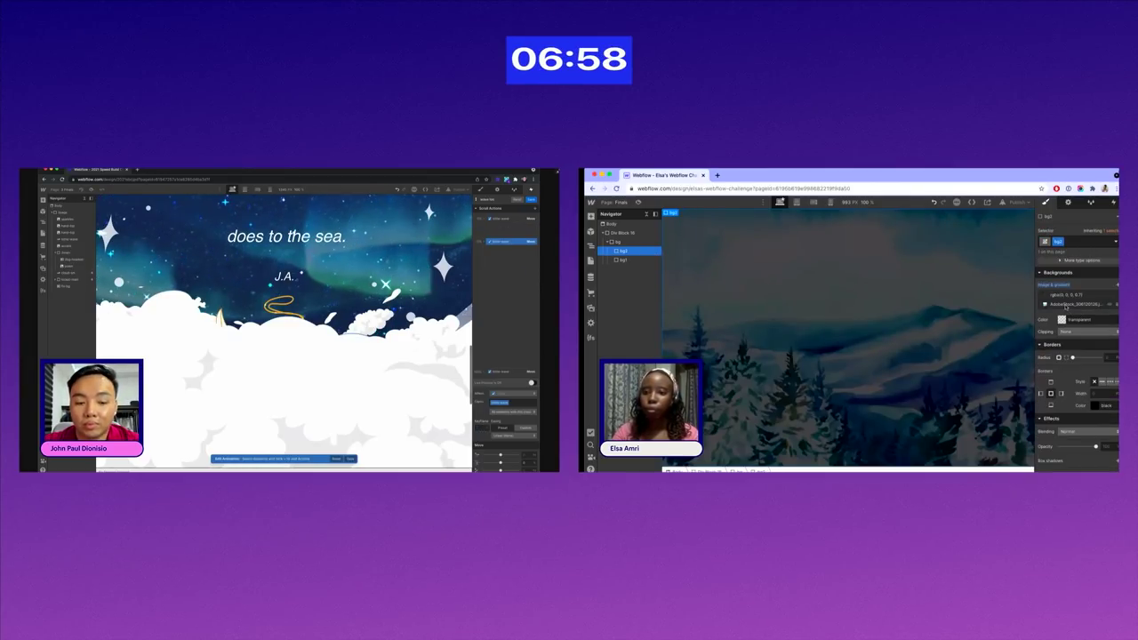
{"action": "left_click", "coordinate": [1078, 305]}
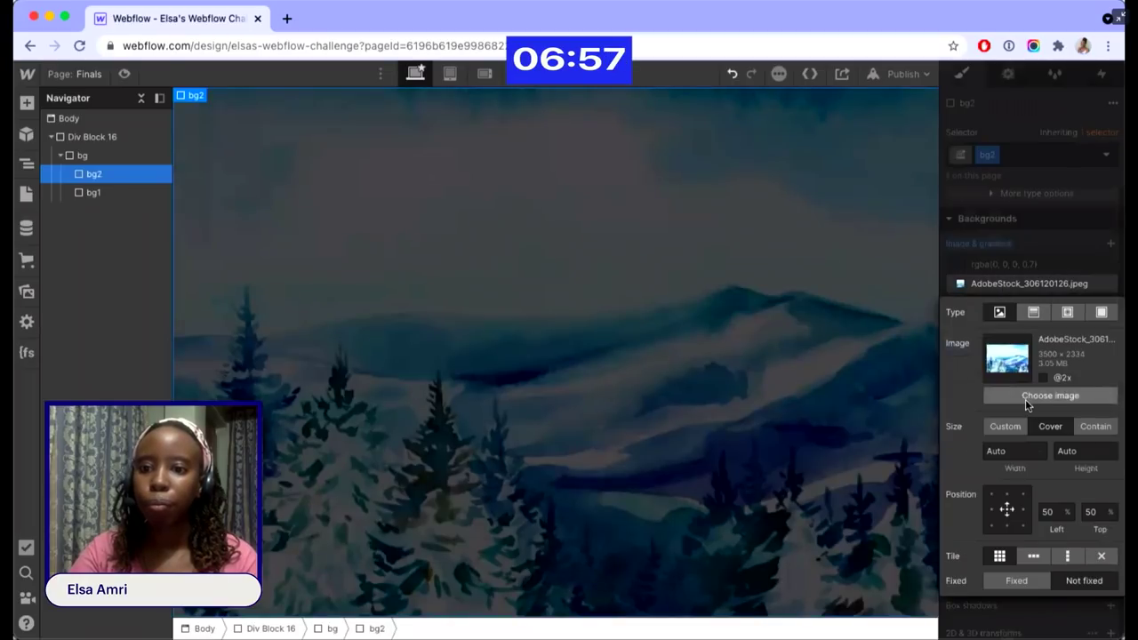
{"action": "left_click", "coordinate": [1026, 401]}
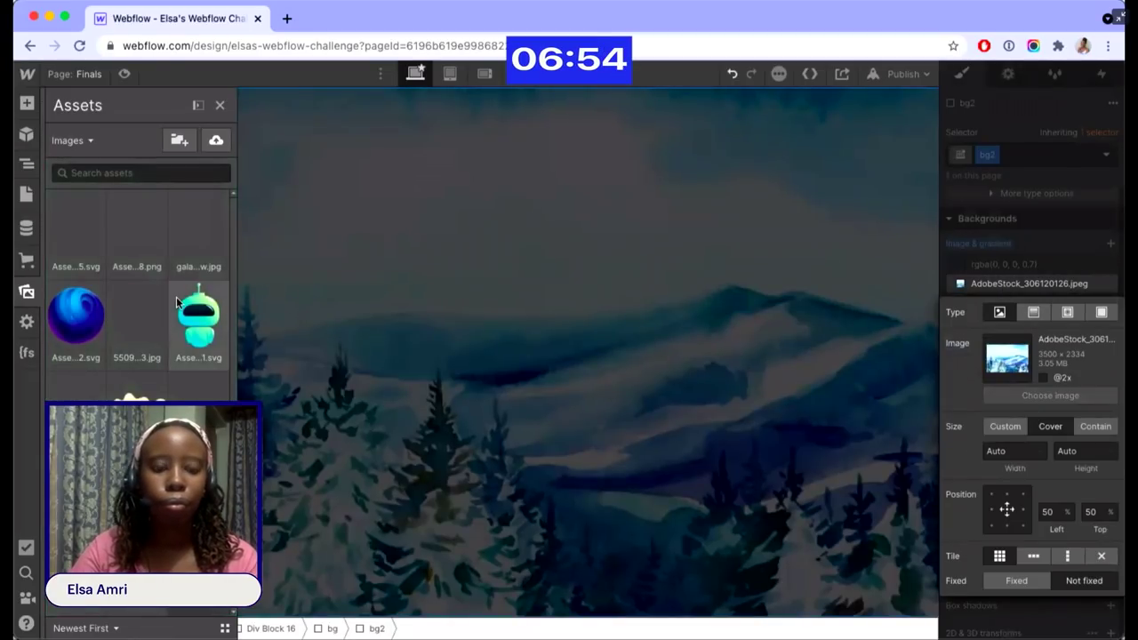
{"action": "left_click", "coordinate": [197, 224]}
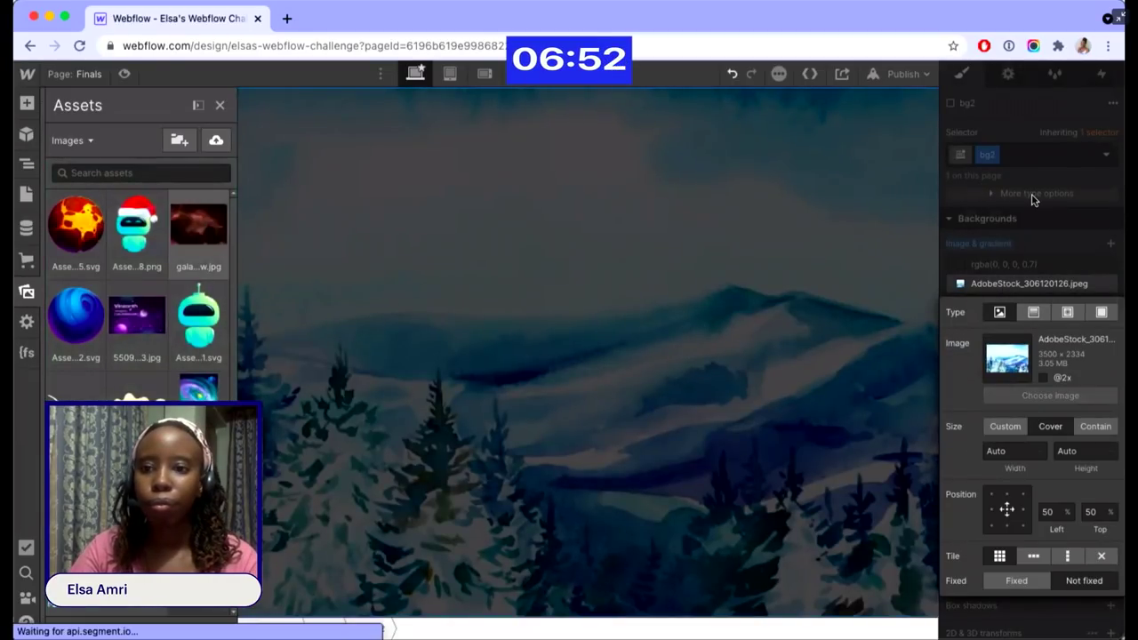
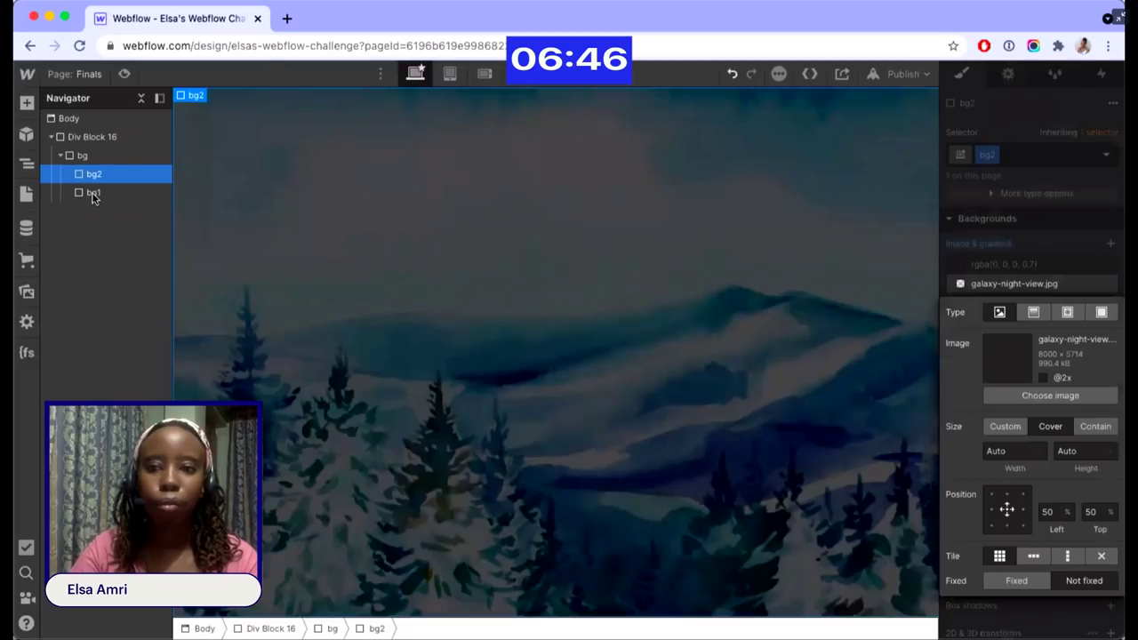
{"action": "key", "text": "Escape"}
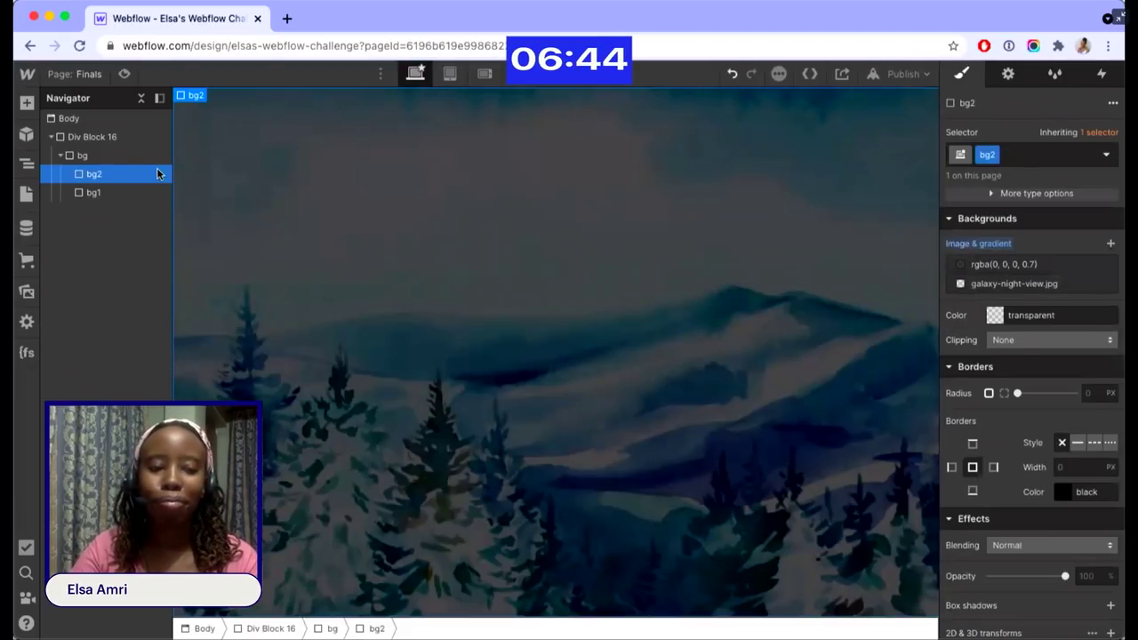
- Add a Heading element inside the bg1 block
{"action": "left_click", "coordinate": [93, 194]}
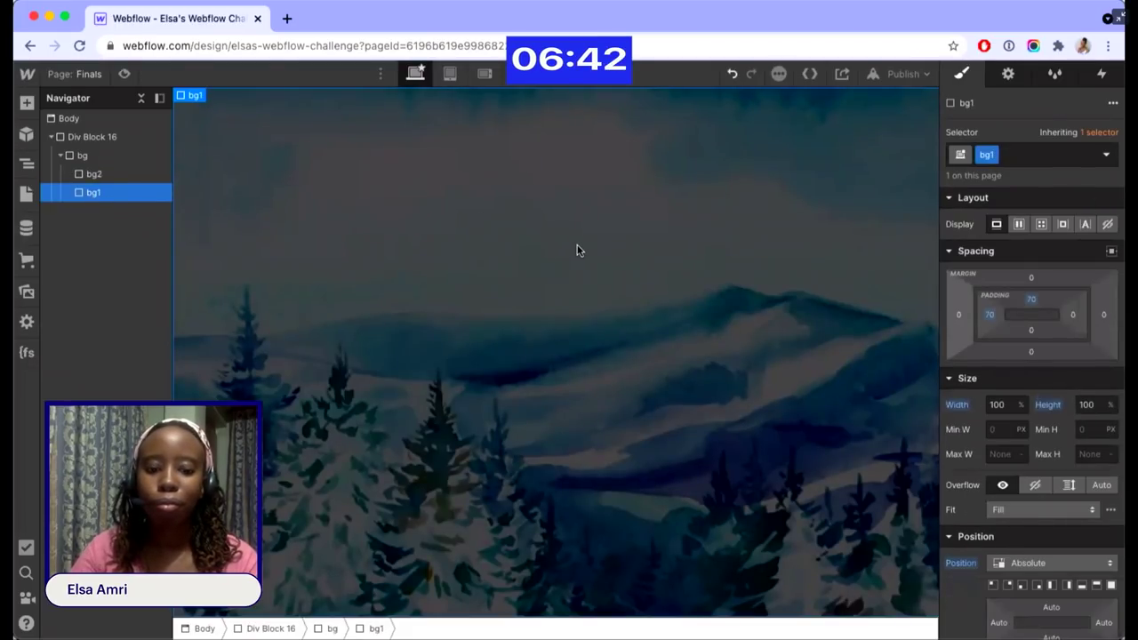
{"action": "key", "text": "super+e"}
{"action": "type", "text": "h"}
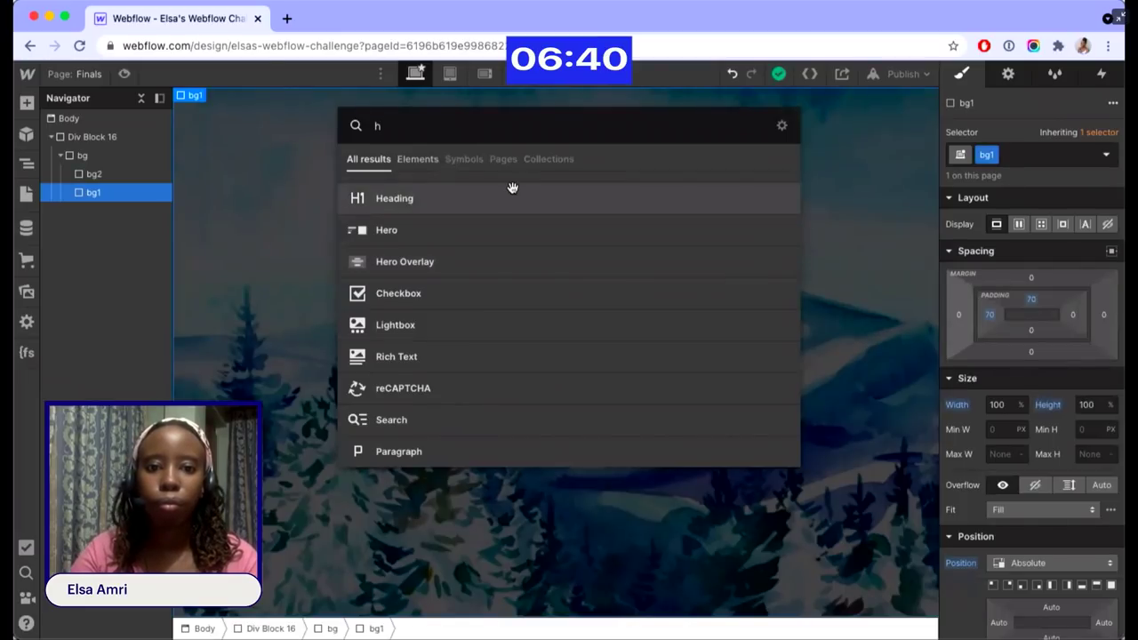
{"action": "key", "text": "Return"}
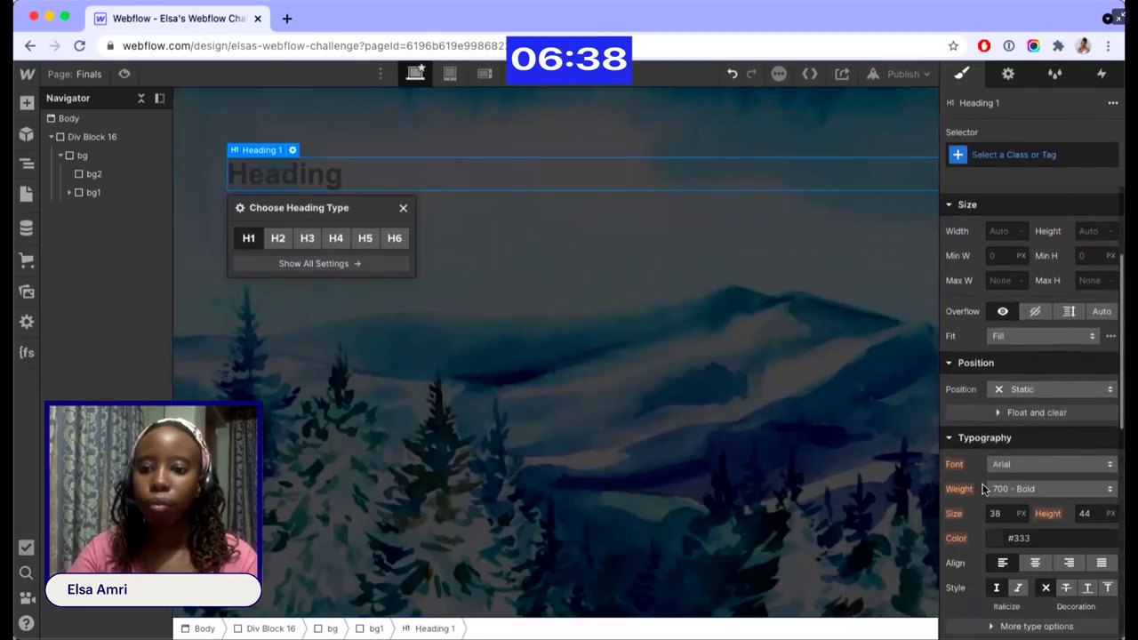
- Style the bg1 heading in white Changa One at a size of 120 px
{"action": "left_click", "coordinate": [995, 524]}
{"action": "left_click_drag", "start_coordinate": [1008, 301], "coordinate": [937, 190]}
{"action": "left_click", "coordinate": [1027, 162]}
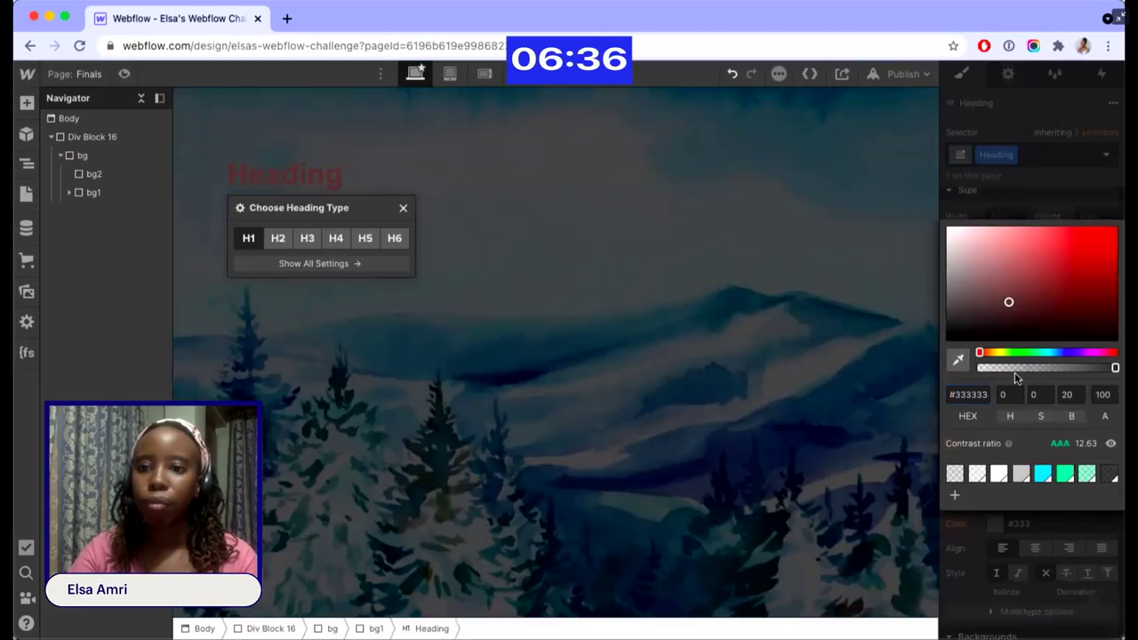
{"action": "left_click", "coordinate": [1019, 452]}
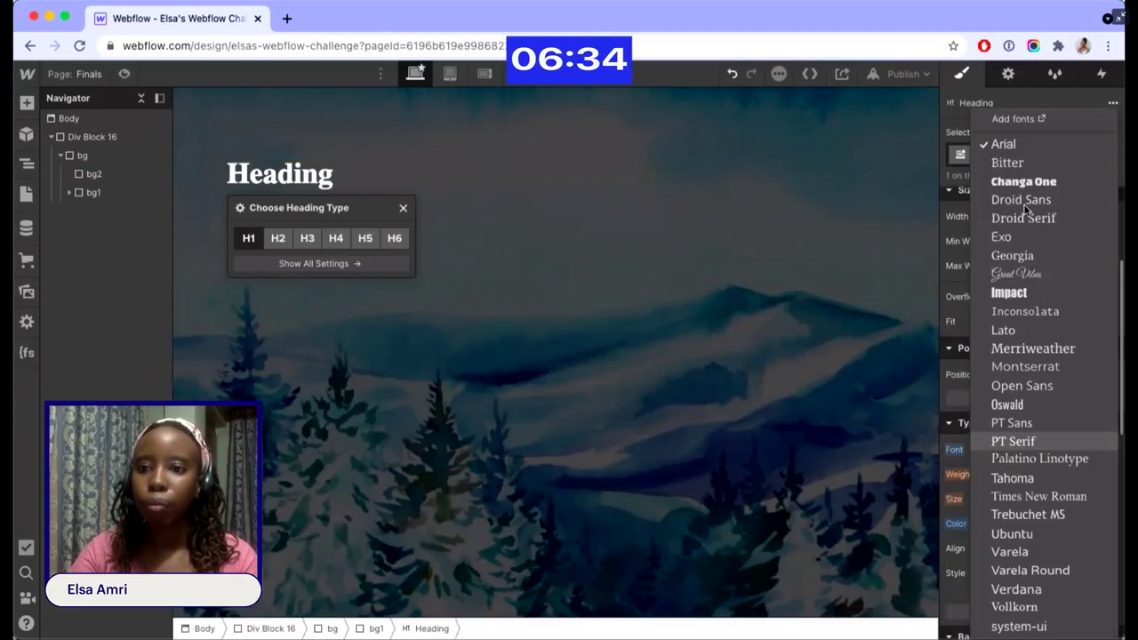
{"action": "left_click", "coordinate": [1024, 181]}
{"action": "left_click", "coordinate": [1000, 499]}
{"action": "type", "text": "120"}
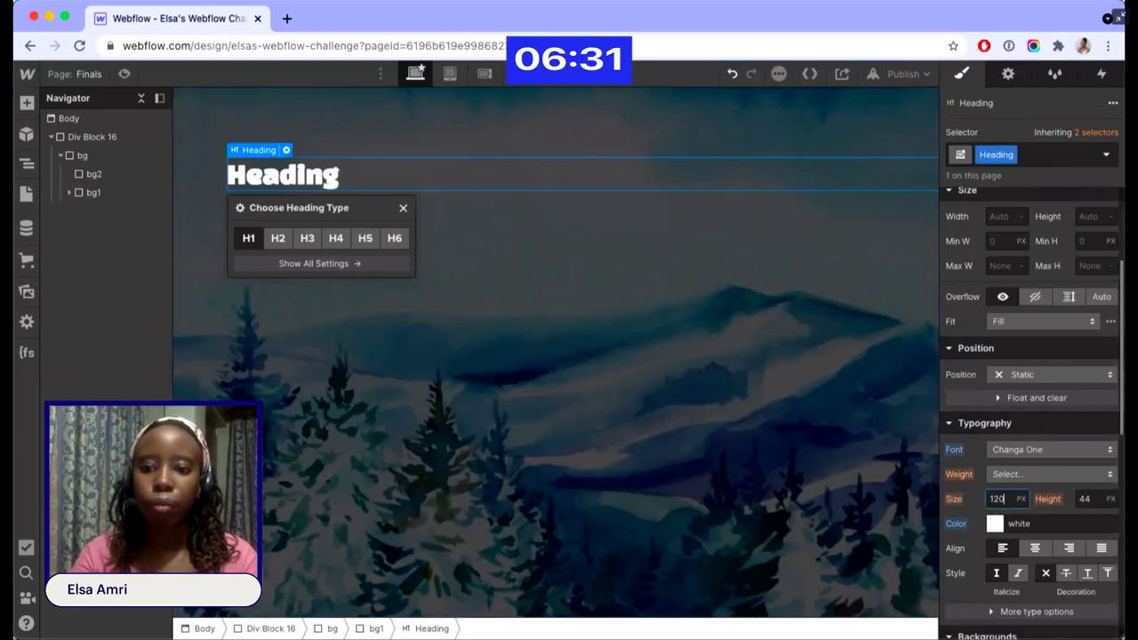
{"action": "key", "text": "Return"}
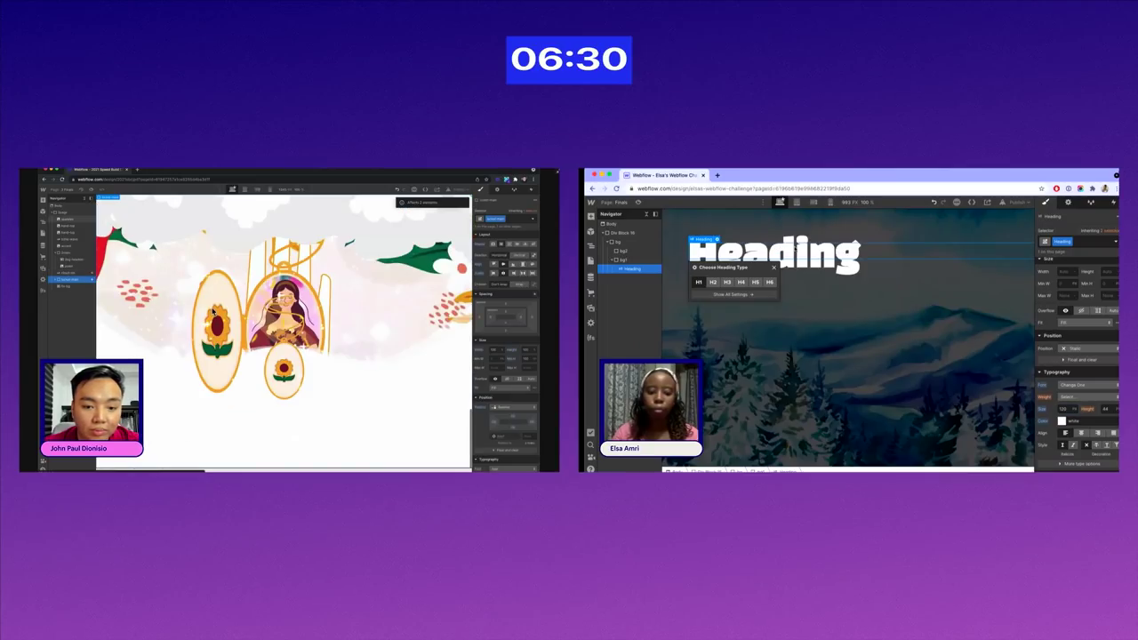
- Change the bg1 heading's text to Vozart
{"action": "double_click", "coordinate": [283, 175]}
{"action": "type", "text": "Vozart"}
{"action": "left_click", "coordinate": [637, 268]}
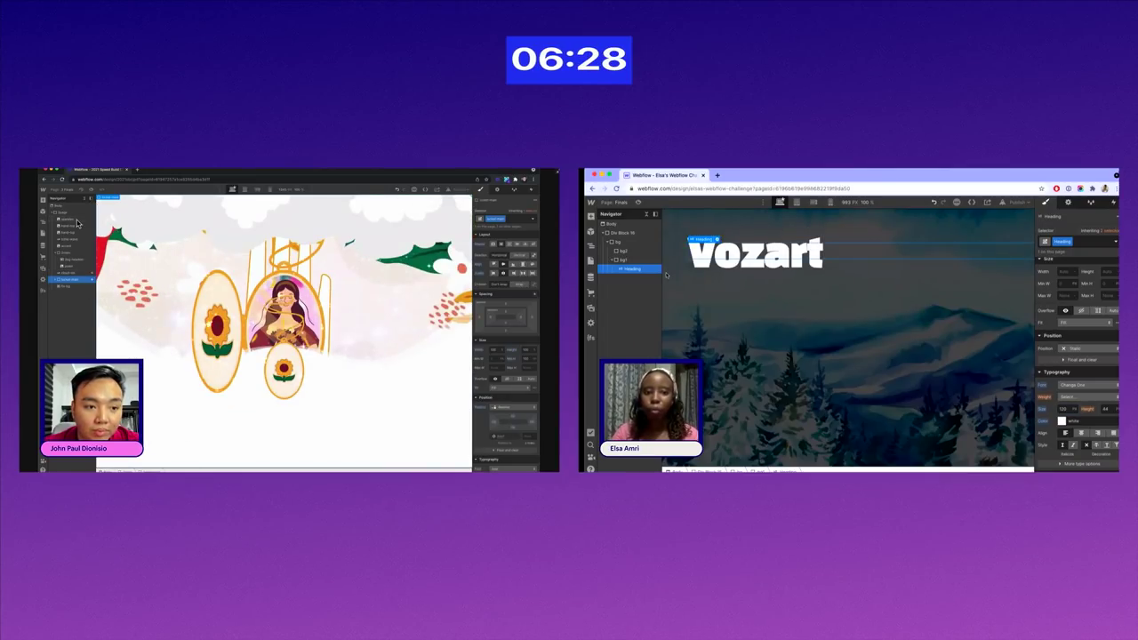
- Paste a copy of the Vozart heading below it, and add a Div Block after sparkles in the other project
{"action": "left_click", "coordinate": [77, 220]}
{"action": "key", "text": "super+v"}
{"action": "key", "text": "super+e"}
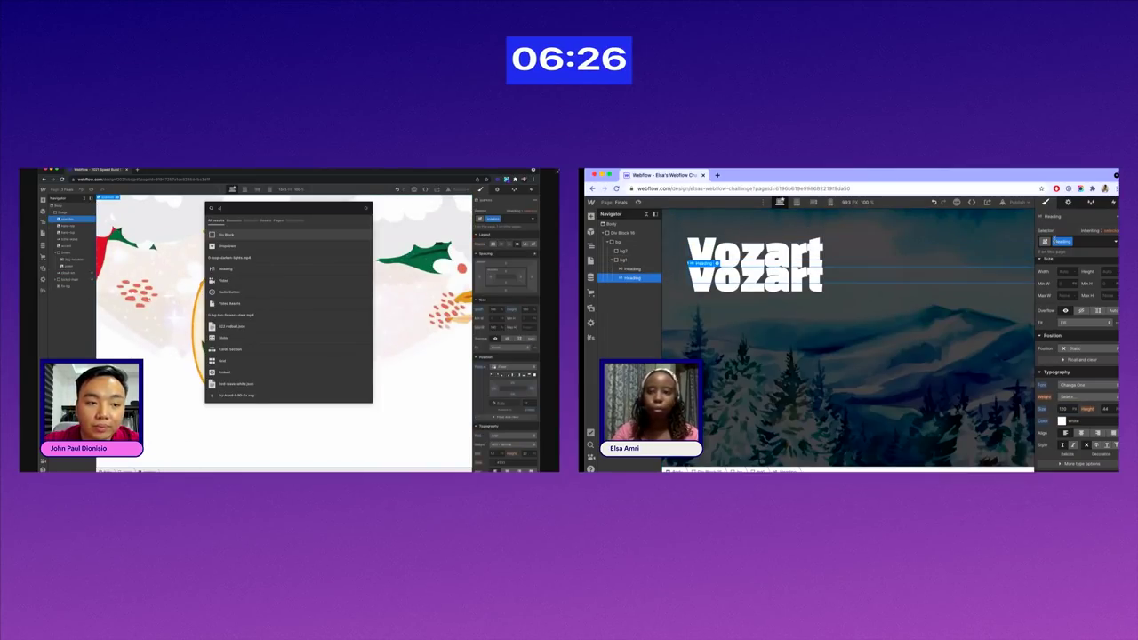
{"action": "type", "text": "div"}
{"action": "key", "text": "Return"}
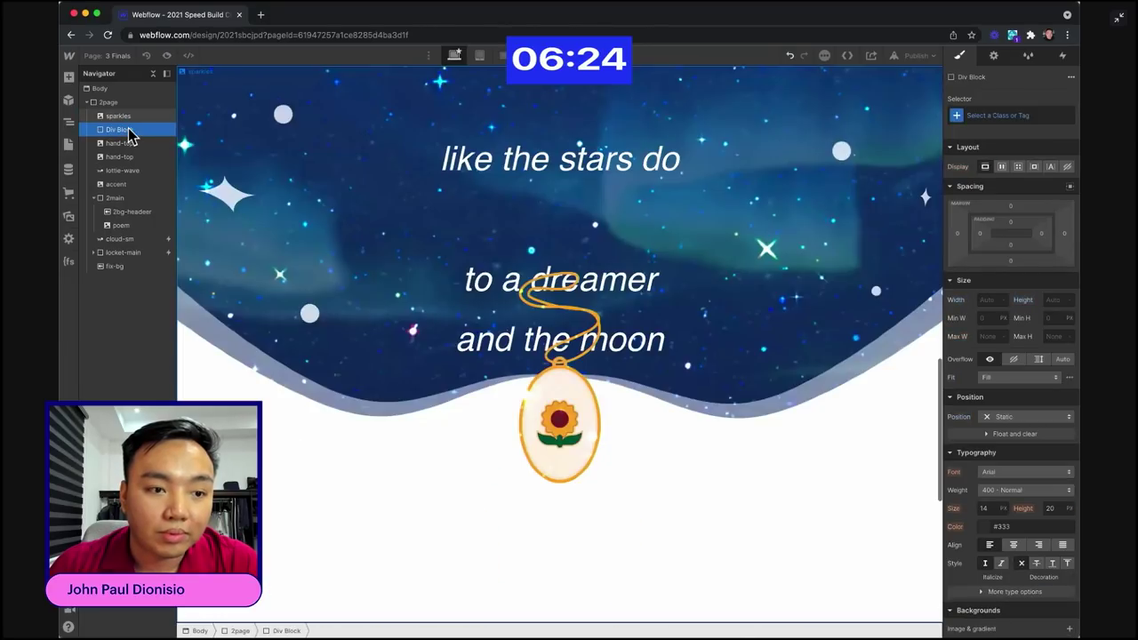
- Place the new Div Block first in 2page and nest sparkles, both hand-top images and lottie-wave inside it
{"action": "mouse_move", "coordinate": [129, 133]}
{"action": "left_mouse_down"}
{"action": "mouse_move", "coordinate": [114, 113]}
{"action": "mouse_move", "coordinate": [122, 119]}
{"action": "left_mouse_up"}
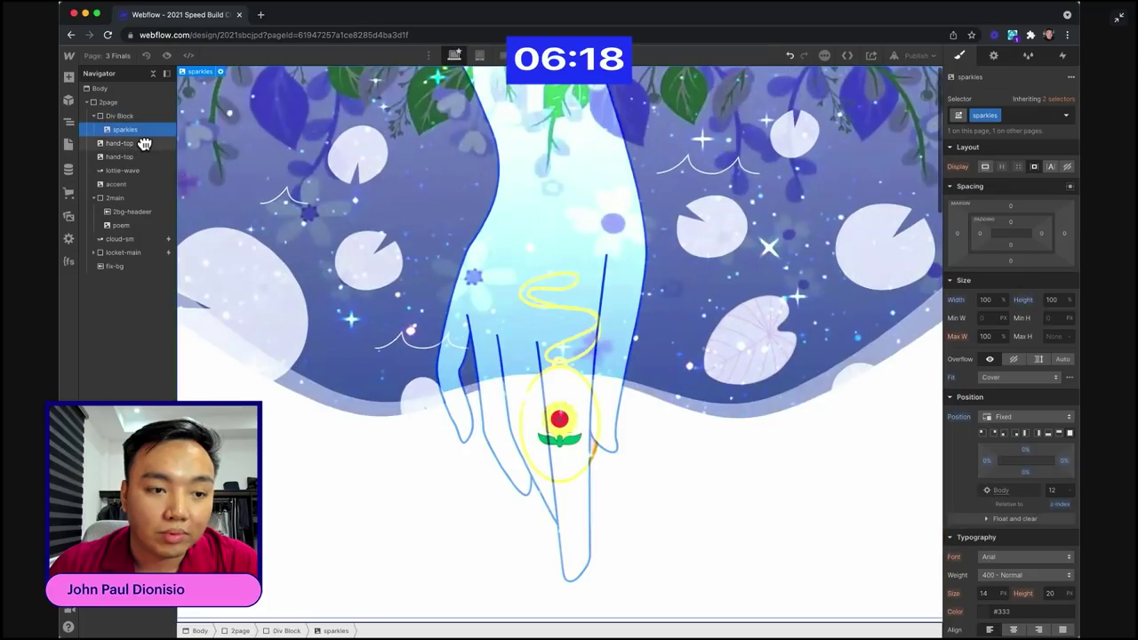
{"action": "left_click", "coordinate": [146, 143]}
{"action": "left_click_drag", "start_coordinate": [147, 143], "coordinate": [114, 157]}
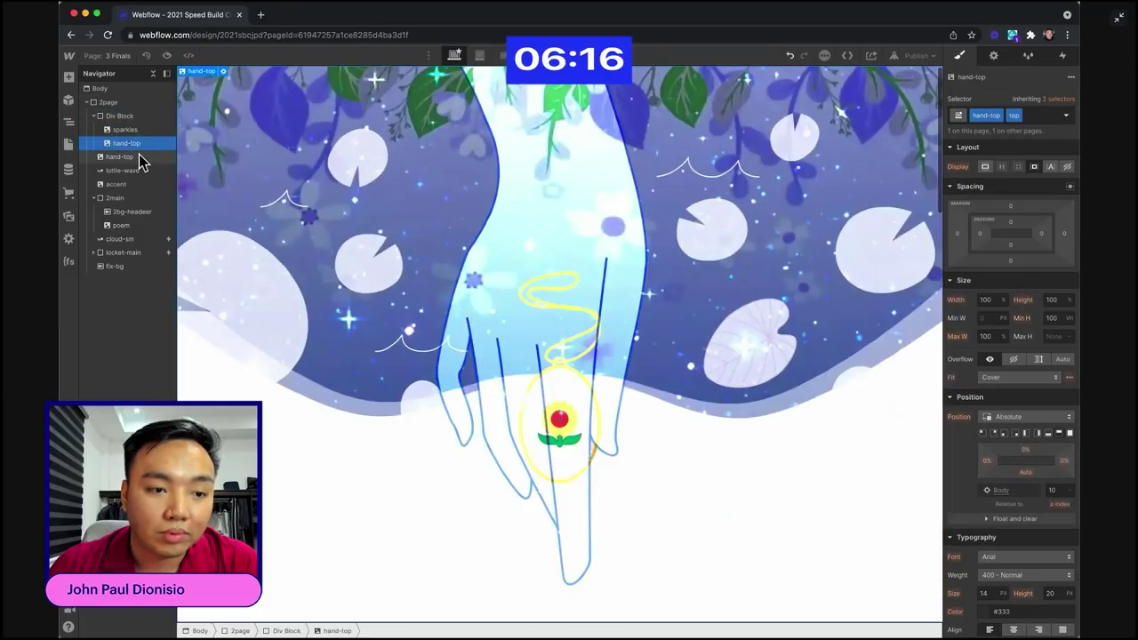
{"action": "left_click", "coordinate": [145, 157]}
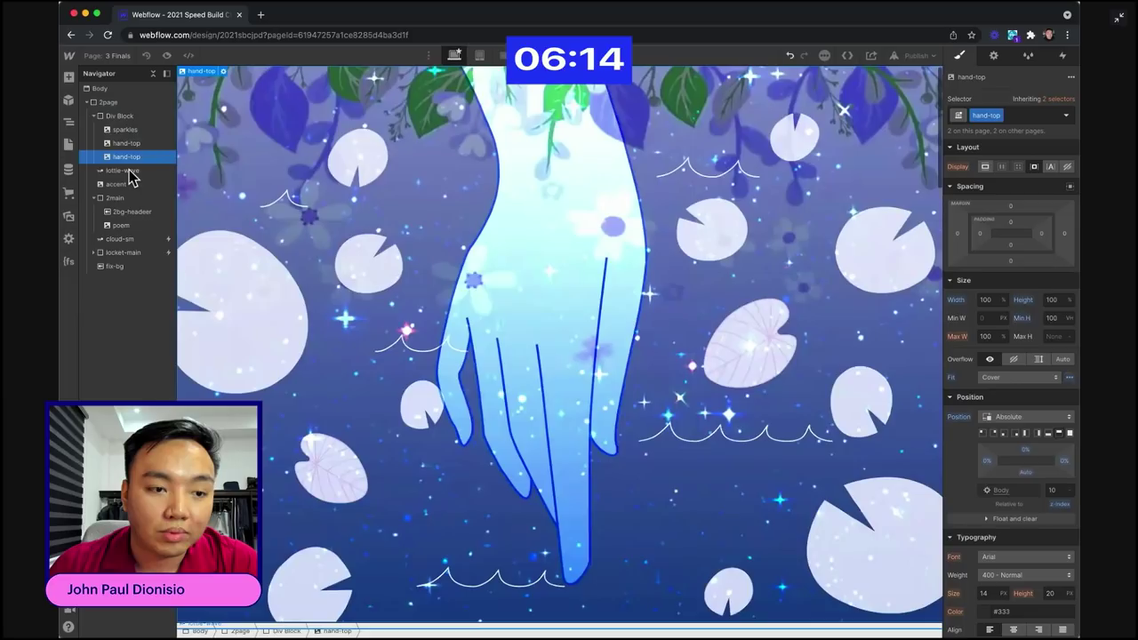
{"action": "left_click", "coordinate": [143, 168]}
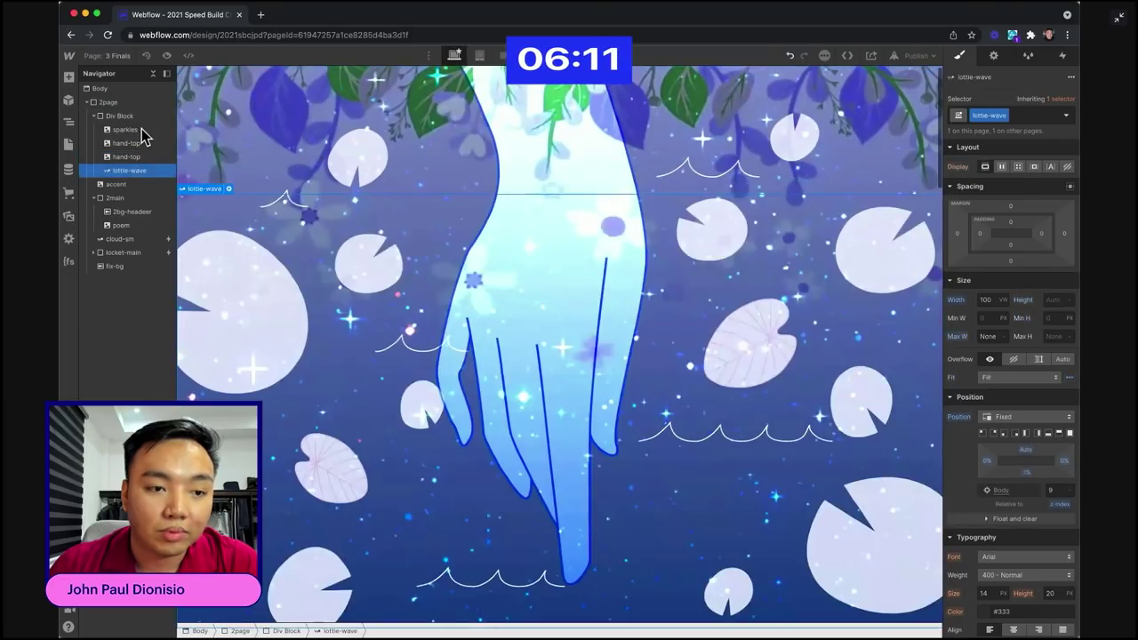
- Set the opacity of the sparkles image to 50%
{"action": "left_click", "coordinate": [142, 130]}
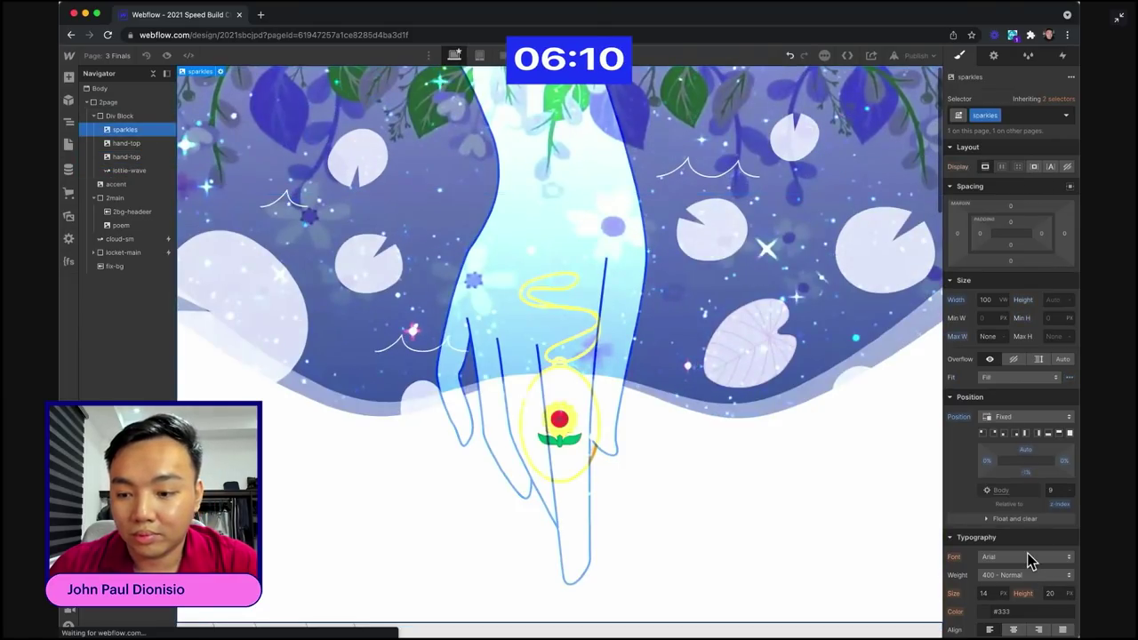
{"action": "scroll", "coordinate": [1032, 545], "scroll_direction": "down", "scroll_amount": 5}
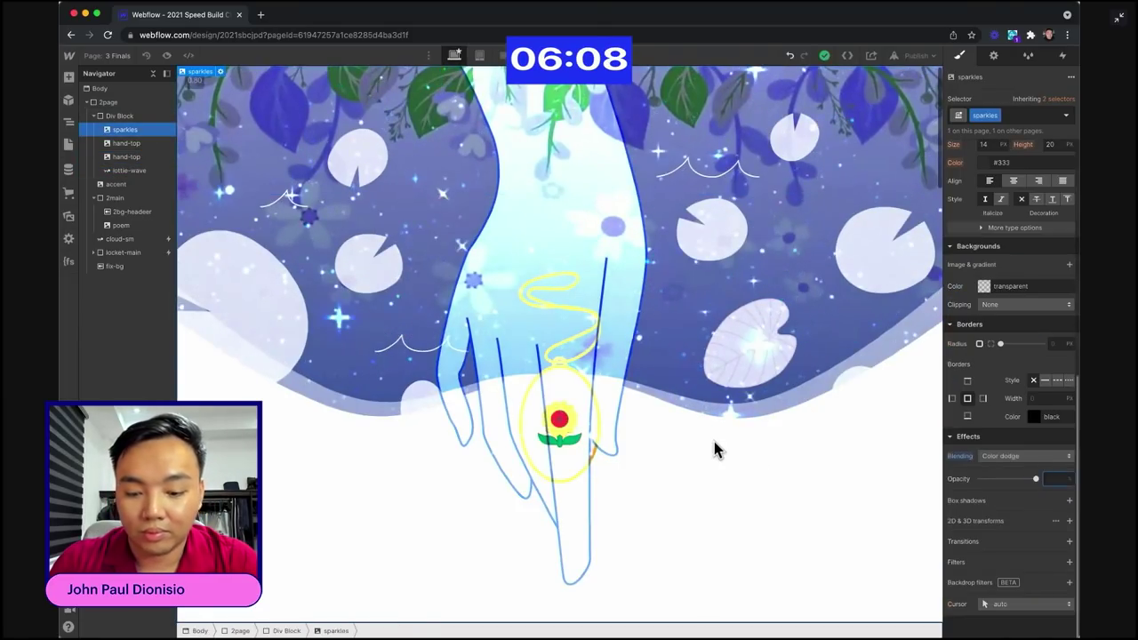
{"action": "type", "text": "50"}
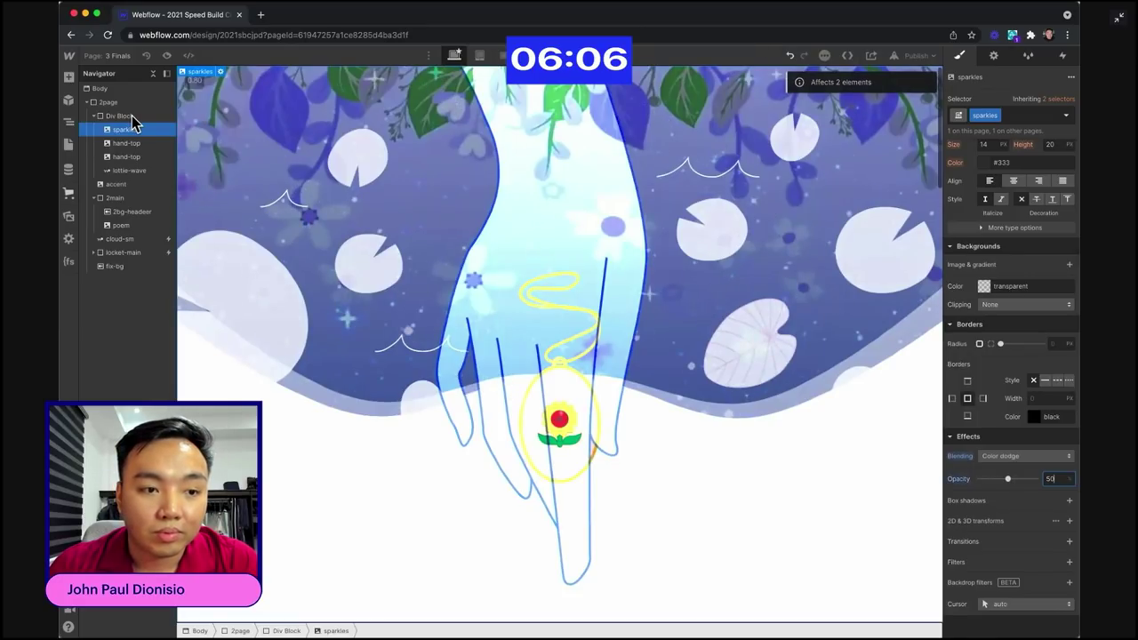
- Give the Div Block around sparkles the class hid and set its display to none
{"action": "left_click", "coordinate": [131, 118]}
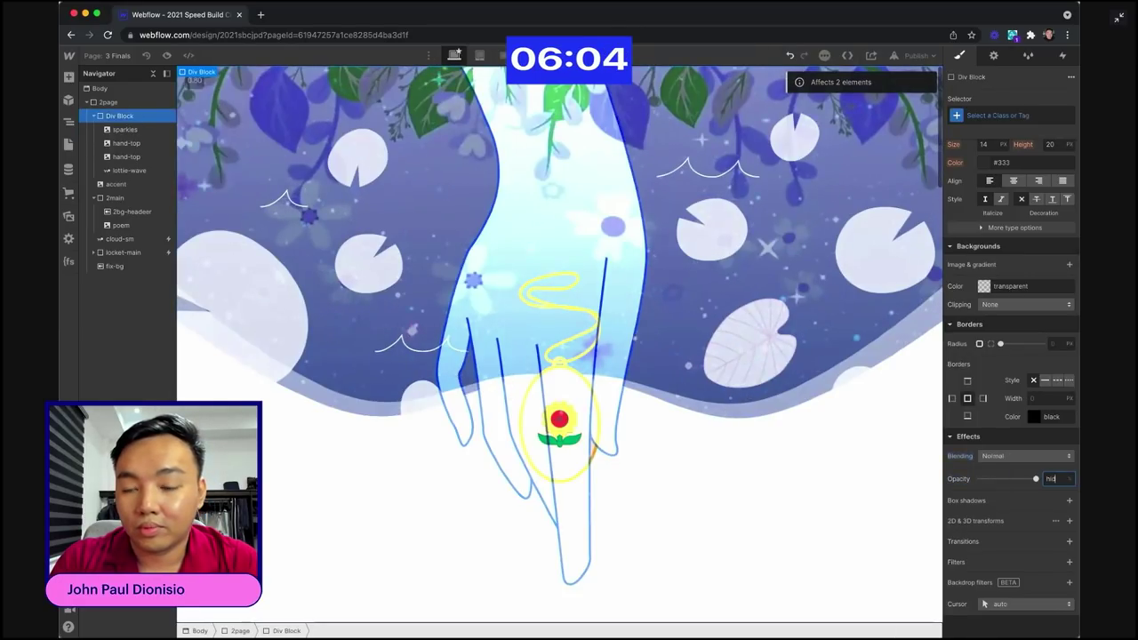
{"action": "key", "text": "Return"}
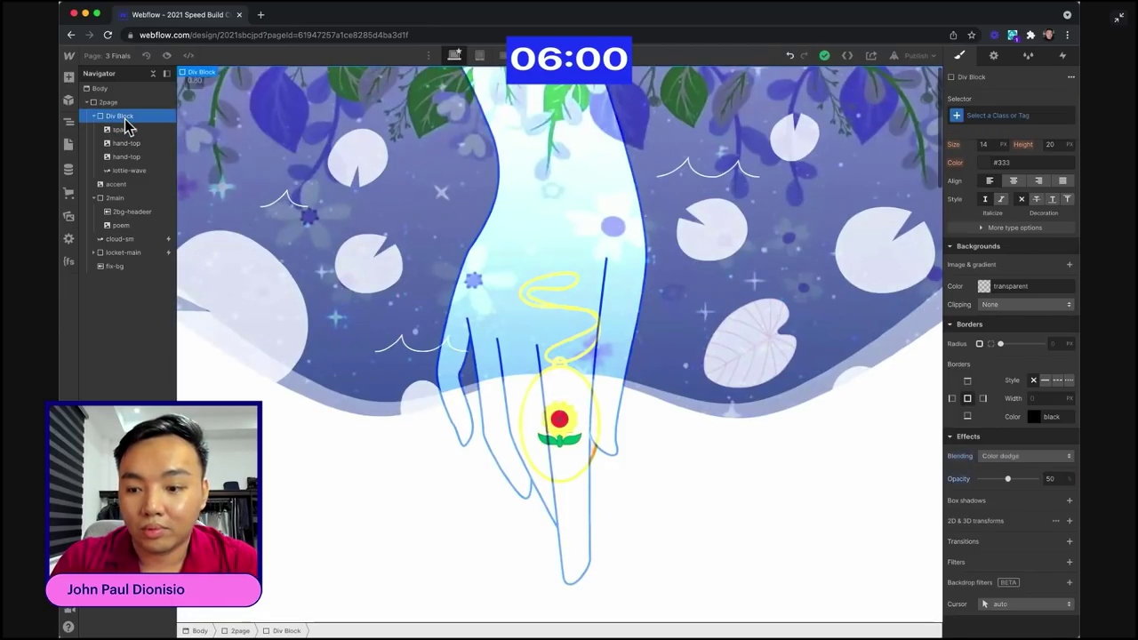
{"action": "key", "text": "super+Return"}
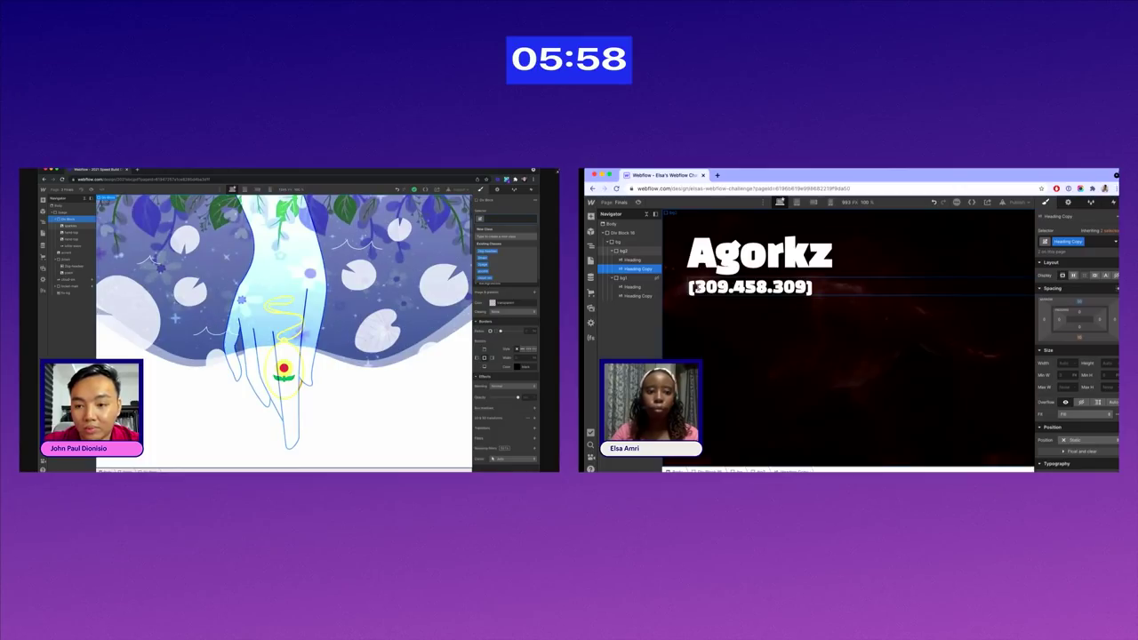
{"action": "type", "text": "hid"}
{"action": "key", "text": "Return"}
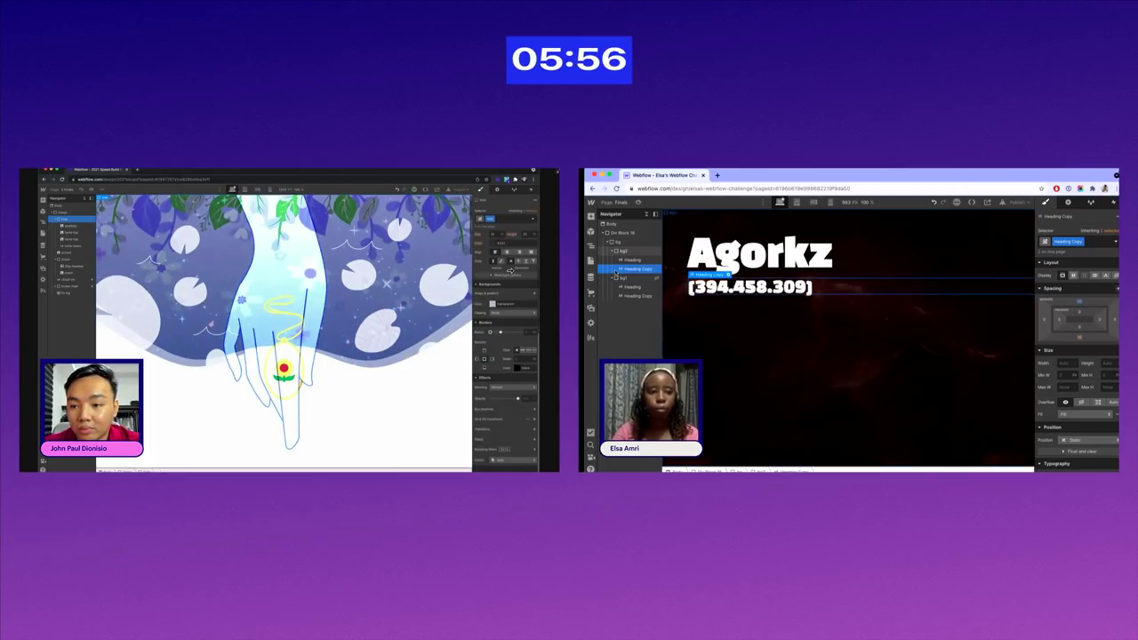
{"action": "left_click", "coordinate": [533, 244]}
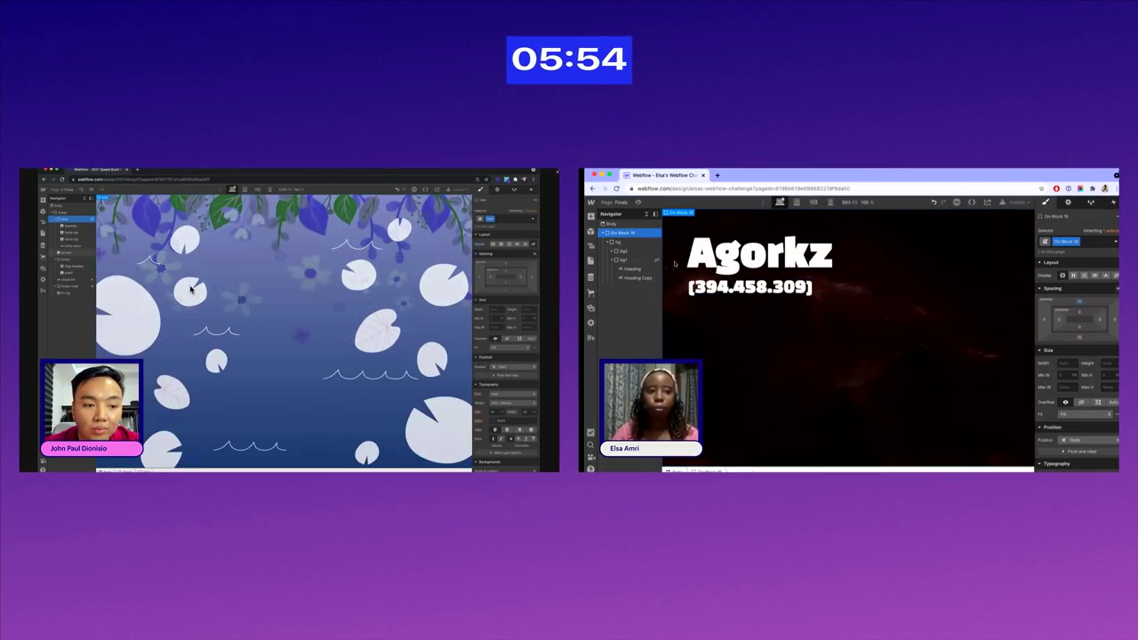
- Set the bg1 block's display to block in the Vozart project
{"action": "left_click", "coordinate": [624, 260]}
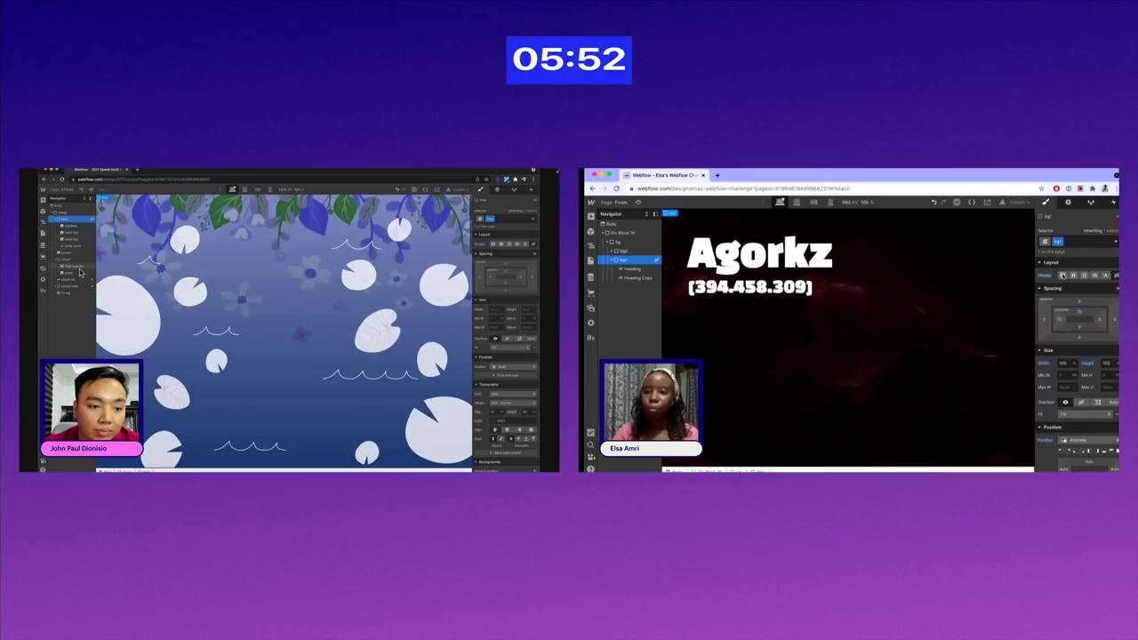
{"action": "left_click", "coordinate": [1062, 275]}
{"action": "left_click", "coordinate": [79, 272]}
- Add a 100% wide Div Block inside Div Block 16, and list the other project's 3 Finals assets without a search filter
{"action": "left_click", "coordinate": [632, 233]}
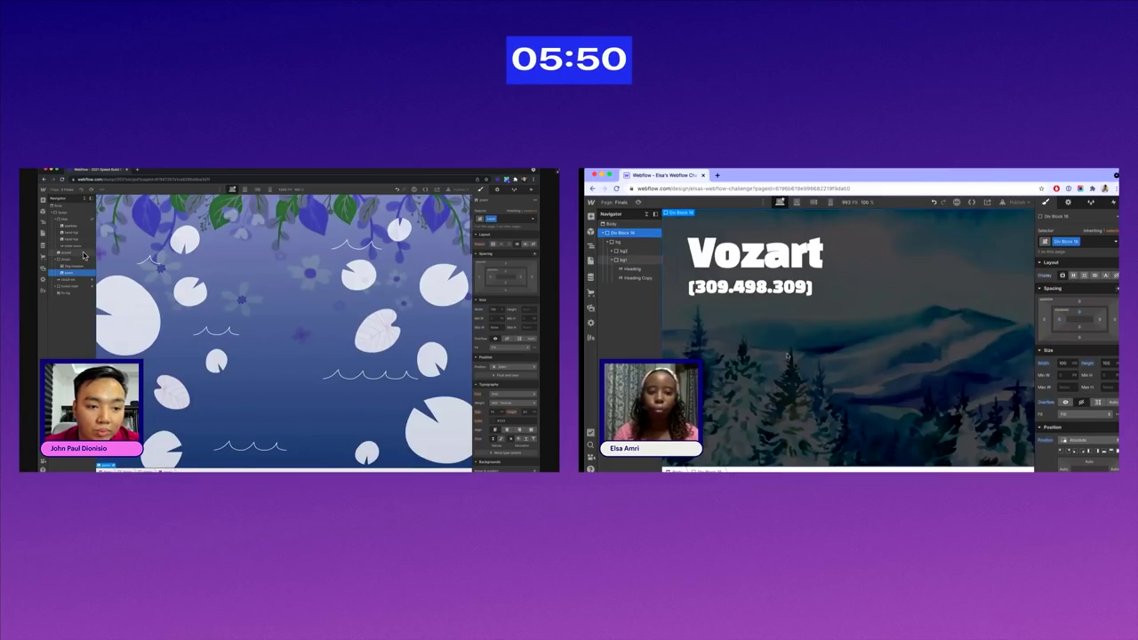
{"action": "left_click", "coordinate": [84, 253]}
{"action": "key", "text": "super+v"}
{"action": "type", "text": "j"}
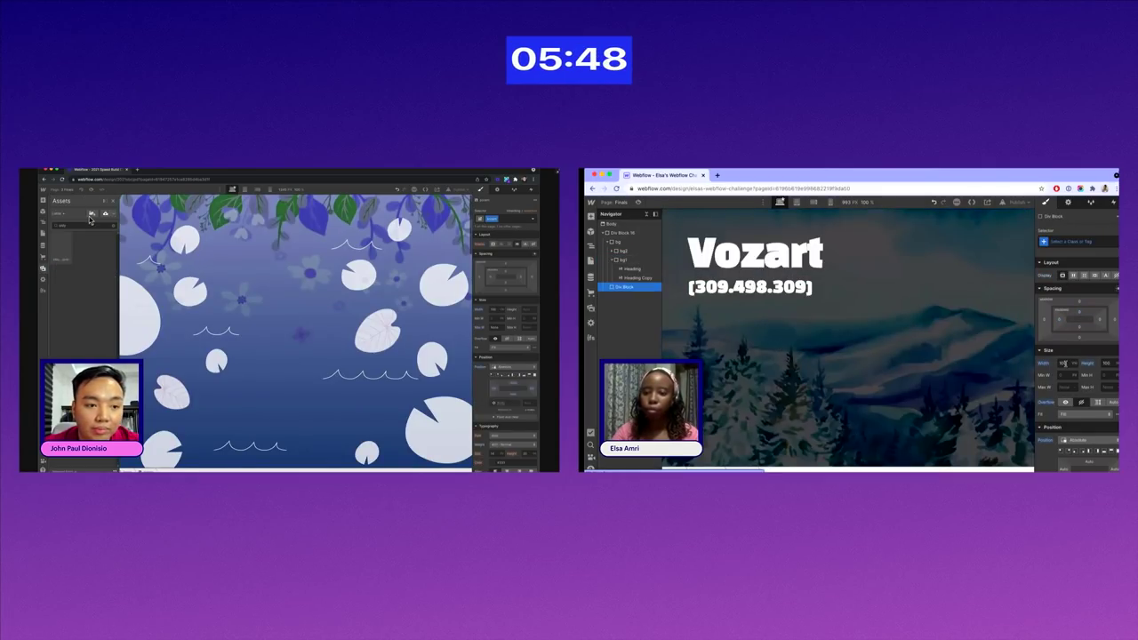
{"action": "type", "text": "1"}
{"action": "left_click", "coordinate": [64, 214]}
{"action": "type", "text": "00%"}
{"action": "left_click", "coordinate": [75, 286]}
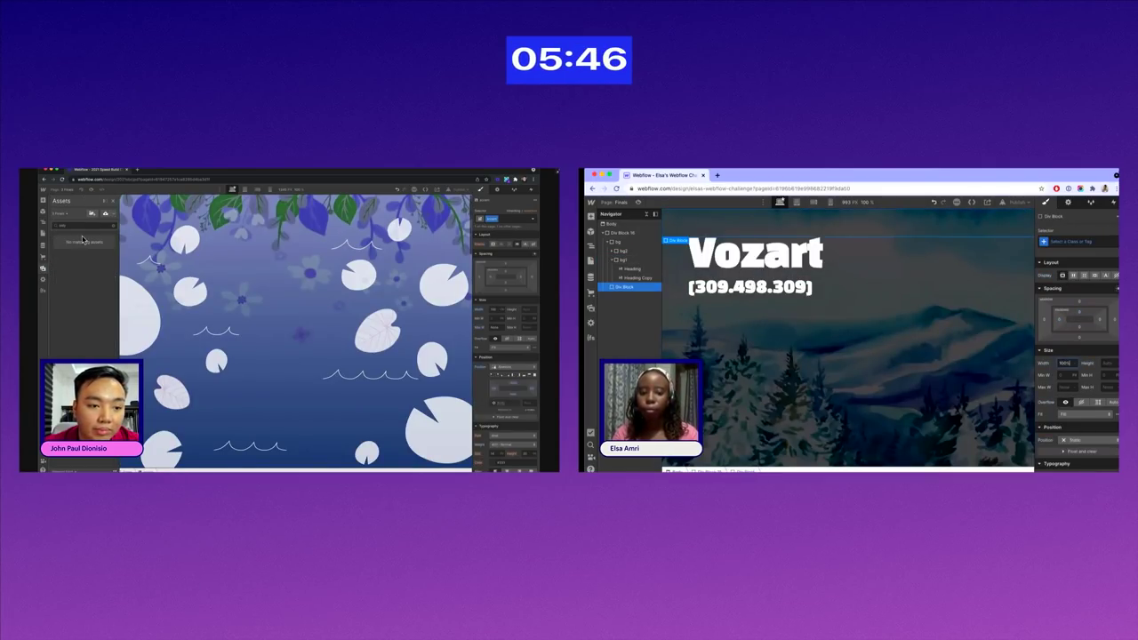
{"action": "left_click", "coordinate": [112, 227]}
- Set the new Div Block 17 to relative position, and replace the accent image with another asset in the other project
{"action": "left_click", "coordinate": [1086, 439]}
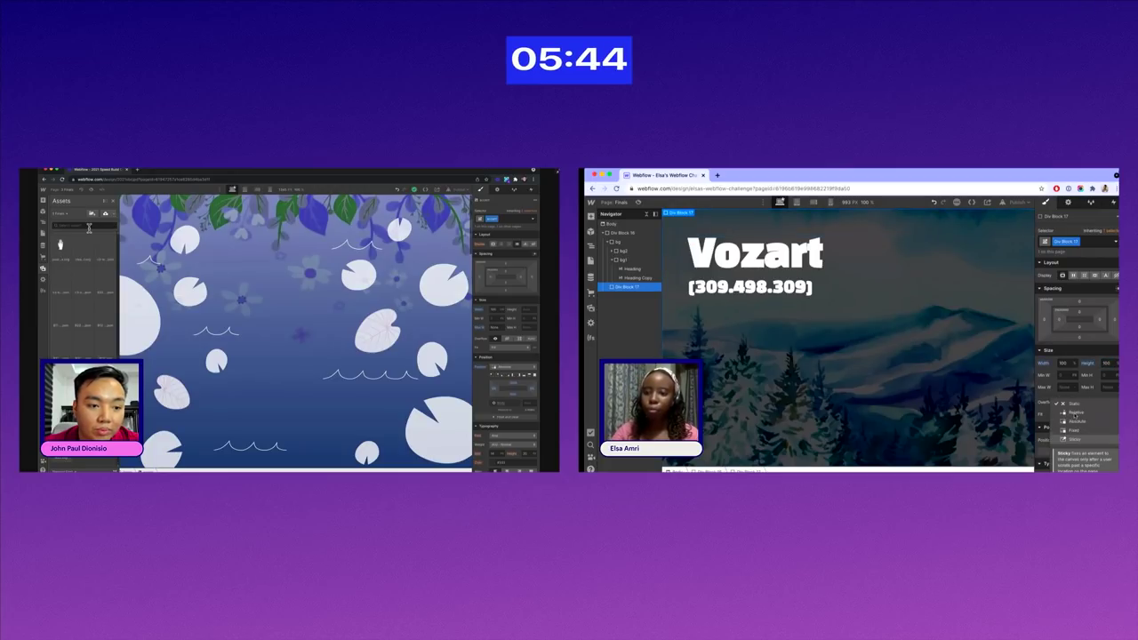
{"action": "left_click", "coordinate": [1082, 413]}
{"action": "left_click_drag", "start_coordinate": [86, 242], "coordinate": [188, 253]}
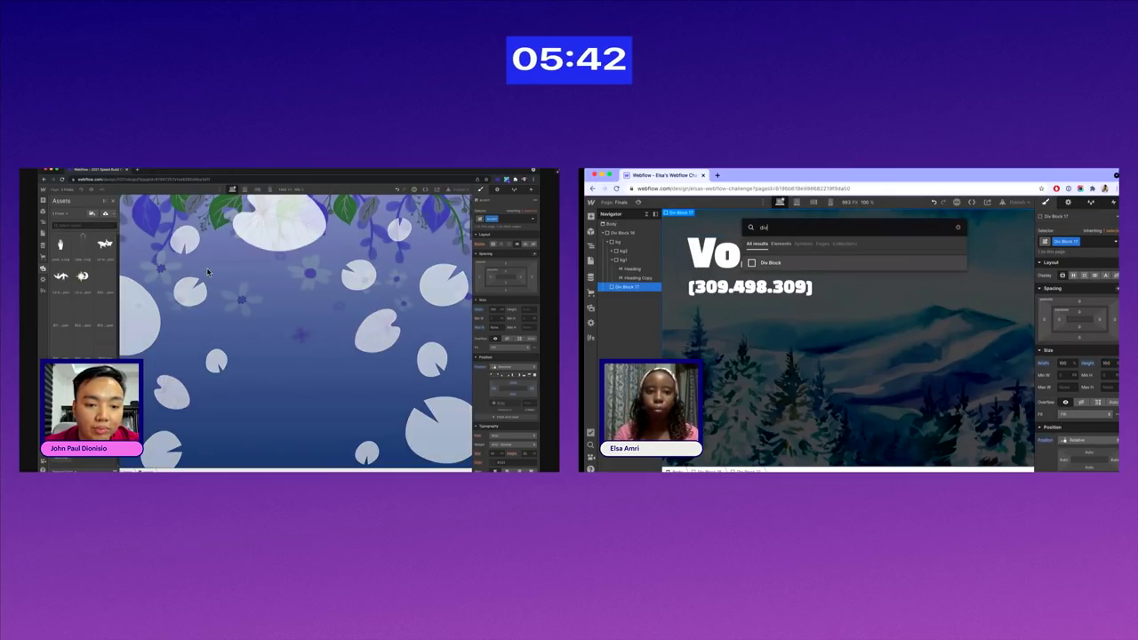
- Set the Div Block nested in Div Block 17 to absolute position, and select 2bg-headeer in the other project
{"action": "key", "text": "z"}
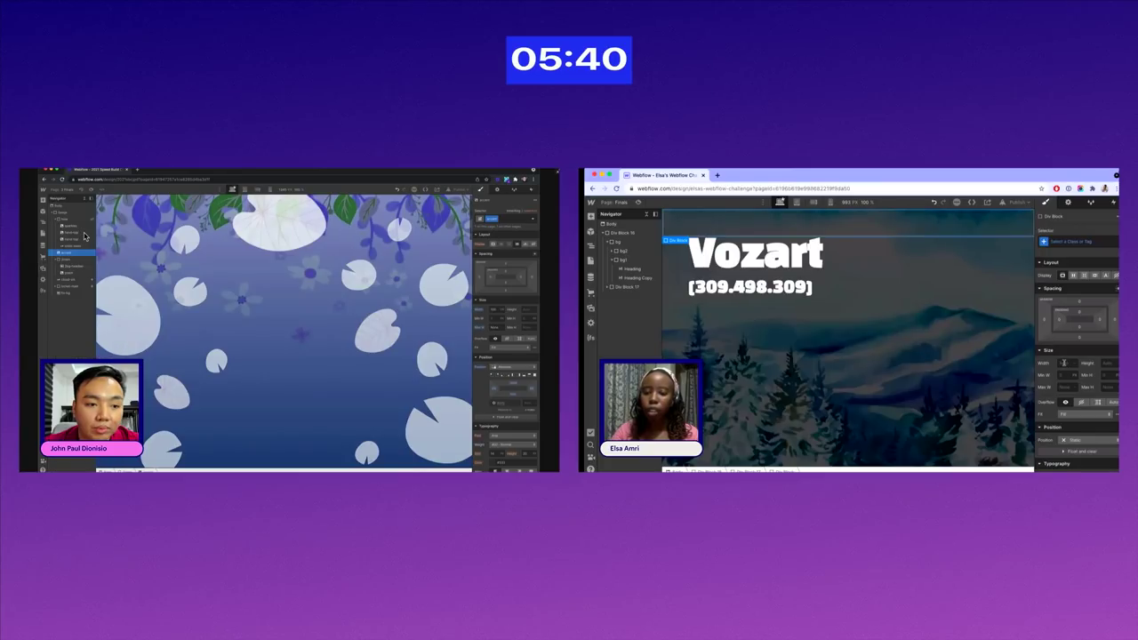
{"action": "left_click", "coordinate": [85, 232]}
{"action": "scroll", "coordinate": [1078, 423], "scroll_direction": "down", "scroll_amount": 1}
{"action": "left_click", "coordinate": [74, 266]}
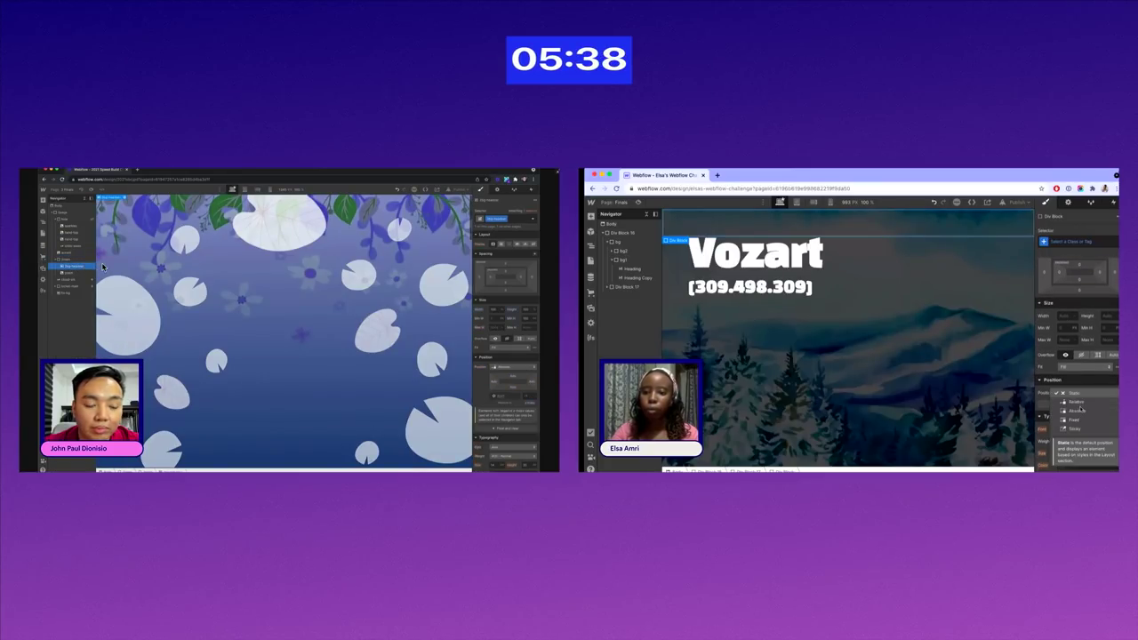
{"action": "left_click", "coordinate": [1074, 418]}
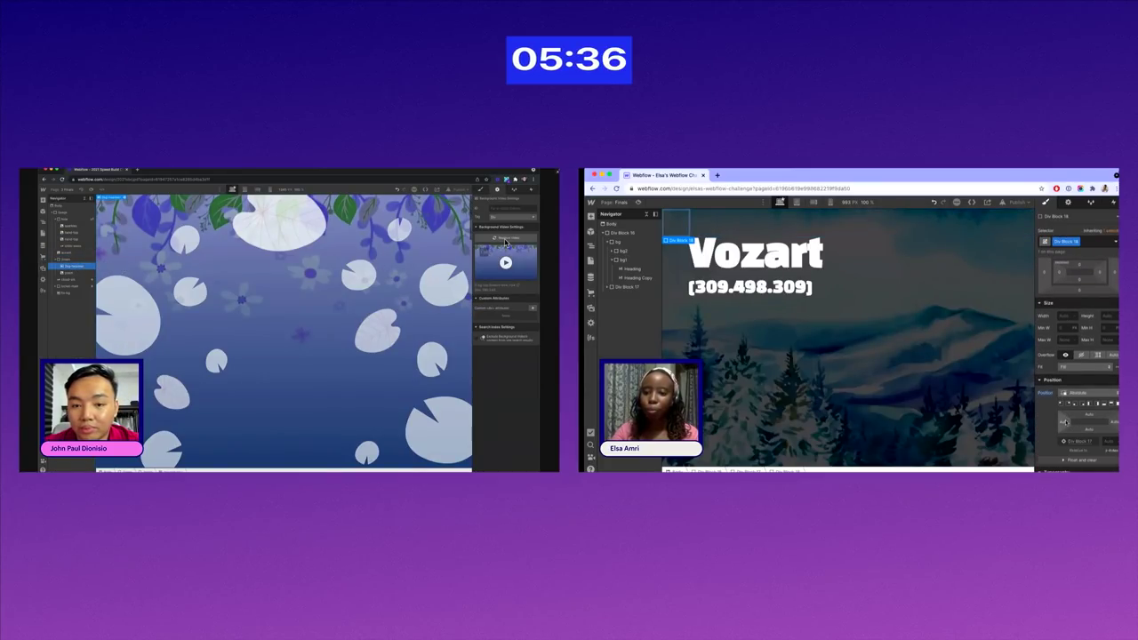
- Open the video replacement for 2bg-headeer, and set the left offset of Div Block 18 to 50% in the Vozart project
{"action": "left_click", "coordinate": [505, 241]}
{"action": "left_click", "coordinate": [1066, 423]}
{"action": "type", "text": "50%"}
{"action": "key", "text": "Return"}
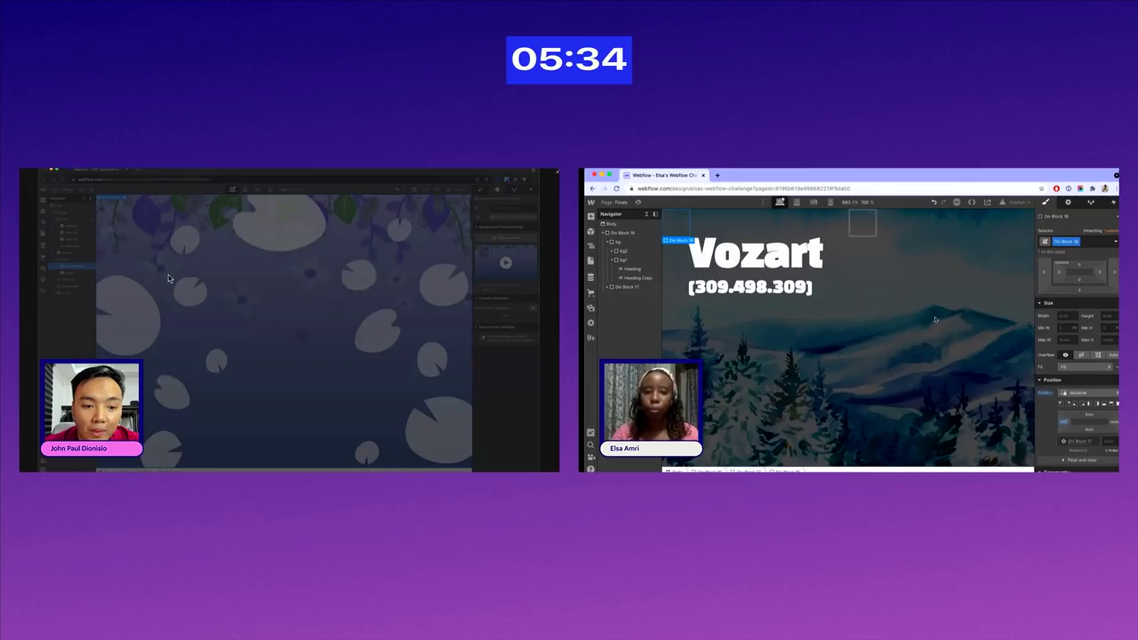
- Rename the Div Block 17 class to space and lay it out as a vertical flexbox centred in both directions
{"action": "left_click", "coordinate": [627, 286]}
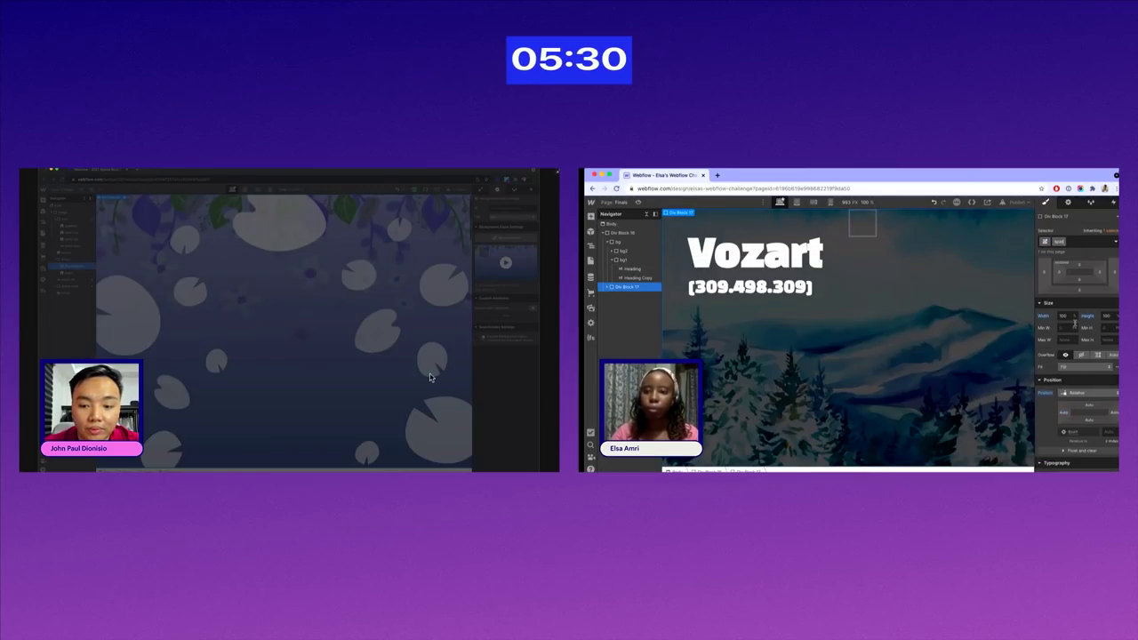
{"action": "scroll", "coordinate": [1090, 290], "scroll_direction": "up", "scroll_amount": 2}
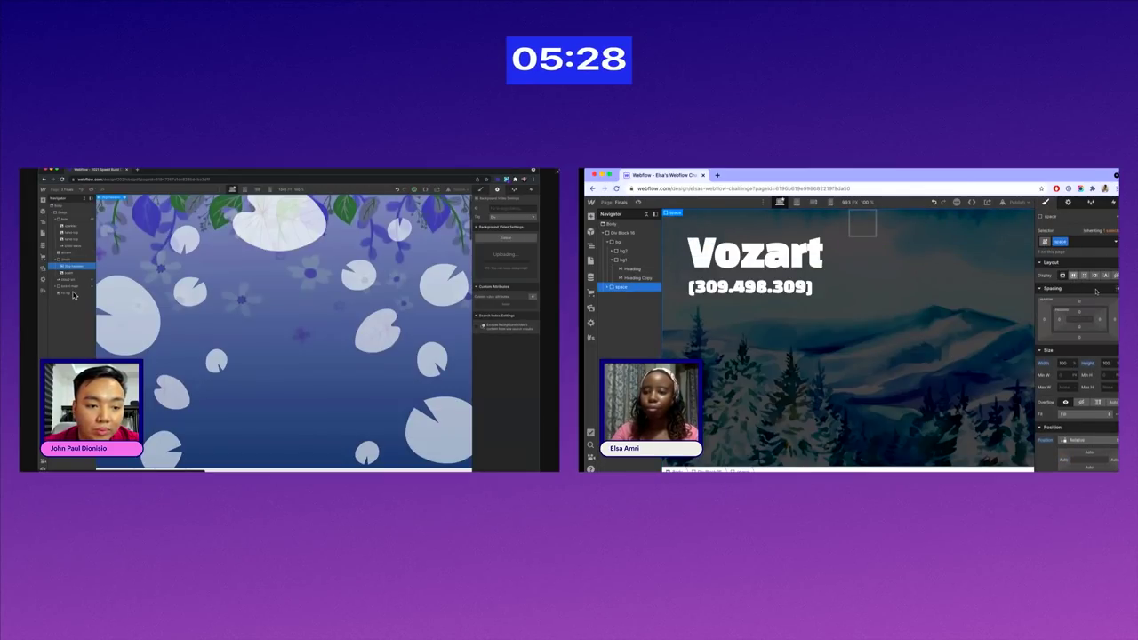
{"action": "scroll", "coordinate": [1090, 289], "scroll_direction": "up", "scroll_amount": 2}
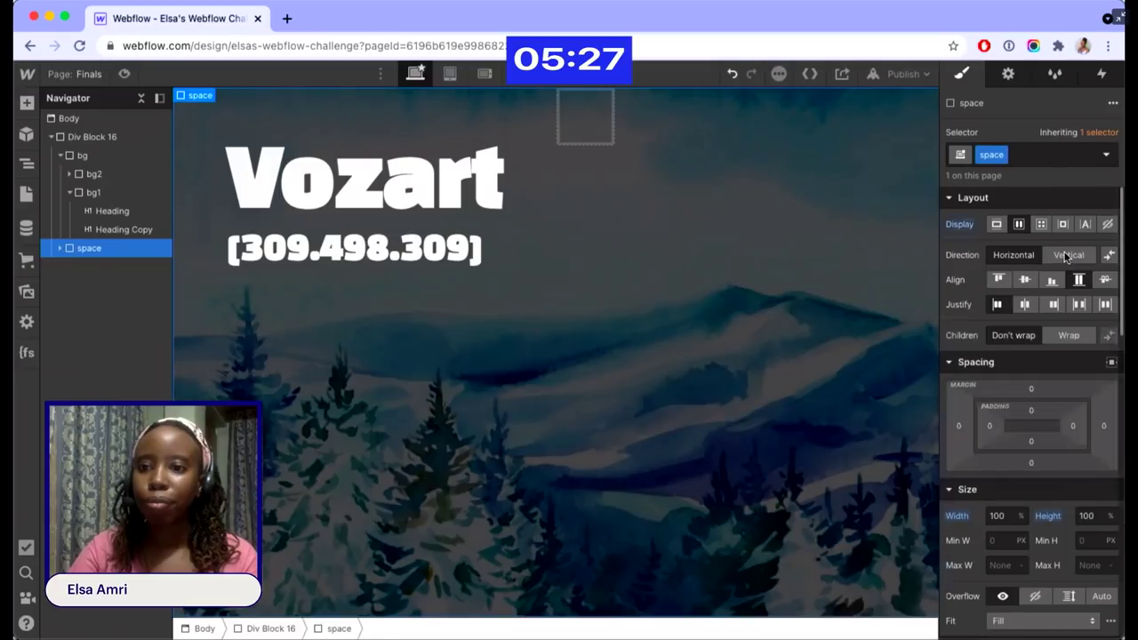
{"action": "left_click", "coordinate": [1067, 255]}
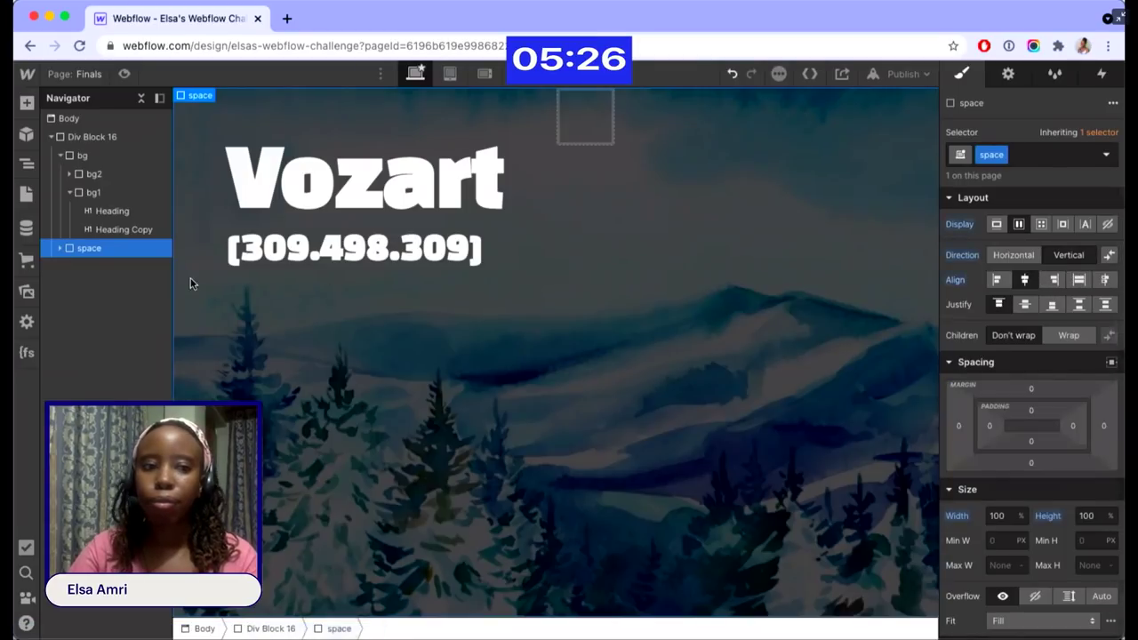
{"action": "left_click", "coordinate": [1025, 304]}
- Set Div Block 18 to 1100 px wide and 1100 px high with 134 px padding on all sides
{"action": "left_click", "coordinate": [583, 346]}
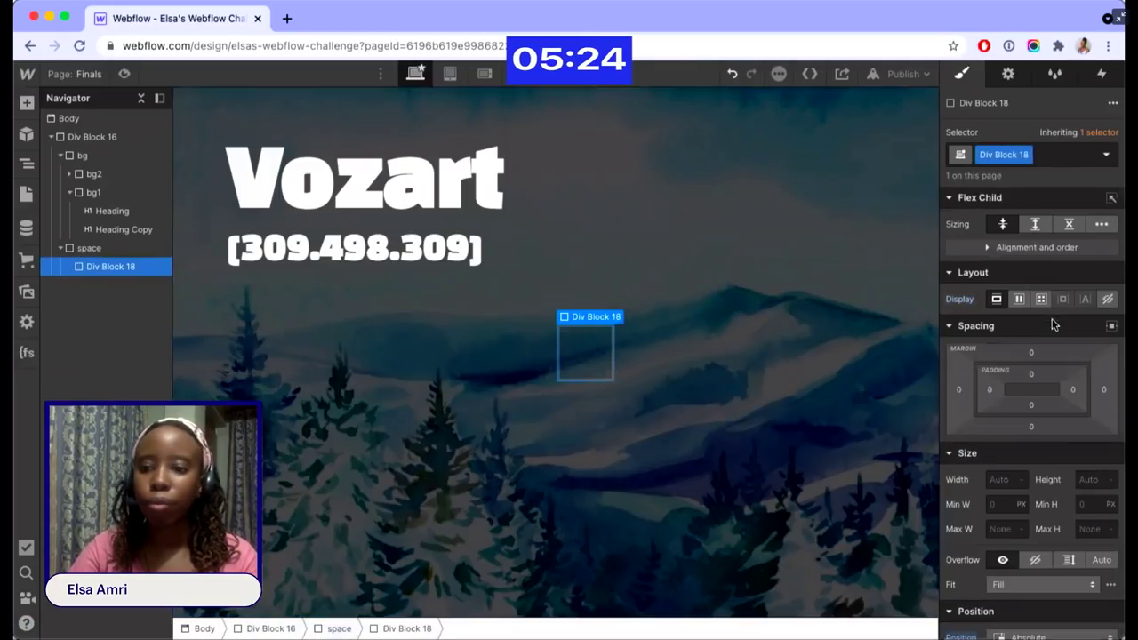
{"action": "key", "text": "Tab"}
{"action": "type", "text": "11"}
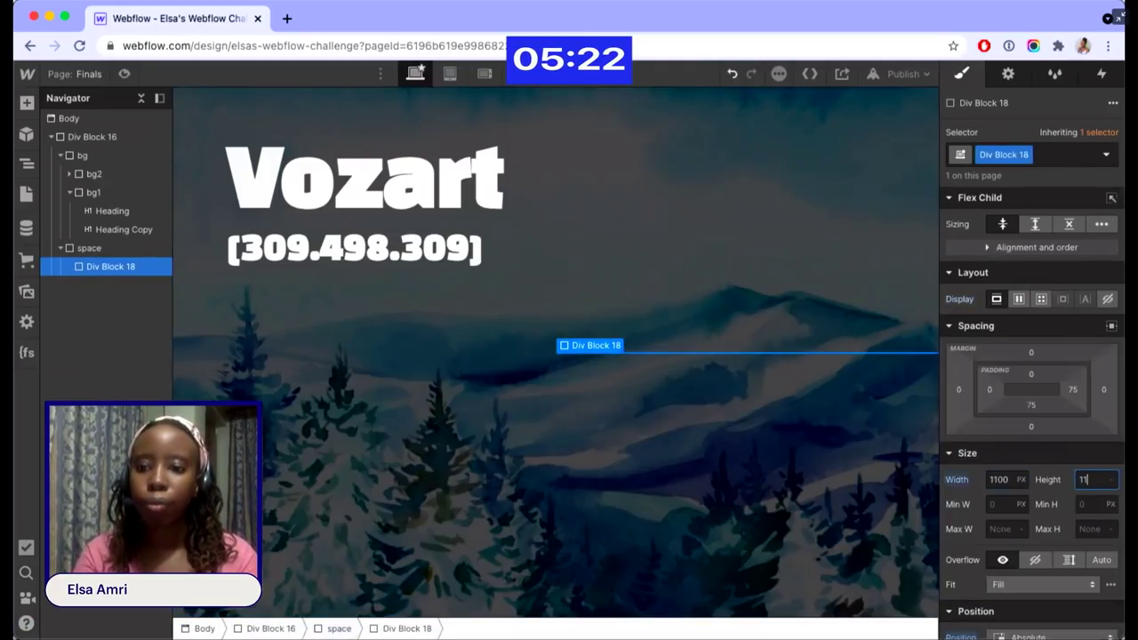
{"action": "left_click_drag", "start_coordinate": [1033, 374], "coordinate": [1046, 477]}
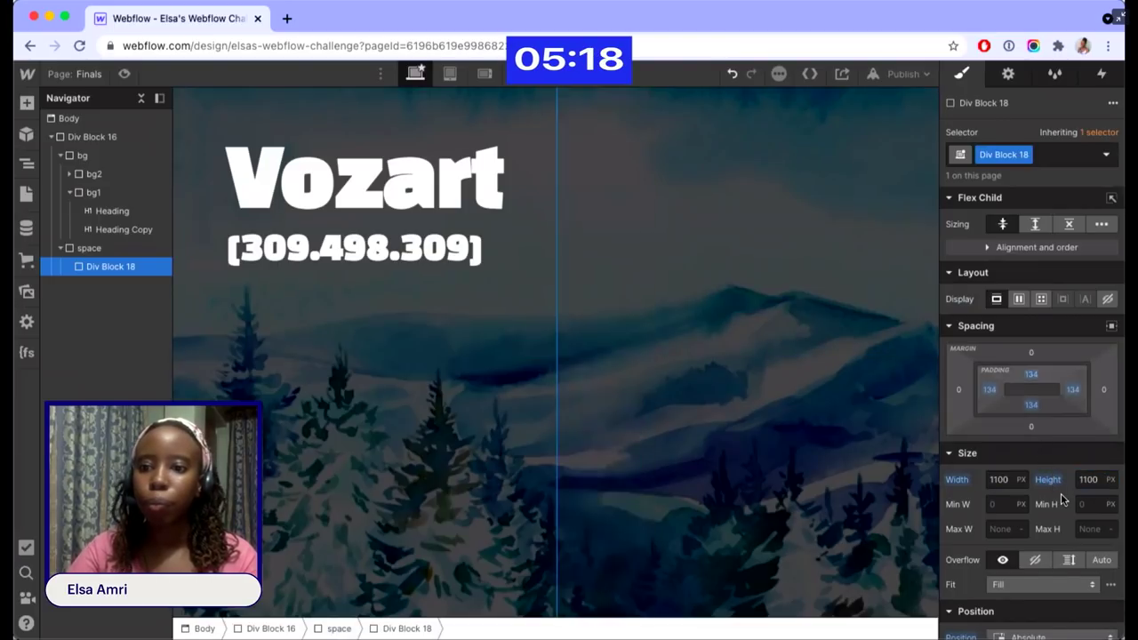
- Give Div Block 18 a 100% corner radius and a solid white 3 px border on all sides
{"action": "scroll", "coordinate": [1057, 489], "scroll_direction": "down", "scroll_amount": 5}
{"action": "scroll", "coordinate": [1063, 501], "scroll_direction": "down", "scroll_amount": 5}
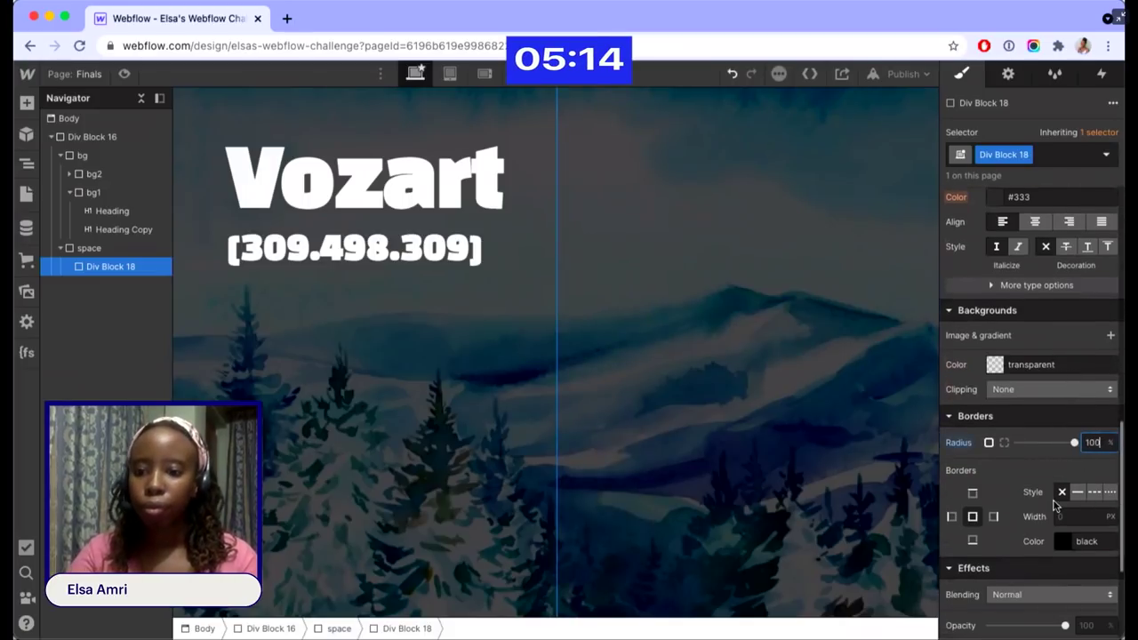
{"action": "left_click", "coordinate": [1071, 513]}
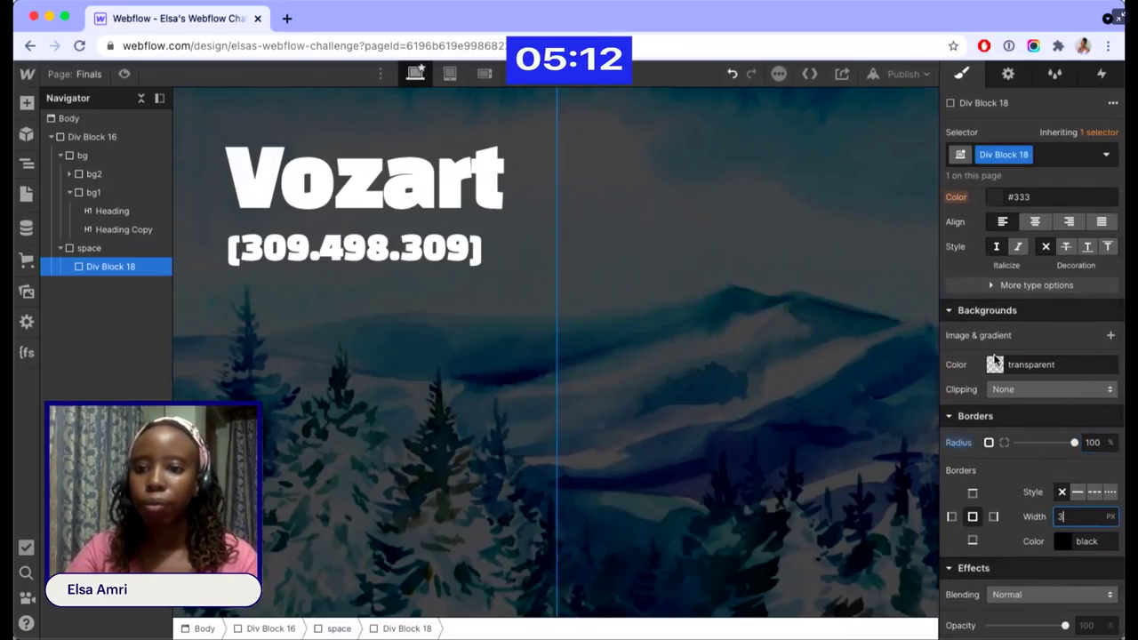
{"action": "left_click", "coordinate": [1062, 542]}
{"action": "left_click_drag", "start_coordinate": [1034, 343], "coordinate": [189, 191]}
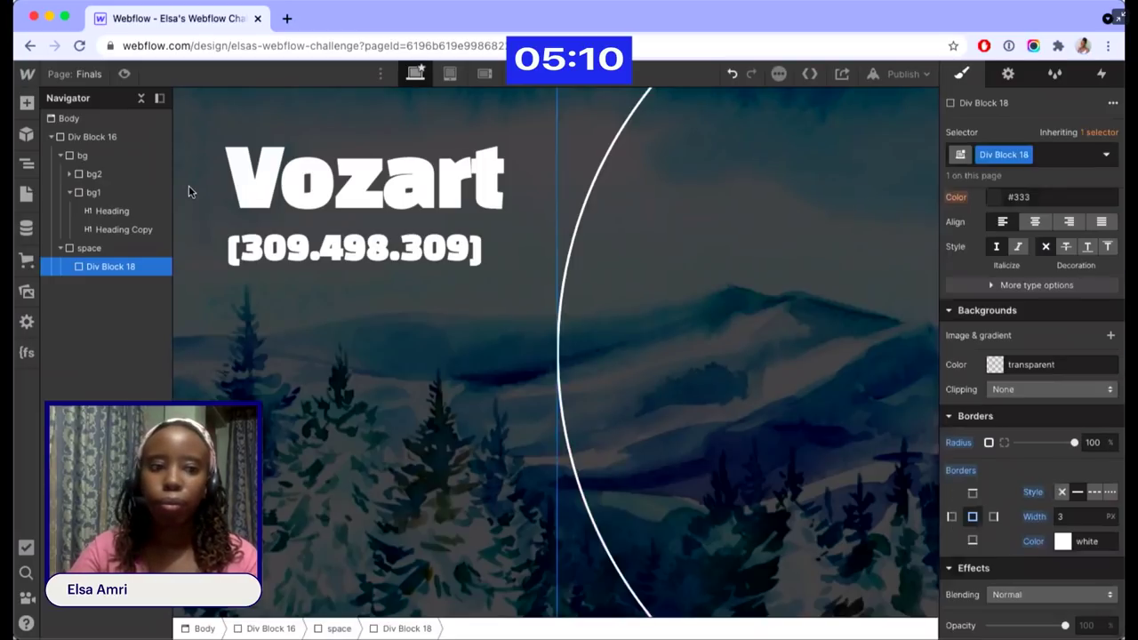
- Nest a copy of Div Block 18 inside the original with a duplicated class, and set poem-wrap to grid display in the other project
{"action": "left_click", "coordinate": [122, 266]}
{"action": "key", "text": "super+c"}
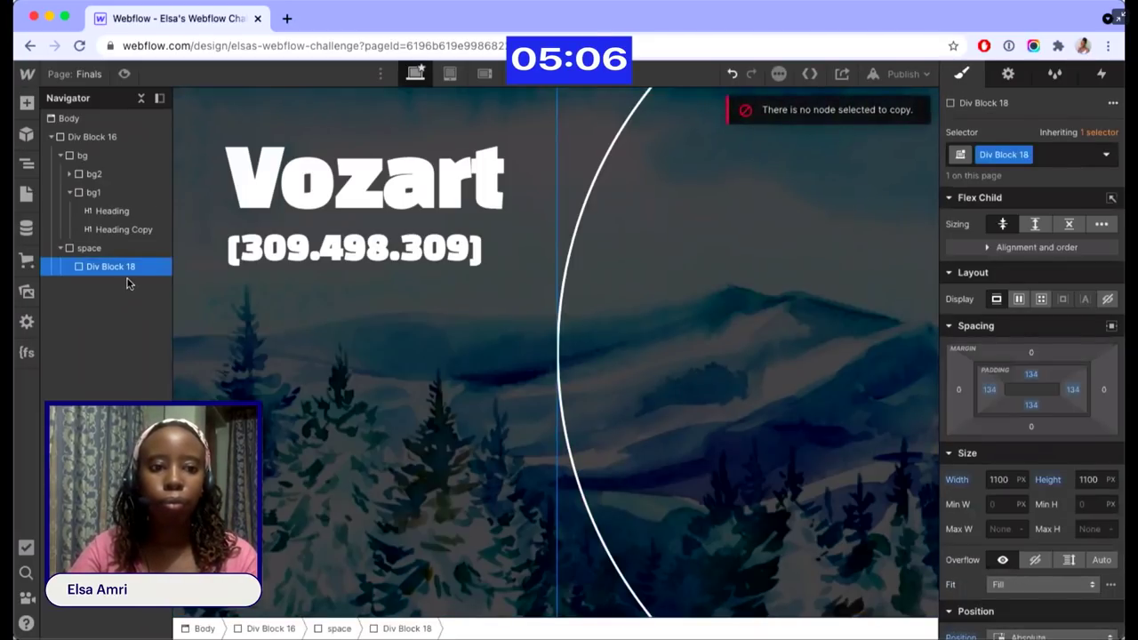
{"action": "key", "text": "super+v"}
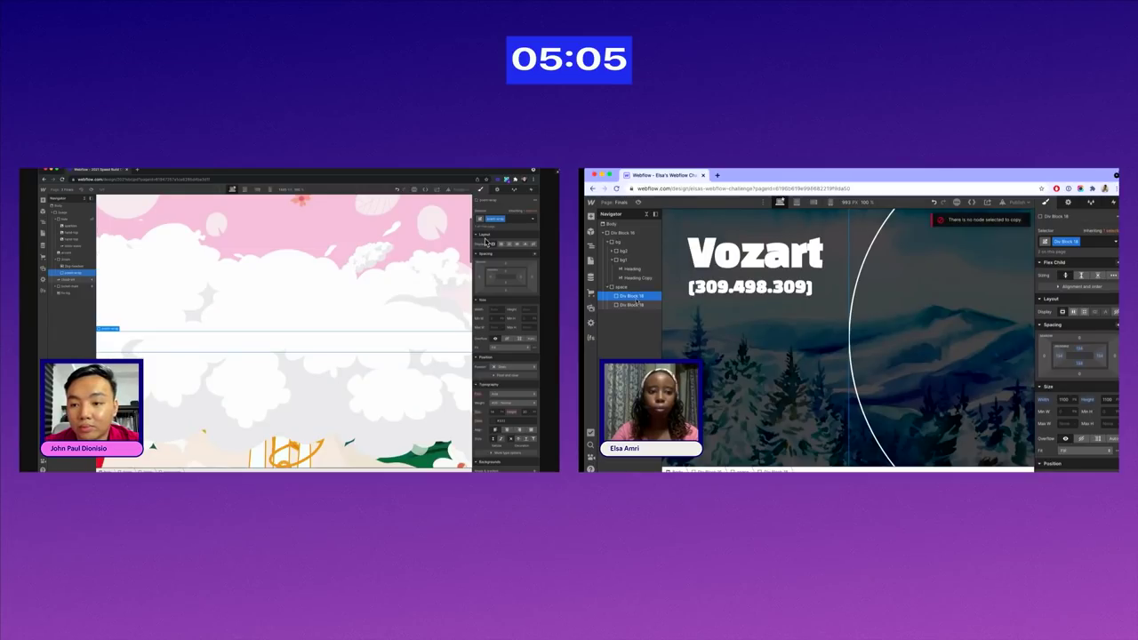
{"action": "left_click_drag", "start_coordinate": [637, 304], "coordinate": [635, 298]}
{"action": "left_click", "coordinate": [509, 245]}
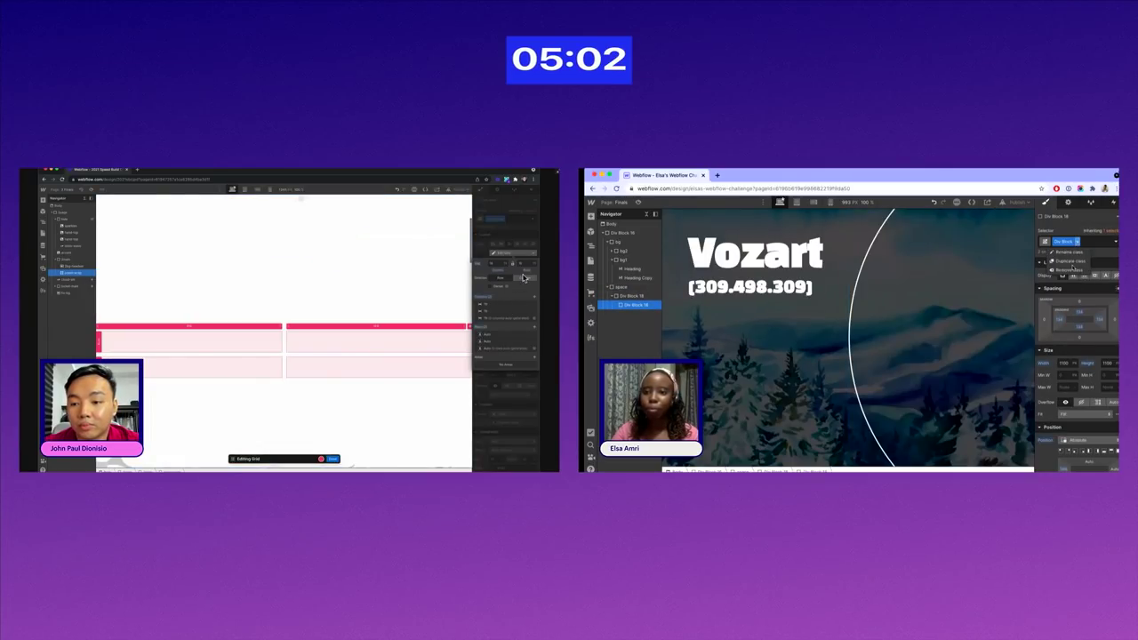
{"action": "left_click", "coordinate": [1069, 260]}
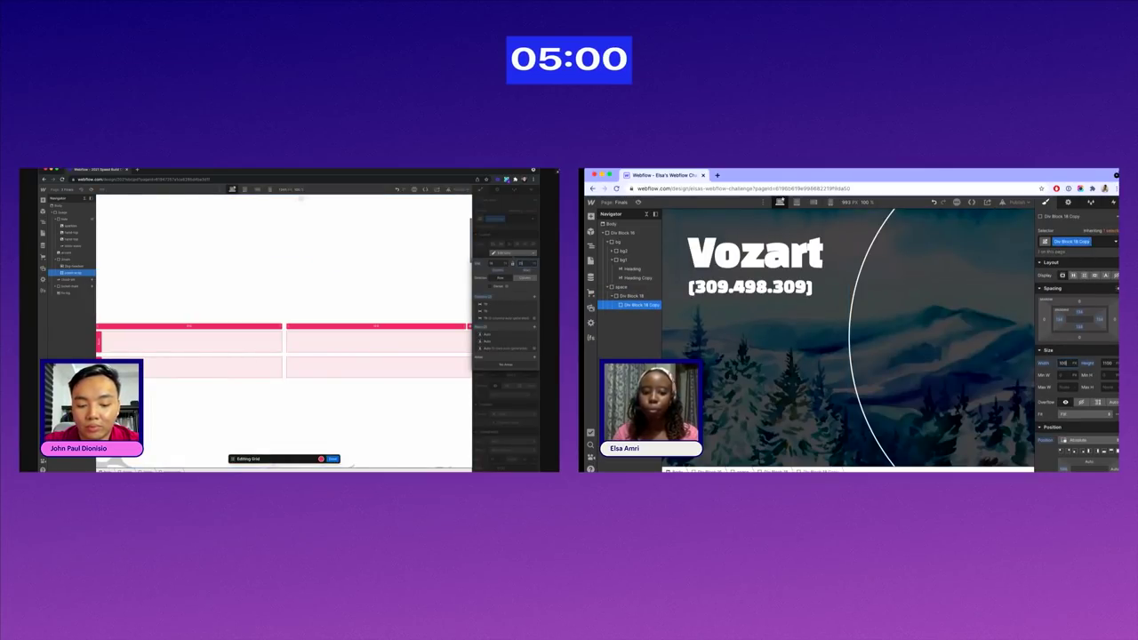
- Widen the row gap of the poem-wrap grid and reduce it to a single column
{"action": "key", "text": "Tab"}
{"action": "key", "text": "Return"}
{"action": "scroll", "coordinate": [1087, 425], "scroll_direction": "down", "scroll_amount": 3}
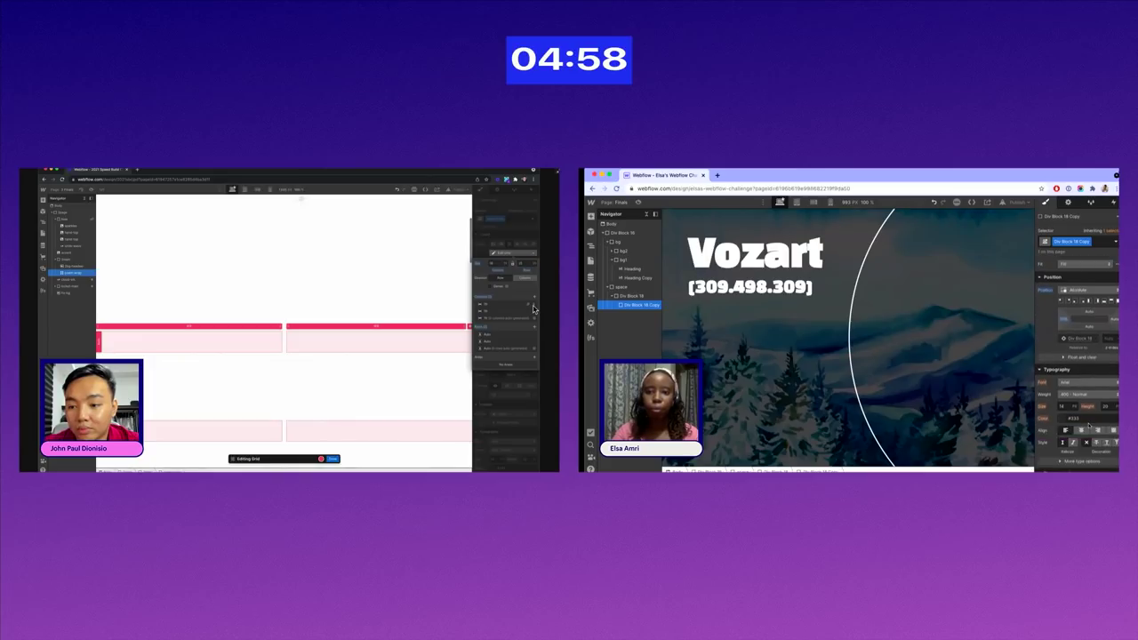
{"action": "left_click", "coordinate": [533, 305]}
{"action": "scroll", "coordinate": [1088, 425], "scroll_direction": "down", "scroll_amount": 3}
{"action": "left_click", "coordinate": [529, 220]}
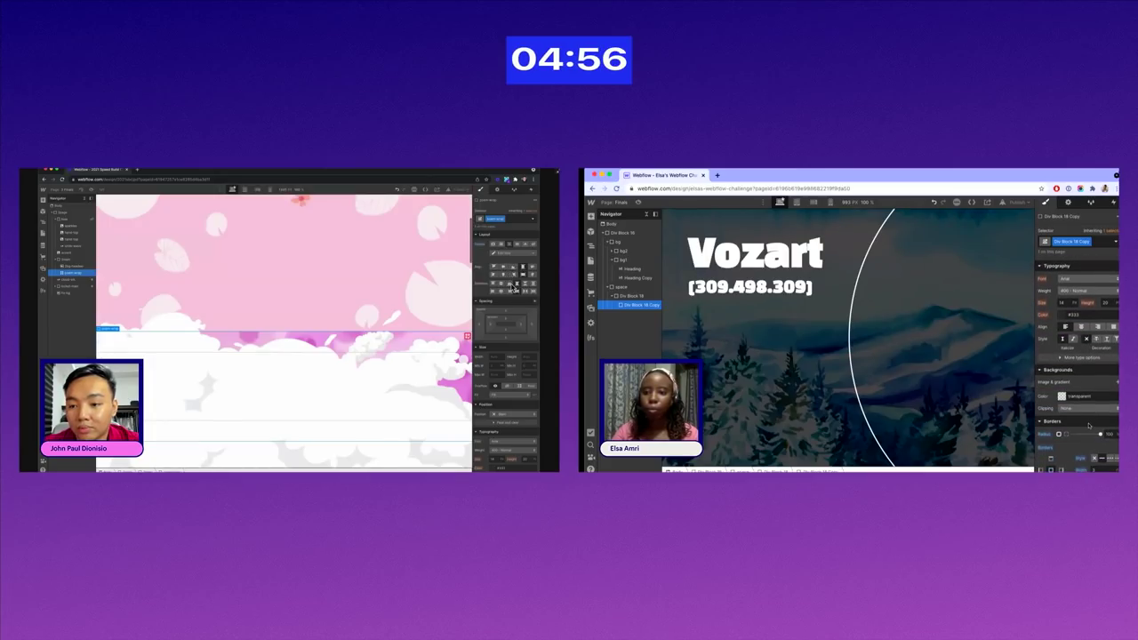
- Set poem-wrap's top and bottom padding to 25vh, and select Div Block 18 Copy in the Vozart project
{"action": "scroll", "coordinate": [1089, 424], "scroll_direction": "down", "scroll_amount": 5}
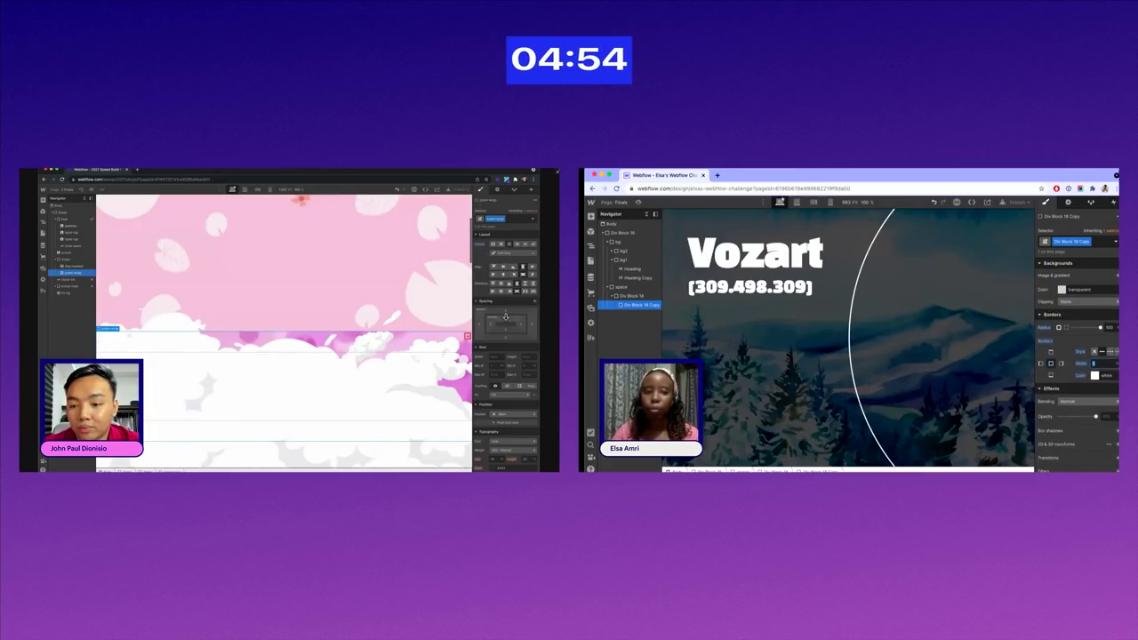
{"action": "left_click", "coordinate": [505, 320]}
{"action": "scroll", "coordinate": [1084, 291], "scroll_direction": "up", "scroll_amount": 4}
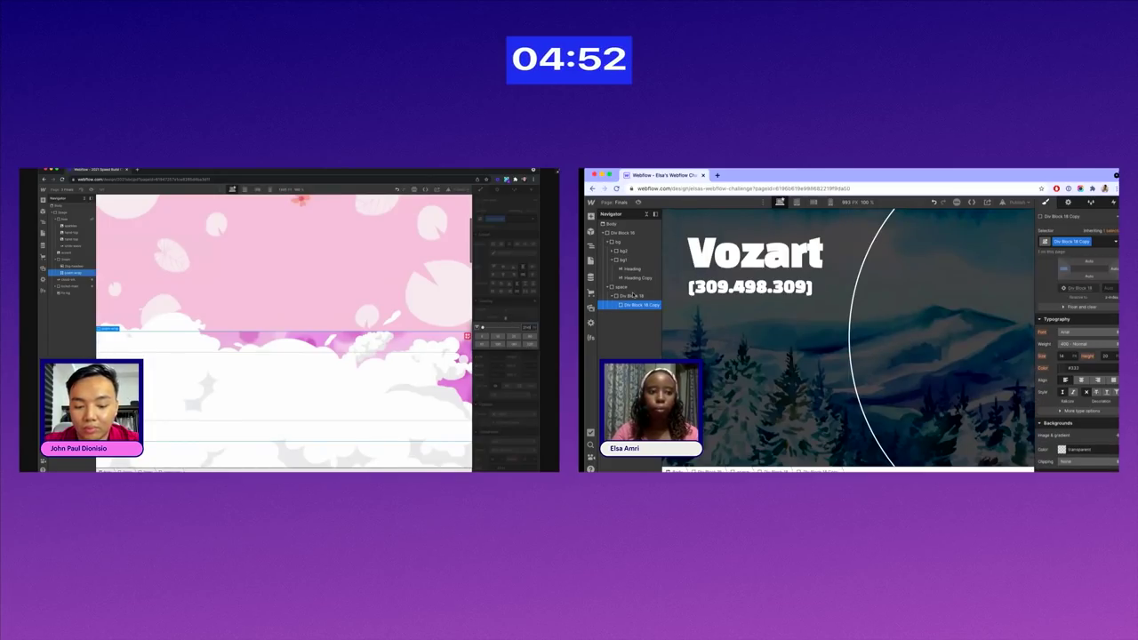
{"action": "key", "text": "Up"}
{"action": "key", "text": "Return"}
{"action": "scroll", "coordinate": [1103, 311], "scroll_direction": "up", "scroll_amount": 2}
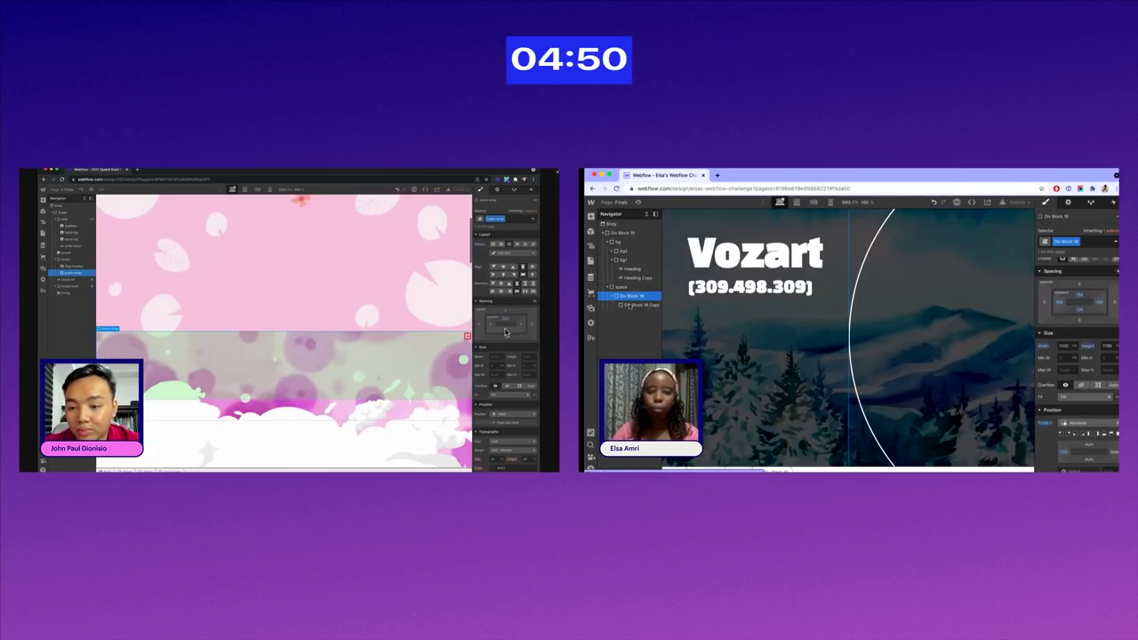
{"action": "left_click", "coordinate": [505, 328]}
{"action": "left_click", "coordinate": [638, 305]}
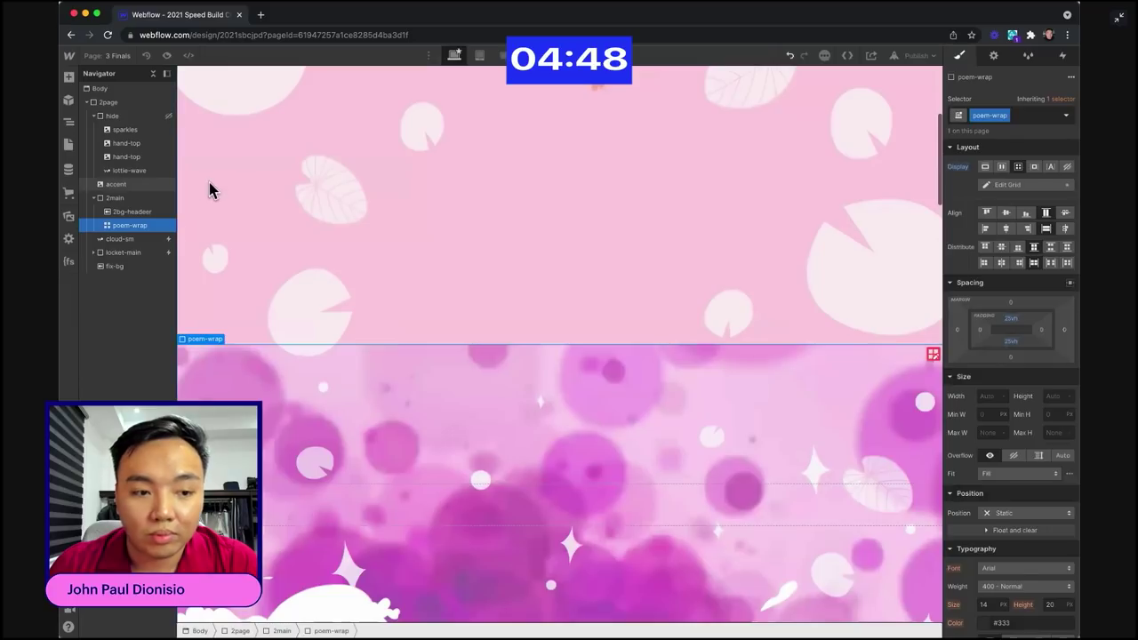
- Examine the 2page layout, the elements inside locket-main, and the fix-bg video and accent image settings
{"action": "scroll", "coordinate": [114, 273], "scroll_direction": "down", "scroll_amount": 2}
{"action": "scroll", "coordinate": [236, 203], "scroll_direction": "down", "scroll_amount": 3}
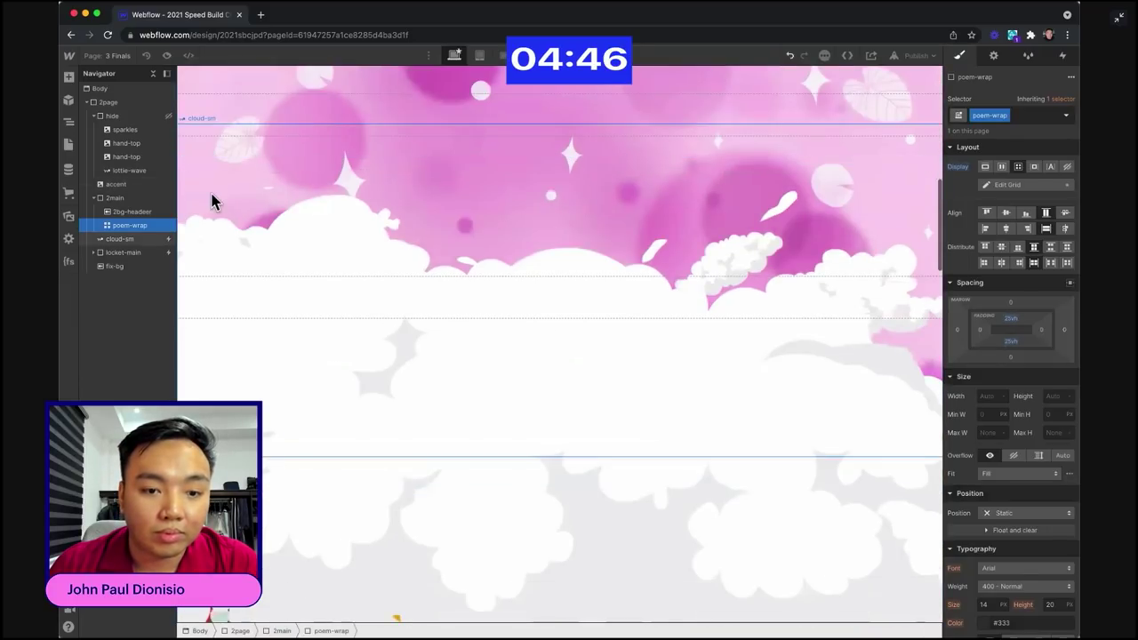
{"action": "scroll", "coordinate": [244, 216], "scroll_direction": "up", "scroll_amount": 7}
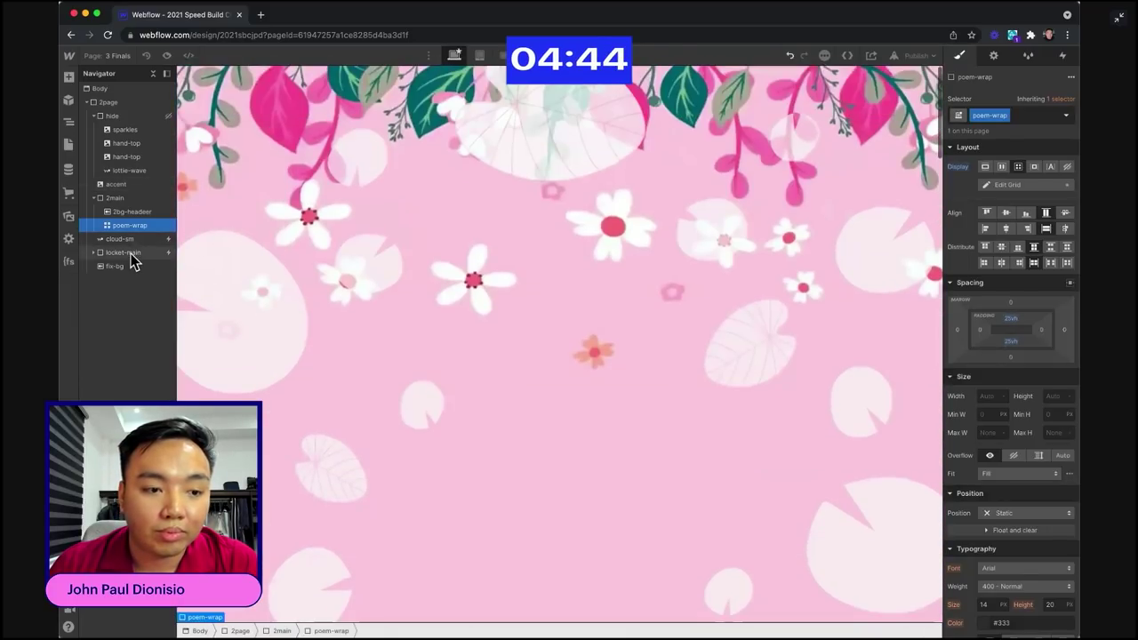
{"action": "left_click", "coordinate": [126, 253]}
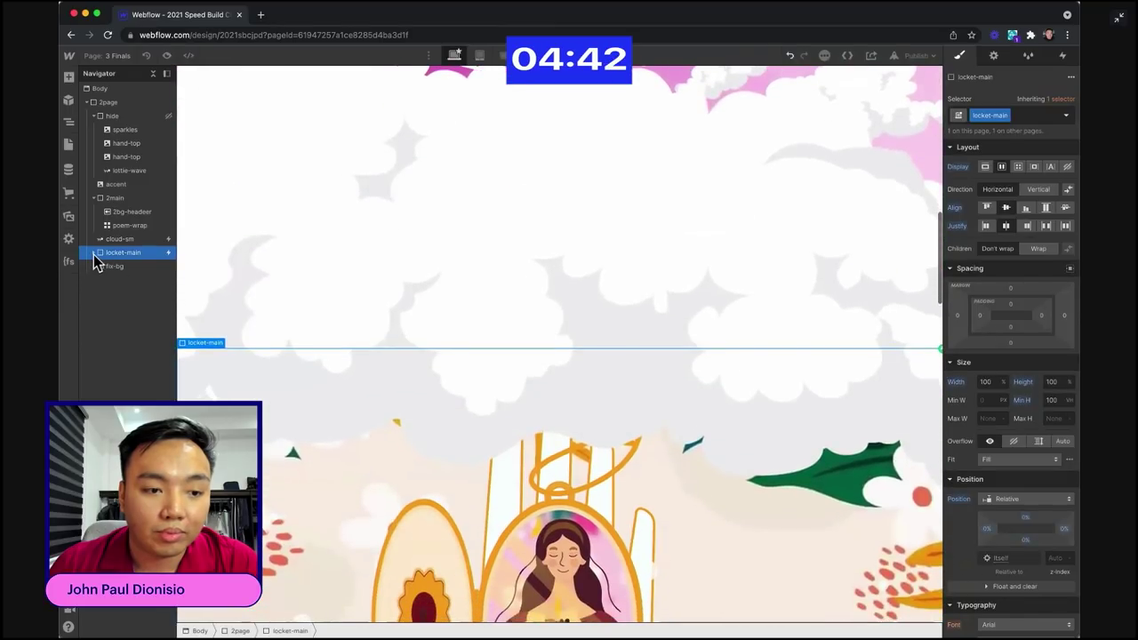
{"action": "left_click", "coordinate": [95, 253]}
{"action": "left_click", "coordinate": [207, 302]}
{"action": "key", "text": "d"}
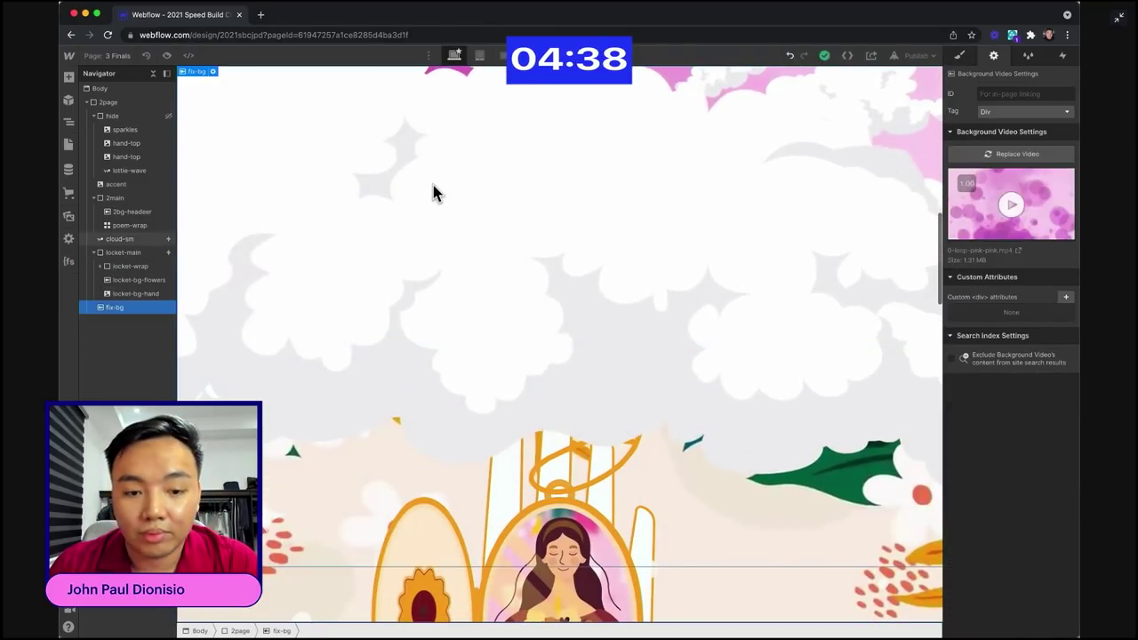
{"action": "scroll", "coordinate": [433, 184], "scroll_direction": "down", "scroll_amount": 6}
{"action": "scroll", "coordinate": [439, 187], "scroll_direction": "up", "scroll_amount": 10}
{"action": "scroll", "coordinate": [441, 176], "scroll_direction": "up", "scroll_amount": 3}
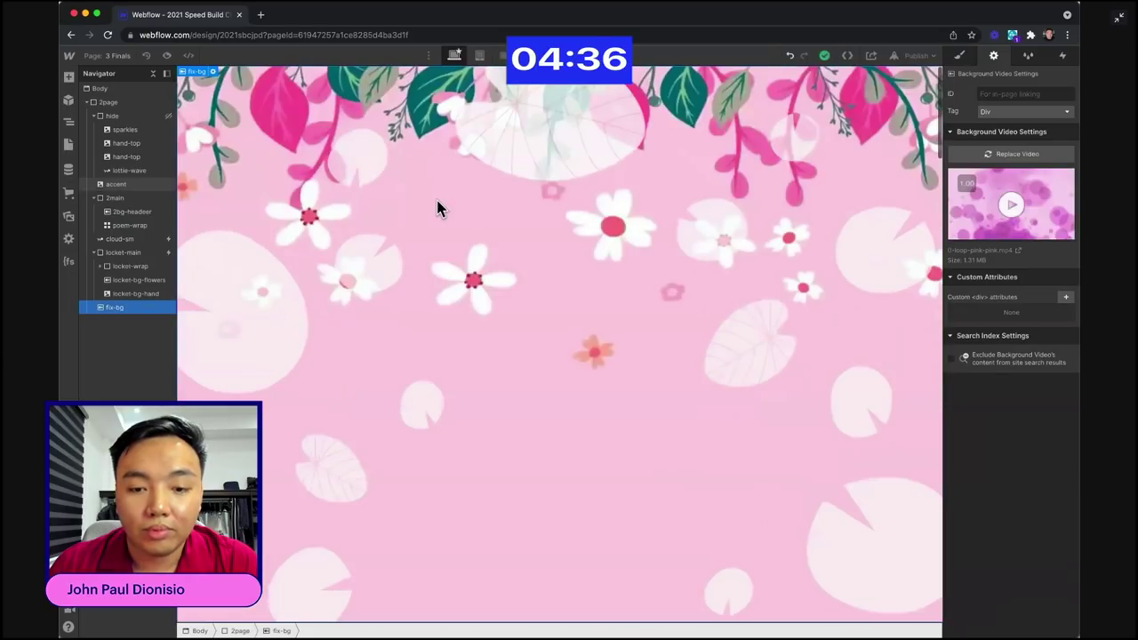
{"action": "left_click", "coordinate": [156, 185]}
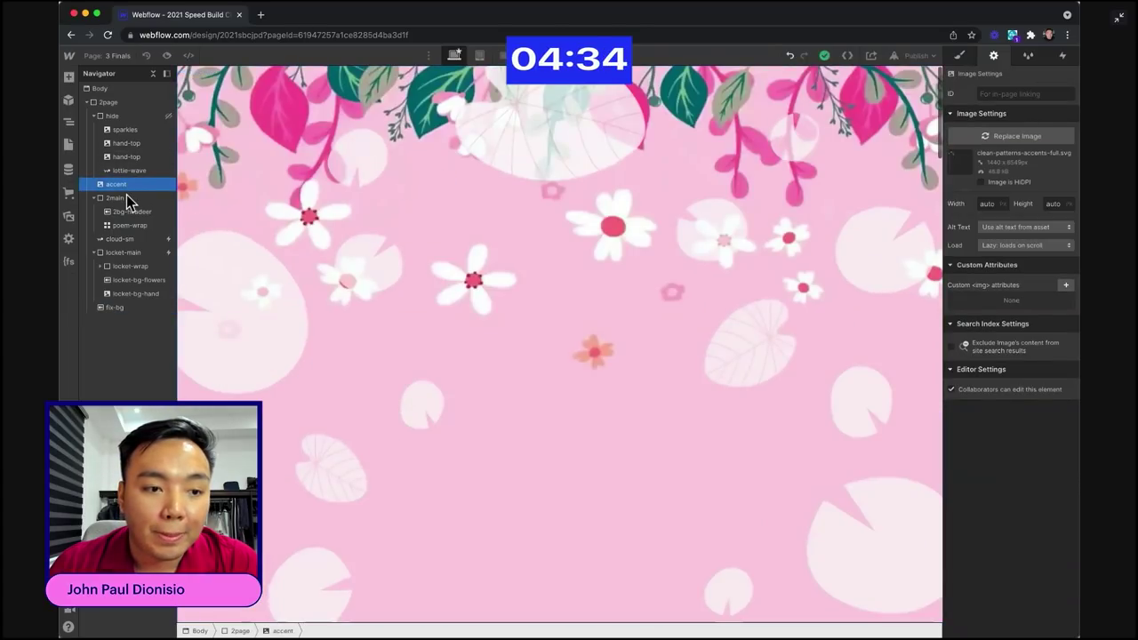
- Add a div block inside poem-wrap and give it the class p-v
{"action": "left_click", "coordinate": [153, 227]}
{"action": "key", "text": "super+e"}
{"action": "type", "text": "d"}
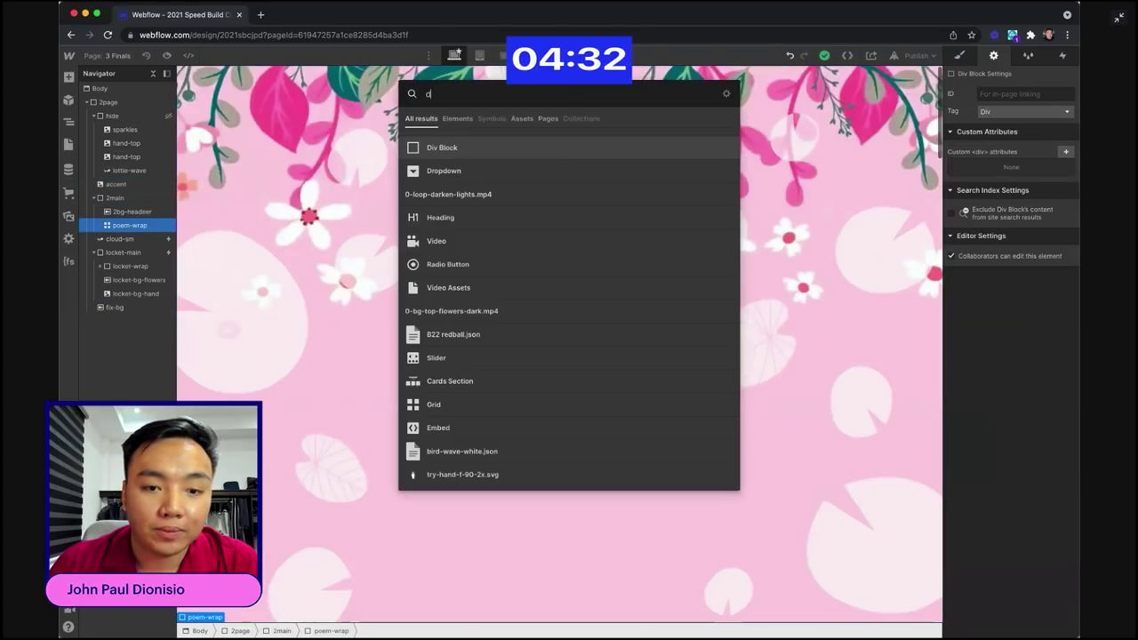
{"action": "type", "text": "i"}
{"action": "key", "text": "Return"}
{"action": "key", "text": "super+Return"}
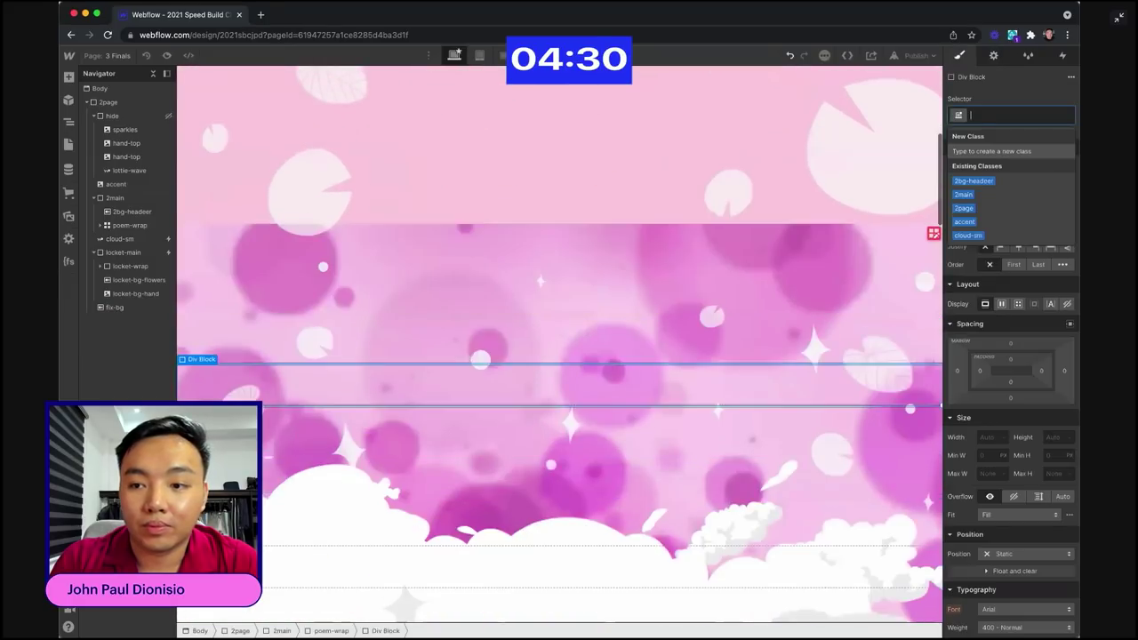
{"action": "type", "text": "p-v"}
{"action": "key", "text": "Return"}
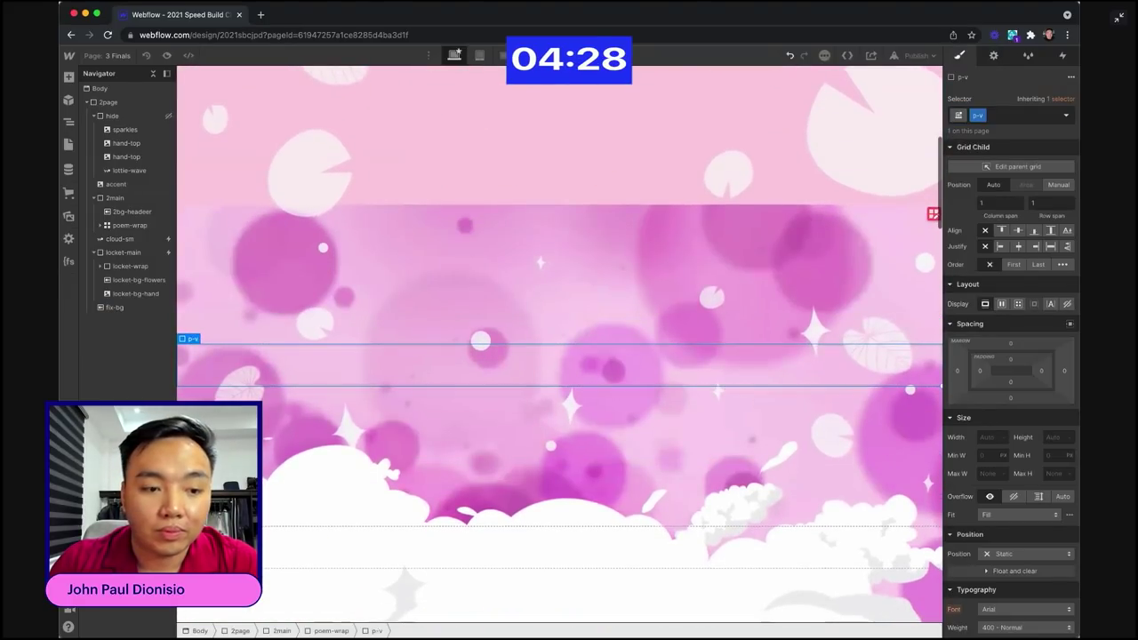
- Lay out p-v as a single-column grid with a 4 vh row gap
{"action": "left_click", "coordinate": [1018, 305]}
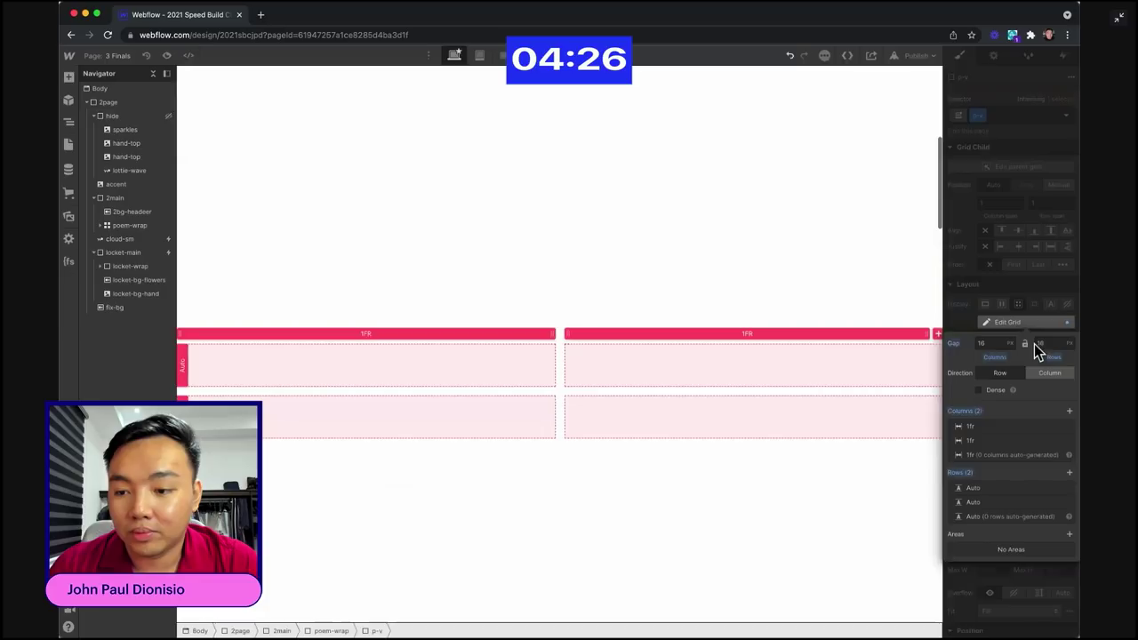
{"action": "left_click", "coordinate": [1034, 344]}
{"action": "left_click", "coordinate": [1068, 428]}
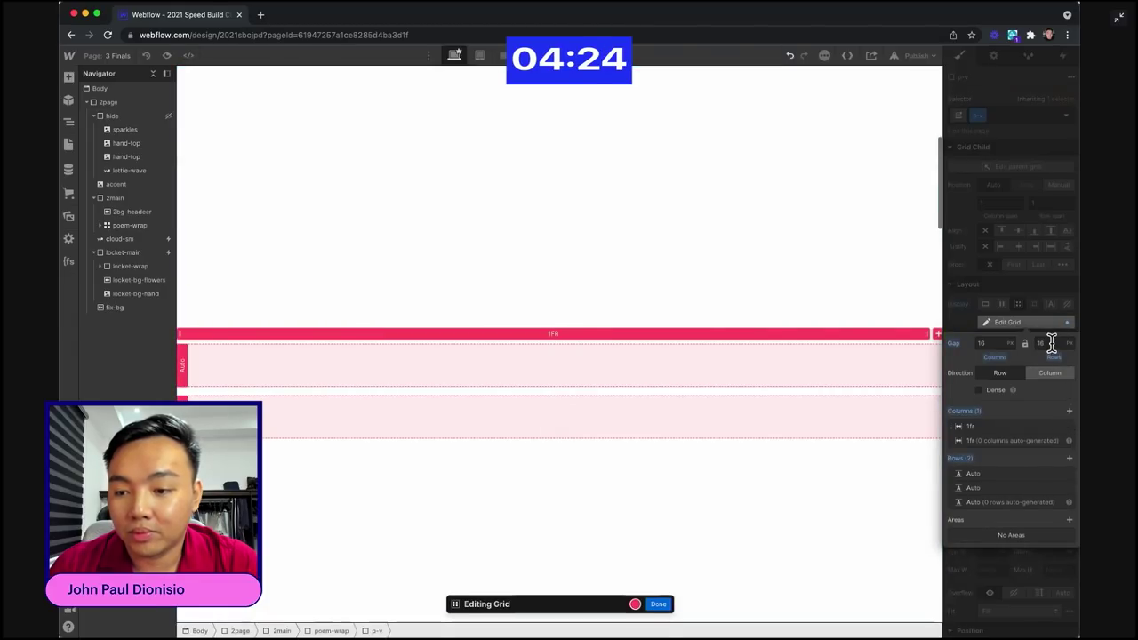
{"action": "key", "text": "Return"}
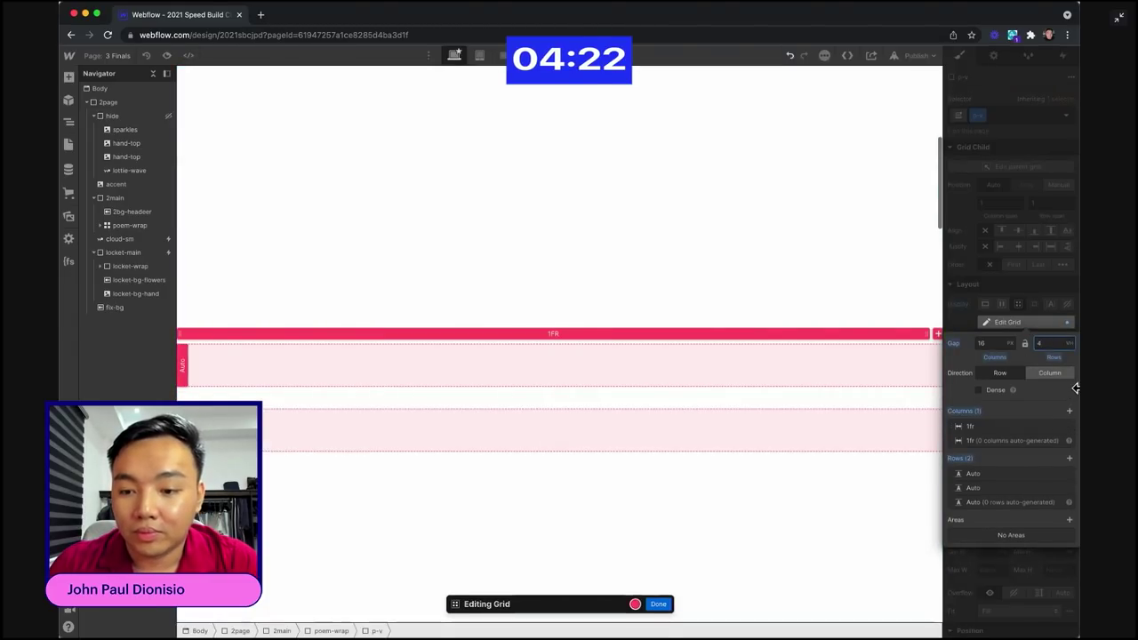
- Centre the items of the poem-wrap grid horizontally and select the nested p-v block
{"action": "left_click", "coordinate": [112, 228]}
{"action": "left_click", "coordinate": [134, 229]}
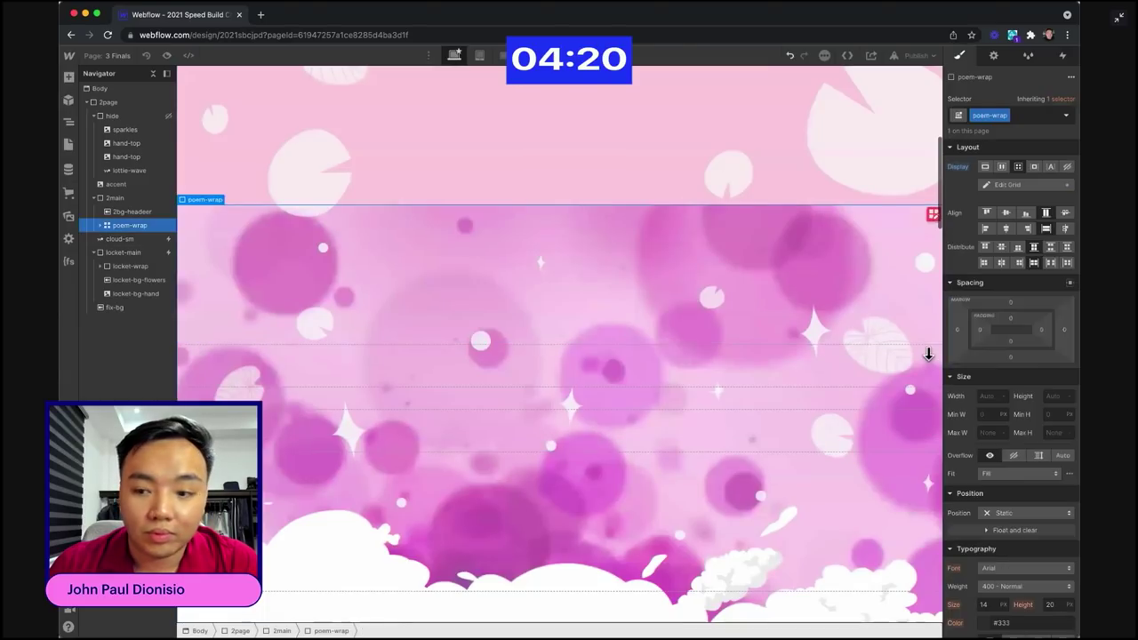
{"action": "left_click", "coordinate": [128, 238]}
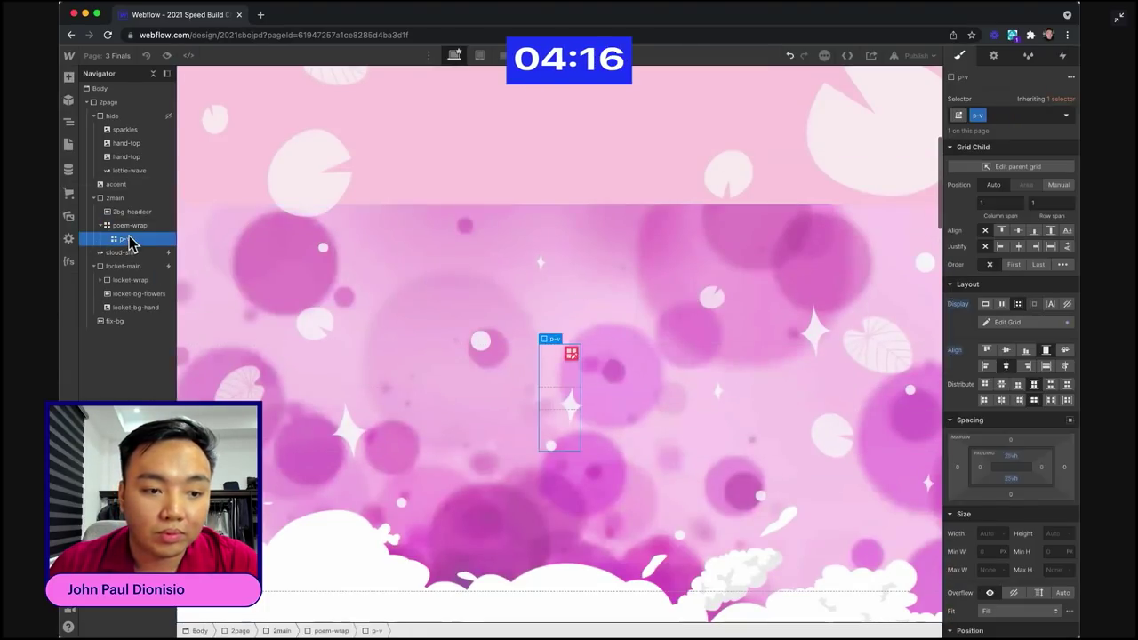
- Add another div block inside poem-wrap with the class lo-wrap and set its position to relative
{"action": "left_click", "coordinate": [131, 227]}
{"action": "key", "text": "super+e"}
{"action": "type", "text": "d"}
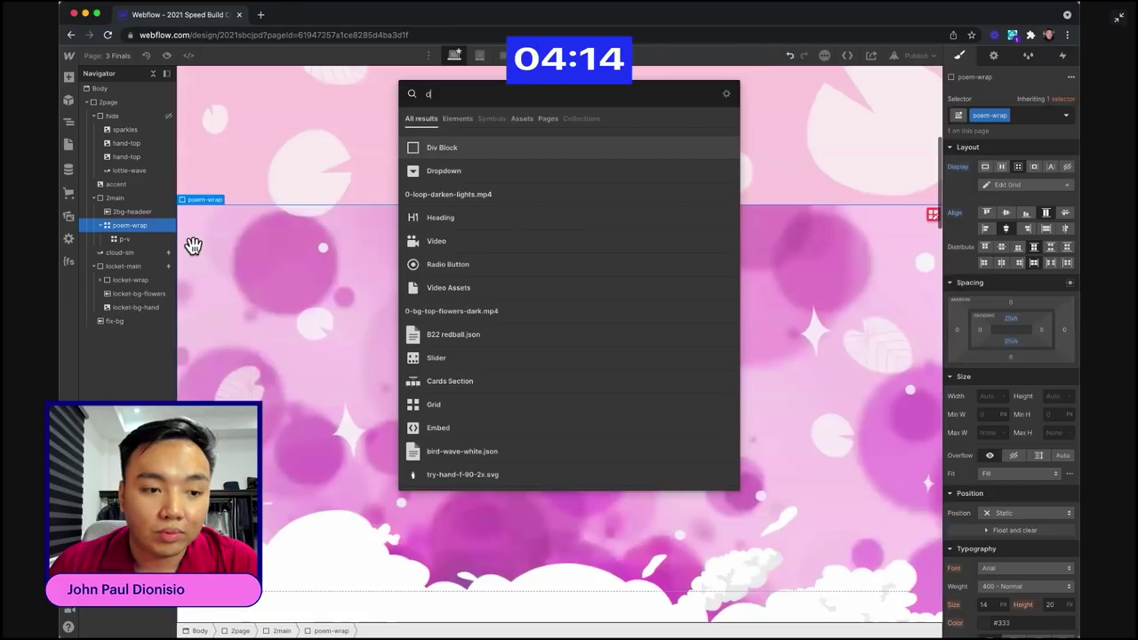
{"action": "key", "text": "Return"}
{"action": "key", "text": "super+Return"}
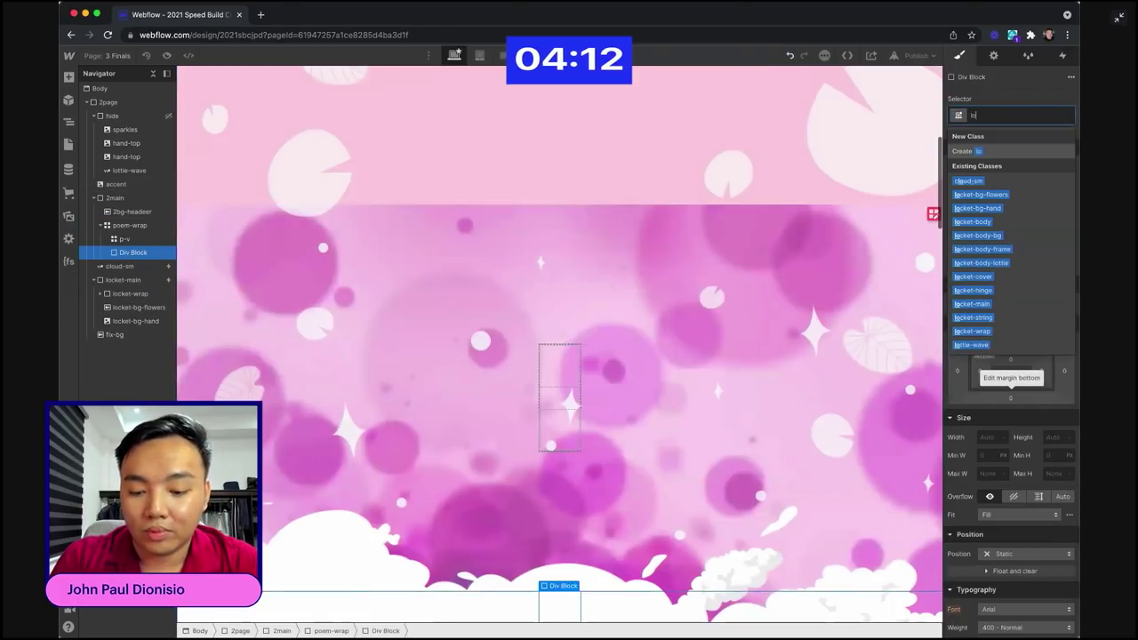
{"action": "type", "text": "lo-wrap"}
{"action": "key", "text": "Return"}
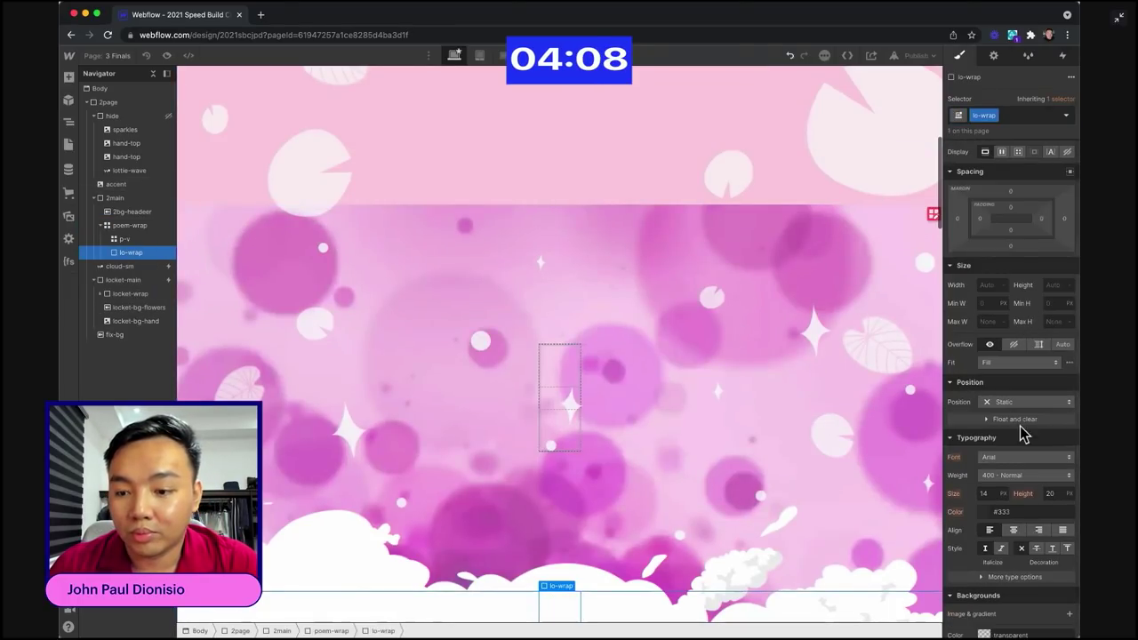
{"action": "left_click", "coordinate": [1026, 403]}
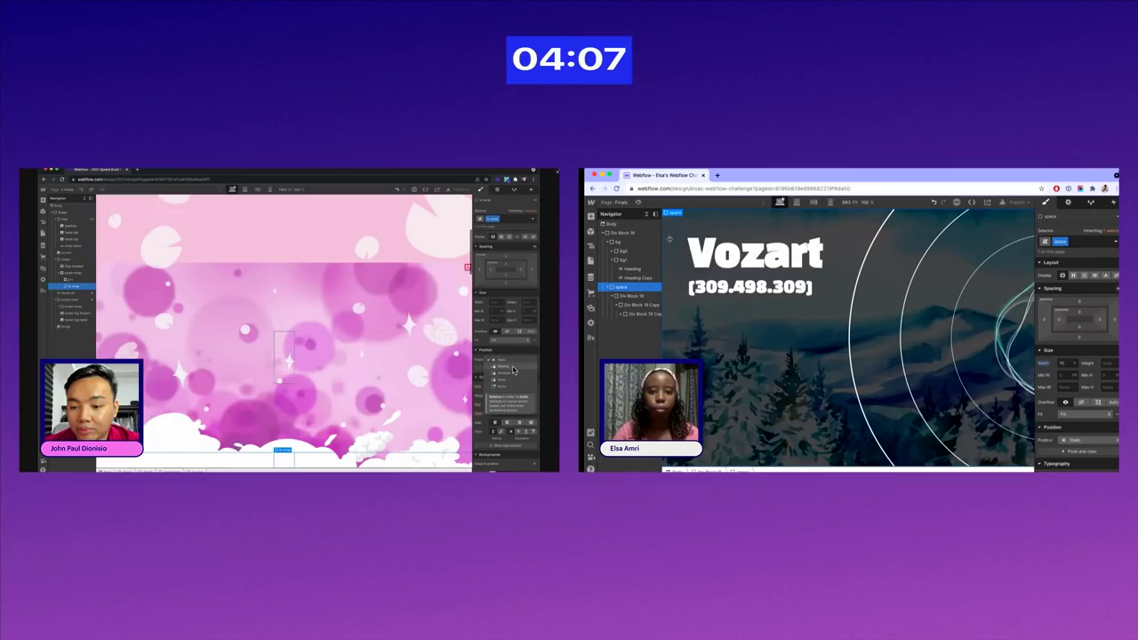
{"action": "left_click", "coordinate": [513, 370]}
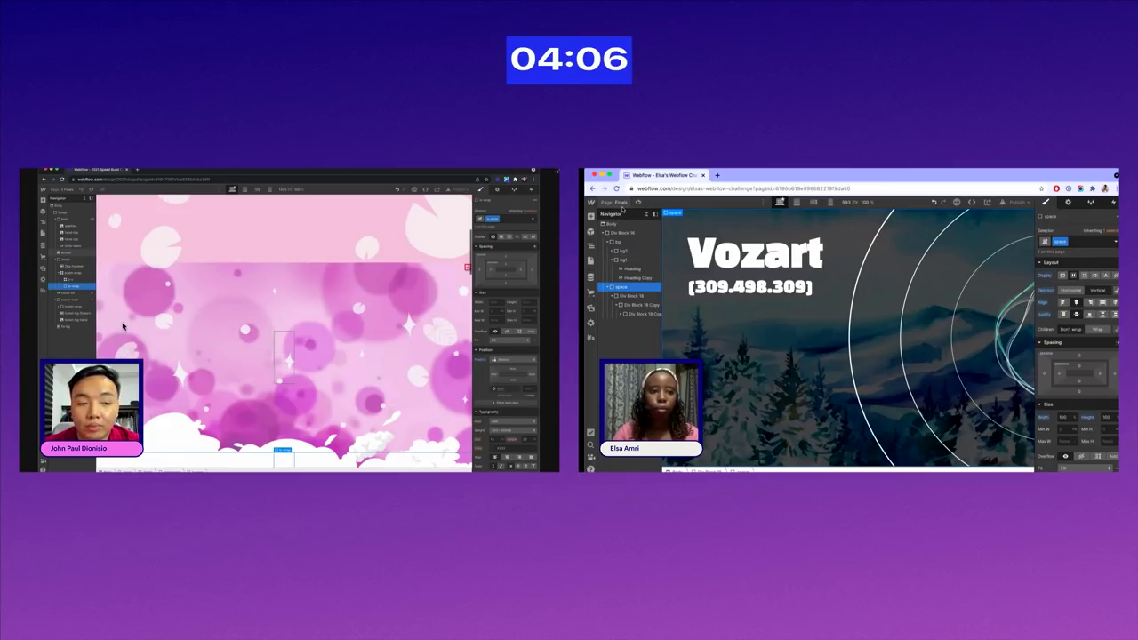
- Open the Semi Finals page of the planet project and add a Lottie animation inside lo-wrap in the locket project
{"action": "left_click", "coordinate": [626, 270]}
{"action": "key", "text": "super+e"}
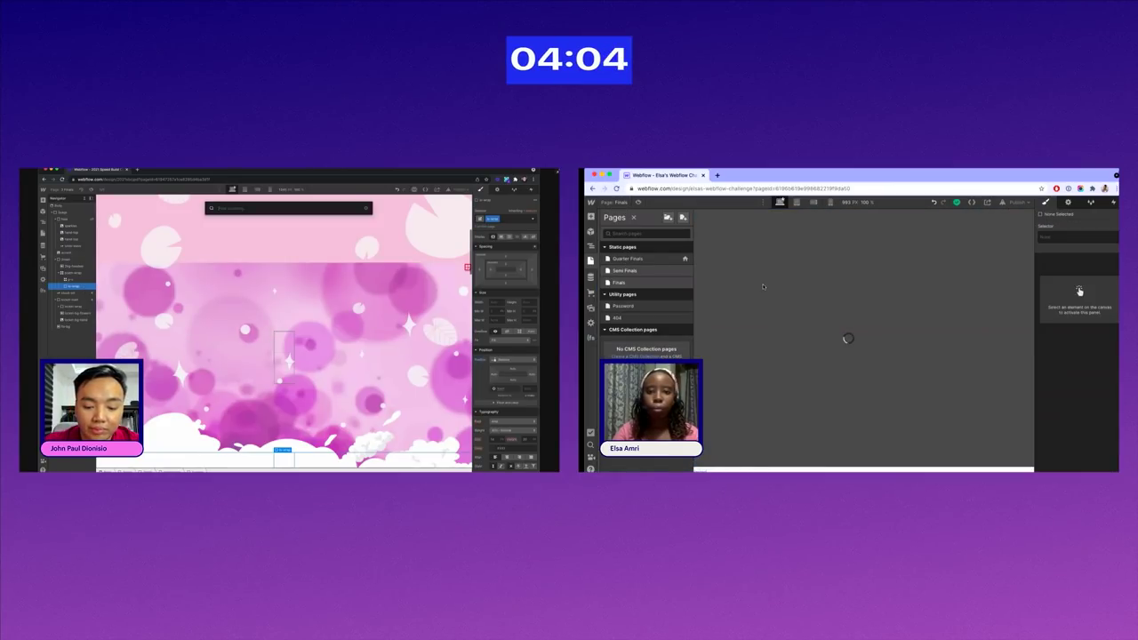
{"action": "type", "text": "lott"}
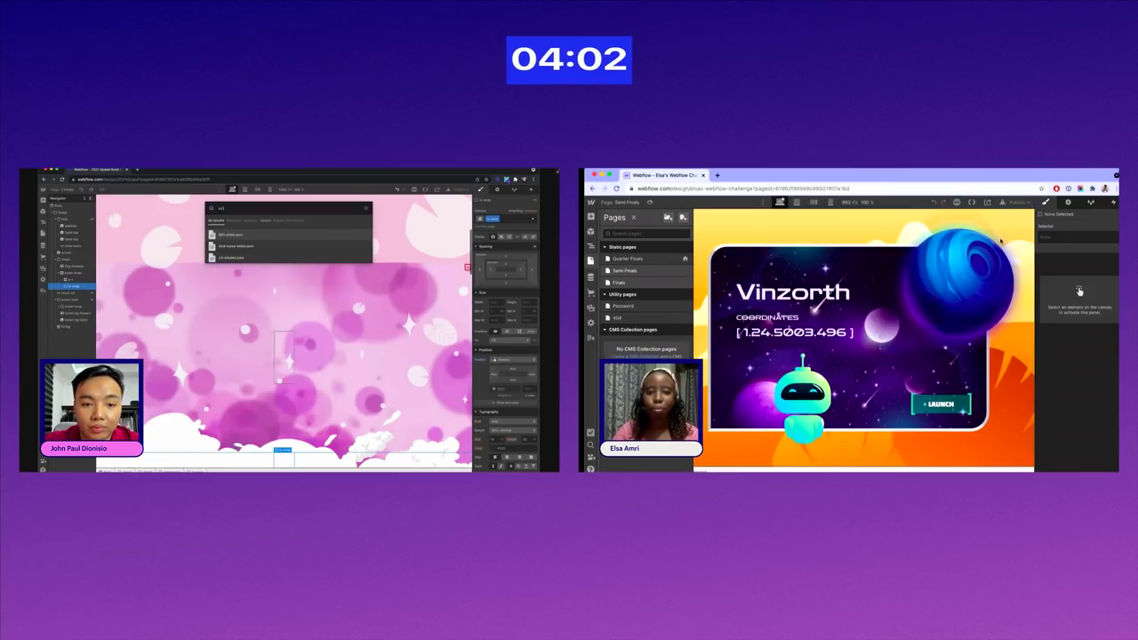
{"action": "key", "text": "Return"}
{"action": "left_click_drag", "start_coordinate": [344, 359], "coordinate": [155, 353]}
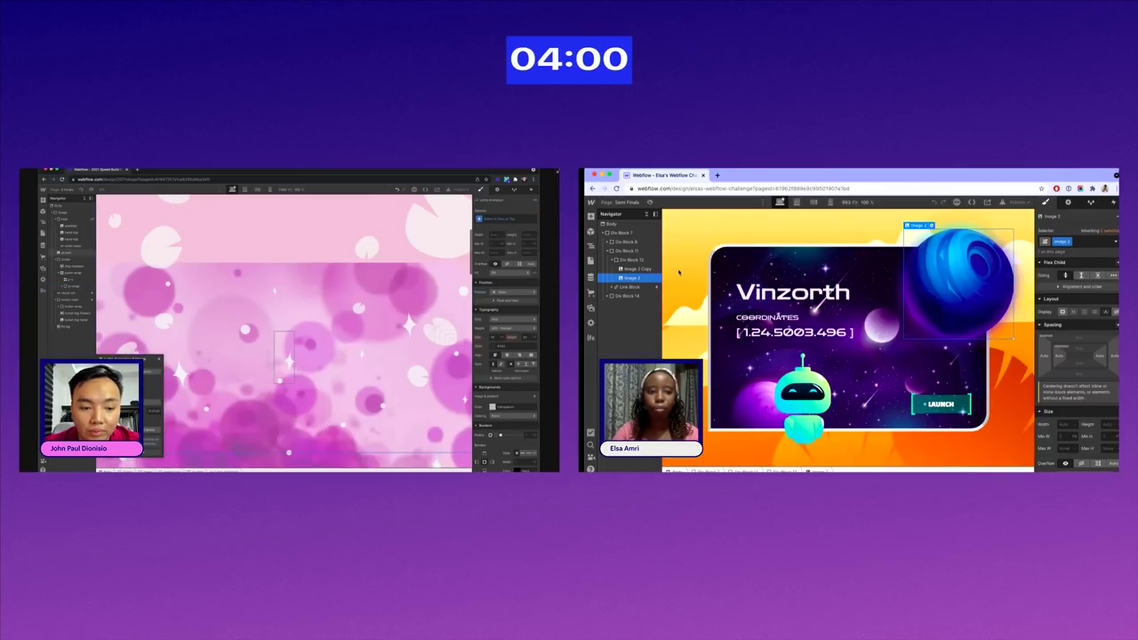
- Copy Div Block 12 with the blue planet images from the Semi Finals page and return to the Finals page
{"action": "left_click", "coordinate": [632, 260]}
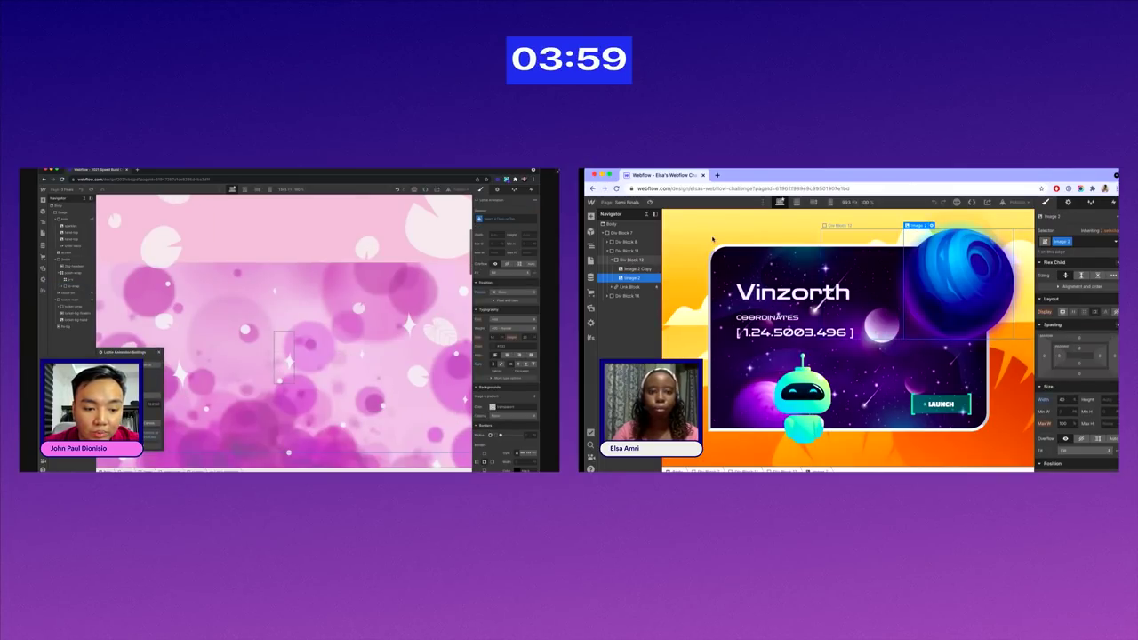
{"action": "left_click", "coordinate": [155, 353]}
{"action": "left_click", "coordinate": [621, 202]}
{"action": "scroll", "coordinate": [172, 328], "scroll_direction": "down", "scroll_amount": 3}
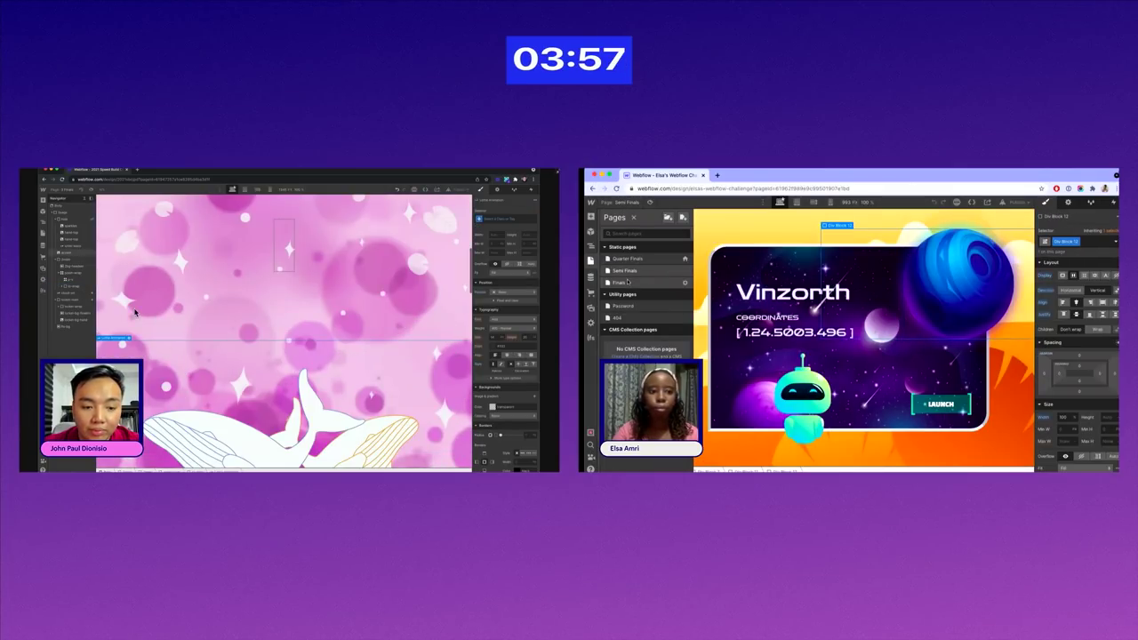
- Add a second Lottie animation inside lo-wrap
{"action": "left_click", "coordinate": [77, 288]}
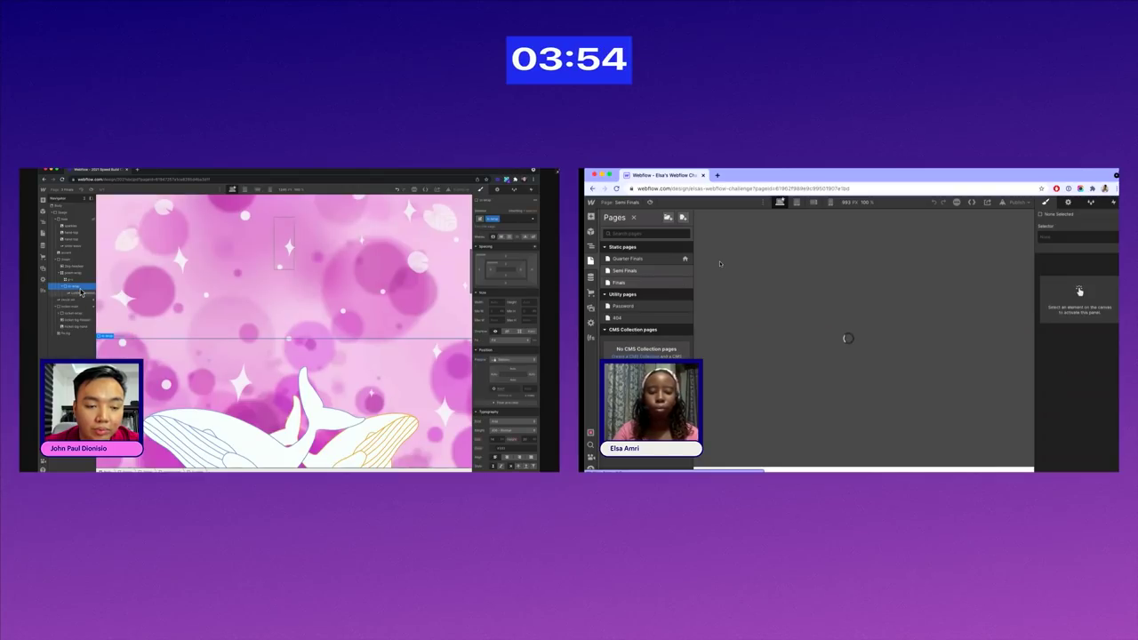
{"action": "key", "text": "super+e"}
{"action": "type", "text": "831"}
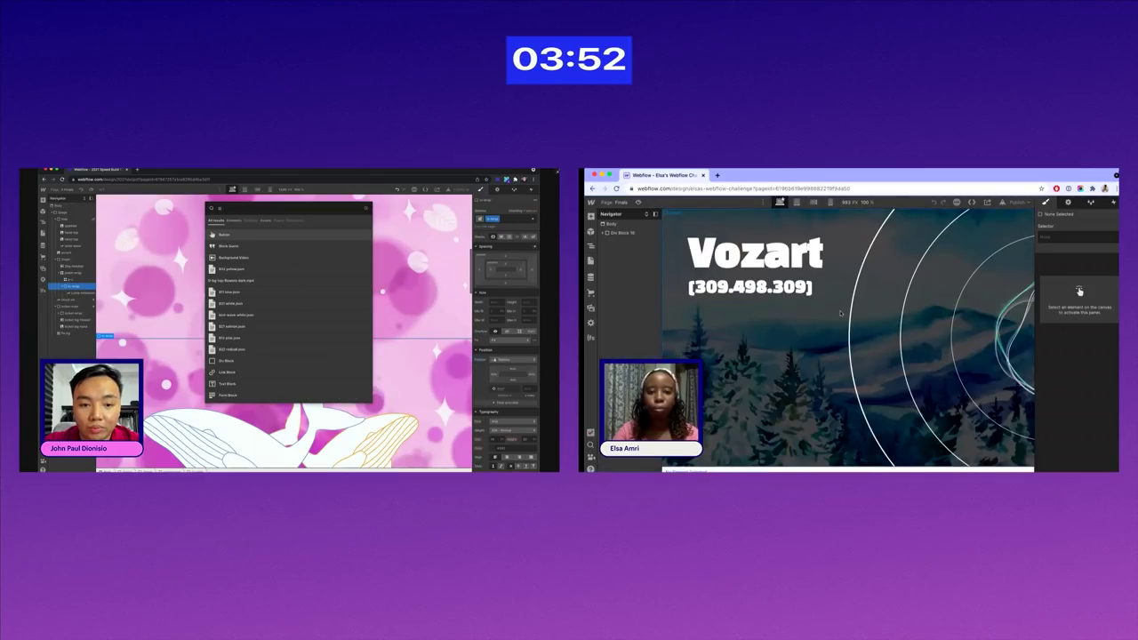
{"action": "key", "text": "Return"}
{"action": "scroll", "coordinate": [307, 305], "scroll_direction": "down", "scroll_amount": 3}
- Give the second Lottie animation the class b with absolute position, and paste the copied Div Block 12 into Div Block 18
{"action": "left_click", "coordinate": [820, 218]}
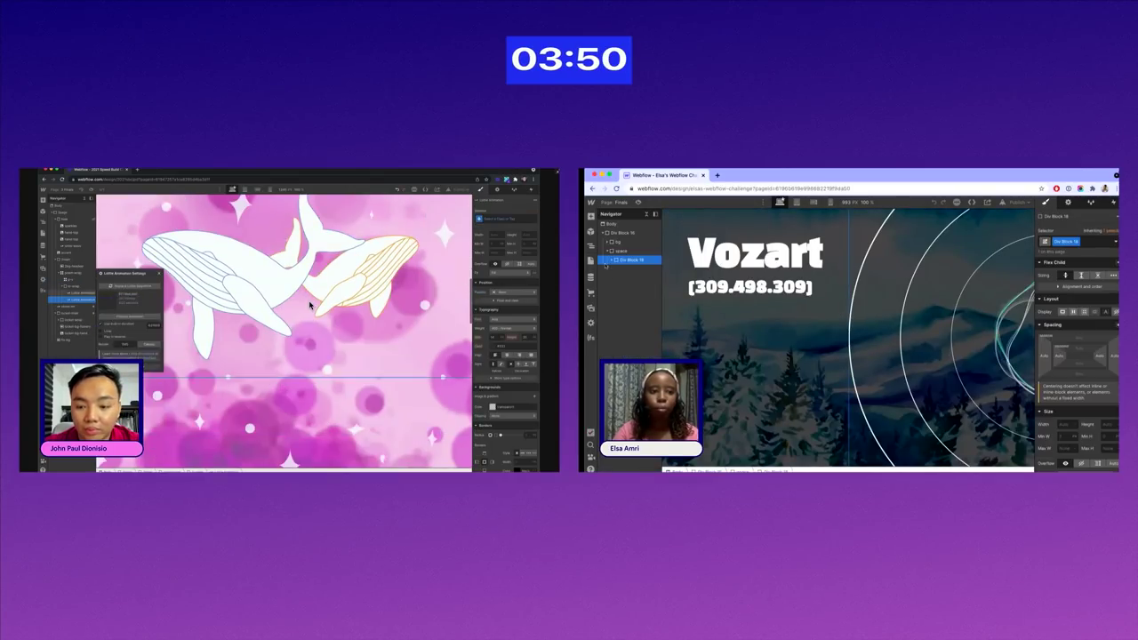
{"action": "type", "text": "b"}
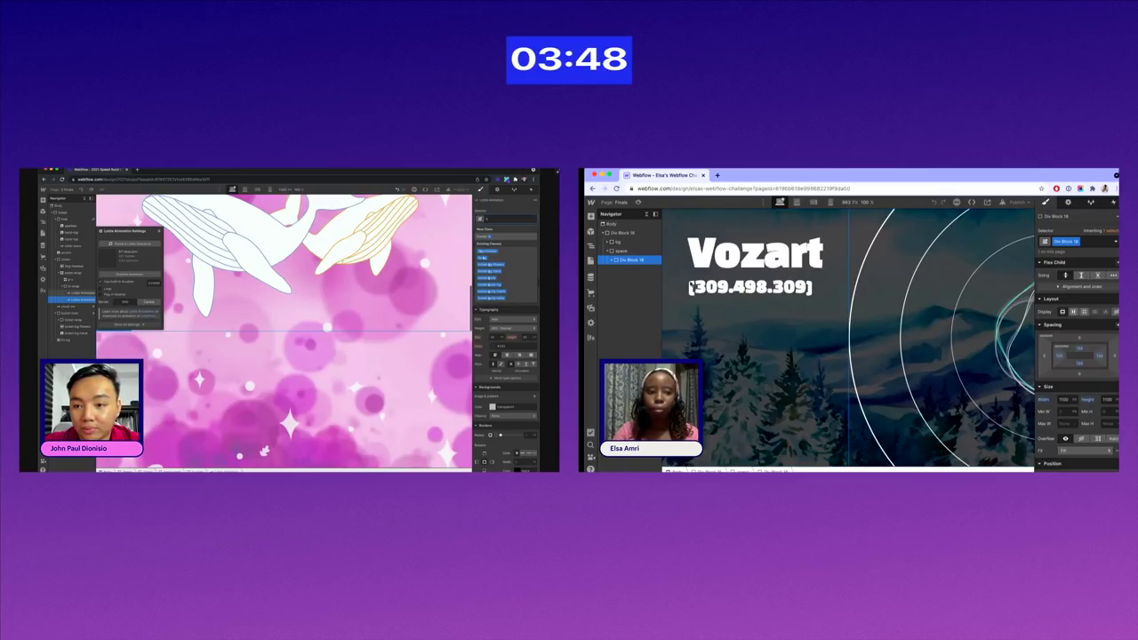
{"action": "key", "text": "Return"}
{"action": "left_click", "coordinate": [611, 259]}
{"action": "left_click", "coordinate": [513, 293]}
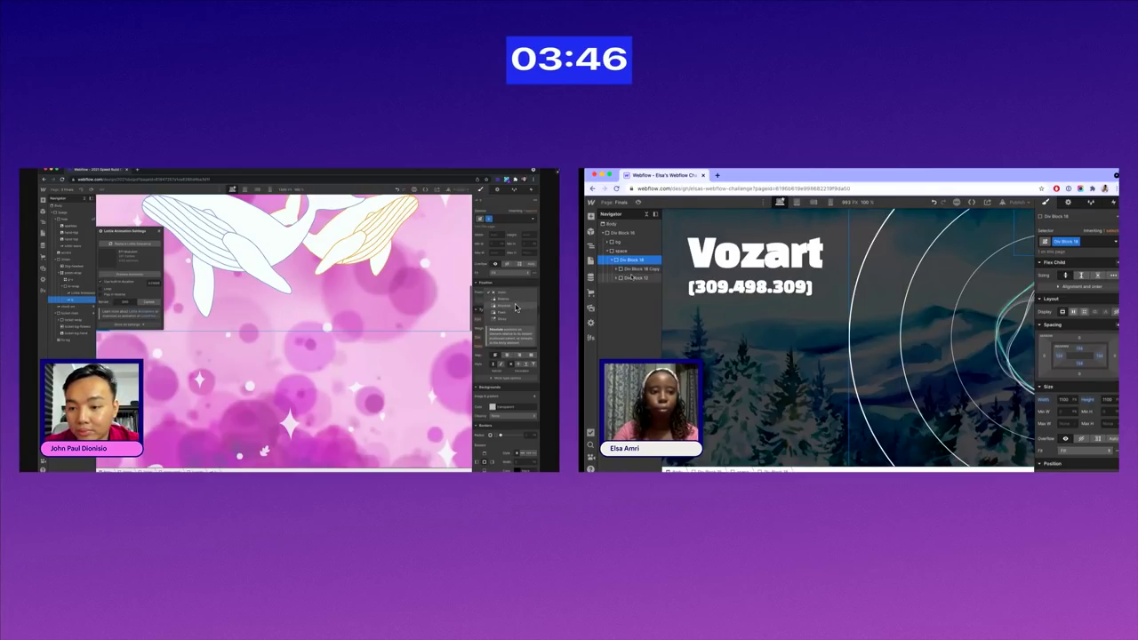
{"action": "left_click", "coordinate": [630, 278]}
{"action": "left_click", "coordinate": [515, 307]}
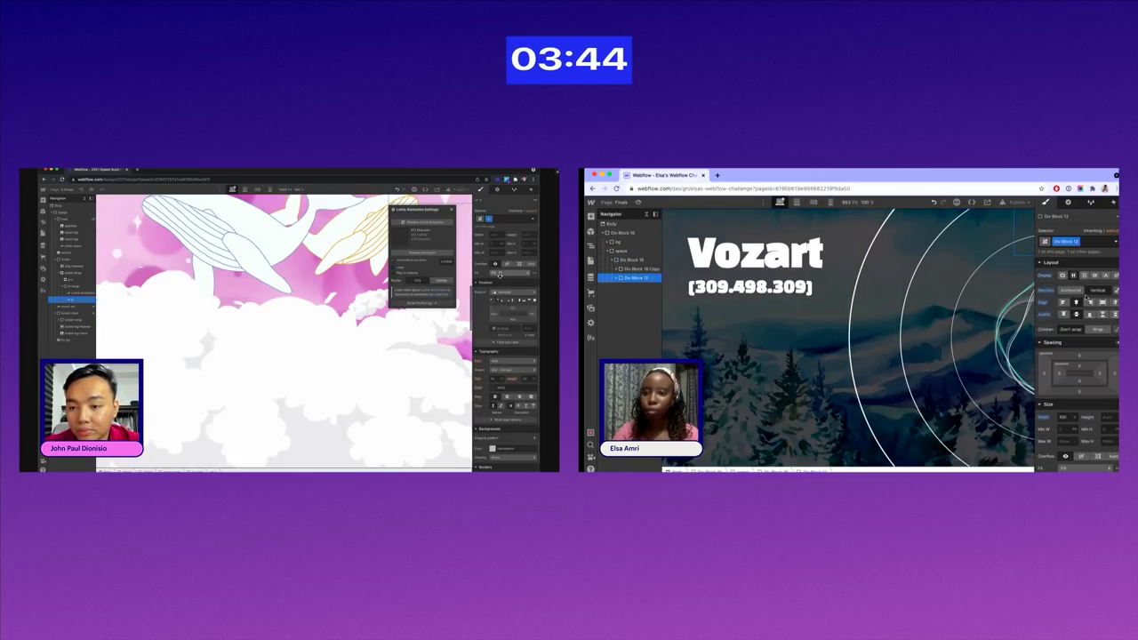
{"action": "scroll", "coordinate": [499, 274], "scroll_direction": "up", "scroll_amount": 3}
{"action": "scroll", "coordinate": [1085, 297], "scroll_direction": "down", "scroll_amount": 1}
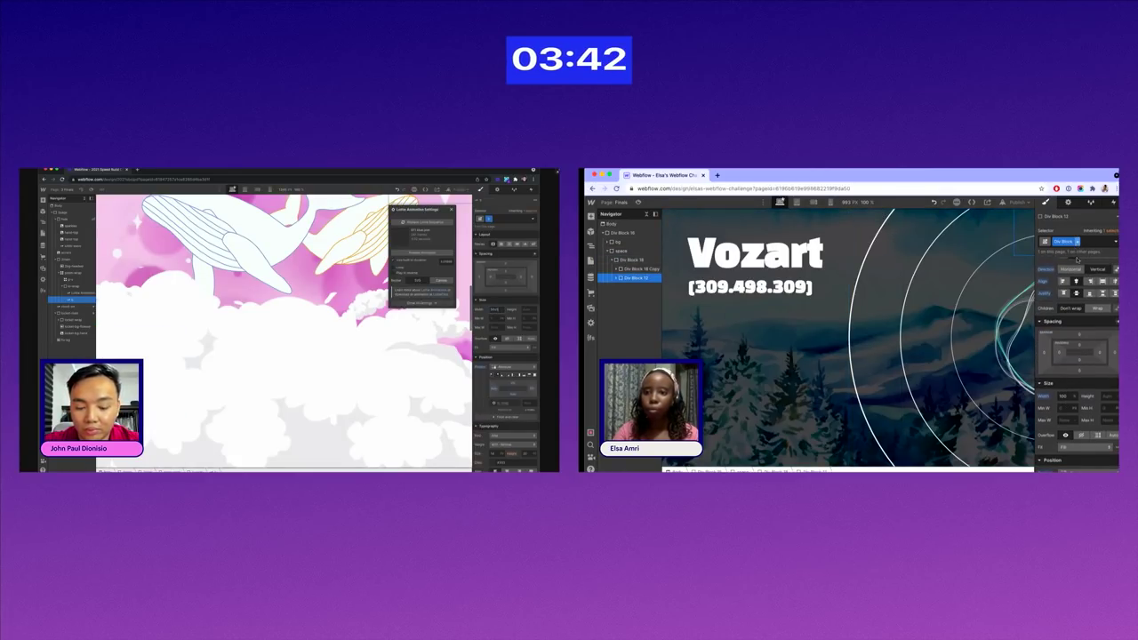
- Duplicate the class of the pasted Div Block 12 and name the duplicate planet
{"action": "left_click", "coordinate": [1076, 241]}
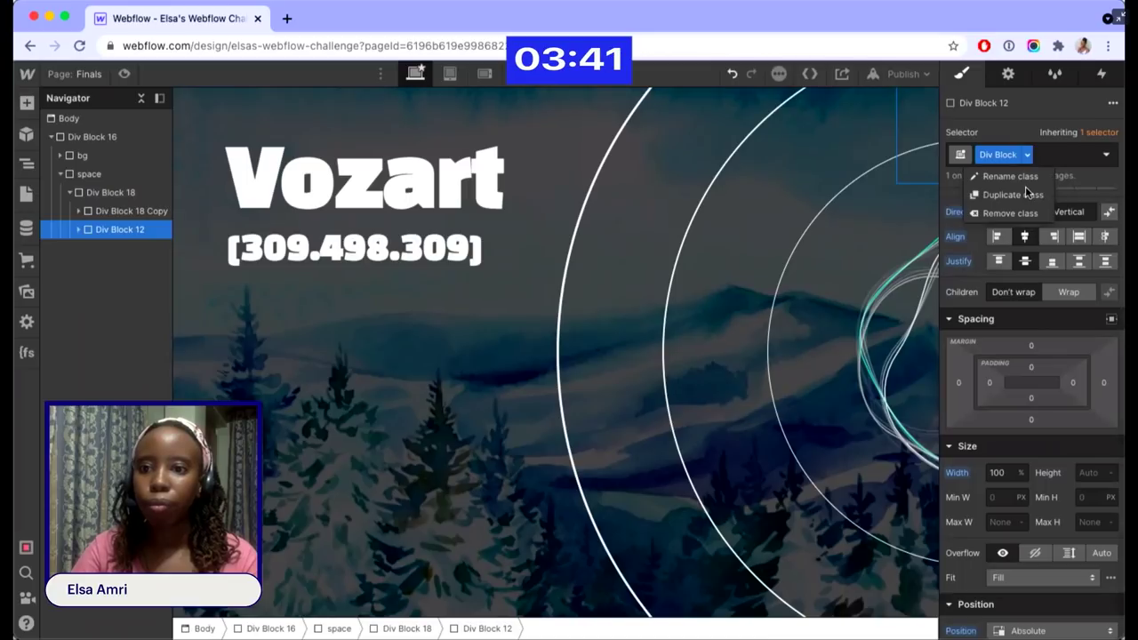
{"action": "left_click", "coordinate": [1076, 260]}
{"action": "type", "text": "pl"}
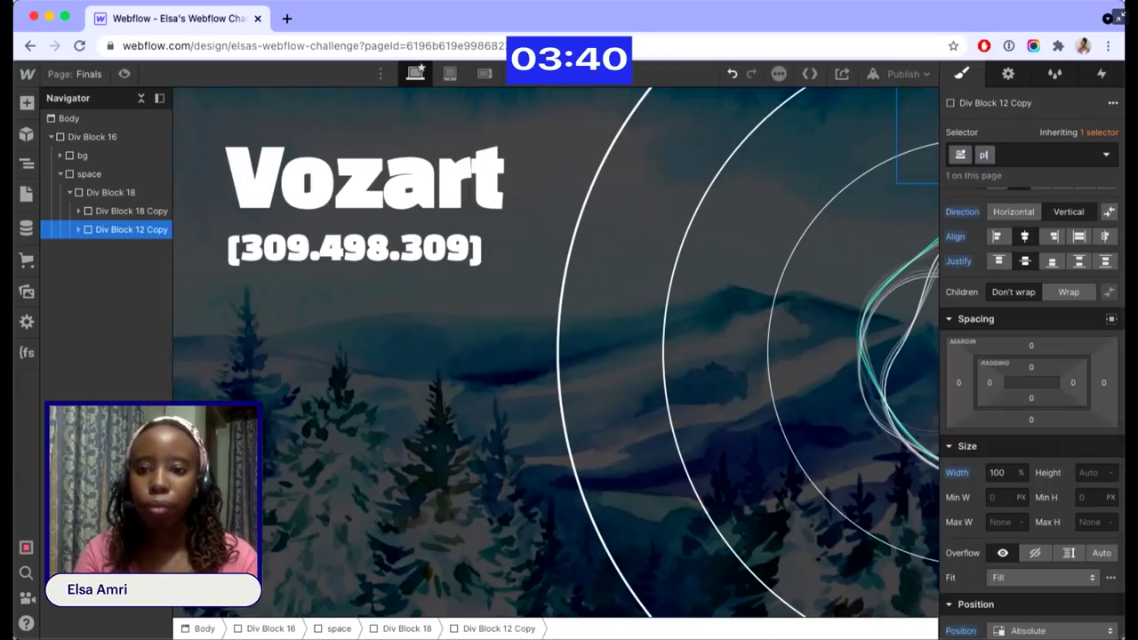
{"action": "type", "text": "anet"}
{"action": "key", "text": "Return"}
- Anchor the absolute planet block to the right with top and bottom offsets of 0% and a right offset of 50%
{"action": "scroll", "coordinate": [1029, 488], "scroll_direction": "down", "scroll_amount": 2}
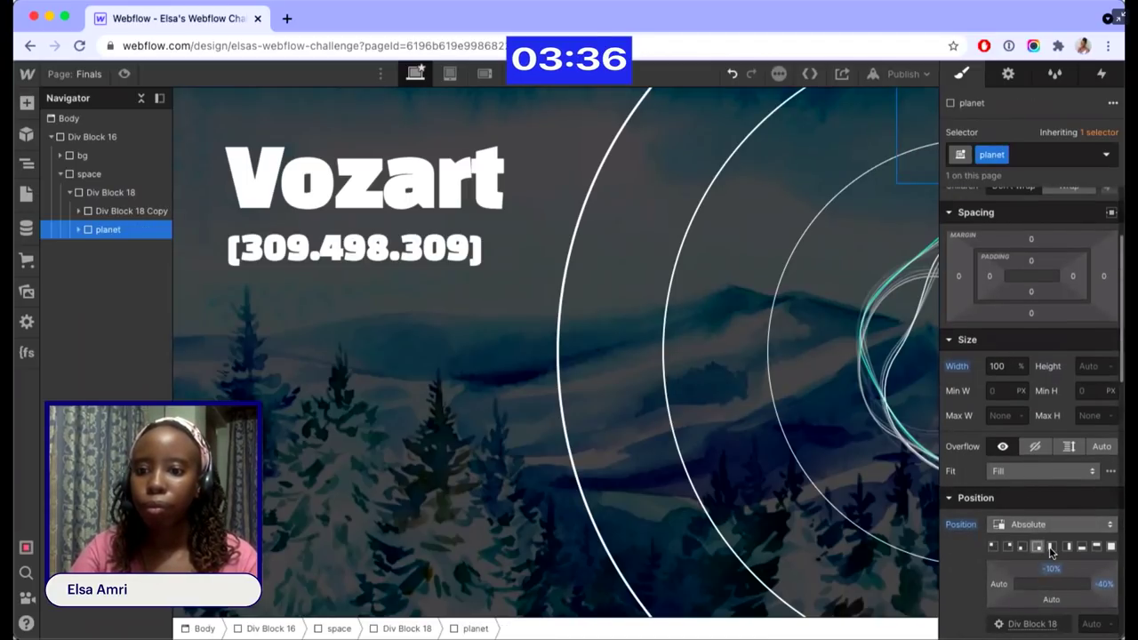
{"action": "left_click", "coordinate": [1105, 582]}
{"action": "key", "text": "Return"}
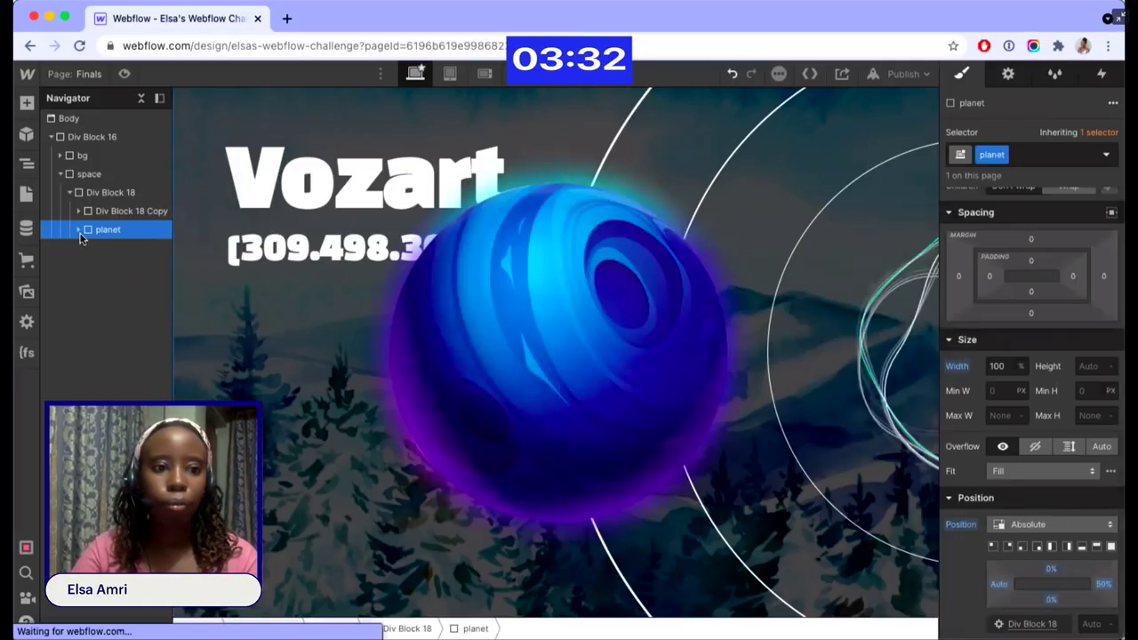
- Duplicate the Image 2 class inside planet as new and set its width to 20%
{"action": "left_click", "coordinate": [78, 229]}
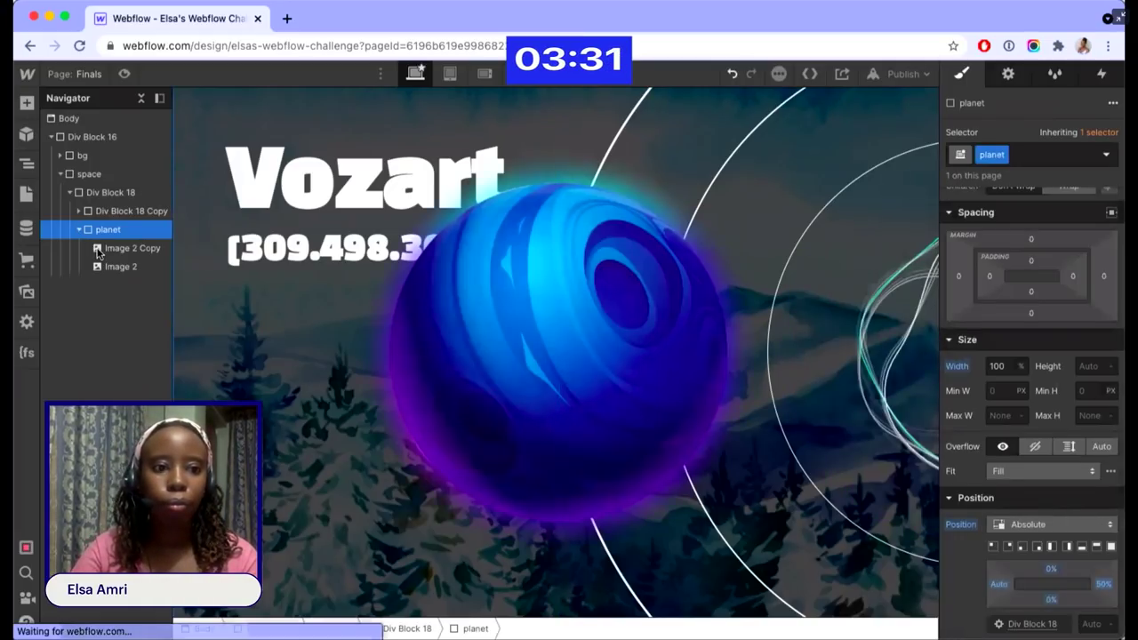
{"action": "left_click", "coordinate": [1007, 156]}
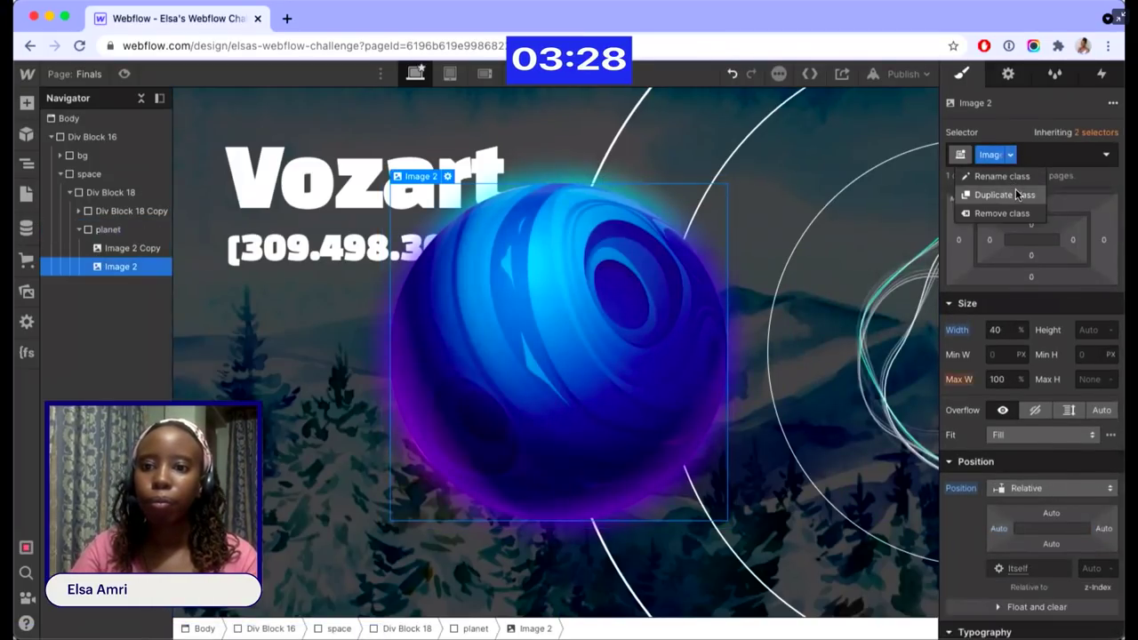
{"action": "left_click", "coordinate": [1018, 195]}
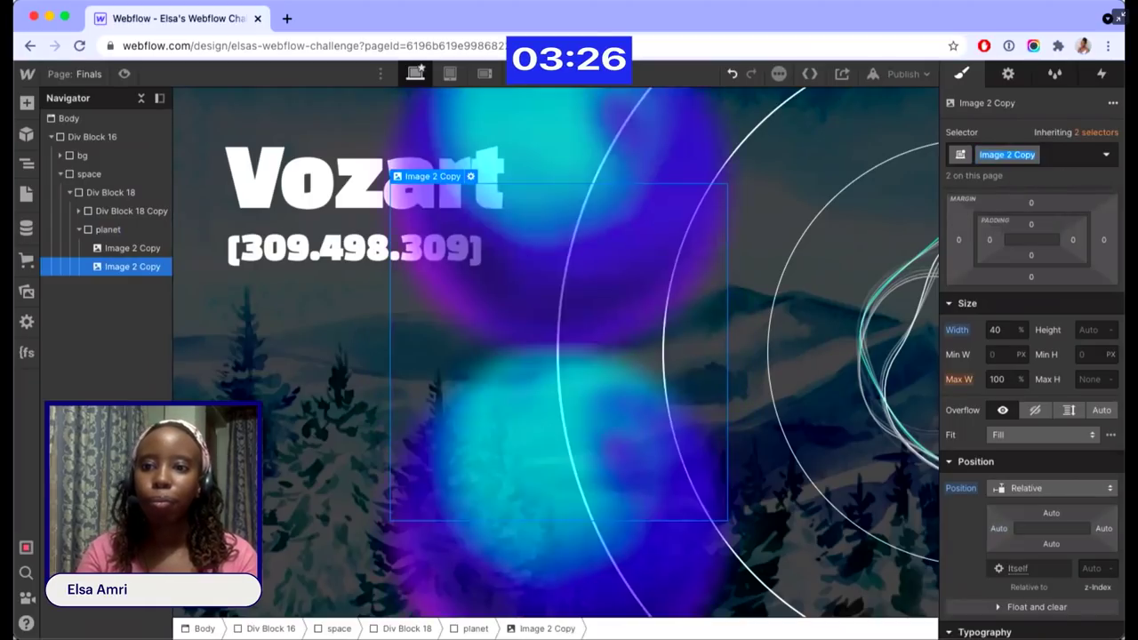
{"action": "type", "text": "new"}
{"action": "key", "text": "Return"}
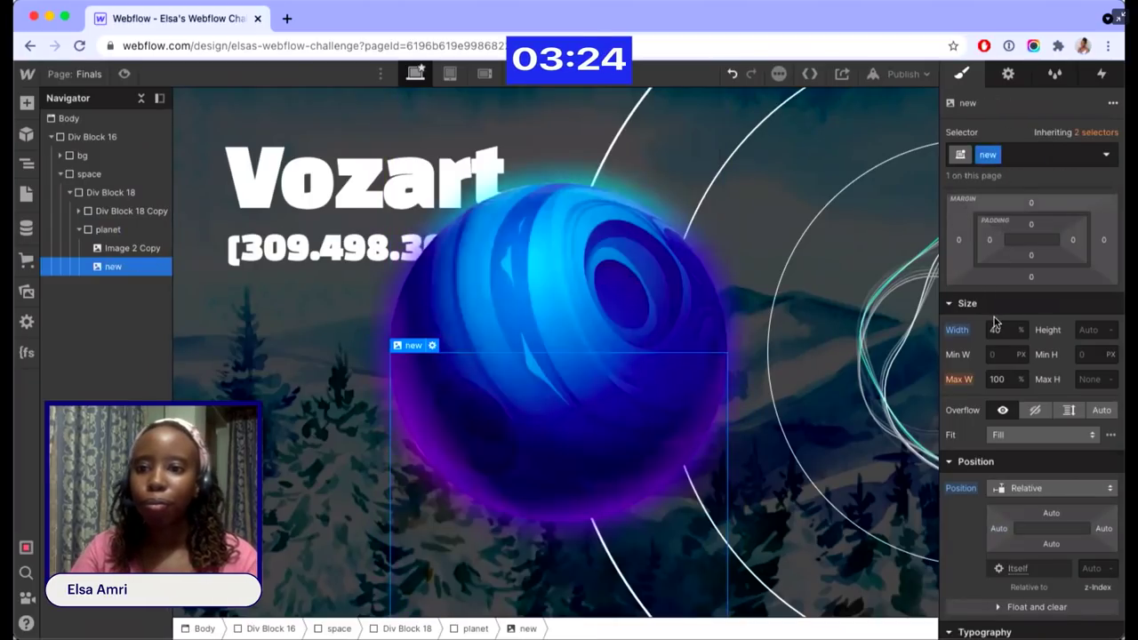
{"action": "type", "text": "20"}
{"action": "key", "text": "Return"}
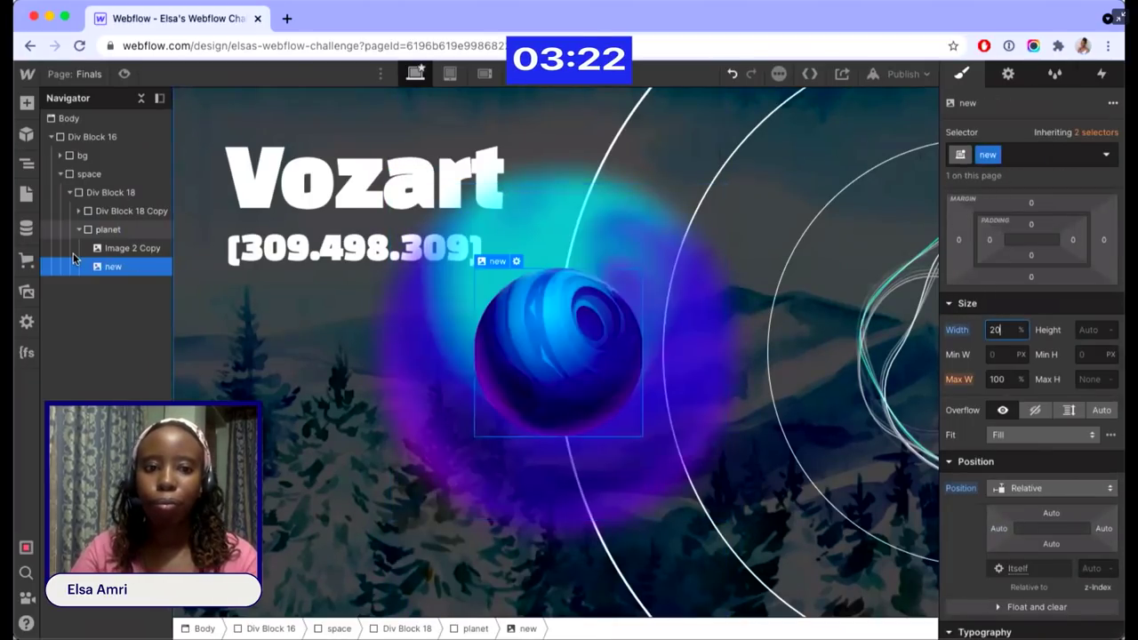
- Duplicate the class of the blurred glow image as new2 and set its width to 22%
{"action": "left_click", "coordinate": [100, 249]}
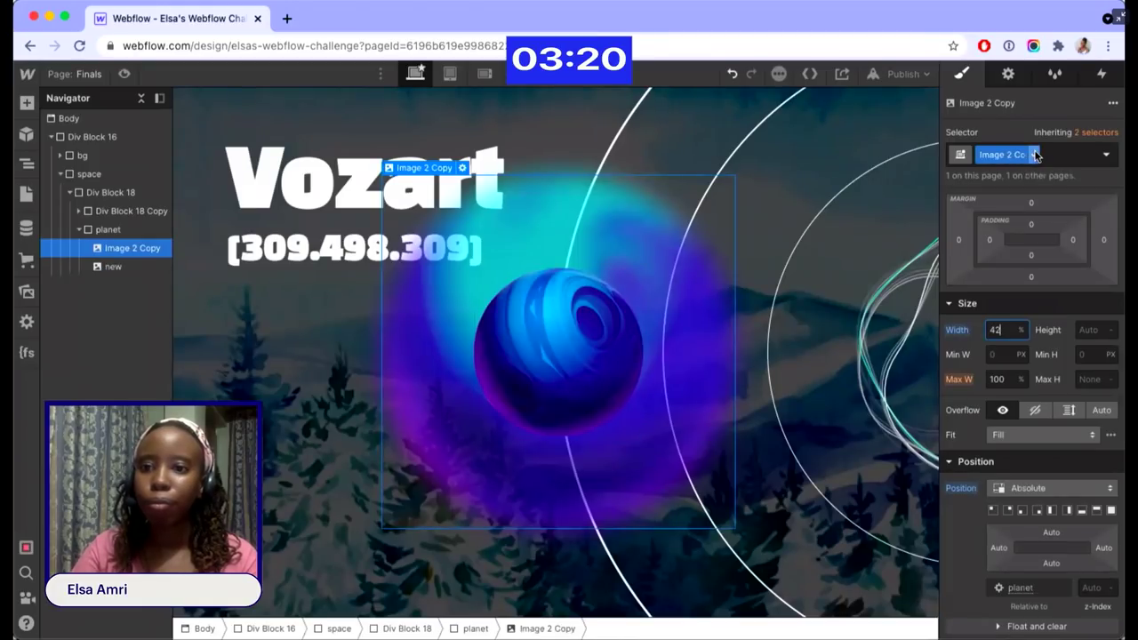
{"action": "left_click", "coordinate": [1035, 154]}
{"action": "left_click", "coordinate": [1015, 194]}
{"action": "type", "text": "new2"}
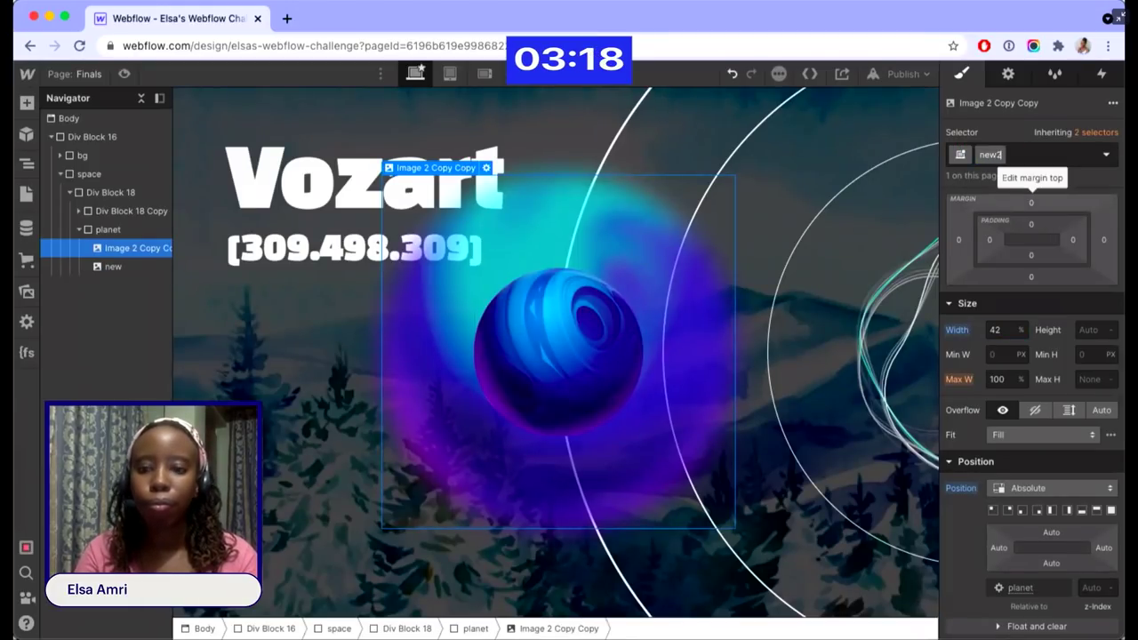
{"action": "left_click", "coordinate": [996, 330]}
{"action": "type", "text": "22"}
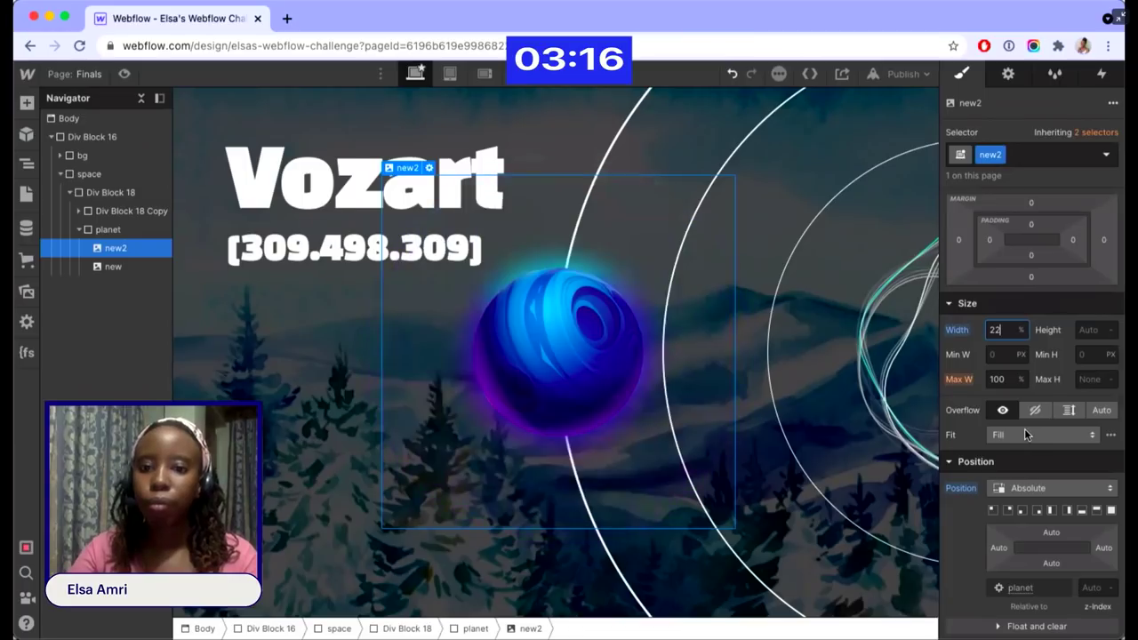
- Set the opacity of the new2 glow image to 25%
{"action": "scroll", "coordinate": [1024, 428], "scroll_direction": "down", "scroll_amount": 8}
{"action": "left_click", "coordinate": [1084, 609]}
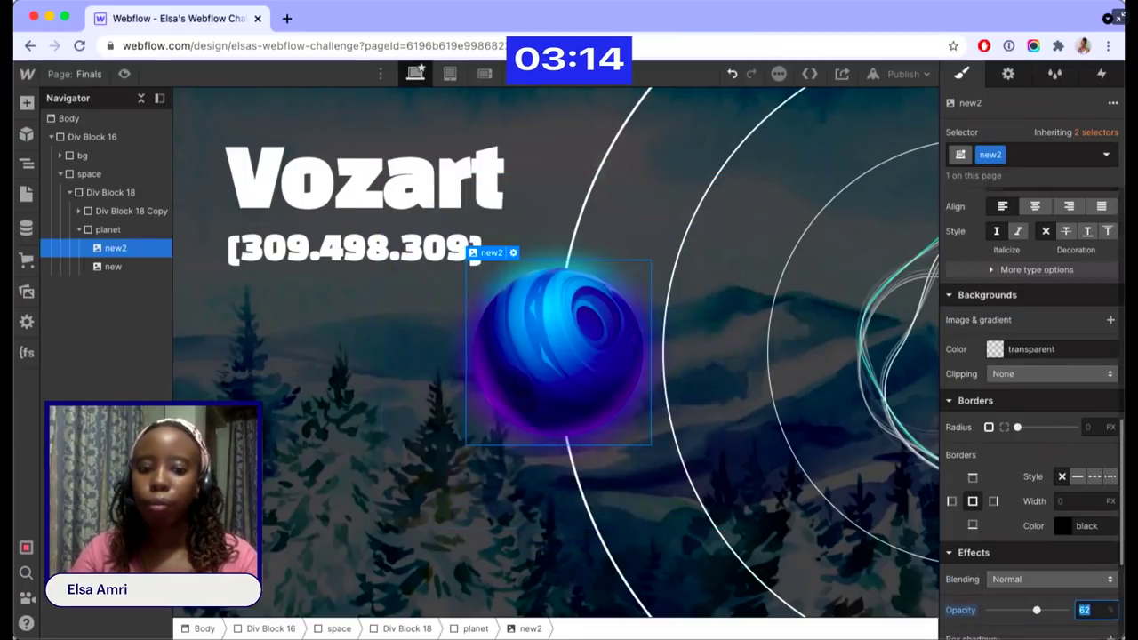
{"action": "type", "text": "25"}
{"action": "key", "text": "Return"}
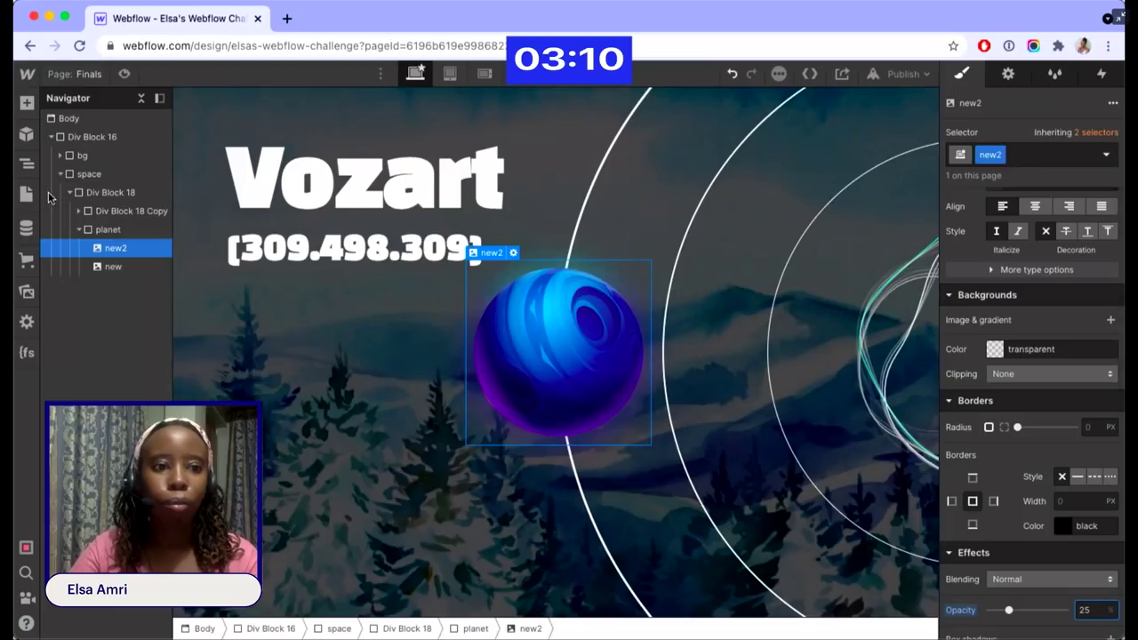
- Copy the forest window scene's div block from the Quarter Finals page and go back to the Finals page
{"action": "left_click", "coordinate": [99, 196]}
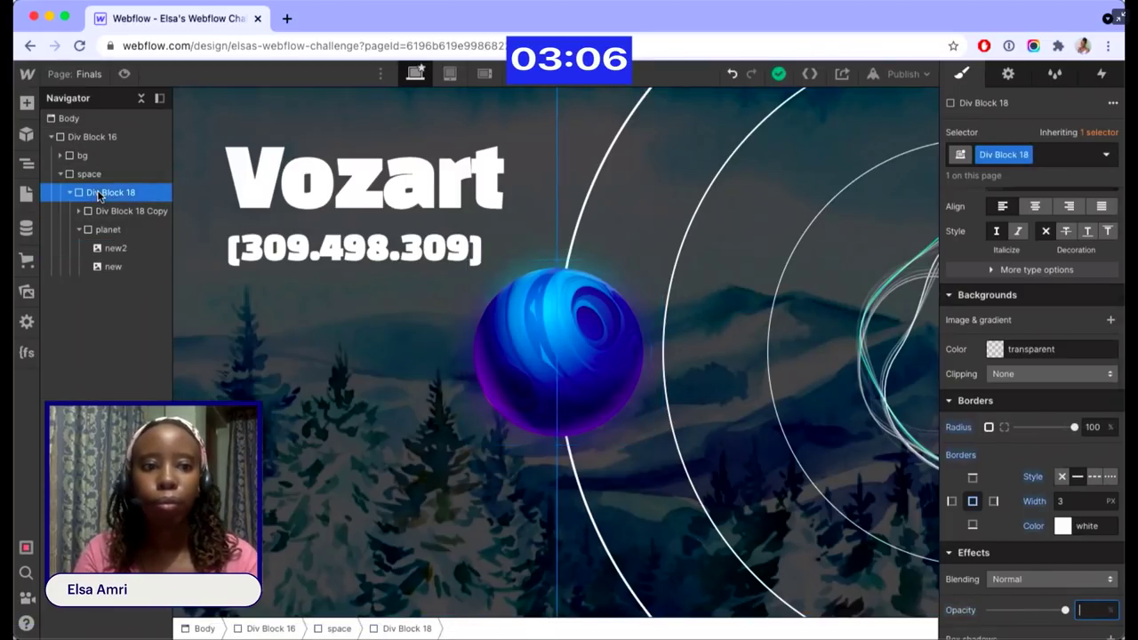
{"action": "left_click", "coordinate": [78, 74]}
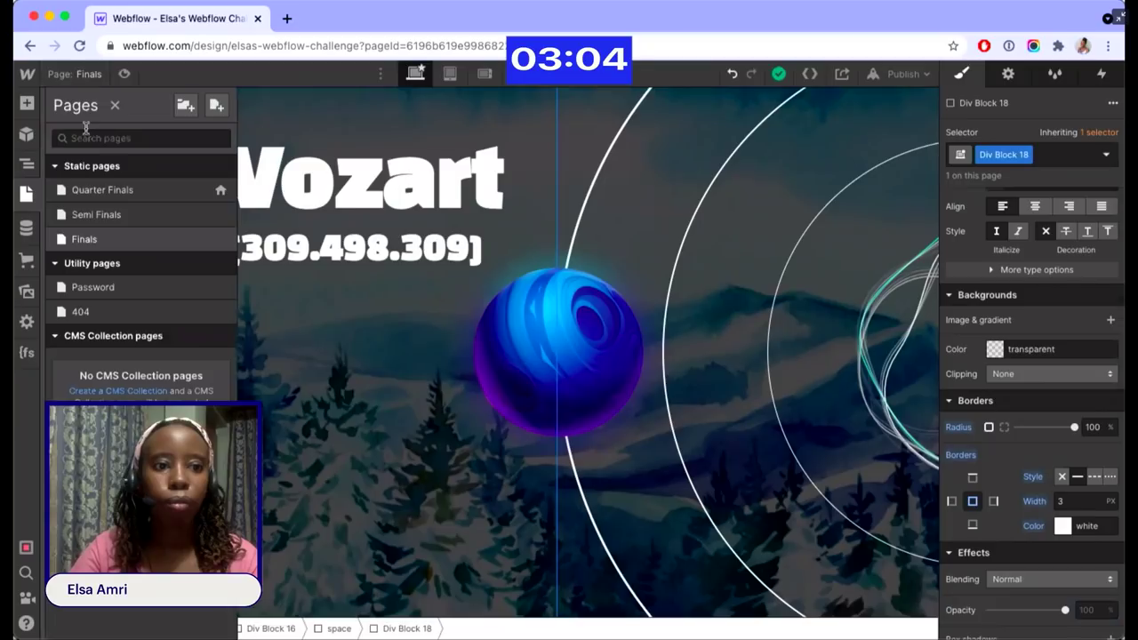
{"action": "left_click", "coordinate": [100, 190]}
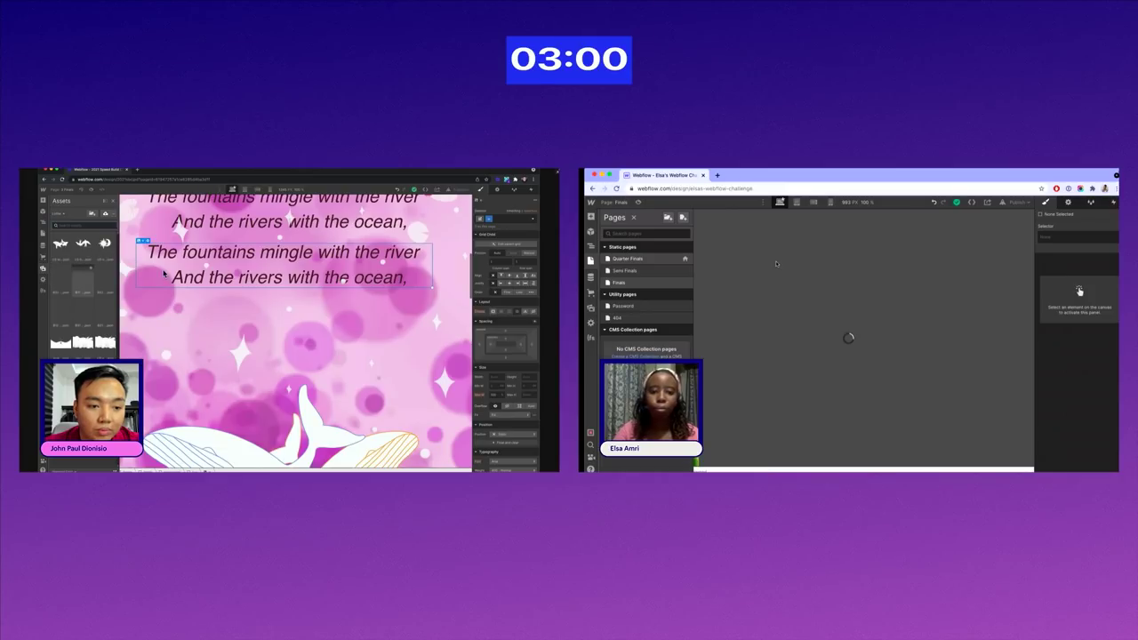
{"action": "left_click", "coordinate": [105, 215]}
{"action": "left_click", "coordinate": [624, 202]}
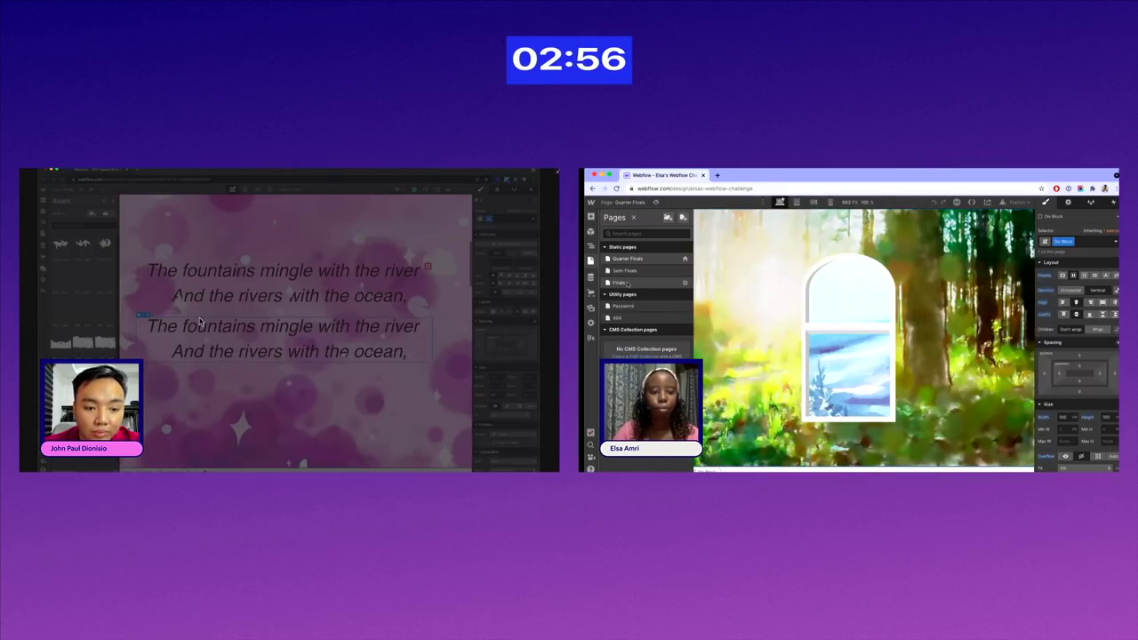
{"action": "left_click", "coordinate": [627, 282]}
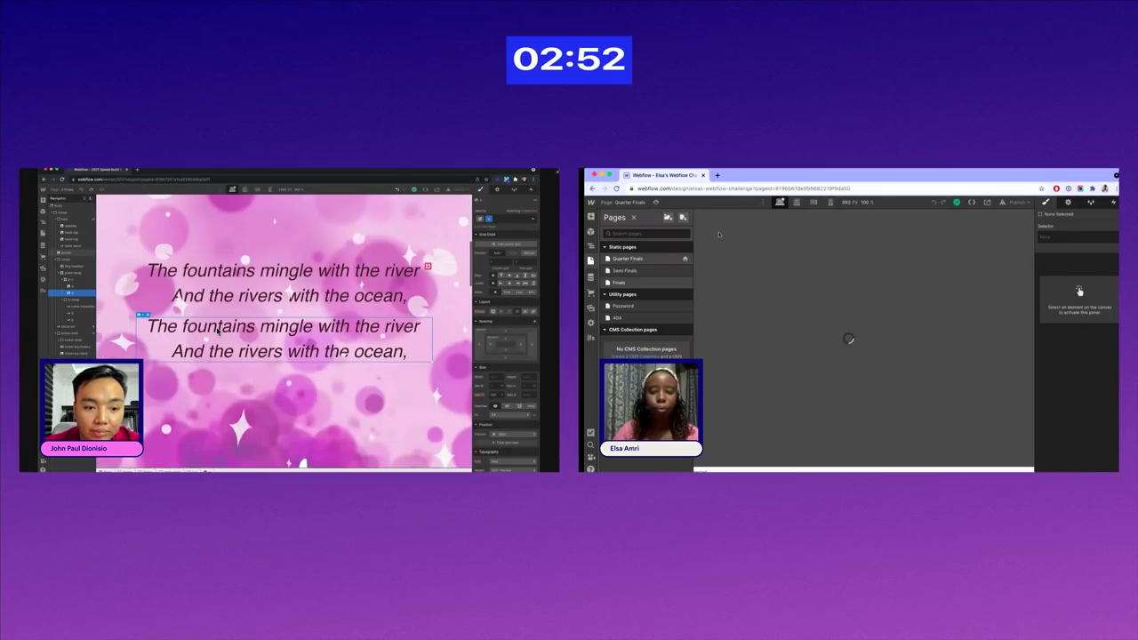
- Paste the copied forest window div block into the Body of the Finals page and open the locket project's assets
{"action": "left_click", "coordinate": [79, 294]}
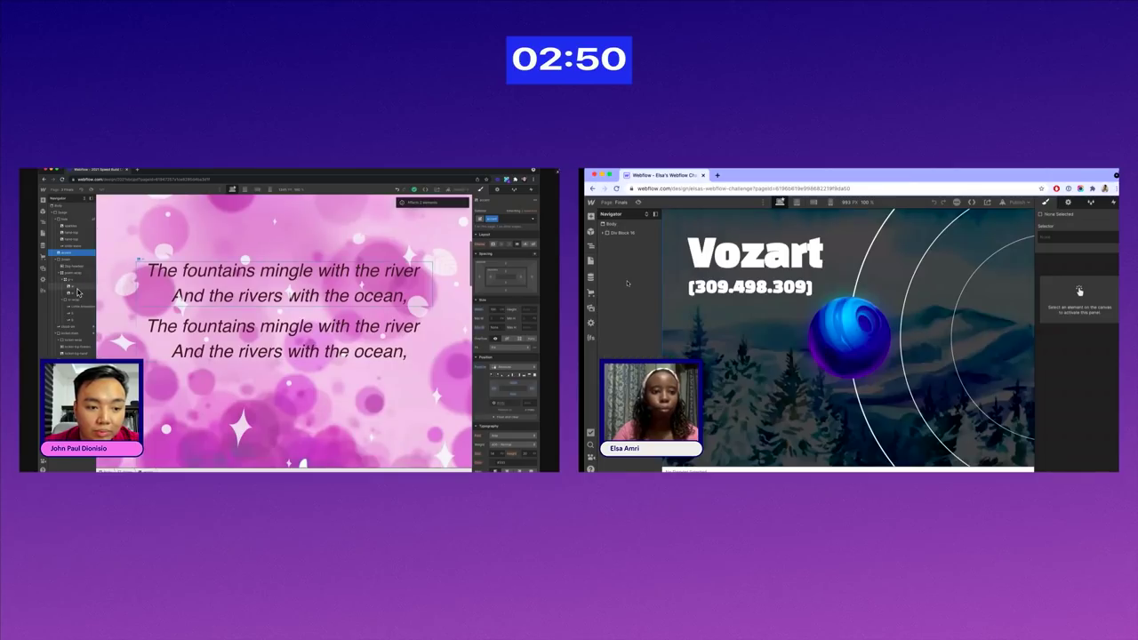
{"action": "left_click", "coordinate": [613, 231]}
{"action": "key", "text": "j"}
{"action": "left_click", "coordinate": [611, 224]}
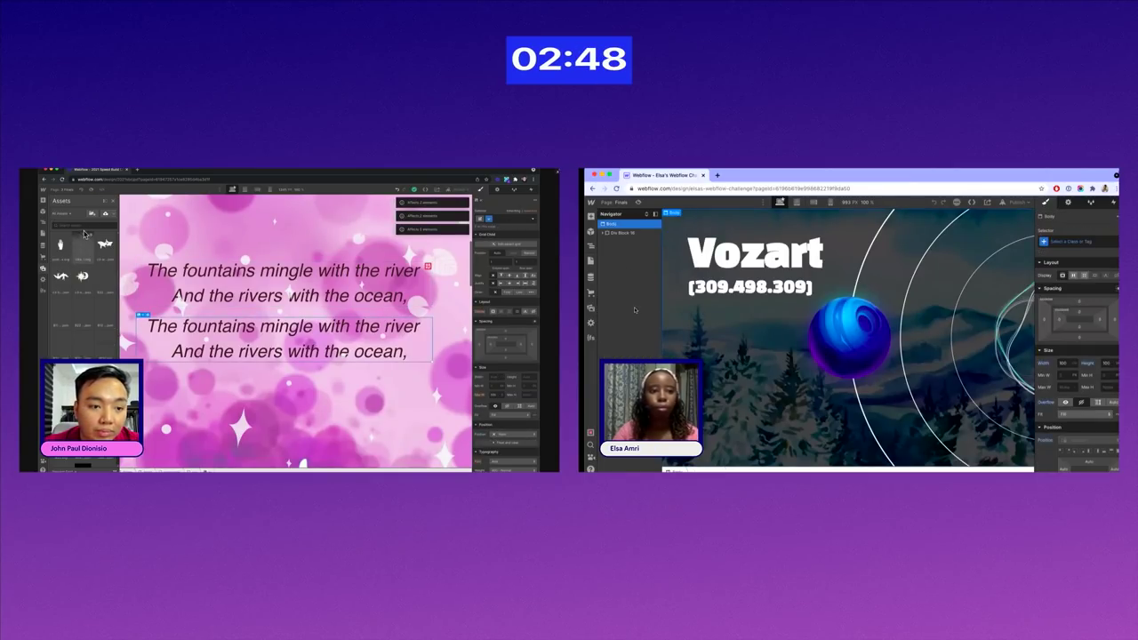
- Replace the second w image in p-v with the "The winds of heaven mix for ever" verse asset and show the element tree
{"action": "left_click", "coordinate": [85, 227]}
{"action": "type", "text": "n12"}
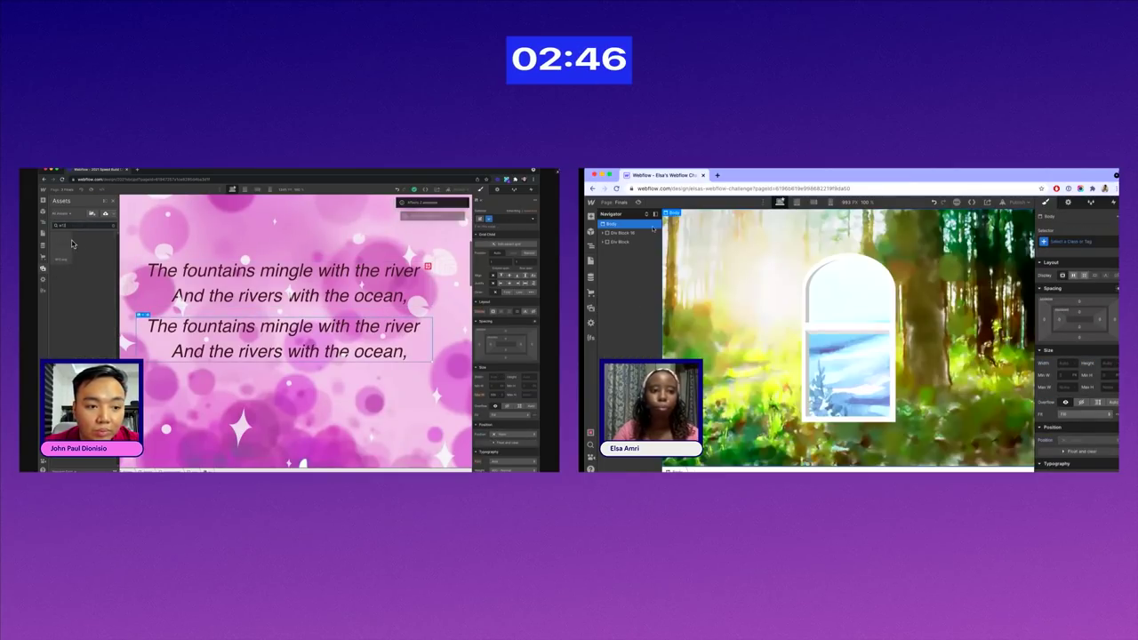
{"action": "left_click", "coordinate": [62, 247]}
{"action": "key", "text": "z"}
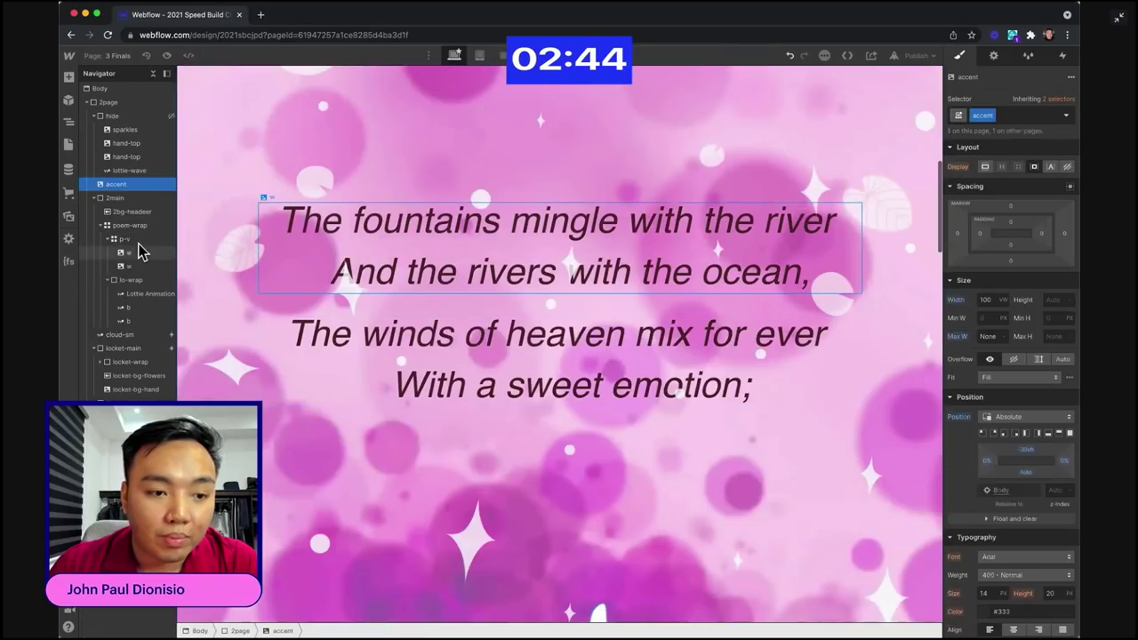
- Duplicate the p-v verse block, move lo-wrap between the two blocks, and duplicate the lower p-v twice more
{"action": "left_click", "coordinate": [129, 240]}
{"action": "key", "text": "super+d"}
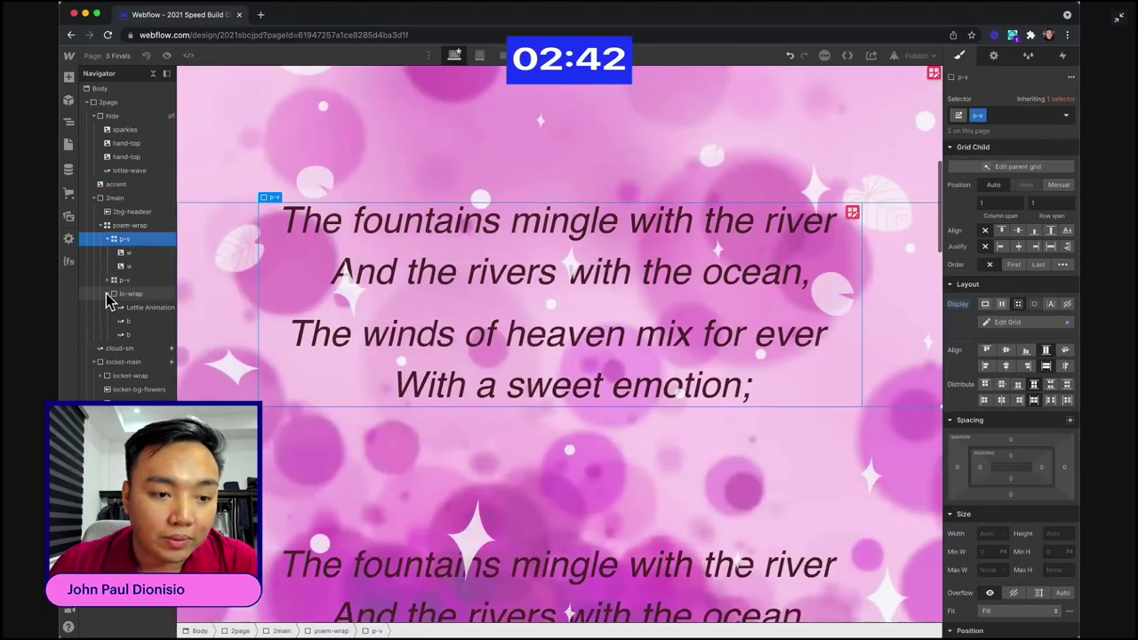
{"action": "left_click_drag", "start_coordinate": [124, 293], "coordinate": [123, 271]}
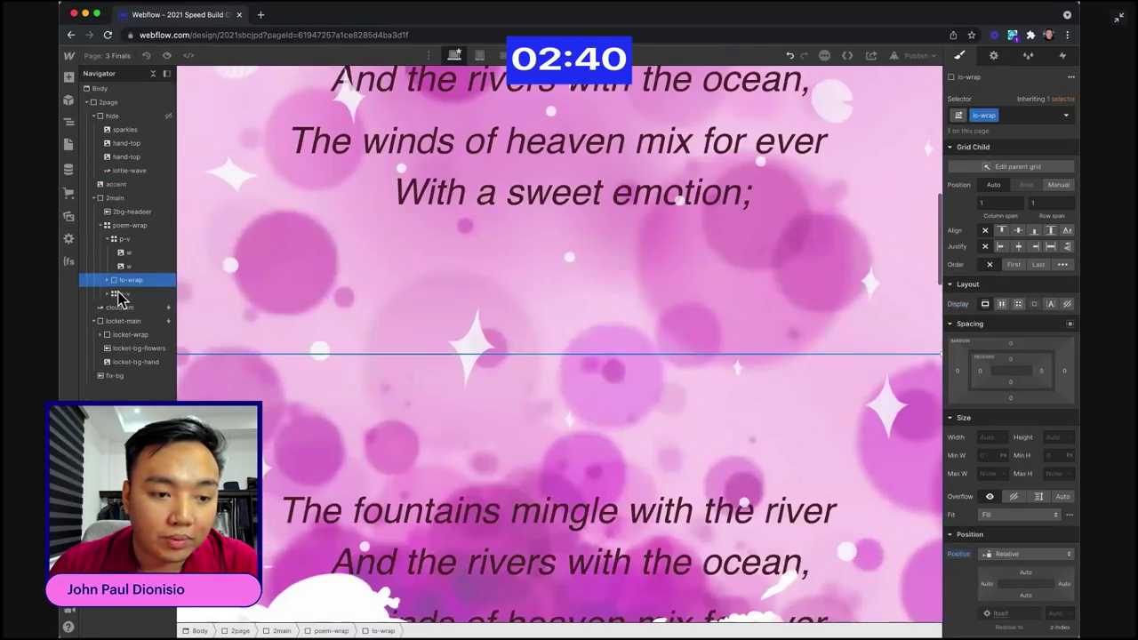
{"action": "left_click", "coordinate": [128, 292]}
{"action": "key", "text": "super+d"}
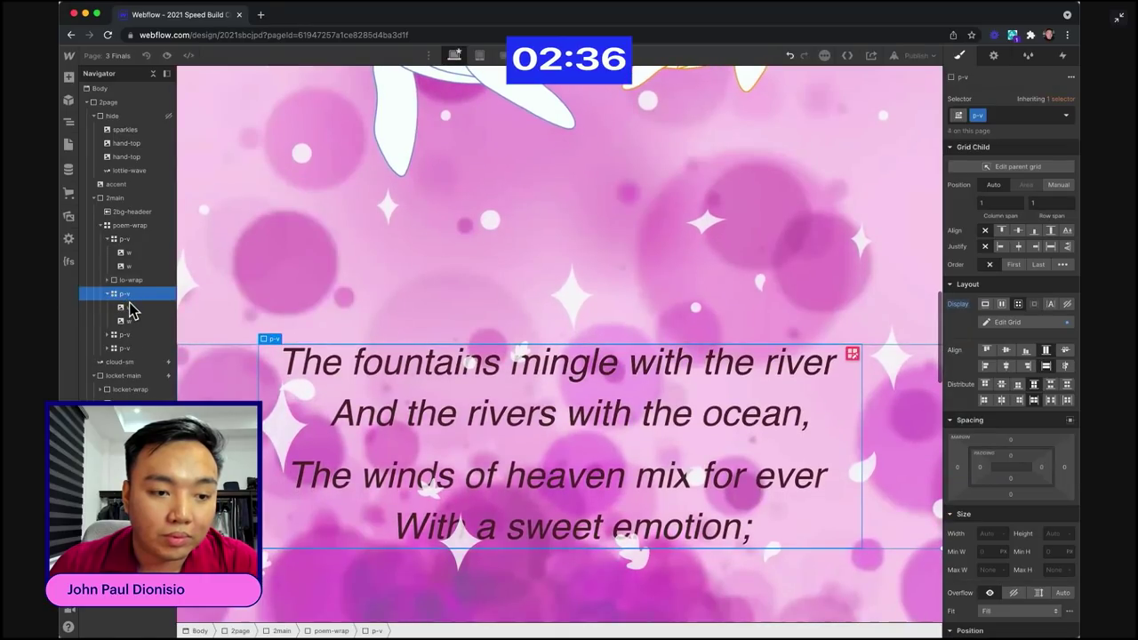
- Replace the first w image in the second p-v block with the W21.svg asset
{"action": "left_click", "coordinate": [129, 308]}
{"action": "key", "text": "j"}
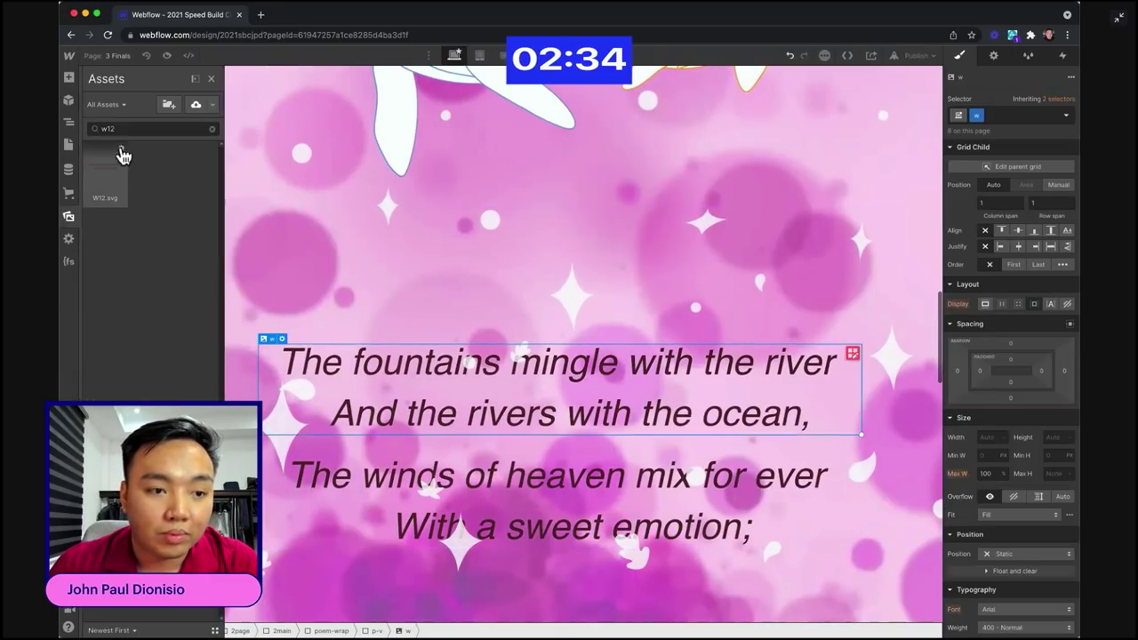
{"action": "left_click", "coordinate": [134, 128]}
{"action": "key", "text": "BackSpace"}
{"action": "key", "text": "BackSpace"}
{"action": "type", "text": "21"}
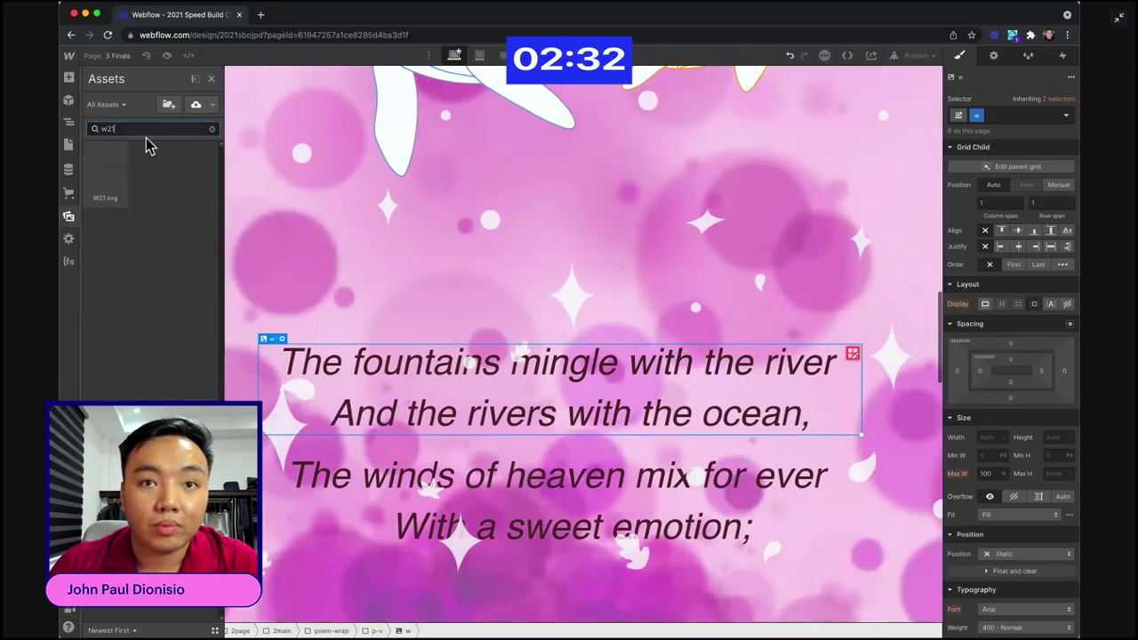
{"action": "left_click", "coordinate": [105, 191]}
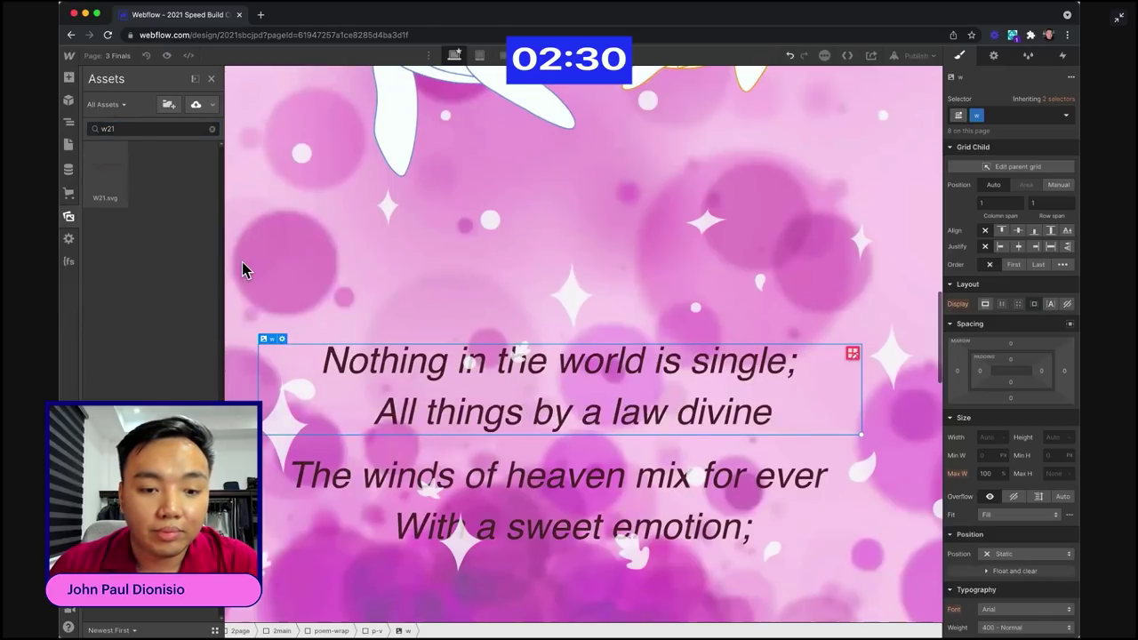
- Replace the second w image in the second p-v block with W22.svg and show the element tree
{"action": "key", "text": "z"}
{"action": "left_click", "coordinate": [139, 316]}
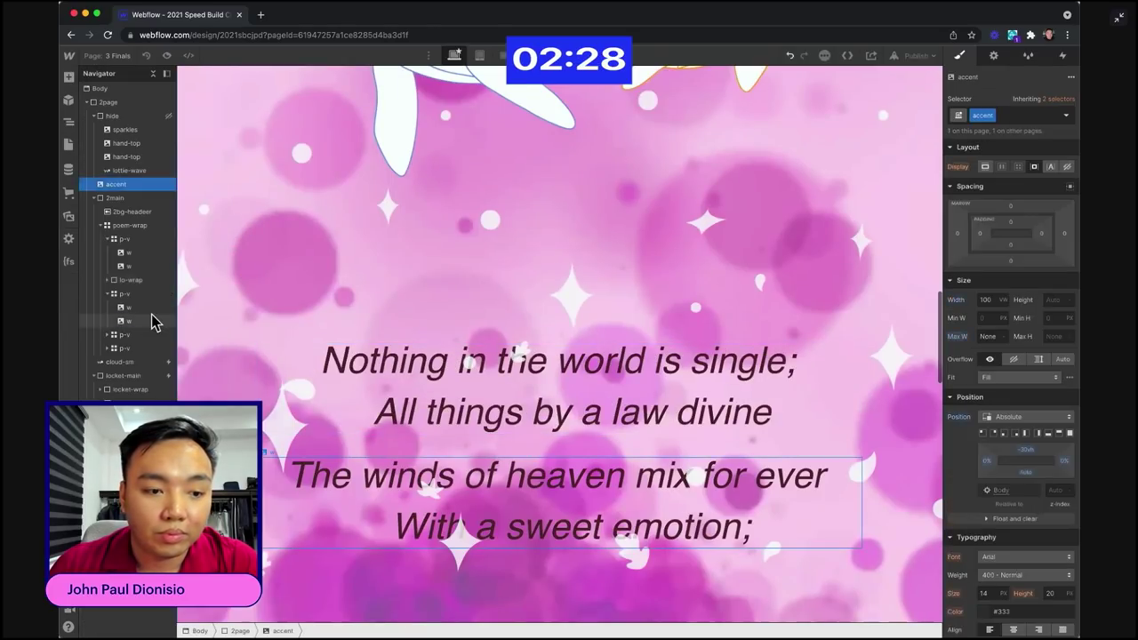
{"action": "key", "text": "j"}
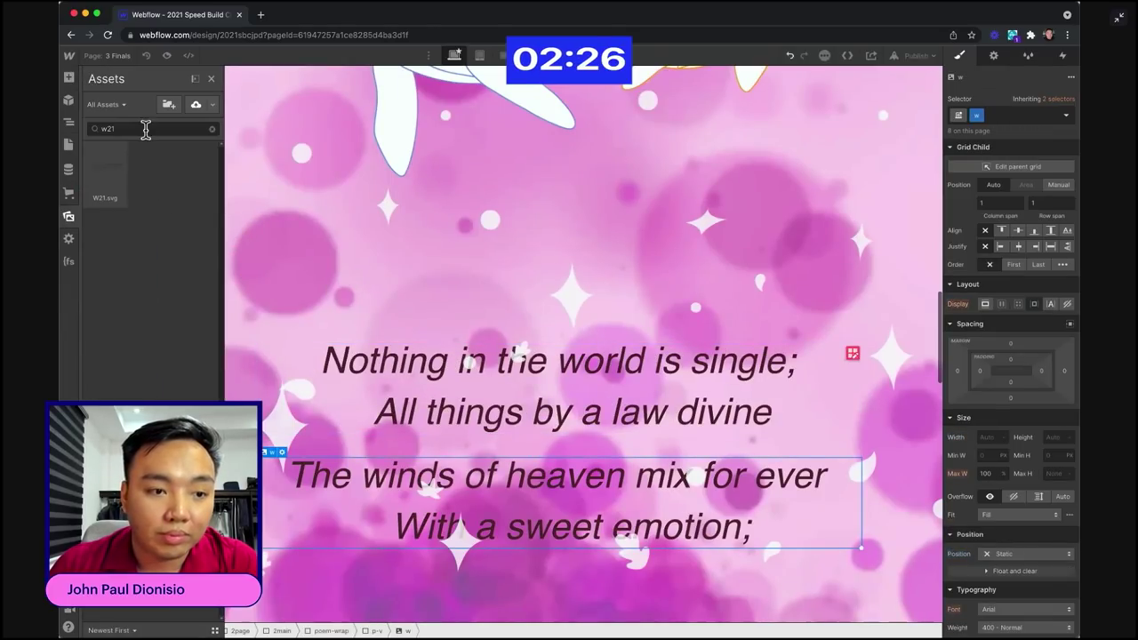
{"action": "left_click", "coordinate": [146, 129]}
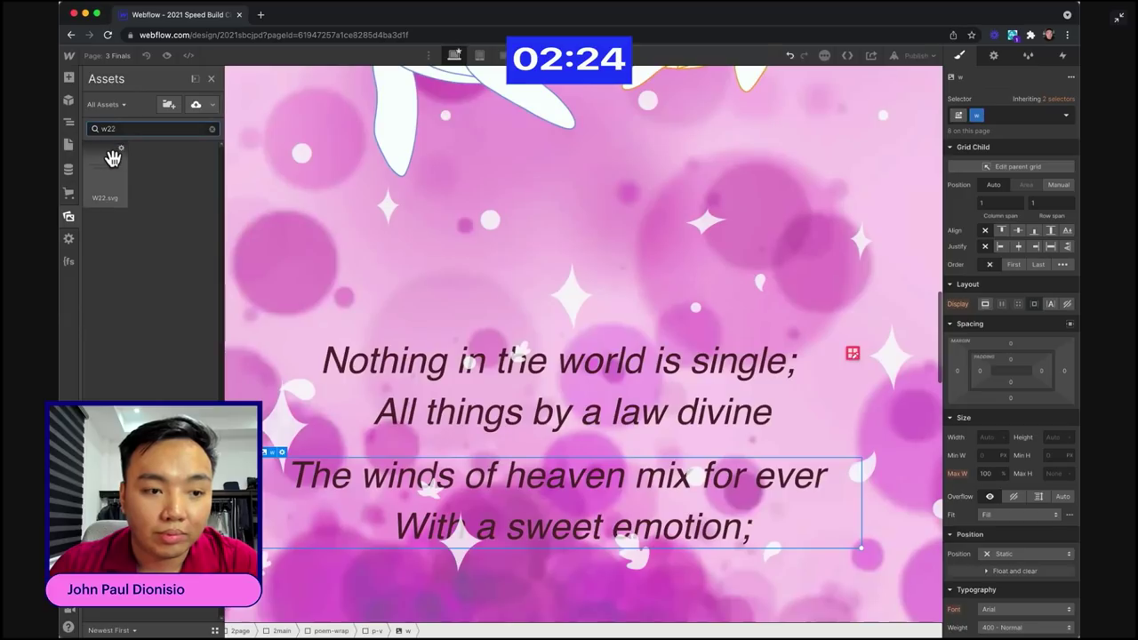
{"action": "left_click", "coordinate": [112, 156]}
{"action": "scroll", "coordinate": [228, 281], "scroll_direction": "down", "scroll_amount": 2}
{"action": "left_click", "coordinate": [228, 282]}
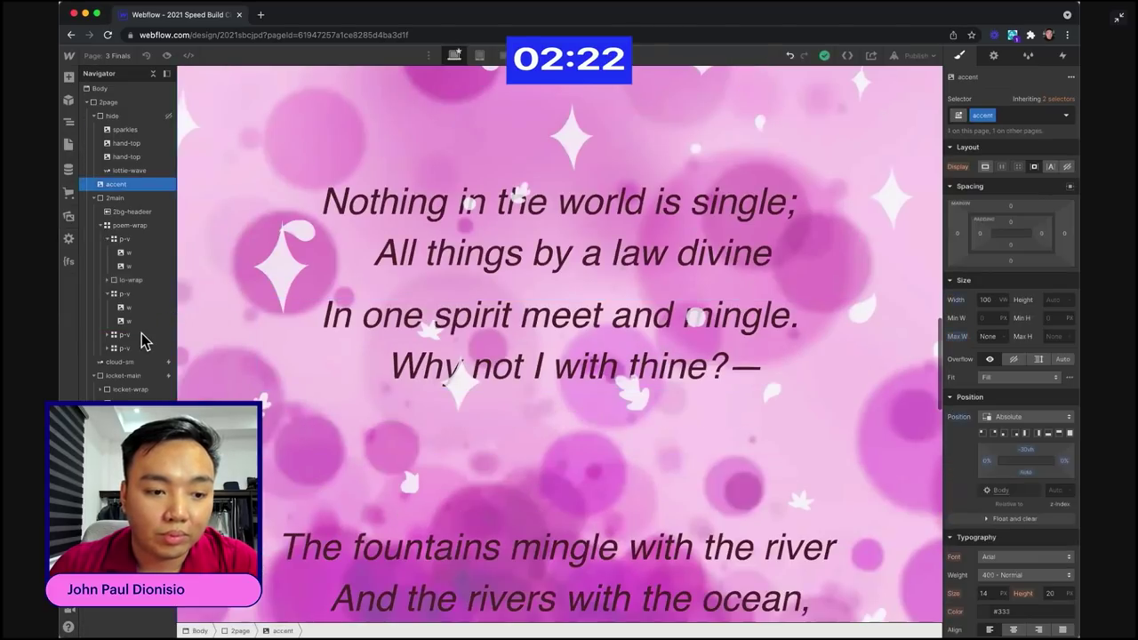
- Replace the first w image in the third p-v block with W31.svg and show the element tree
{"action": "left_click", "coordinate": [127, 347]}
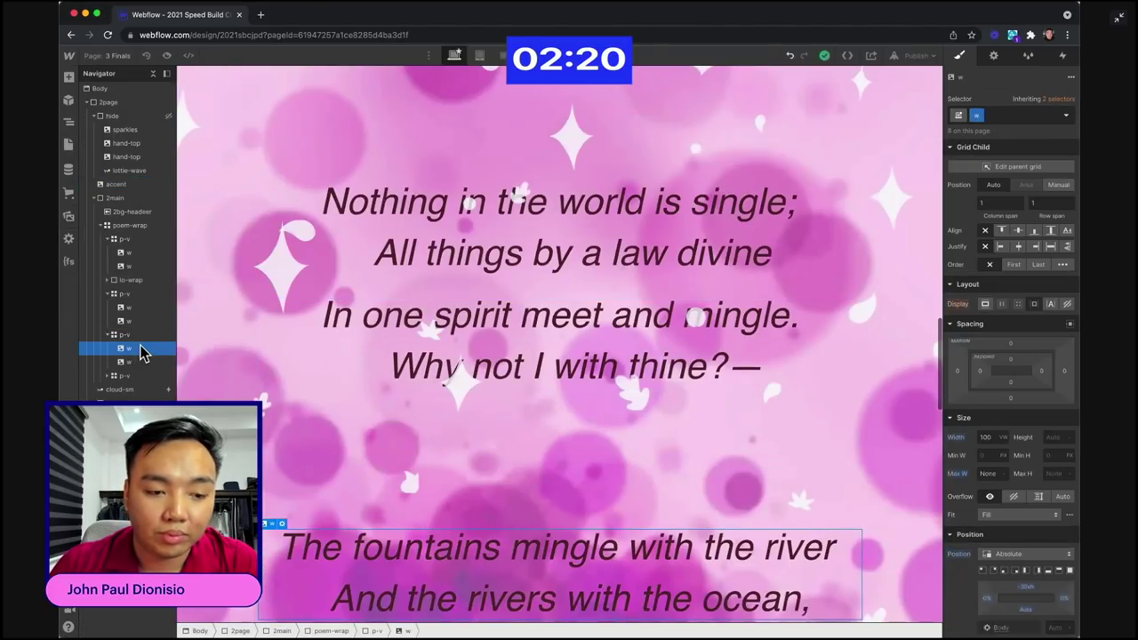
{"action": "key", "text": "j"}
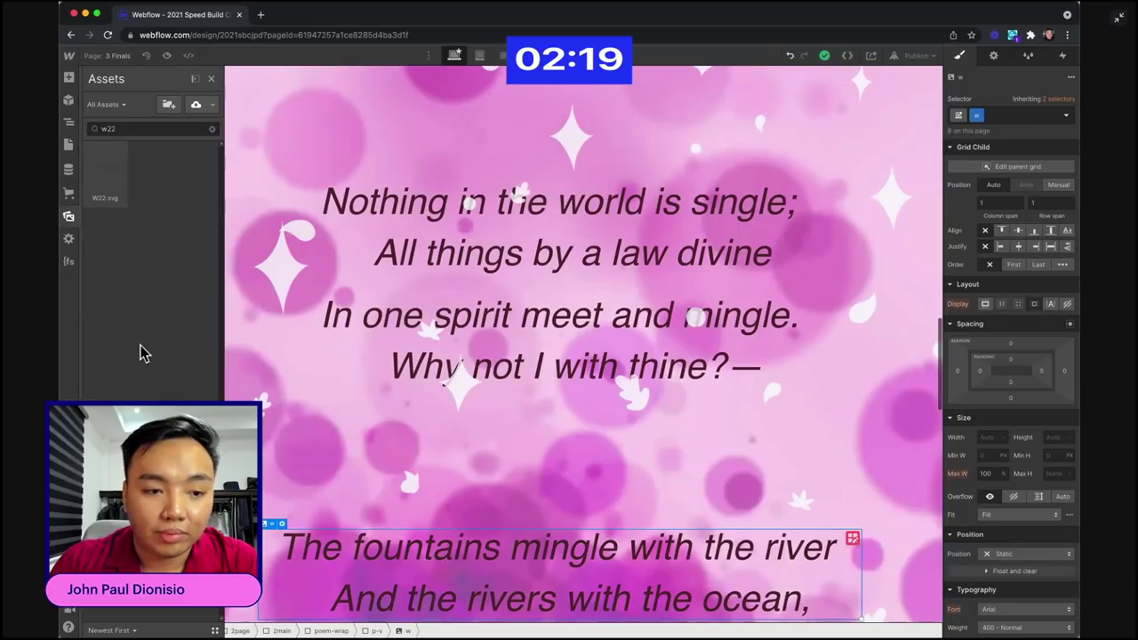
{"action": "left_click", "coordinate": [153, 128]}
{"action": "key", "text": "BackSpace"}
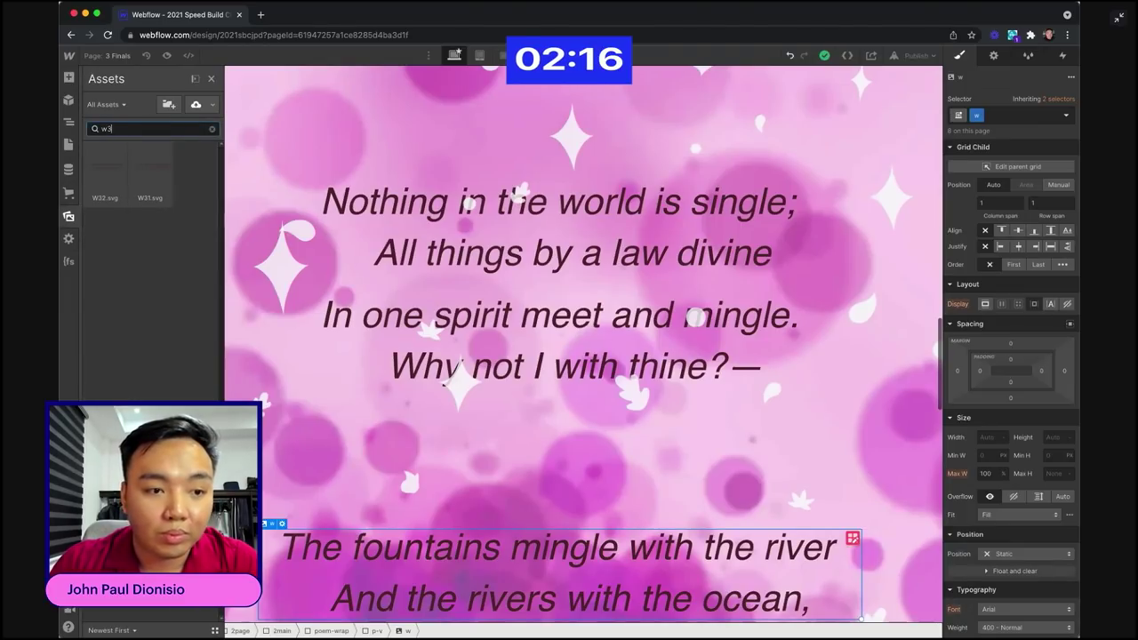
{"action": "type", "text": "31"}
{"action": "left_click", "coordinate": [341, 283]}
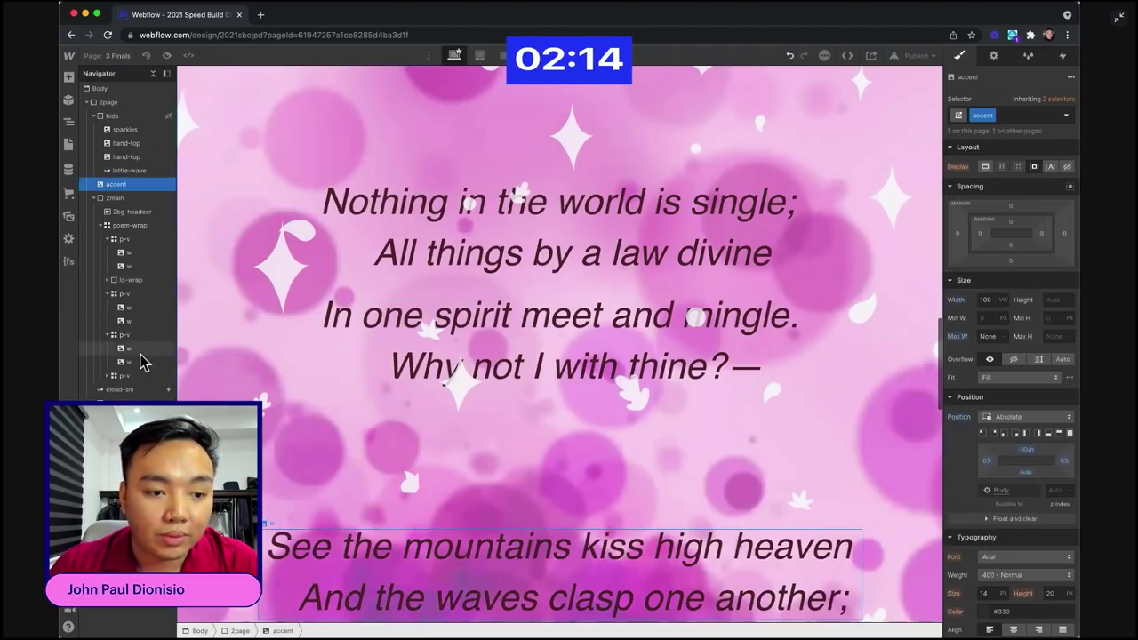
- Replace the second w image in the third p-v block with the W32.svg asset
{"action": "left_click", "coordinate": [144, 360]}
{"action": "key", "text": "j"}
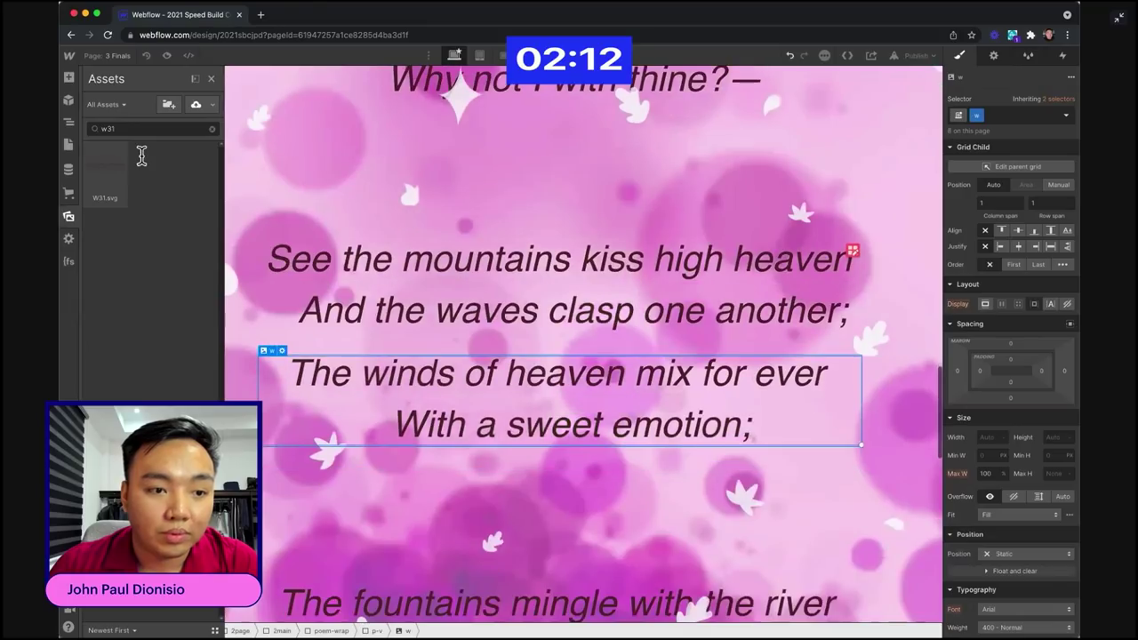
{"action": "left_click", "coordinate": [147, 131]}
{"action": "key", "text": "BackSpace"}
{"action": "type", "text": "2"}
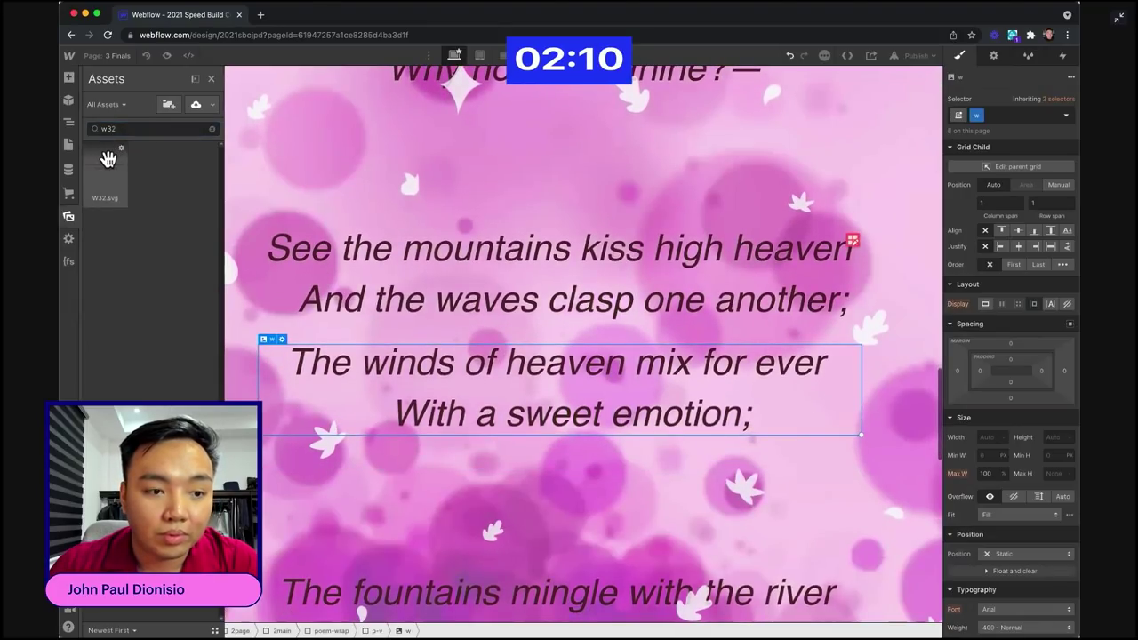
{"action": "left_click", "coordinate": [109, 158]}
{"action": "scroll", "coordinate": [383, 280], "scroll_direction": "down", "scroll_amount": 1}
{"action": "left_click", "coordinate": [245, 331]}
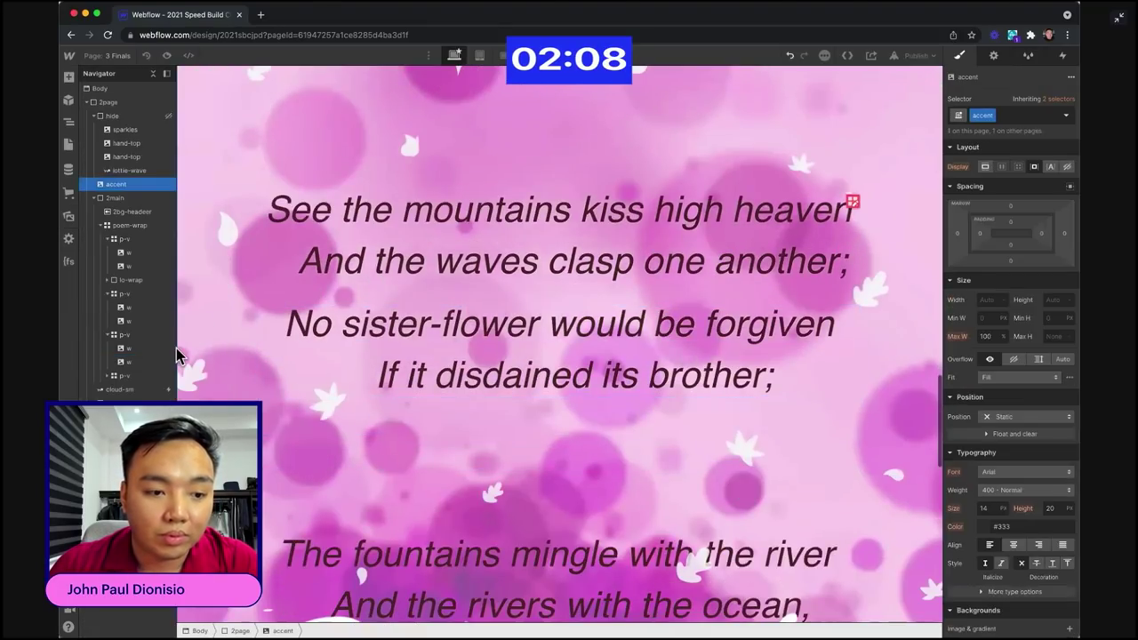
- Replace the last p-v's first w image with the "And the sunlight clasps the earth" asset; in the forest window project, expand Div Block 5
{"action": "left_click", "coordinate": [108, 376]}
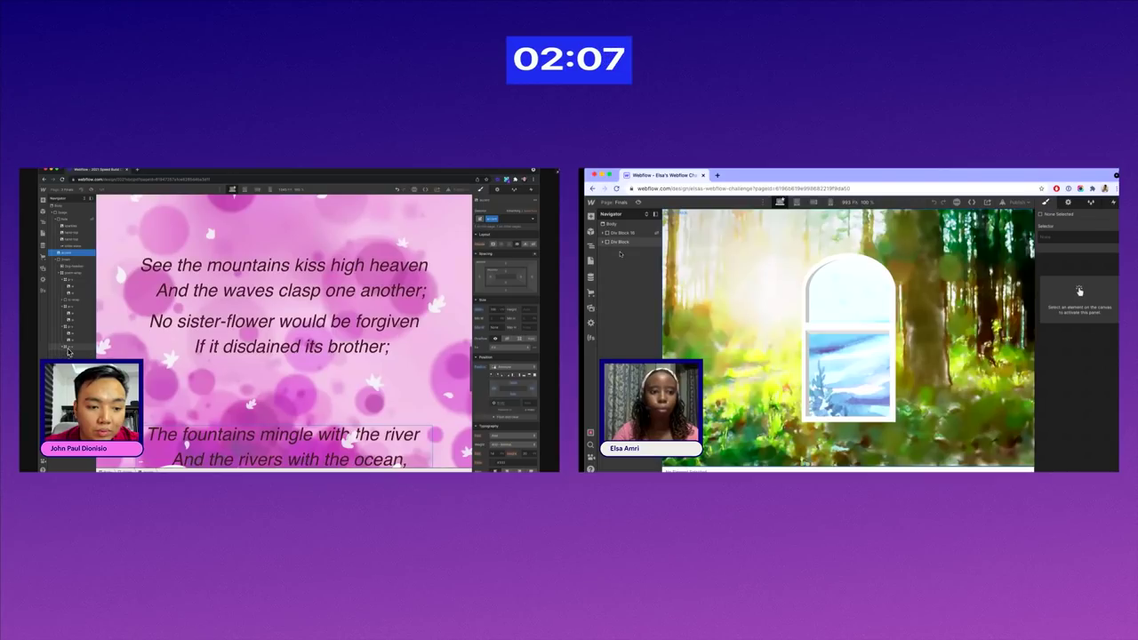
{"action": "left_click", "coordinate": [620, 241]}
{"action": "left_click", "coordinate": [143, 389]}
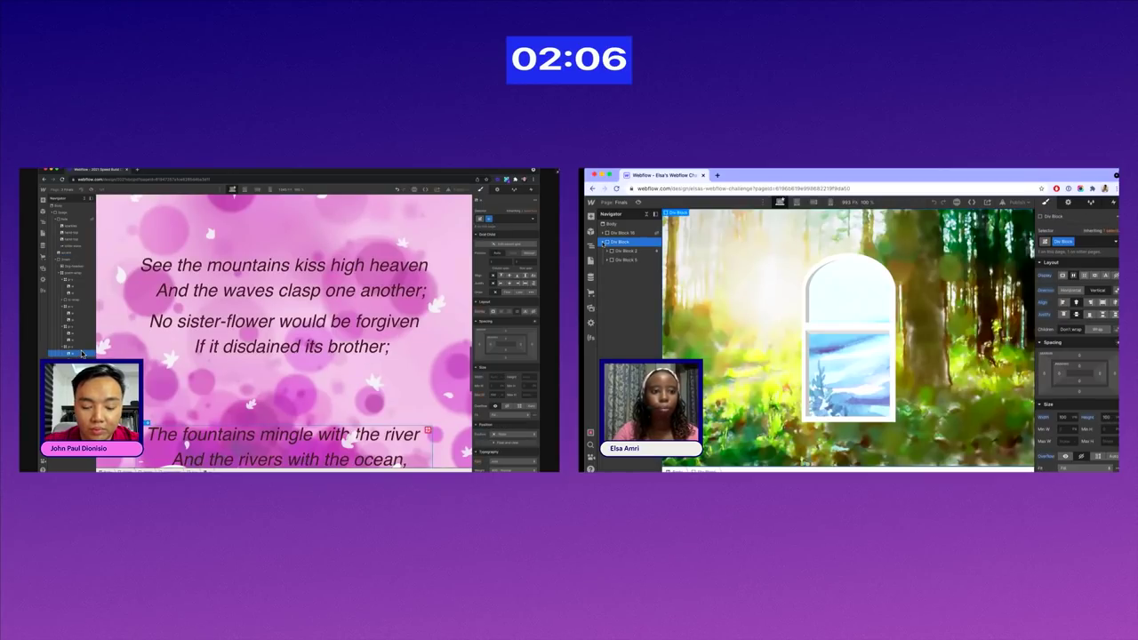
{"action": "key", "text": "j"}
{"action": "left_click", "coordinate": [624, 259]}
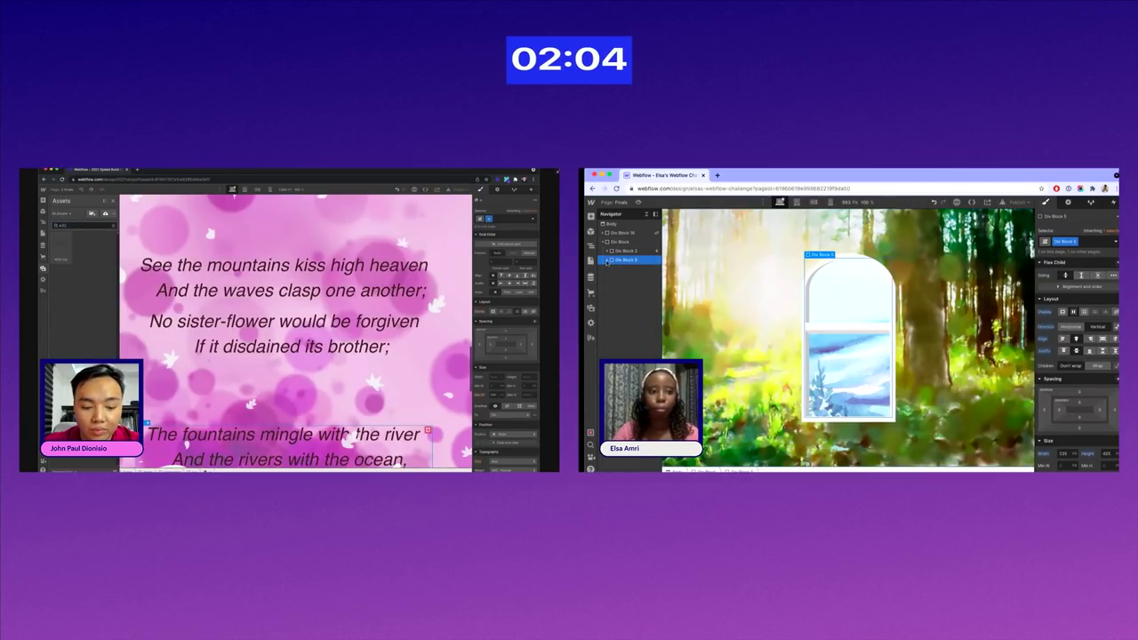
{"action": "type", "text": "w"}
{"action": "left_click", "coordinate": [607, 259]}
{"action": "type", "text": "07"}
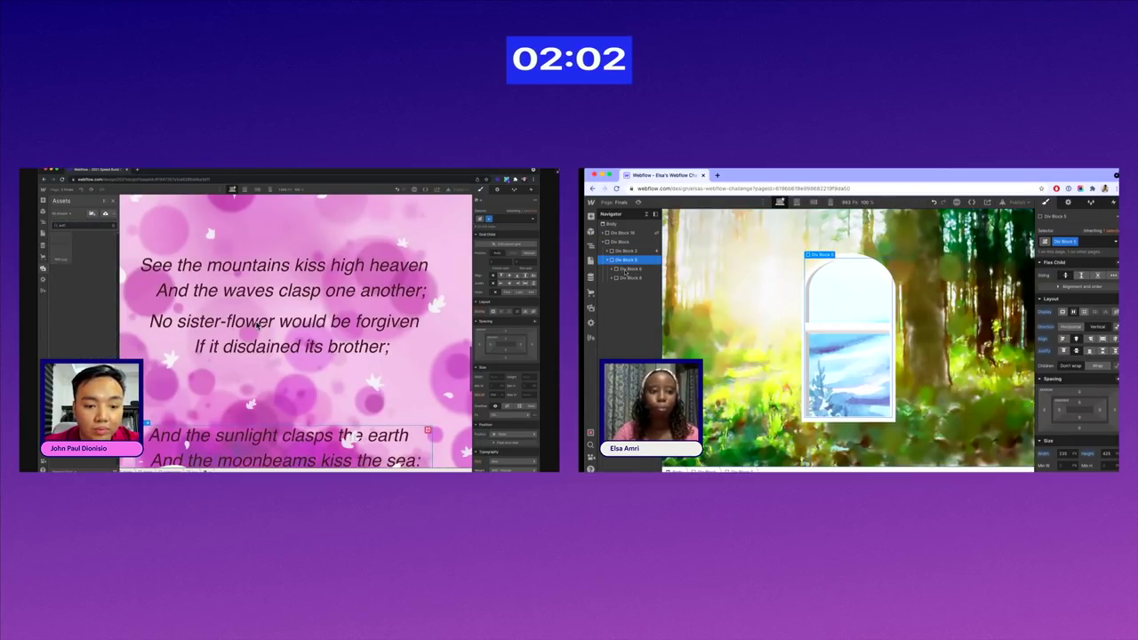
- Find the asset for the last p-v's second w image; in the forest project, duplicate Div Block 8's class and reset its offsets to Auto
{"action": "scroll", "coordinate": [257, 325], "scroll_direction": "down", "scroll_amount": 3}
{"action": "left_click", "coordinate": [162, 316]}
{"action": "left_click", "coordinate": [630, 277]}
{"action": "scroll", "coordinate": [1088, 340], "scroll_direction": "down", "scroll_amount": 1}
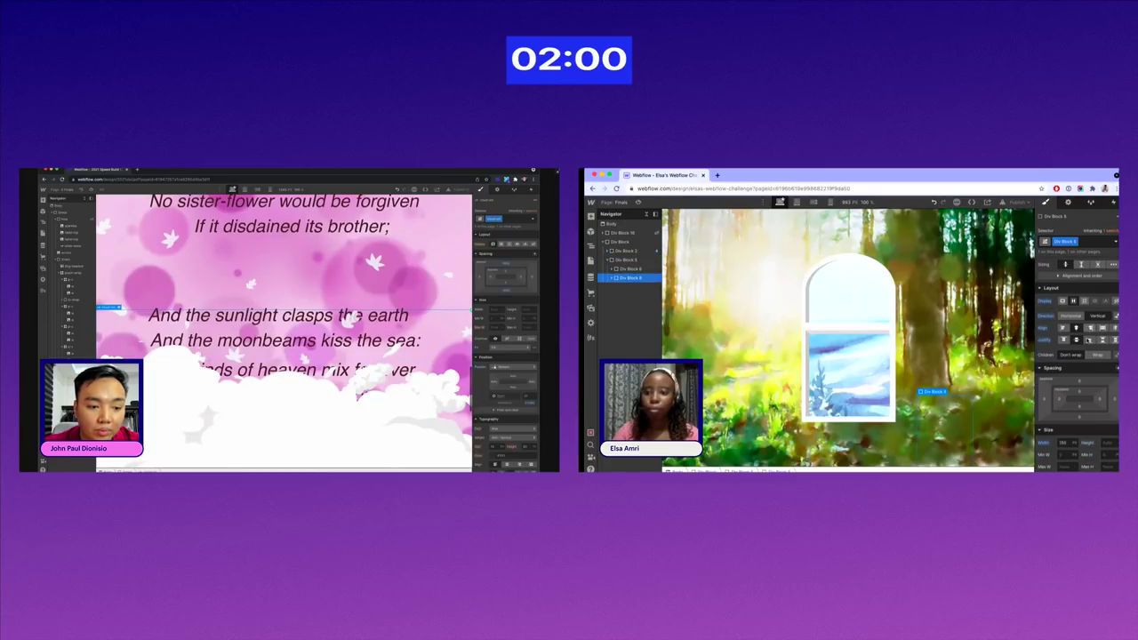
{"action": "scroll", "coordinate": [1078, 267], "scroll_direction": "down", "scroll_amount": 3}
{"action": "left_click", "coordinate": [188, 286]}
{"action": "left_click", "coordinate": [1075, 241]}
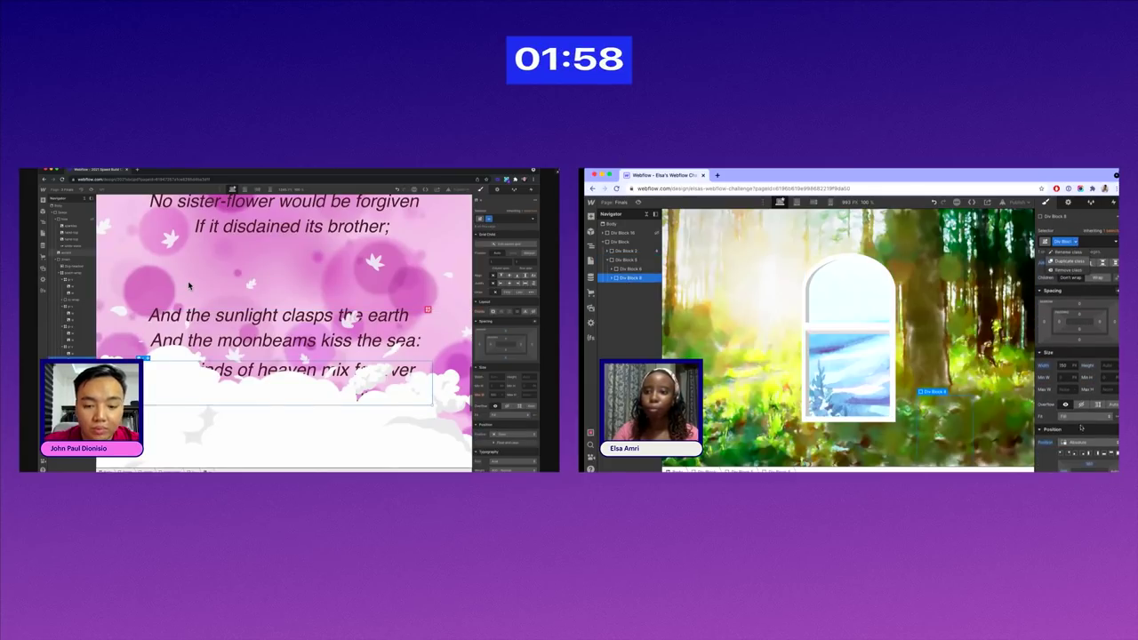
{"action": "key", "text": "j"}
{"action": "scroll", "coordinate": [1080, 421], "scroll_direction": "down", "scroll_amount": 1}
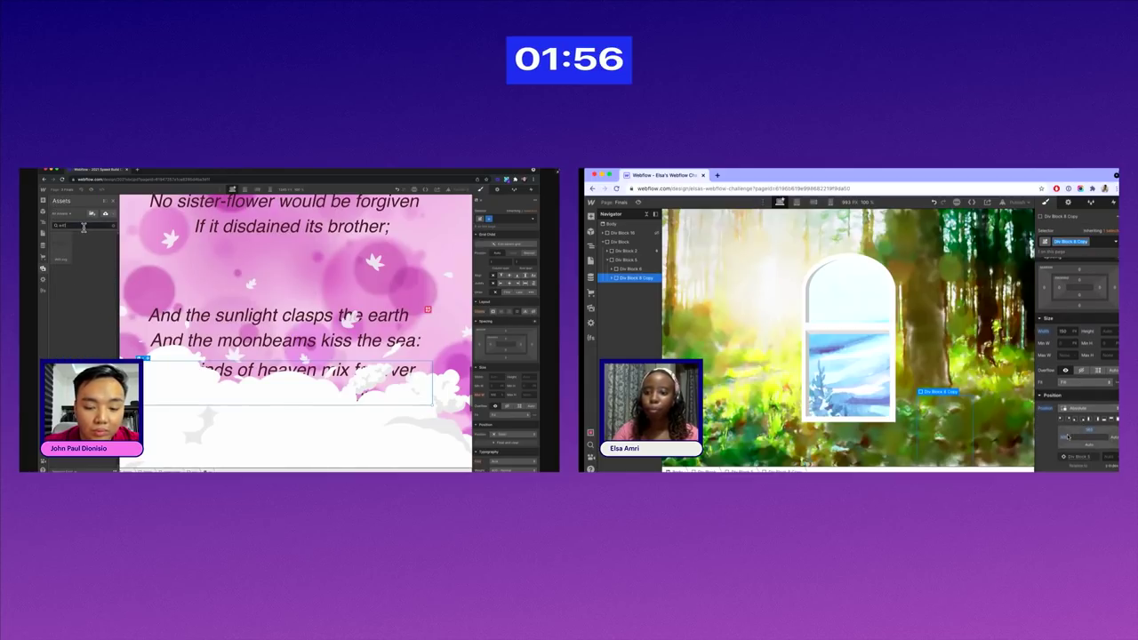
{"action": "left_click", "coordinate": [1065, 437]}
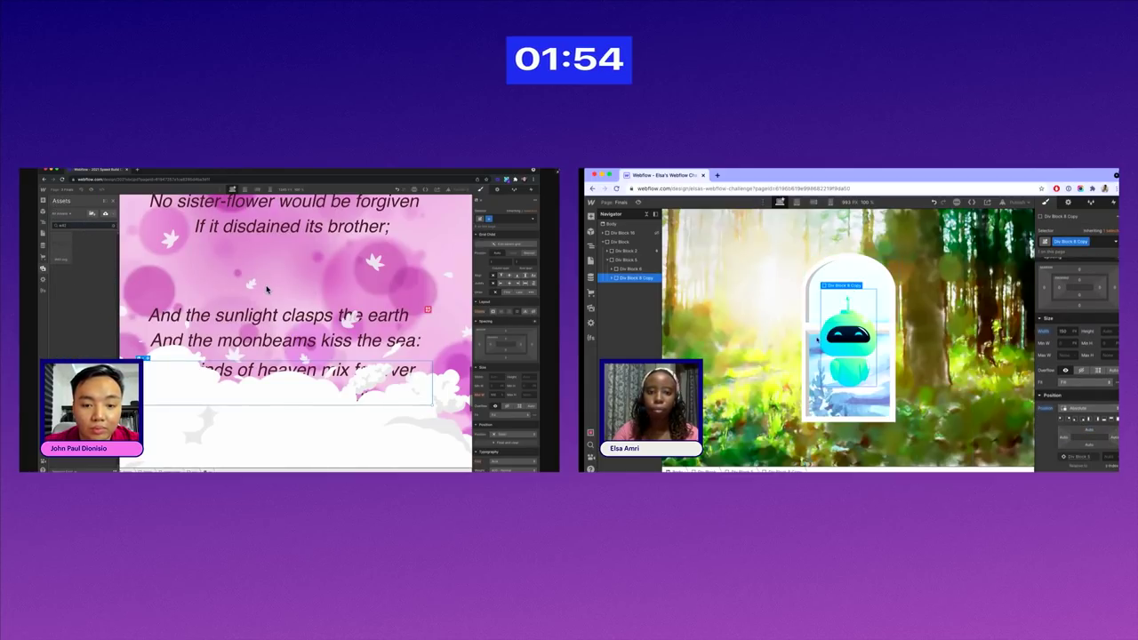
- Add a copy of the lo-wrap whale block below the second p-v, and replace the image in Div Block 8 Copy with Asset-3-8.png
{"action": "scroll", "coordinate": [267, 289], "scroll_direction": "up", "scroll_amount": 3}
{"action": "key", "text": "z"}
{"action": "scroll", "coordinate": [246, 322], "scroll_direction": "up", "scroll_amount": 1}
{"action": "left_click", "coordinate": [62, 301]}
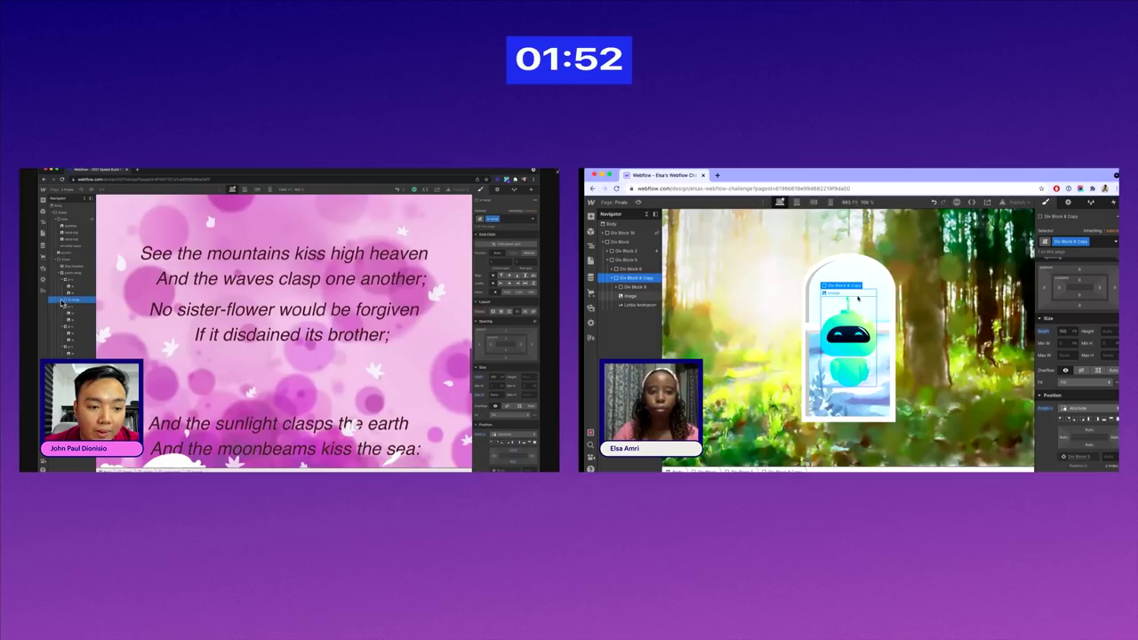
{"action": "left_click", "coordinate": [857, 298]}
{"action": "left_click", "coordinate": [844, 293]}
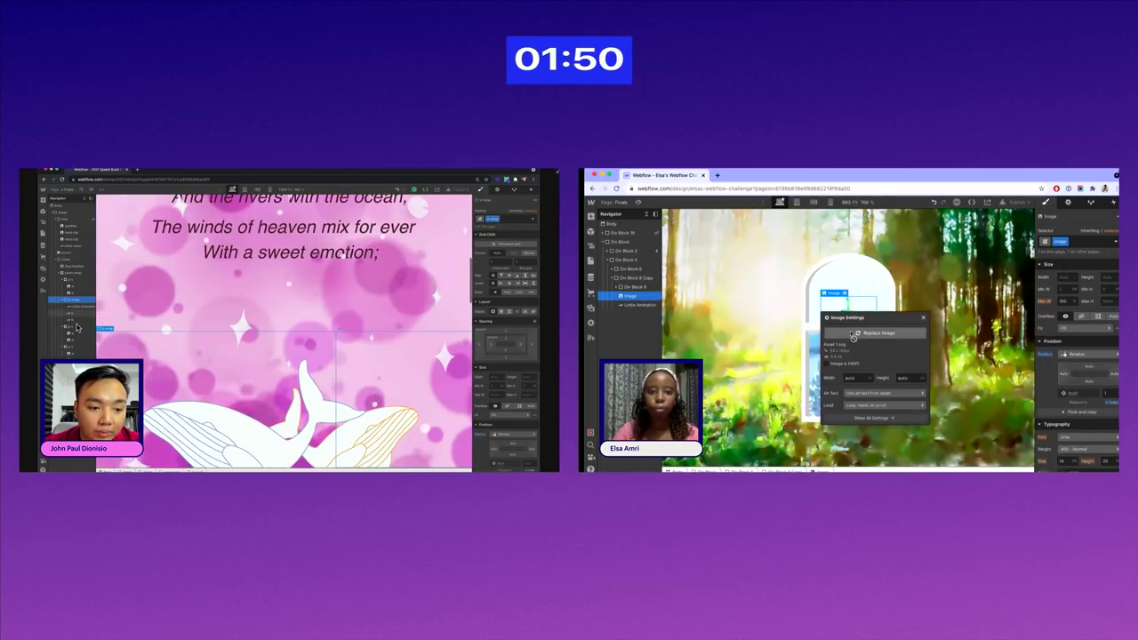
{"action": "left_click_drag", "start_coordinate": [75, 329], "coordinate": [52, 347]}
{"action": "left_click", "coordinate": [644, 281]}
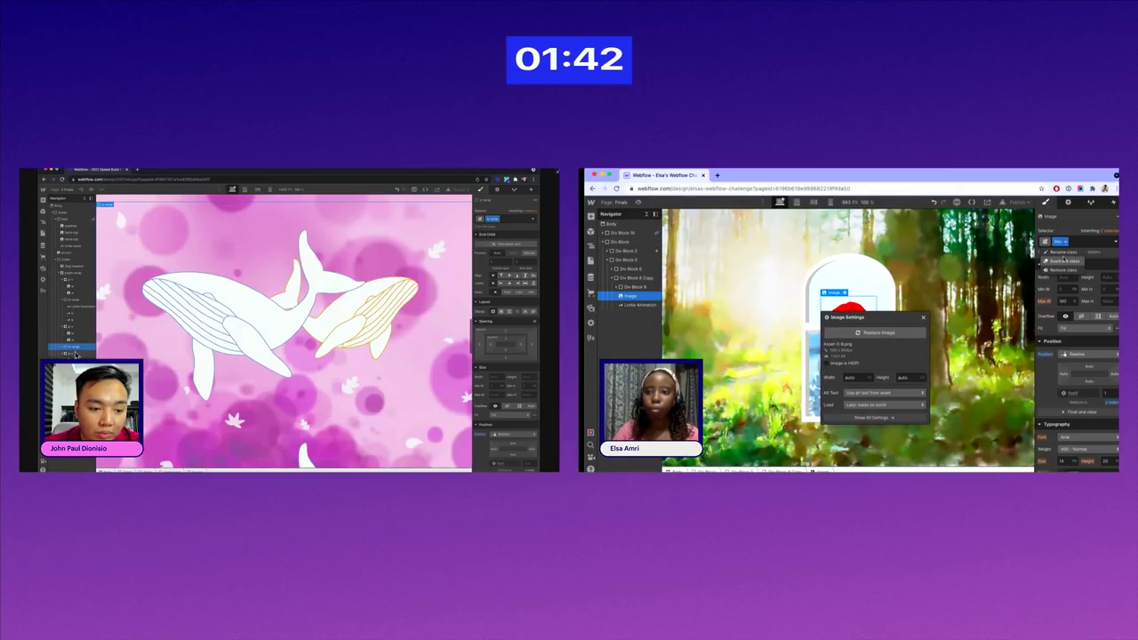
- Set the maximum width of the Santa hat's Image Copy class to 130%
{"action": "left_click", "coordinate": [1064, 300]}
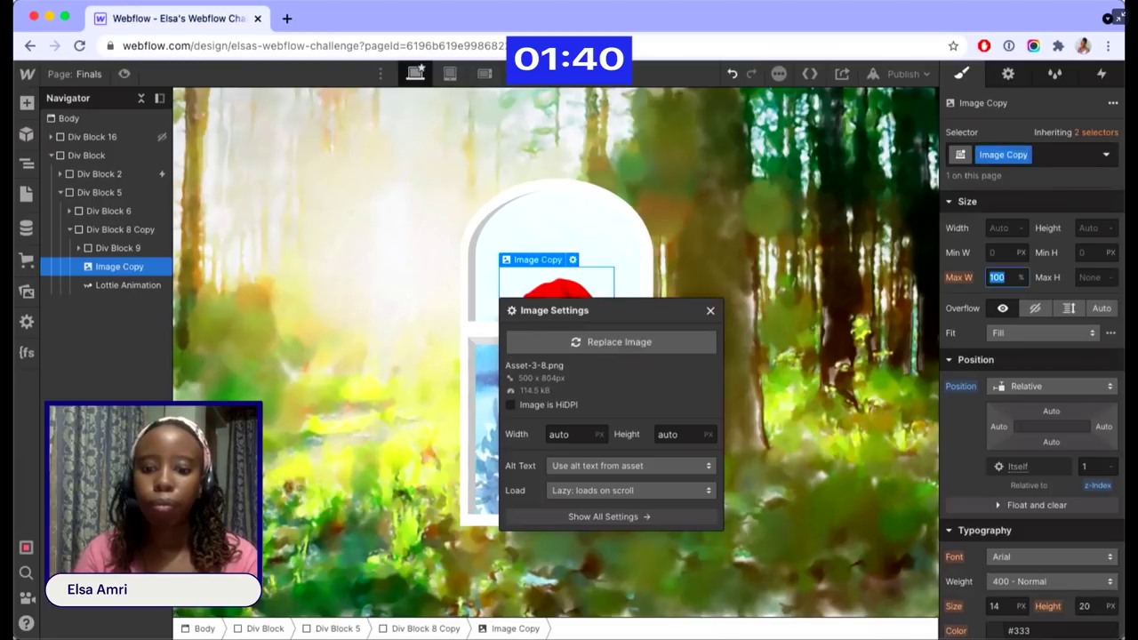
{"action": "type", "text": "130"}
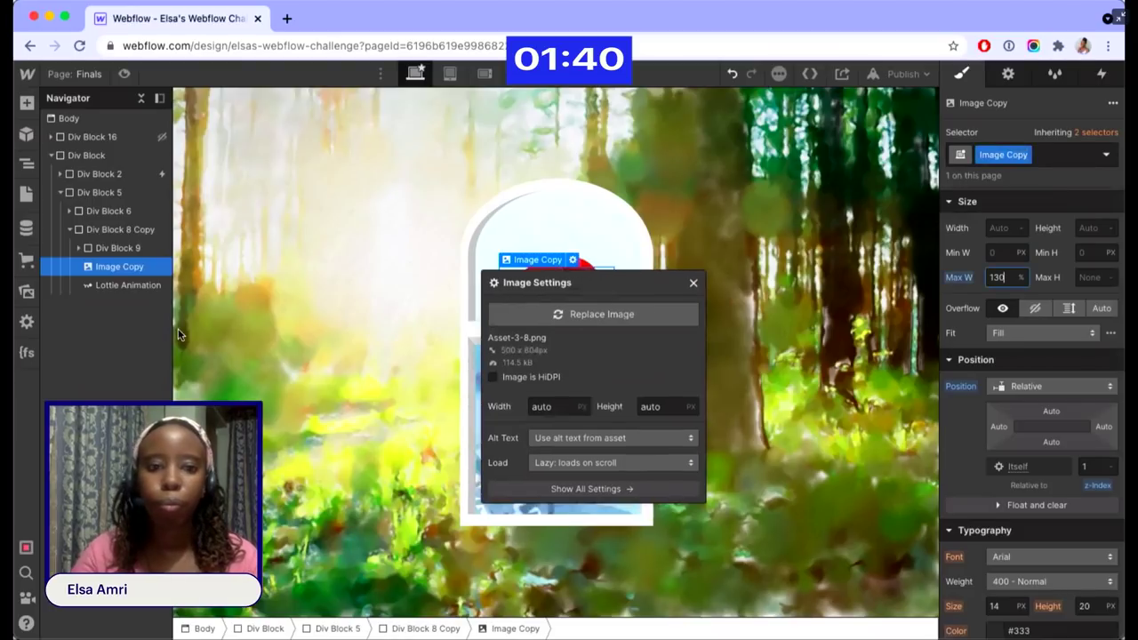
{"action": "key", "text": "Right"}
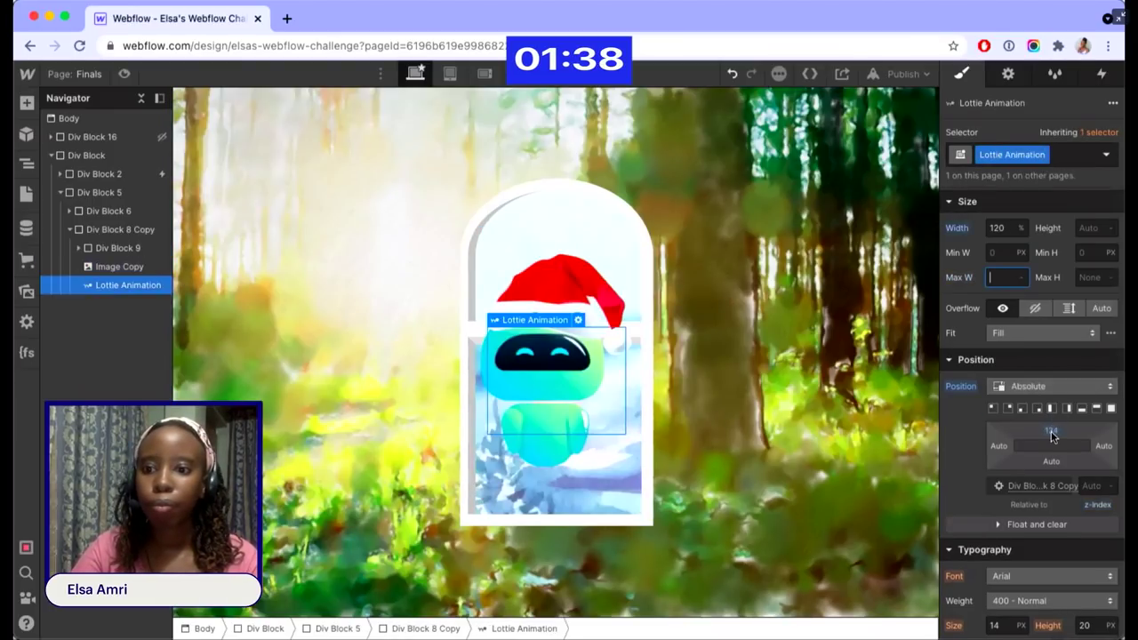
- Position the Lottie Animation below the robot with a top offset of 240 and a right offset of 1
{"action": "left_click_drag", "start_coordinate": [1054, 433], "coordinate": [1055, 432]}
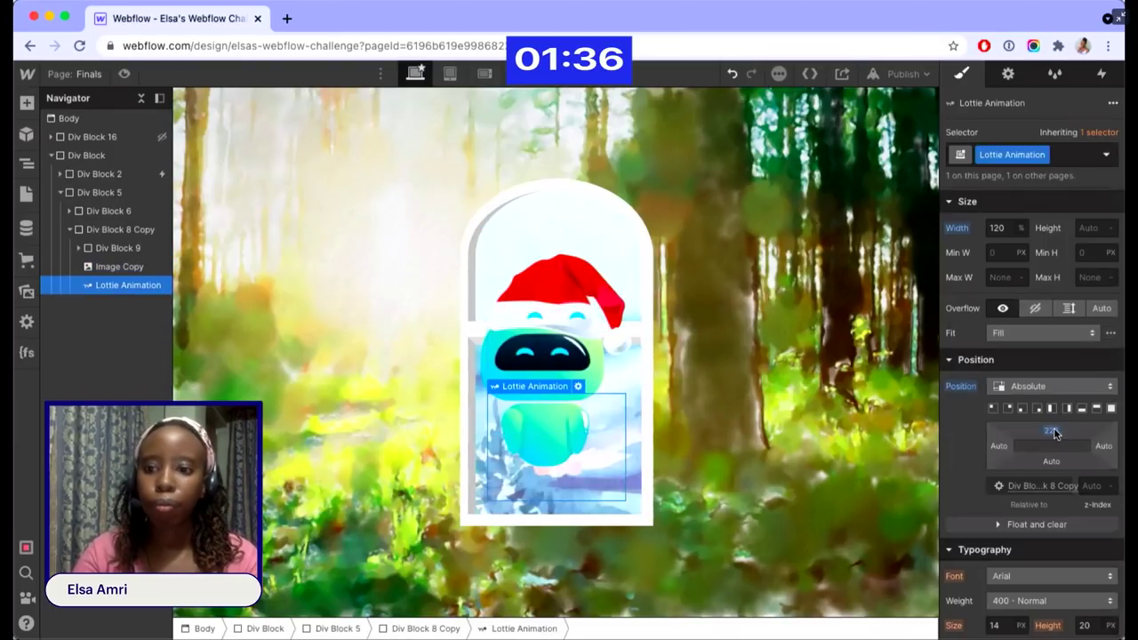
{"action": "left_click", "coordinate": [1101, 445]}
{"action": "key", "text": "Return"}
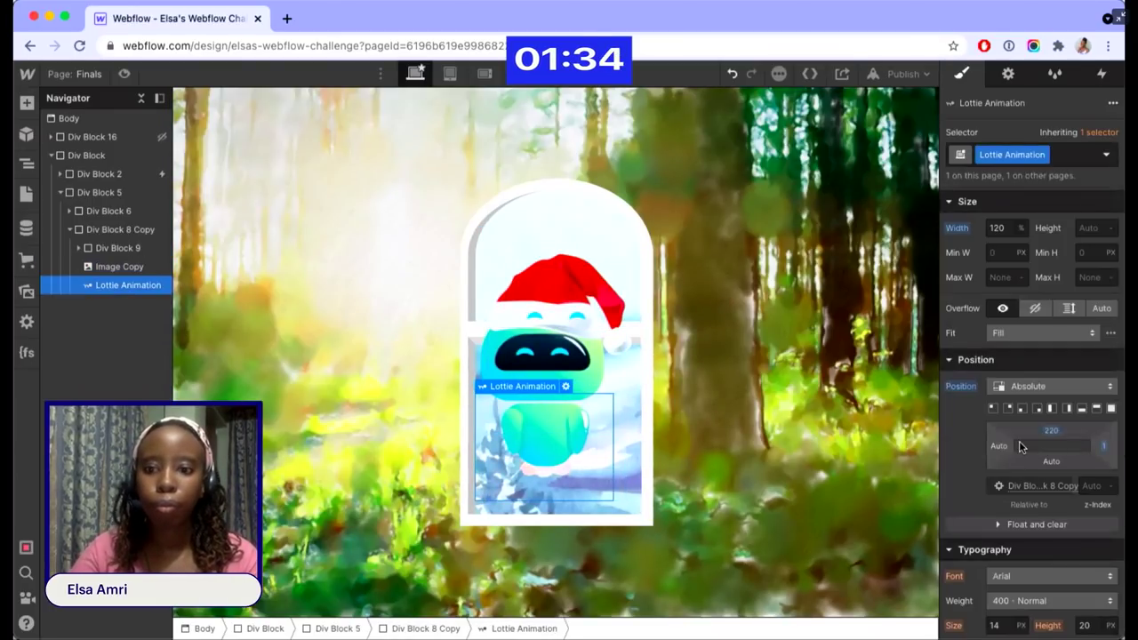
{"action": "left_click_drag", "start_coordinate": [1049, 433], "coordinate": [1042, 383]}
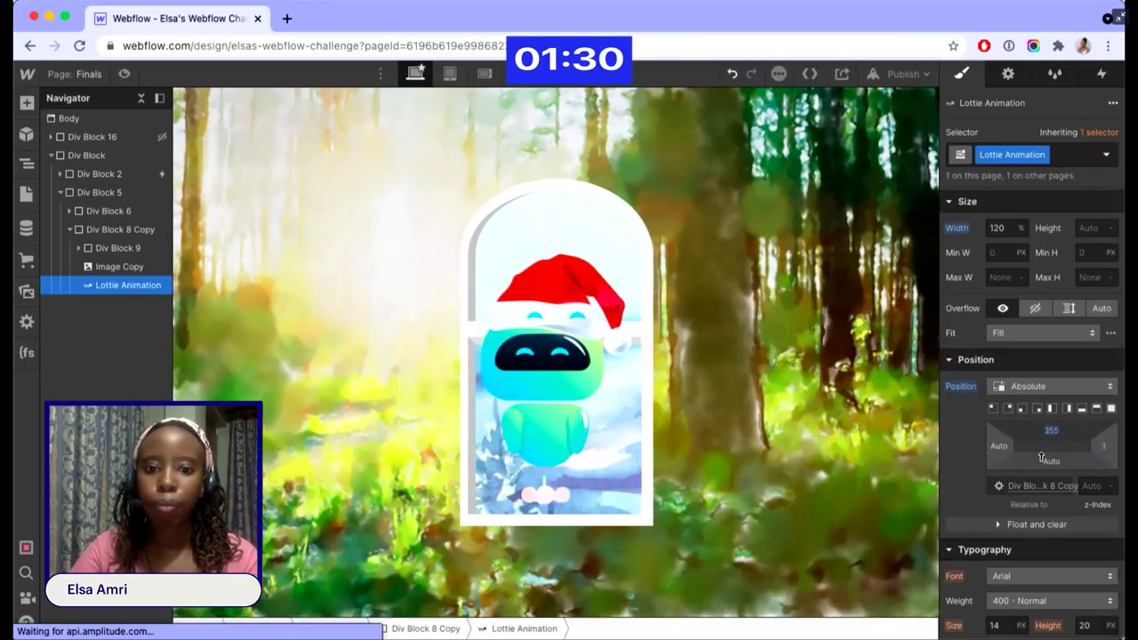
{"action": "left_click_drag", "start_coordinate": [1042, 434], "coordinate": [1041, 432]}
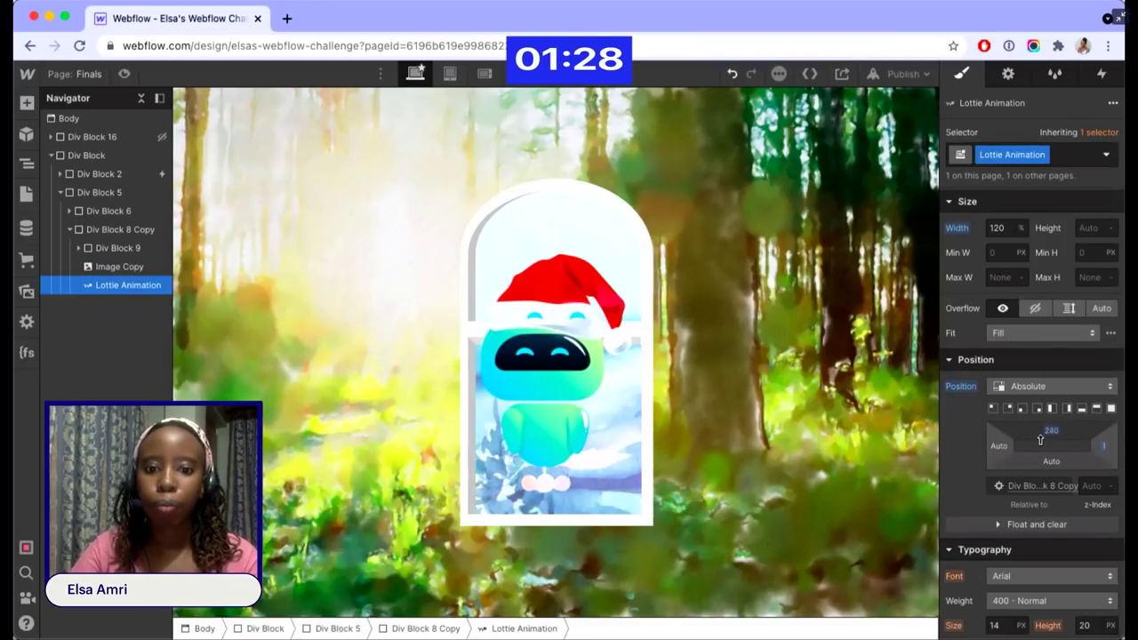
- Delete Div Block 9 from Div Block 8 Copy and set Div Block 5's z-index to 0
{"action": "left_click", "coordinate": [111, 248]}
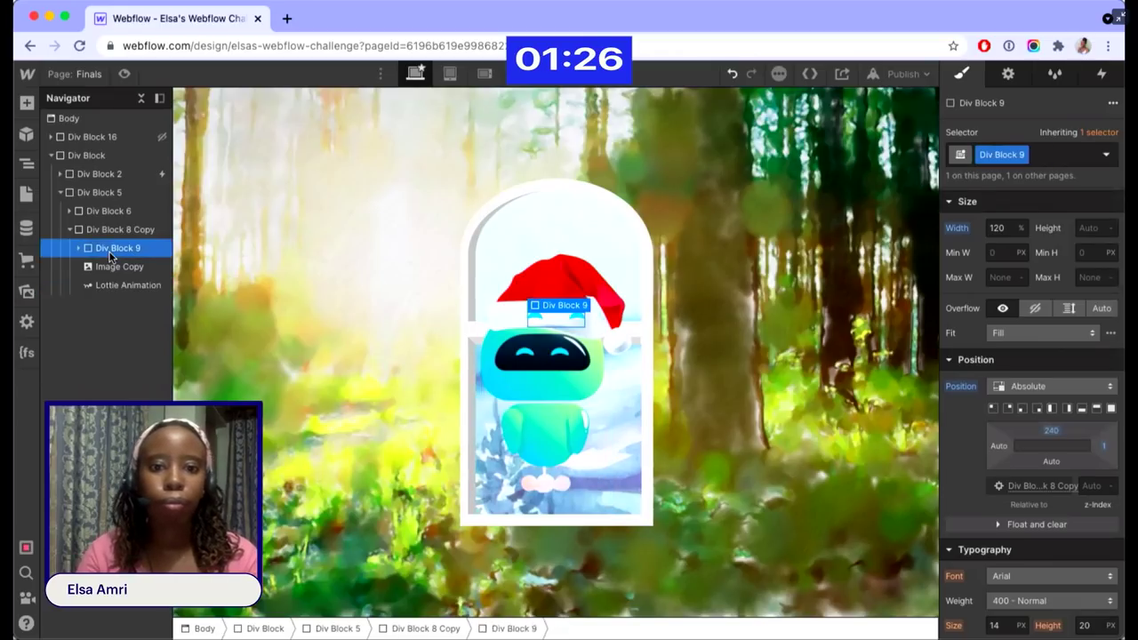
{"action": "key", "text": "Delete"}
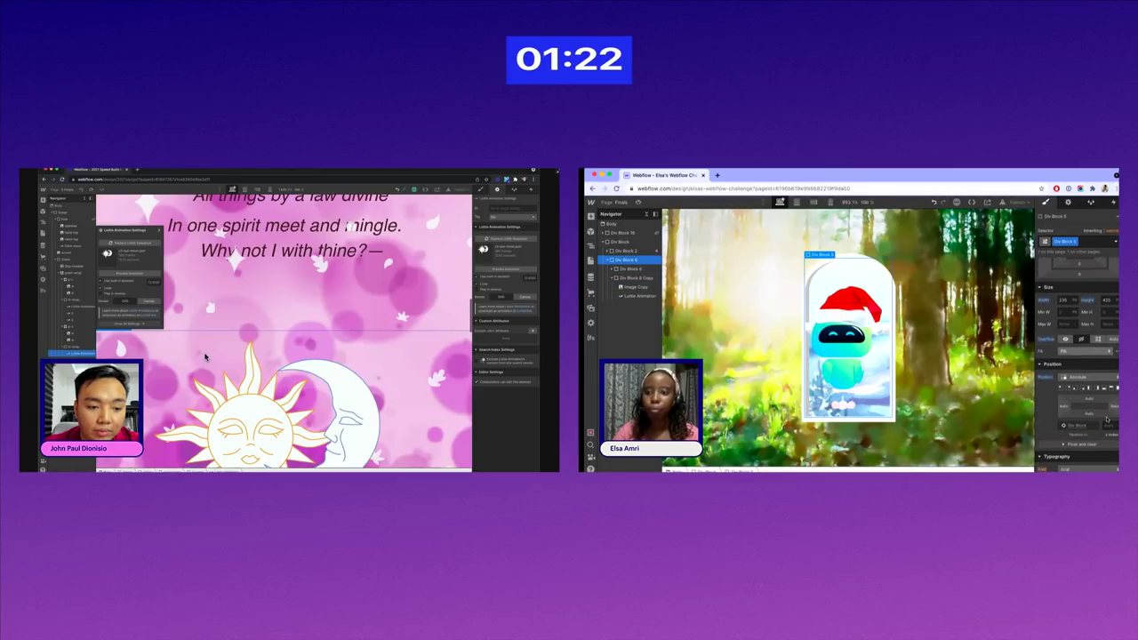
{"action": "scroll", "coordinate": [167, 383], "scroll_direction": "down", "scroll_amount": 10}
{"action": "left_click", "coordinate": [1104, 435]}
{"action": "type", "text": "0"}
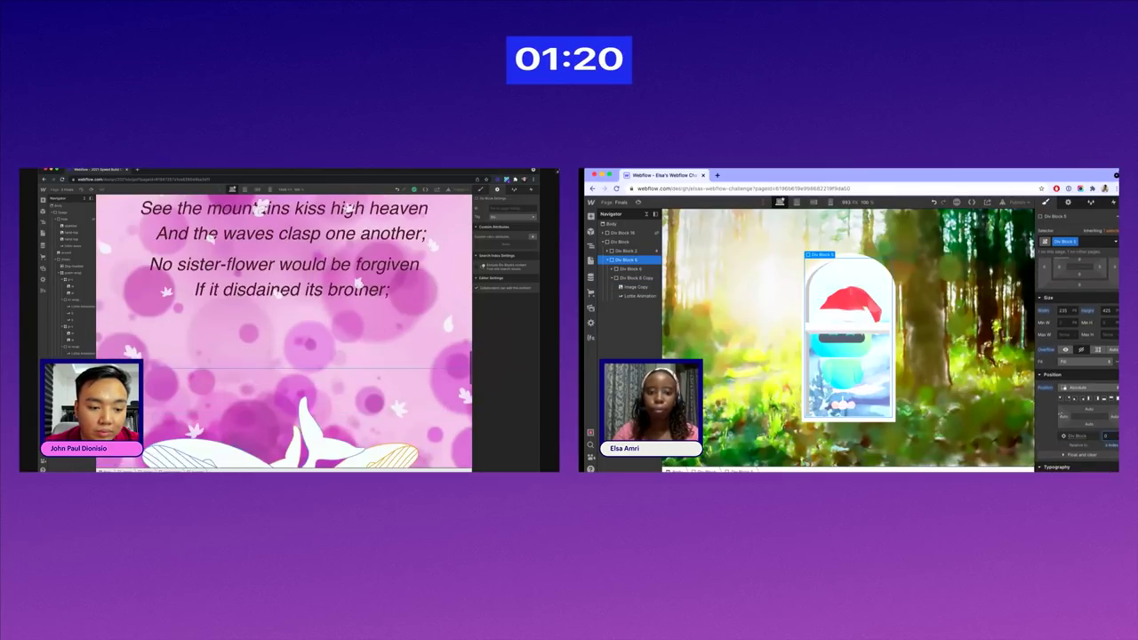
- Replace the whale Lottie below the third verse with the bird Lottie; in the forest project, select Div Block 16
{"action": "left_click", "coordinate": [167, 383]}
{"action": "left_click", "coordinate": [167, 383]}
{"action": "left_click", "coordinate": [636, 279]}
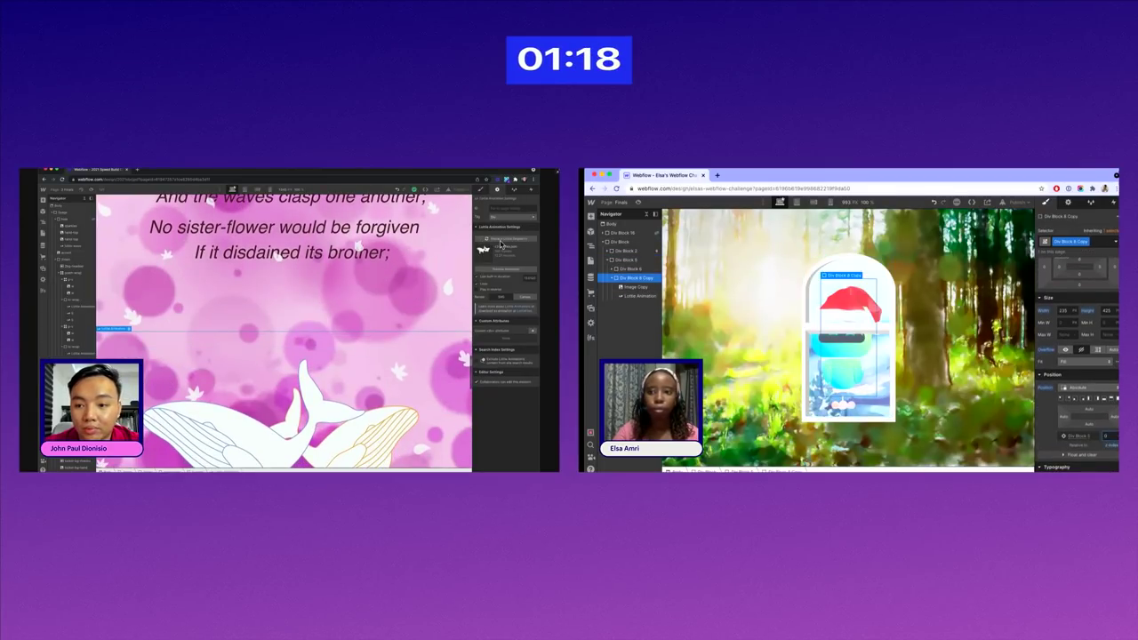
{"action": "left_click", "coordinate": [501, 241]}
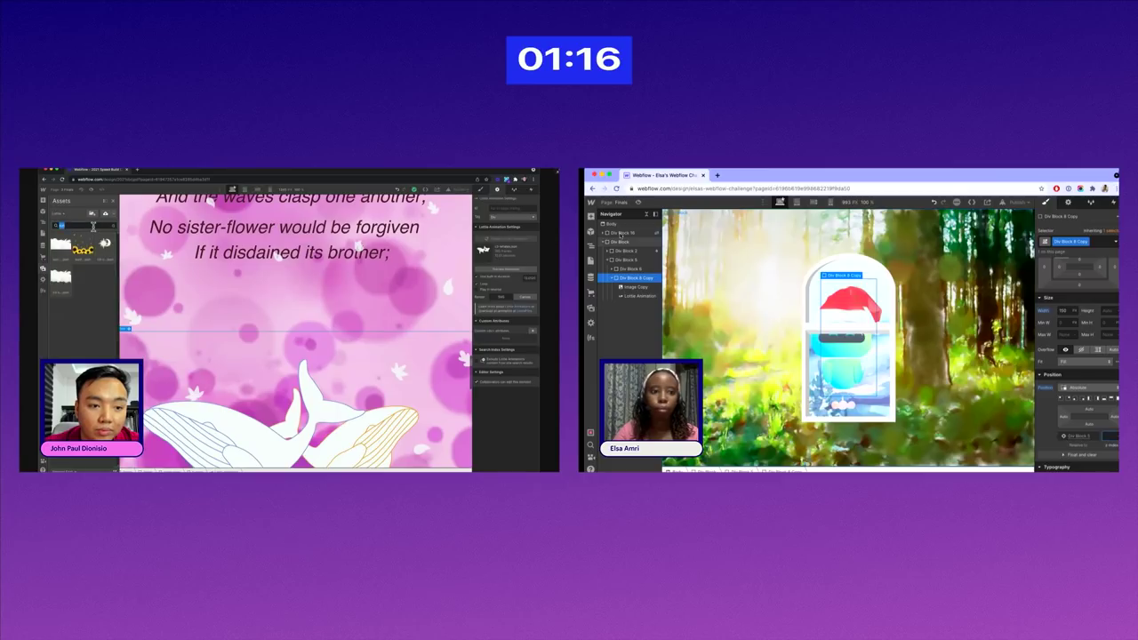
{"action": "left_click", "coordinate": [622, 233]}
{"action": "scroll", "coordinate": [179, 263], "scroll_direction": "up", "scroll_amount": 4}
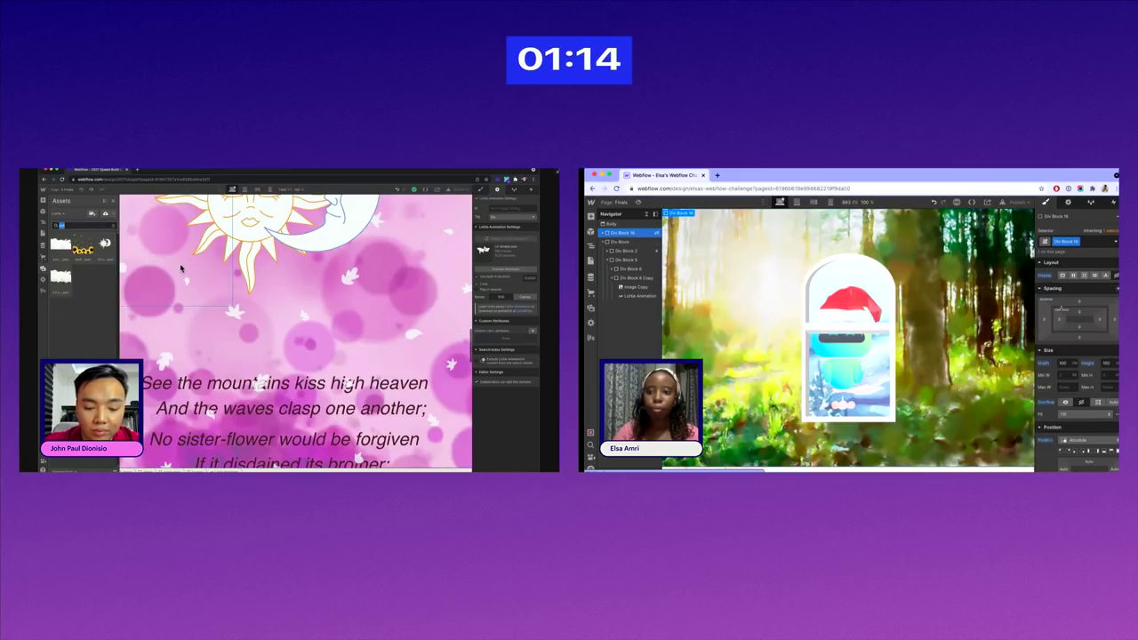
{"action": "type", "text": "sir"}
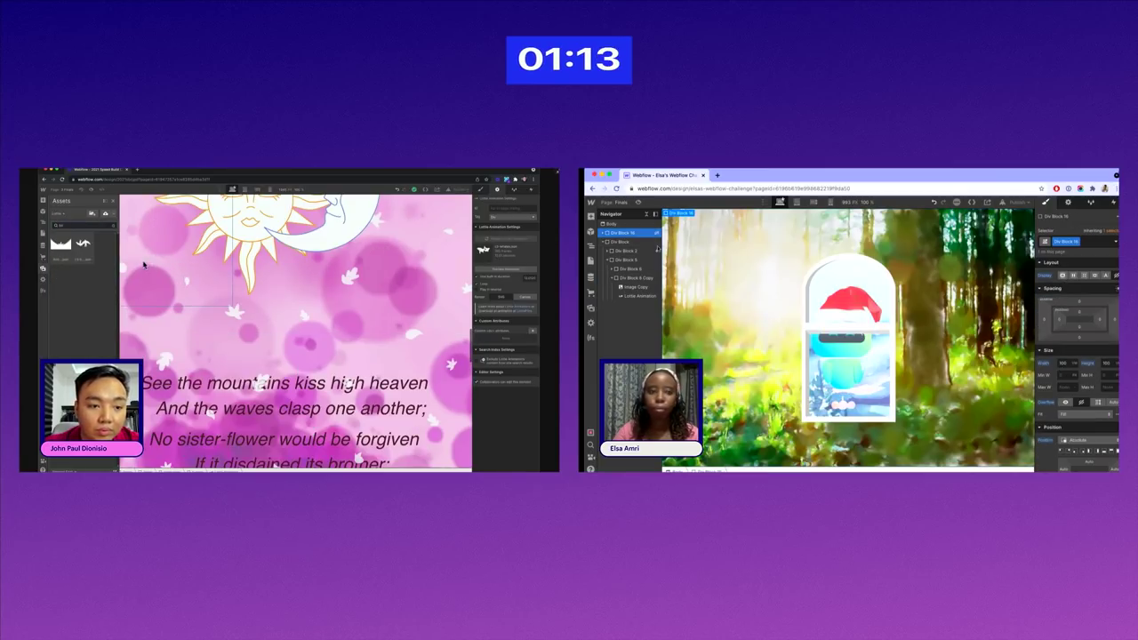
{"action": "left_click", "coordinate": [92, 248]}
- Show Div Block 16 and give its planet image a mouse click trigger that starts an animation
{"action": "left_click", "coordinate": [1062, 275]}
{"action": "scroll", "coordinate": [178, 304], "scroll_direction": "down", "scroll_amount": 3}
{"action": "left_click", "coordinate": [849, 338]}
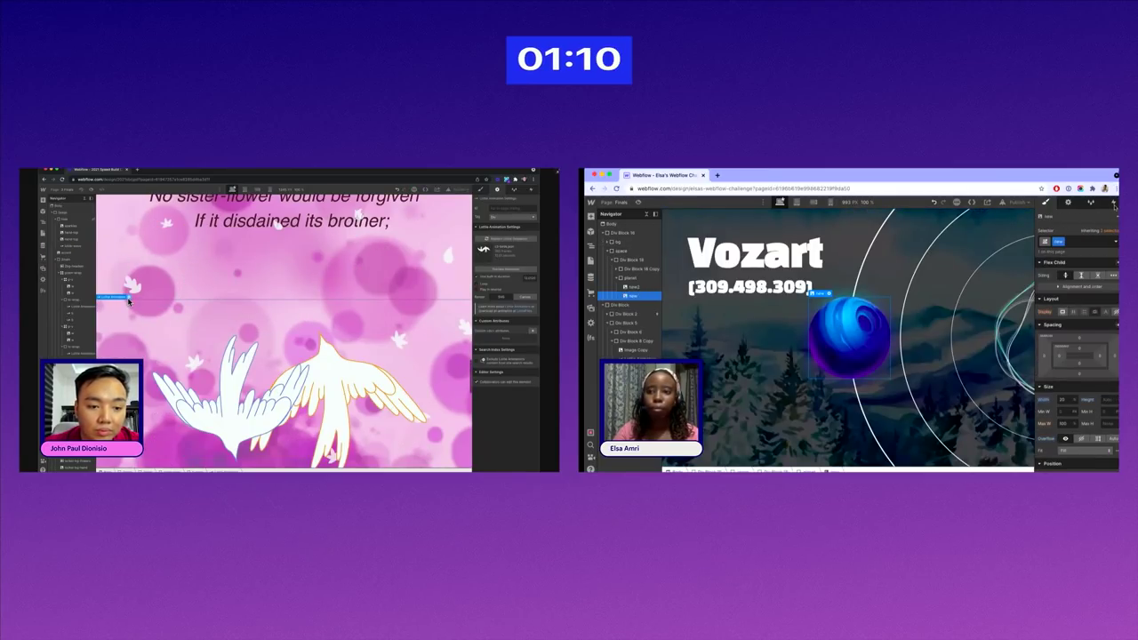
{"action": "left_click_drag", "start_coordinate": [128, 302], "coordinate": [122, 352]}
{"action": "left_click", "coordinate": [1114, 204]}
{"action": "left_click", "coordinate": [1079, 248]}
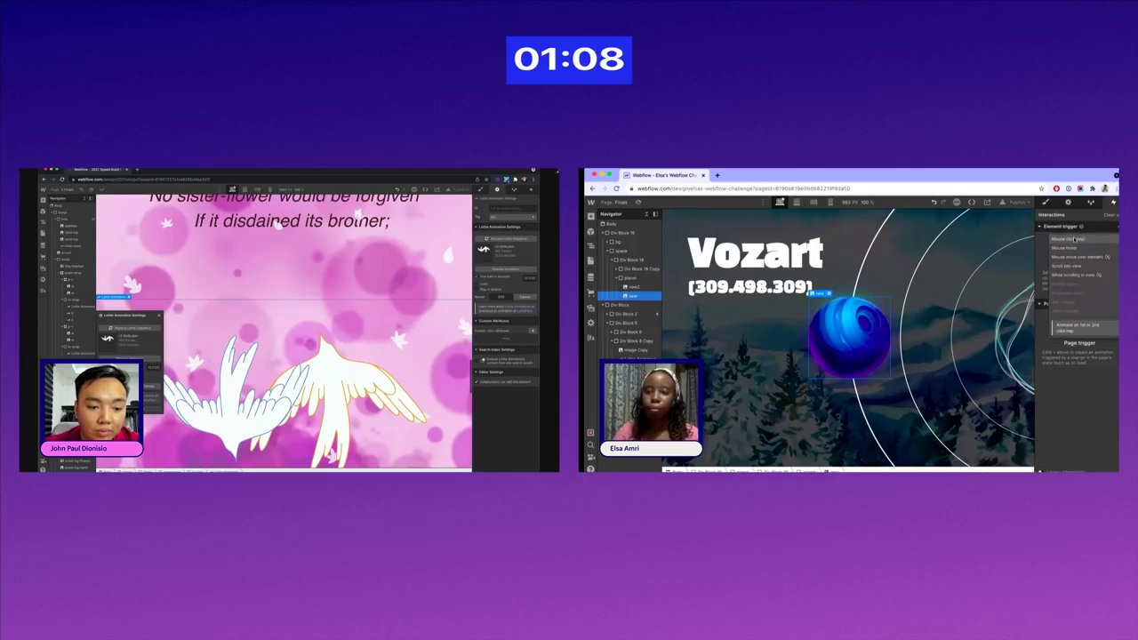
{"action": "left_click", "coordinate": [1073, 238]}
{"action": "left_click", "coordinate": [1066, 264]}
{"action": "left_click", "coordinate": [1076, 282]}
{"action": "scroll", "coordinate": [171, 318], "scroll_direction": "up", "scroll_amount": 3}
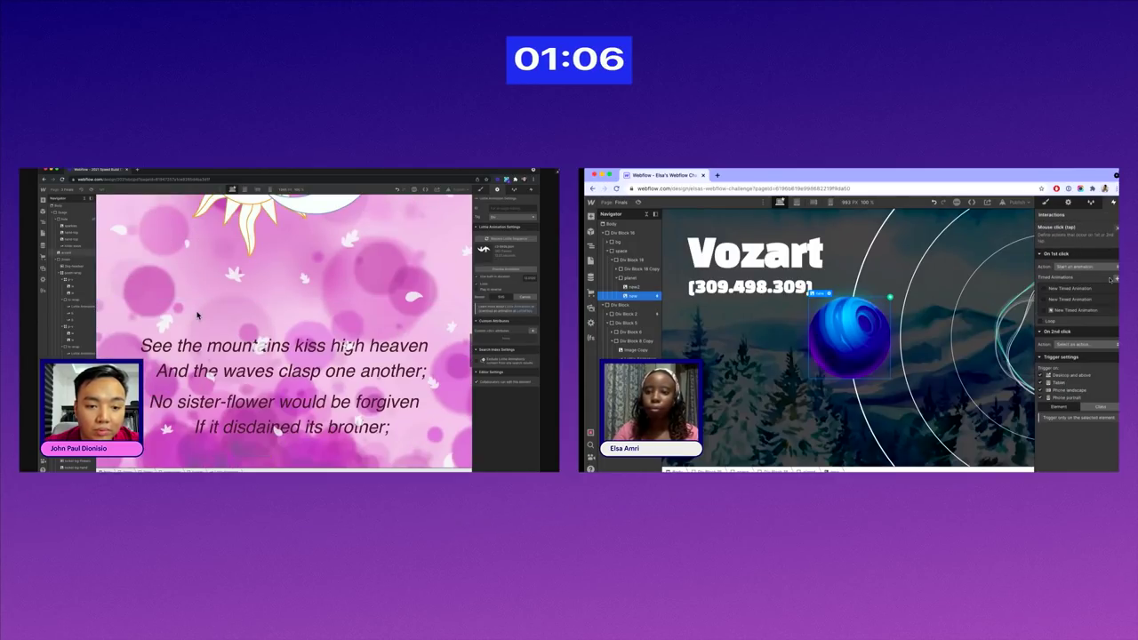
- Add a timed animation that fades Div Block 16 to 0 opacity over 2 seconds with Ease In Out easing
{"action": "left_click", "coordinate": [1111, 280]}
{"action": "scroll", "coordinate": [229, 331], "scroll_direction": "up", "scroll_amount": 4}
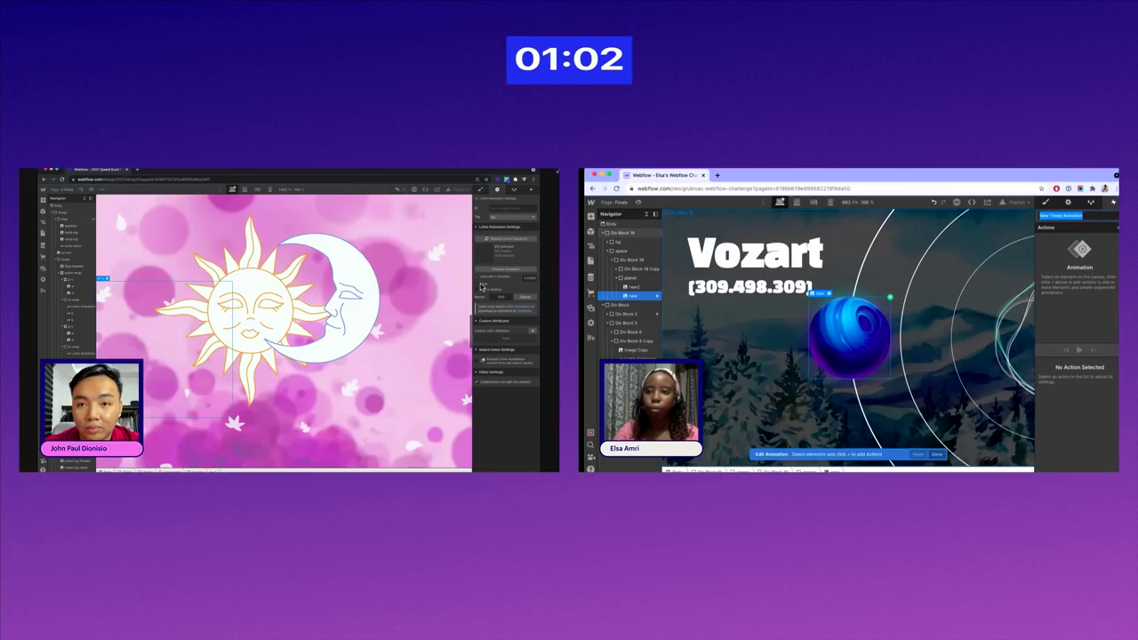
{"action": "left_click", "coordinate": [1117, 228]}
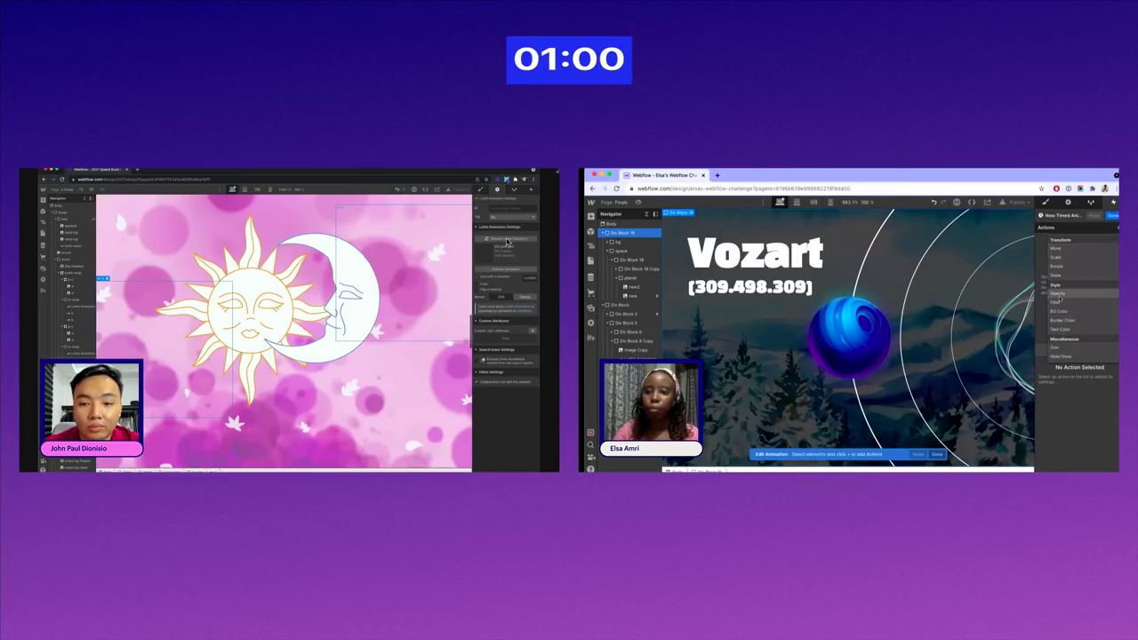
{"action": "left_click", "coordinate": [1058, 292]}
{"action": "left_click", "coordinate": [531, 190]}
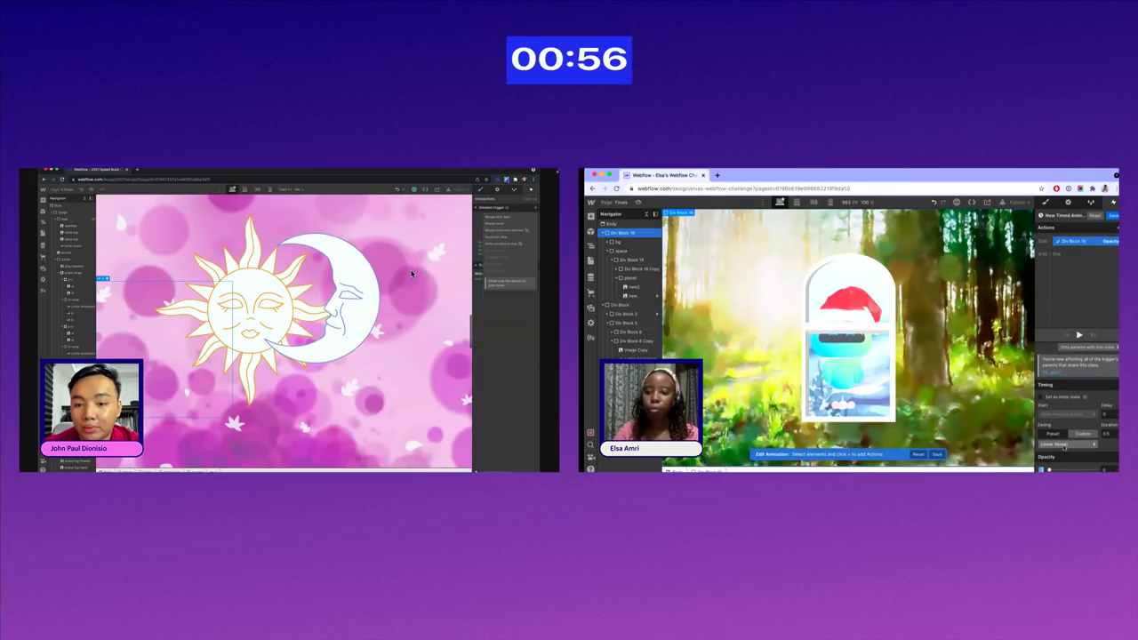
{"action": "left_click", "coordinate": [415, 273]}
{"action": "left_click", "coordinate": [1064, 445]}
{"action": "left_click", "coordinate": [514, 210]}
{"action": "left_click", "coordinate": [1105, 441]}
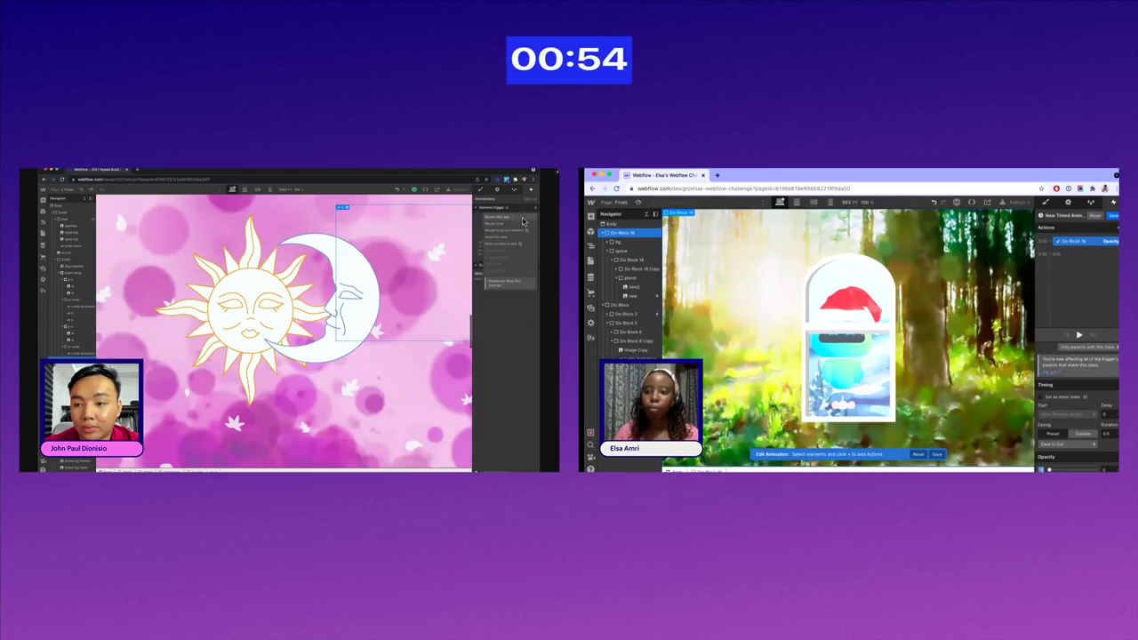
{"action": "left_click", "coordinate": [1048, 242]}
{"action": "left_click", "coordinate": [88, 190]}
- Add a Hide/Show action for Div Block 16 after its opacity action in the timed animation
{"action": "left_click", "coordinate": [1050, 254]}
{"action": "left_click", "coordinate": [1050, 254]}
{"action": "scroll", "coordinate": [163, 251], "scroll_direction": "up", "scroll_amount": 4}
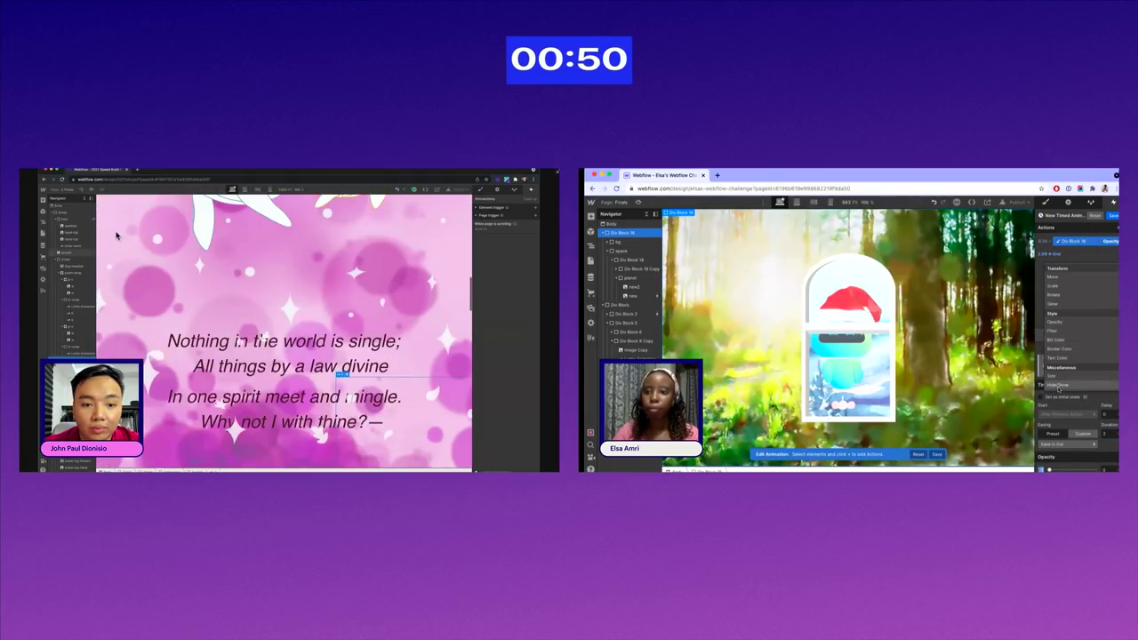
{"action": "left_click", "coordinate": [92, 191]}
{"action": "left_click", "coordinate": [1057, 384]}
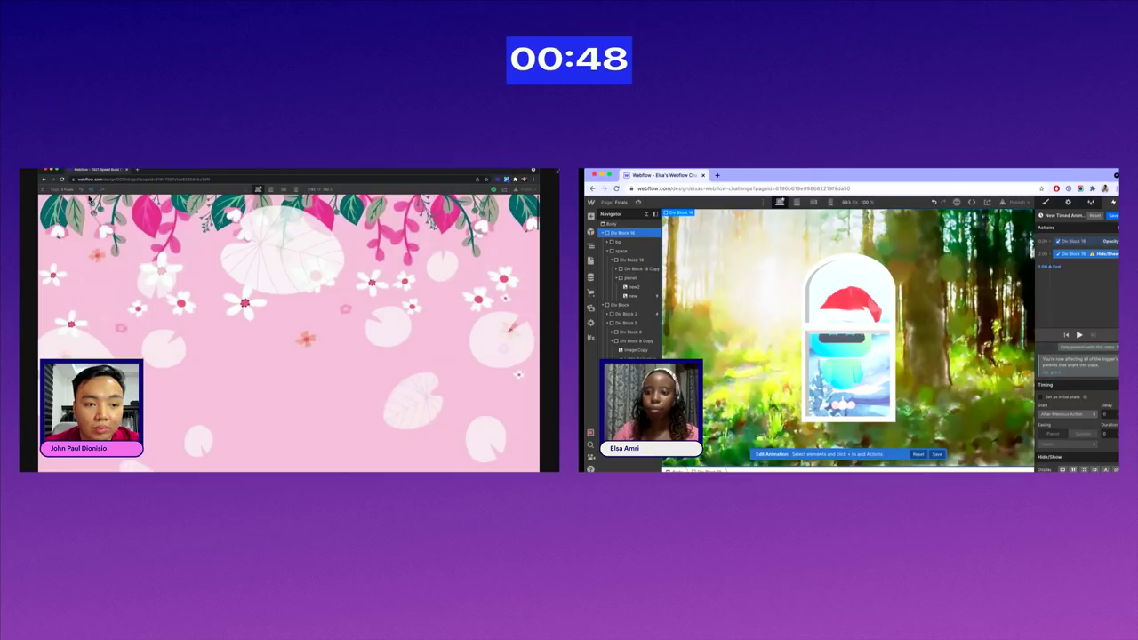
- Remove the class from the locket page's hidden wrapper block and preview the page
{"action": "left_click", "coordinate": [92, 190]}
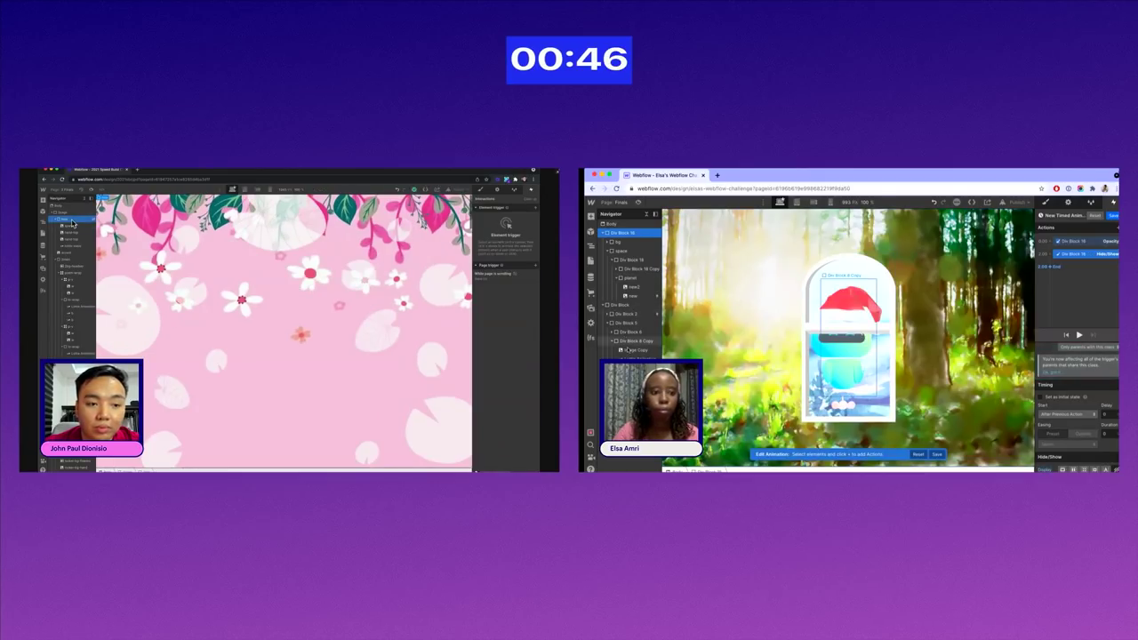
{"action": "key", "text": "s"}
{"action": "key", "text": "BackSpace"}
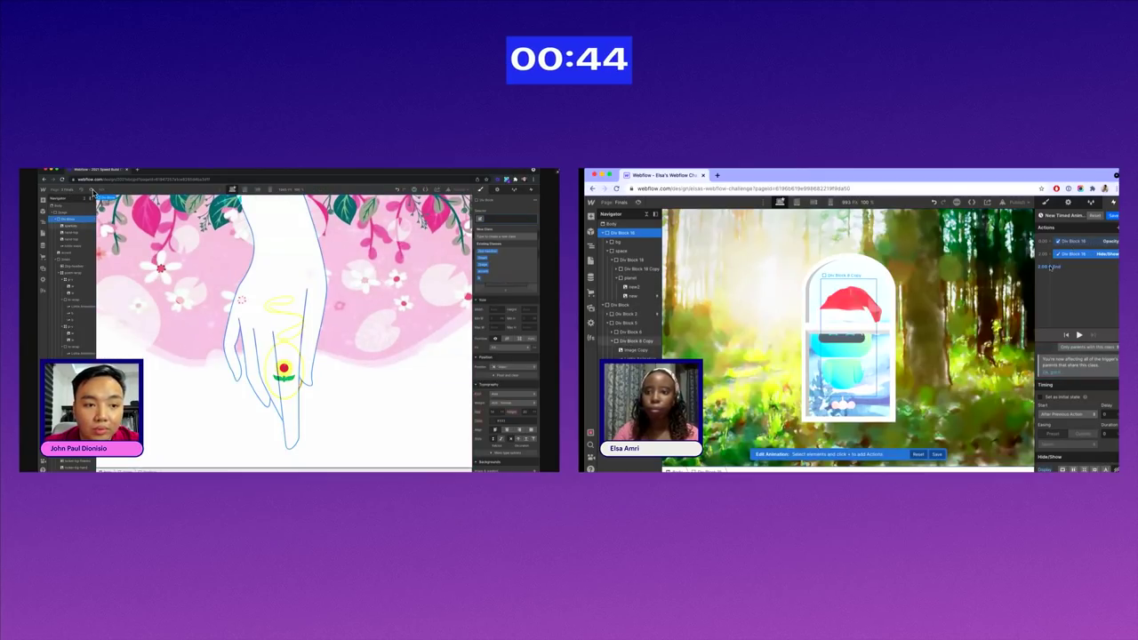
{"action": "left_click", "coordinate": [92, 190]}
- Add an initial-state Move action shifting Div Block 8 Copy up out of the window, and review the locket page preview through its verses
{"action": "left_click", "coordinate": [1049, 241]}
{"action": "scroll", "coordinate": [243, 252], "scroll_direction": "down", "scroll_amount": 5}
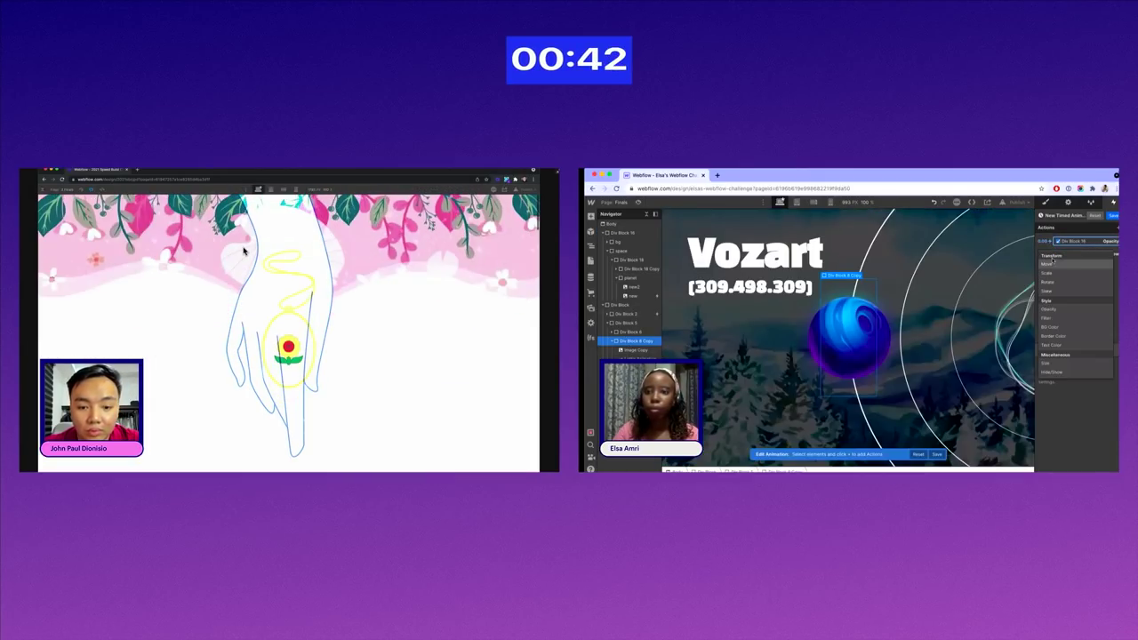
{"action": "left_click", "coordinate": [1049, 263]}
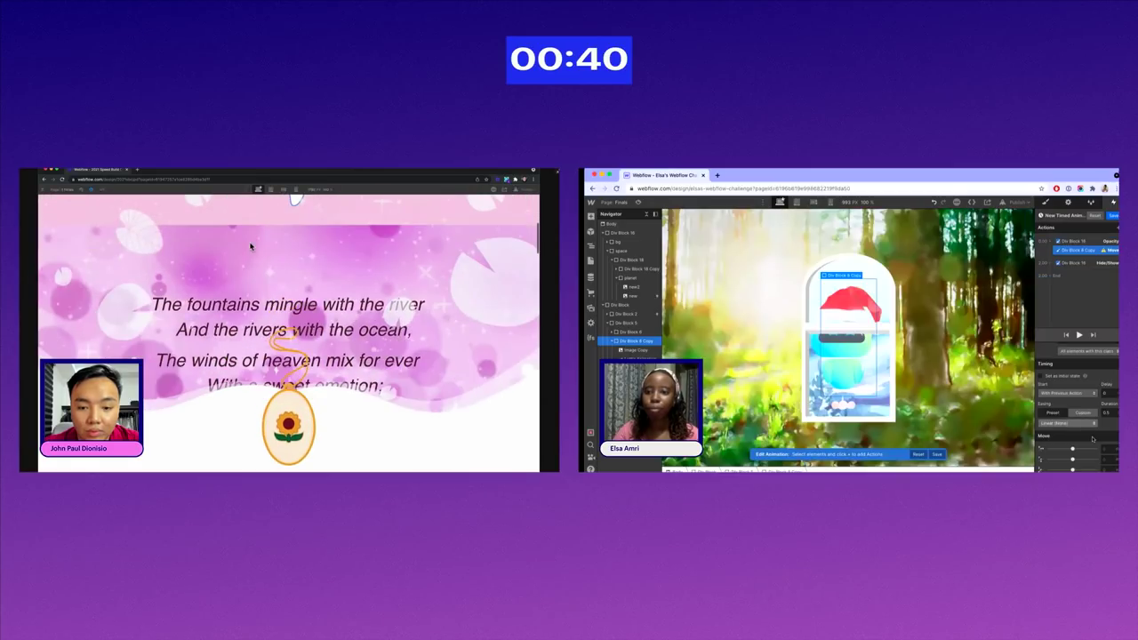
{"action": "scroll", "coordinate": [256, 242], "scroll_direction": "down", "scroll_amount": 5}
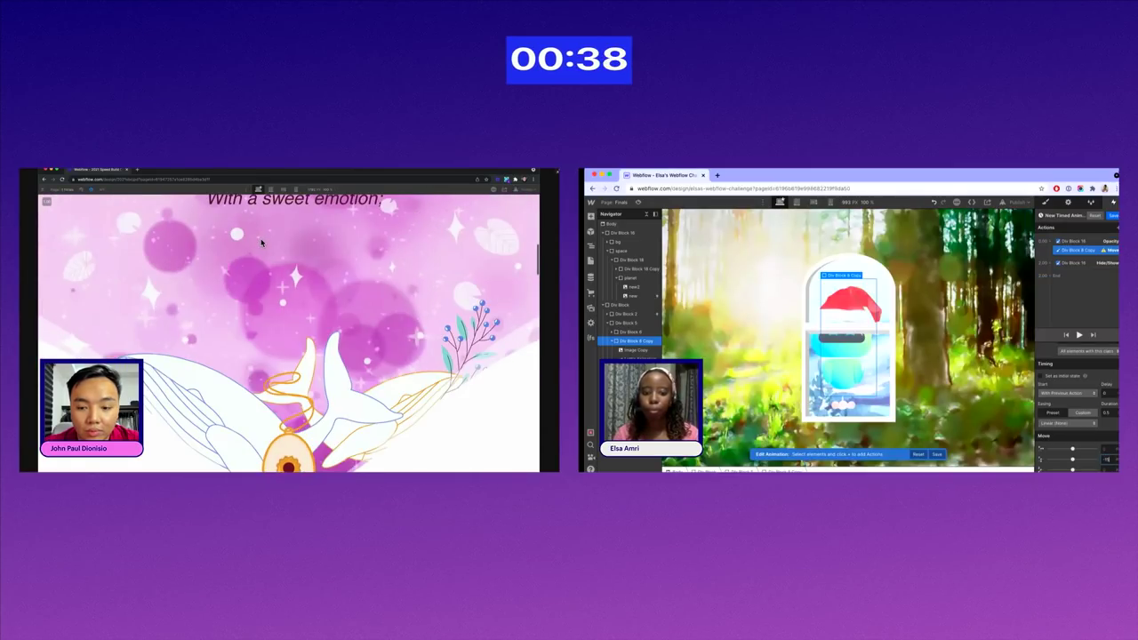
{"action": "scroll", "coordinate": [259, 239], "scroll_direction": "down", "scroll_amount": 5}
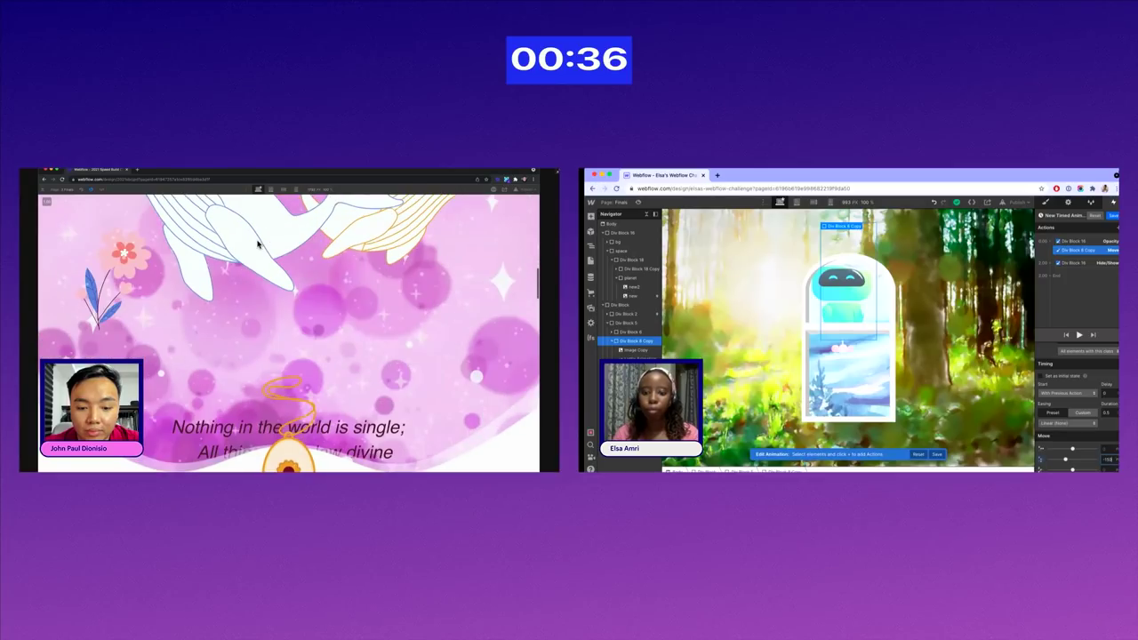
{"action": "scroll", "coordinate": [255, 244], "scroll_direction": "down", "scroll_amount": 5}
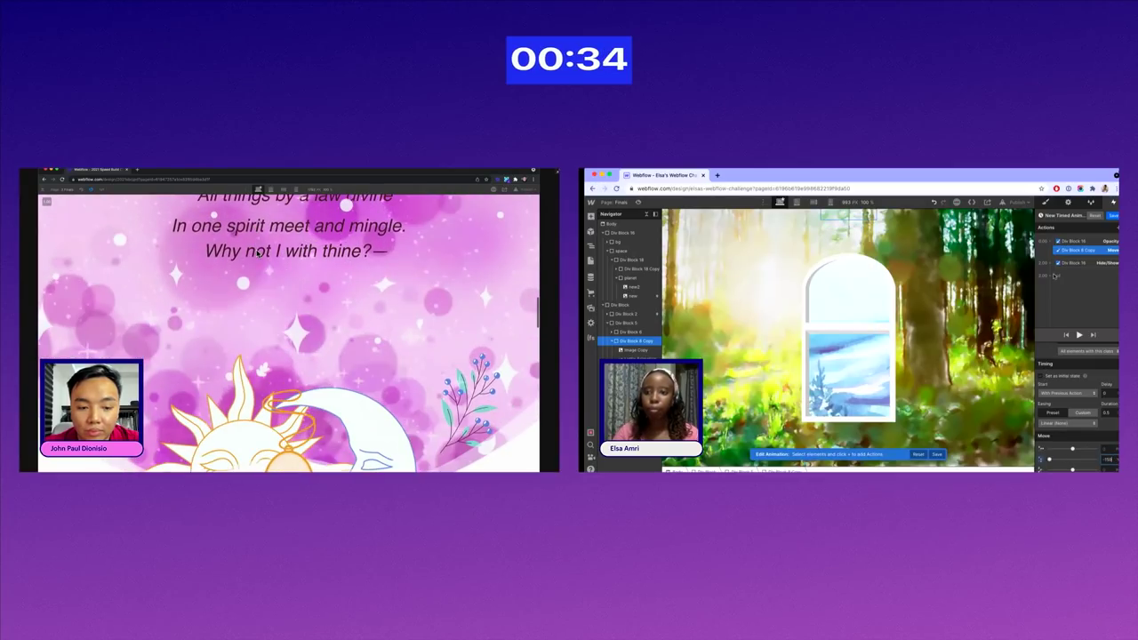
{"action": "scroll", "coordinate": [254, 259], "scroll_direction": "down", "scroll_amount": 5}
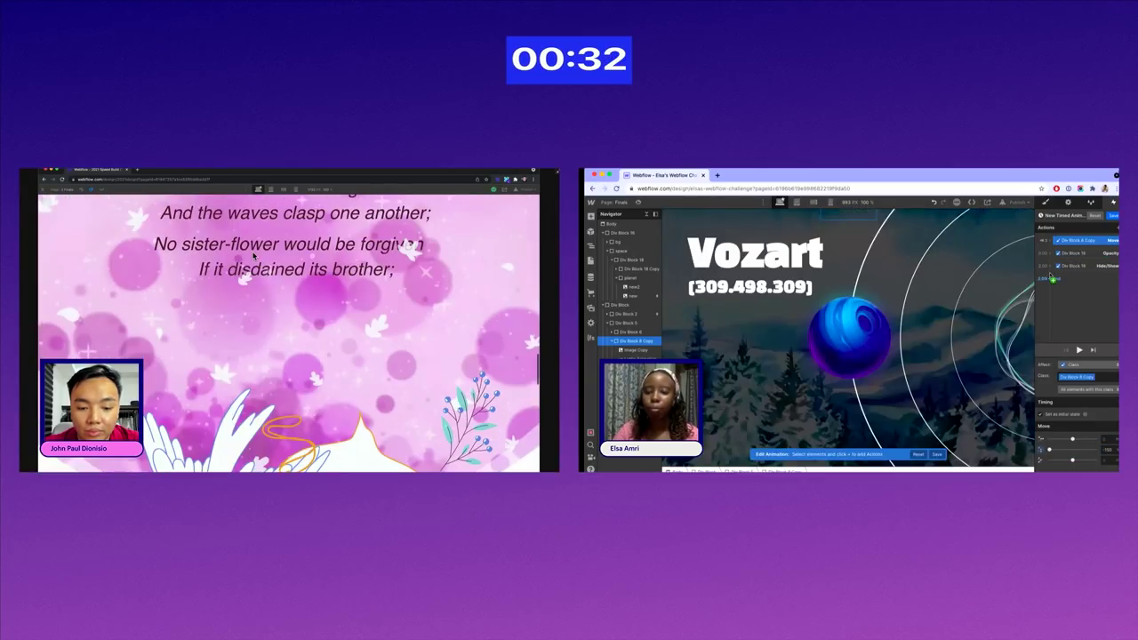
{"action": "scroll", "coordinate": [255, 260], "scroll_direction": "down", "scroll_amount": 5}
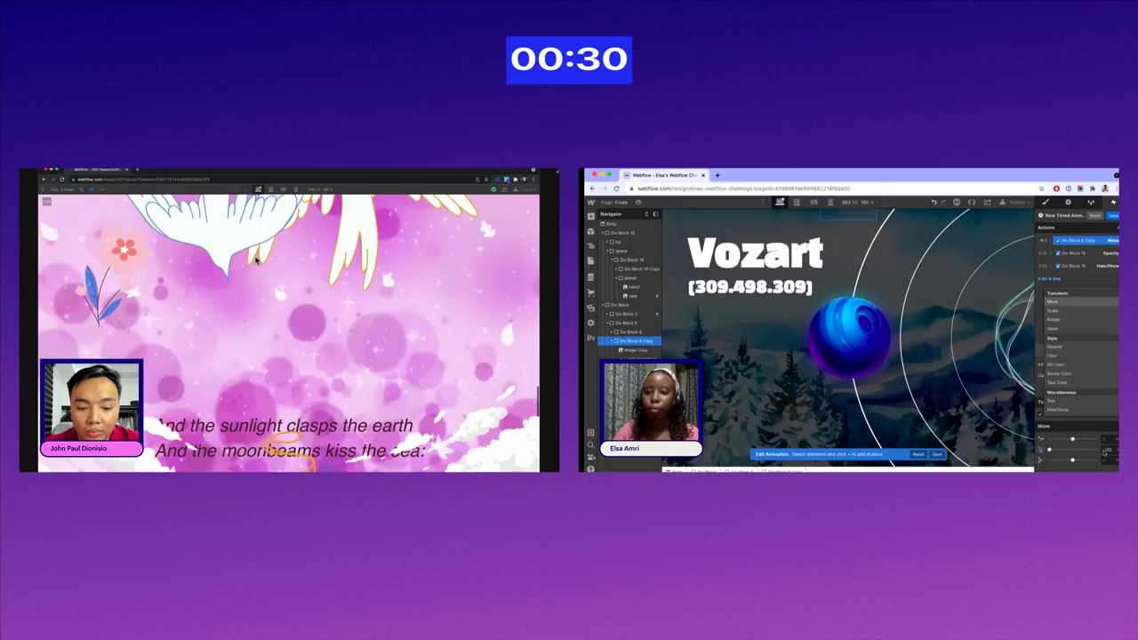
- Add a final Move action for Div Block 8 Copy with a vertical value of 15 and Ease In Out easing
{"action": "left_click", "coordinate": [1053, 283]}
{"action": "scroll", "coordinate": [256, 260], "scroll_direction": "down", "scroll_amount": 5}
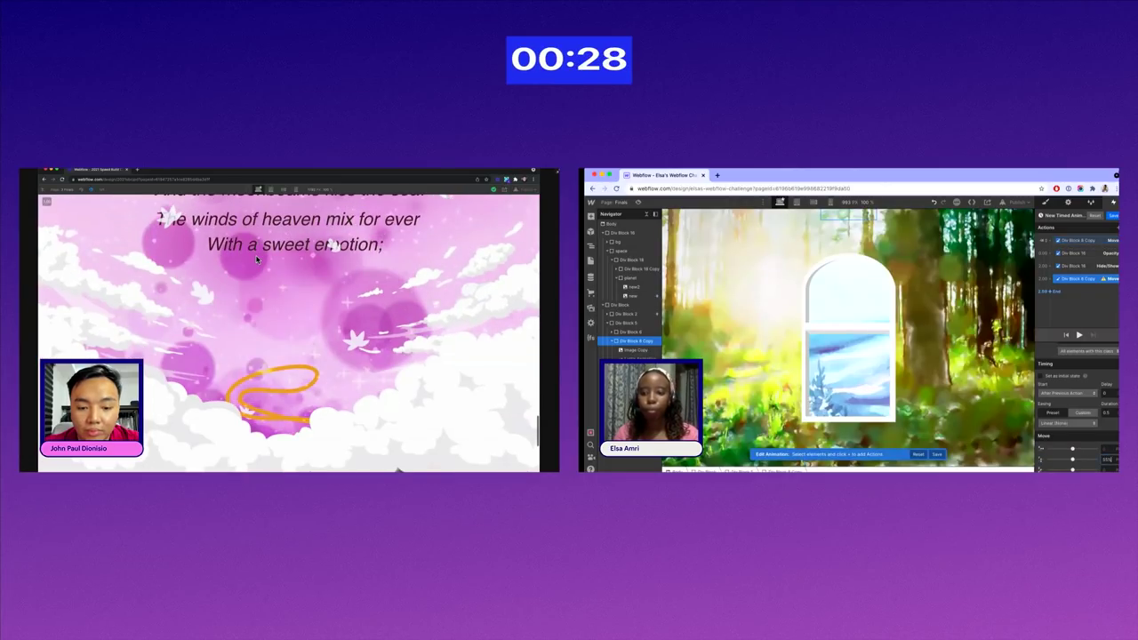
{"action": "scroll", "coordinate": [257, 259], "scroll_direction": "down", "scroll_amount": 5}
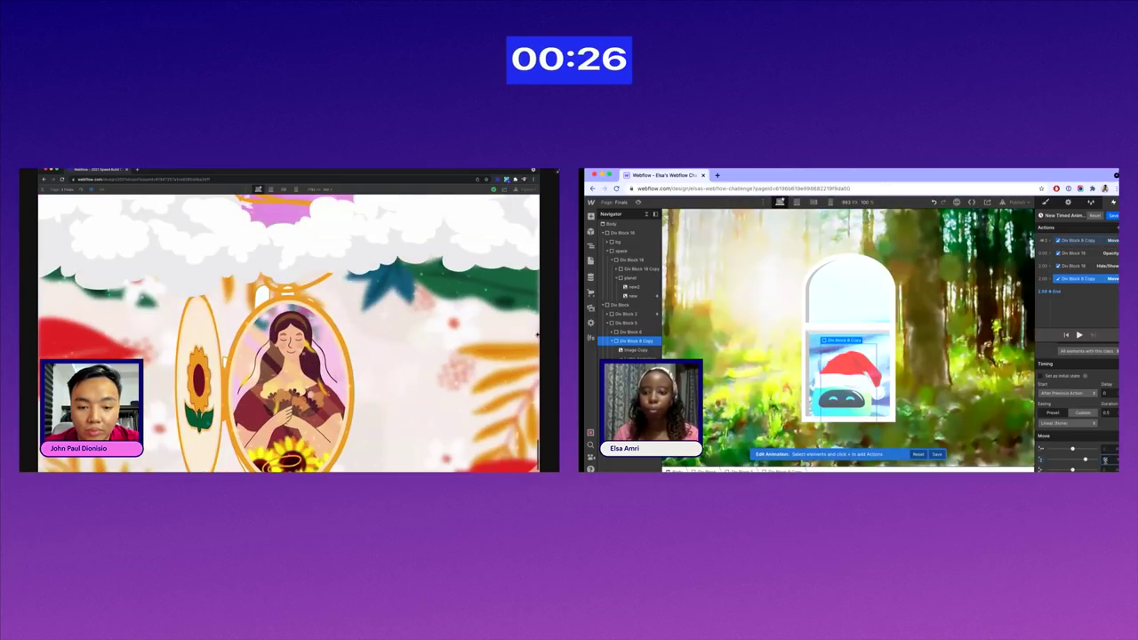
{"action": "scroll", "coordinate": [252, 297], "scroll_direction": "up", "scroll_amount": 10}
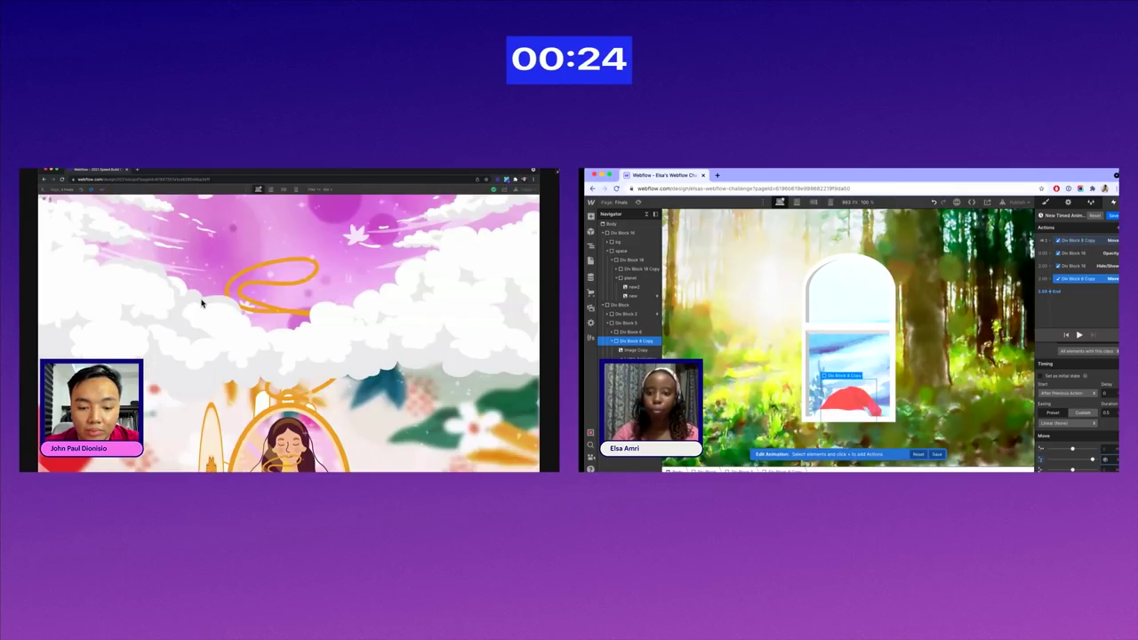
{"action": "scroll", "coordinate": [96, 250], "scroll_direction": "up", "scroll_amount": 6}
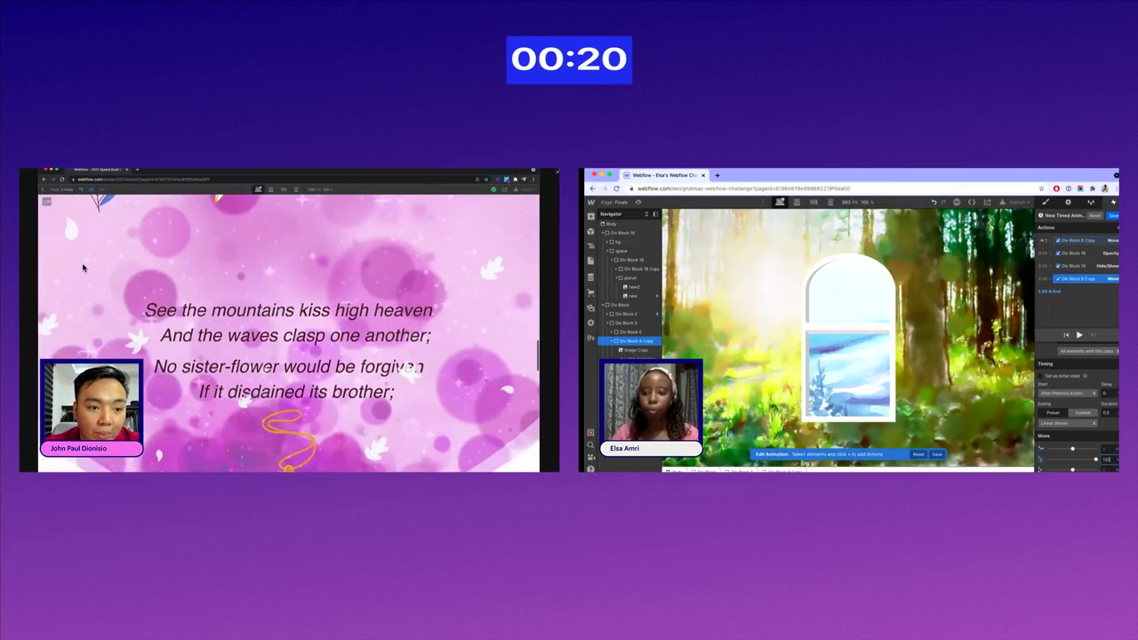
{"action": "key", "text": "Escape"}
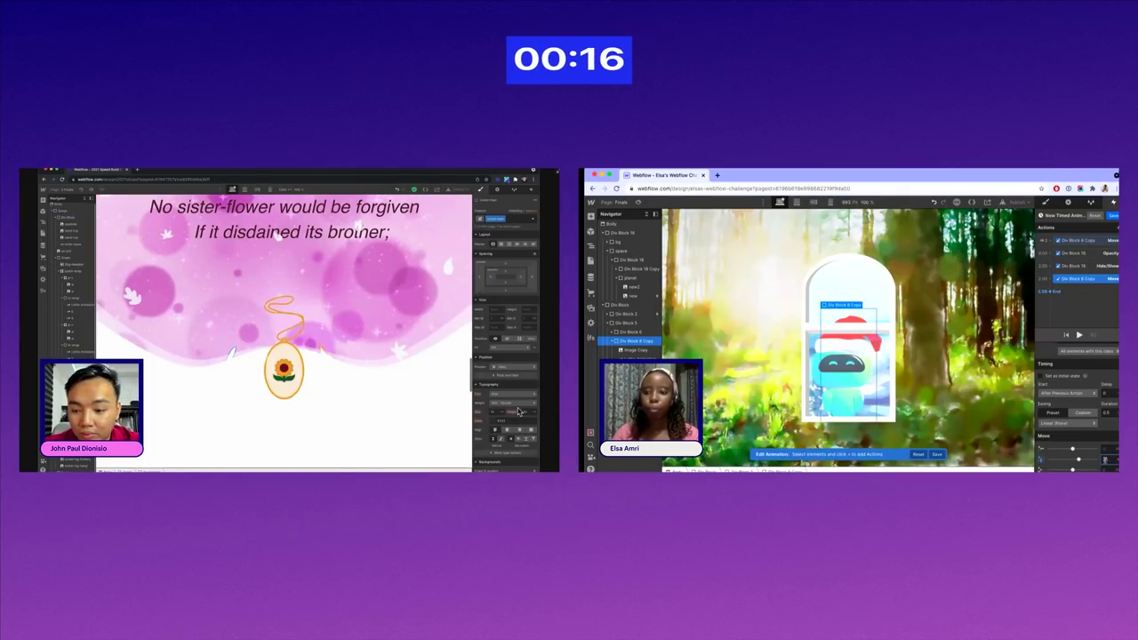
{"action": "type", "text": "15"}
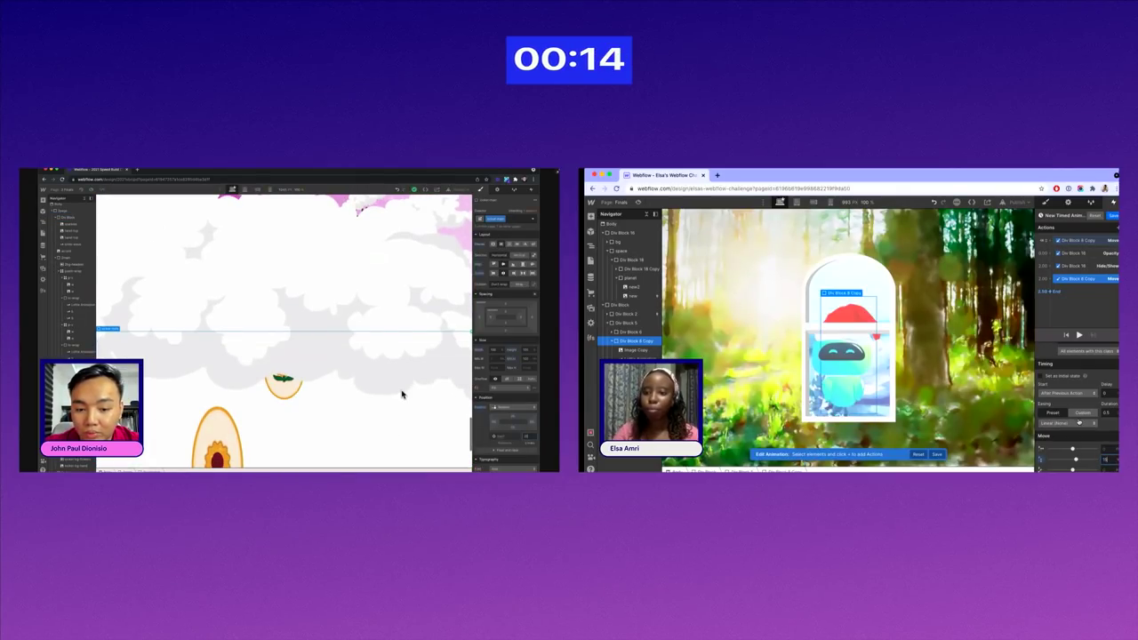
{"action": "left_click", "coordinate": [1079, 422]}
{"action": "left_click", "coordinate": [1052, 247]}
- Check the locket ending, save the planet's timed animation and preview both finished pages
{"action": "scroll", "coordinate": [254, 333], "scroll_direction": "down", "scroll_amount": 3}
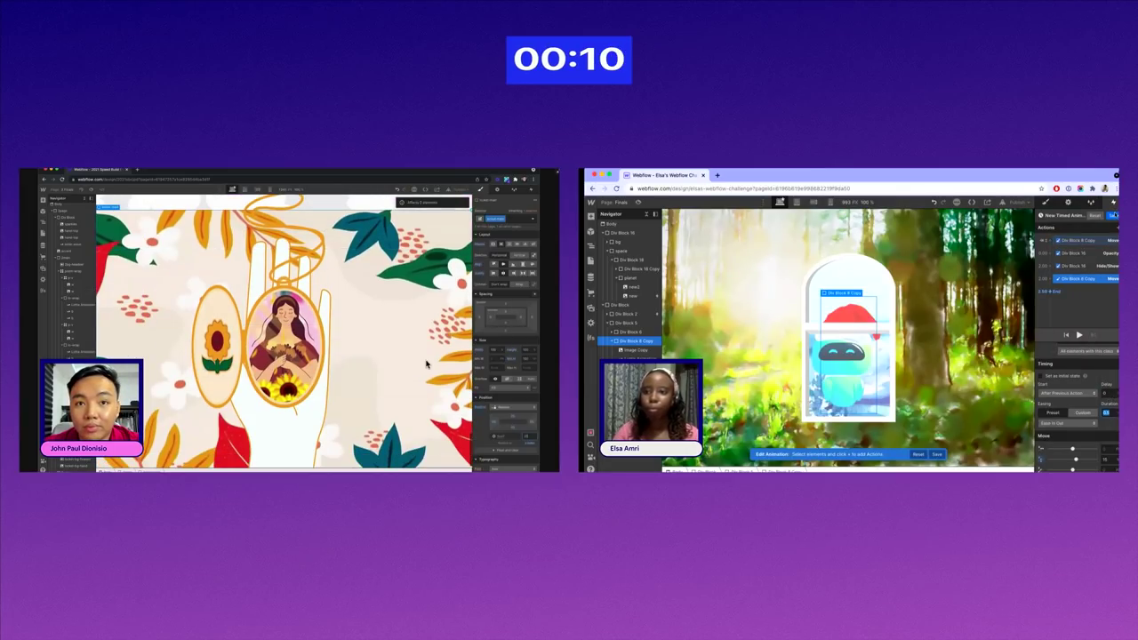
{"action": "scroll", "coordinate": [220, 345], "scroll_direction": "down", "scroll_amount": 5}
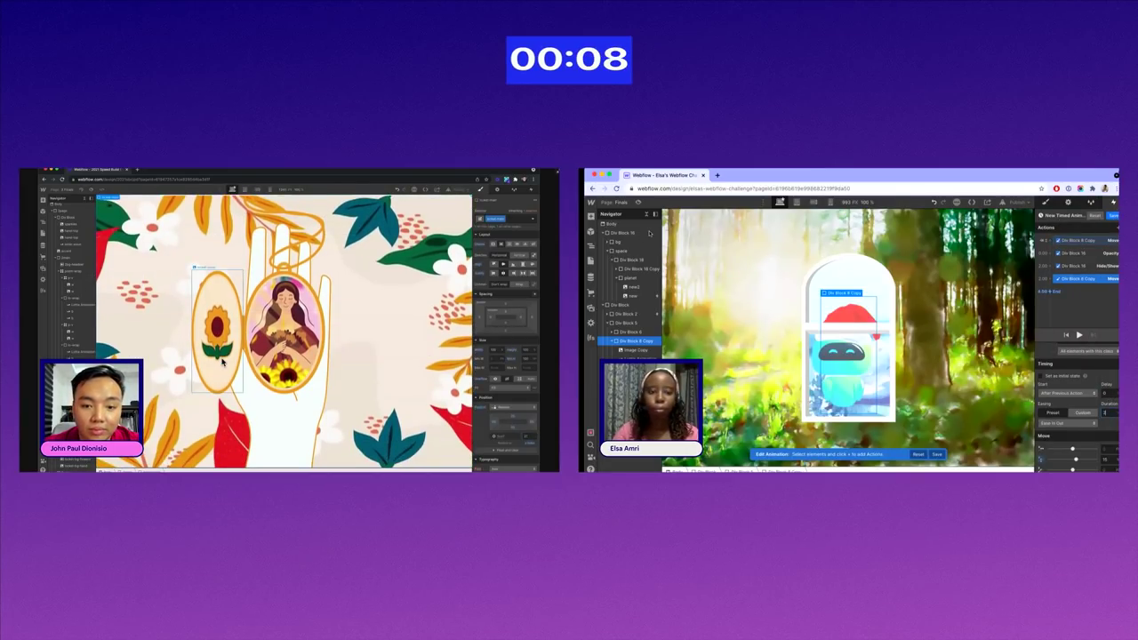
{"action": "key", "text": "super+s"}
{"action": "scroll", "coordinate": [220, 345], "scroll_direction": "up", "scroll_amount": 5}
{"action": "key", "text": "Escape"}
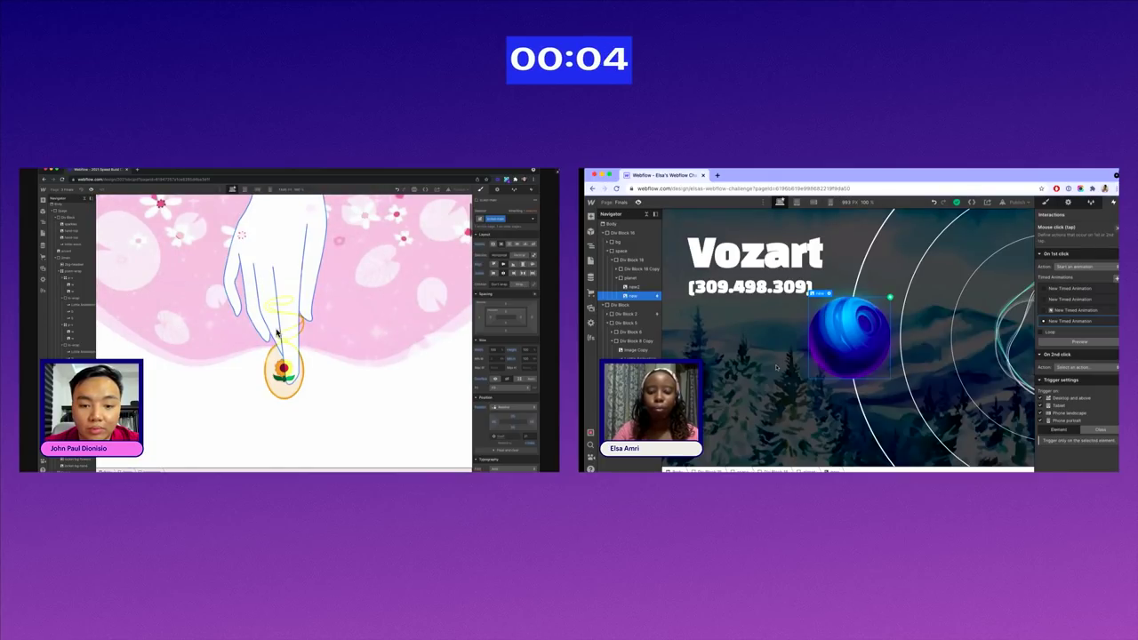
{"action": "key", "text": "super+shift+p"}
{"action": "scroll", "coordinate": [324, 278], "scroll_direction": "up", "scroll_amount": 3}
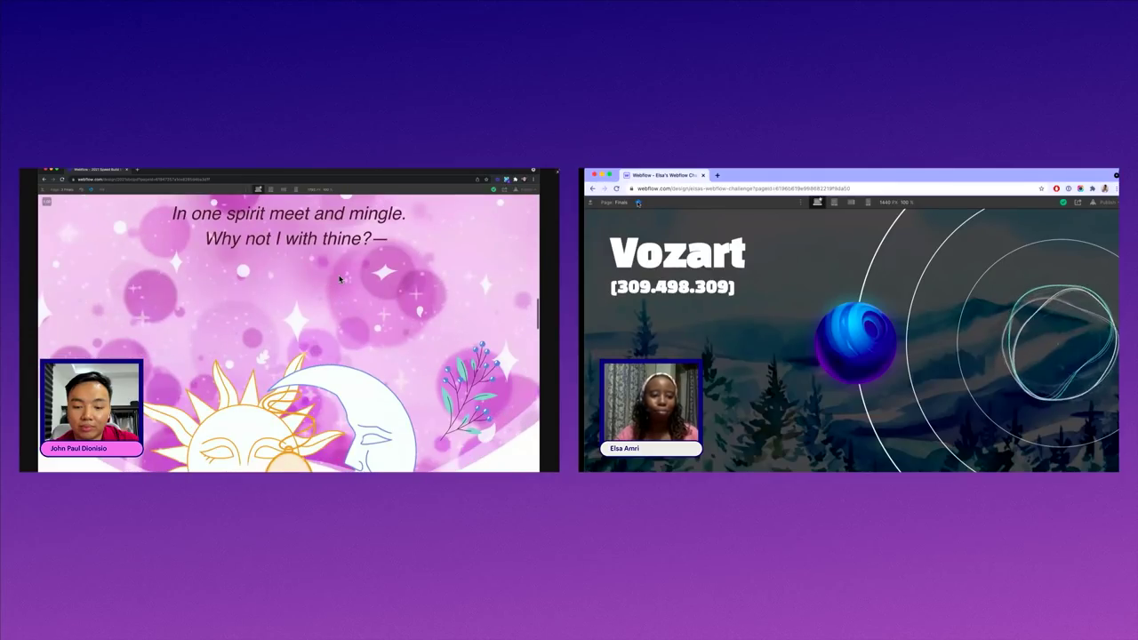
- Review the locket page preview from the sun and moon scene through the mountains verse to the doves, and return to the opening verse
{"action": "scroll", "coordinate": [339, 279], "scroll_direction": "down", "scroll_amount": 5}
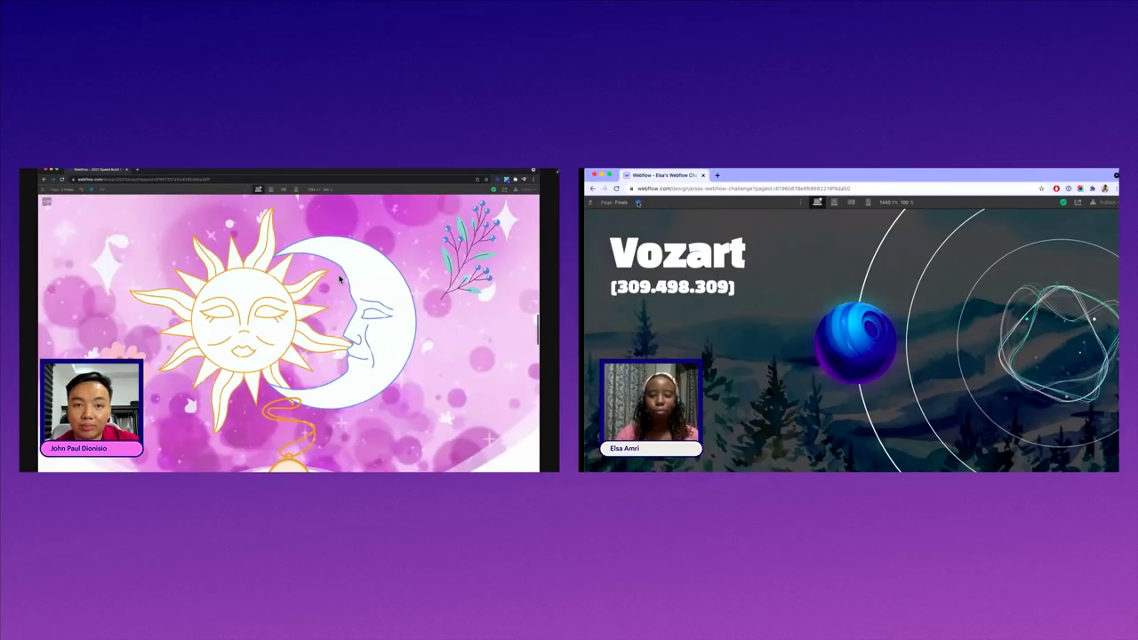
{"action": "scroll", "coordinate": [339, 279], "scroll_direction": "down", "scroll_amount": 5}
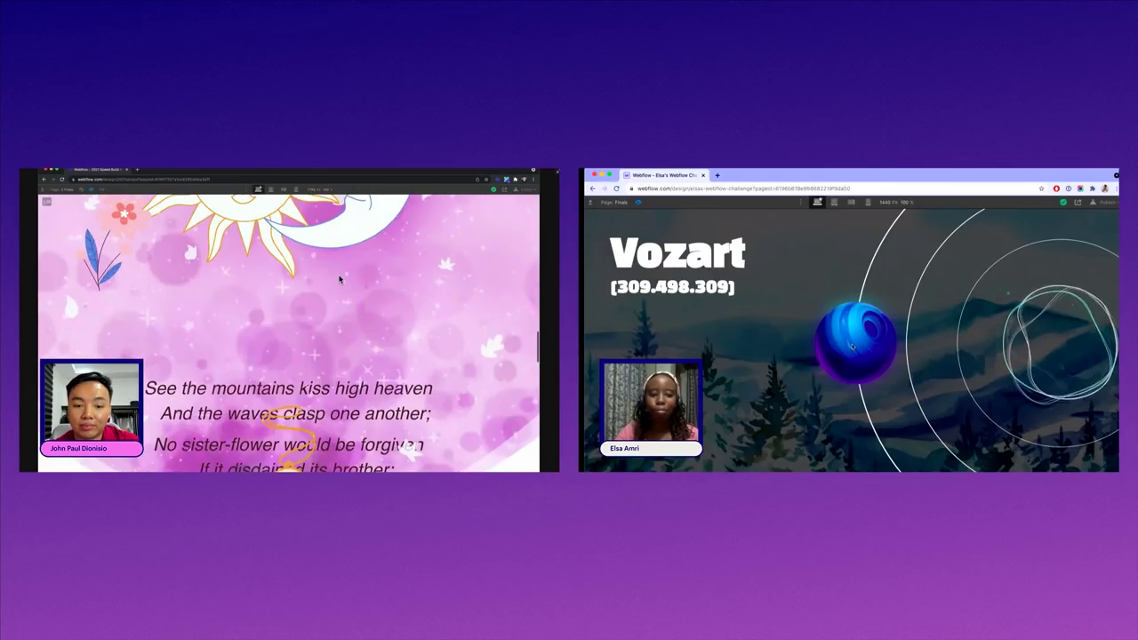
{"action": "scroll", "coordinate": [339, 279], "scroll_direction": "down", "scroll_amount": 5}
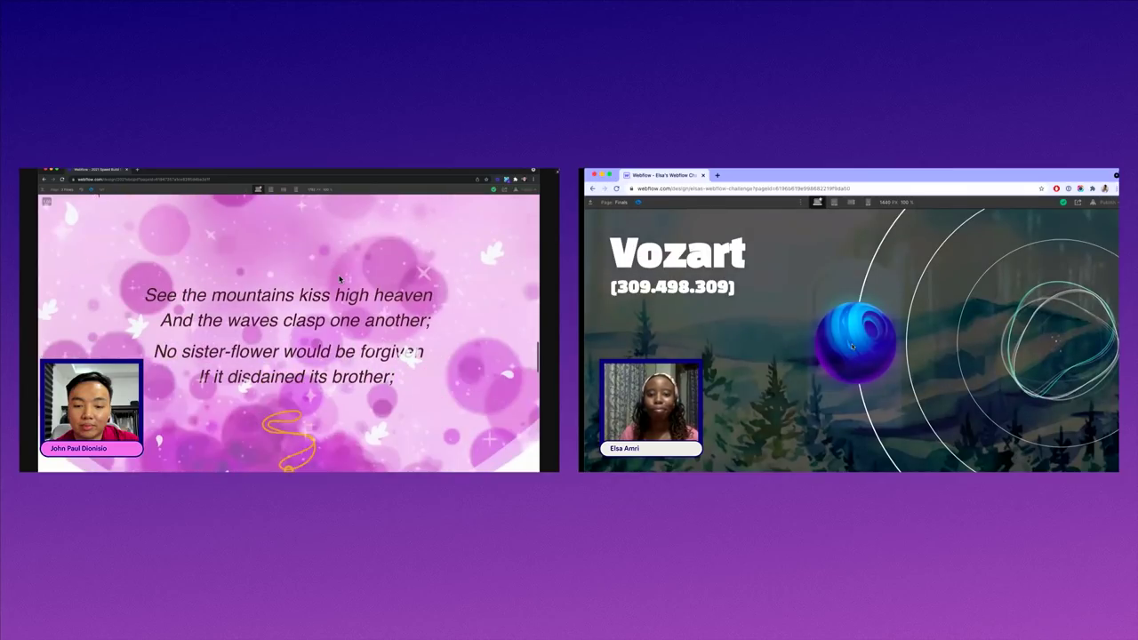
{"action": "scroll", "coordinate": [339, 279], "scroll_direction": "down", "scroll_amount": 4}
{"action": "scroll", "coordinate": [339, 279], "scroll_direction": "down", "scroll_amount": 5}
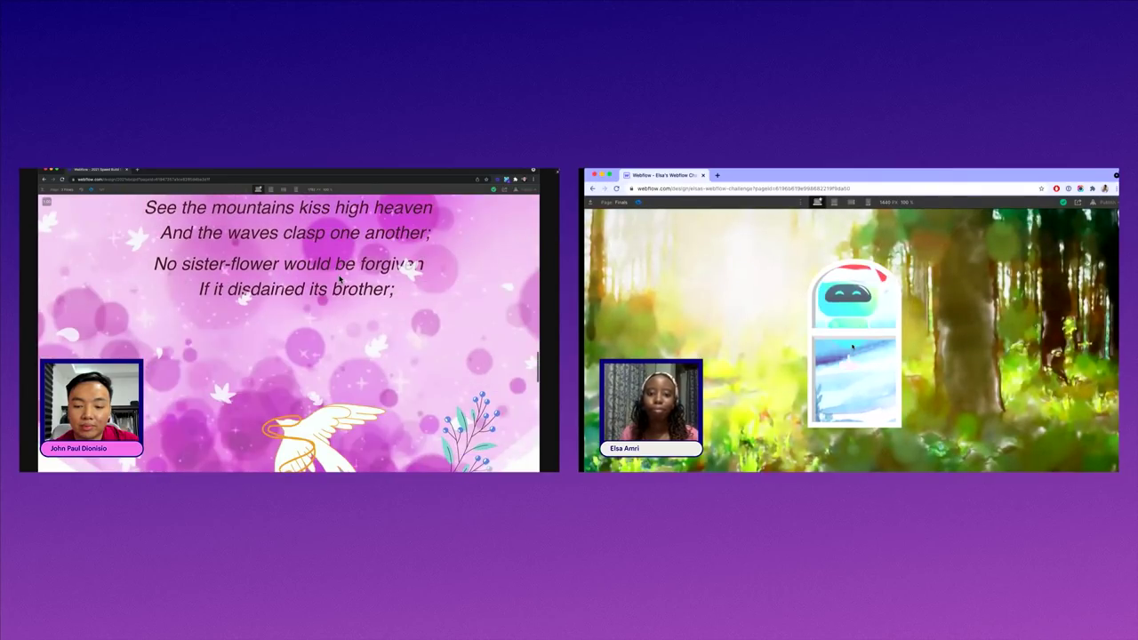
{"action": "scroll", "coordinate": [338, 279], "scroll_direction": "down", "scroll_amount": 5}
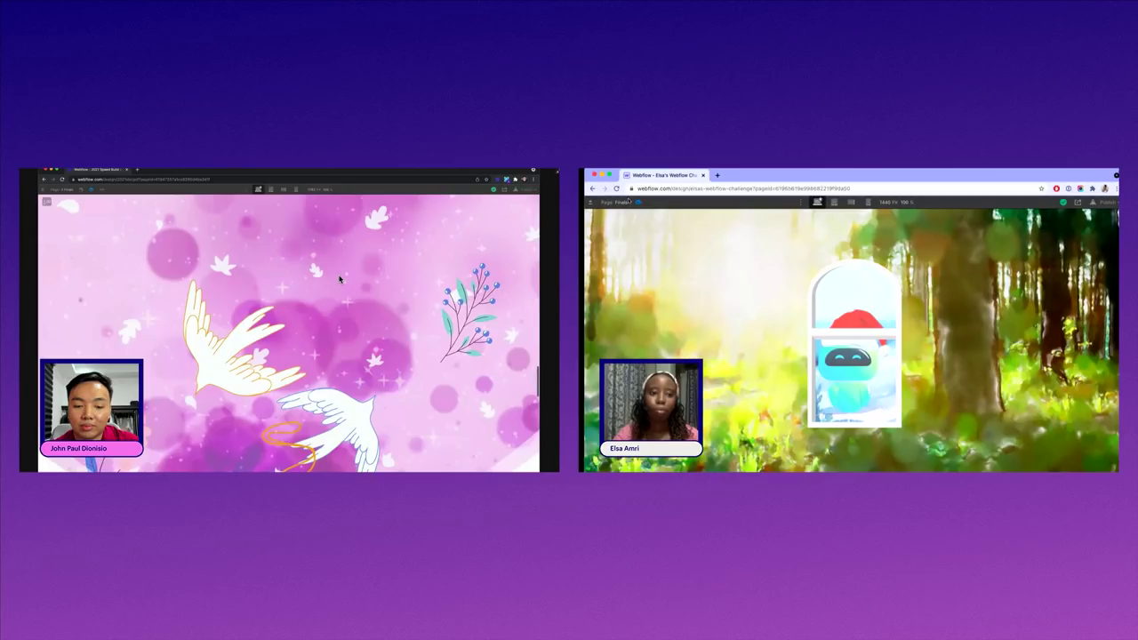
{"action": "scroll", "coordinate": [338, 279], "scroll_direction": "up", "scroll_amount": 10}
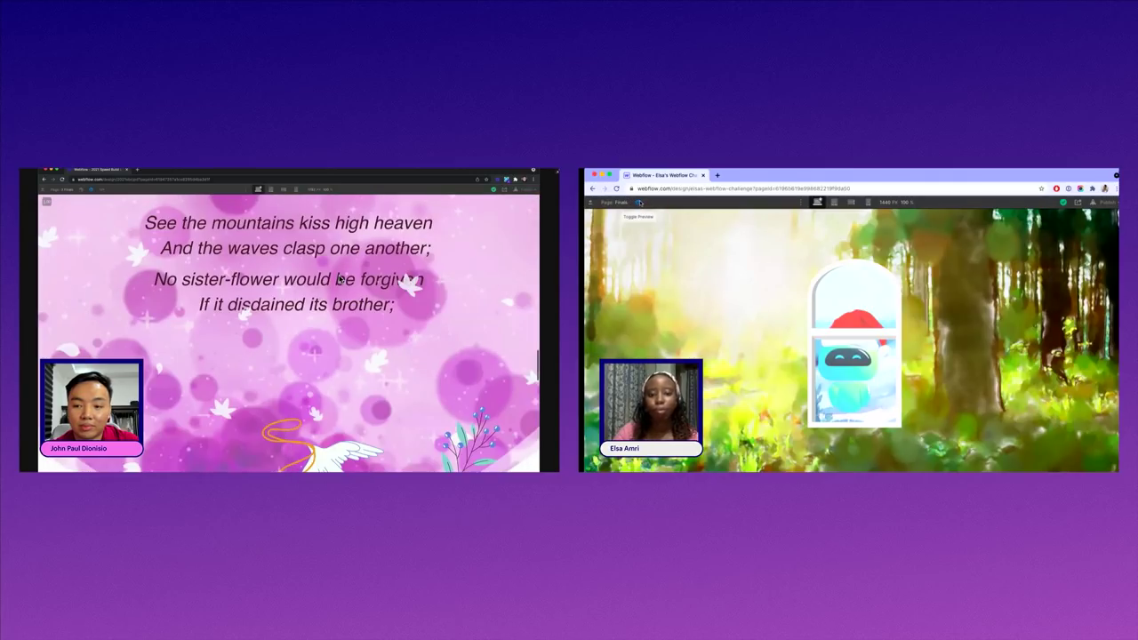
{"action": "scroll", "coordinate": [339, 279], "scroll_direction": "down", "scroll_amount": 10}
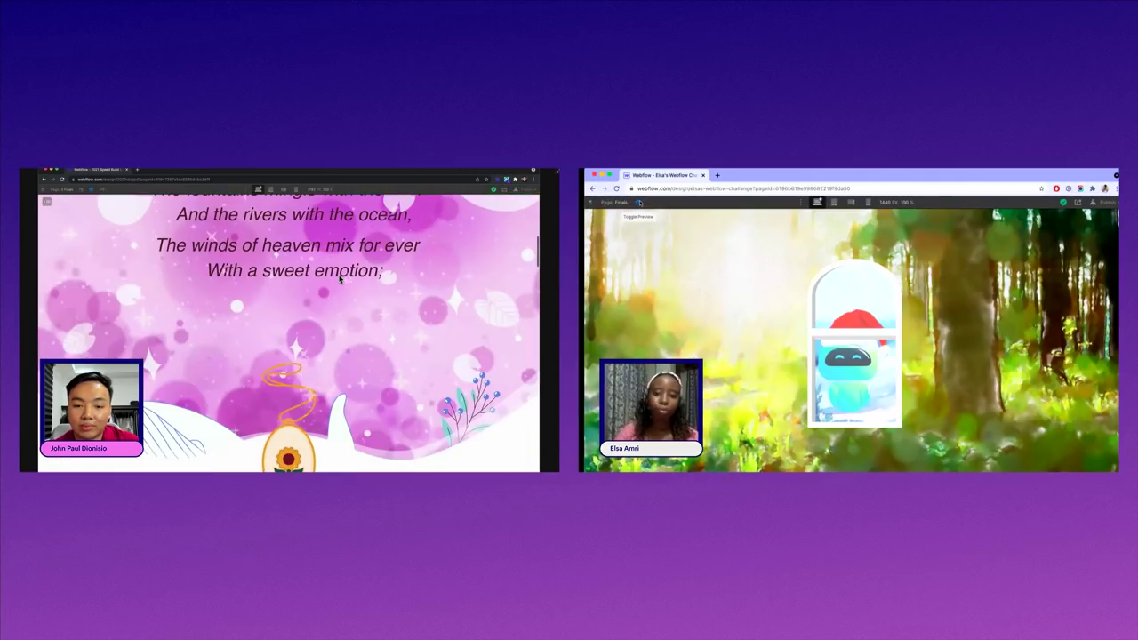
- Examine the locket page's scroll animations from the fountains verse through the whales and the sun and moon to the mountains verse
{"action": "scroll", "coordinate": [339, 279], "scroll_direction": "up", "scroll_amount": 4}
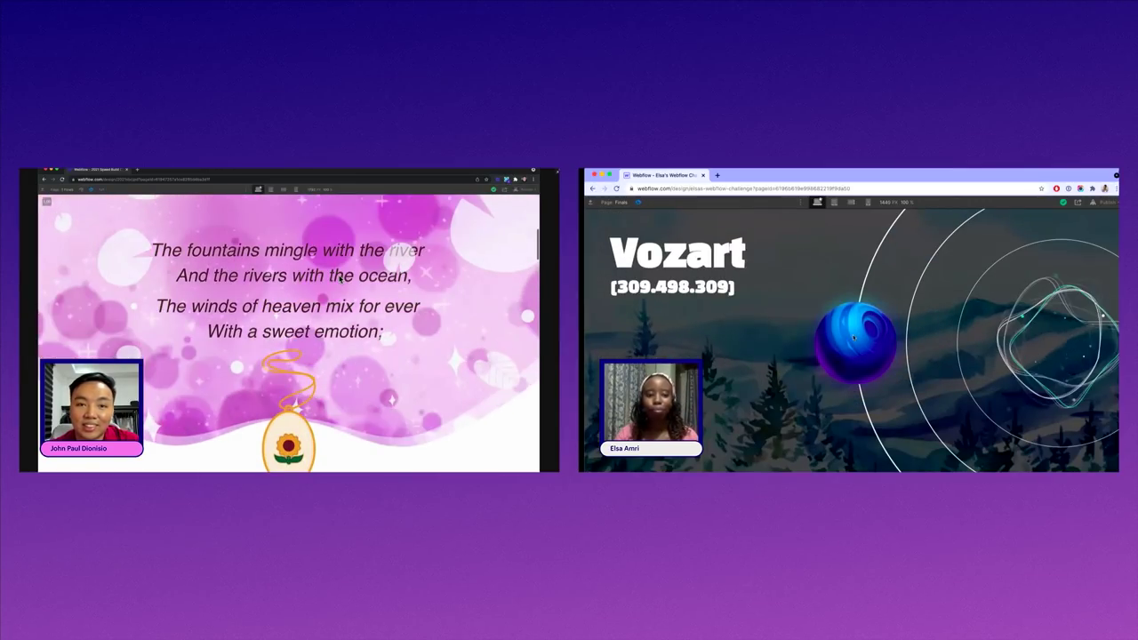
{"action": "scroll", "coordinate": [338, 280], "scroll_direction": "down", "scroll_amount": 5}
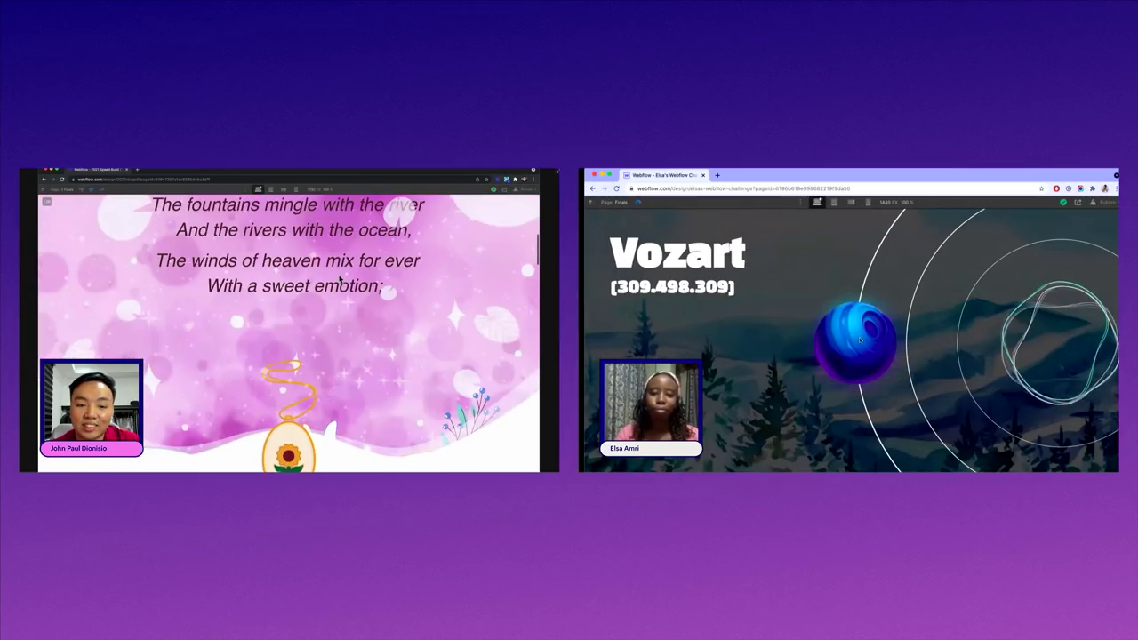
{"action": "scroll", "coordinate": [339, 279], "scroll_direction": "down", "scroll_amount": 5}
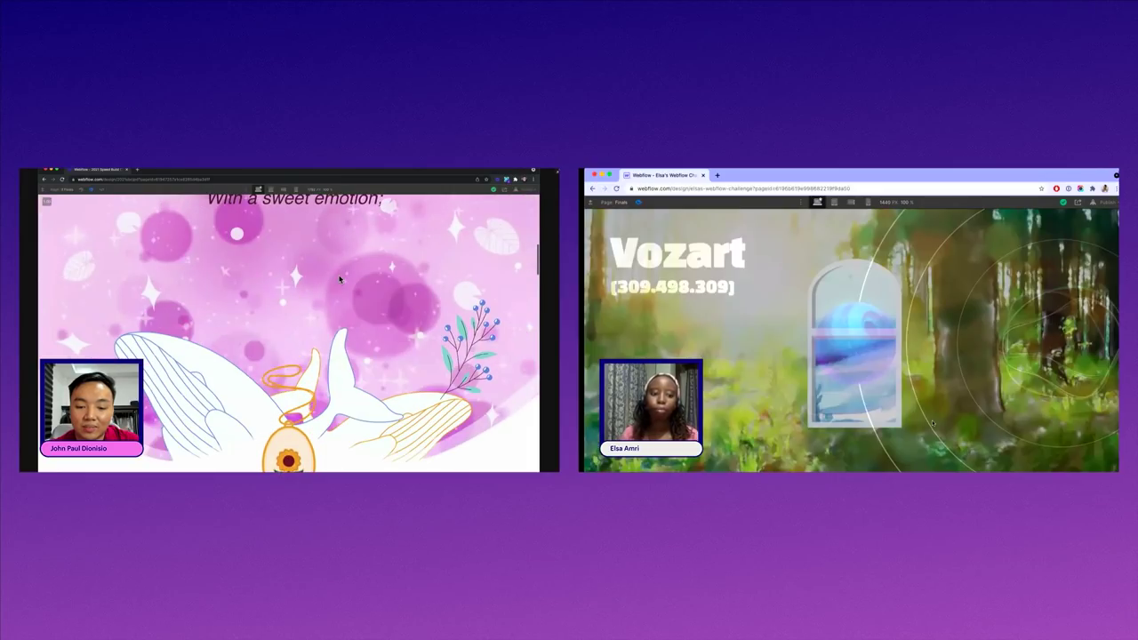
{"action": "scroll", "coordinate": [339, 279], "scroll_direction": "down", "scroll_amount": 5}
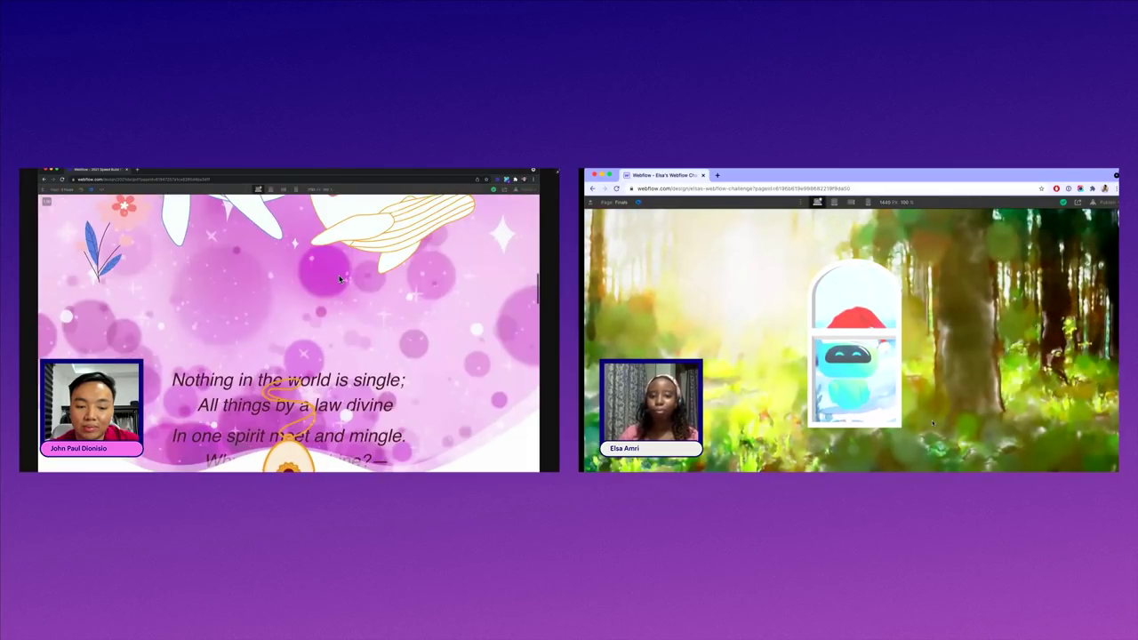
{"action": "scroll", "coordinate": [339, 279], "scroll_direction": "down", "scroll_amount": 5}
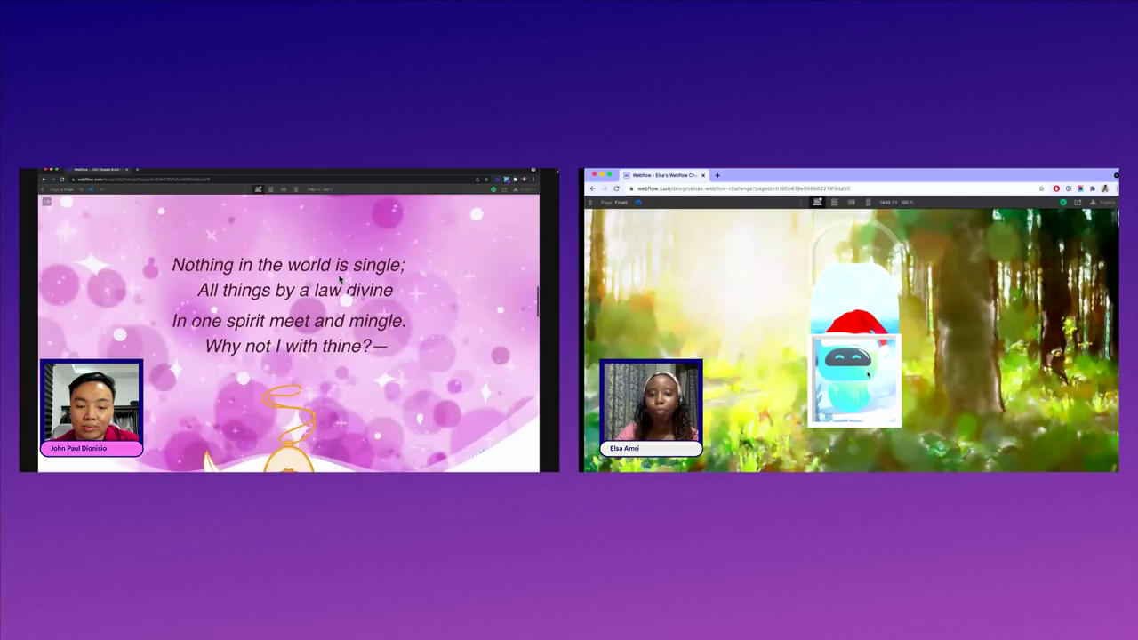
{"action": "scroll", "coordinate": [339, 279], "scroll_direction": "down", "scroll_amount": 5}
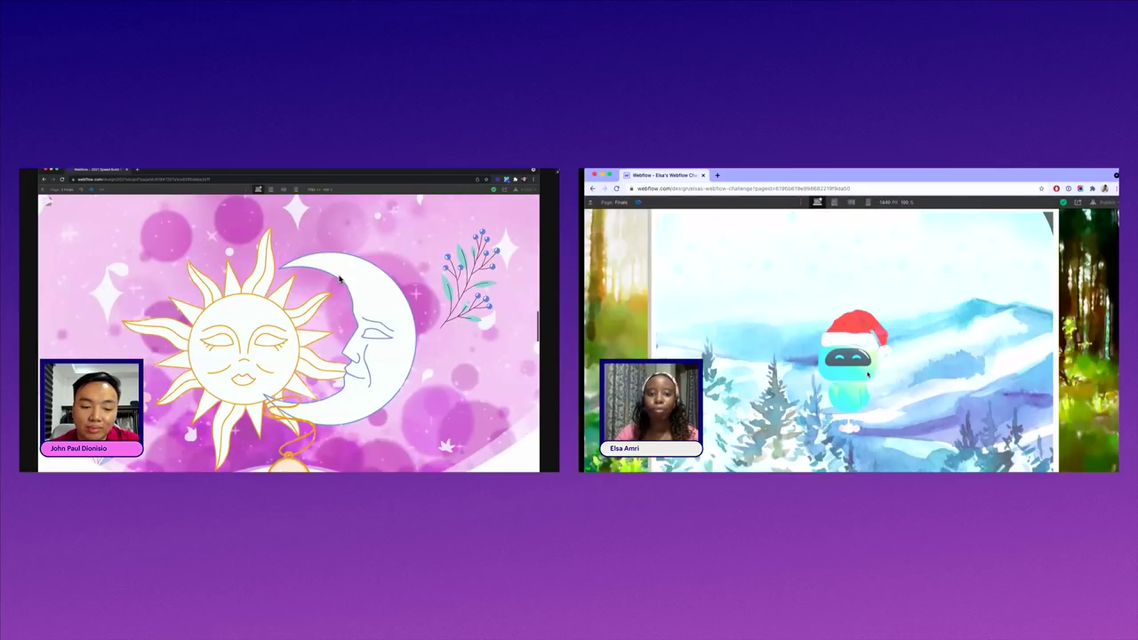
{"action": "scroll", "coordinate": [347, 321], "scroll_direction": "down", "scroll_amount": 5}
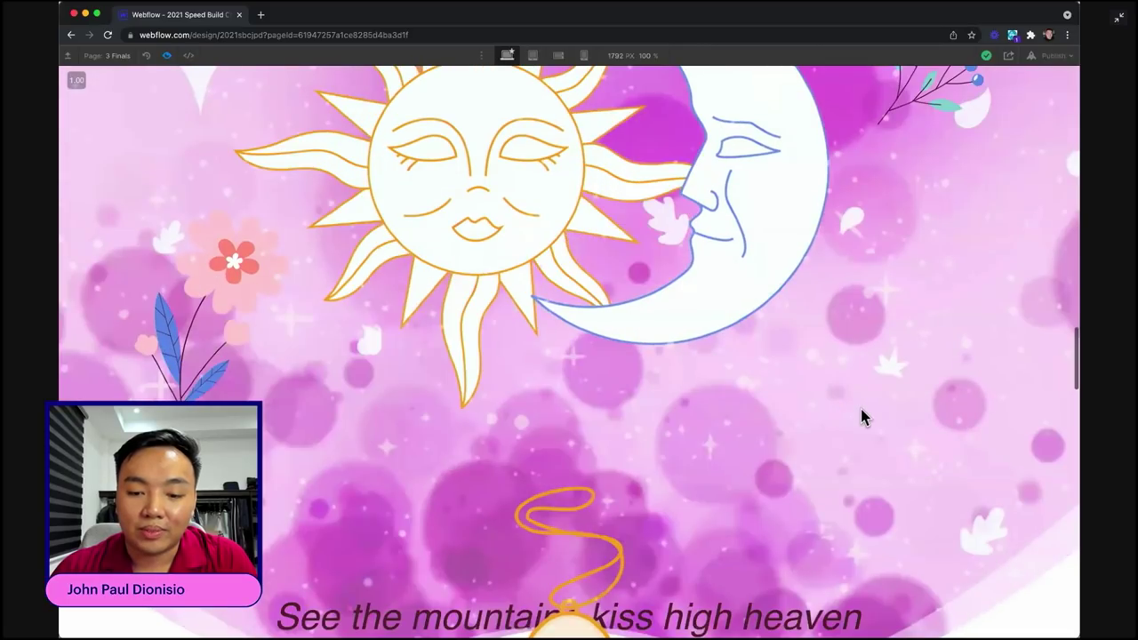
{"action": "scroll", "coordinate": [866, 414], "scroll_direction": "down", "scroll_amount": 5}
{"action": "scroll", "coordinate": [889, 413], "scroll_direction": "down", "scroll_amount": 5}
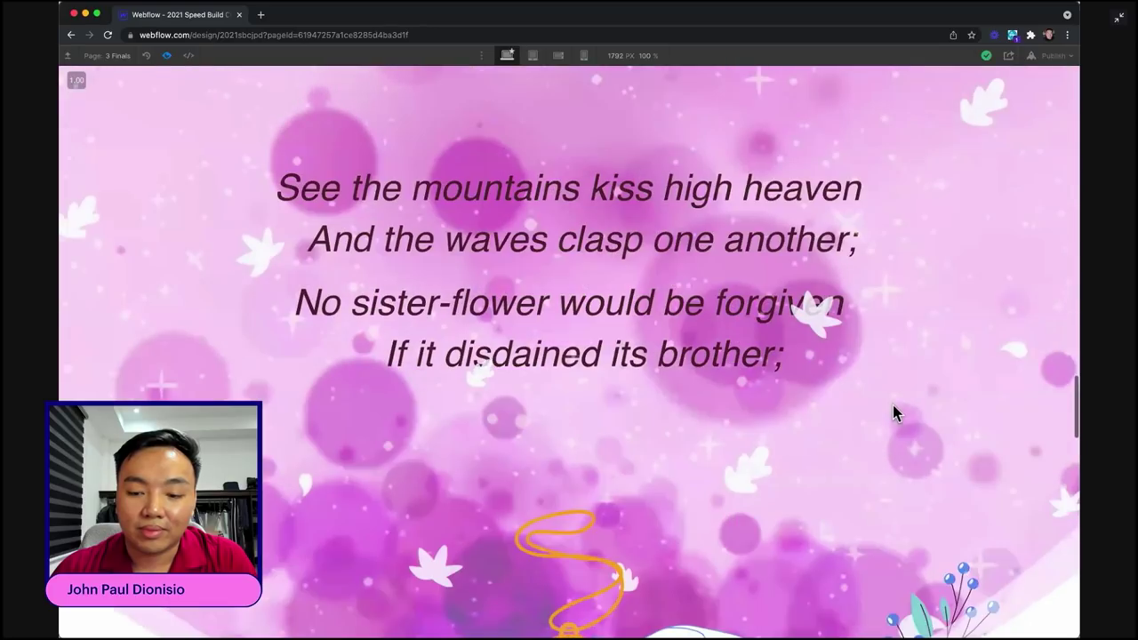
{"action": "scroll", "coordinate": [895, 404], "scroll_direction": "down", "scroll_amount": 5}
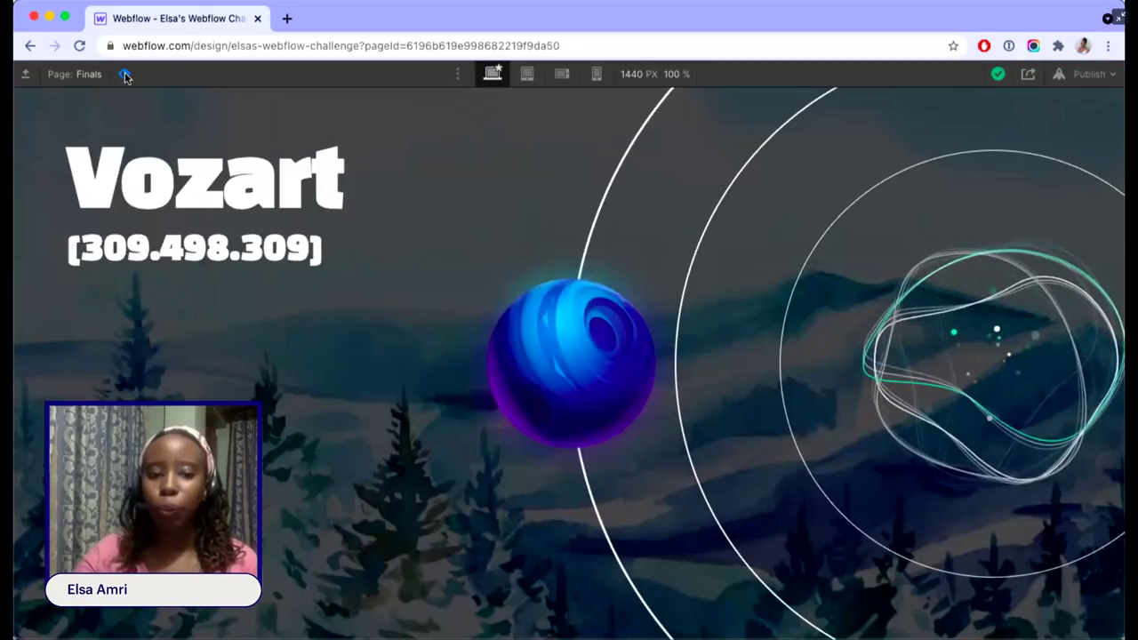
- Play the planet's reveal animation and leave its preview, and check the locket page from the mountains verse to the hand holding the locket
{"action": "left_click", "coordinate": [586, 353]}
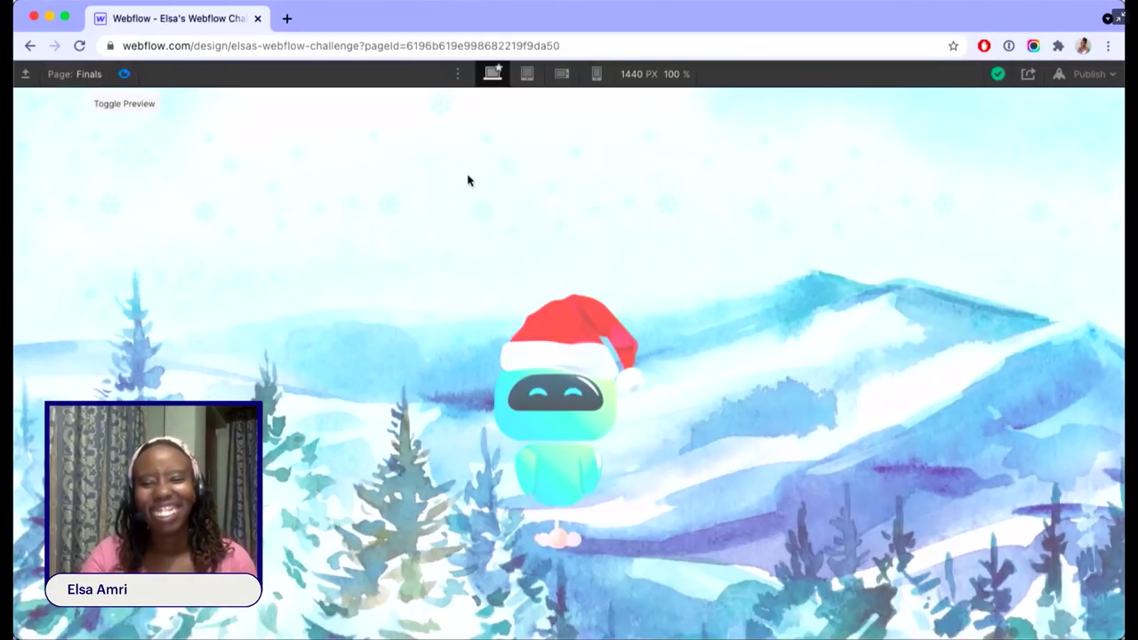
{"action": "key", "text": "Escape"}
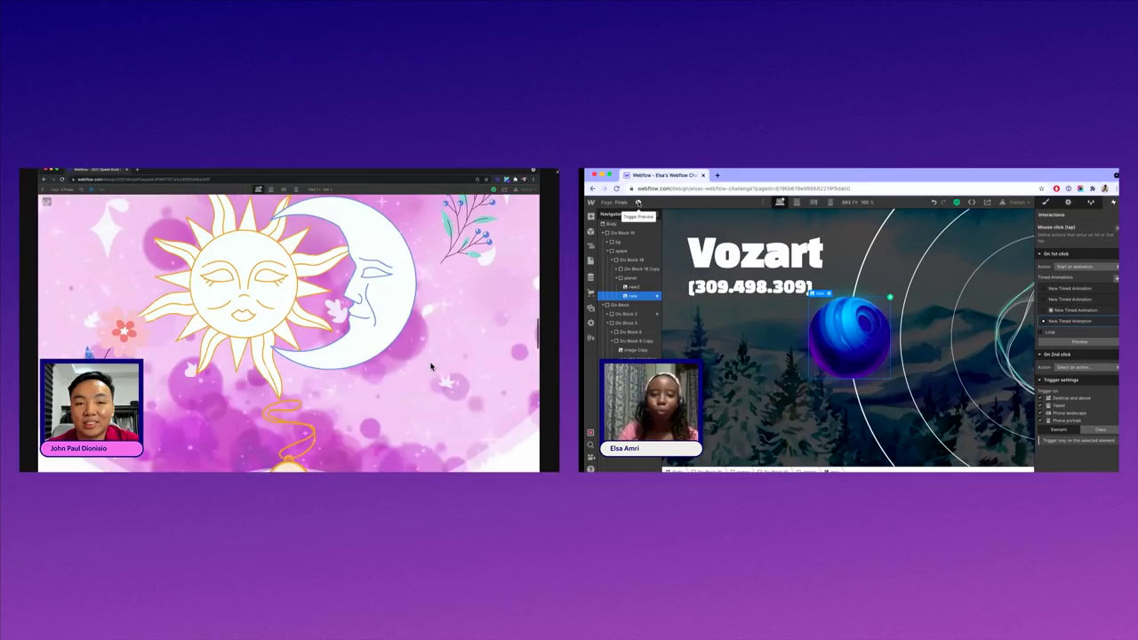
{"action": "scroll", "coordinate": [430, 366], "scroll_direction": "down", "scroll_amount": 10}
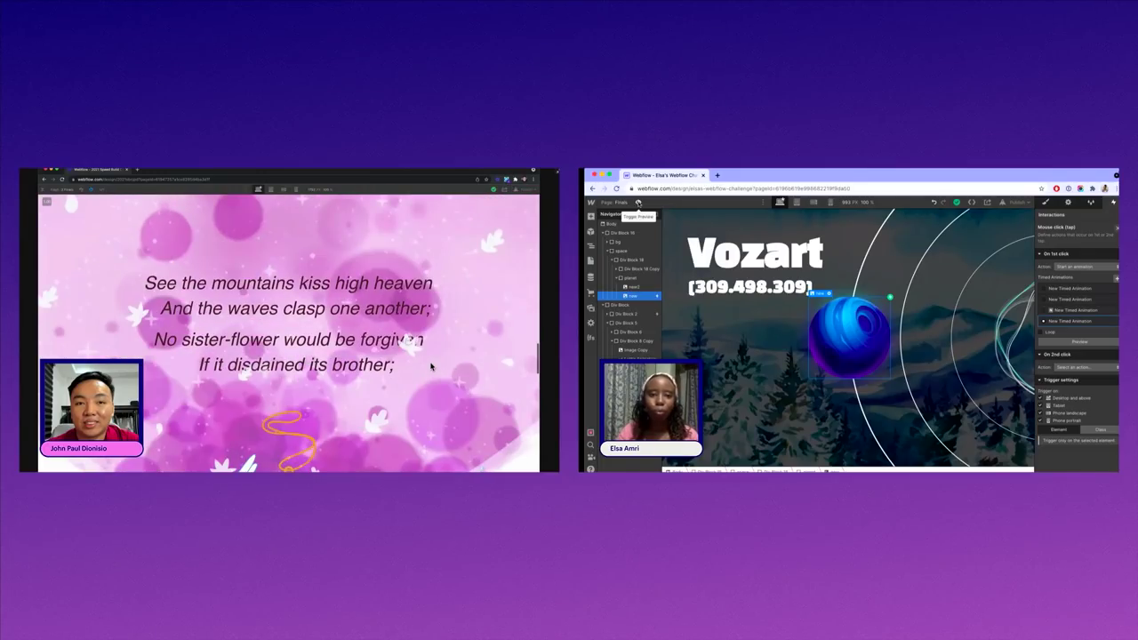
{"action": "scroll", "coordinate": [431, 366], "scroll_direction": "down", "scroll_amount": 5}
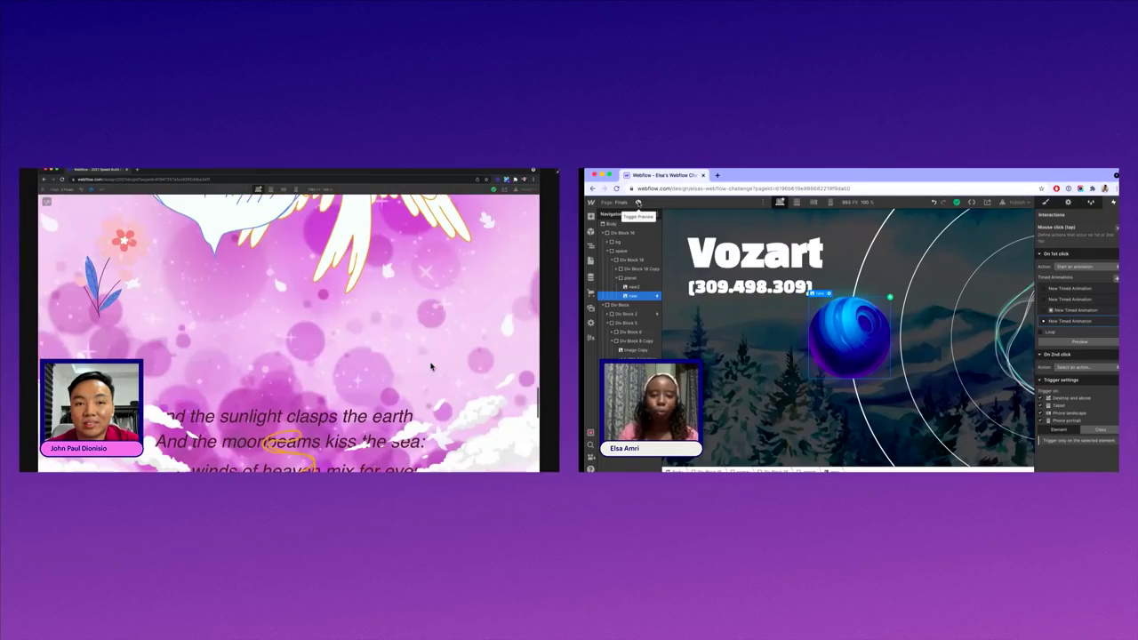
{"action": "scroll", "coordinate": [431, 366], "scroll_direction": "down", "scroll_amount": 5}
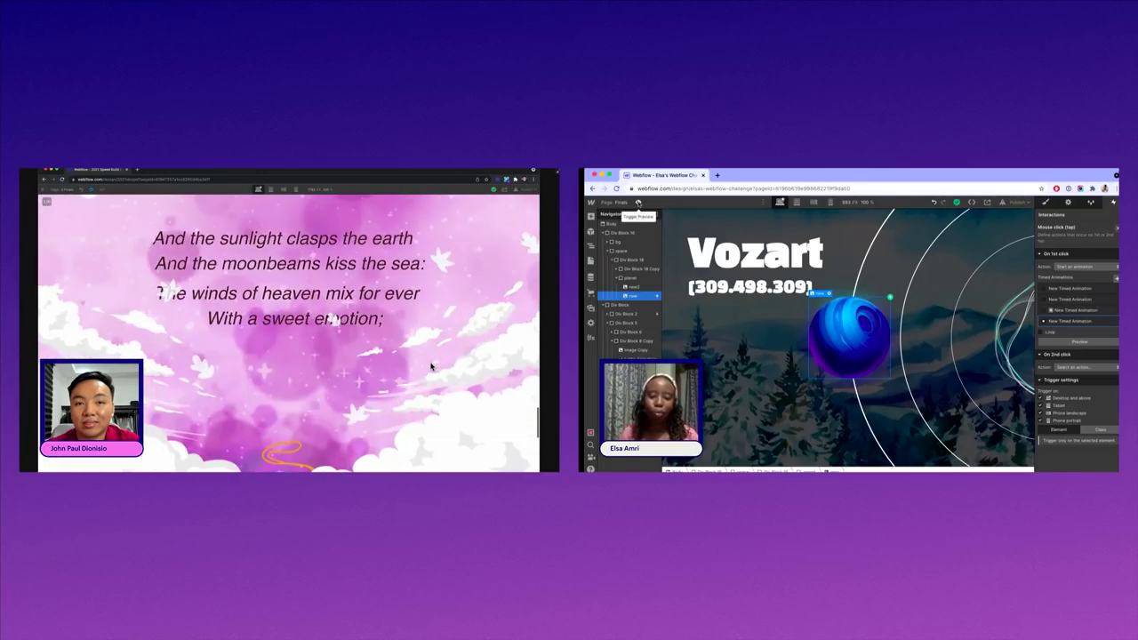
{"action": "scroll", "coordinate": [434, 366], "scroll_direction": "down", "scroll_amount": 3}
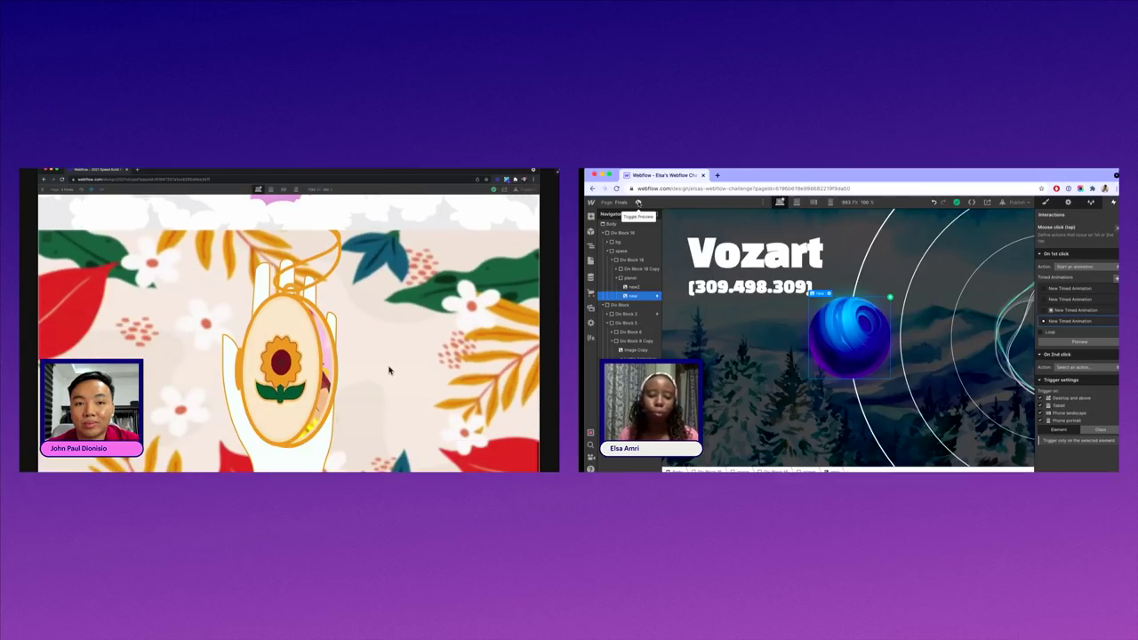
- Test the opening and closing of the sunflower locket in the locket page's ending scene
{"action": "scroll", "coordinate": [147, 361], "scroll_direction": "down", "scroll_amount": 5}
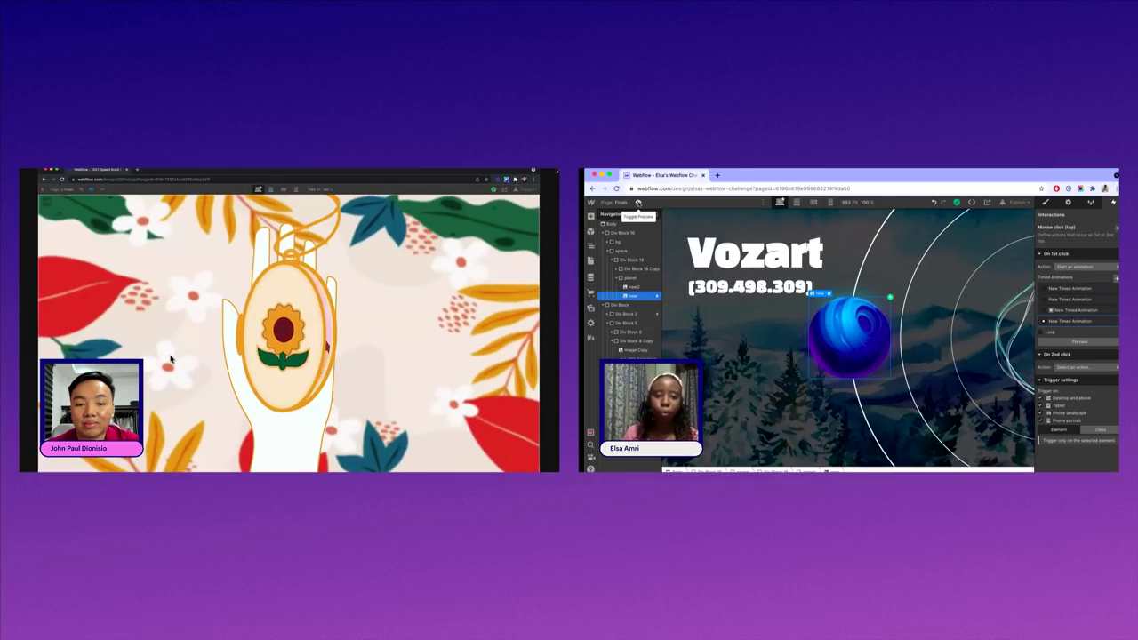
{"action": "scroll", "coordinate": [384, 369], "scroll_direction": "up", "scroll_amount": 5}
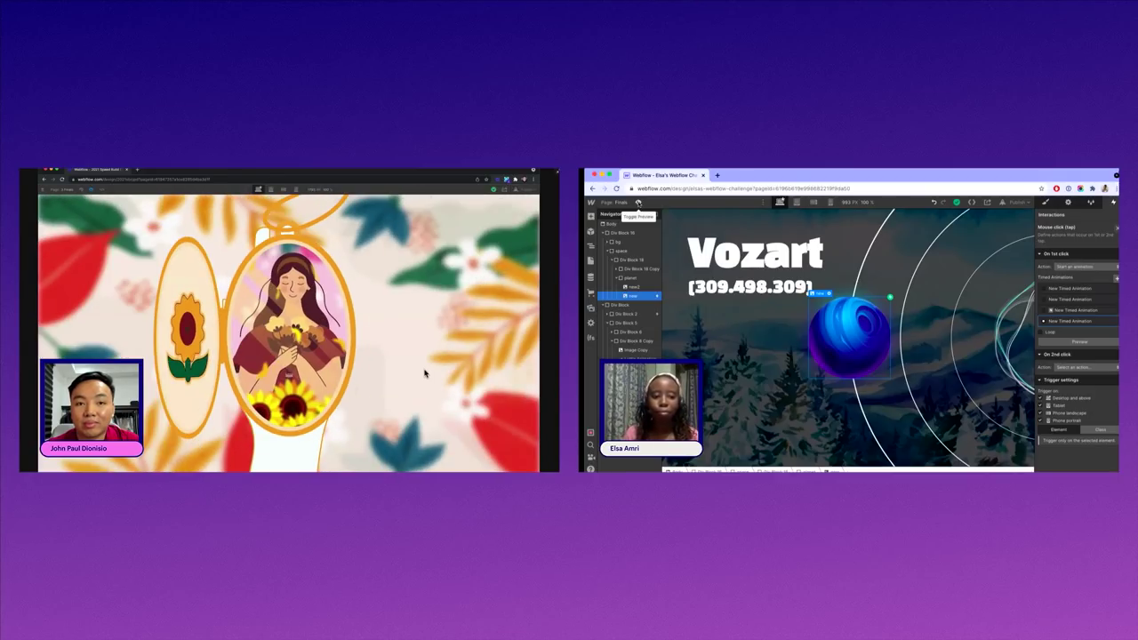
{"action": "scroll", "coordinate": [426, 369], "scroll_direction": "down", "scroll_amount": 2}
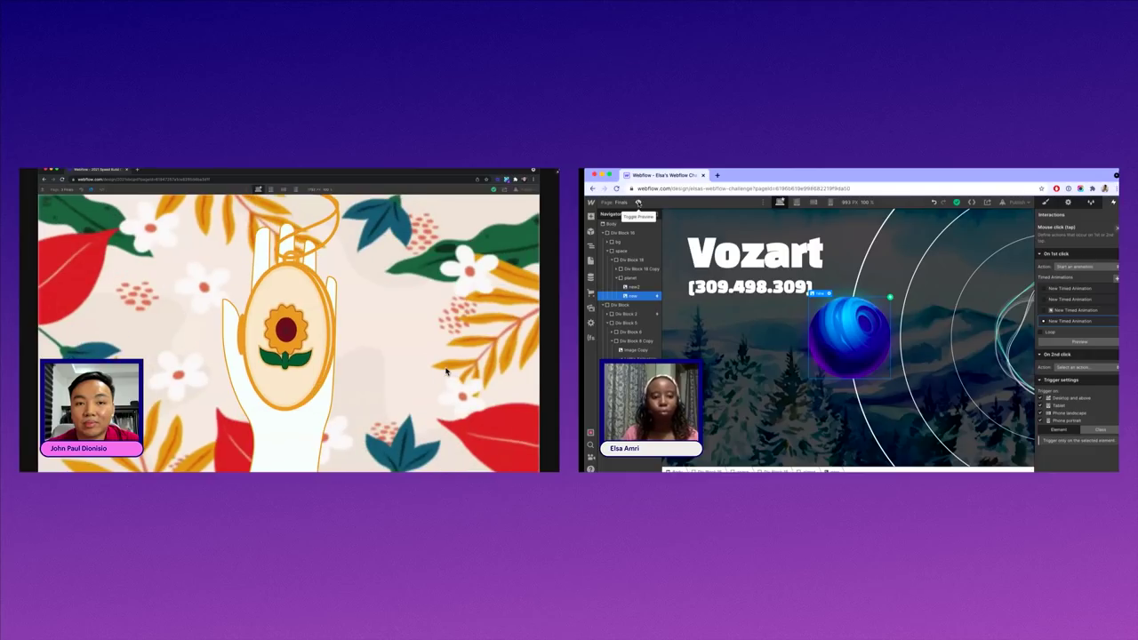
{"action": "scroll", "coordinate": [162, 362], "scroll_direction": "down", "scroll_amount": 2}
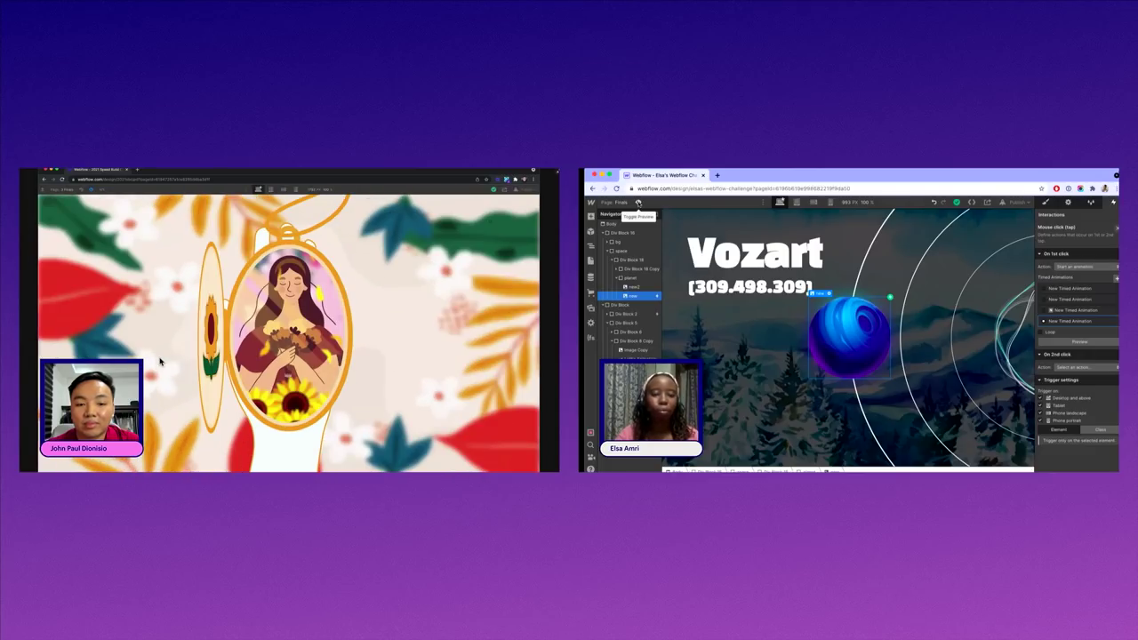
{"action": "scroll", "coordinate": [214, 354], "scroll_direction": "down", "scroll_amount": 2}
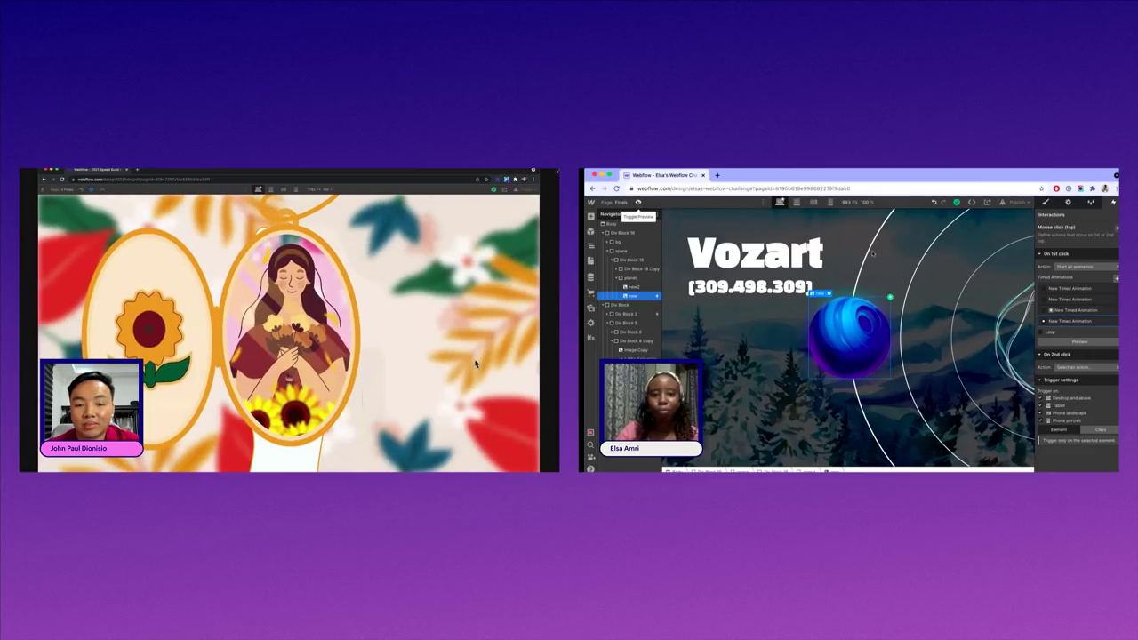
{"action": "scroll", "coordinate": [471, 364], "scroll_direction": "down", "scroll_amount": 2}
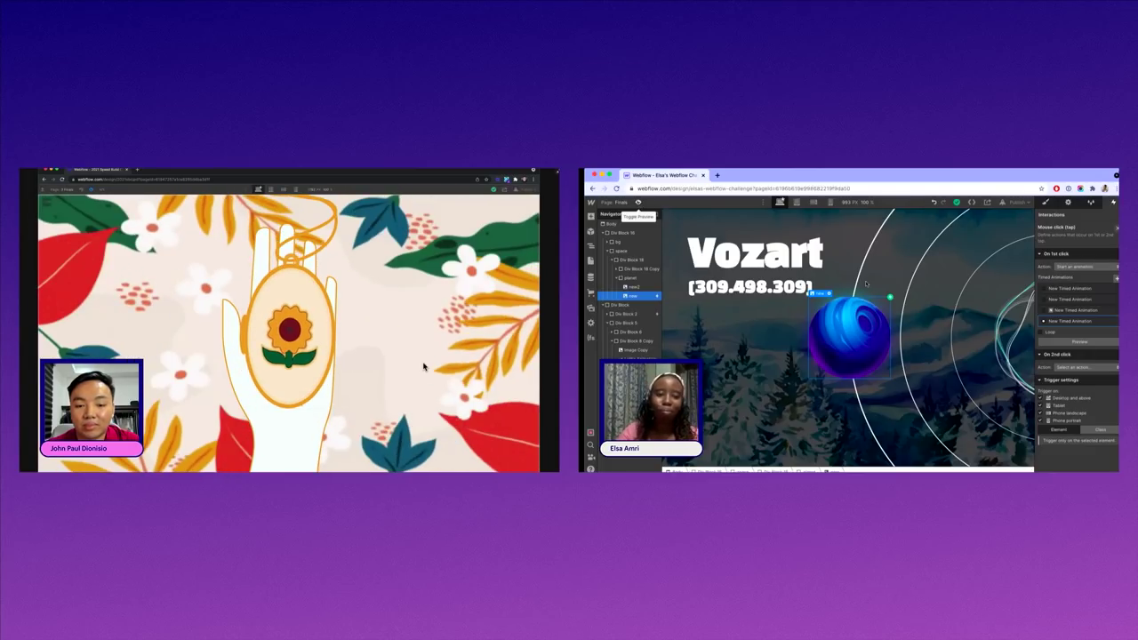
- Preview the planet page again and trigger the forest-window robot reveal, while rechecking the locket page's sunlight and mountains verses
{"action": "left_click", "coordinate": [637, 203]}
{"action": "scroll", "coordinate": [444, 366], "scroll_direction": "up", "scroll_amount": 3}
{"action": "scroll", "coordinate": [424, 365], "scroll_direction": "up", "scroll_amount": 5}
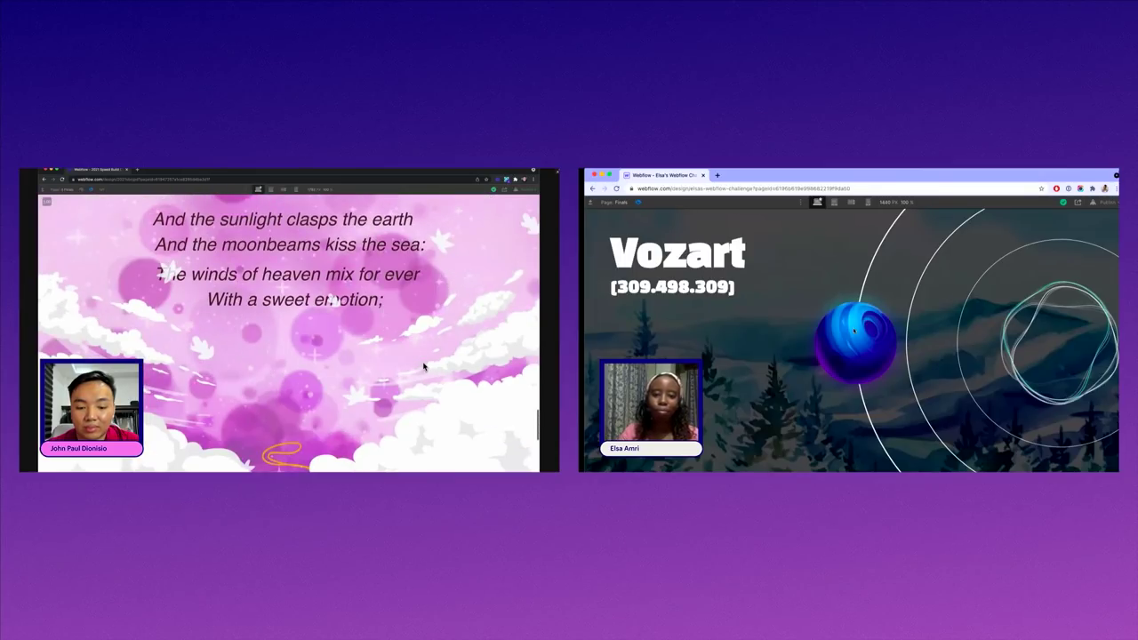
{"action": "left_click", "coordinate": [853, 330]}
{"action": "scroll", "coordinate": [424, 364], "scroll_direction": "down", "scroll_amount": 5}
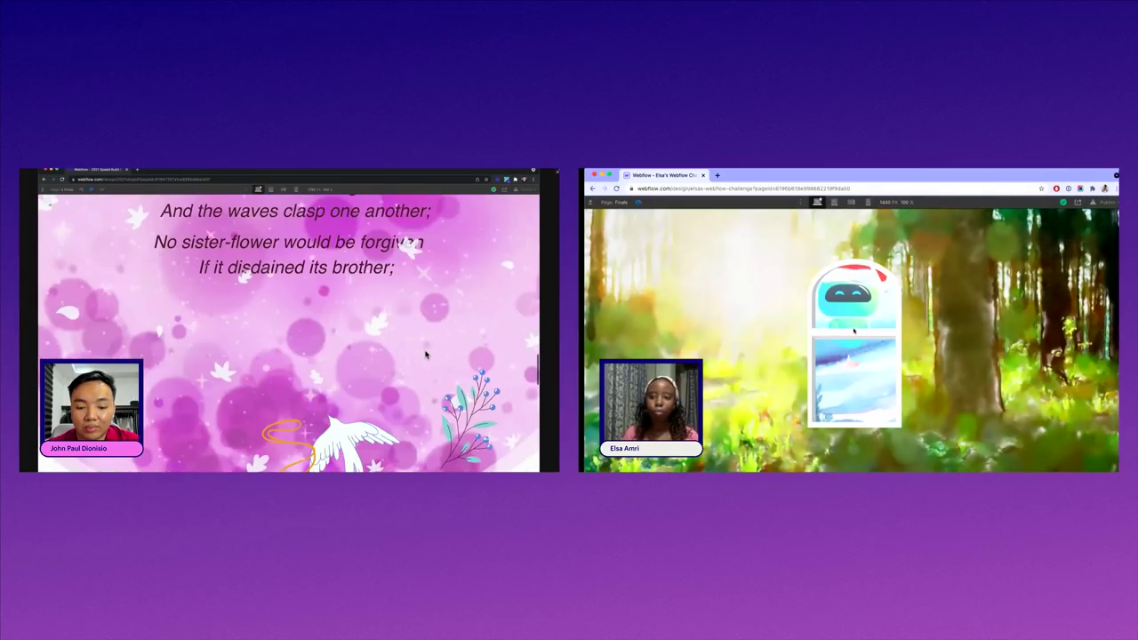